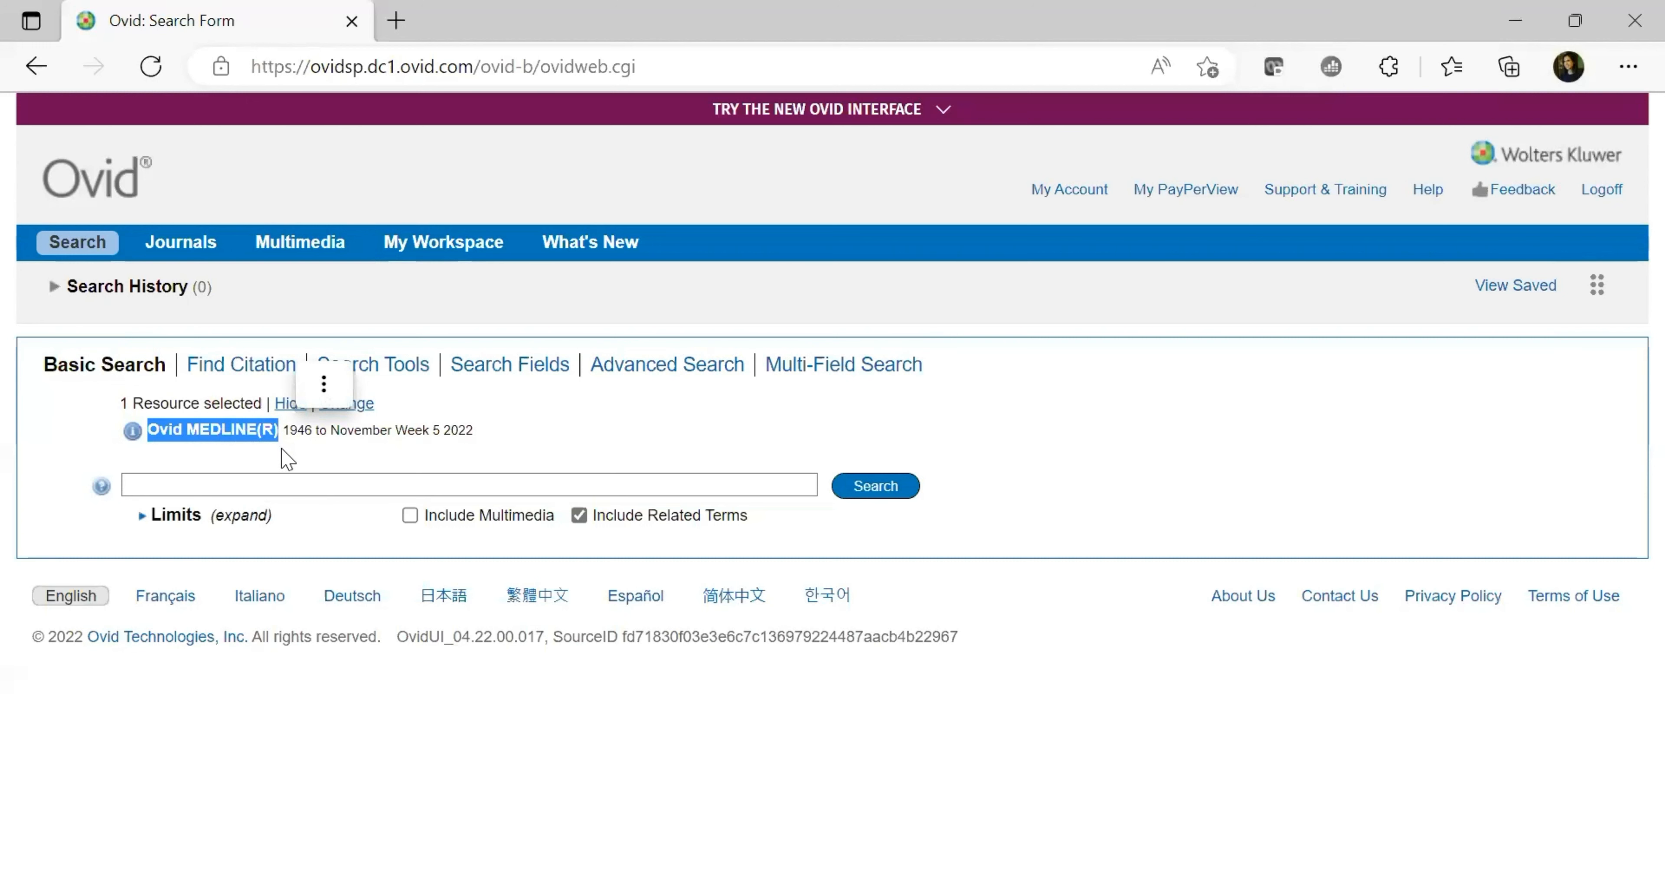
Clear the stray text selection, leaving Basic Search on Ovid MEDLINE(R) 1946 to November Week 5 2022
click(284, 453)
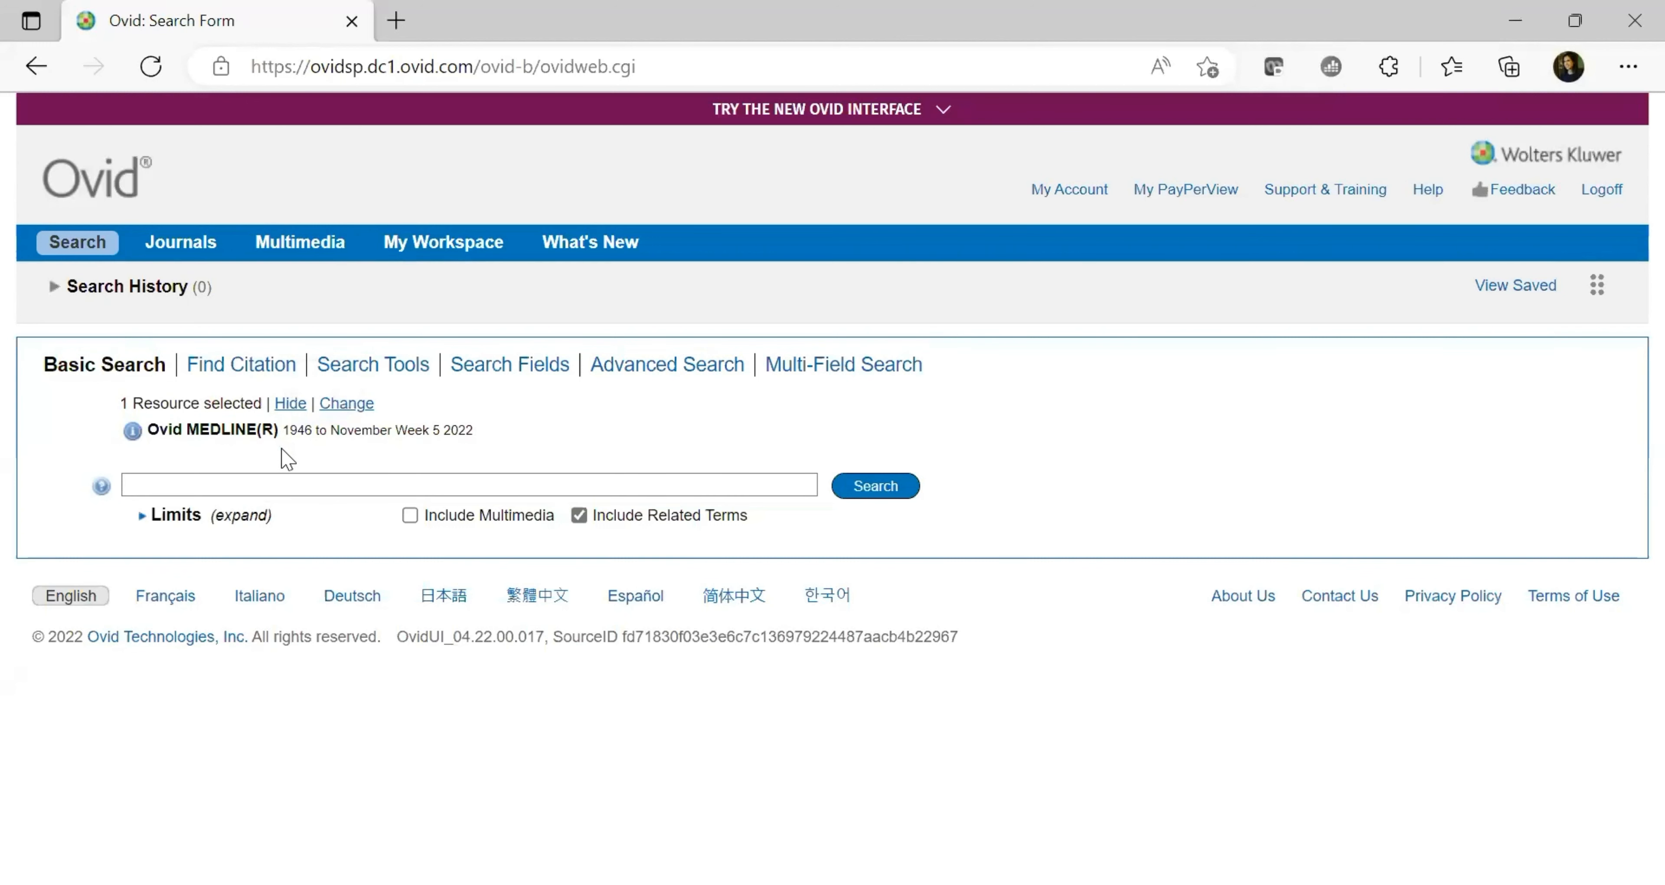
click(204, 475)
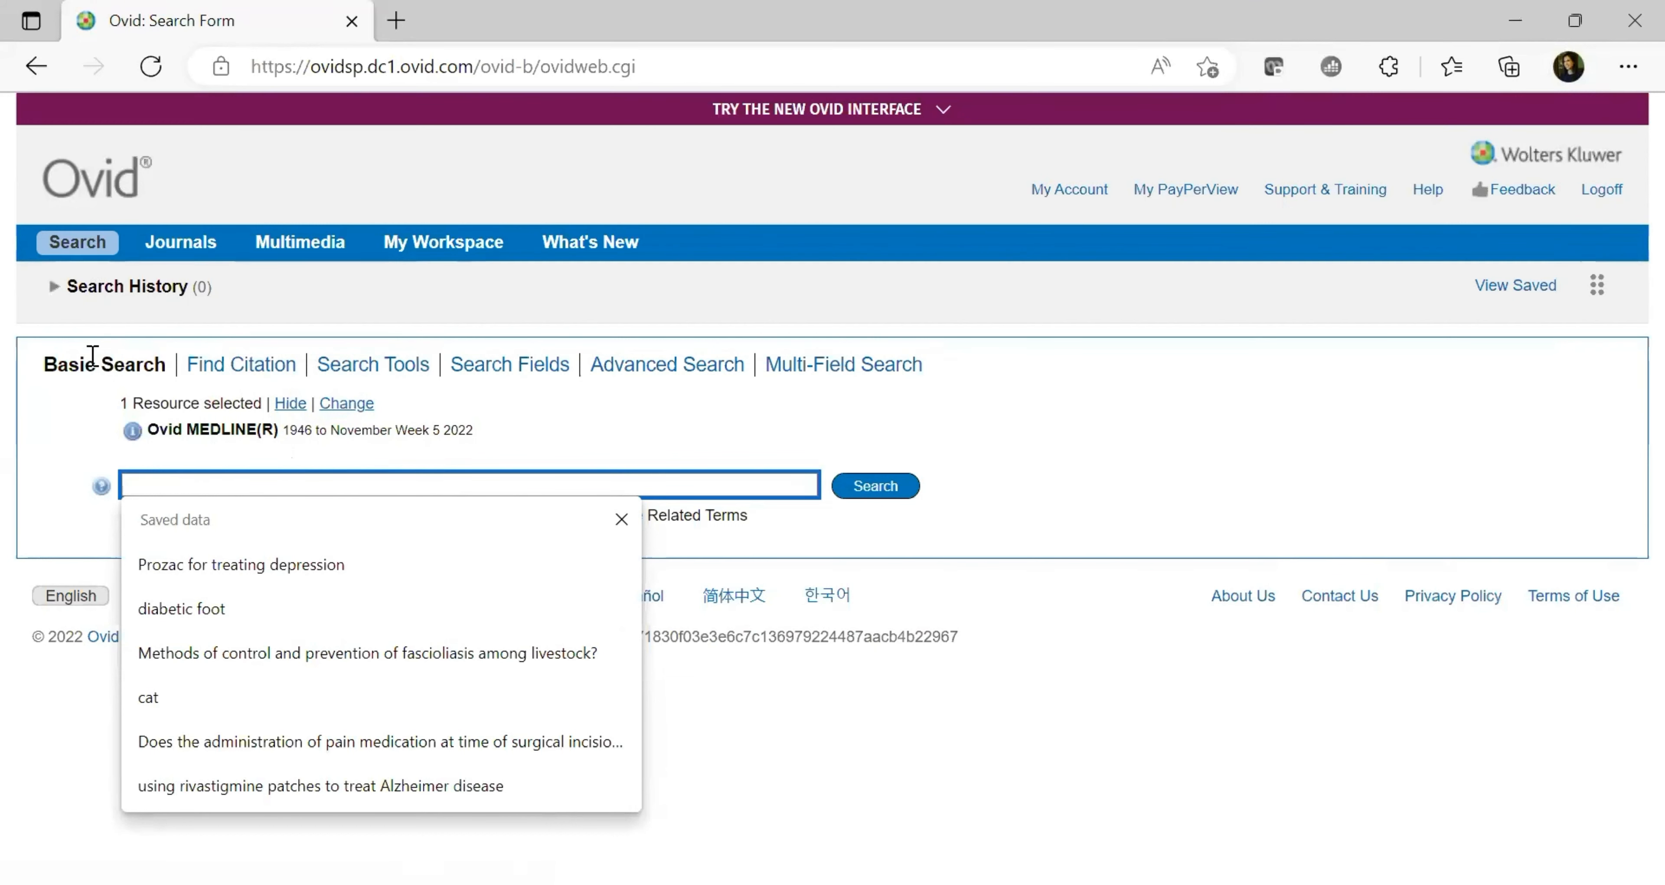
click(622, 519)
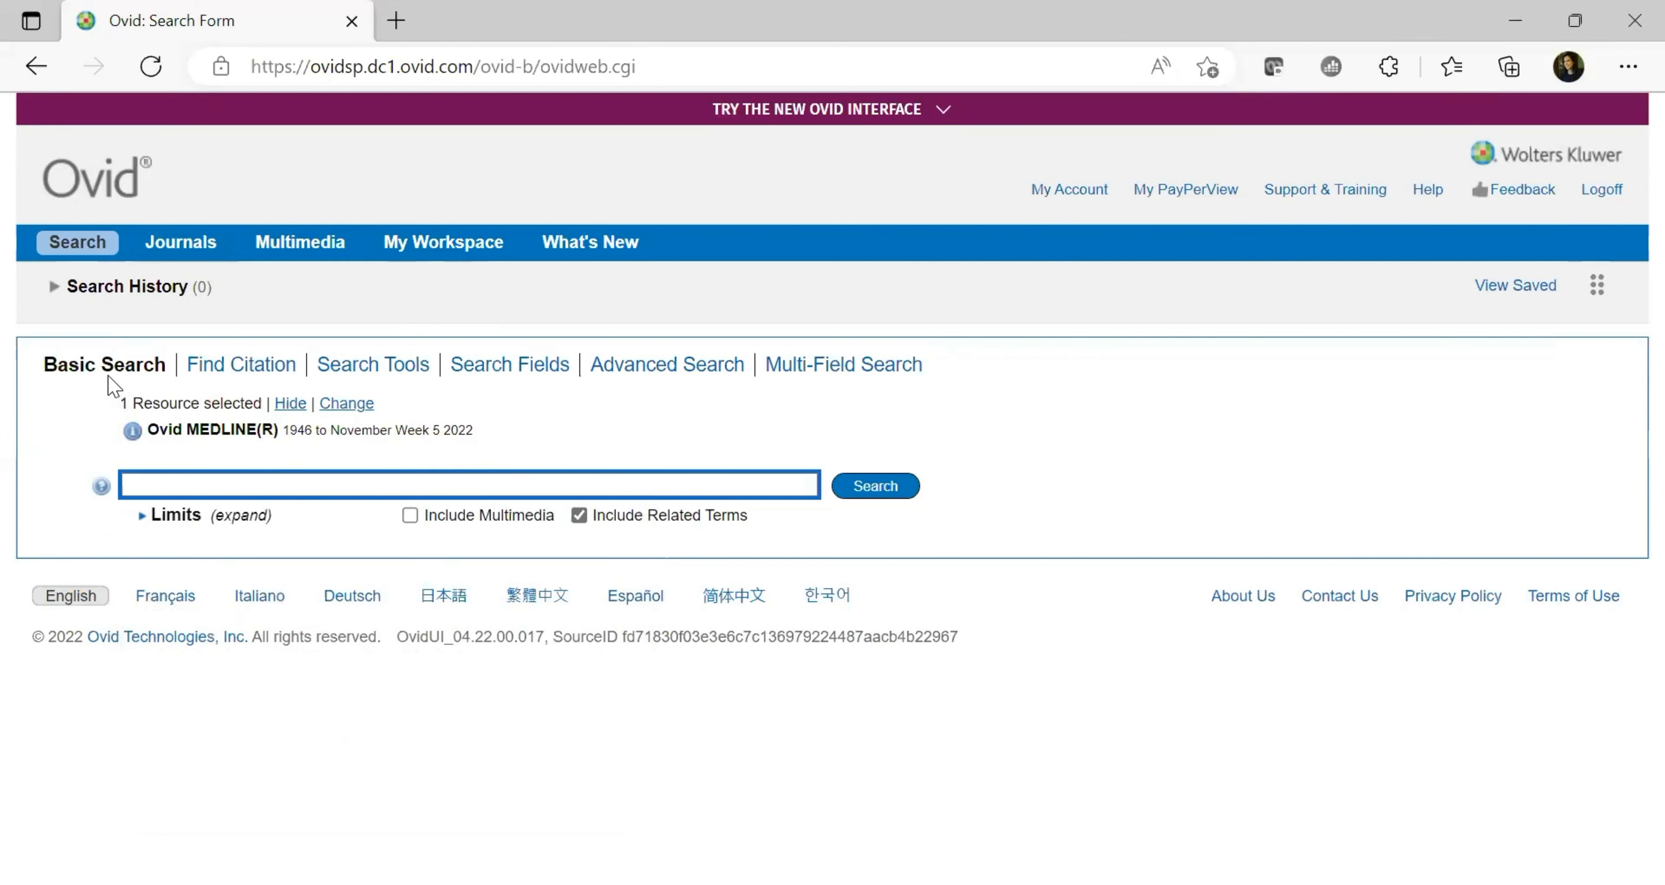
Look over the Find Citation fields, including Publisher, then bring up the Search Tools form
click(277, 370)
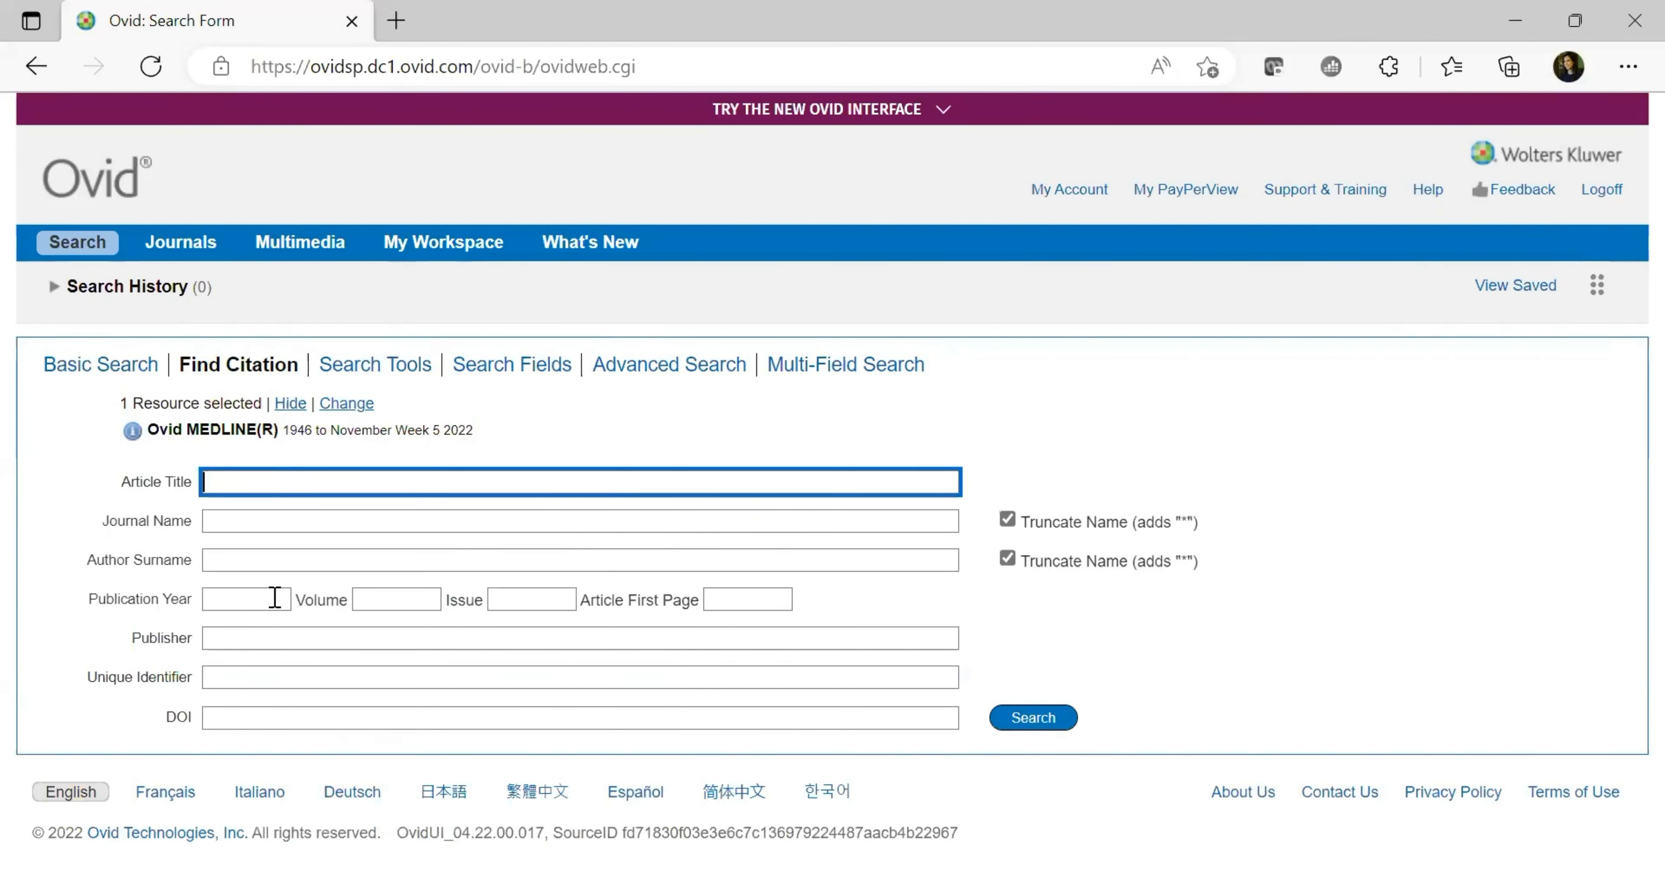
click(278, 638)
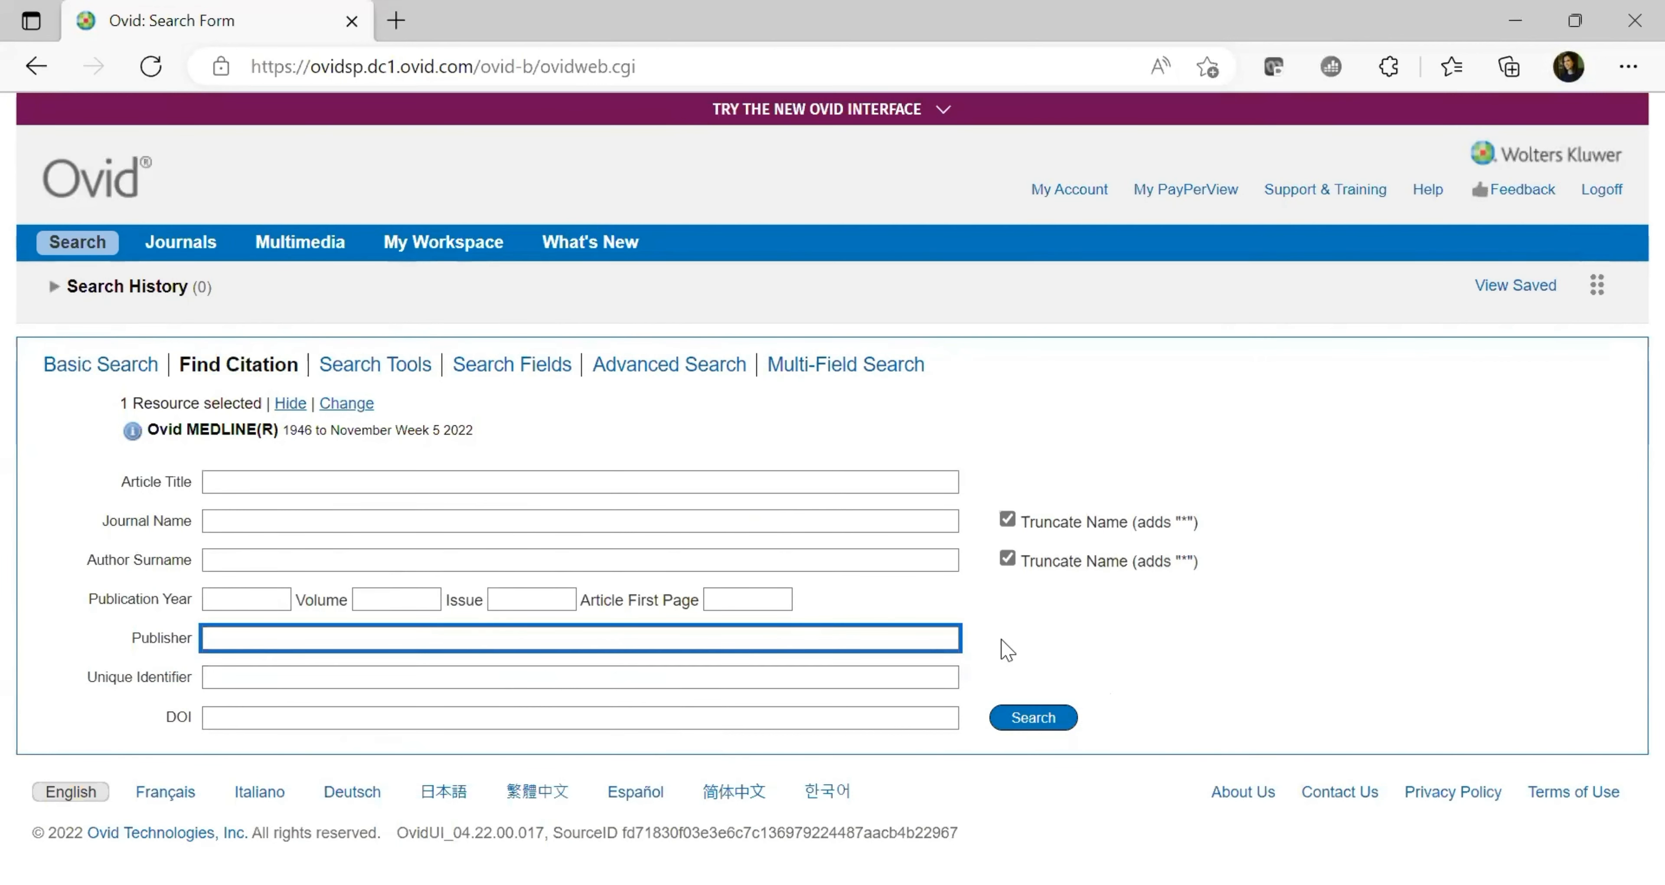
click(394, 365)
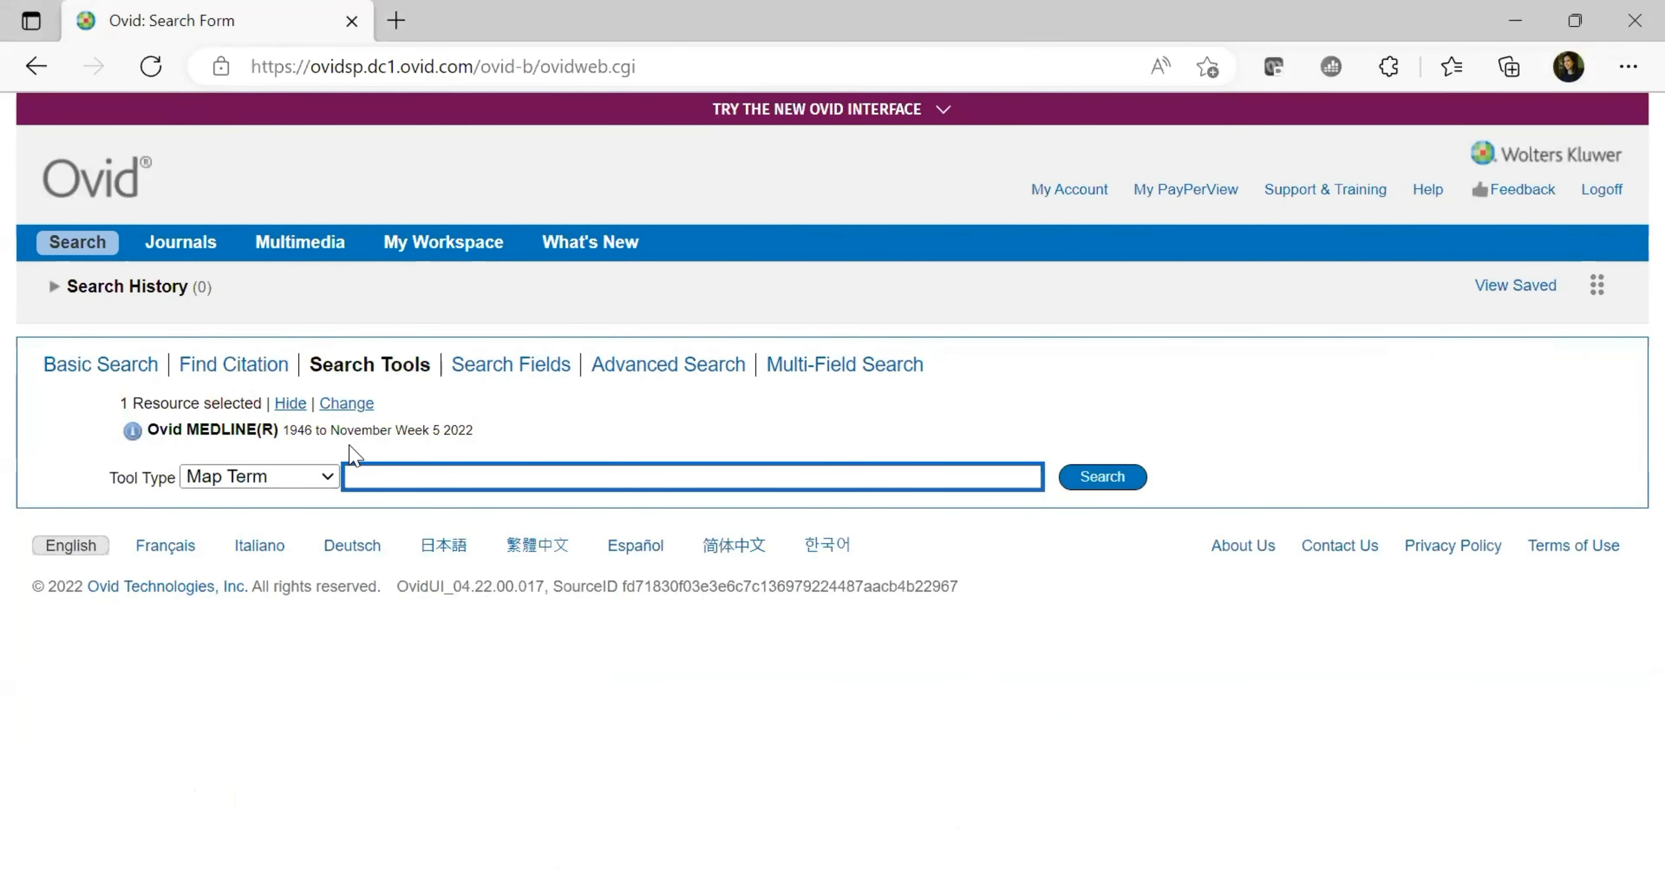
click(321, 482)
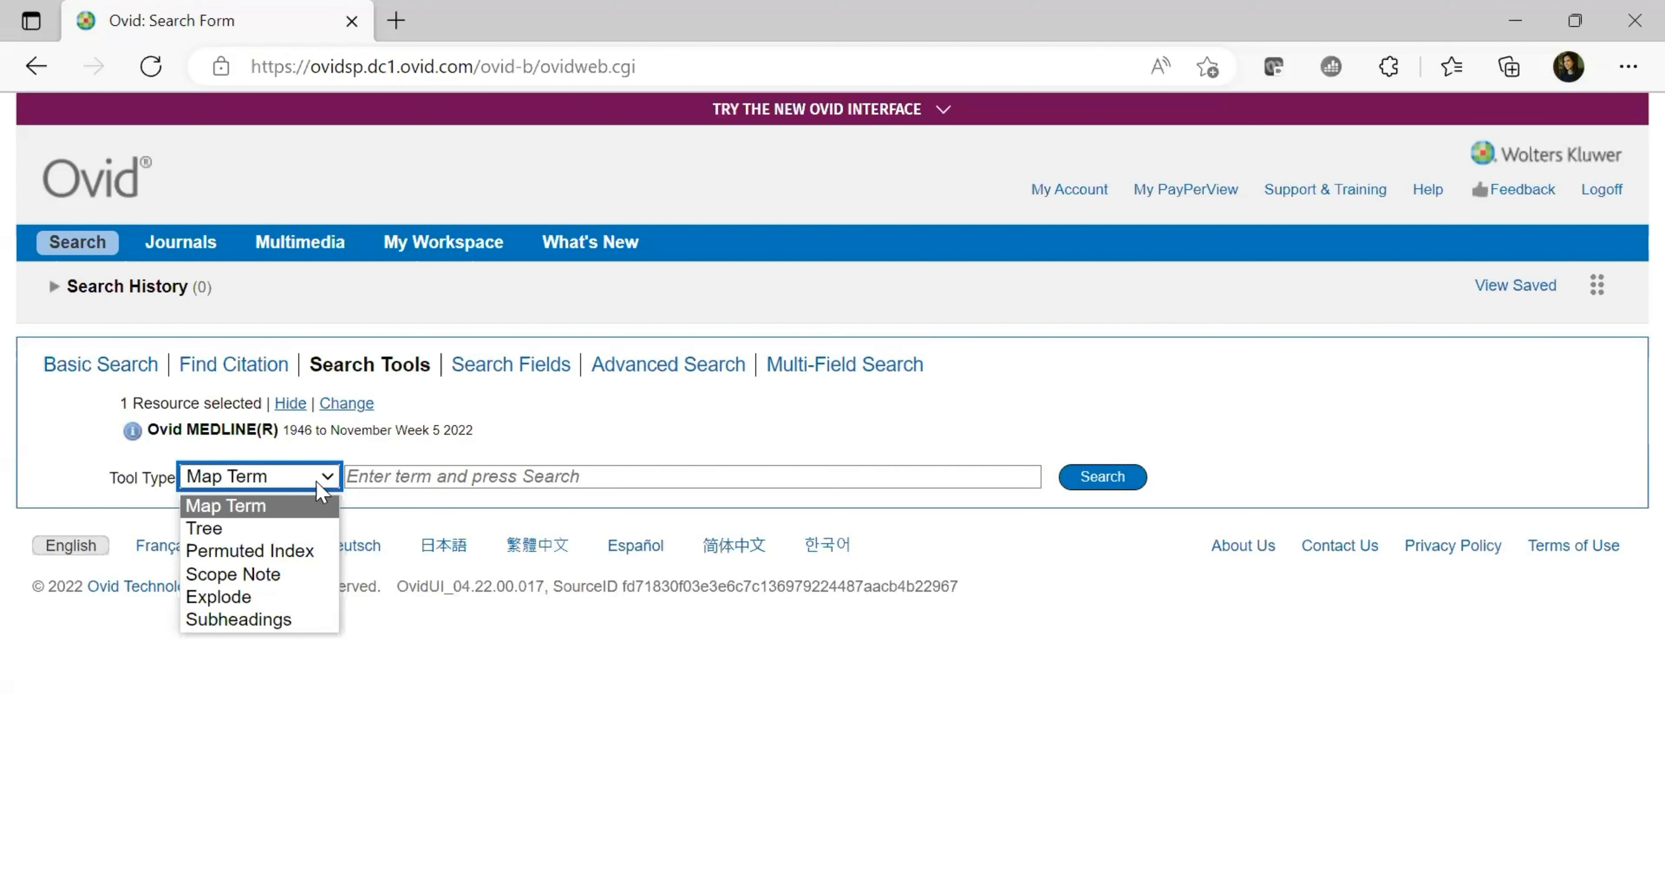
click(403, 486)
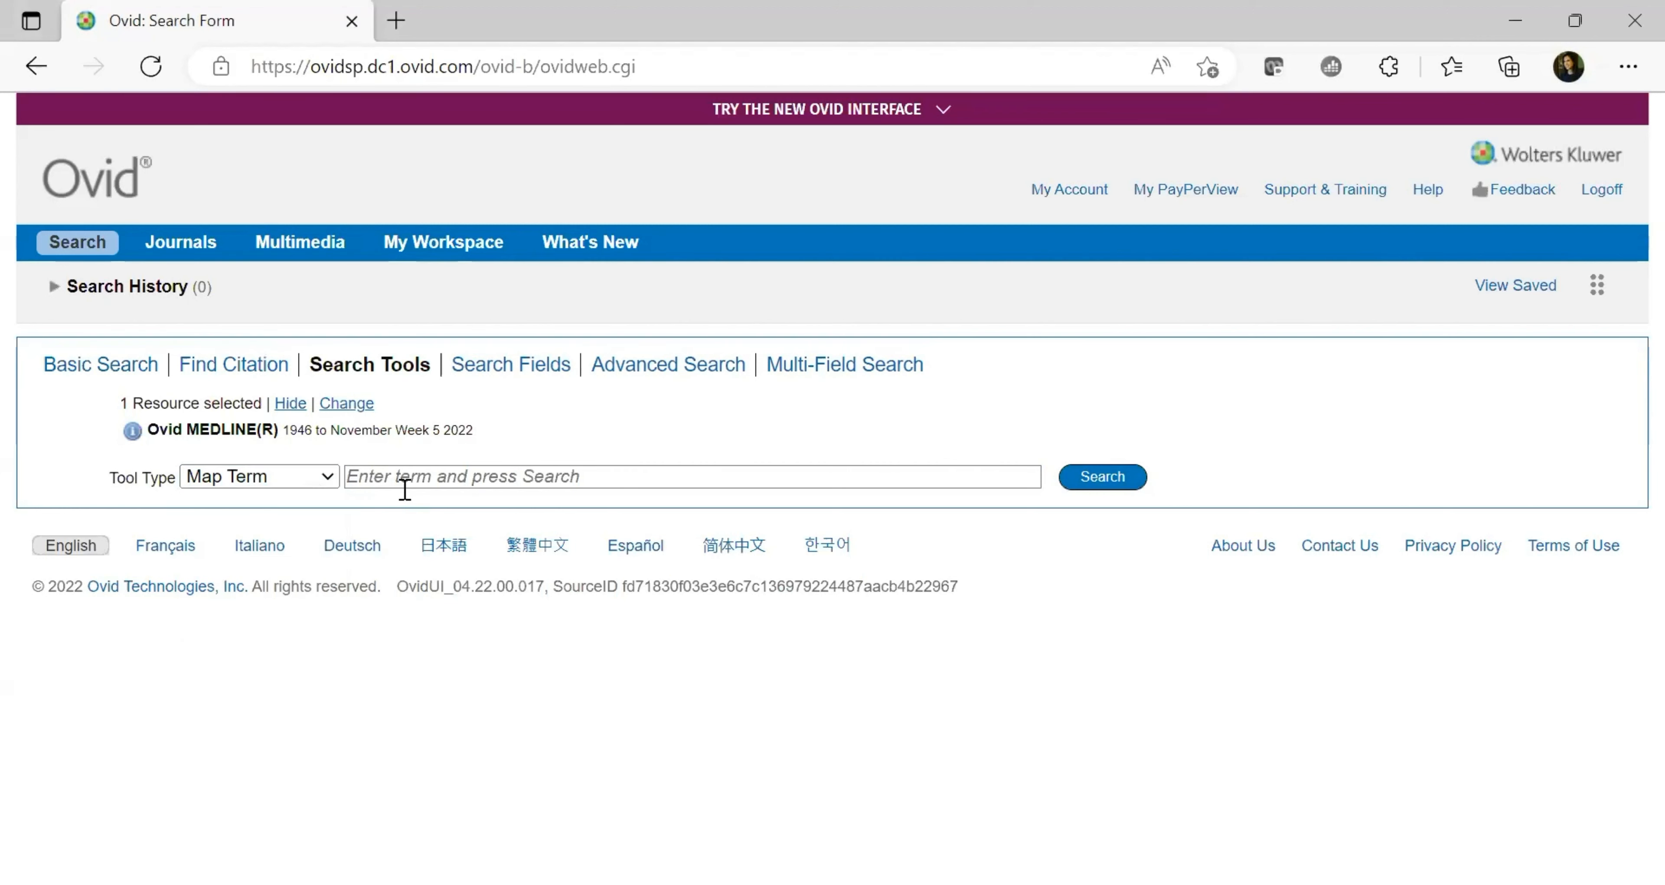
click(404, 487)
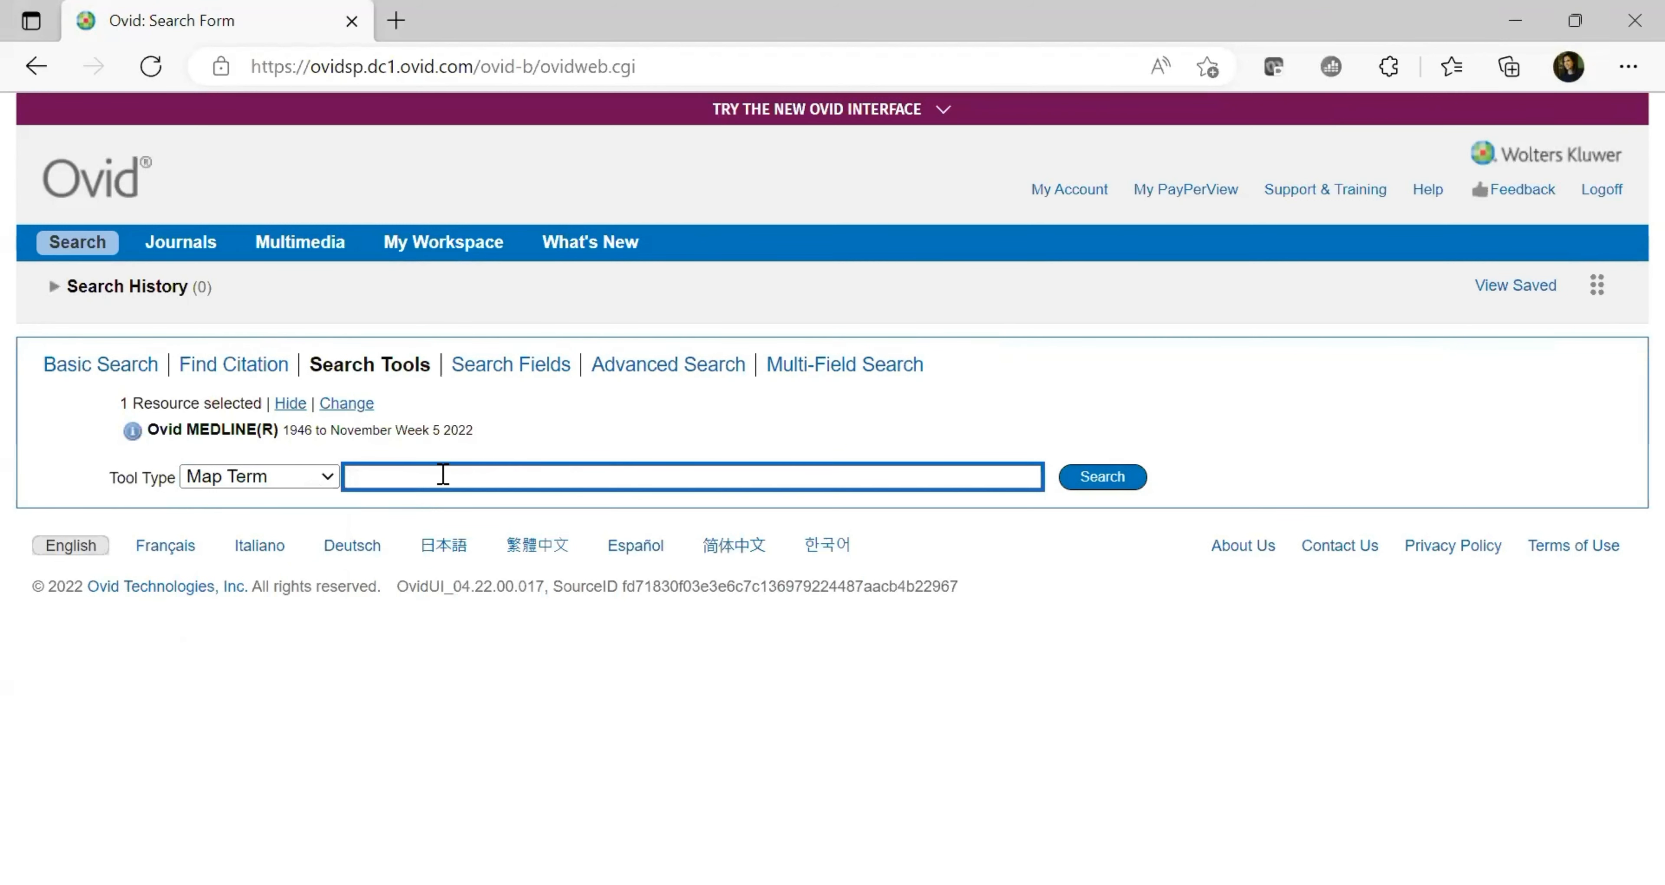
click(499, 366)
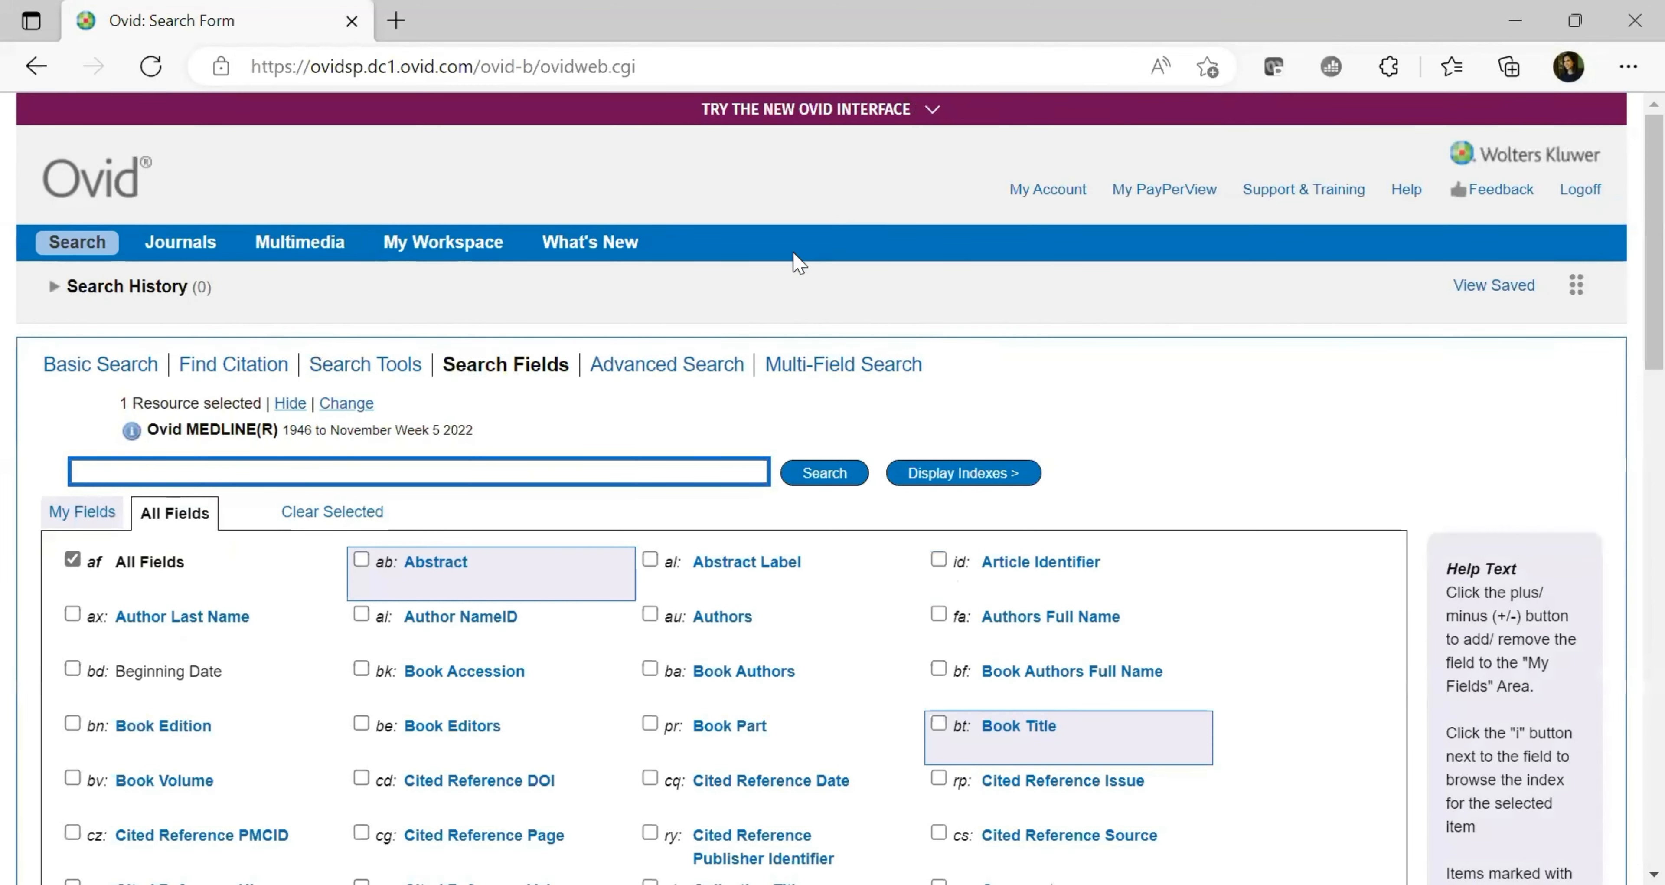
Return to the Search Fields form and enter diabetes as the search term
click(364, 374)
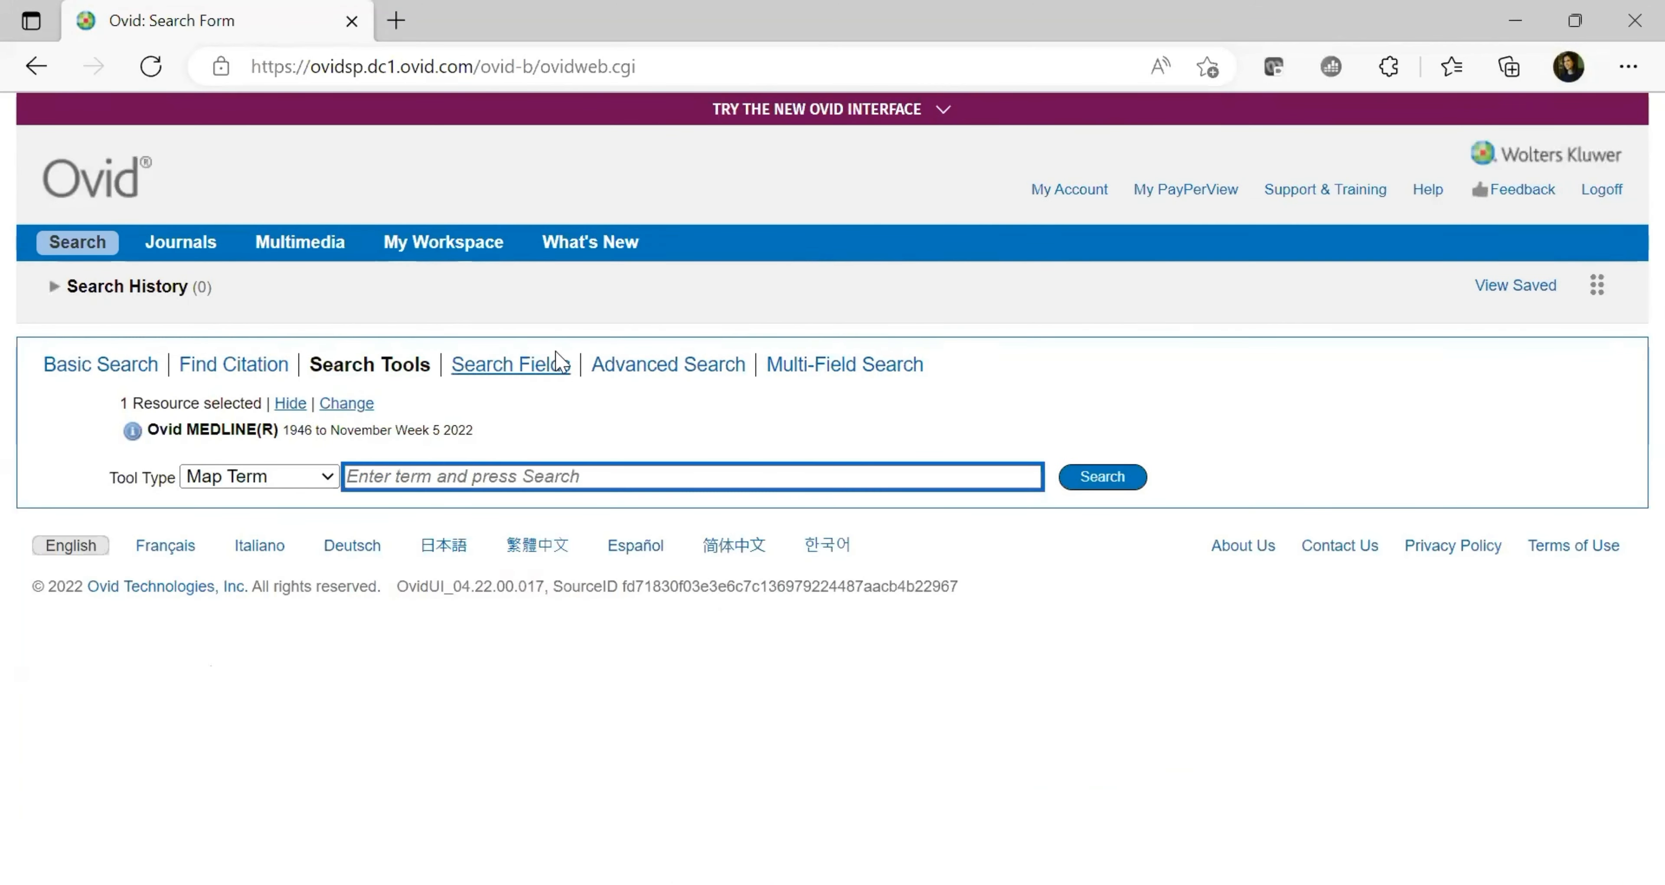
click(553, 364)
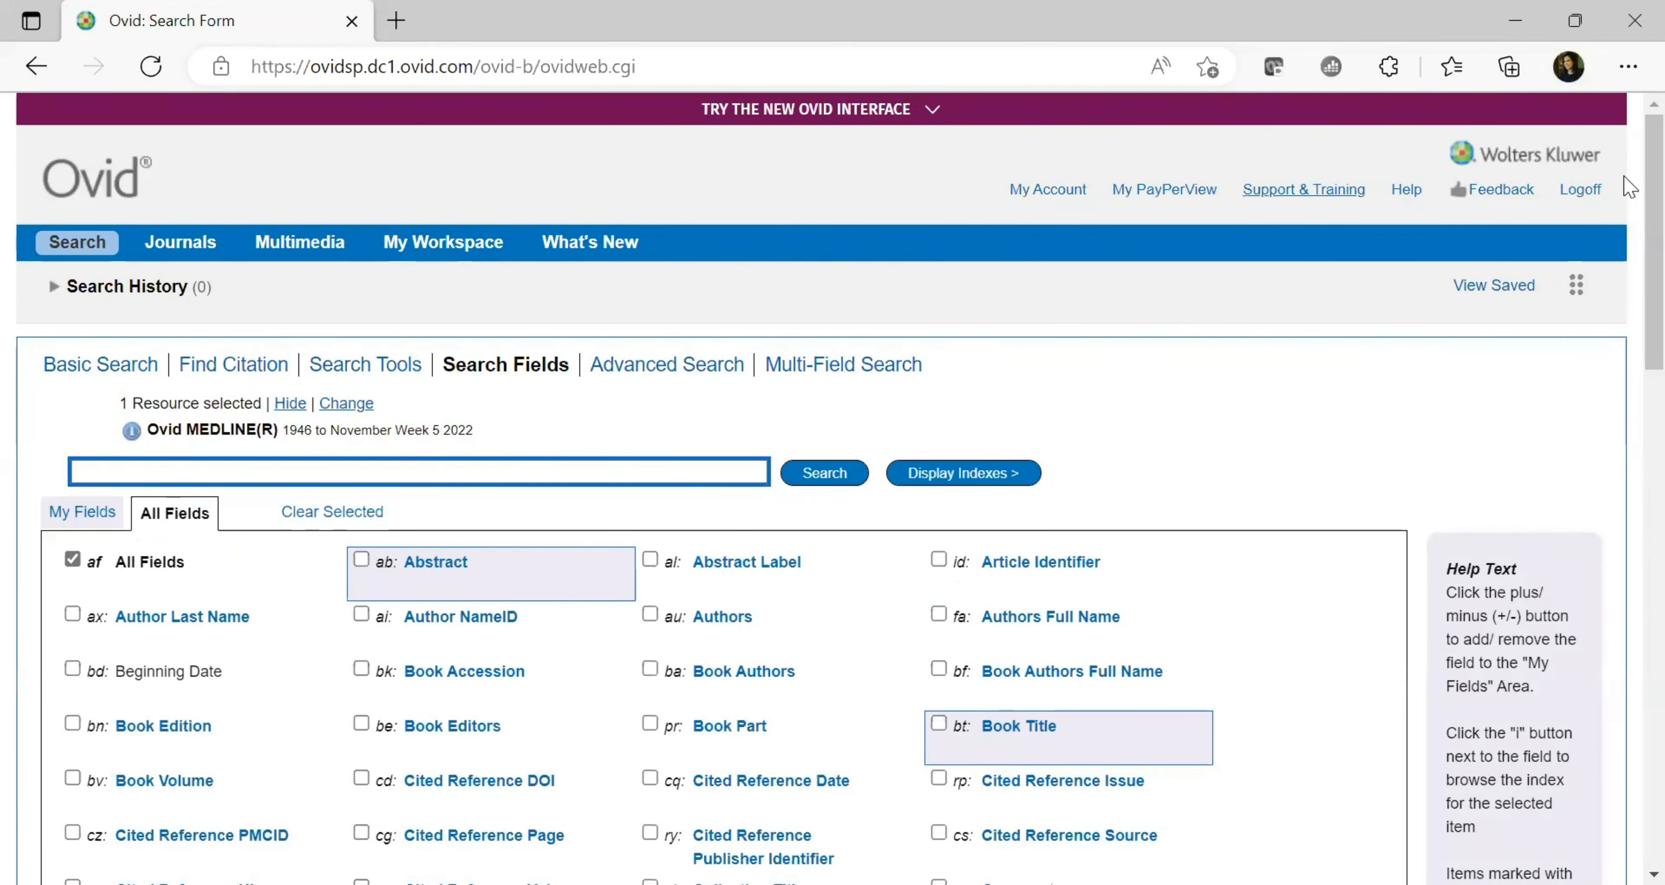
scroll(1629, 207, down, 2)
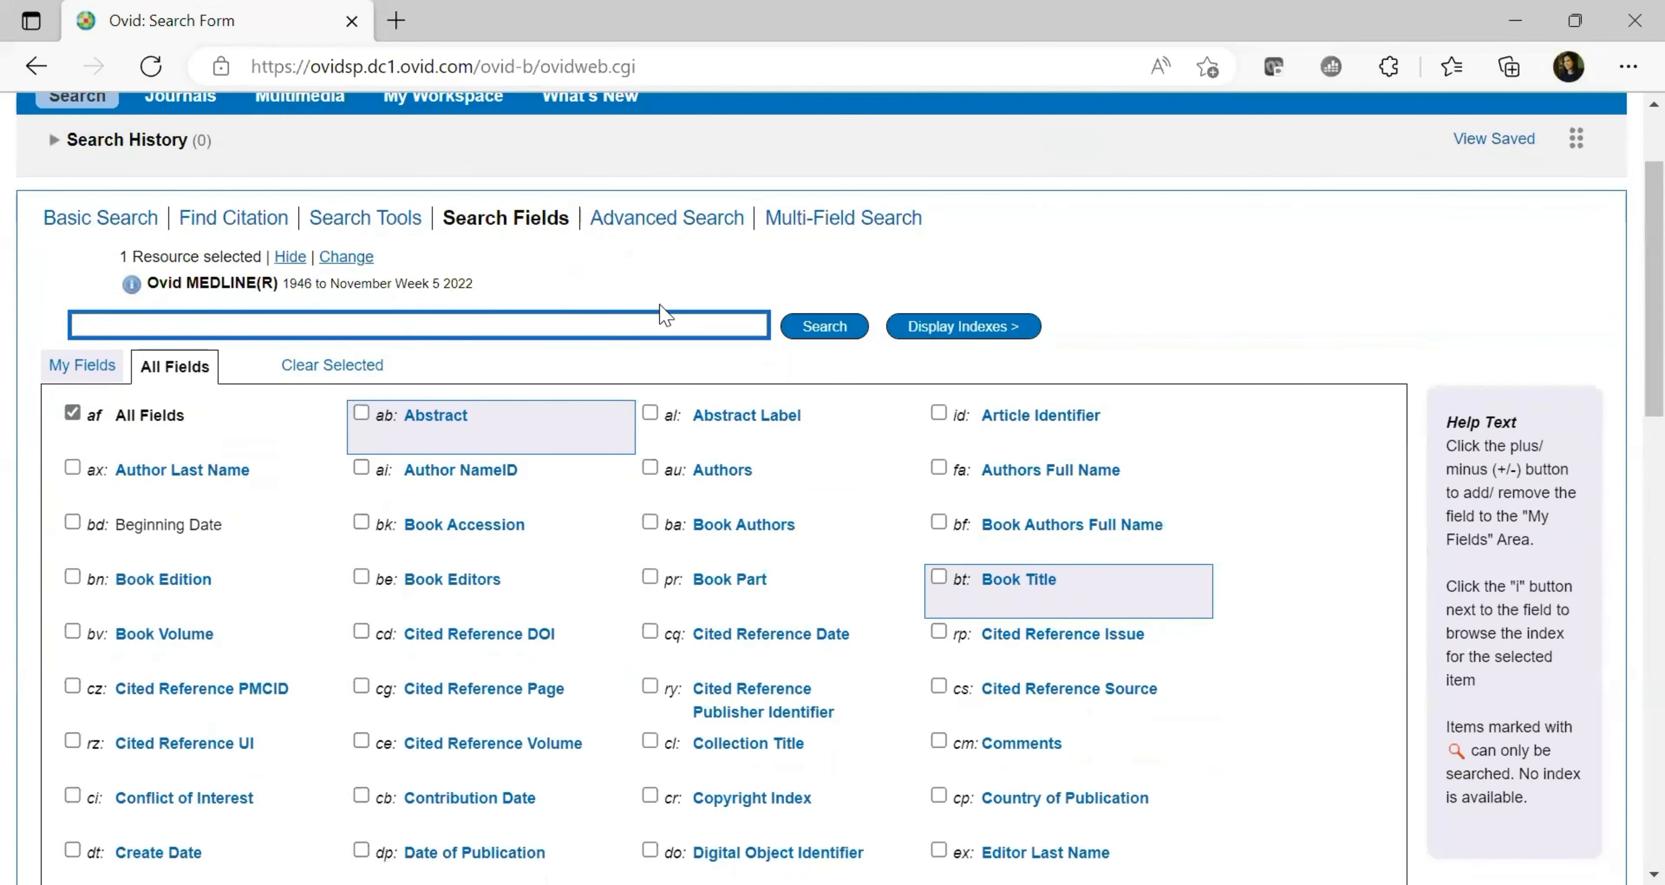
click(639, 324)
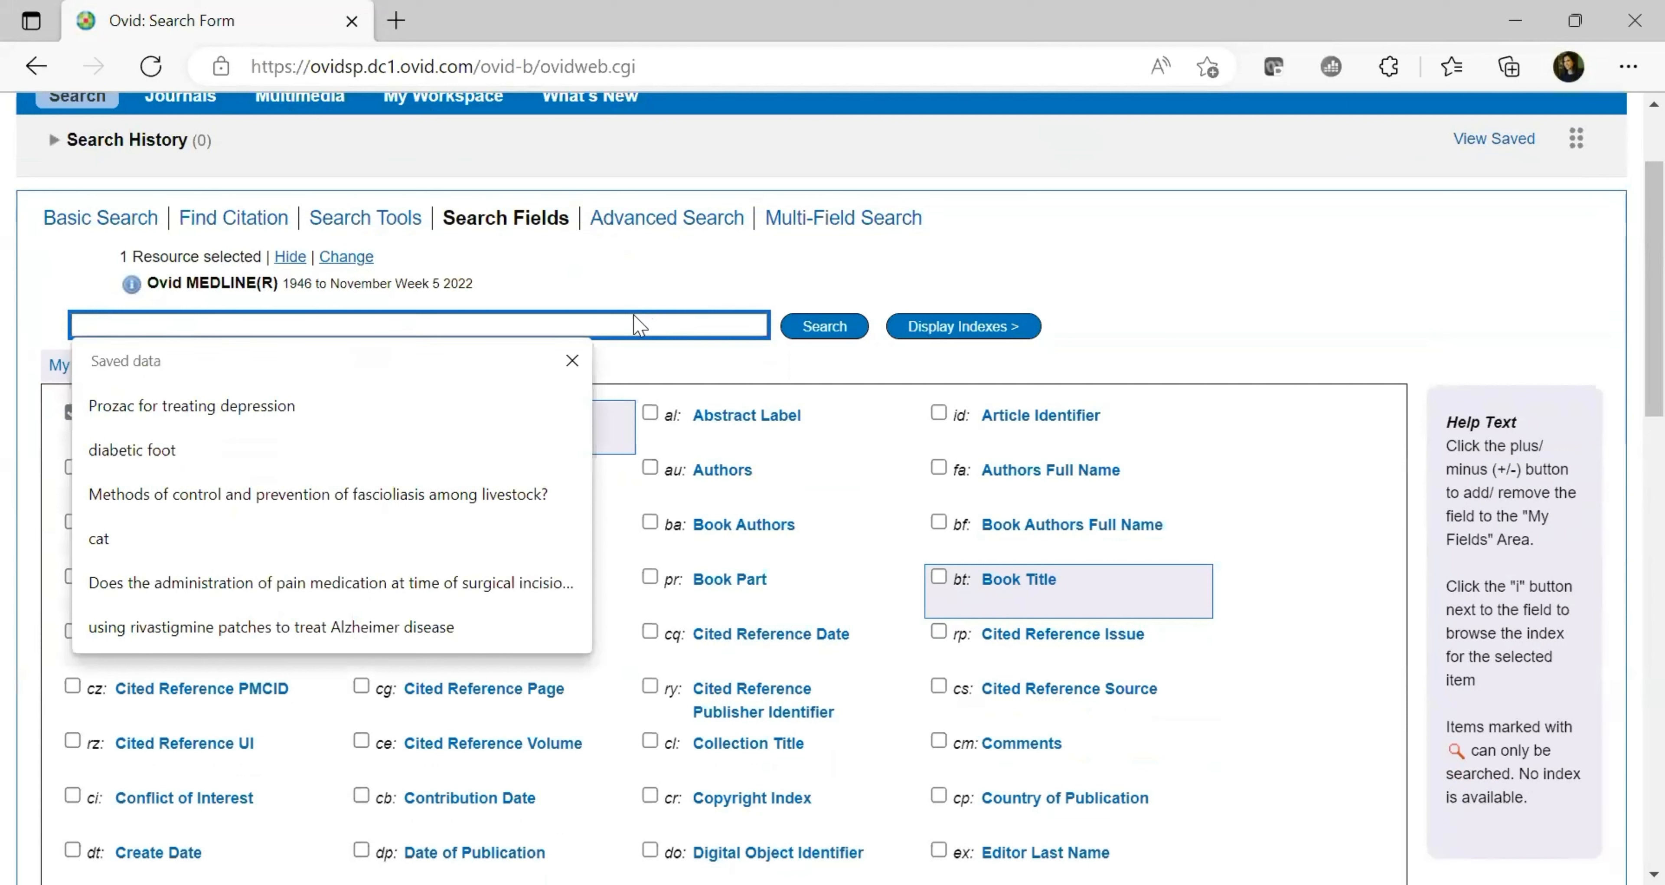
text(dia)
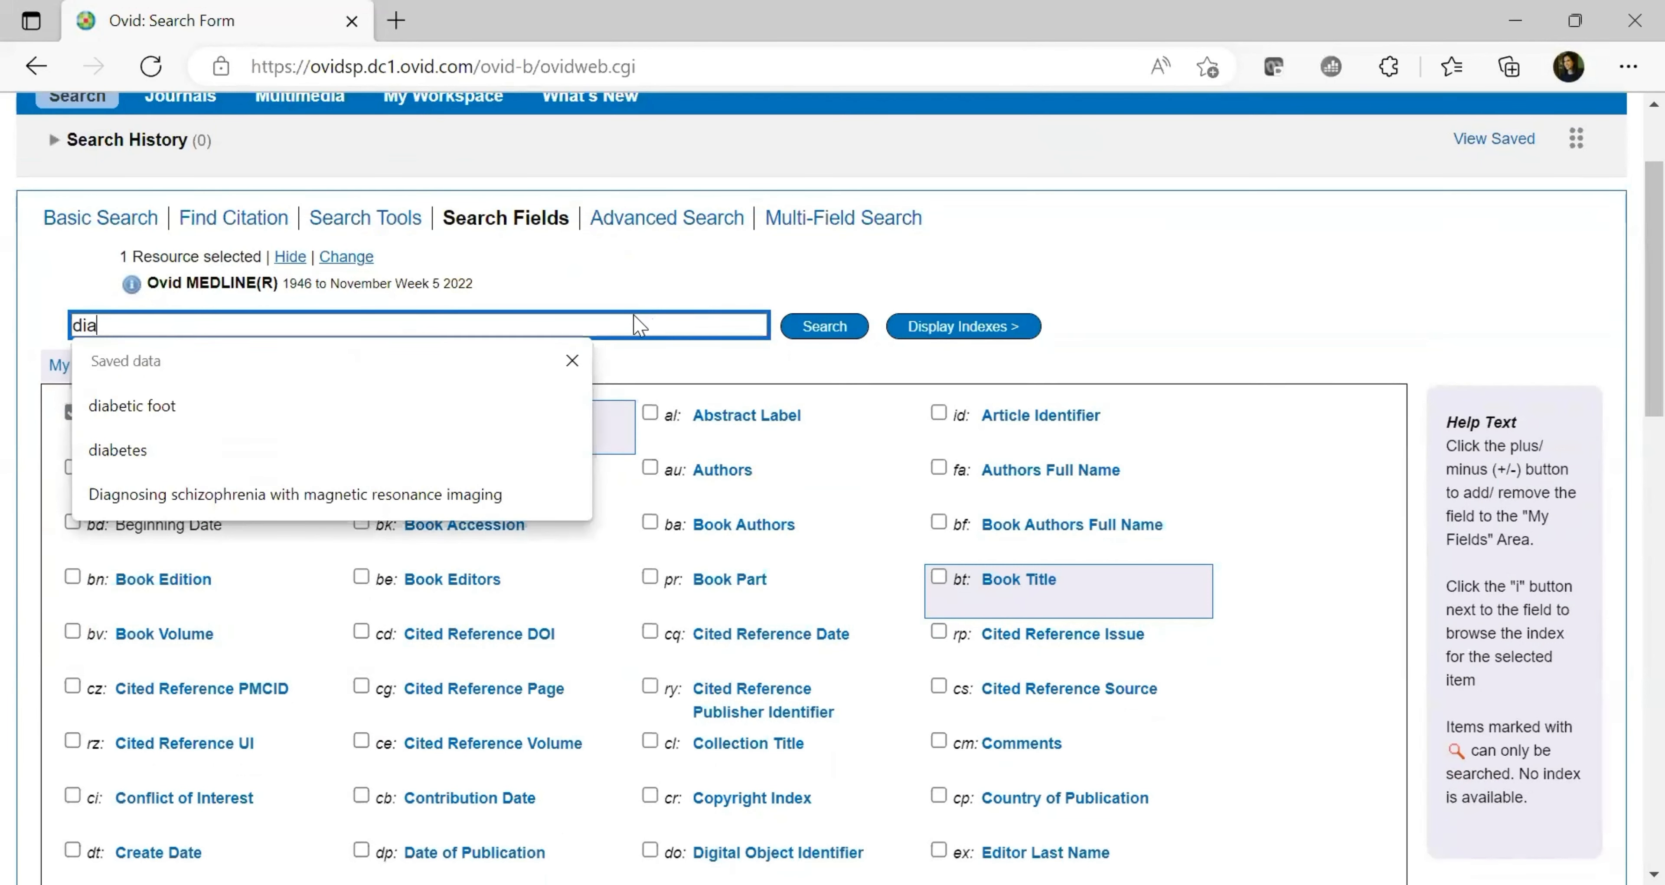
text(betes)
click(1205, 302)
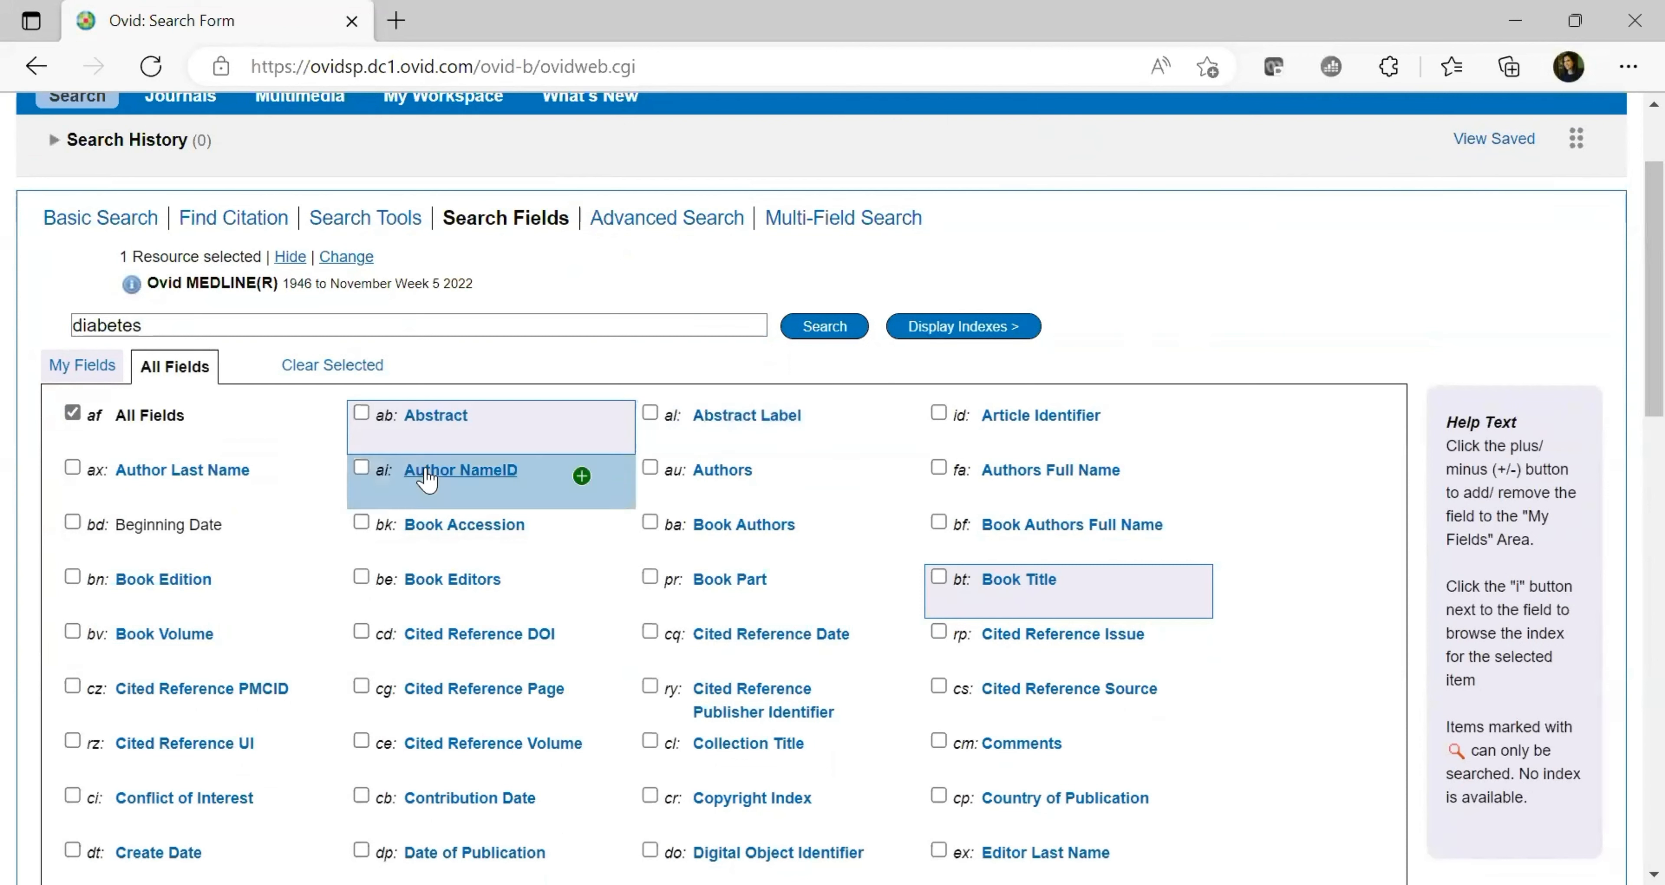
Restrict the search to the ab Abstract, bt Book Title and fx Floating Sub-Heading Word fields
click(361, 413)
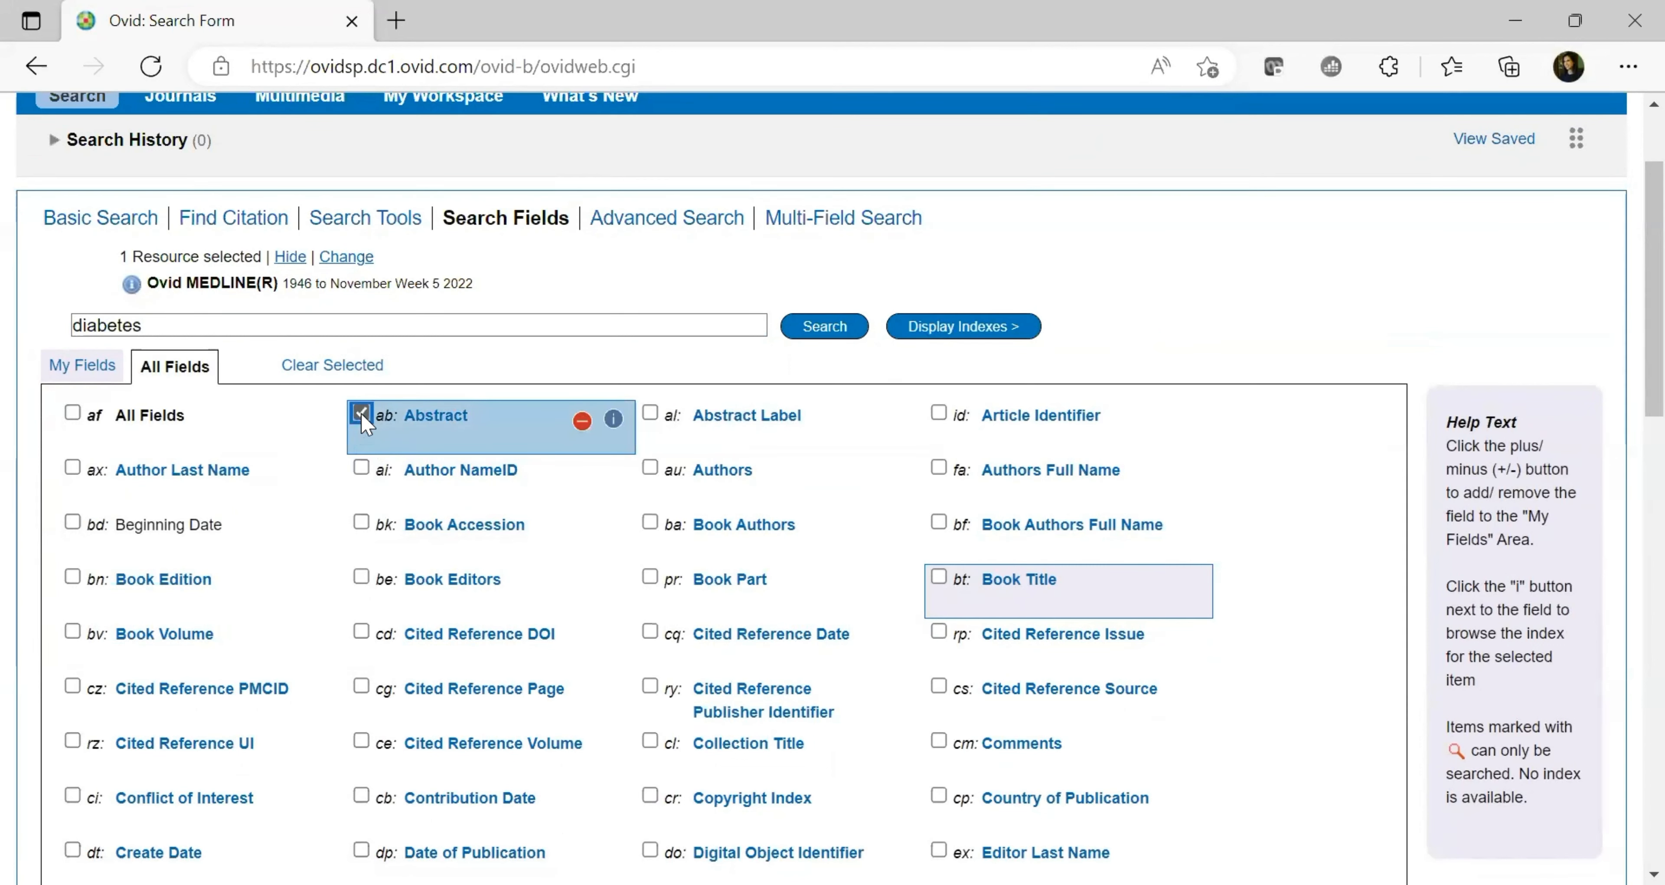
click(939, 576)
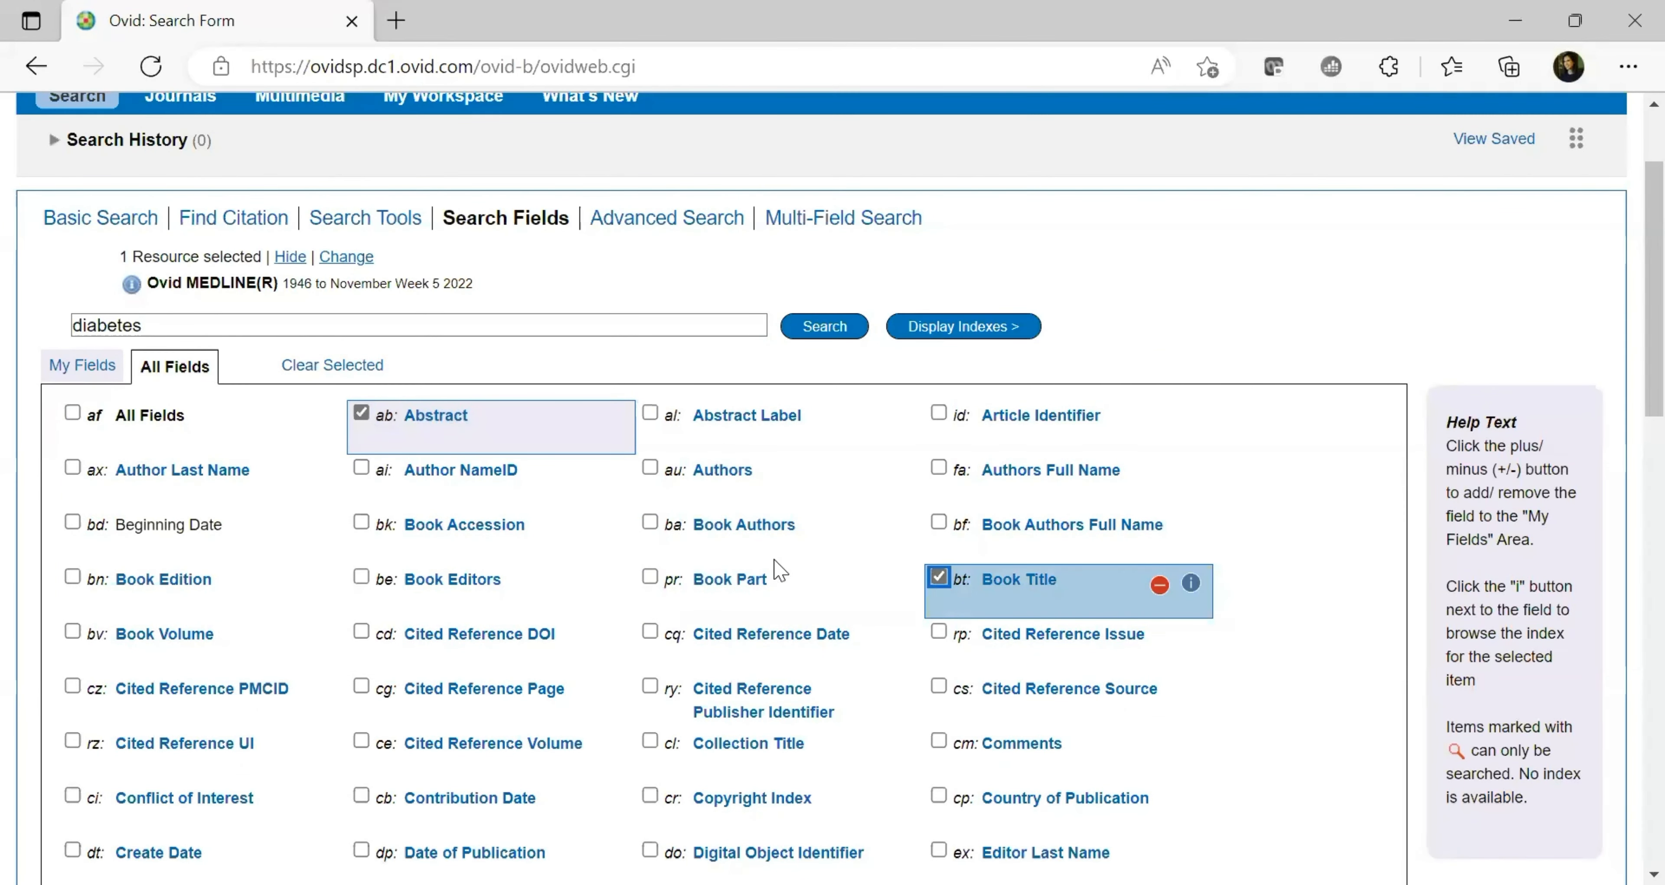
scroll(1628, 369, down, 5)
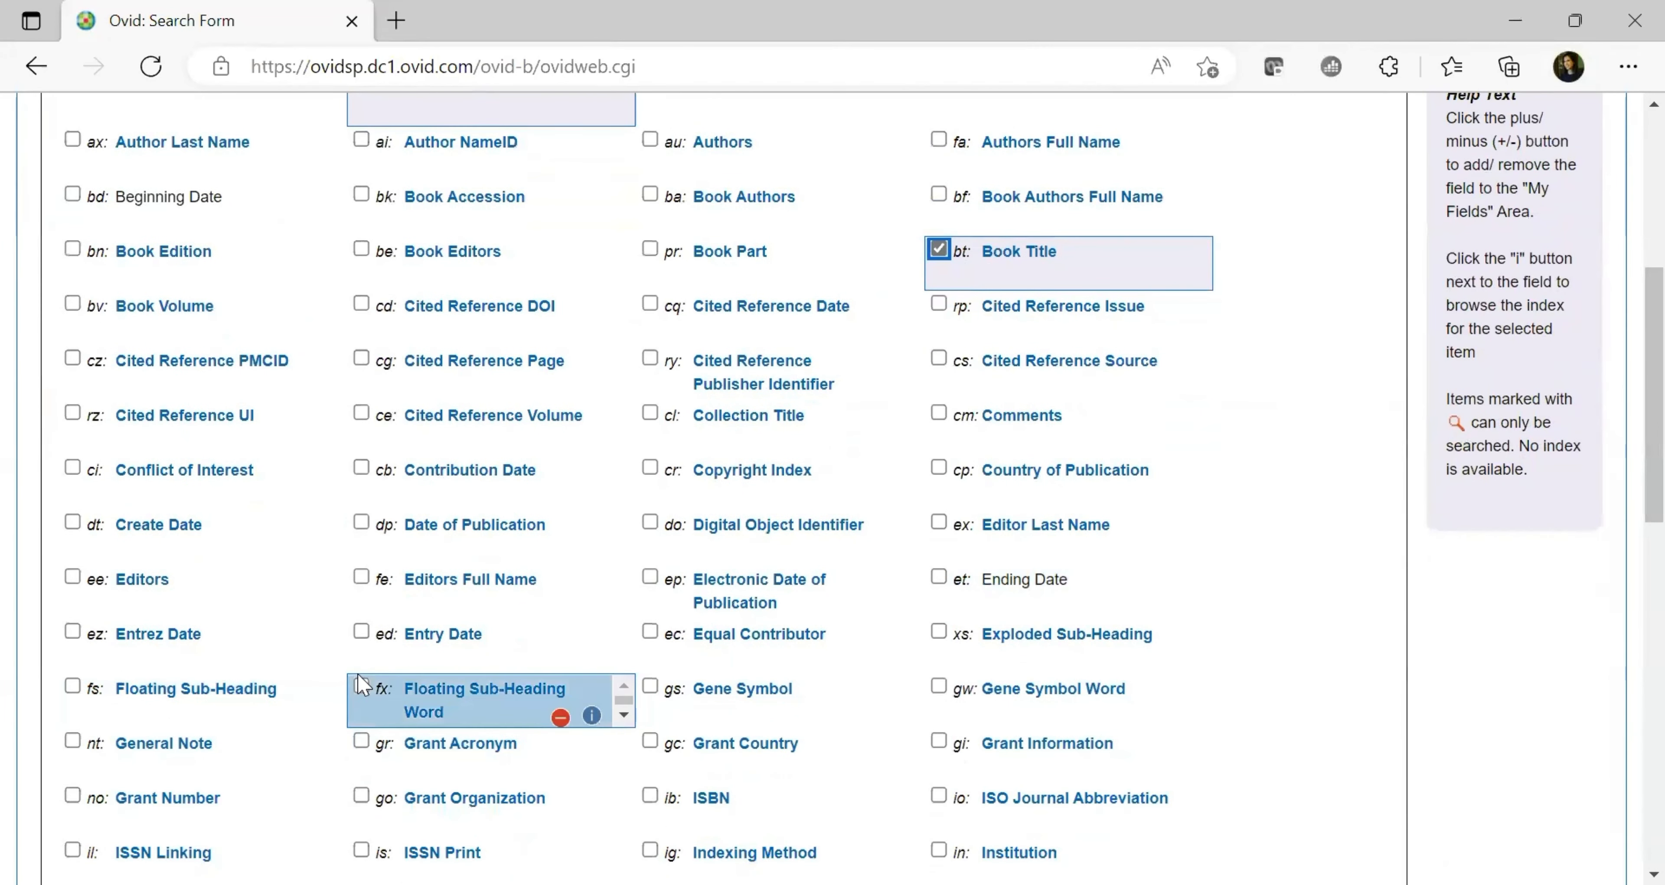
click(361, 687)
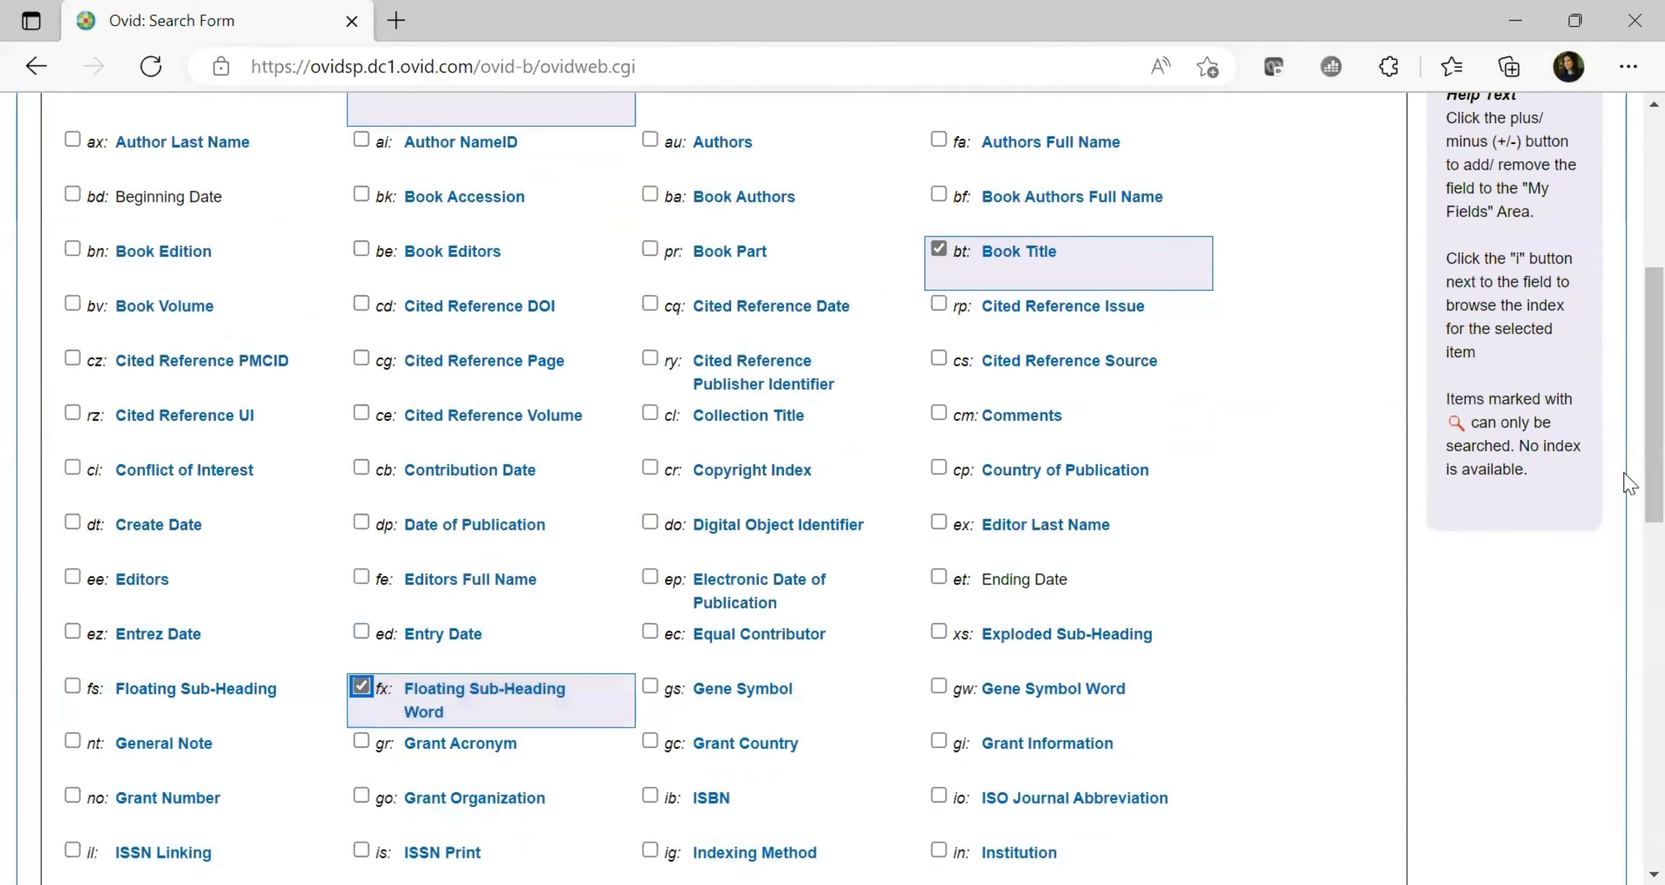
scroll(1625, 476, up, 6)
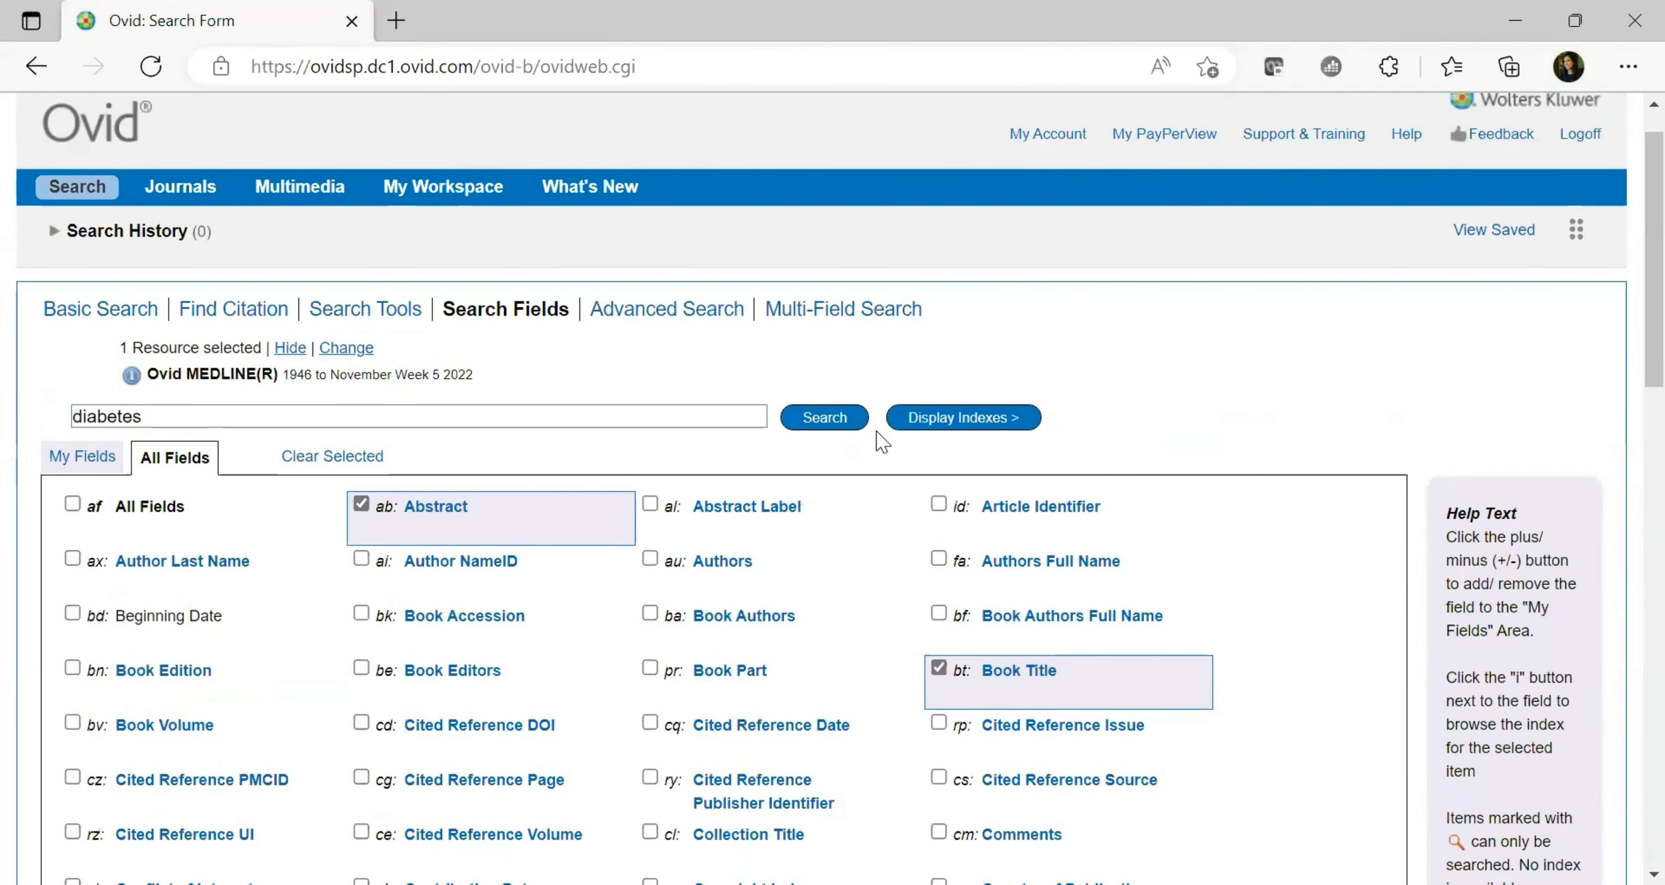
Run the diabetes.ab,bt,fx. search and scroll through its 468,786 results
click(827, 424)
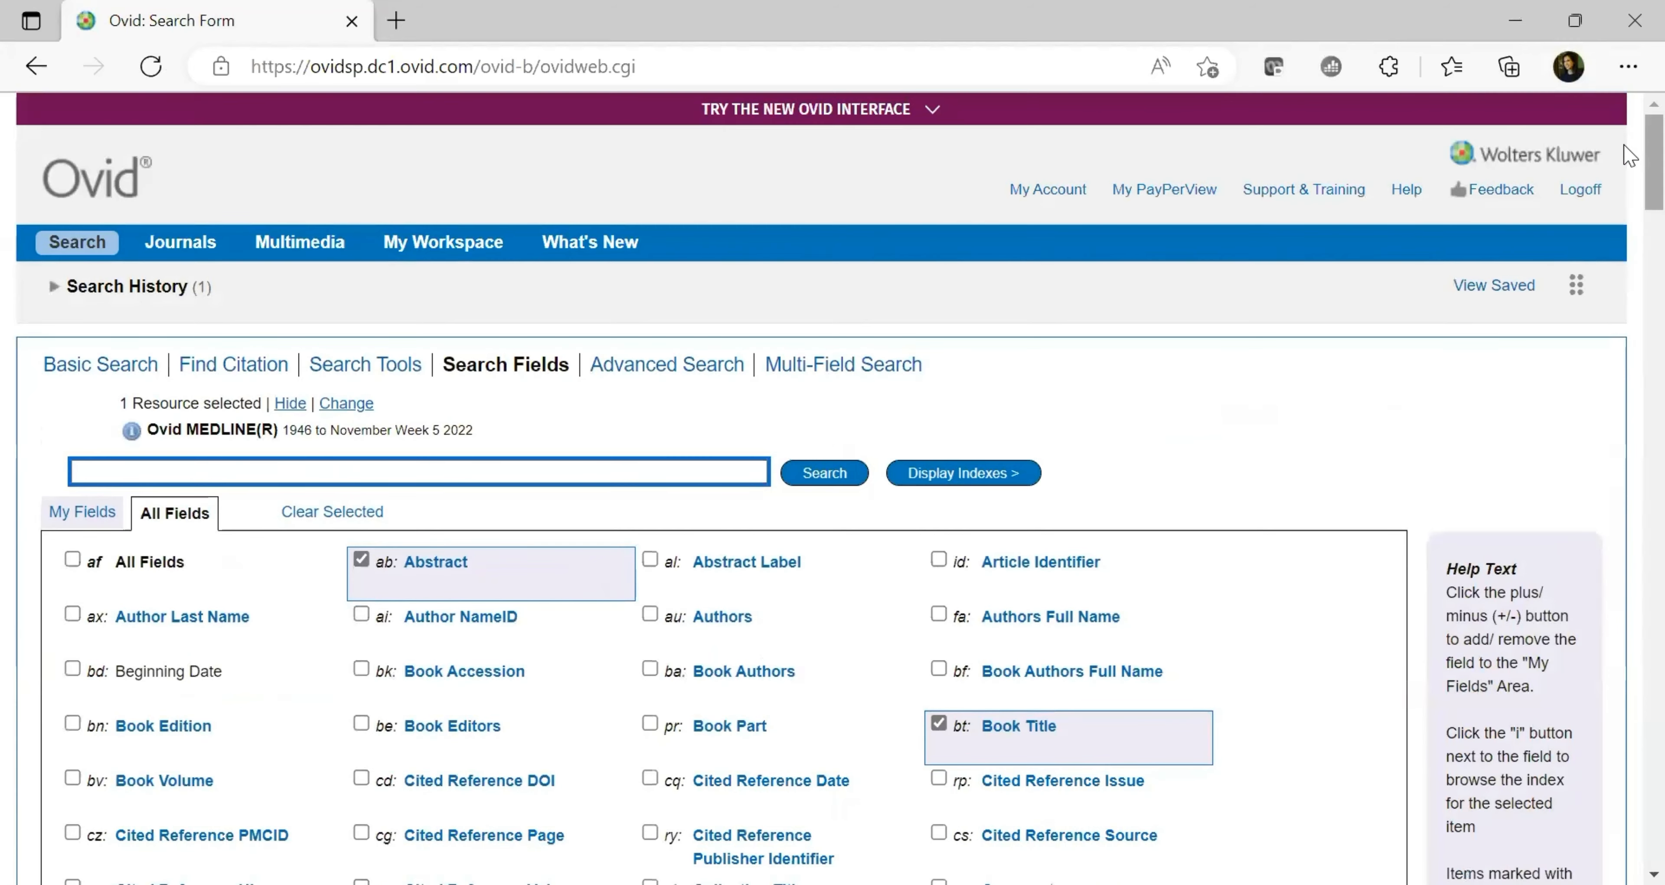
scroll(1630, 252, down, 5)
scroll(1630, 252, down, 20)
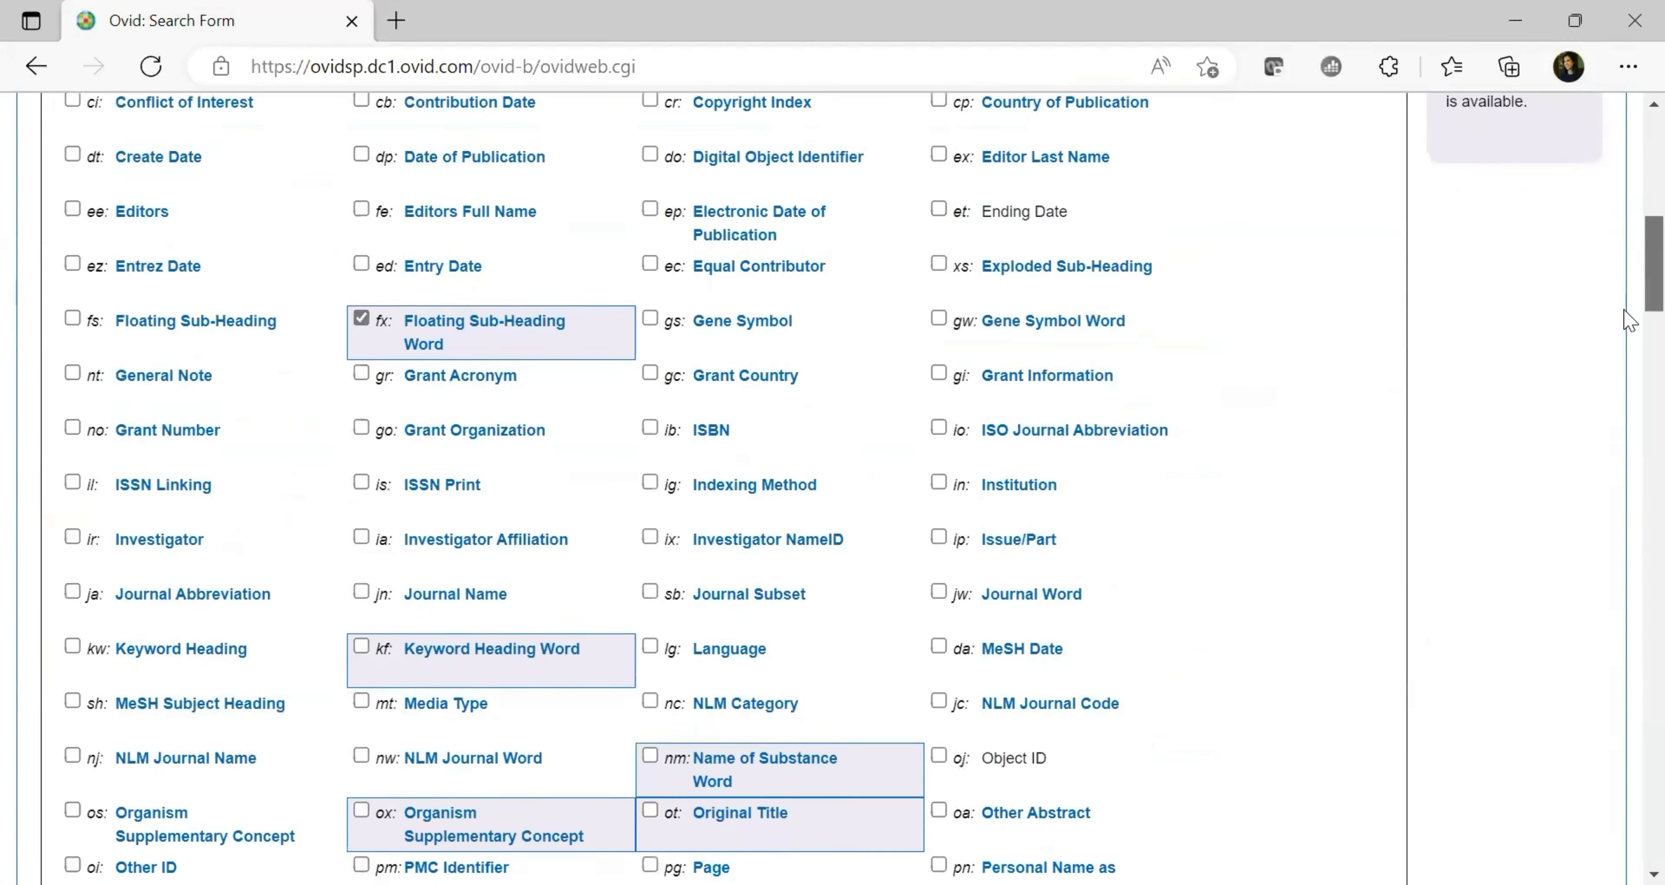
scroll(1630, 419, down, 1)
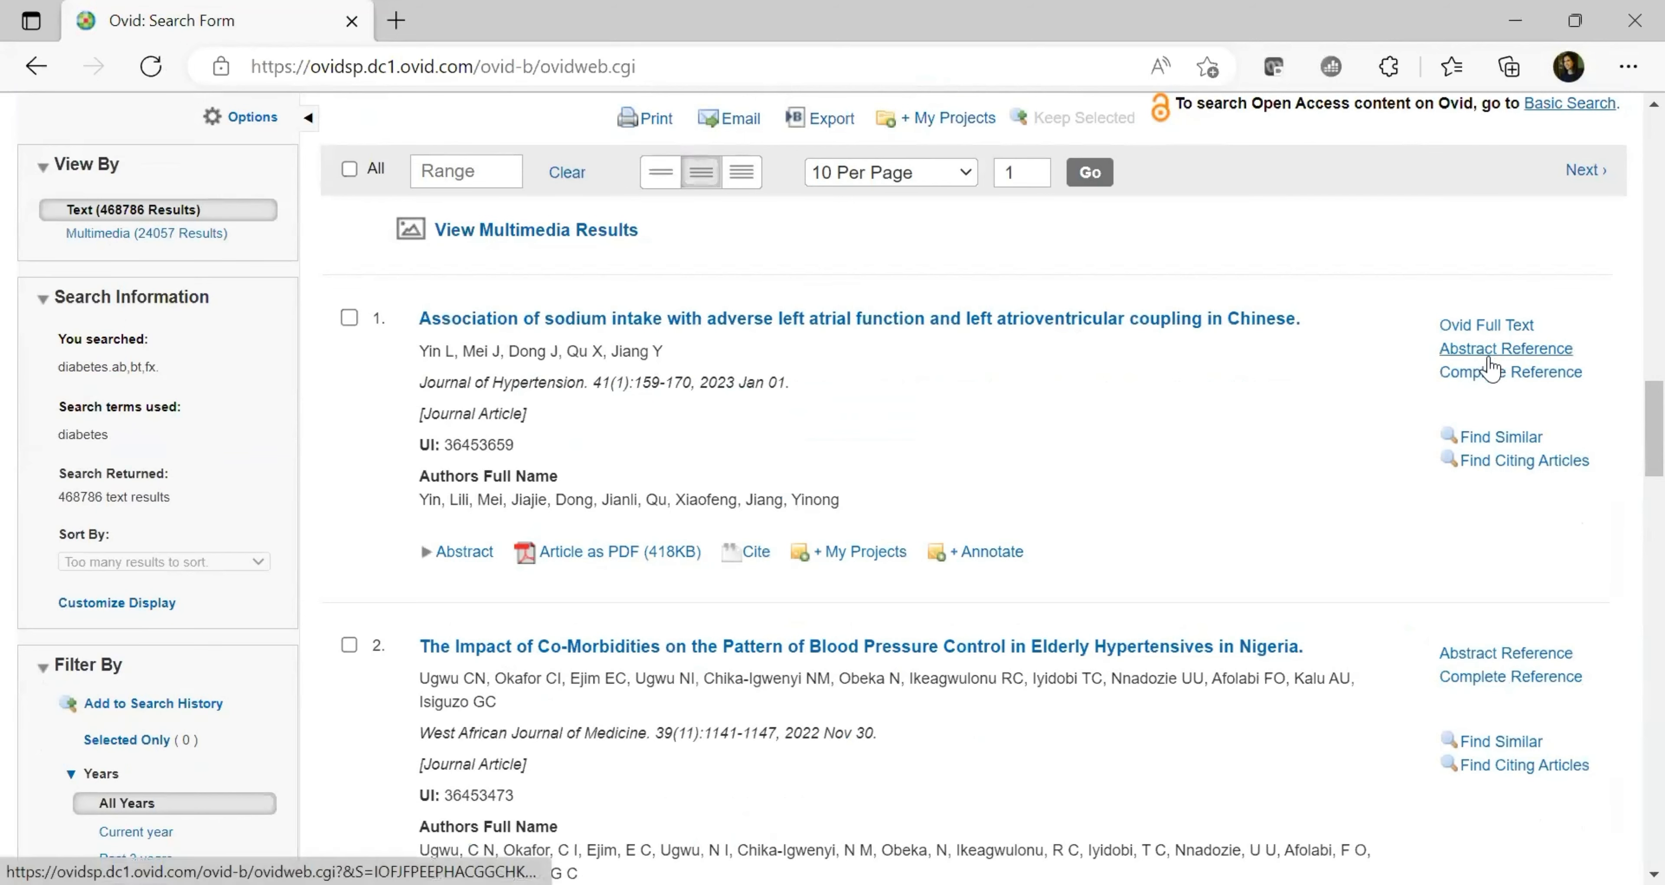
drag(1650, 421, 1650, 166)
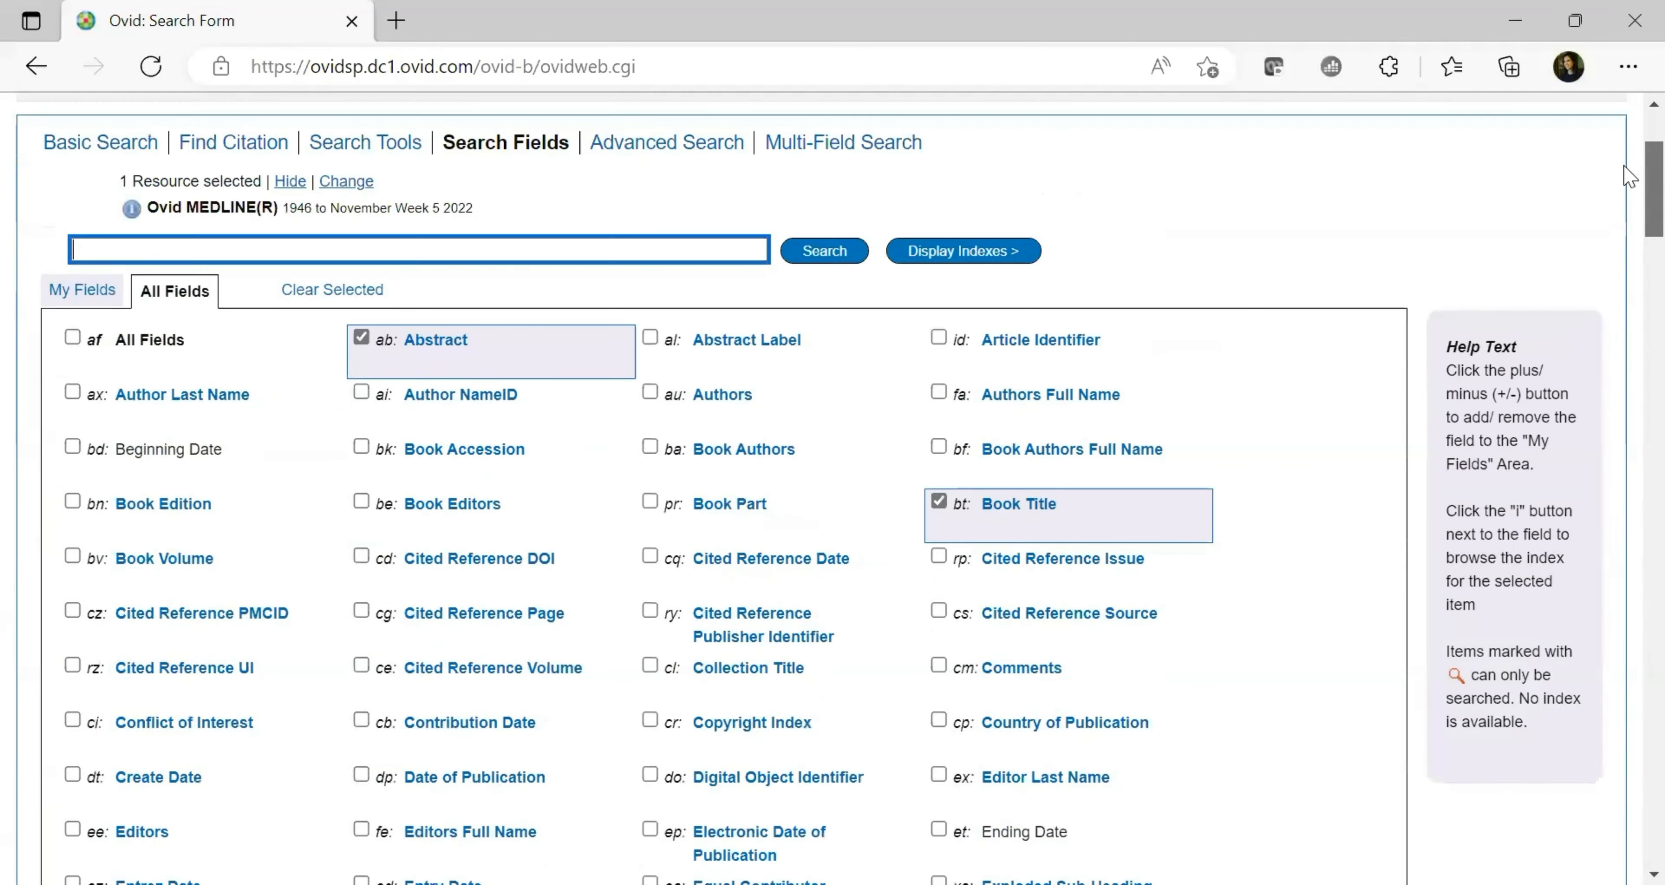
Go through Advanced Search to the three-row Multi-Field Search form
scroll(1629, 175, up, 3)
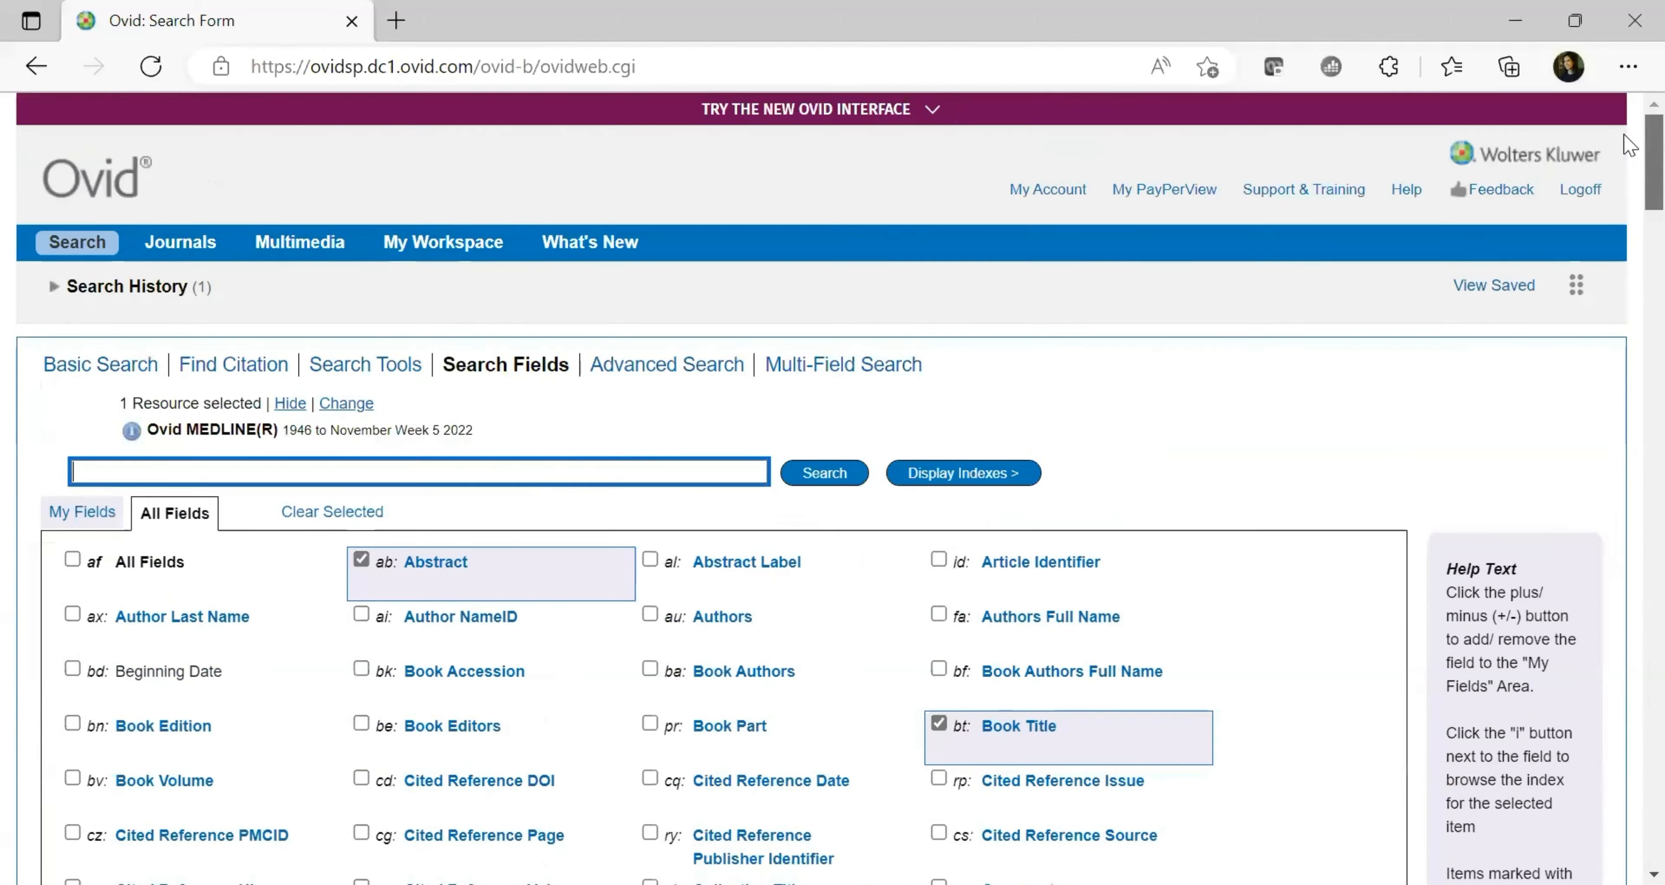
click(690, 367)
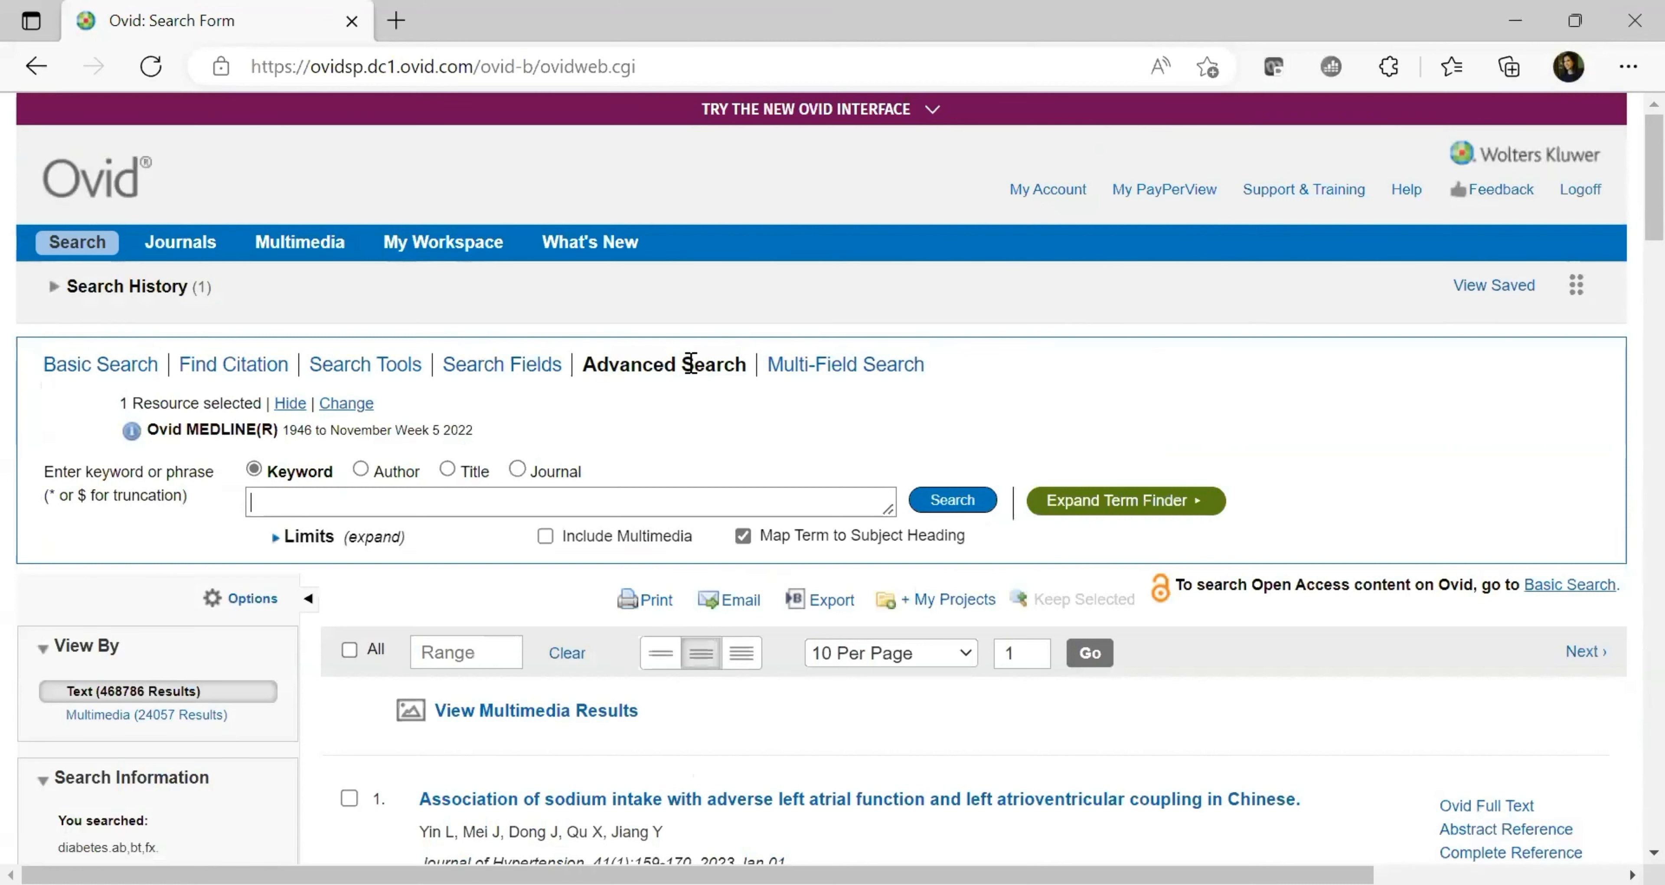
click(812, 366)
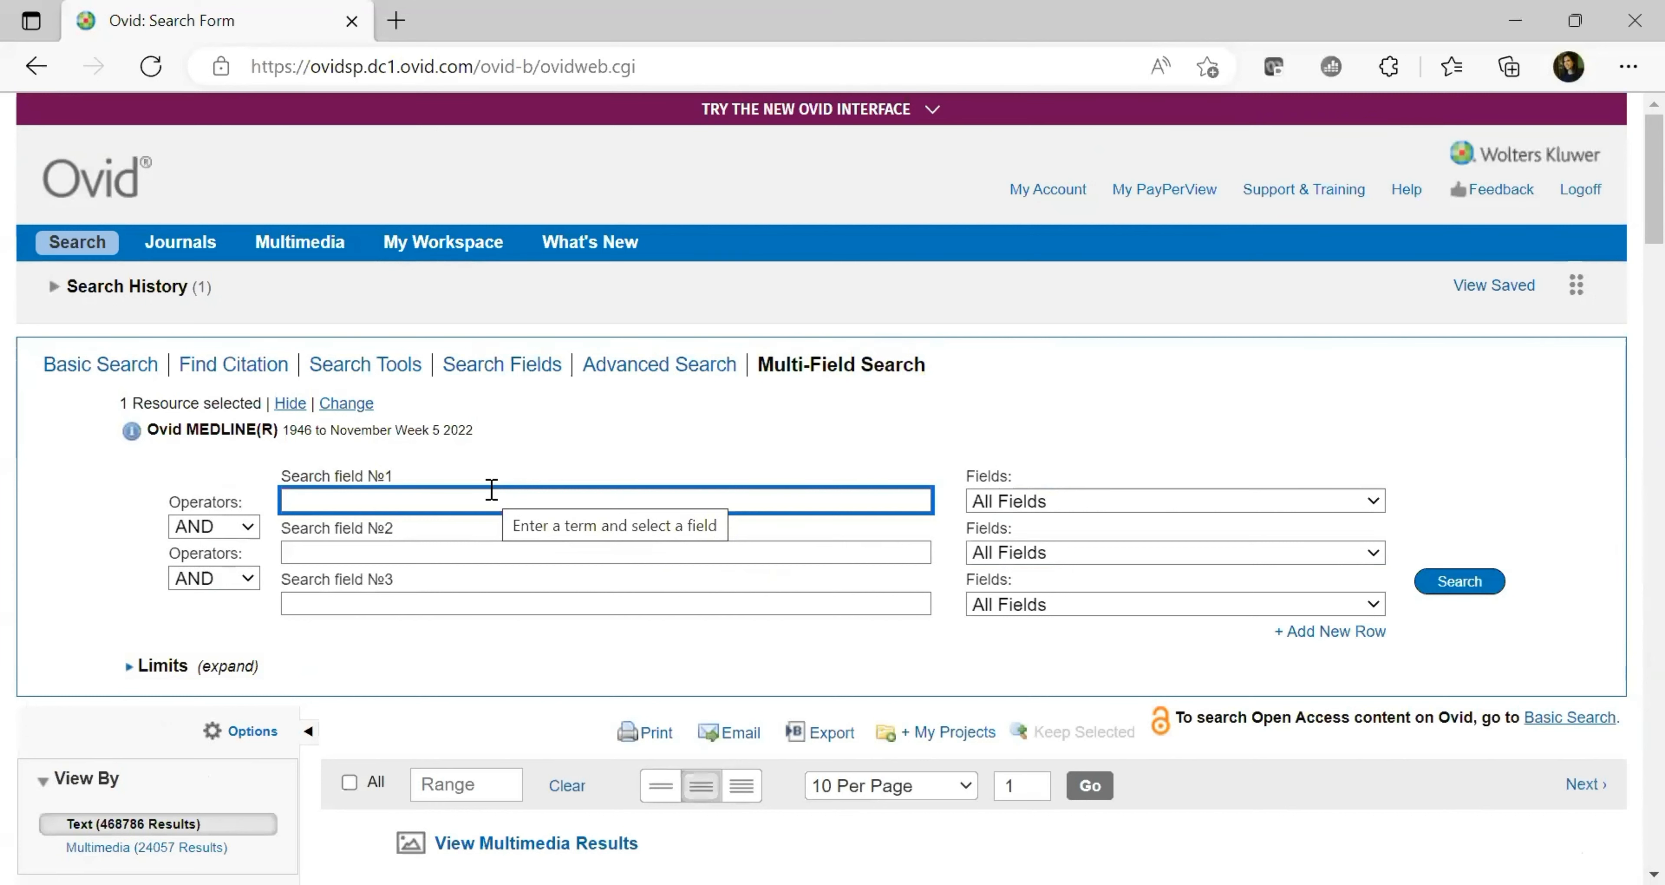
Enter diabetes in the first row and limit it to the Subject Heading Word field
text(diabetes)
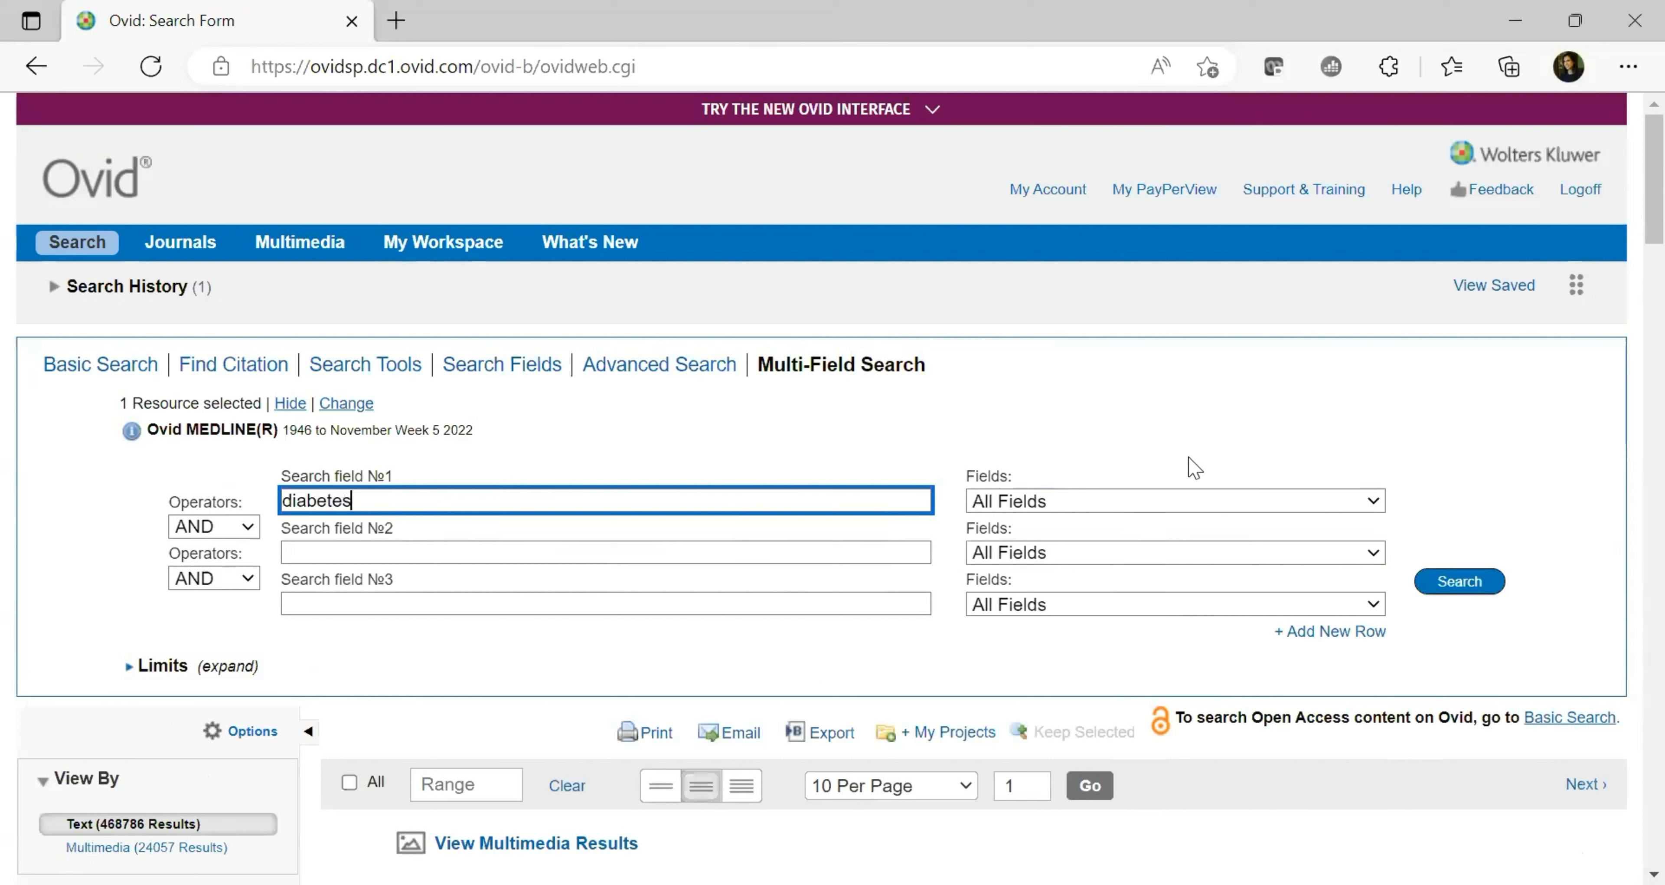
click(1316, 507)
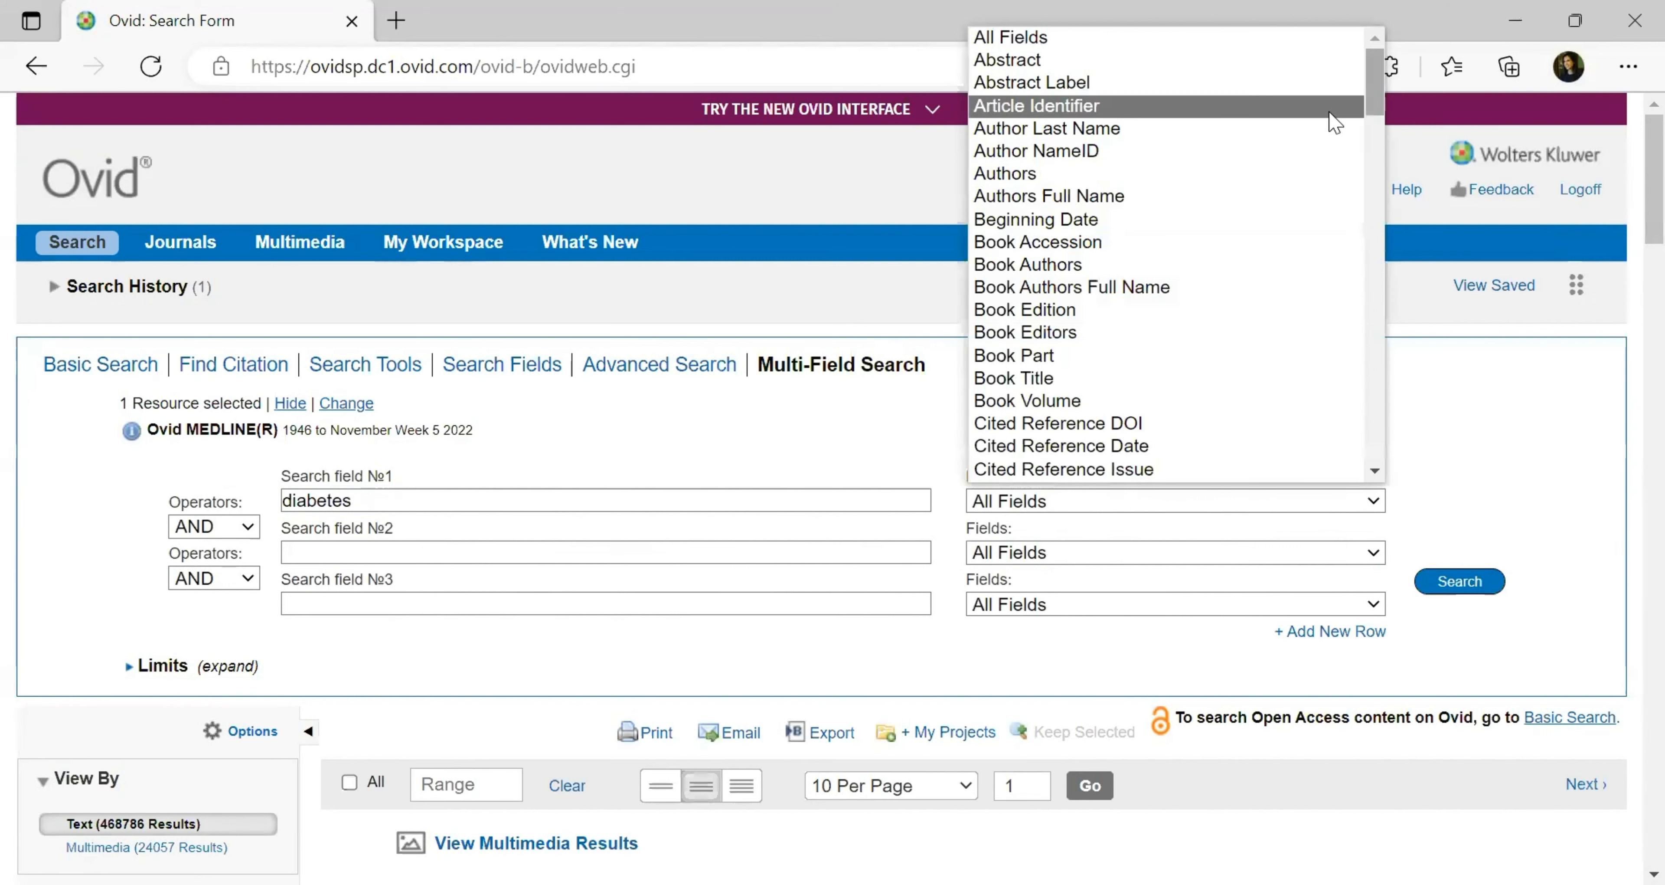
drag(1374, 109, 1354, 434)
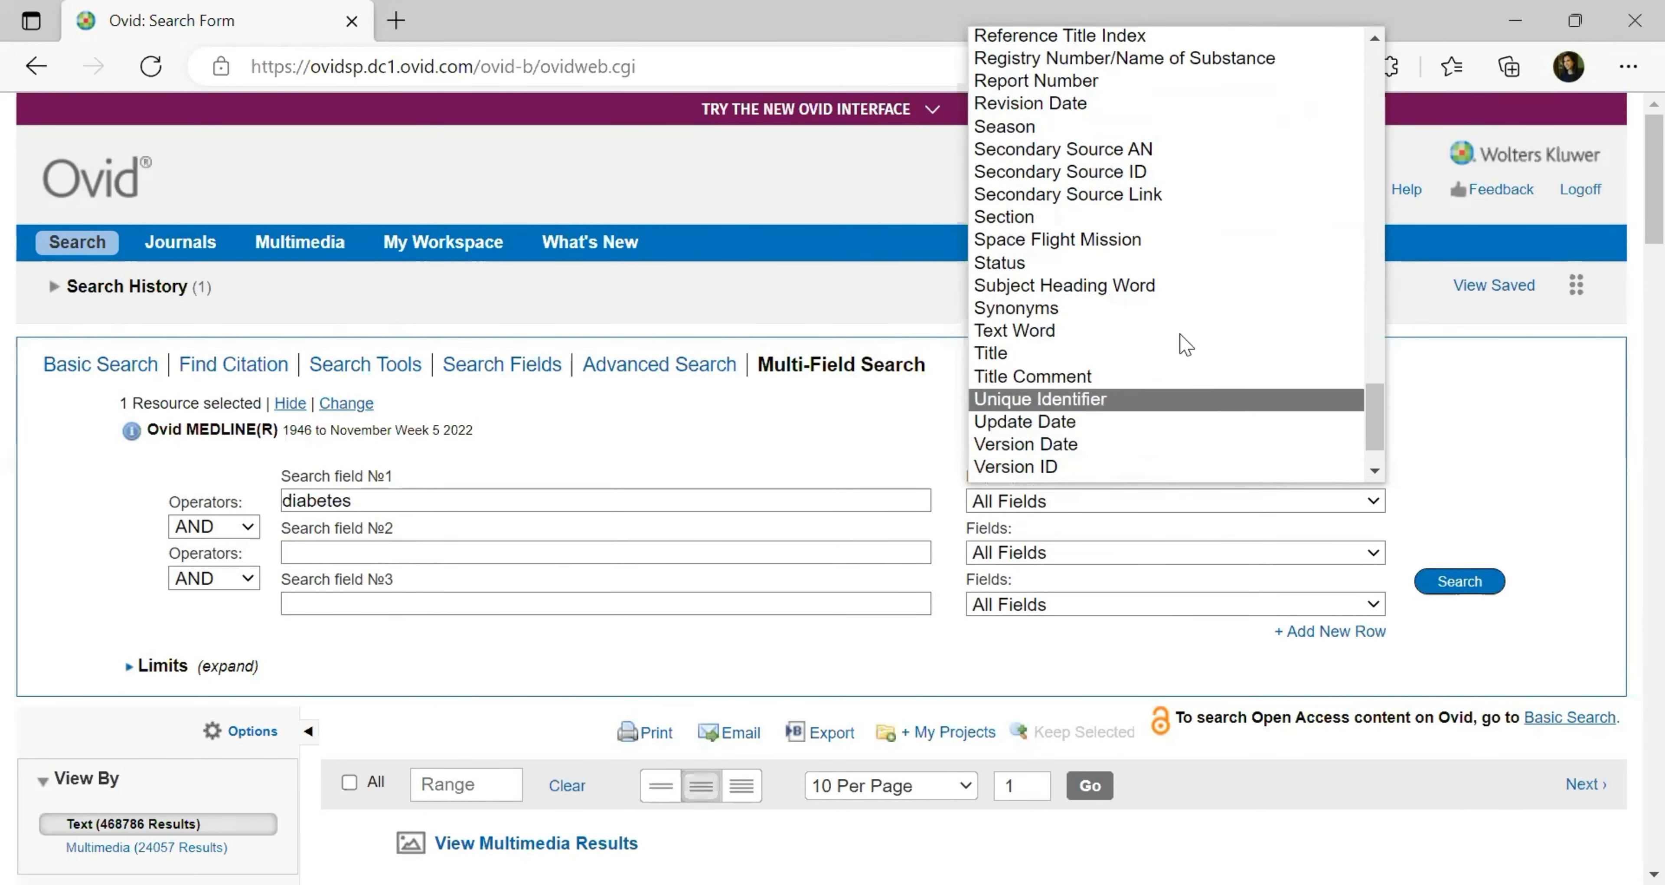
click(1097, 301)
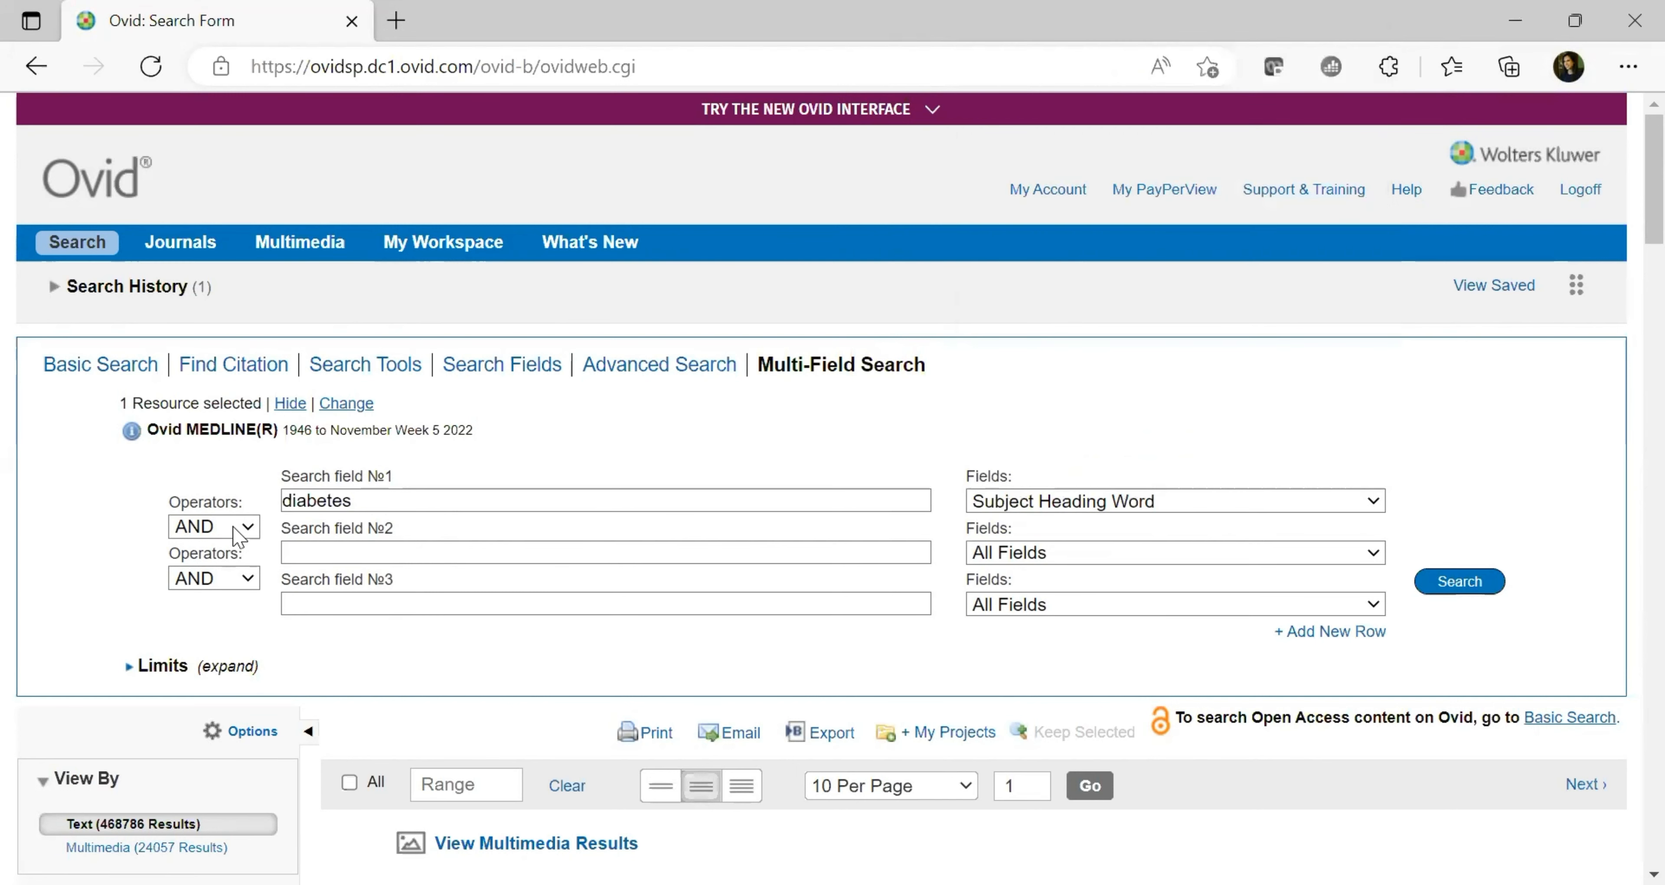
Enter ulcer in the second row and join it to diabetes with the NOT operator
click(328, 557)
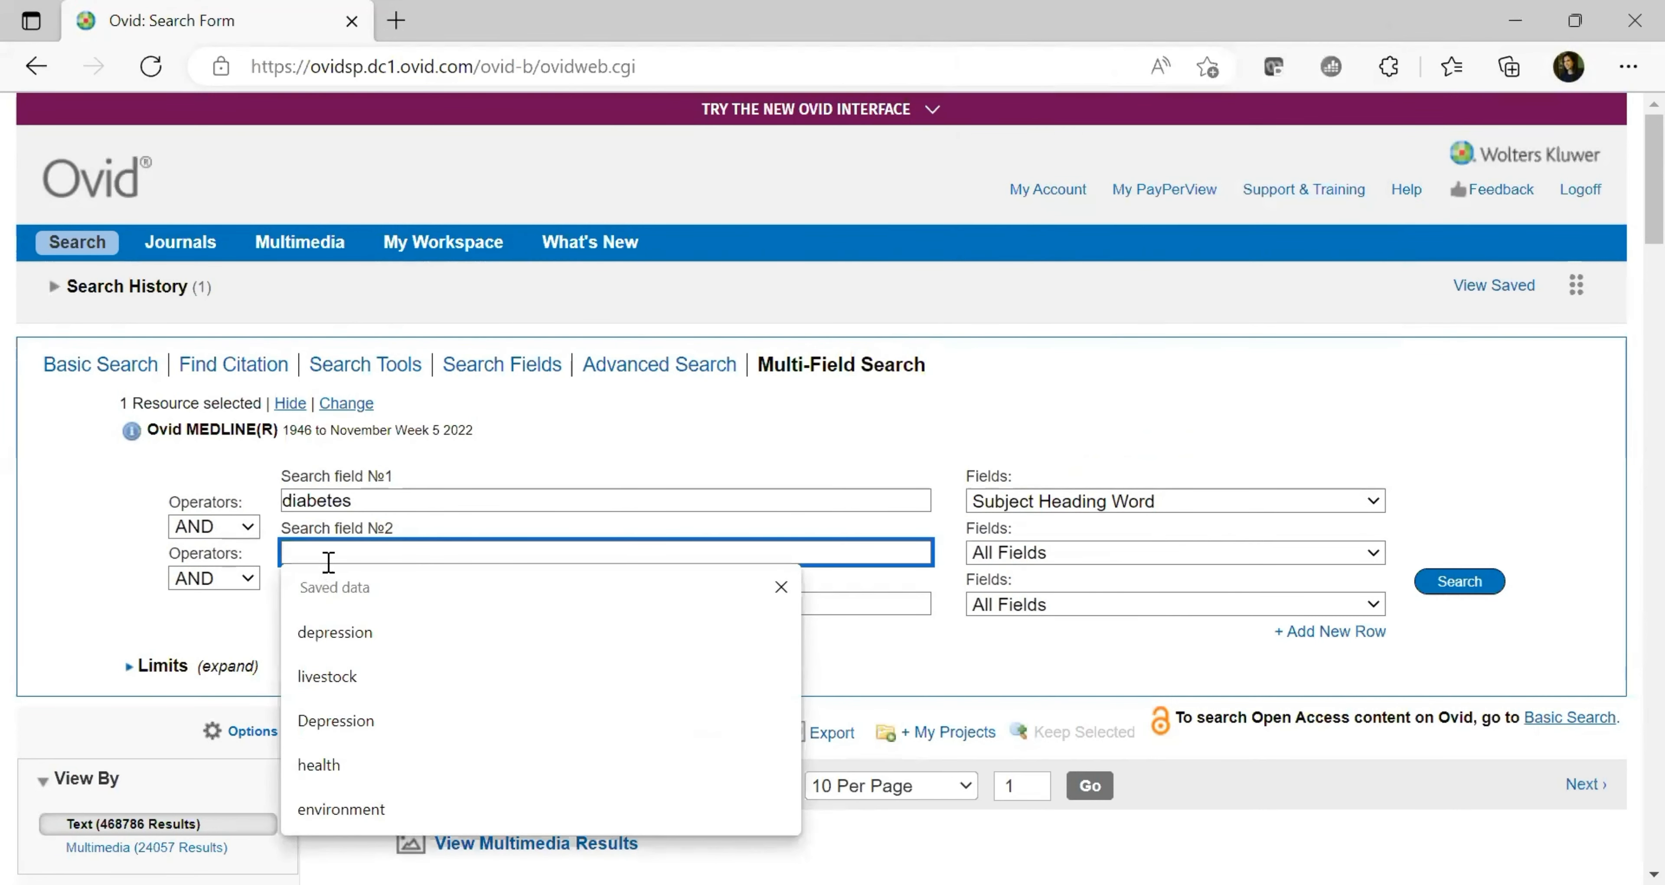
text(ulcer)
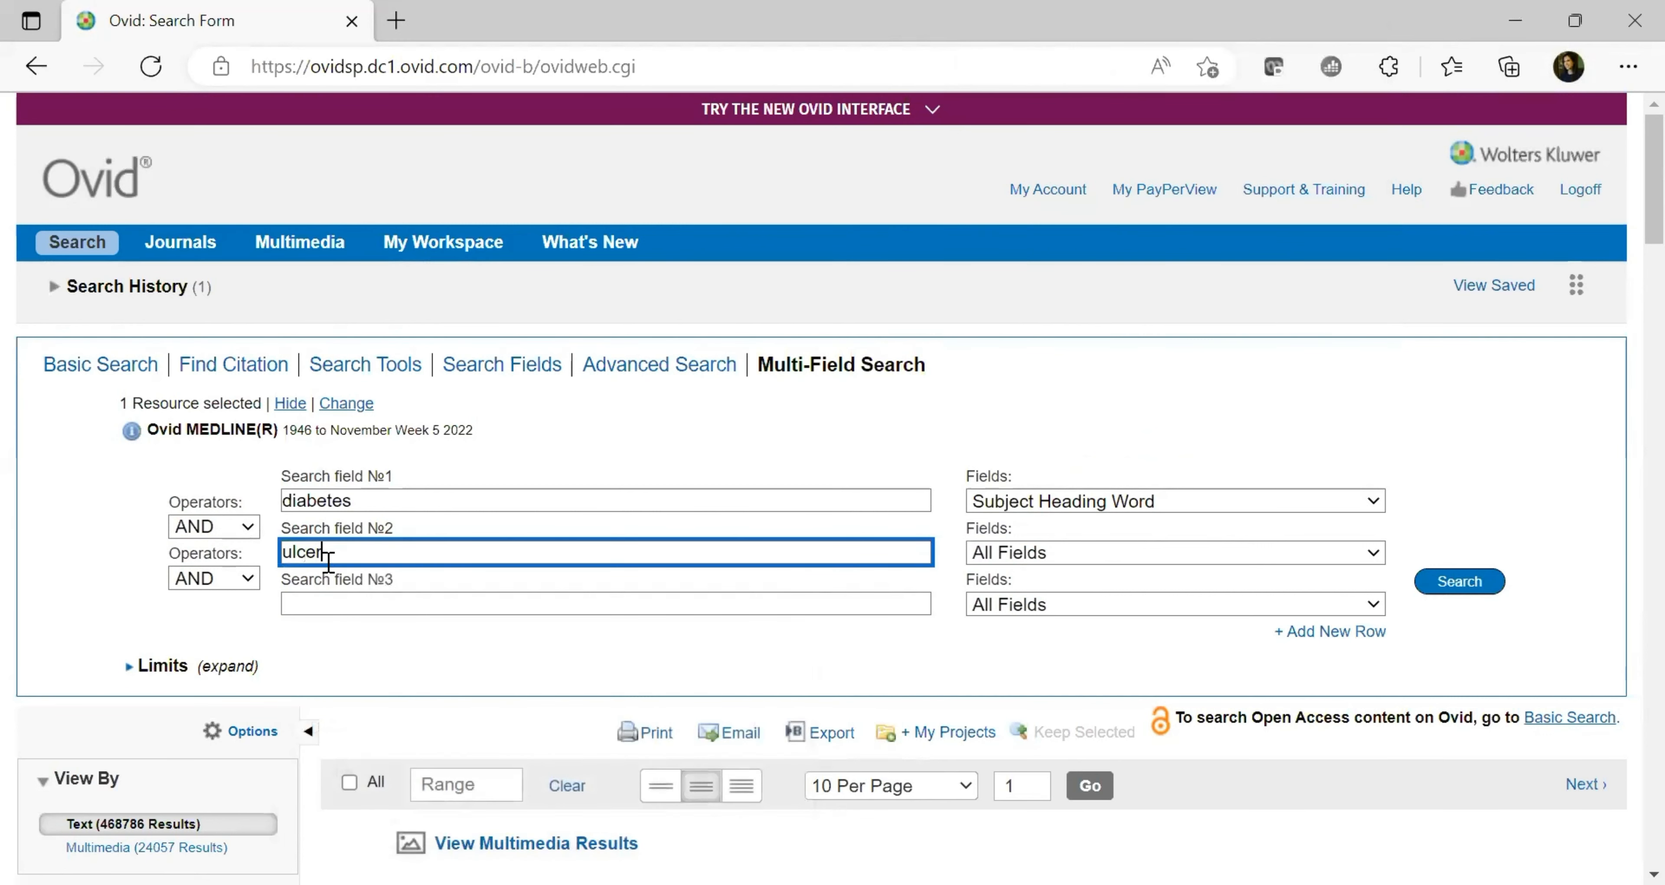
click(242, 532)
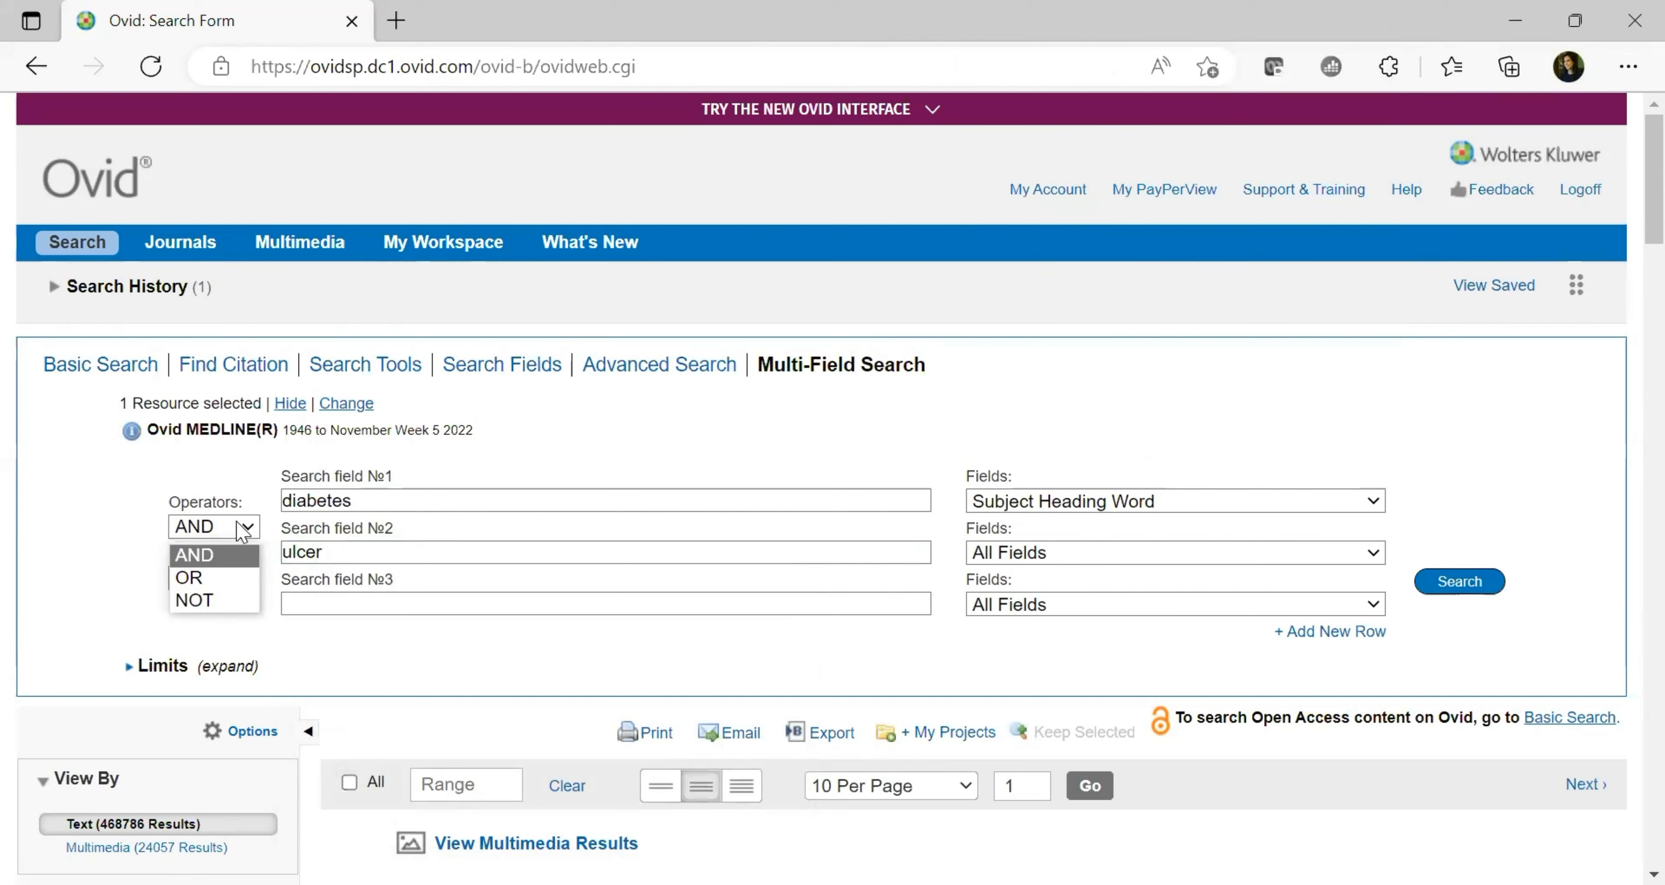
click(401, 558)
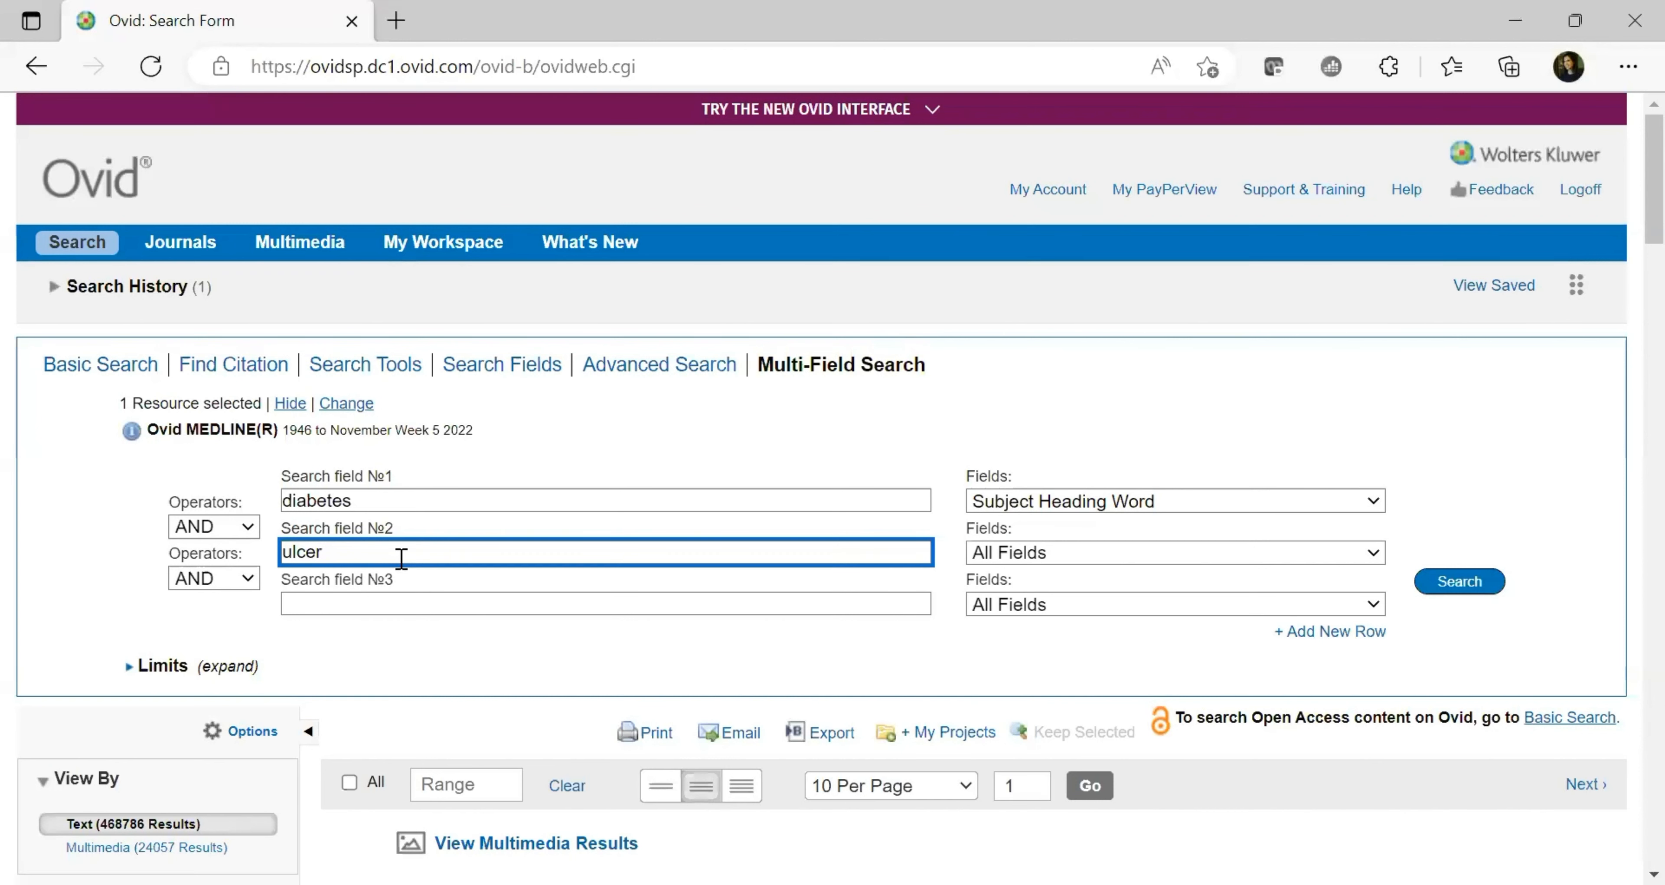
click(220, 527)
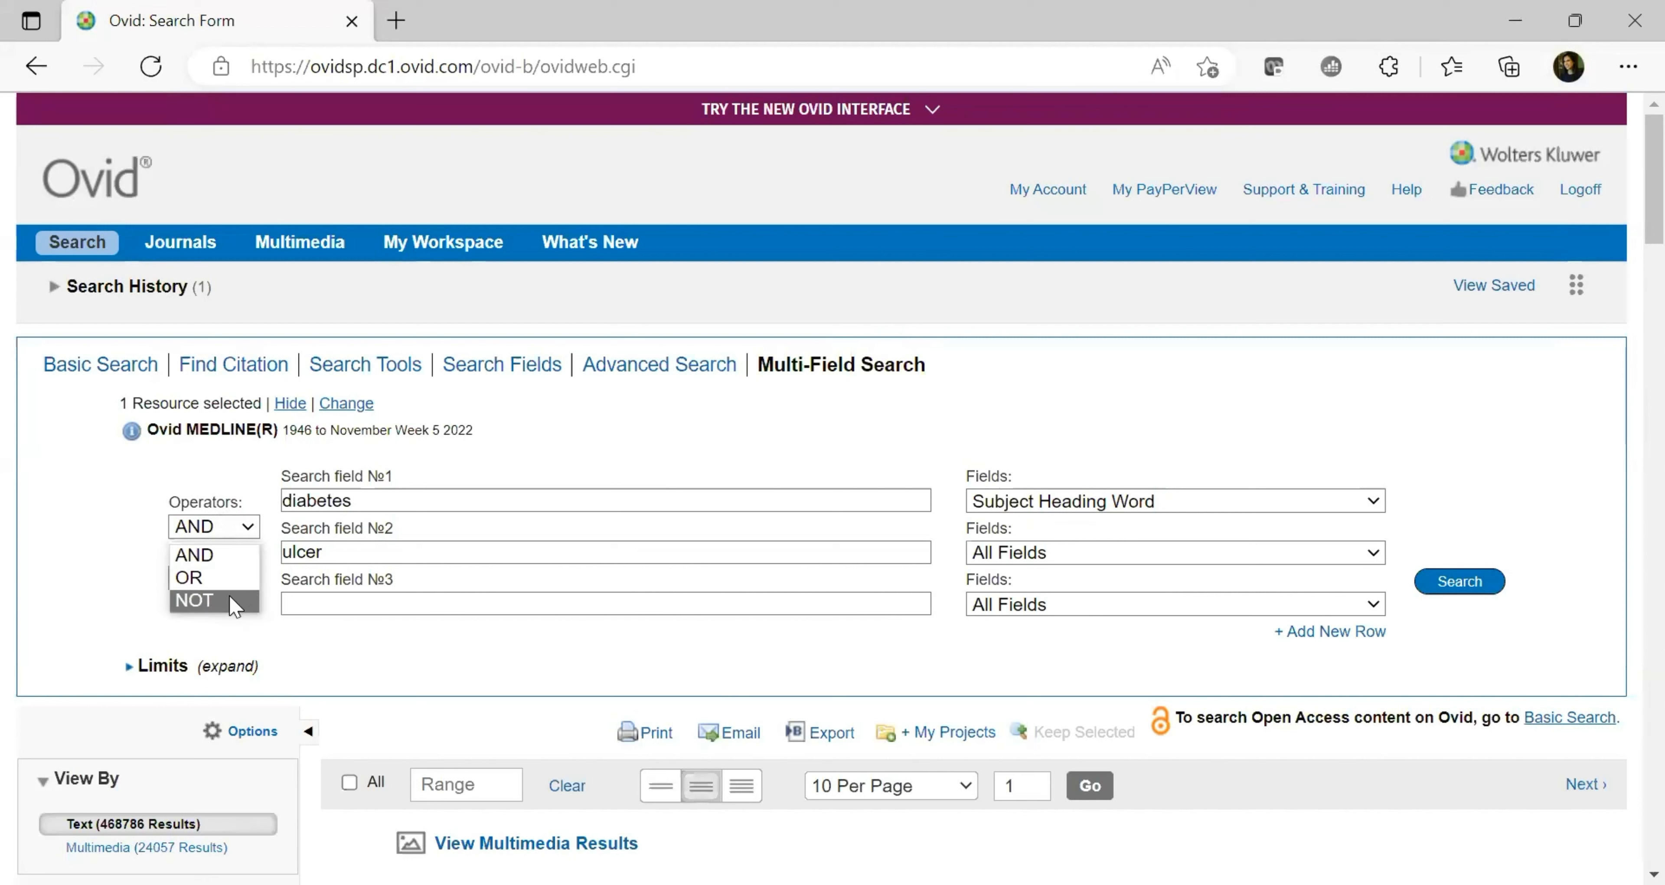
click(234, 606)
drag(326, 553, 284, 558)
click(328, 553)
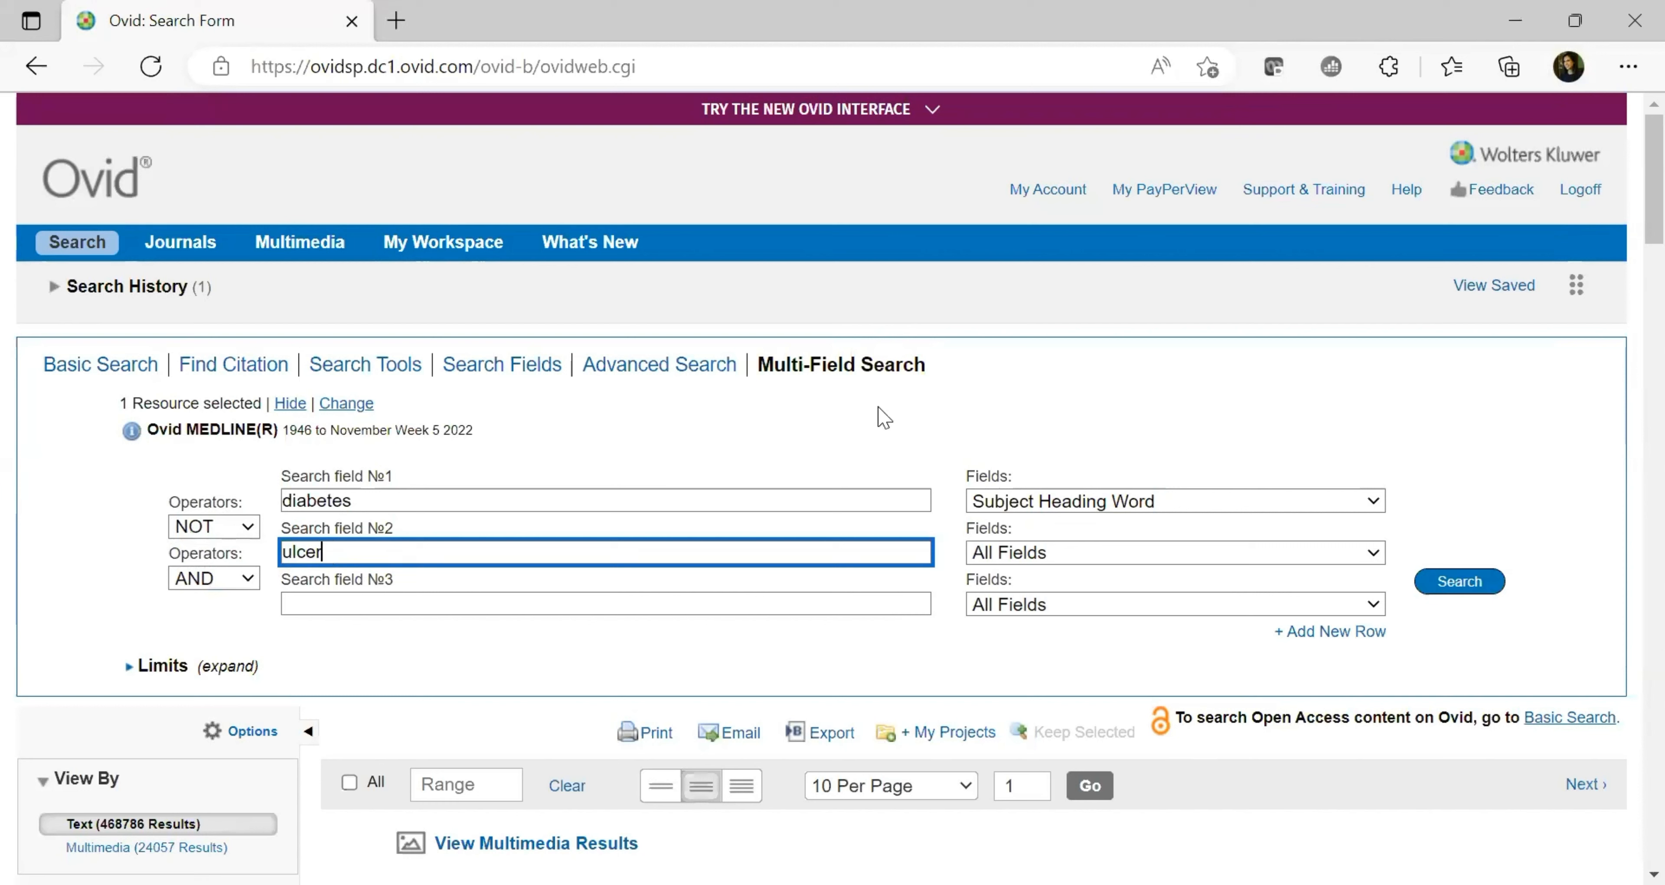
Run the diabetes NOT ulcer search and browse its 441,149 results
click(1473, 585)
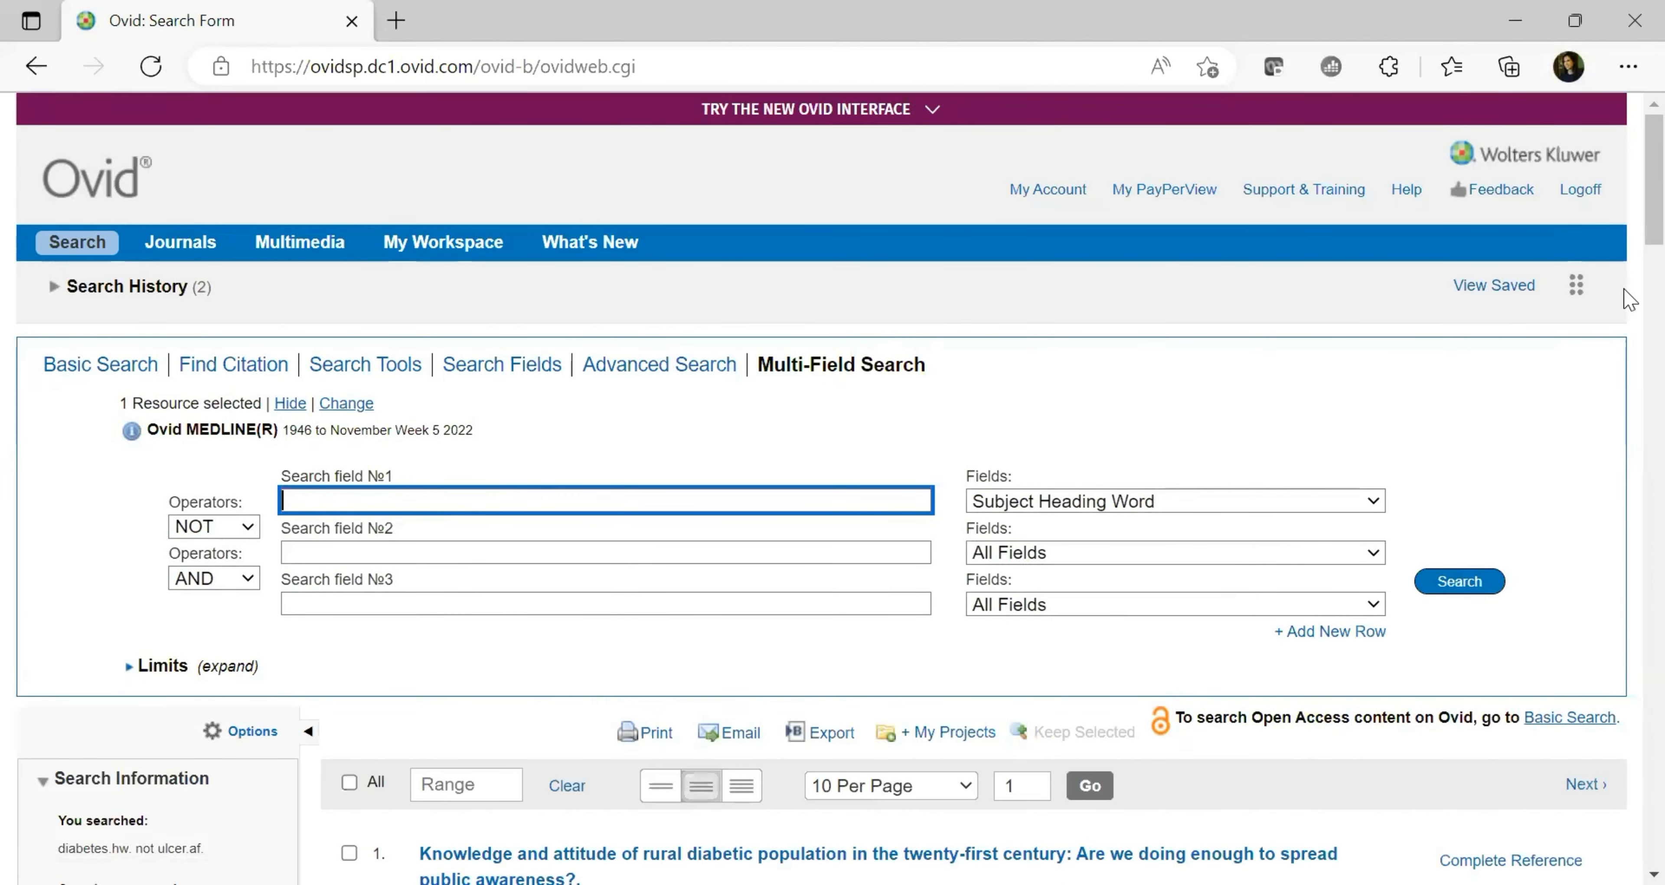
scroll(1628, 291, down, 6)
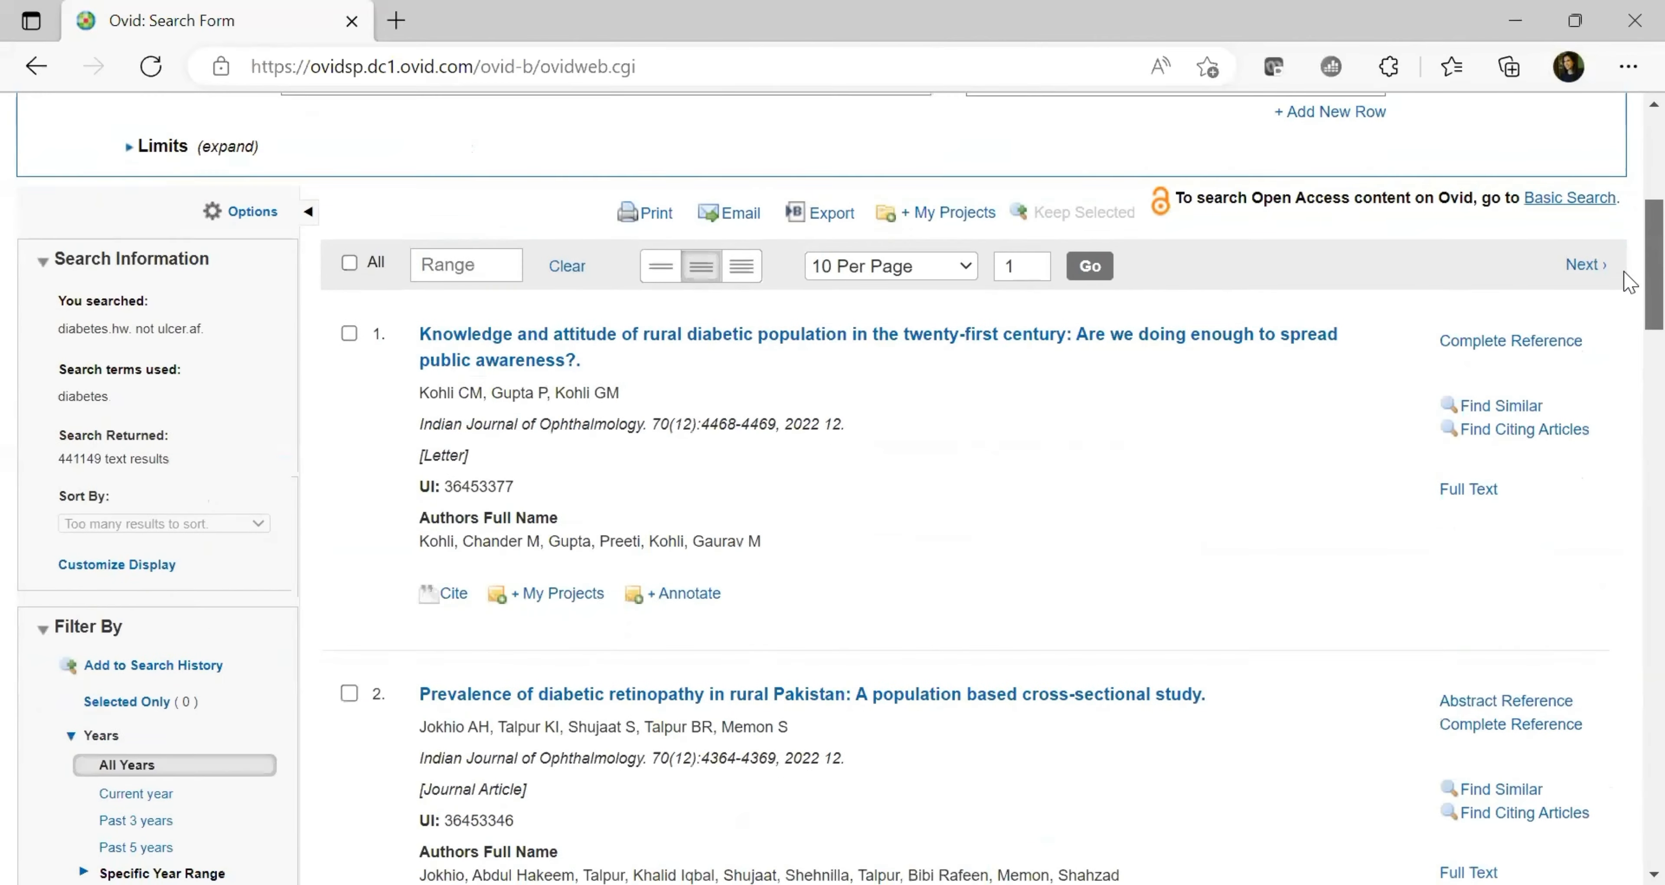
scroll(1630, 282, up, 6)
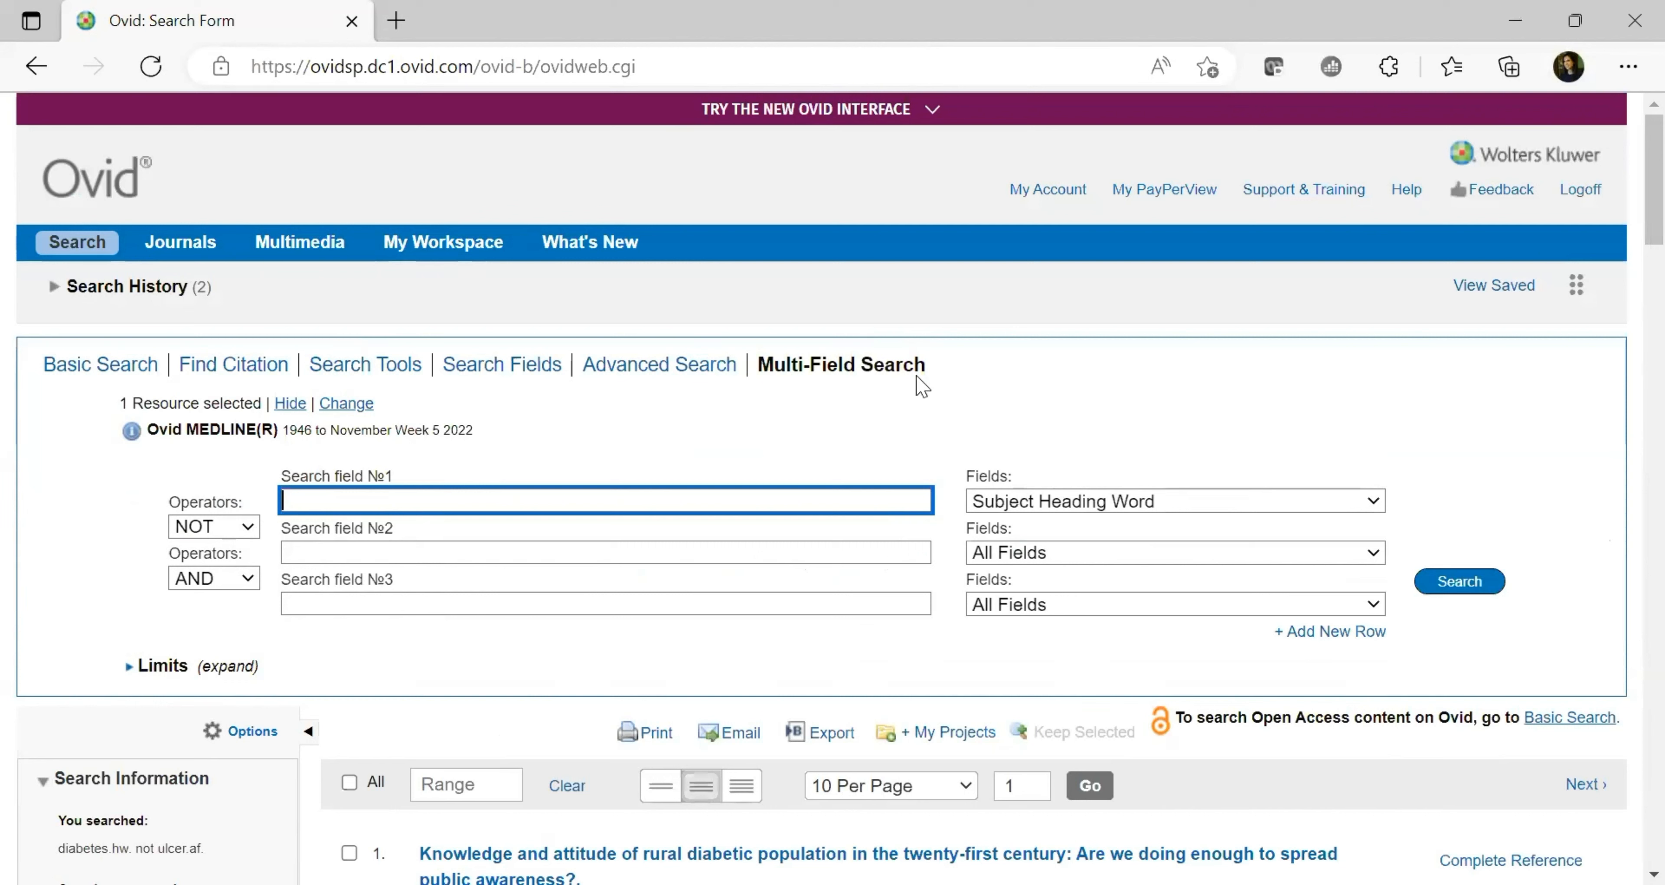
Switch back to the Basic Search form above the 441,149 diabetes-not-ulcer results
click(91, 370)
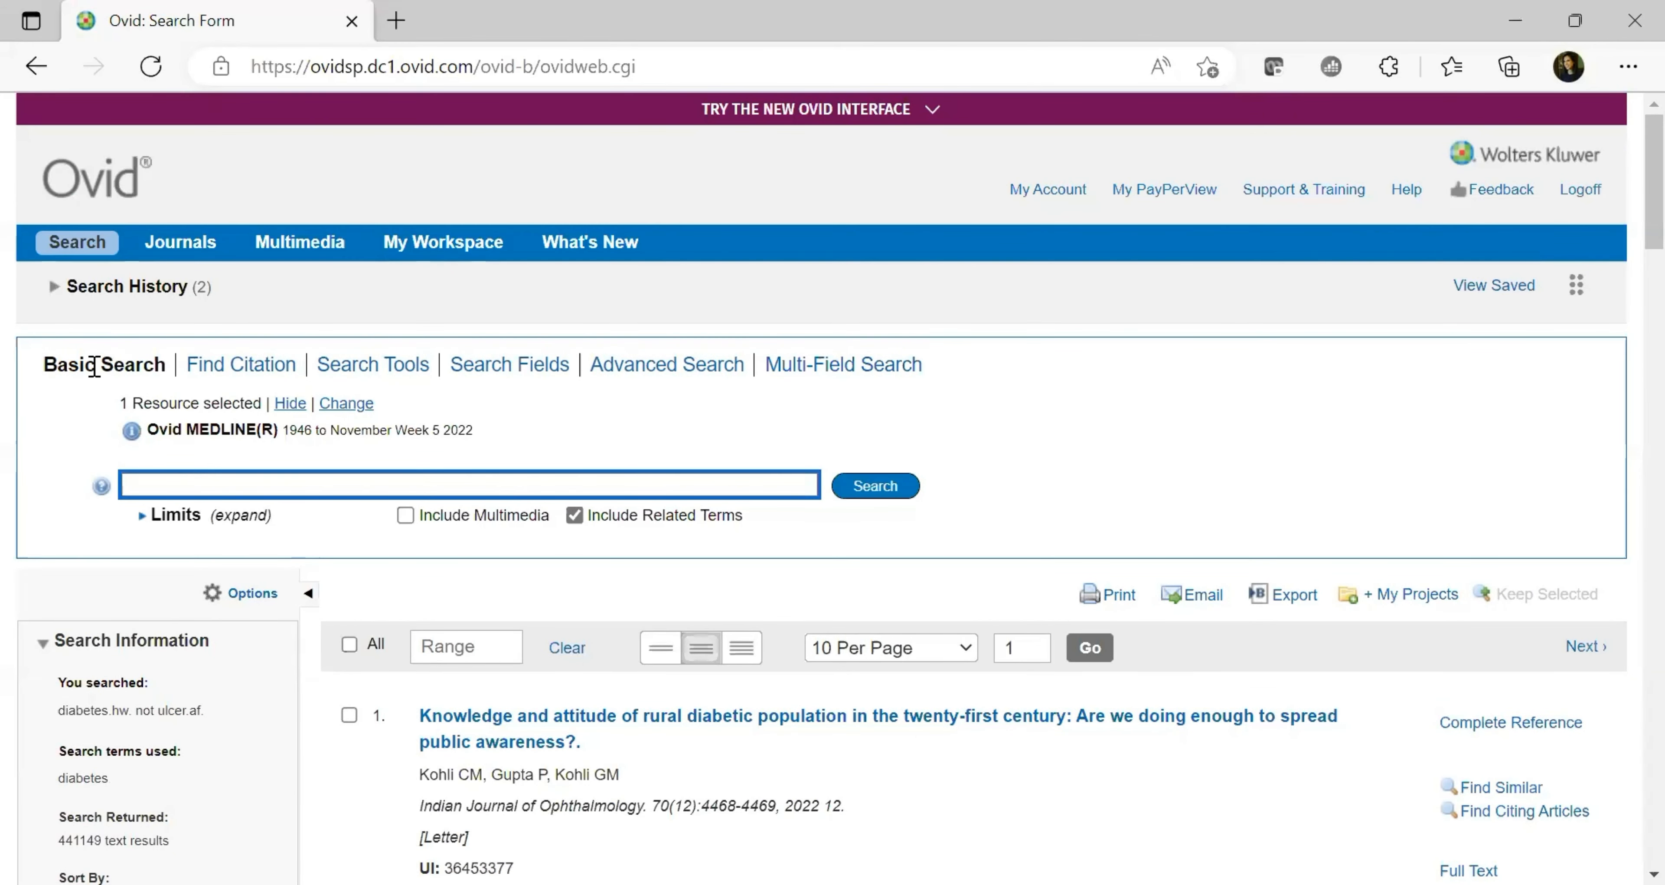
click(640, 370)
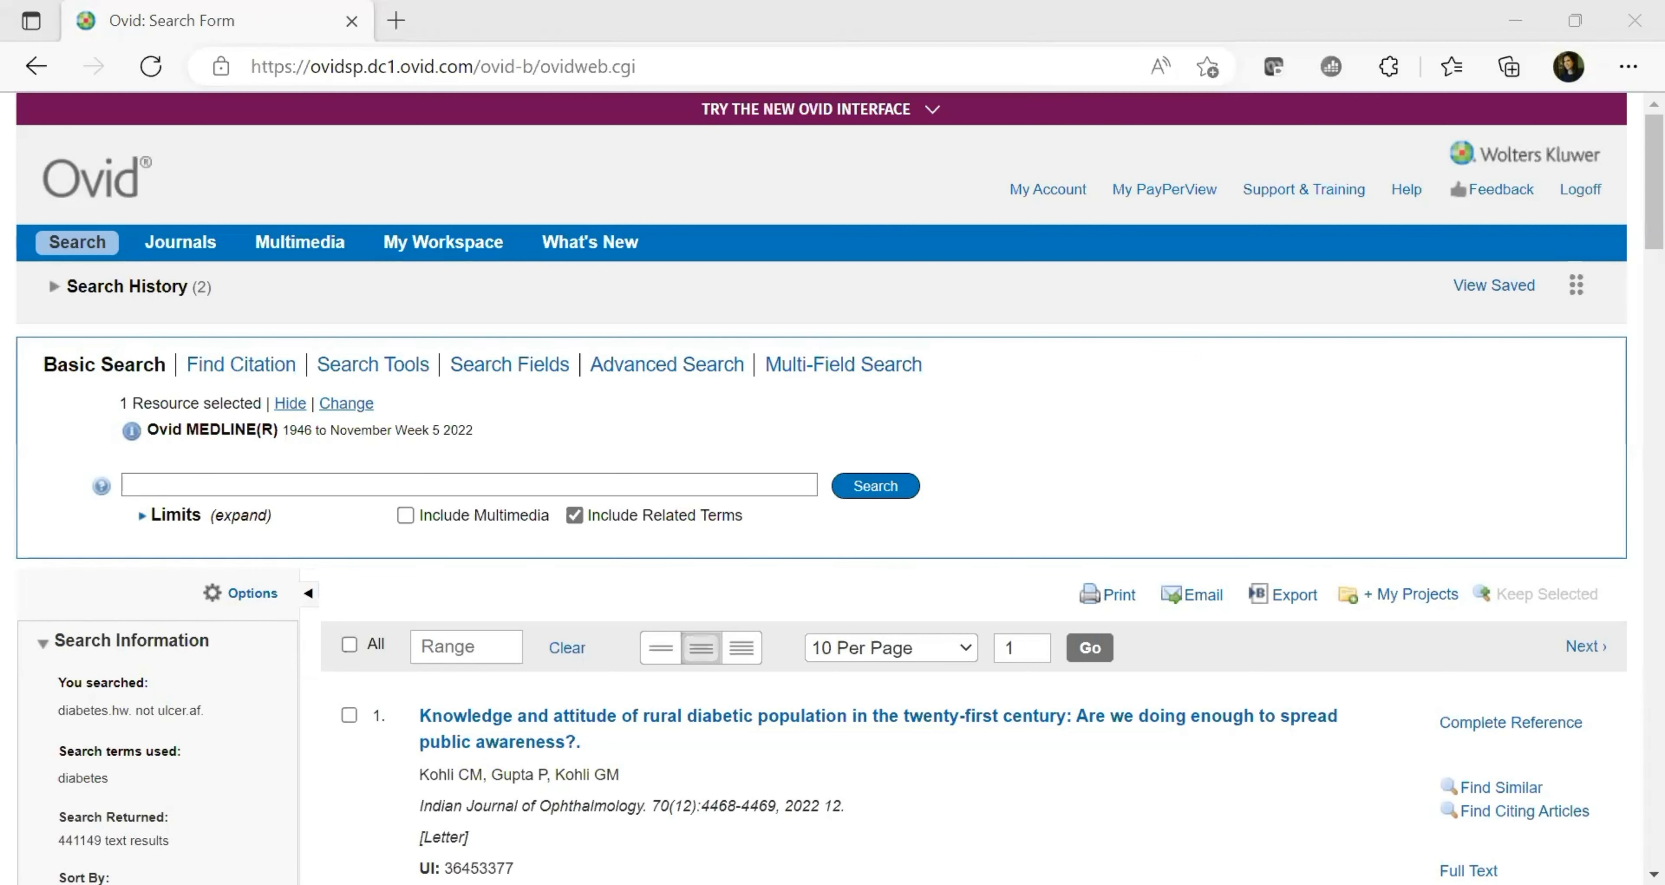
Paste the question on recovery after total hip replacement with post-operative infection, then review it
click(653, 476)
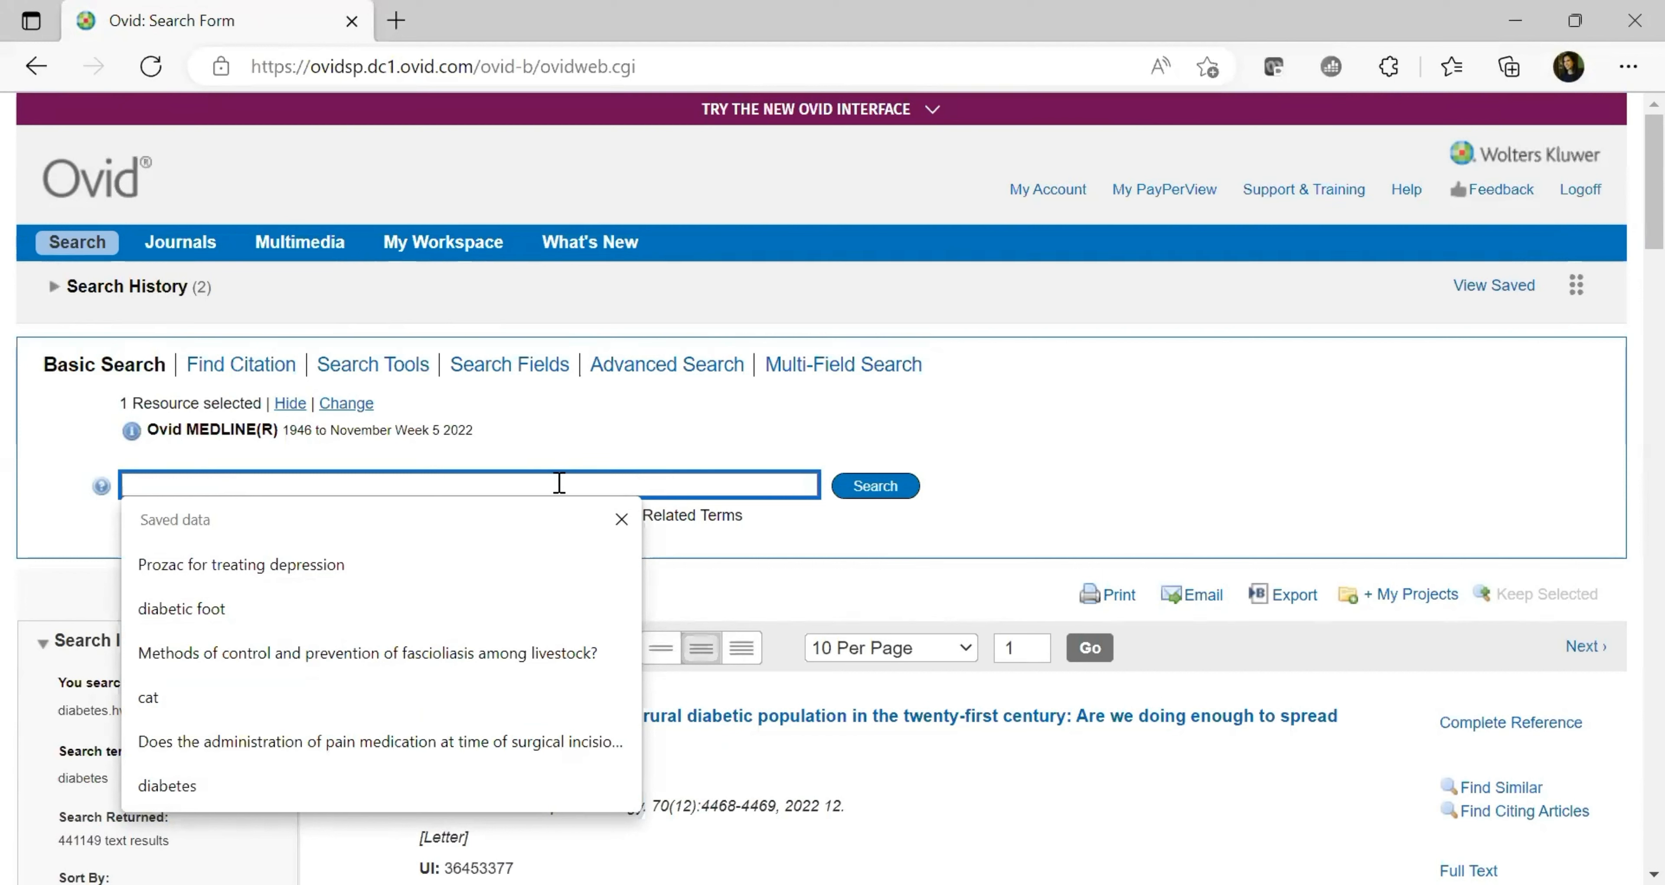
key(ctrl+v)
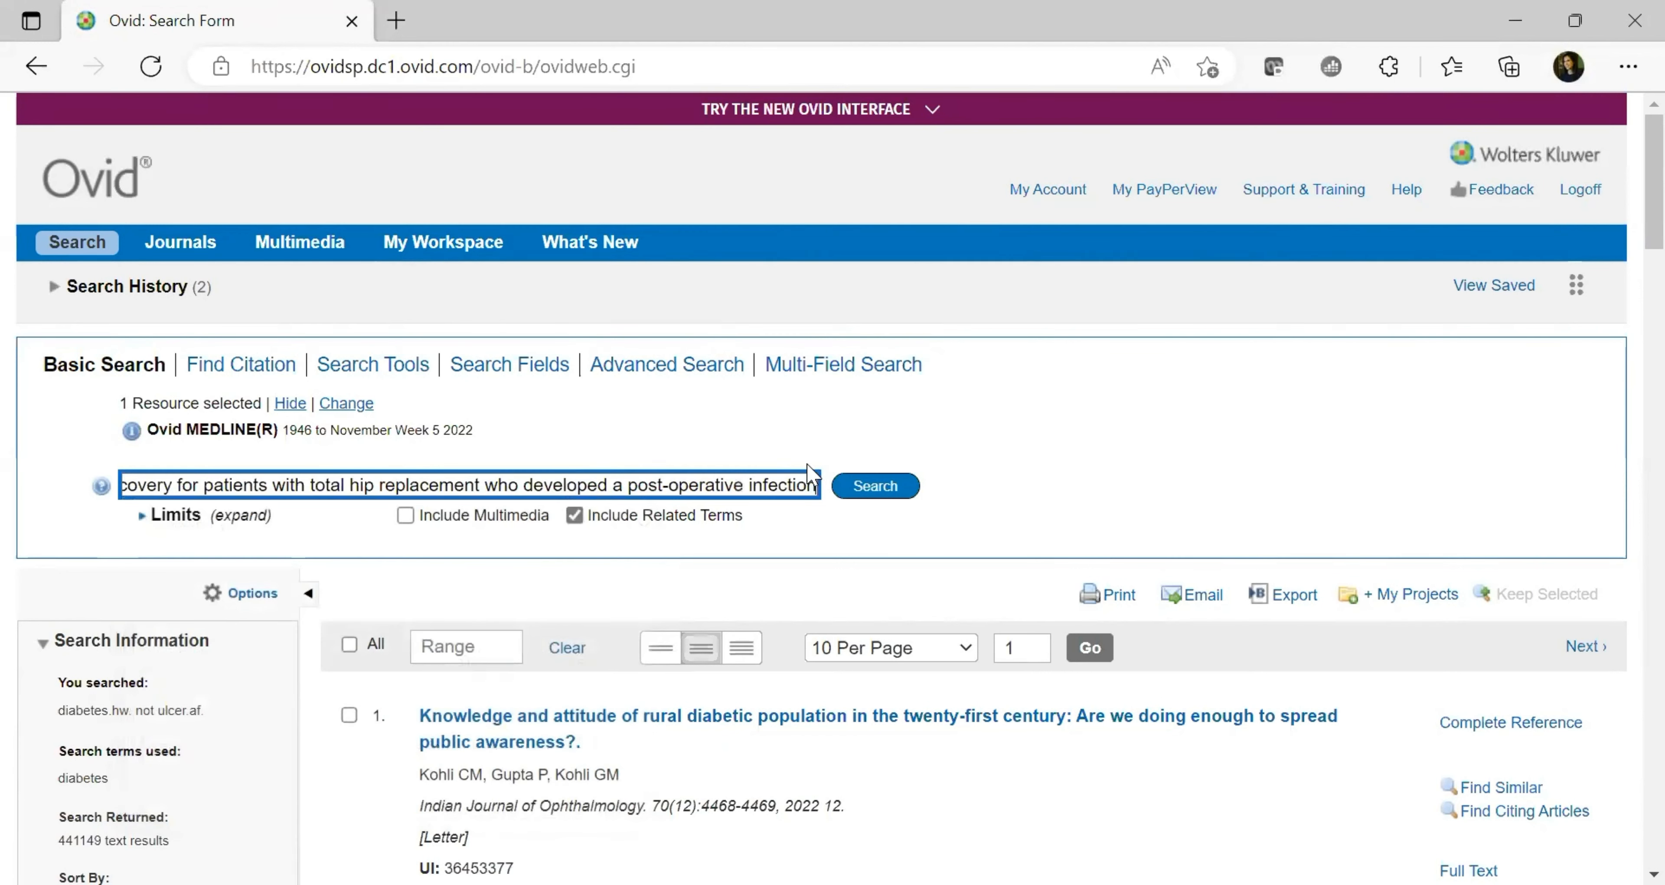
click(141, 485)
key(Left)
key(Left)
key(Left)
key(Left)
key(Left)
key(Left)
key(Left)
key(Left)
key(Left)
key(Left)
key(Left)
key(Left)
key(Left)
key(Left)
key(Left)
key(Left)
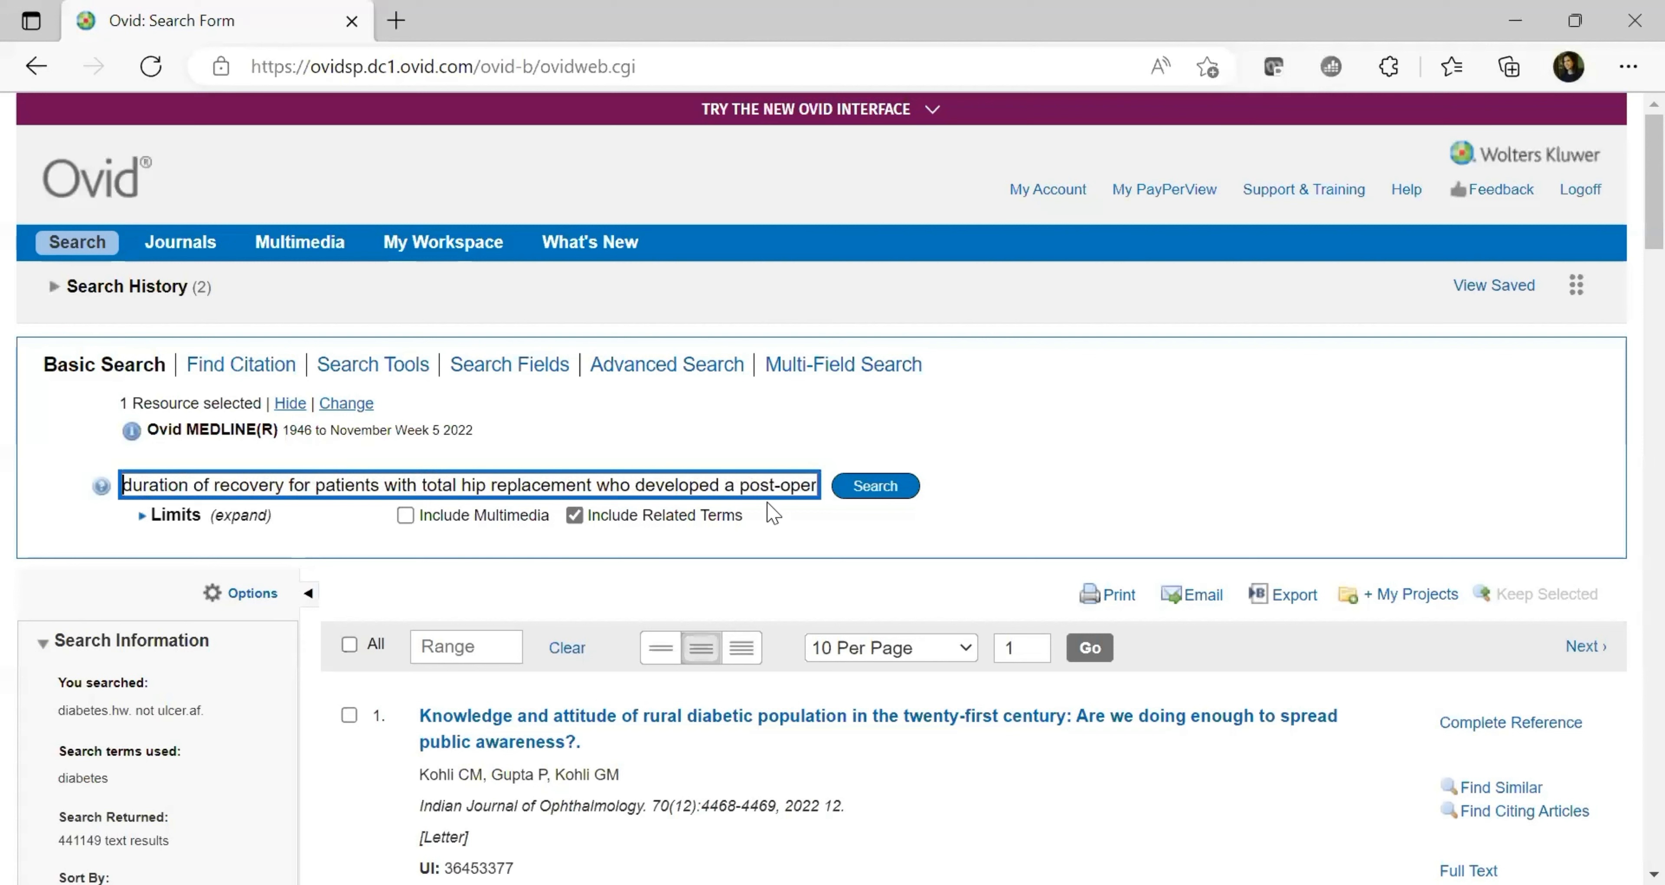
key(Right)
key(Right)
key(Right)
key(Right)
key(Right)
key(Right)
key(Right)
key(Right)
key(Right)
key(Right)
key(Right)
key(Right)
key(Right)
key(Right)
key(Right)
key(Right)
key(Right)
key(Right)
key(Right)
key(Right)
key(Right)
key(Right)
key(Right)
key(Right)
key(Right)
key(Right)
key(Right)
key(Right)
key(Right)
key(Right)
key(Right)
key(Right)
key(Right)
key(Right)
key(Right)
key(Right)
key(Right)
key(Right)
key(Right)
key(Right)
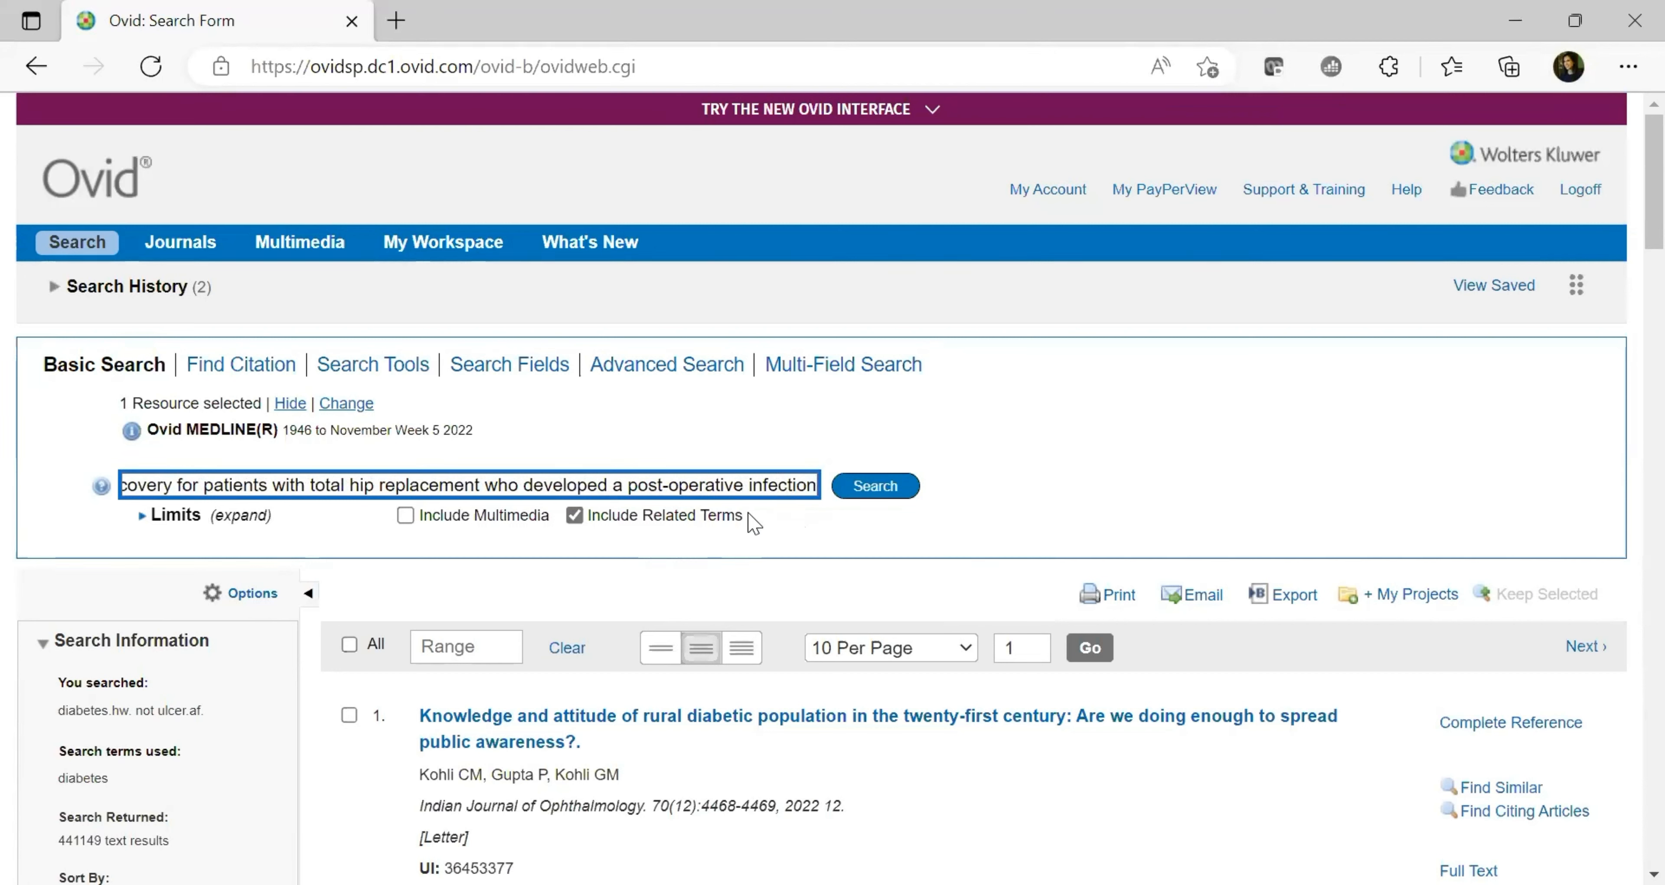
drag(743, 527, 589, 521)
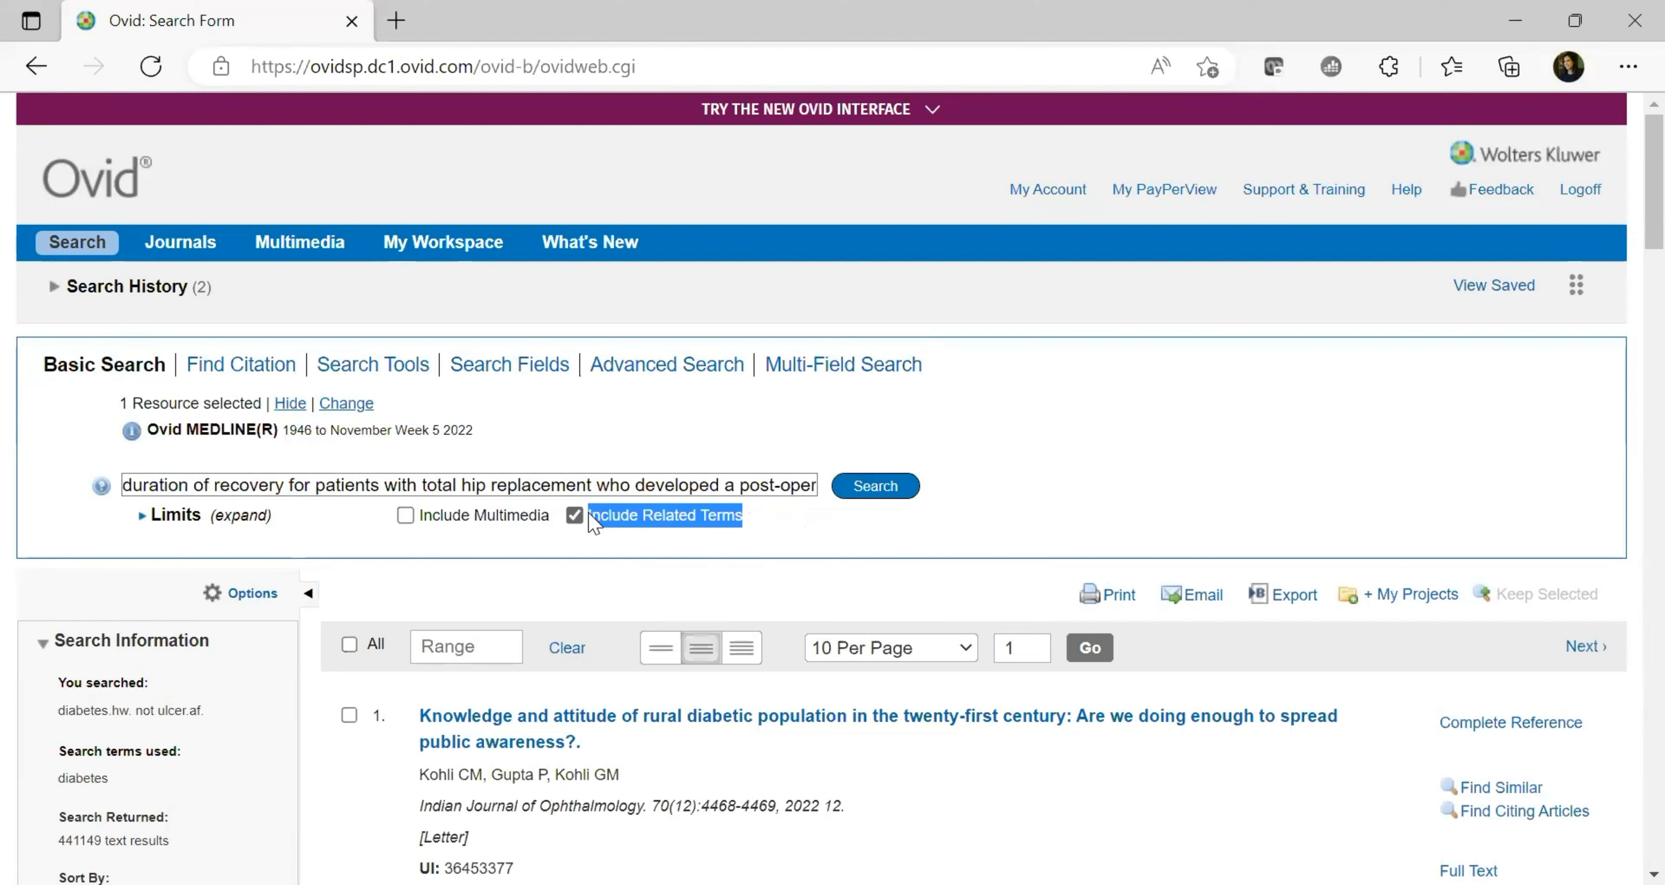
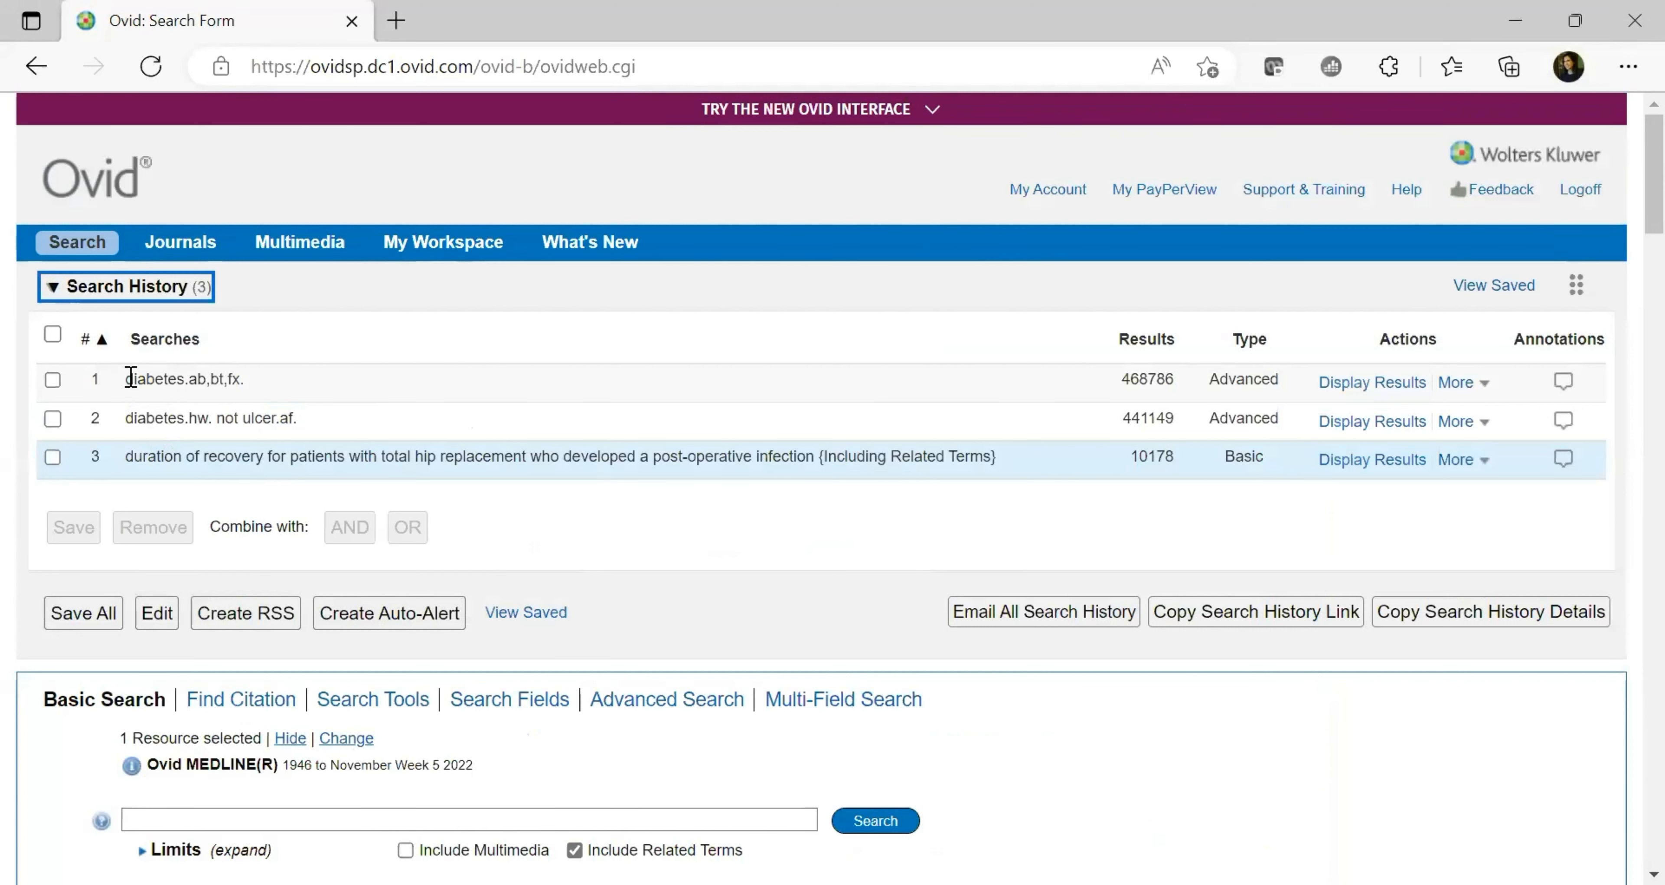
Highlight the ab and ulcer.af field codes and the 468786 and 441149 counts of searches 1–2
double_click(199, 380)
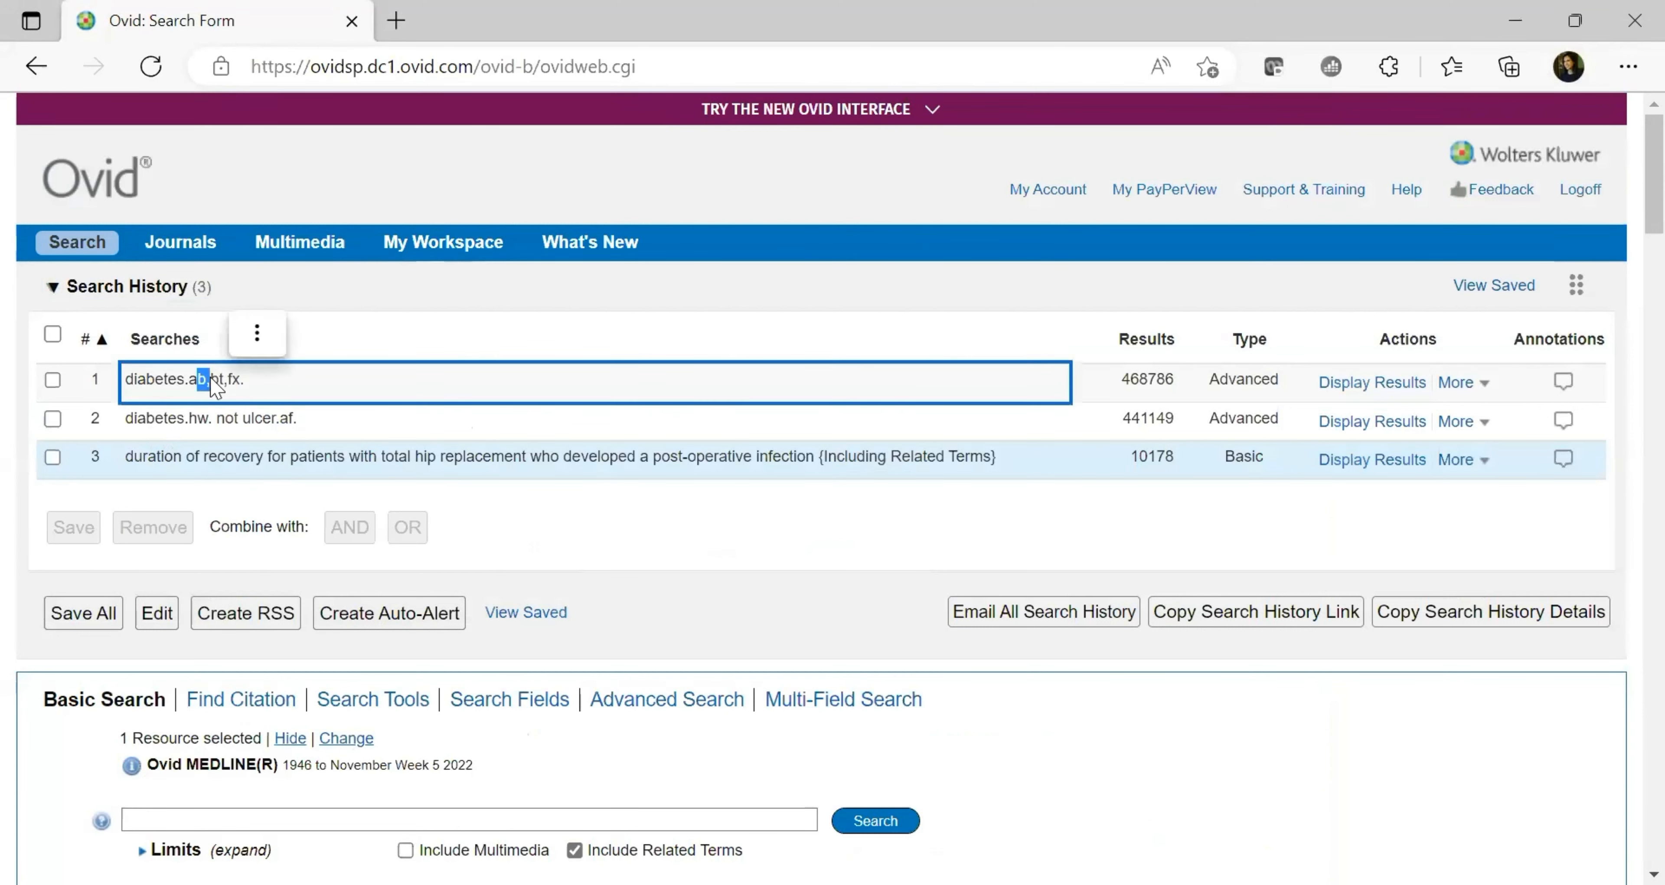
click(238, 384)
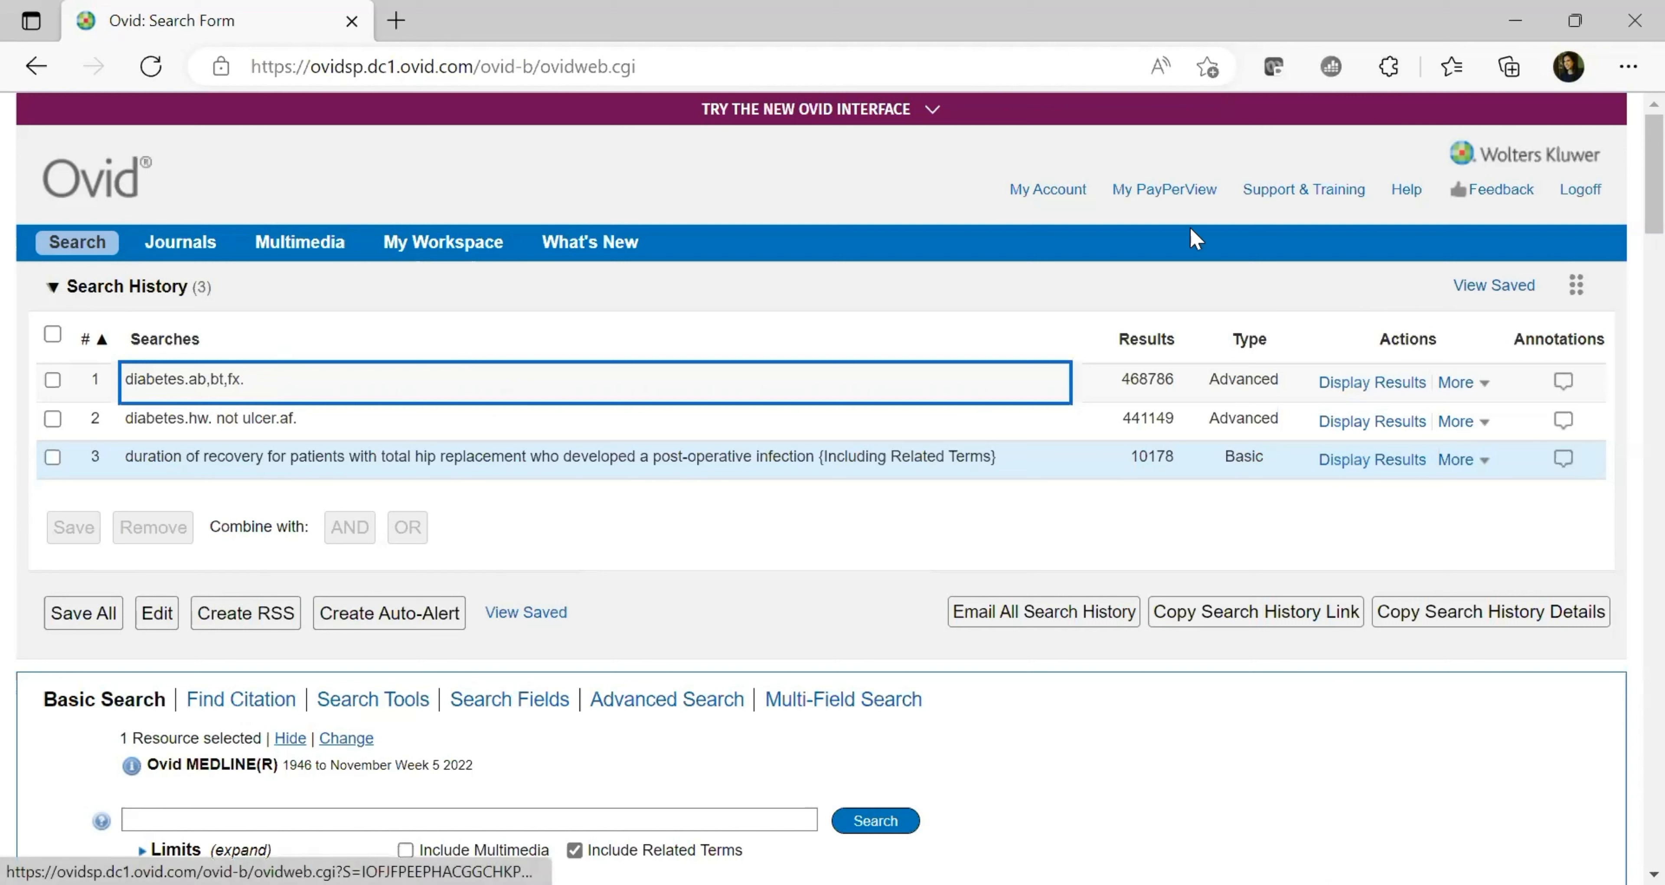
drag(1121, 378, 1182, 388)
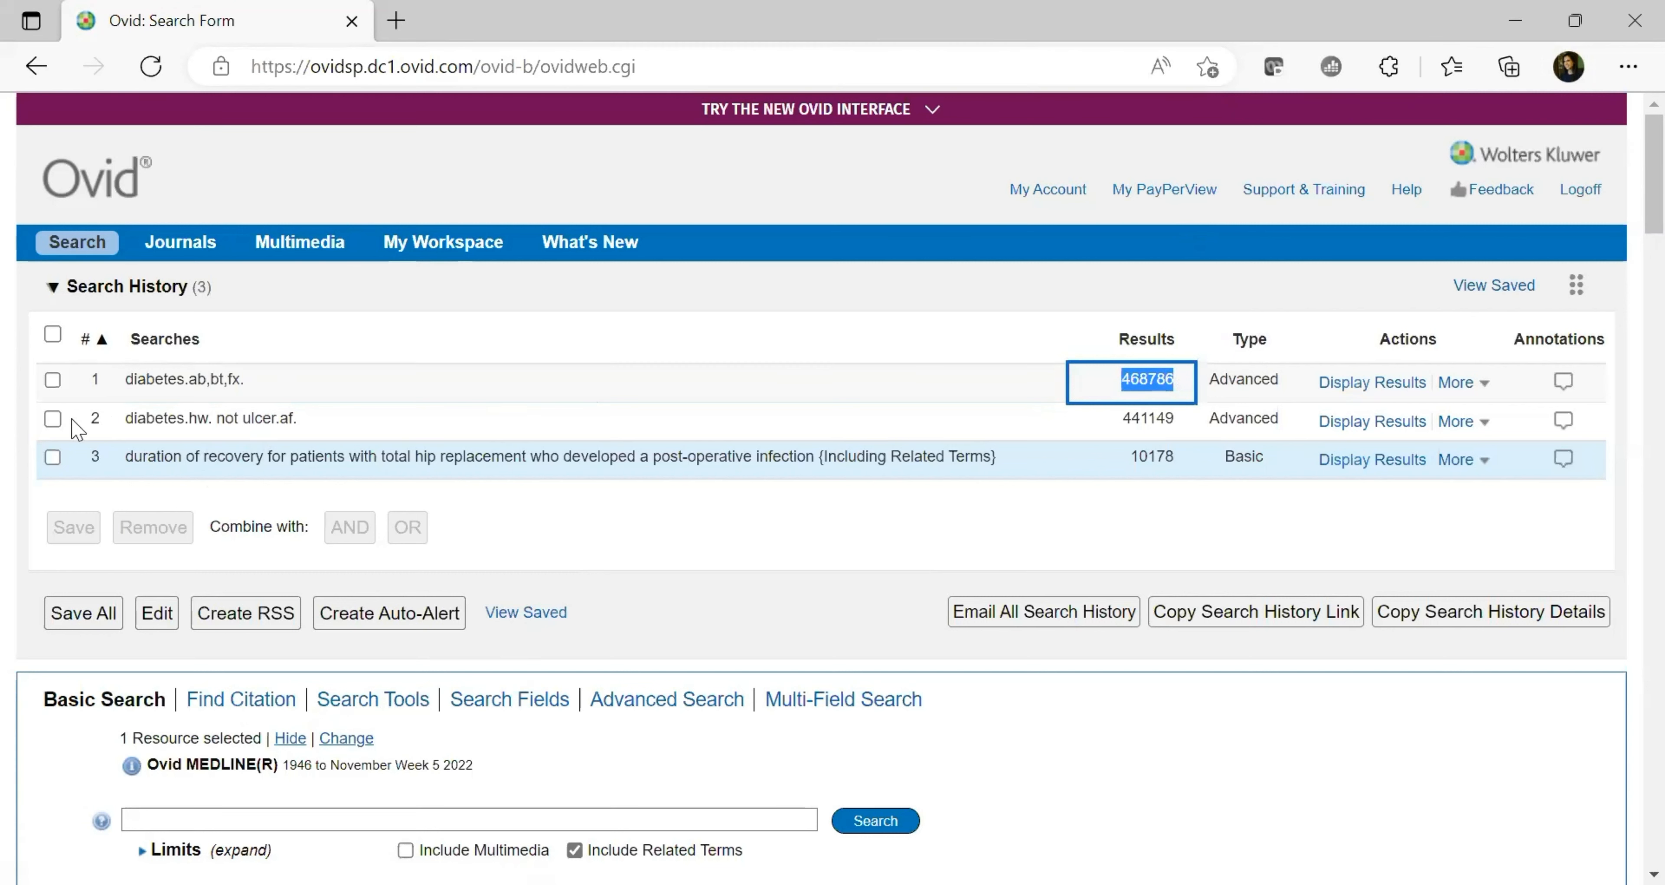
click(161, 416)
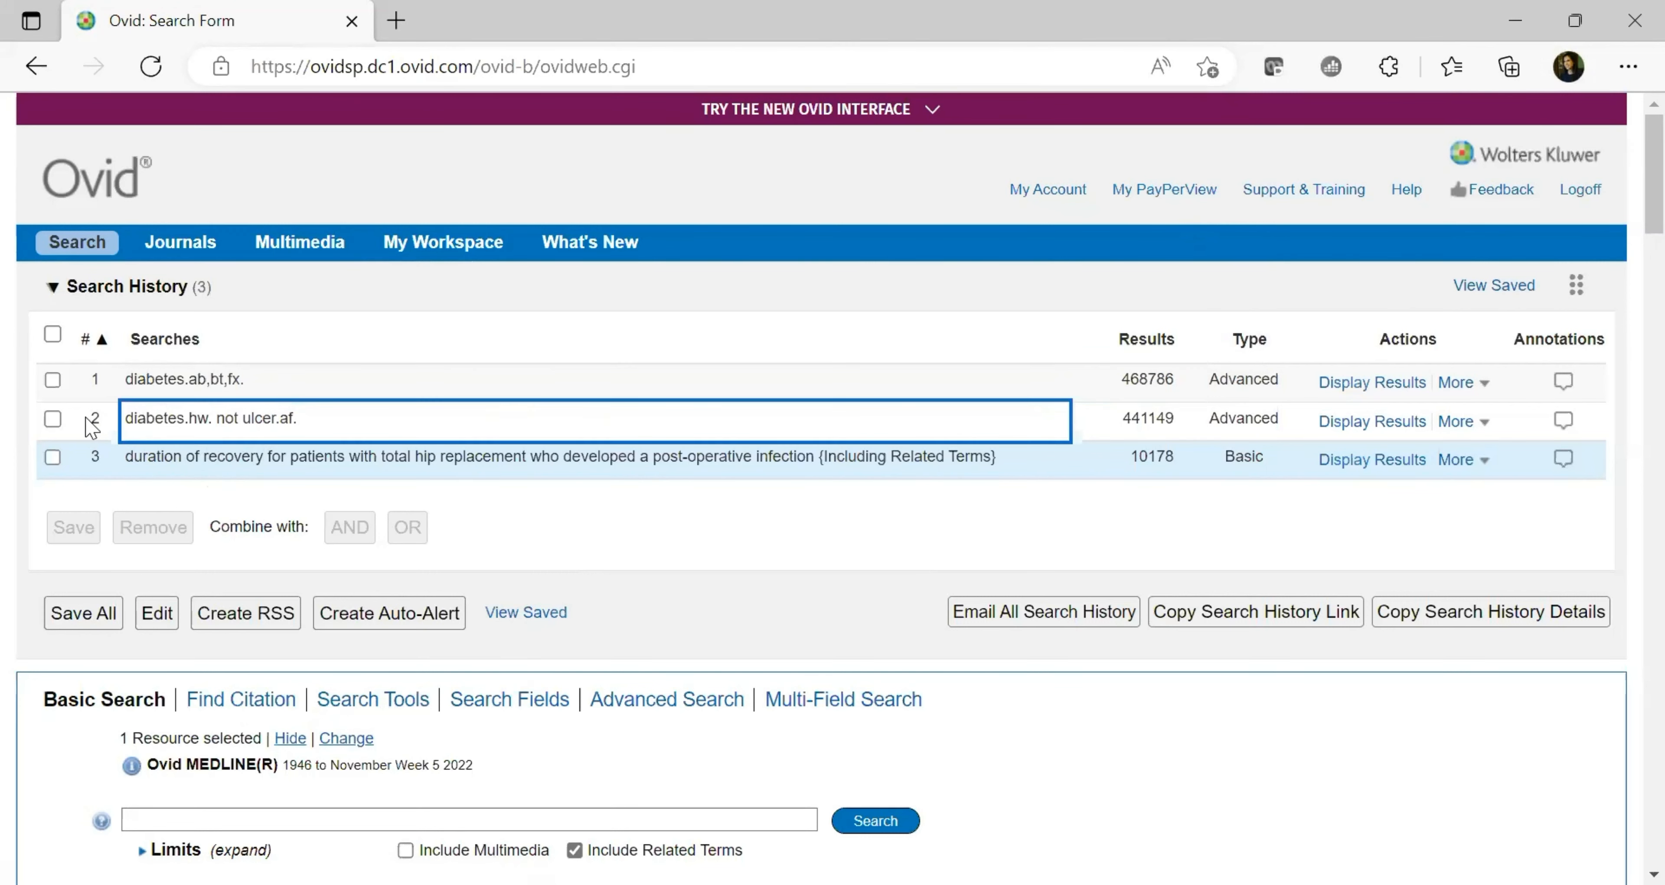
click(53, 421)
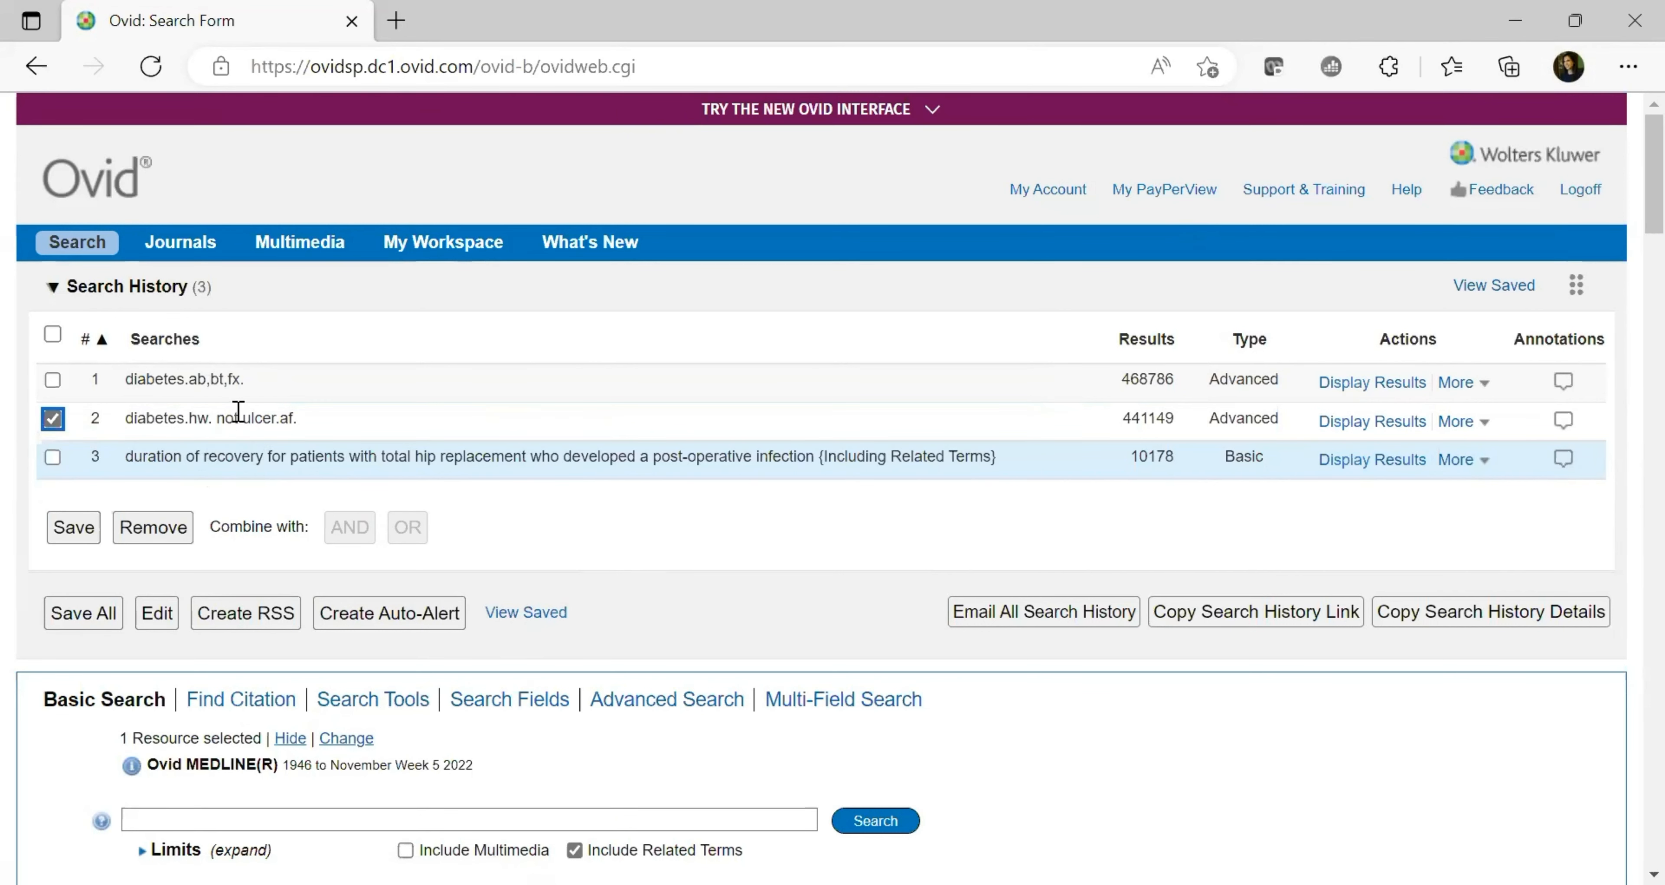
double_click(258, 417)
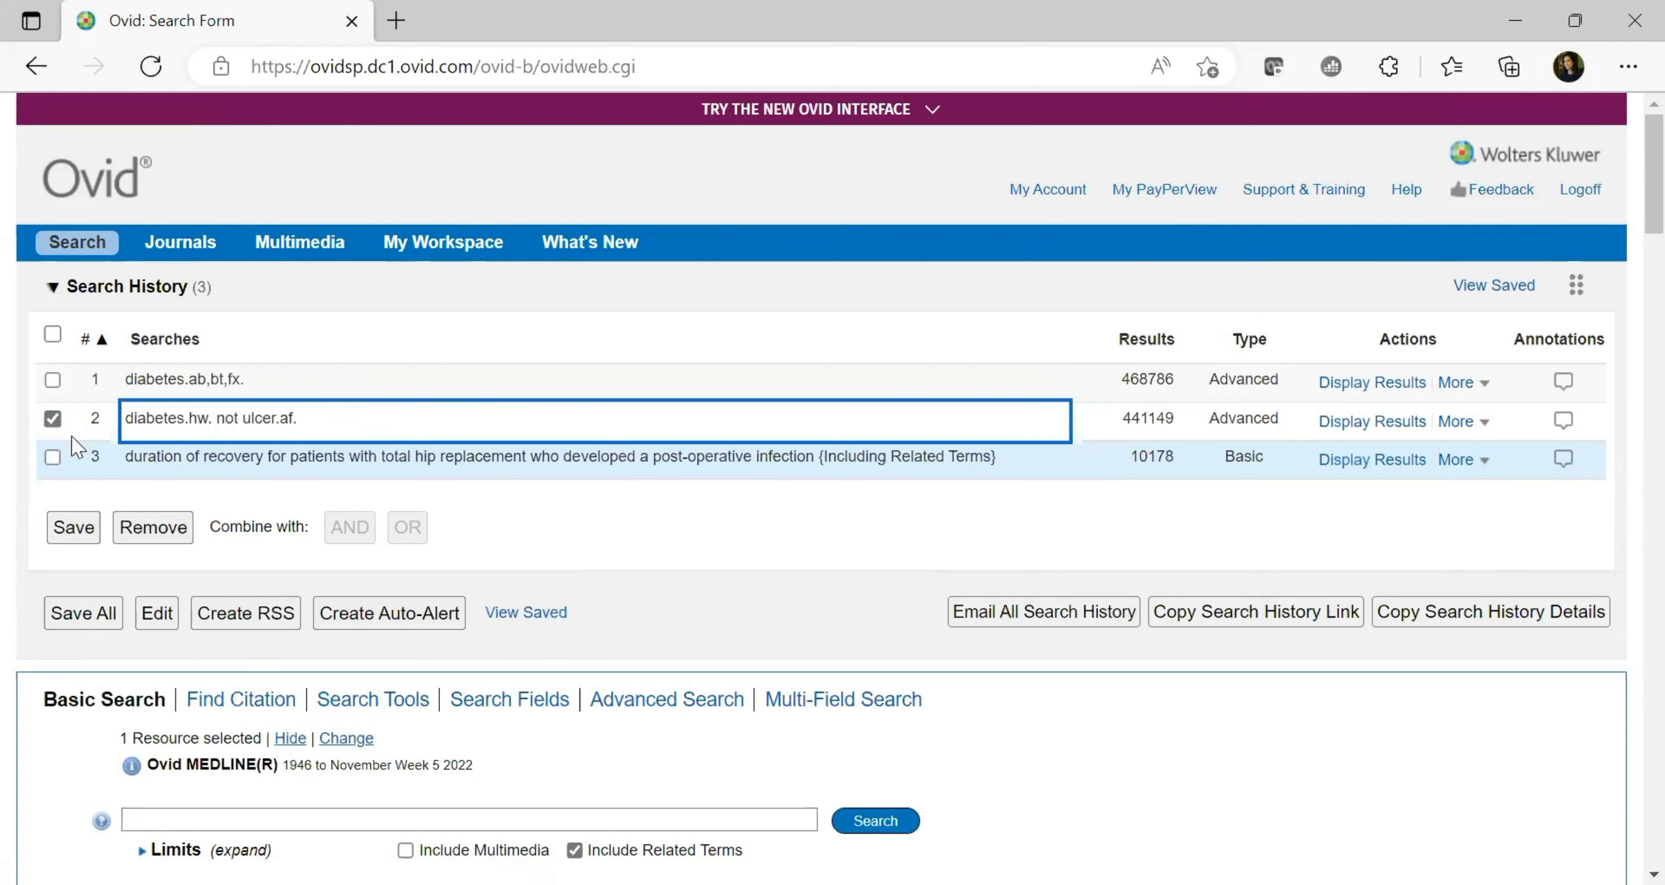
click(53, 418)
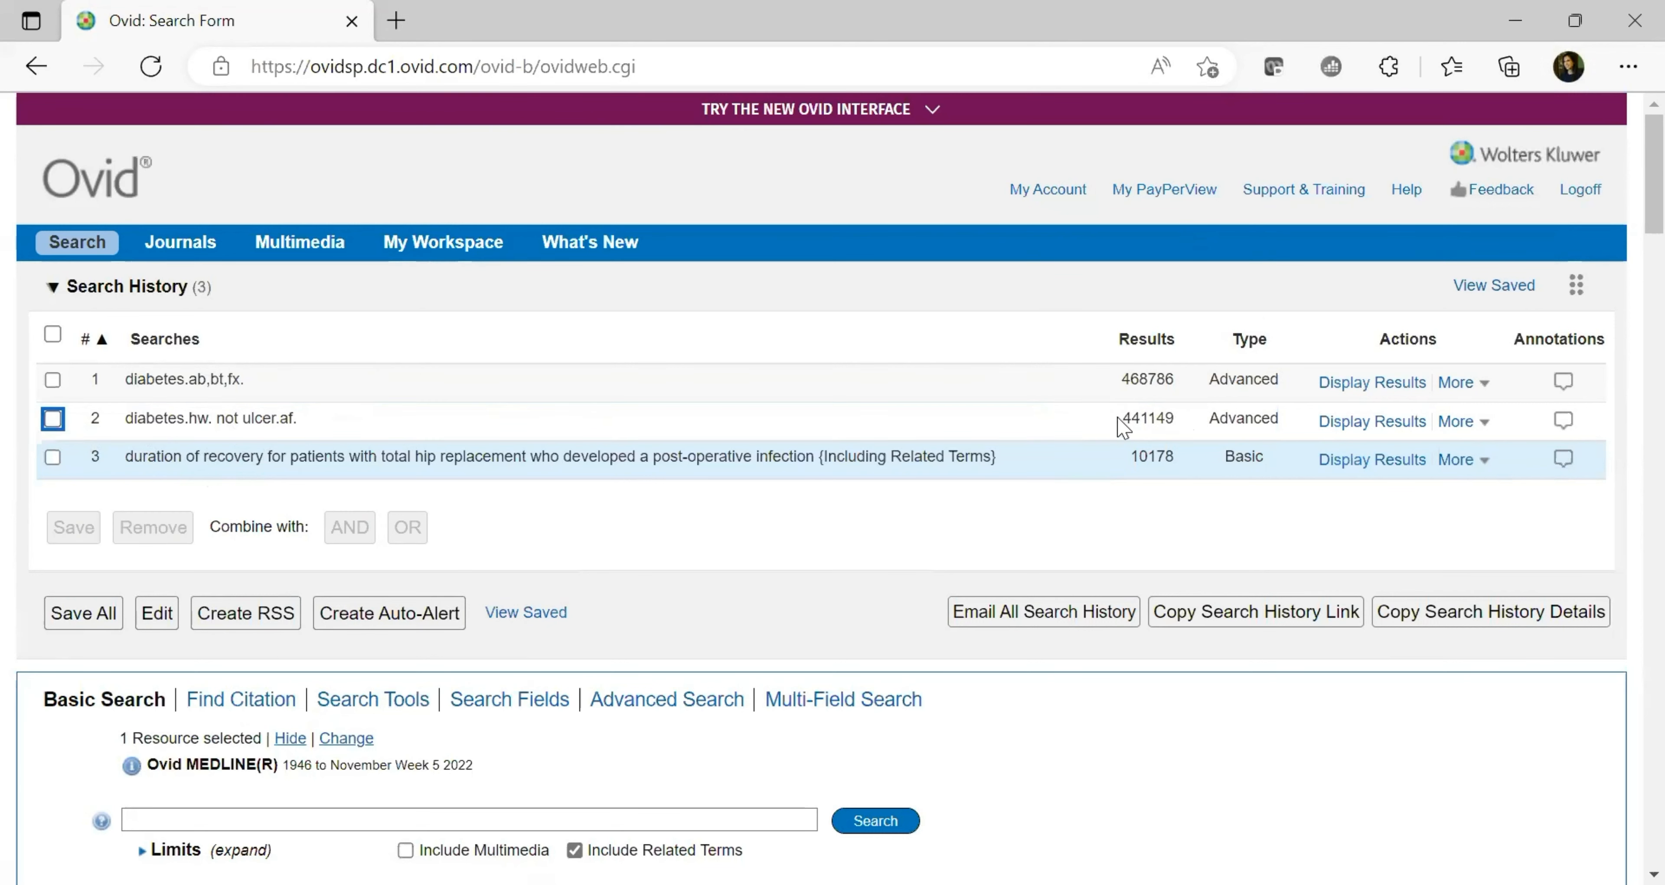
click(1147, 418)
double_click(1146, 417)
click(1054, 471)
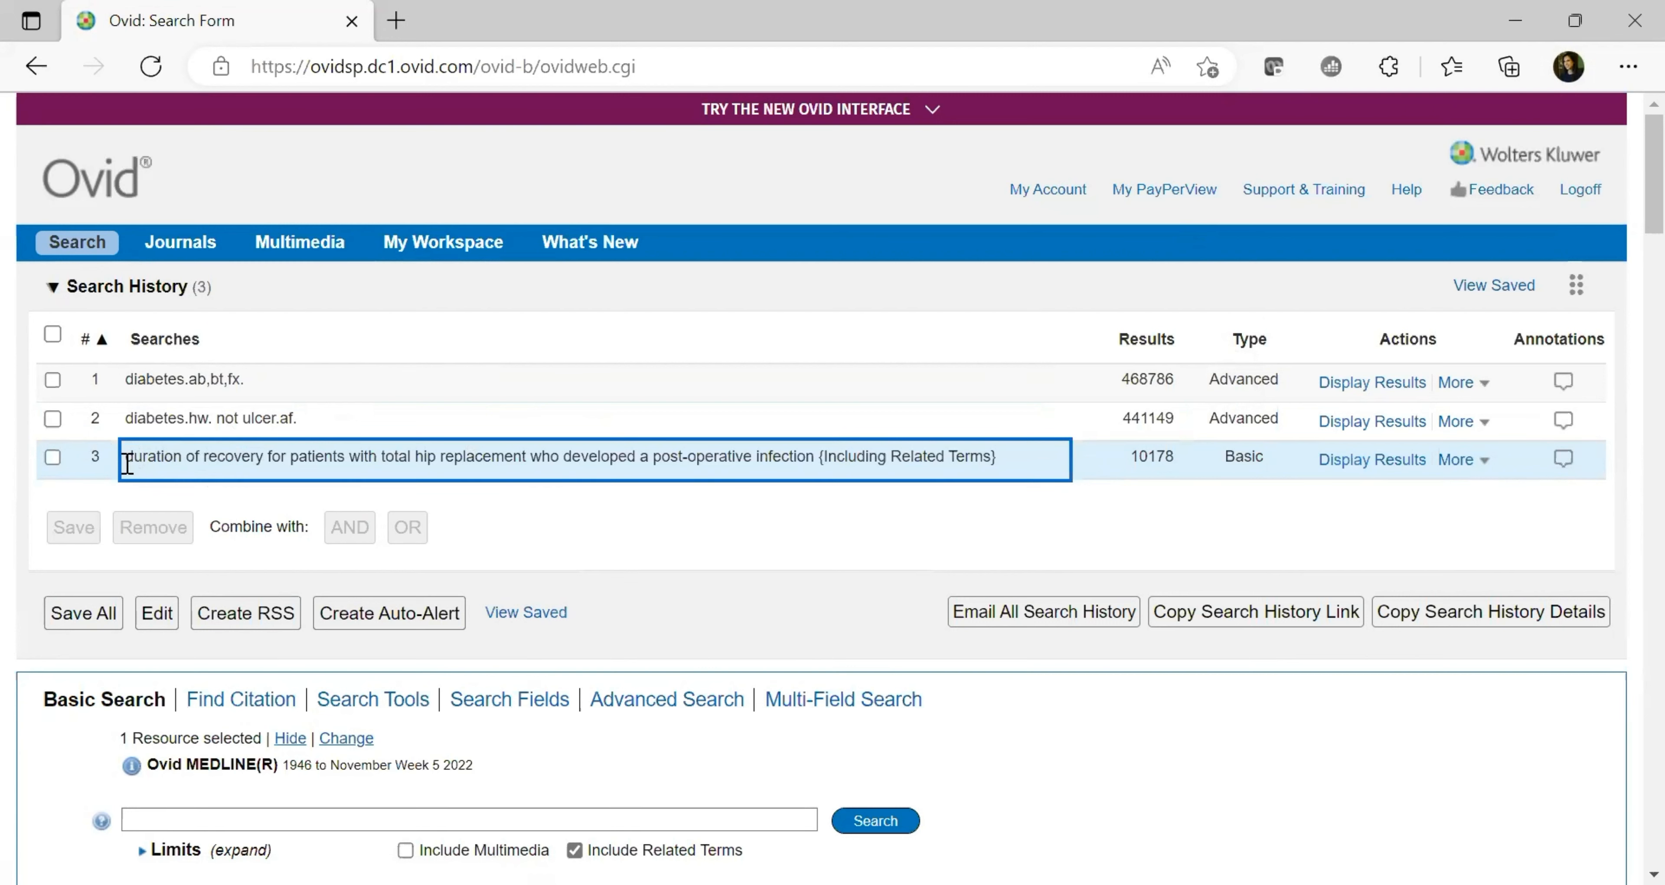
Highlight the wording and the 10178 result count of search 3, the hip replacement question
drag(129, 457, 801, 457)
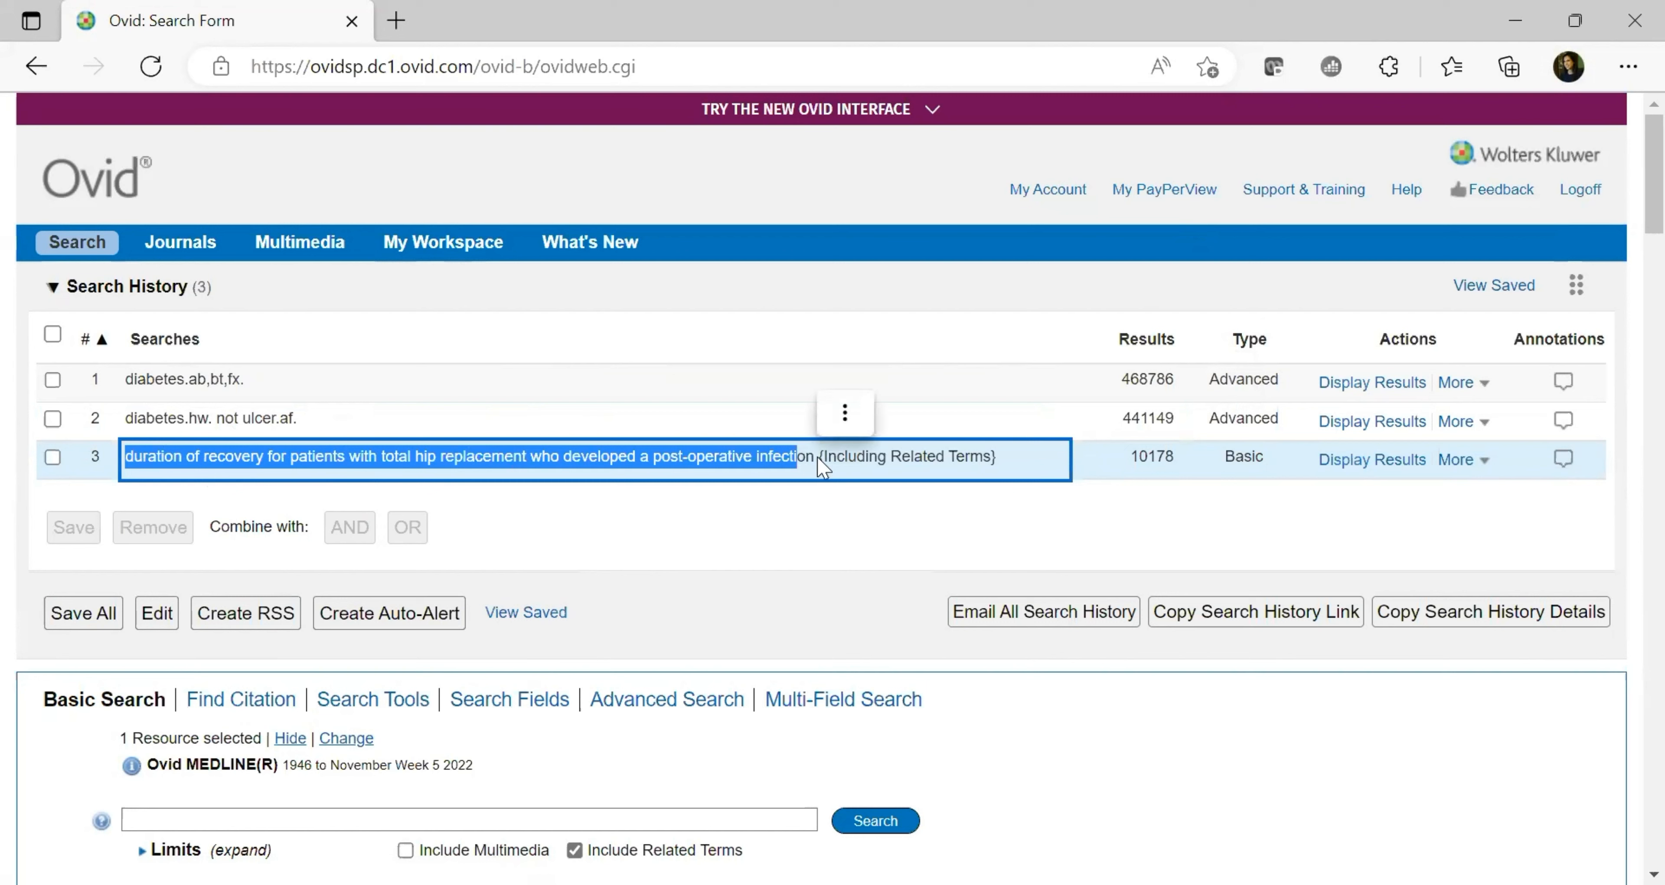
click(1032, 511)
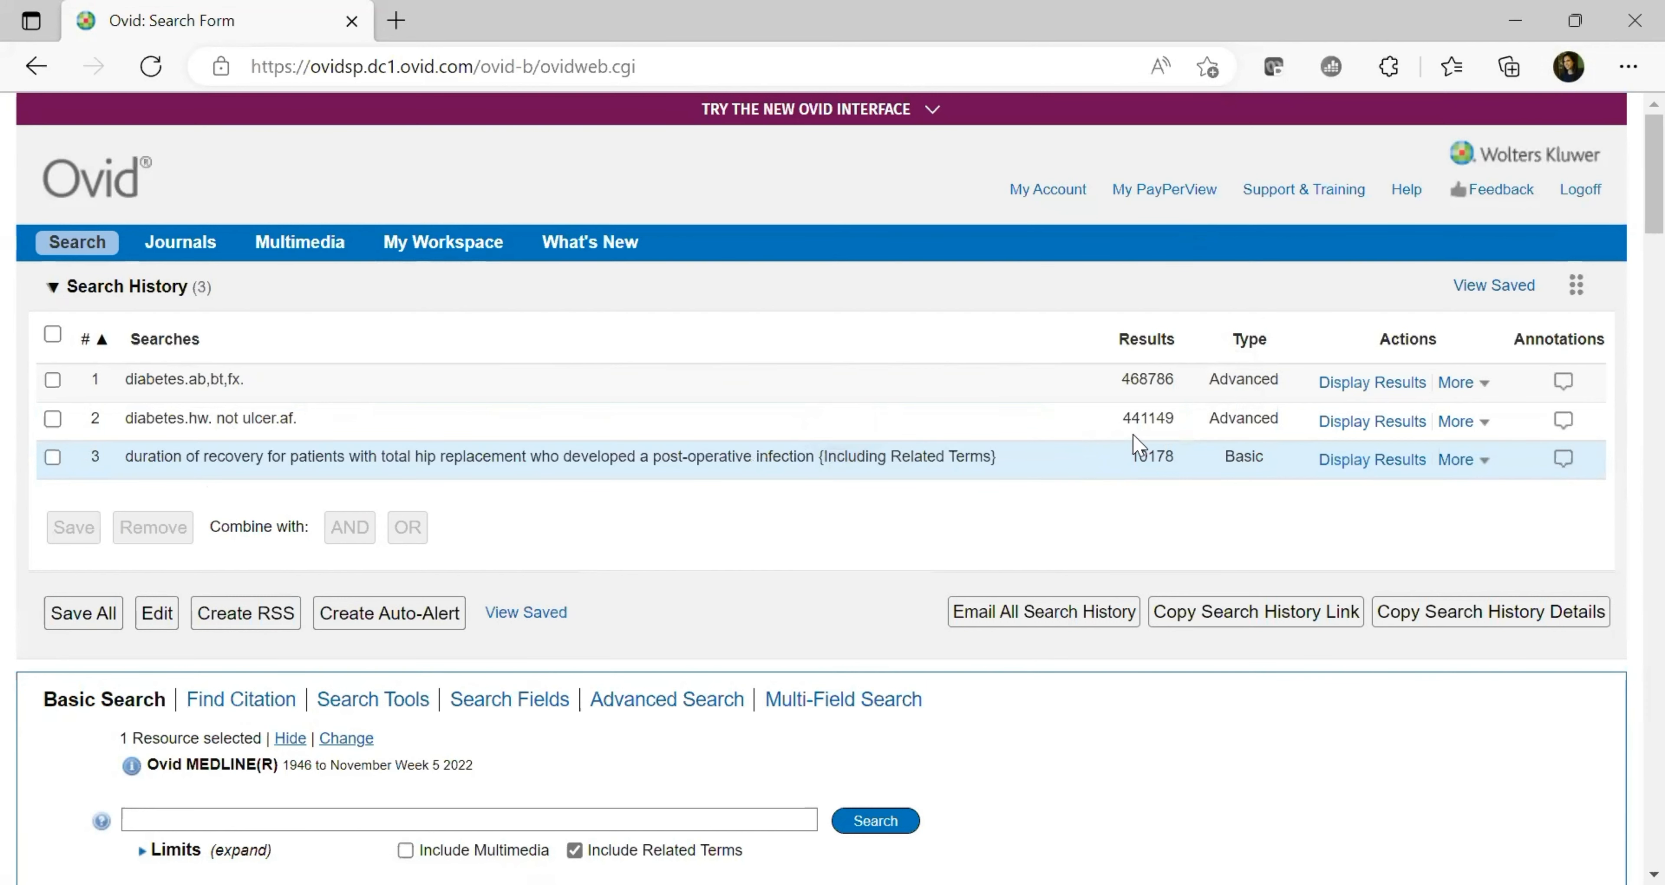
drag(1131, 456, 1188, 469)
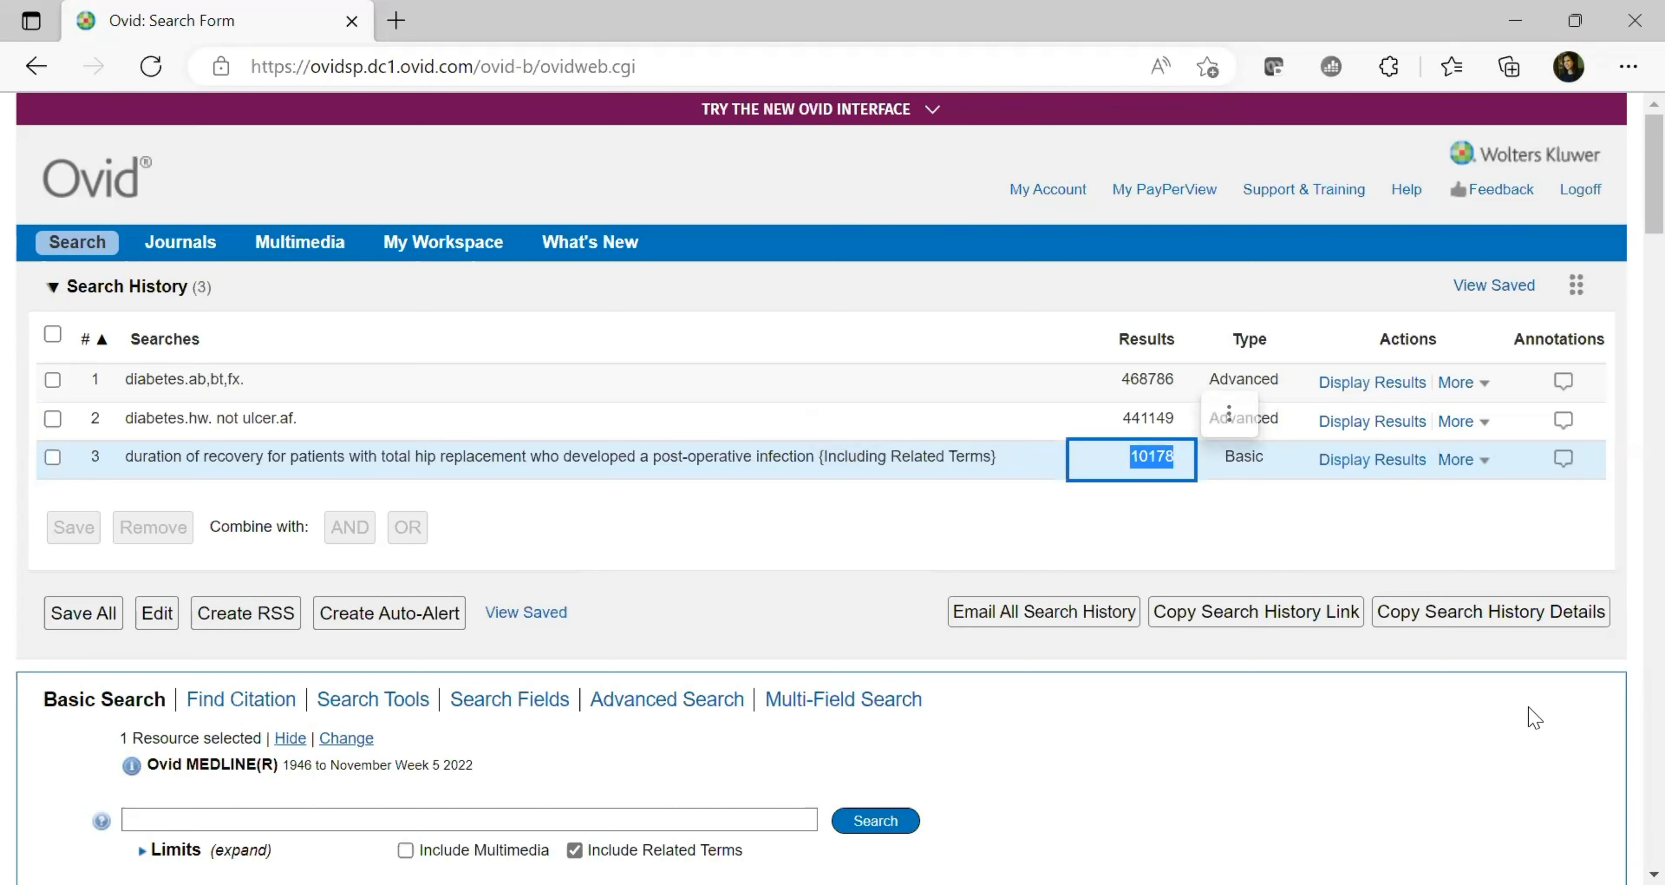
click(1626, 703)
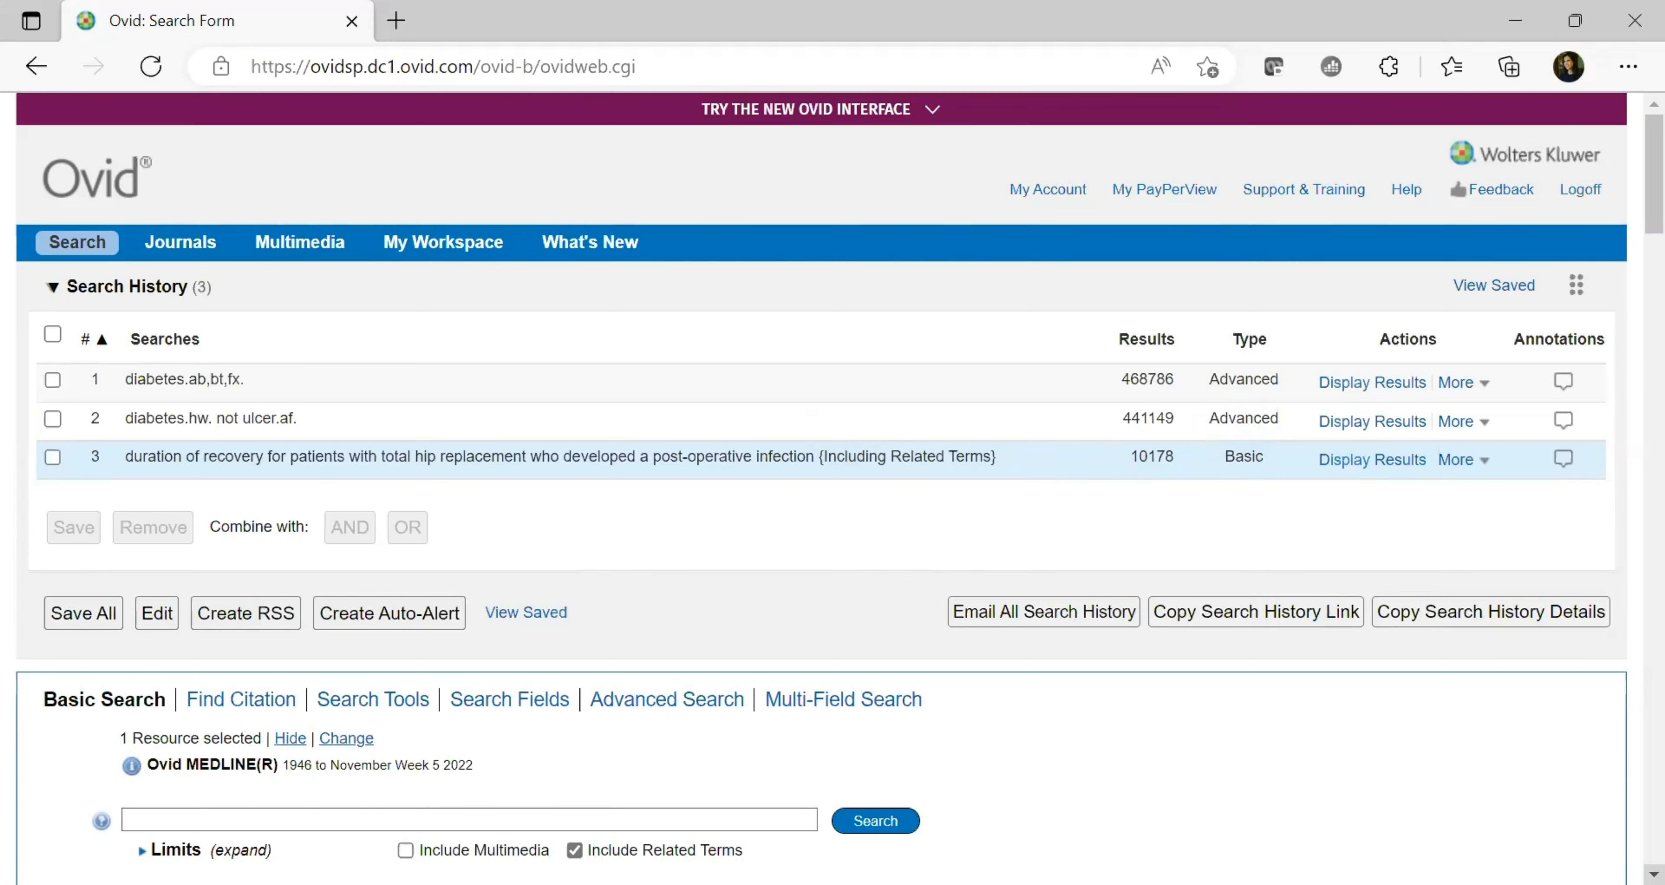
Browse the results, highlighting result 1's journal and Journal Article type and result 2's Research Support
scroll(833, 488, down, 6)
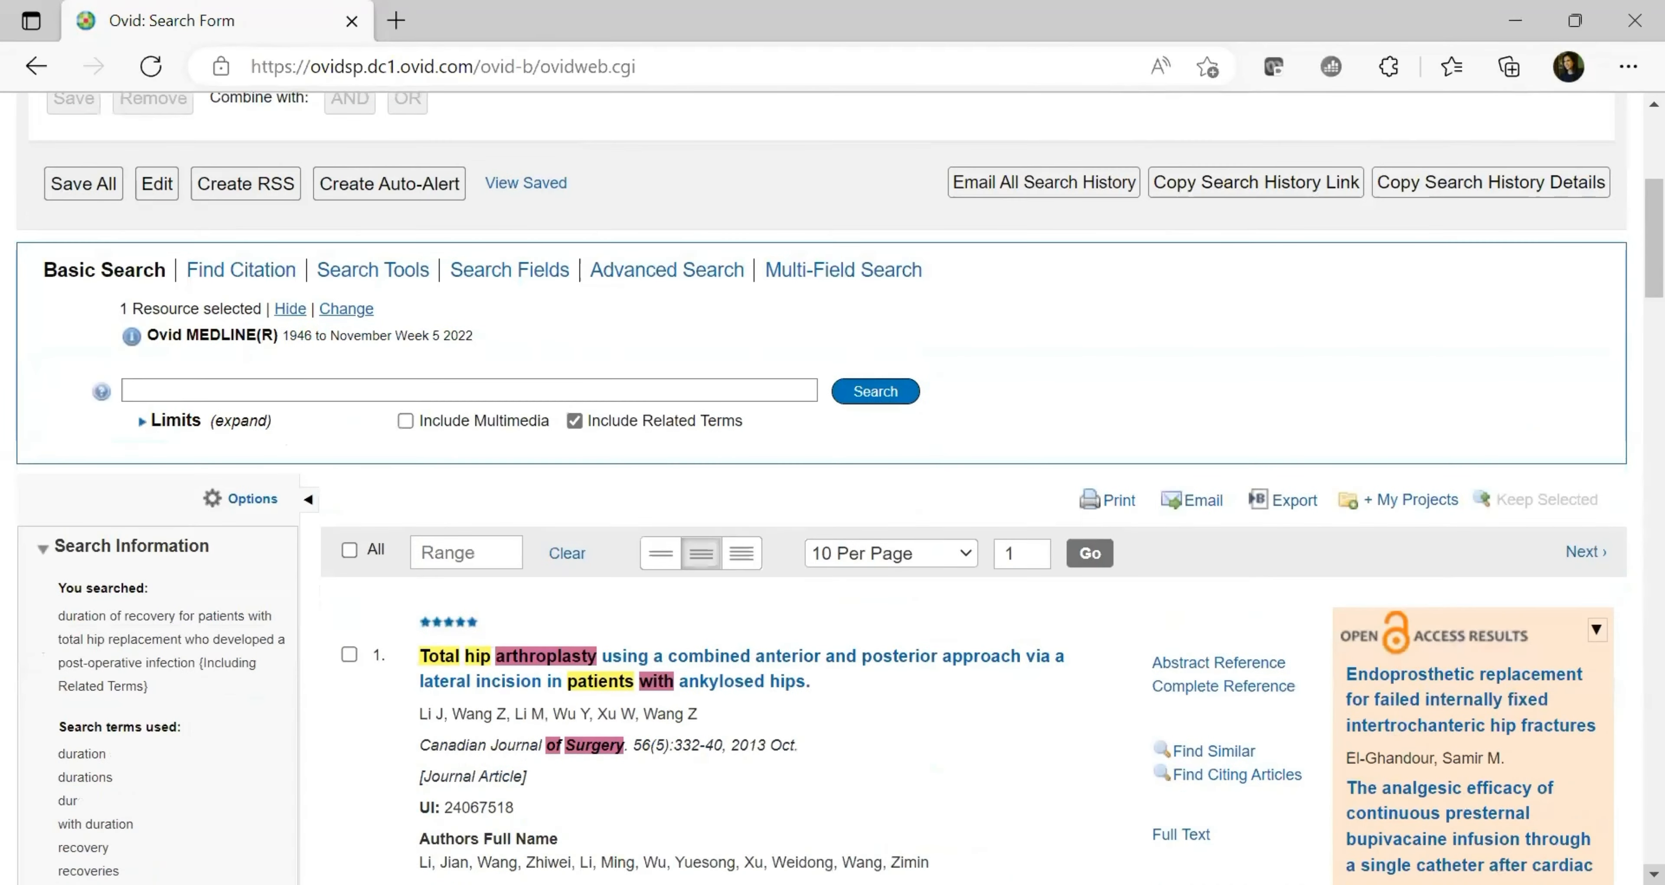
scroll(833, 488, down, 3)
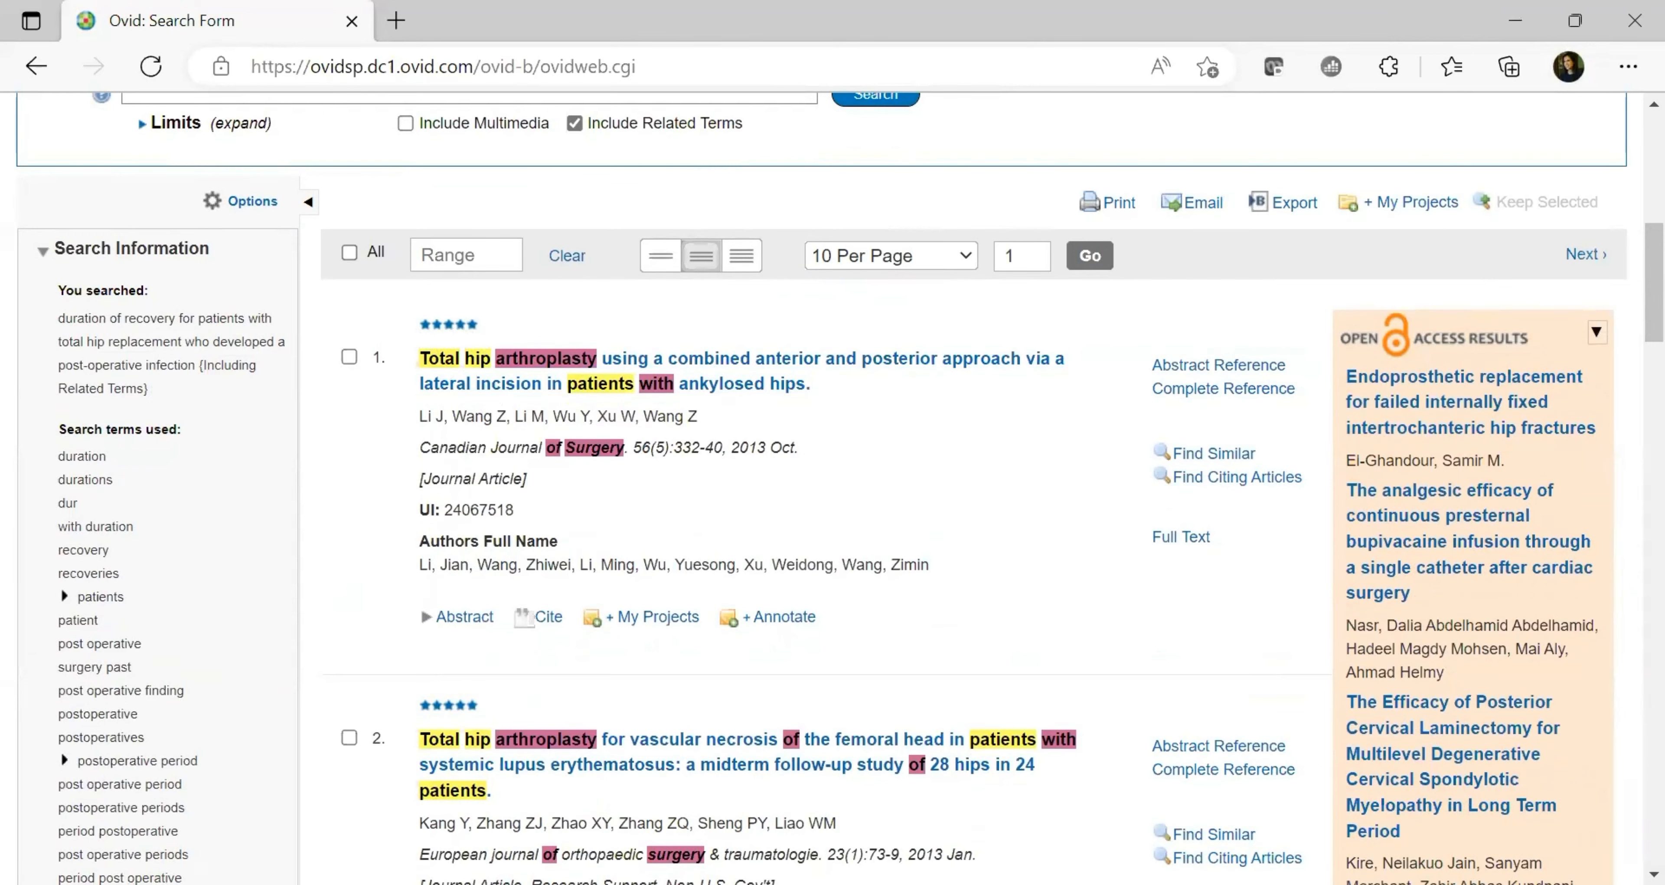
scroll(840, 484, down, 10)
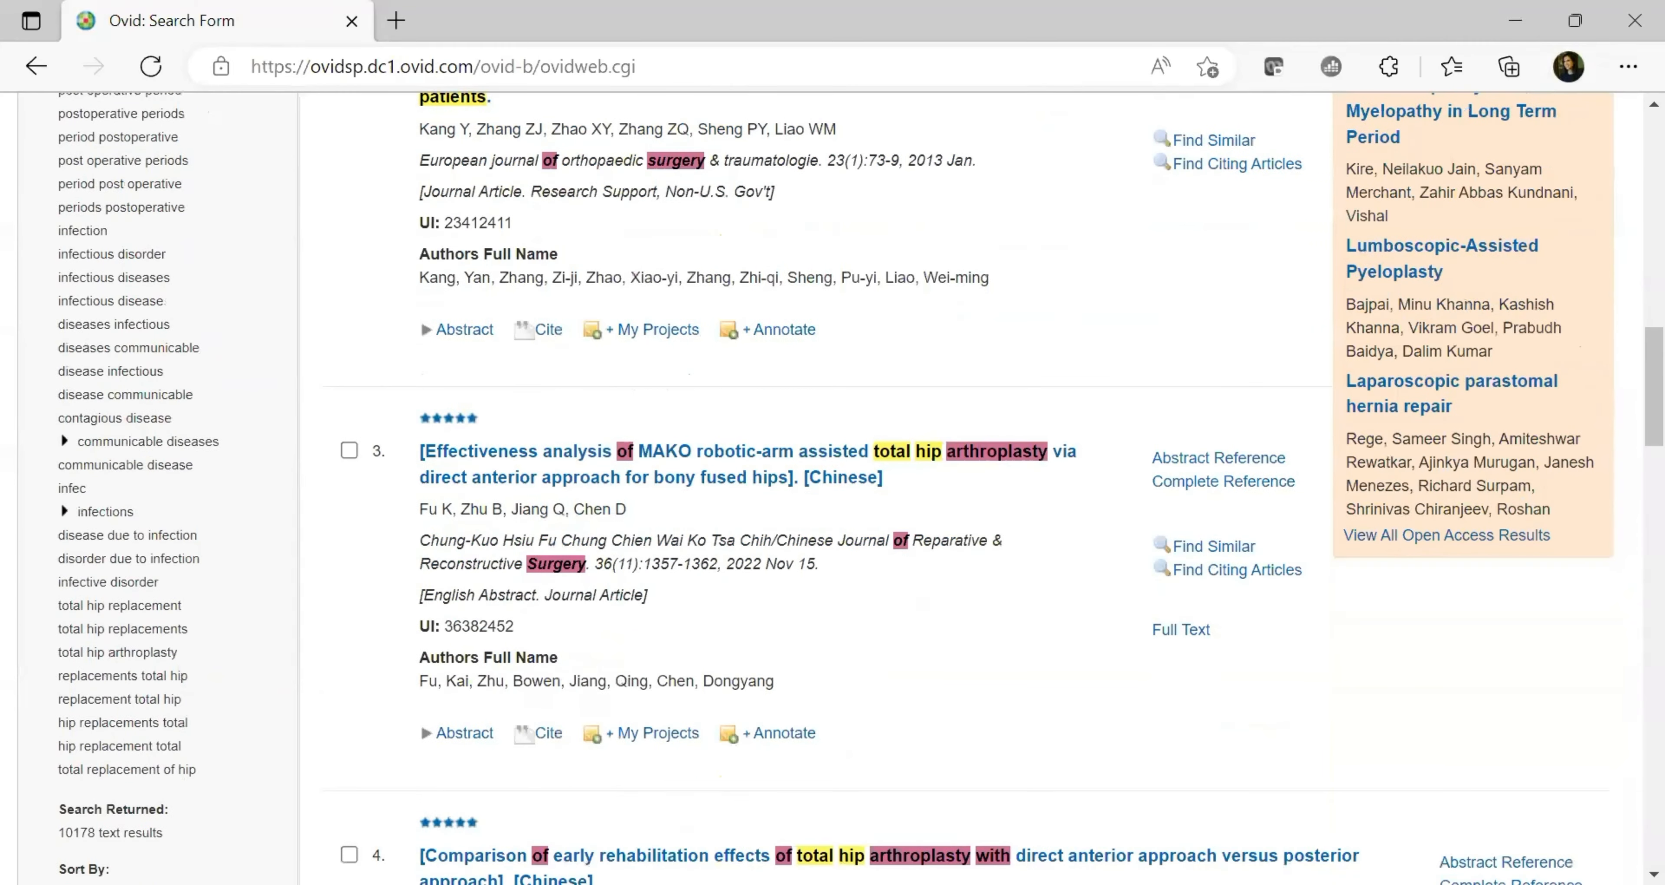
scroll(841, 485, down, 9)
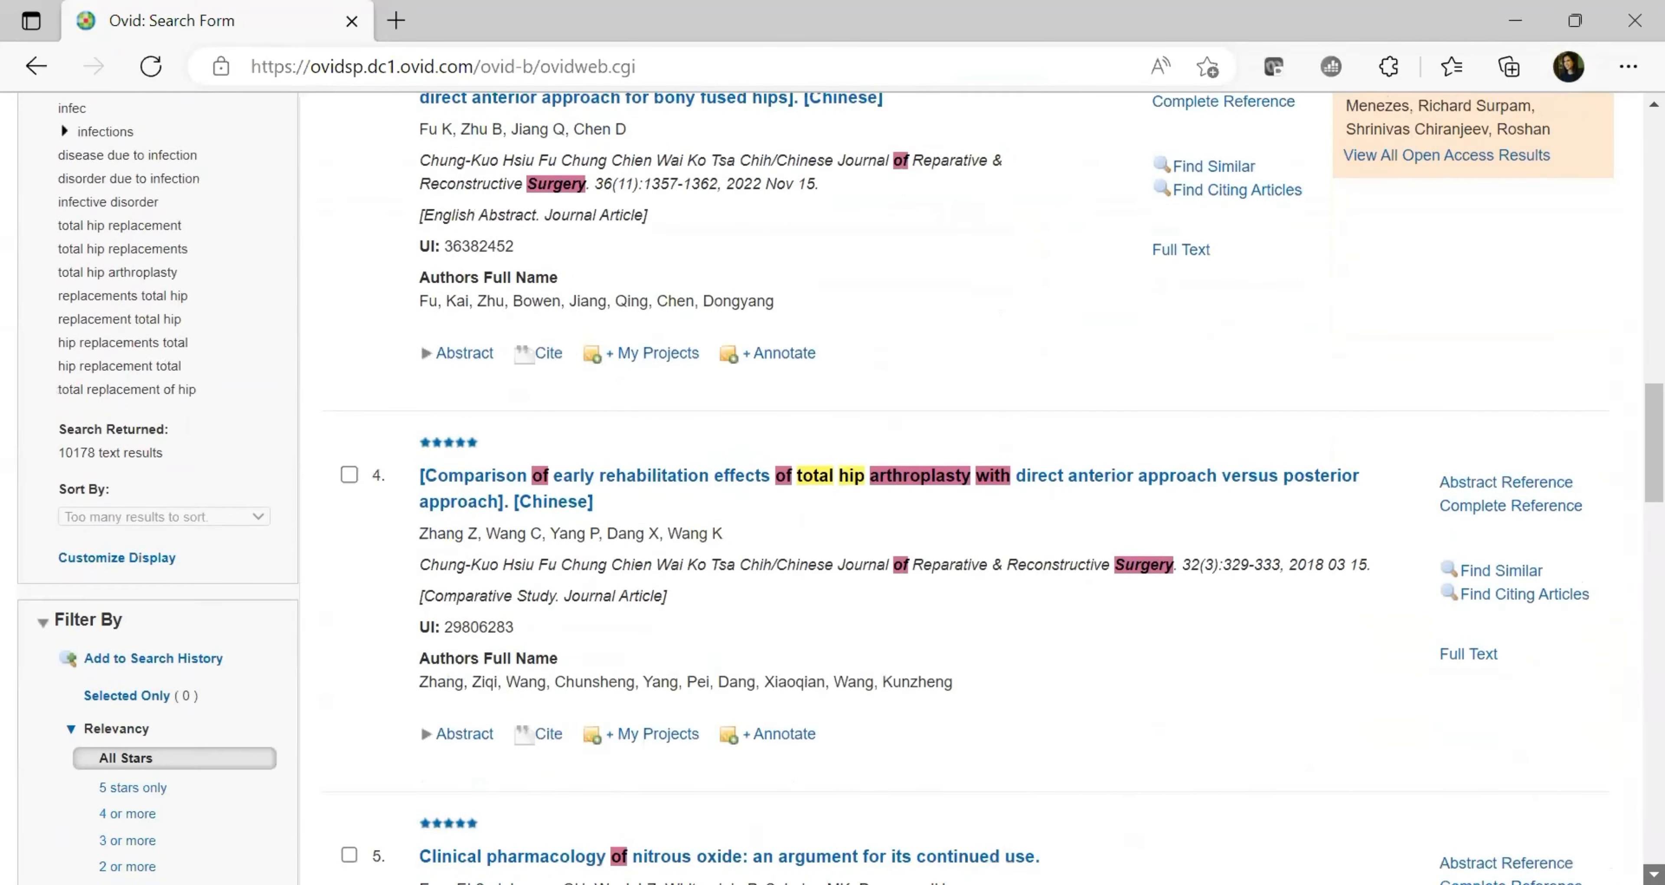
scroll(885, 511, down, 10)
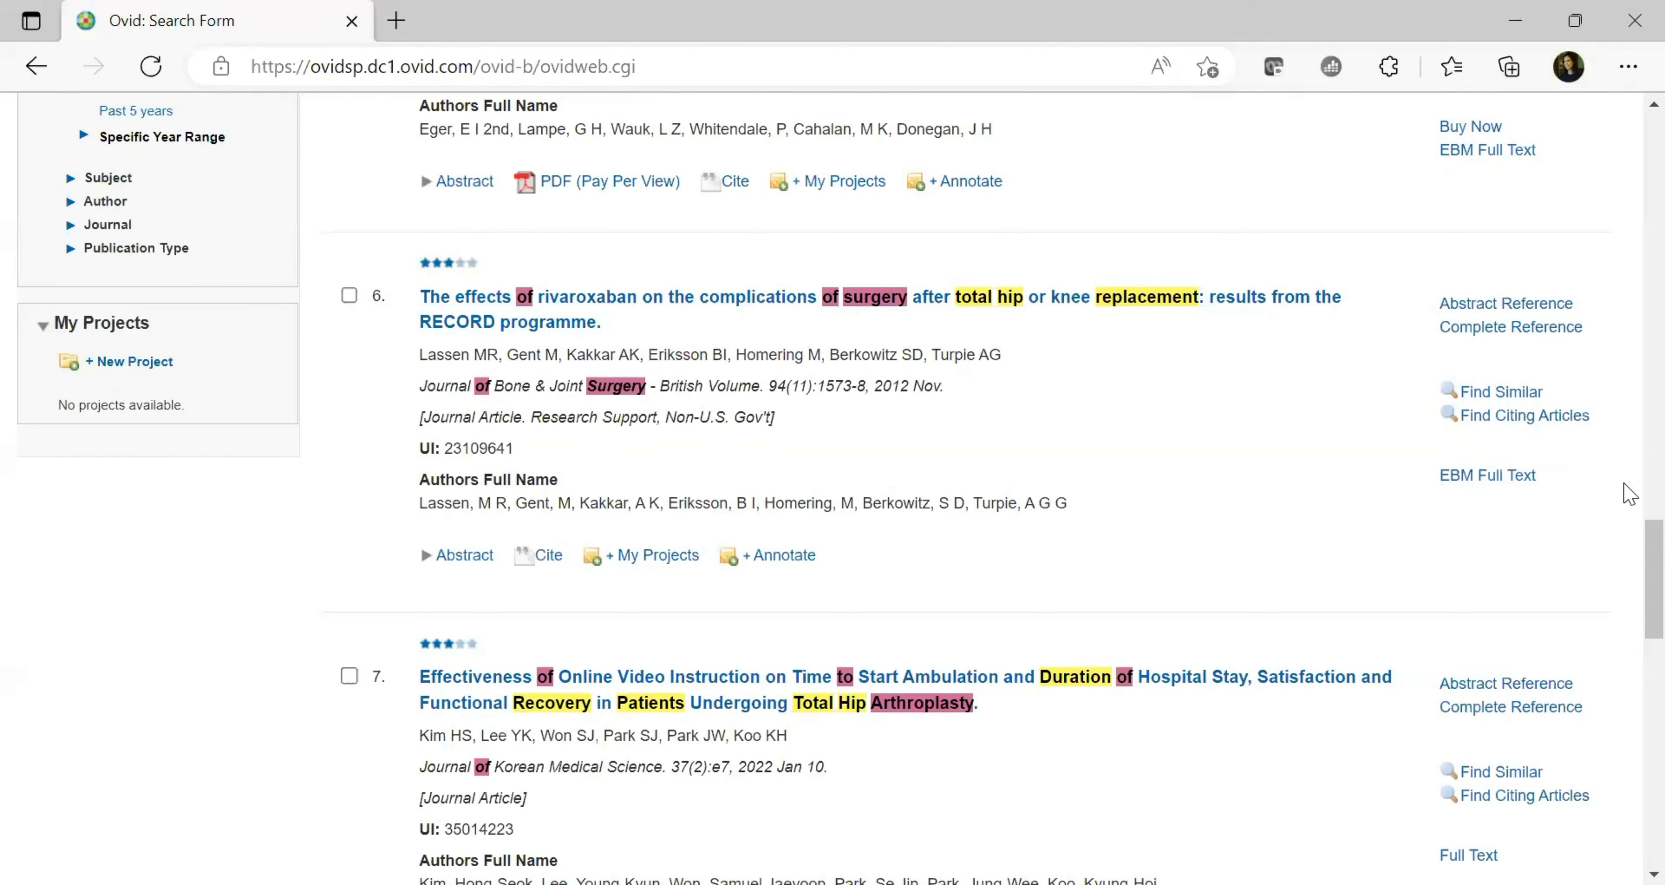
scroll(1628, 518, up, 5)
scroll(1629, 452, up, 20)
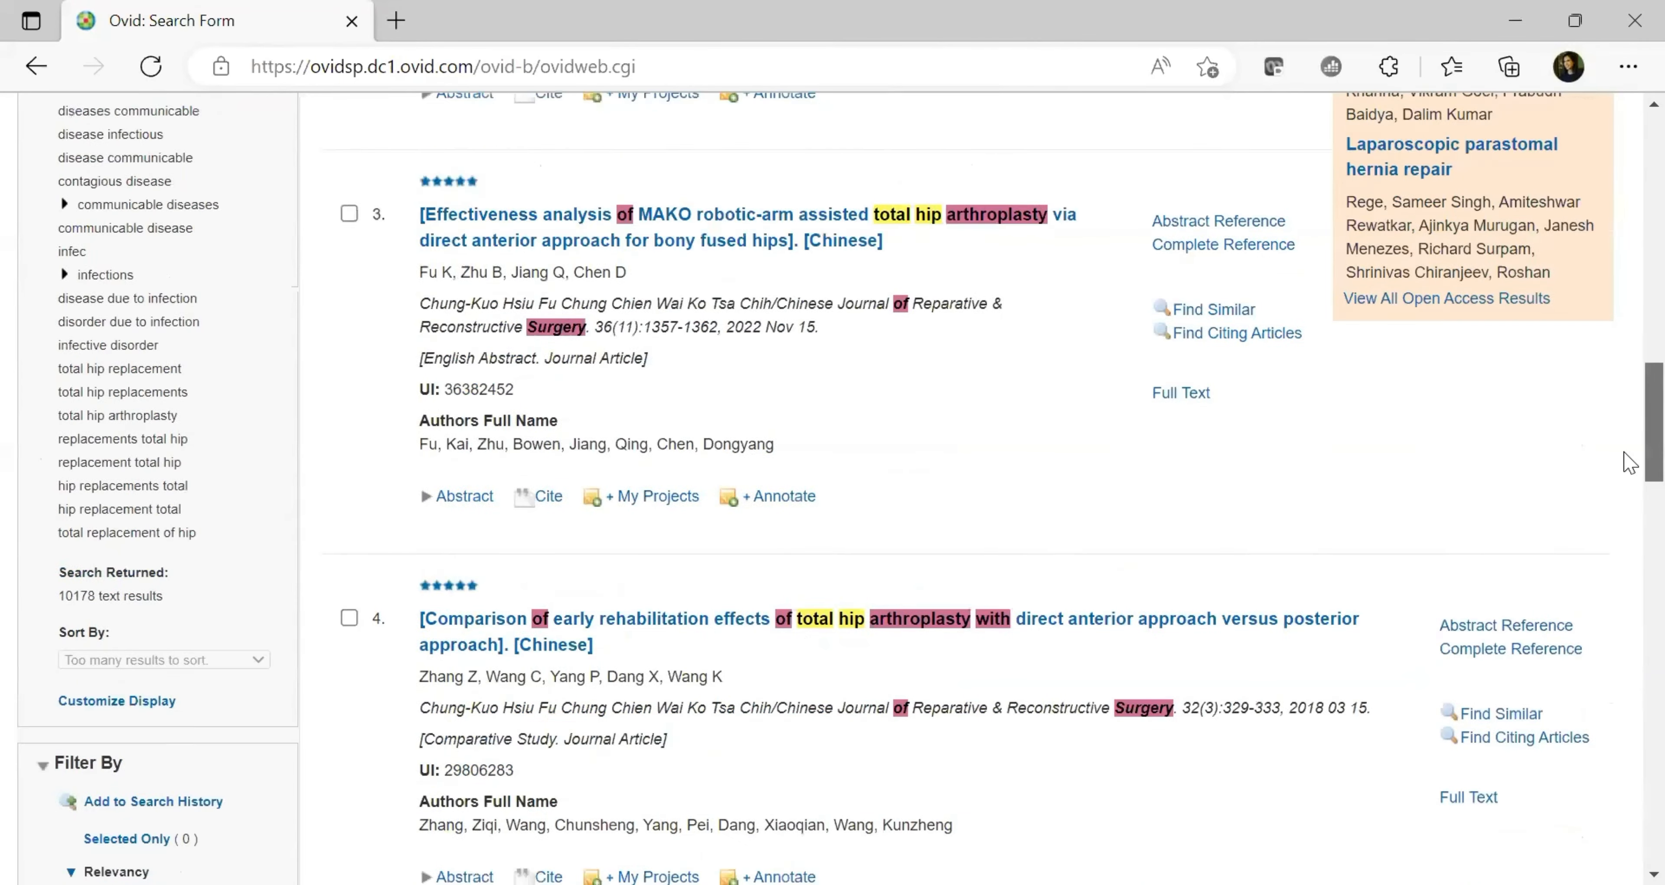
scroll(1629, 284, down, 2)
scroll(1630, 282, up, 2)
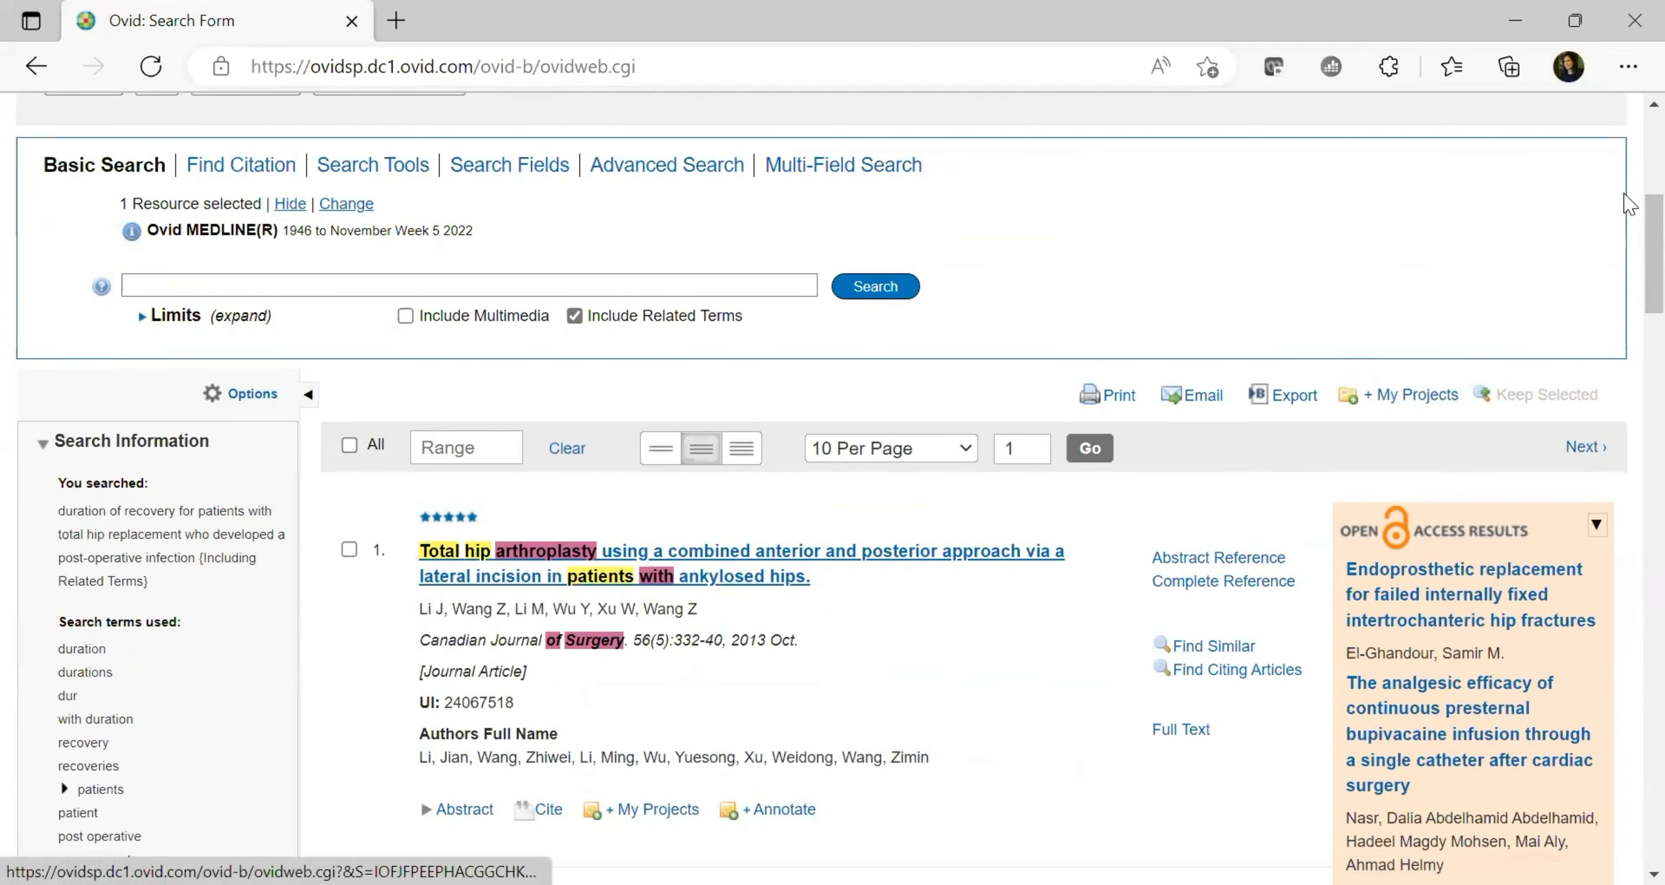
scroll(538, 572, down, 3)
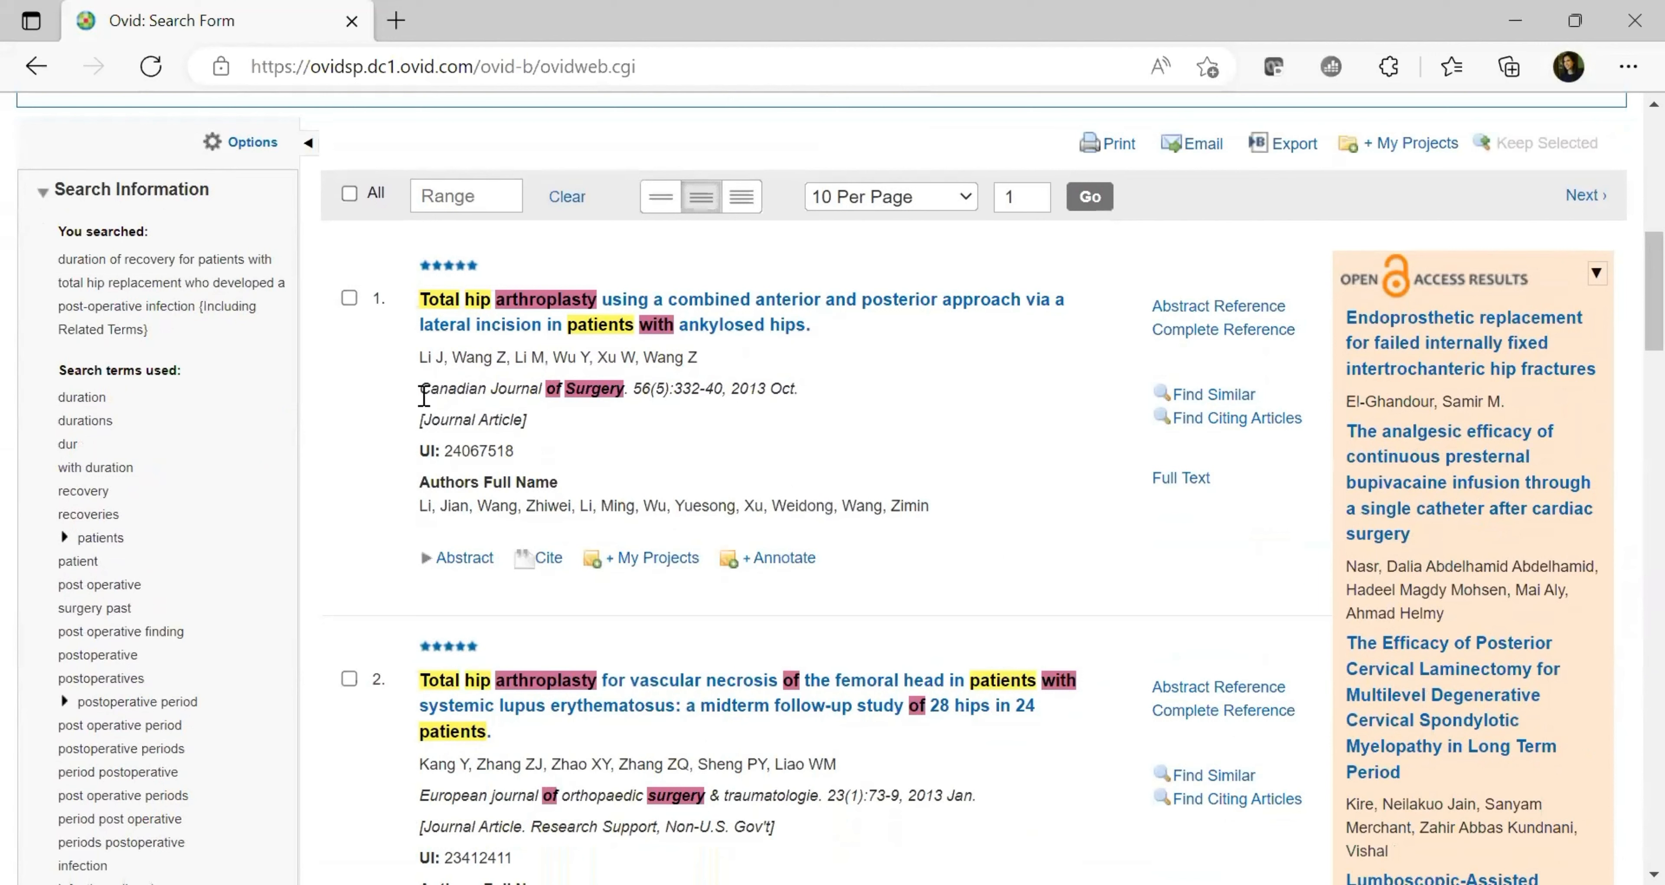
drag(419, 390, 629, 395)
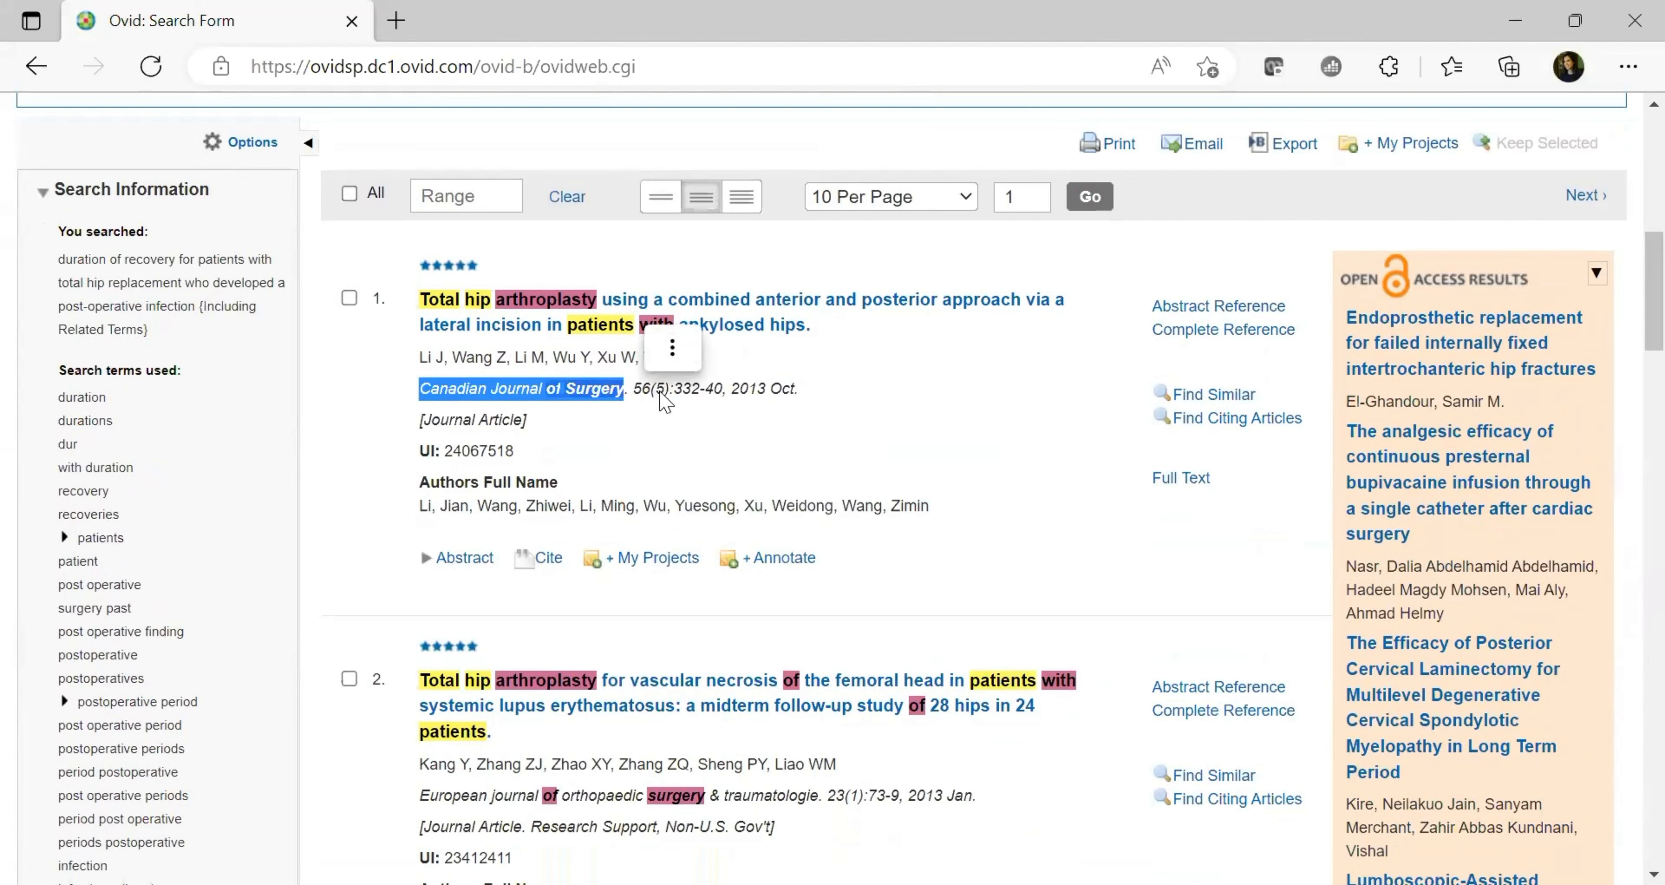
click(687, 390)
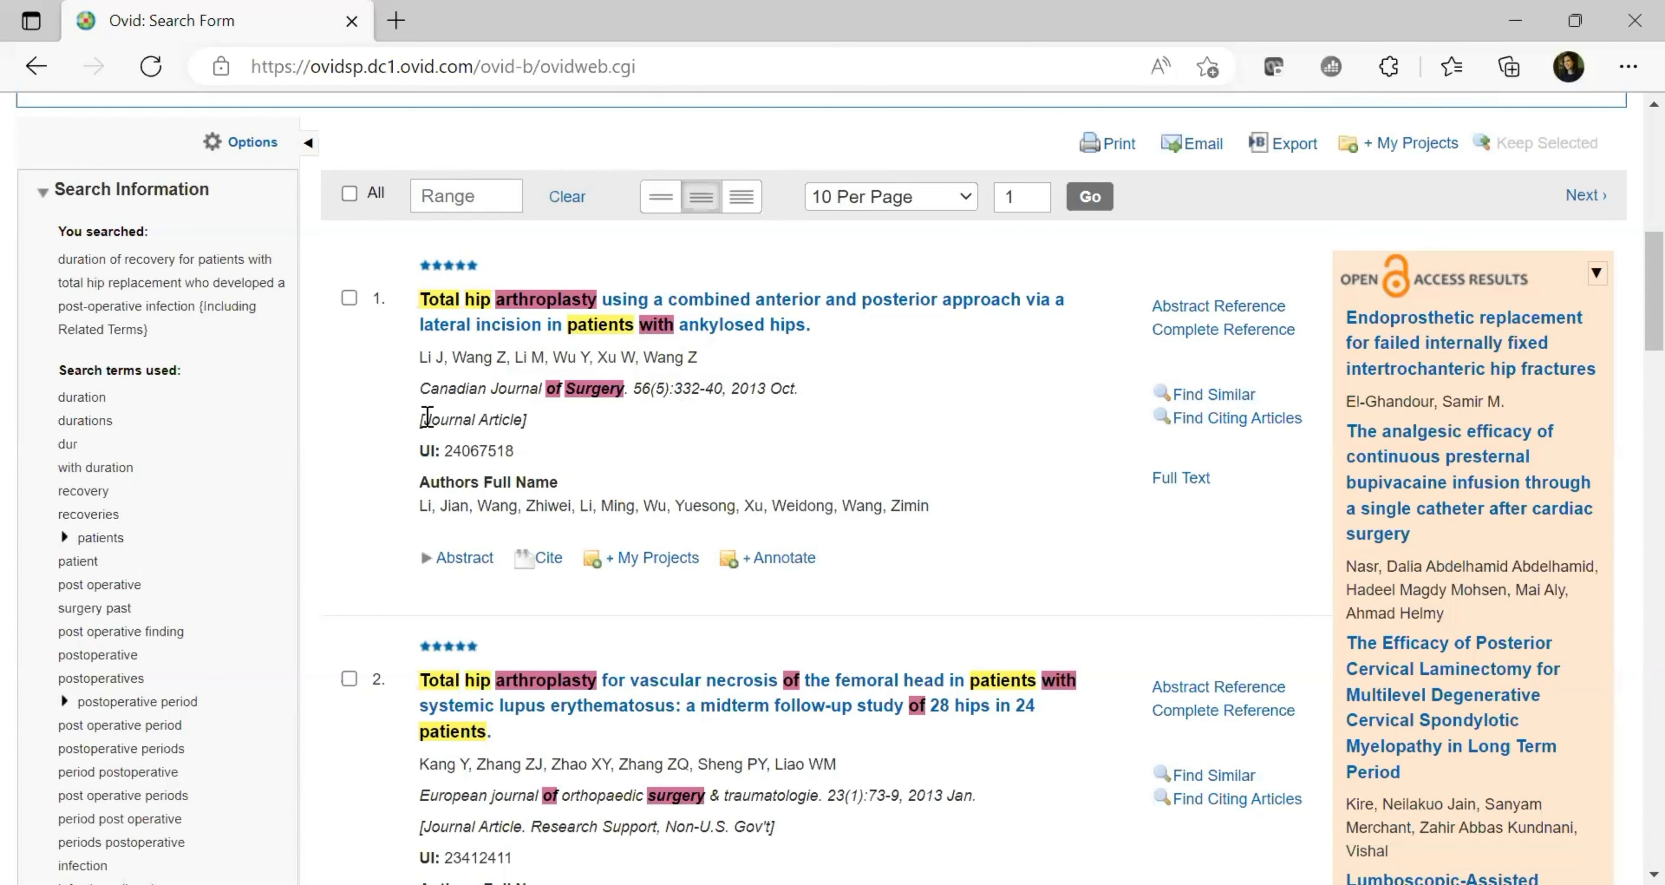
drag(426, 419, 525, 420)
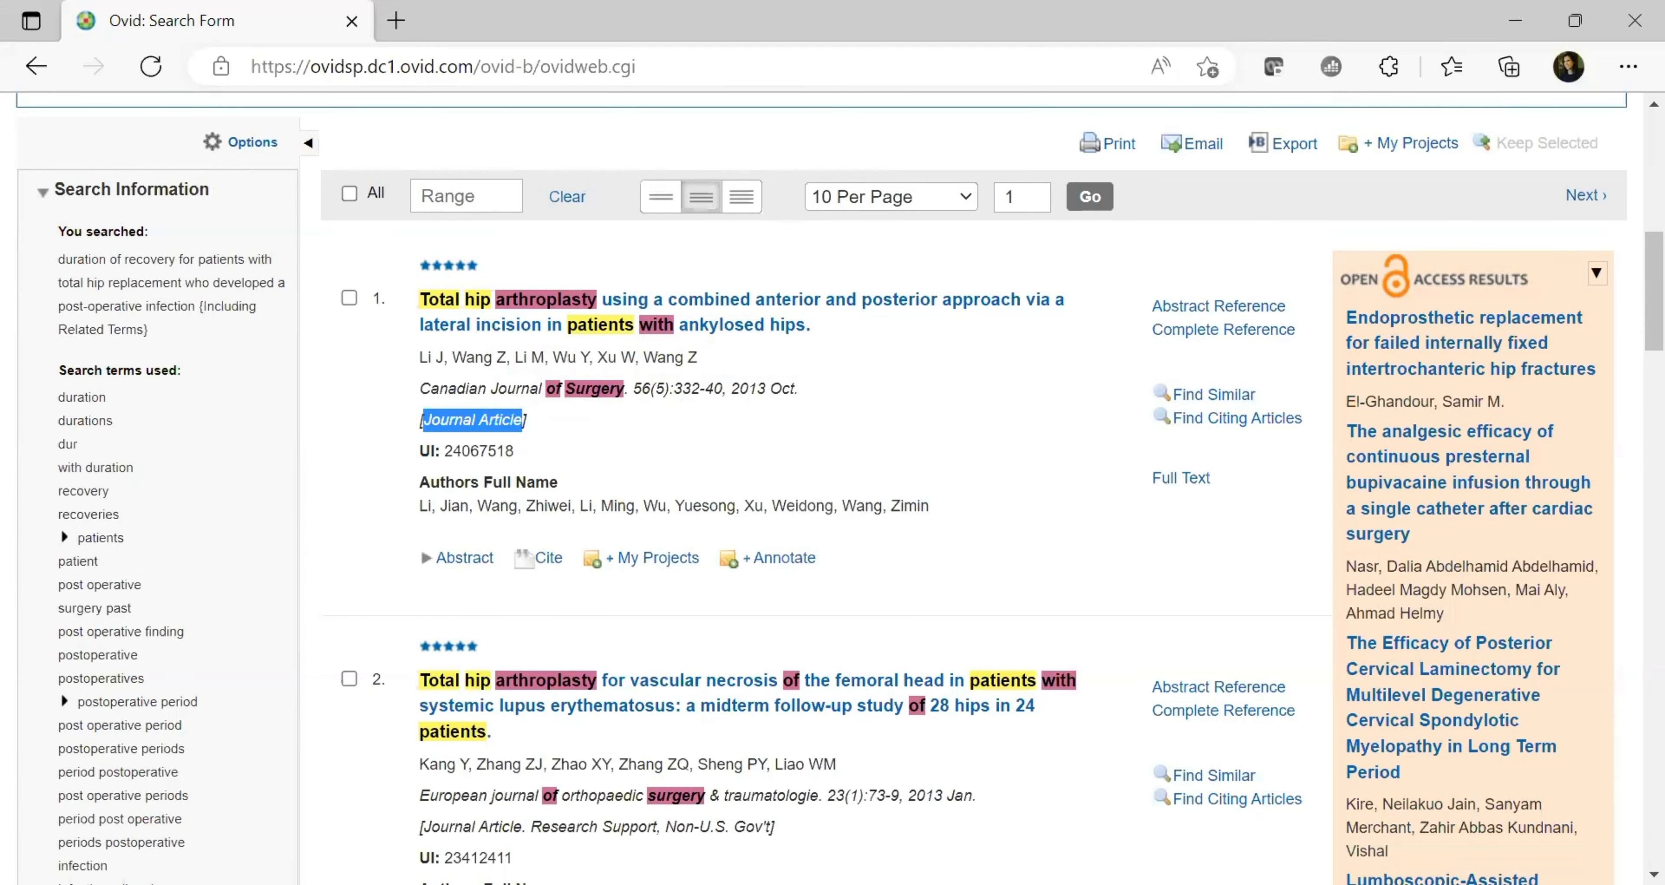
scroll(711, 618, down, 5)
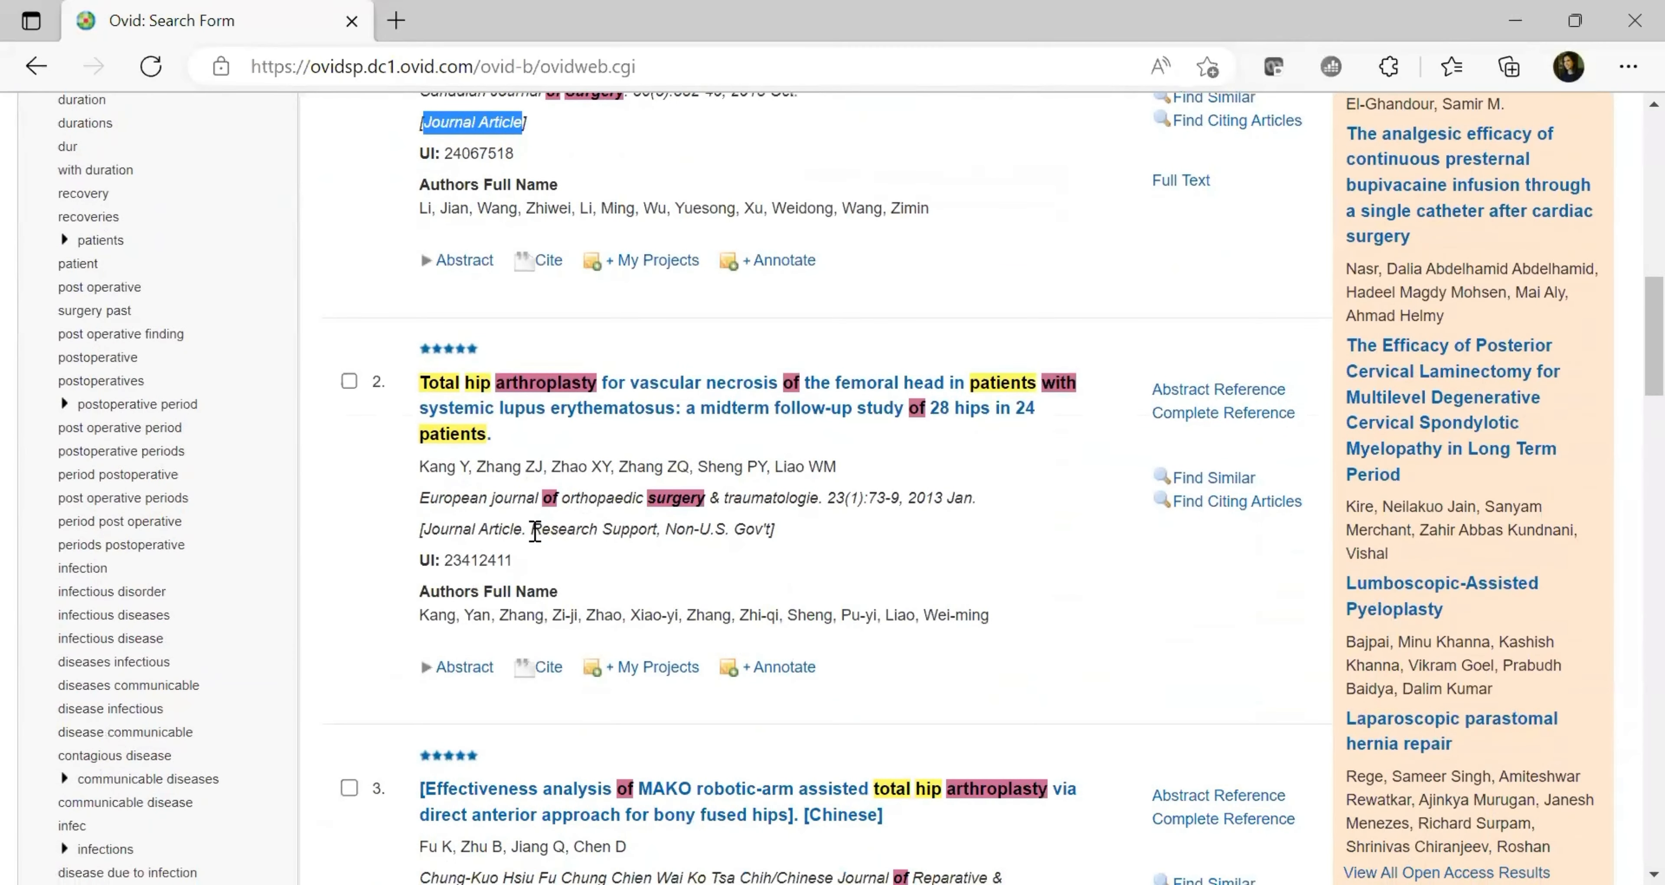
drag(532, 529, 660, 531)
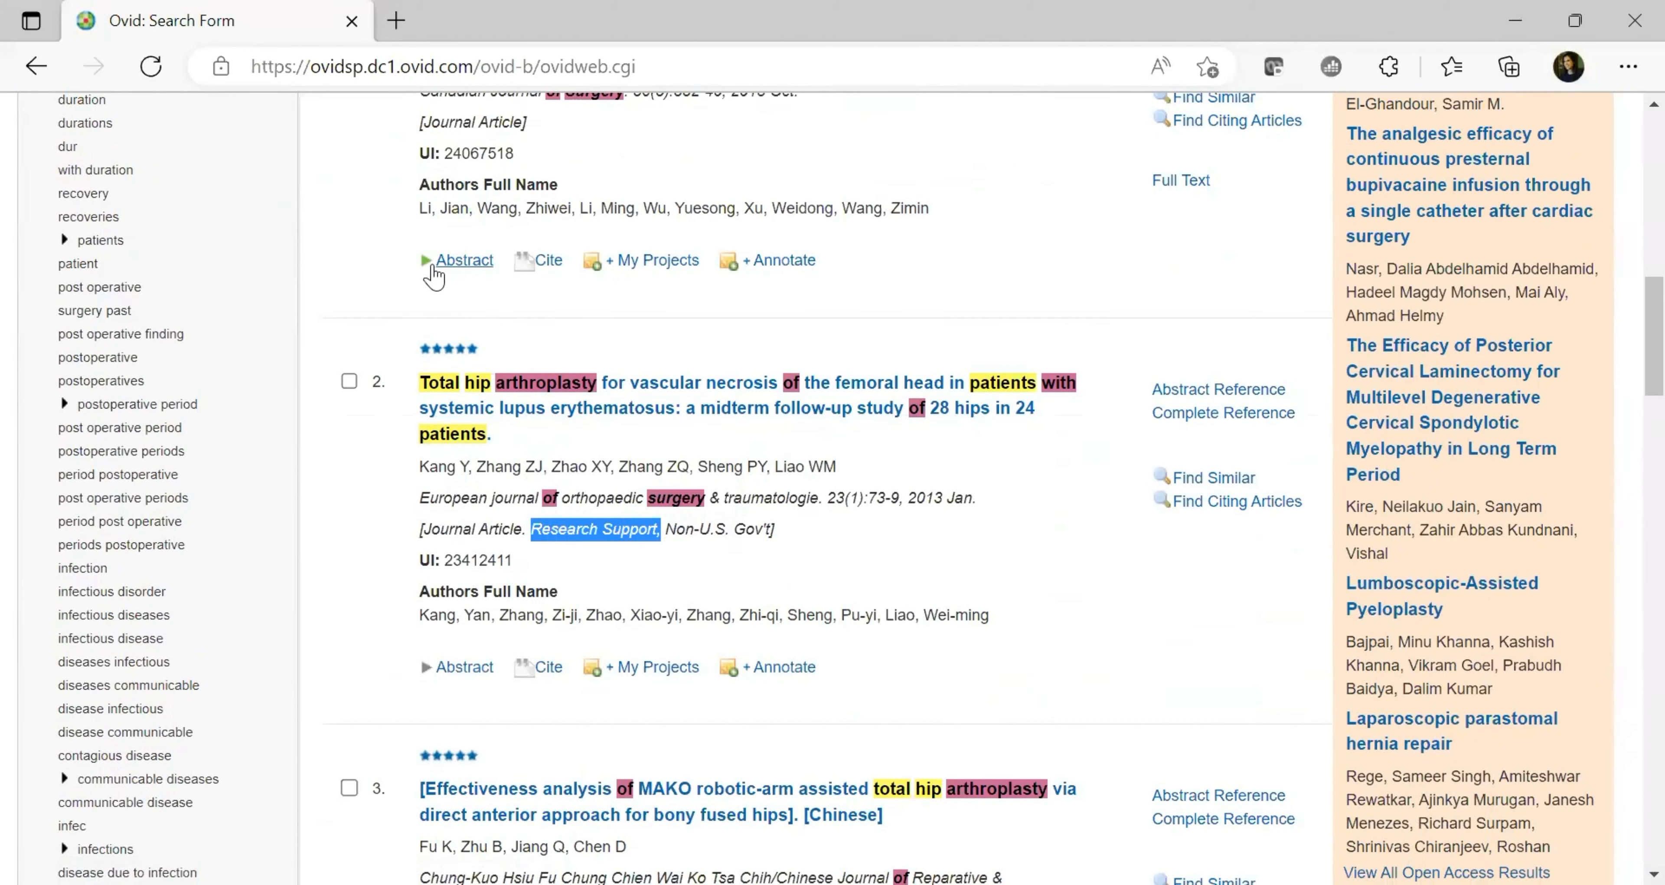
Expand result 1's abstract on combined-approach THA in 47 patients (76 ankylosed hips)
click(433, 272)
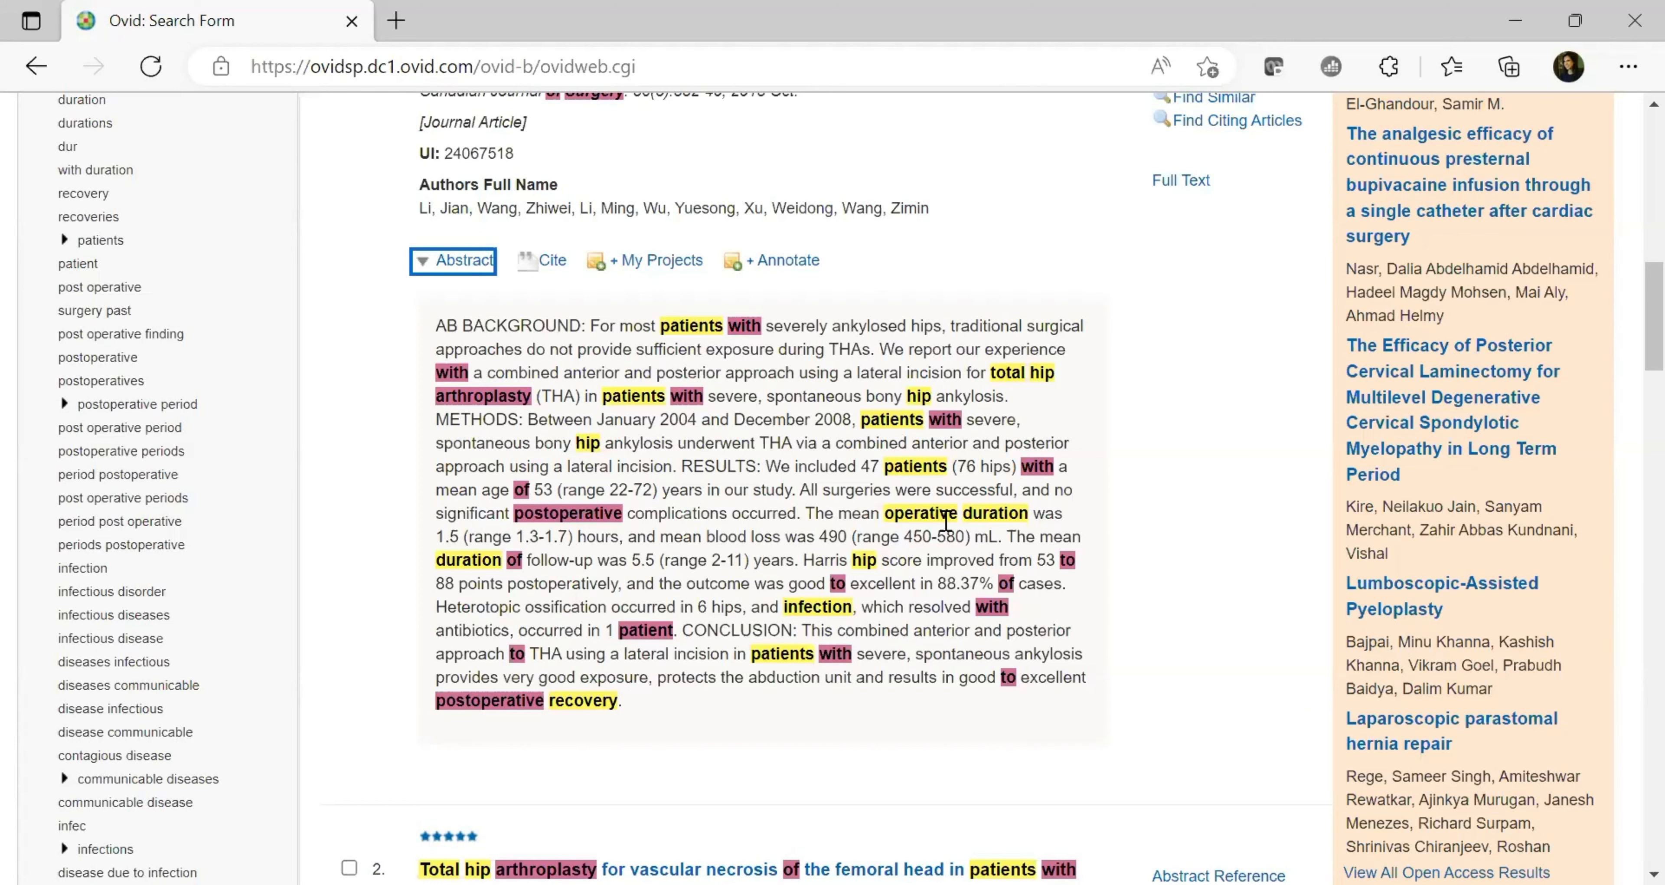
drag(1625, 342, 1629, 295)
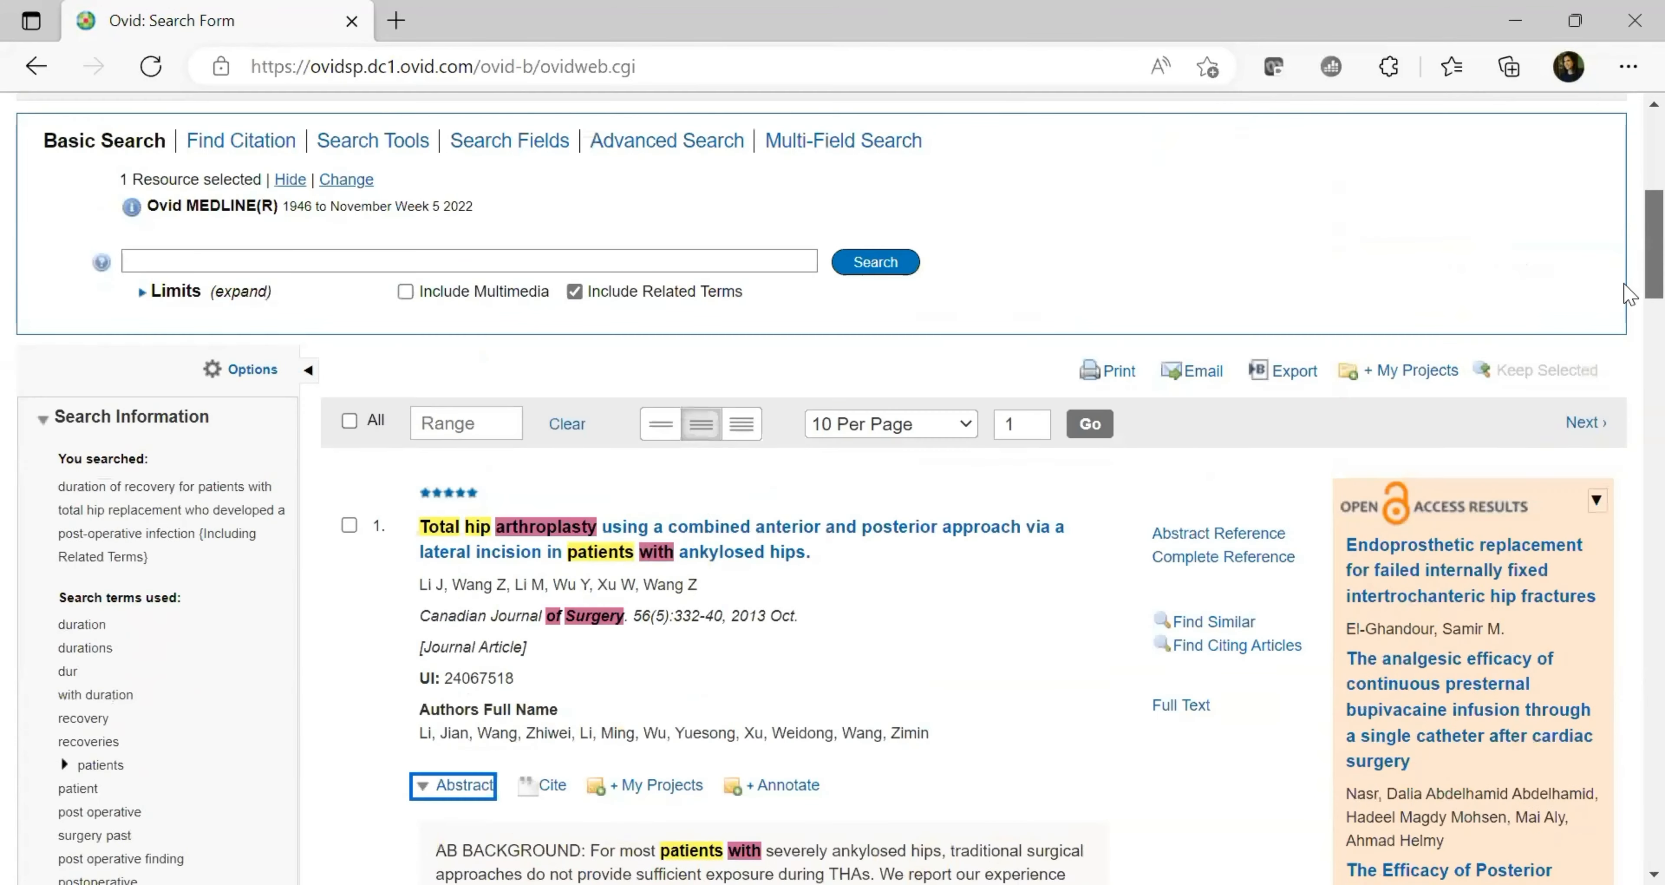
scroll(1631, 311, down, 3)
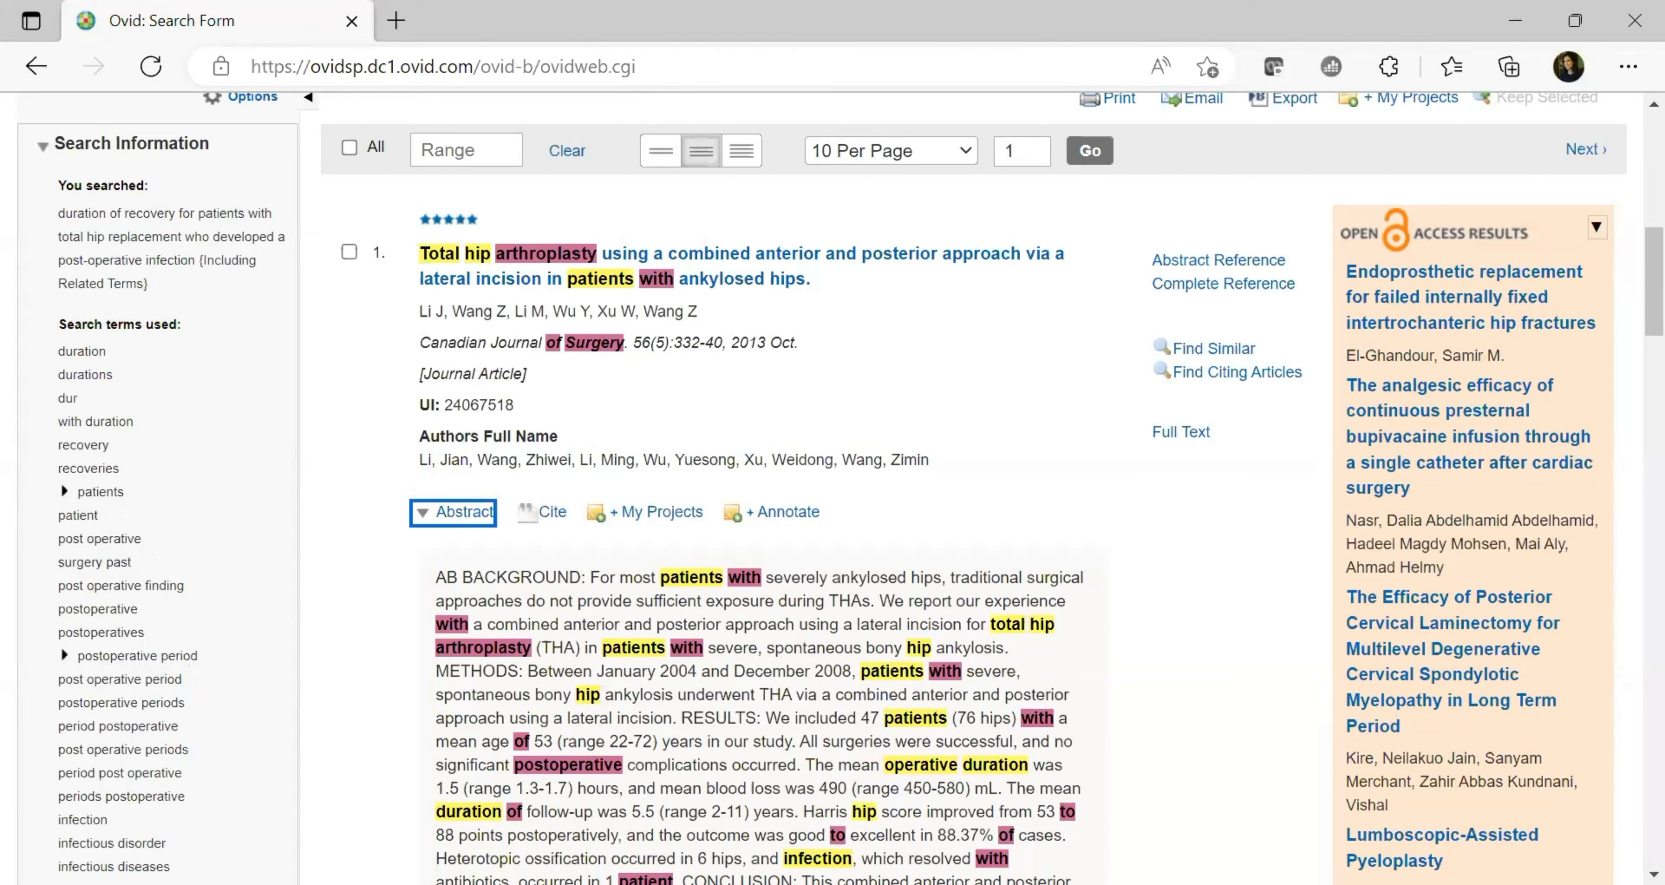
scroll(840, 488, down, 5)
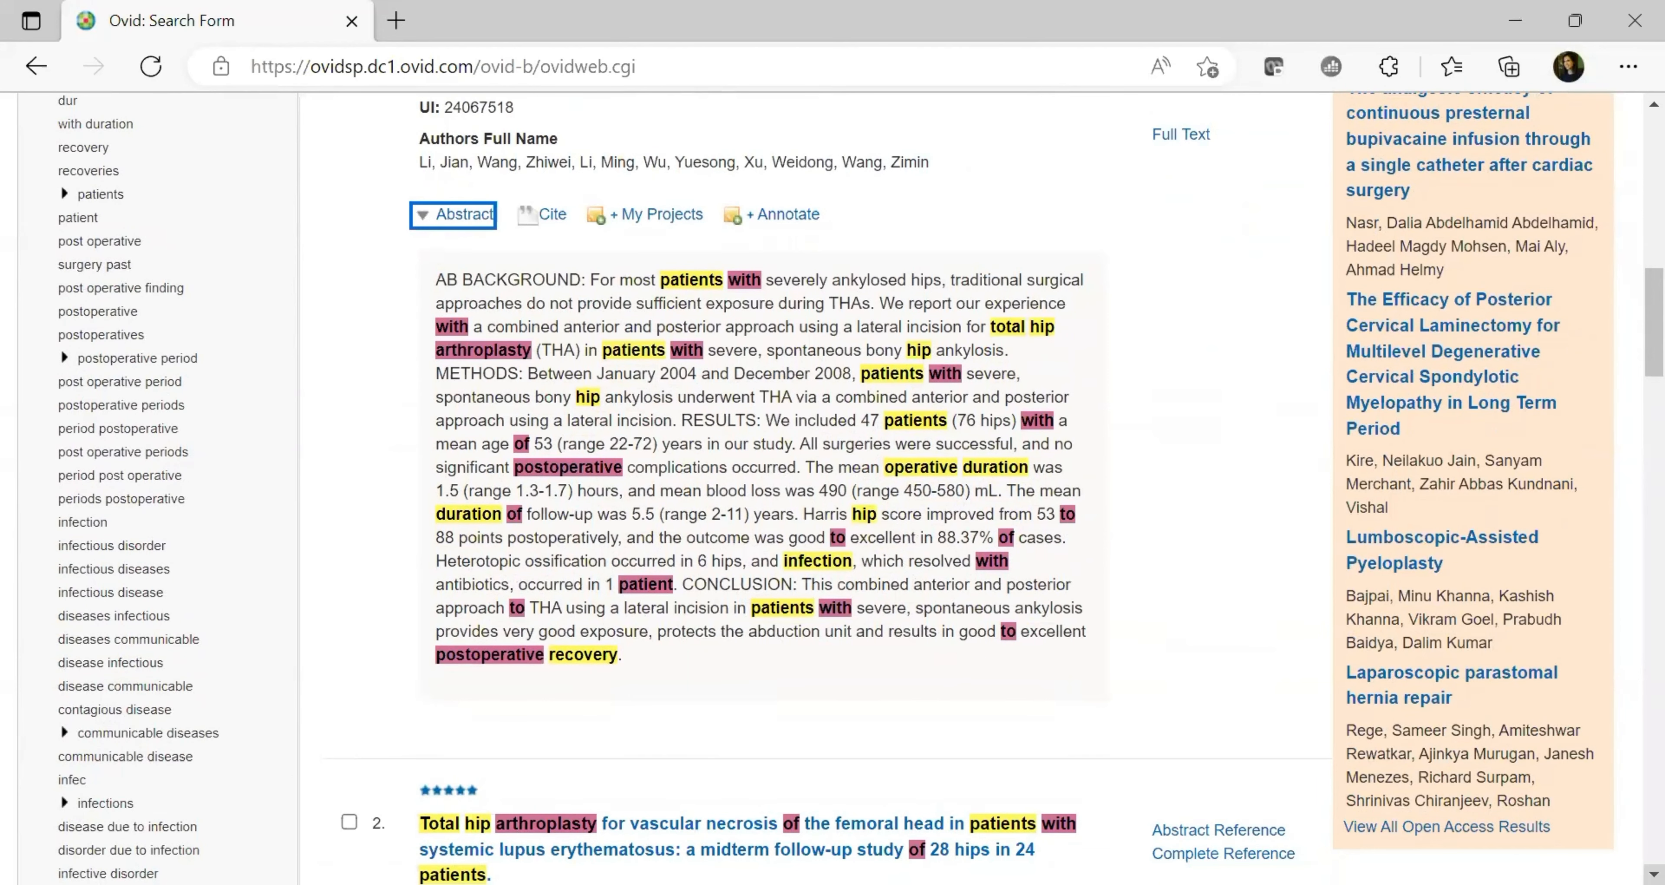
scroll(841, 488, down, 2)
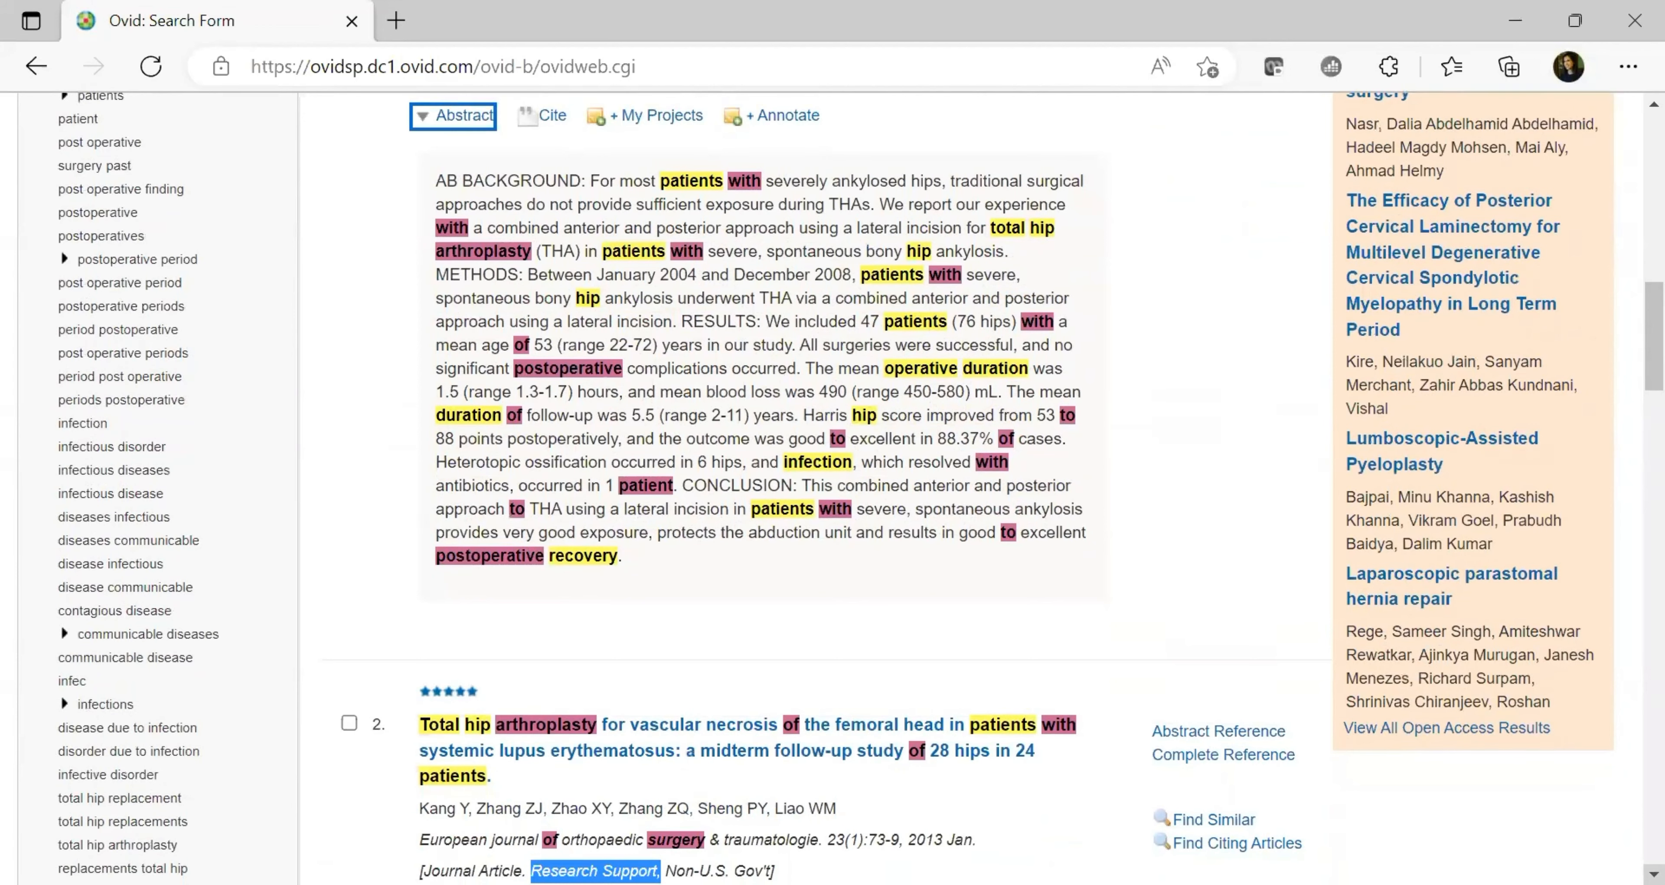
scroll(840, 489, down, 5)
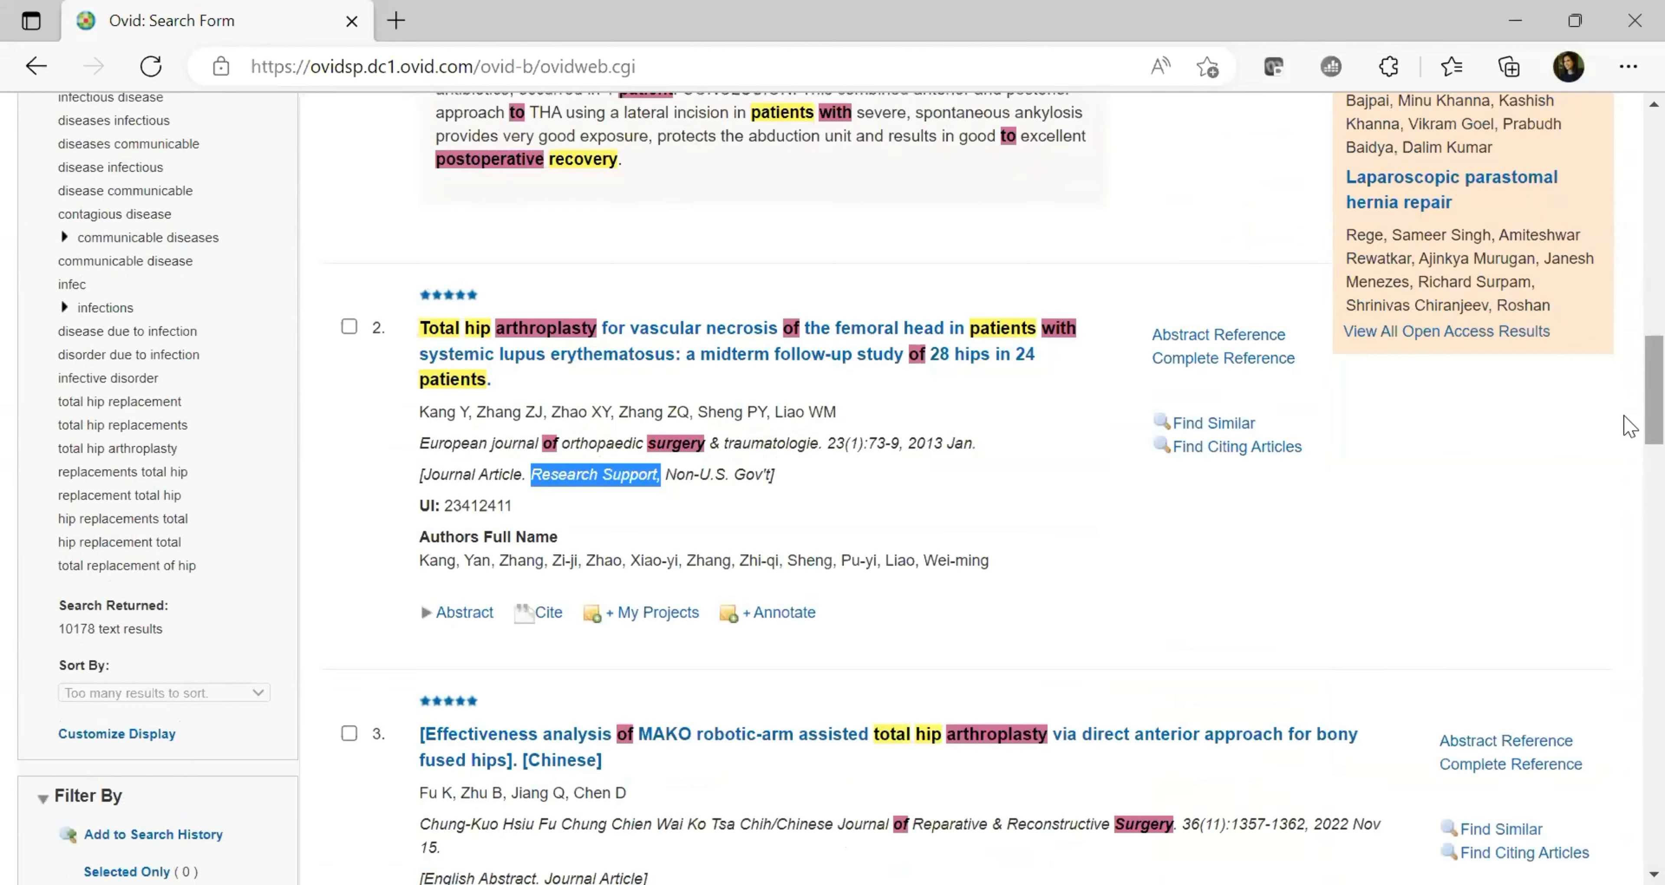
scroll(1625, 417, up, 4)
scroll(1631, 371, up, 8)
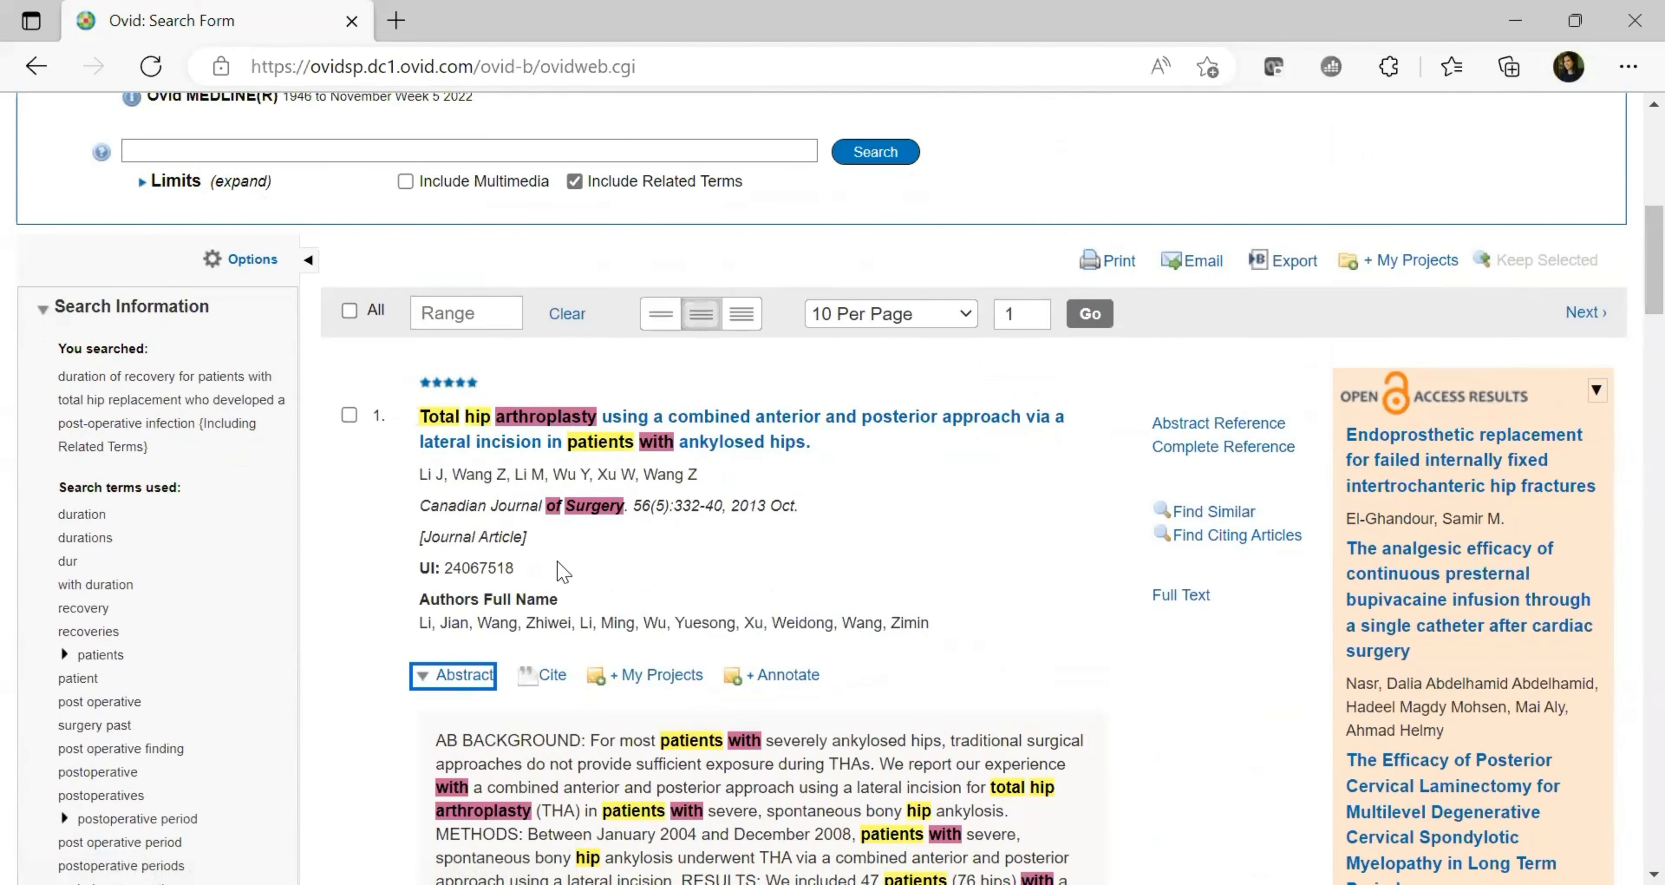
scroll(1630, 294, down, 3)
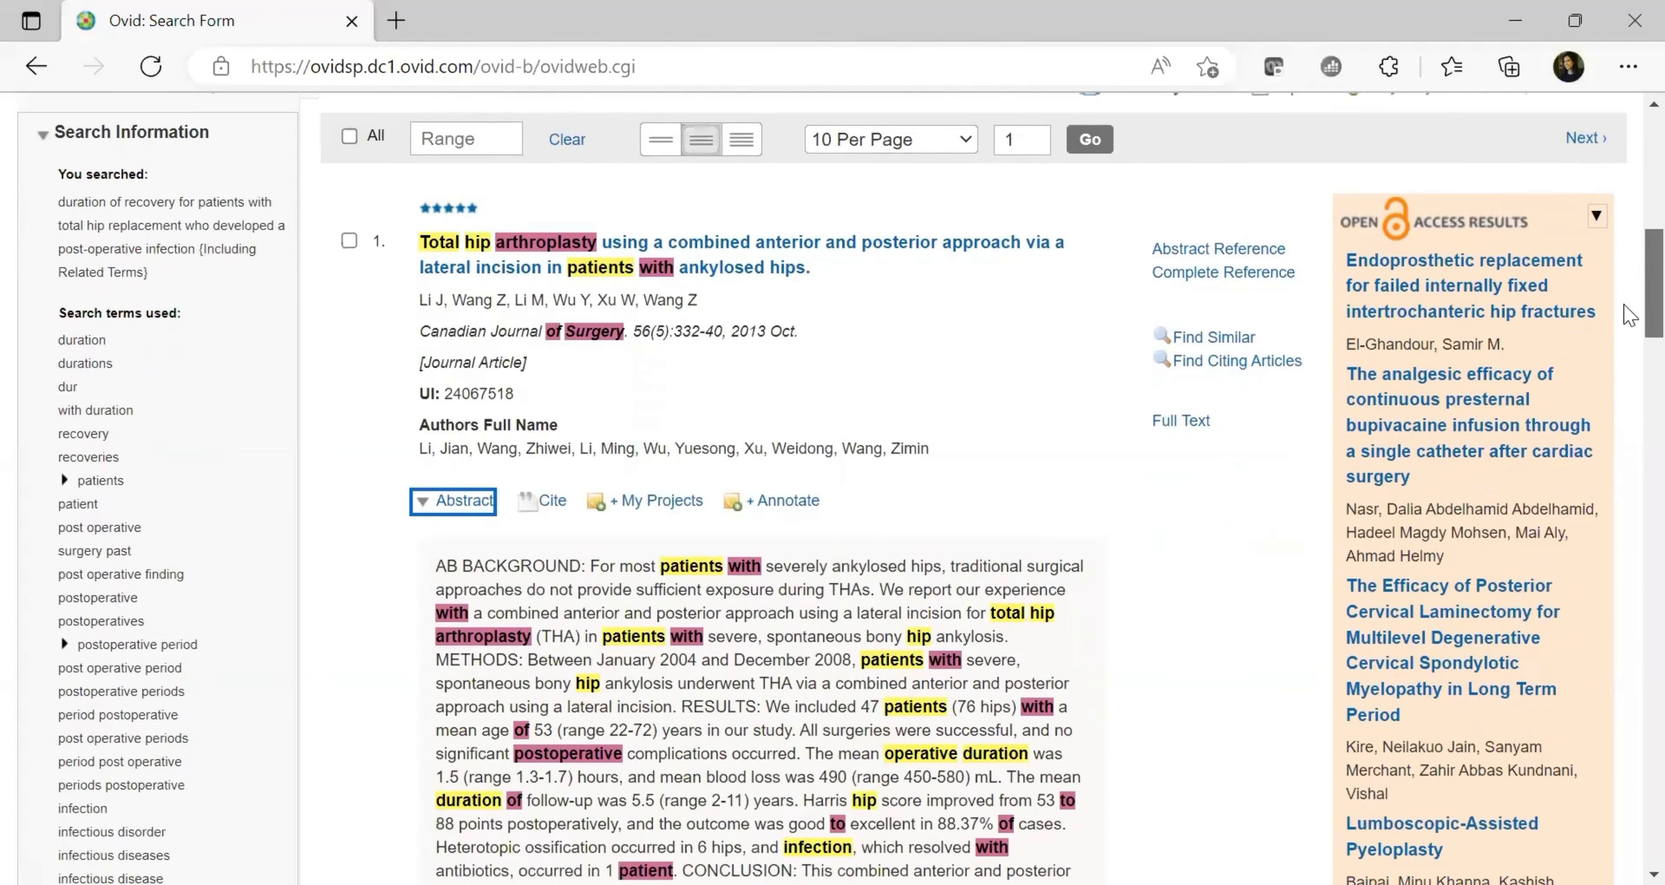
scroll(1630, 311, up, 1)
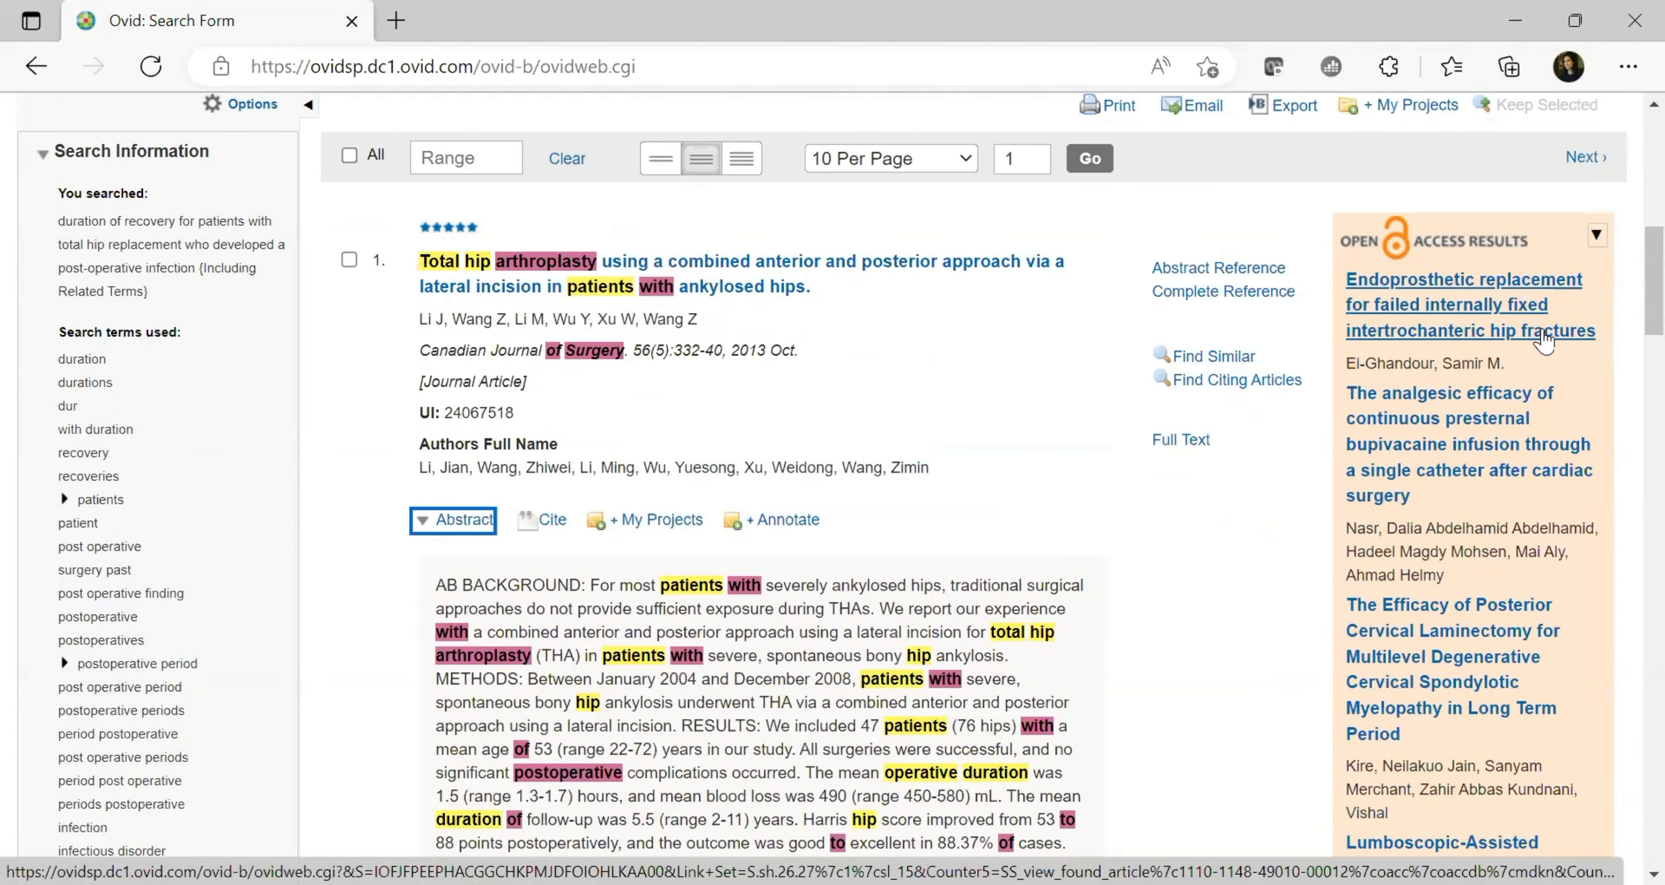
scroll(1629, 278, up, 3)
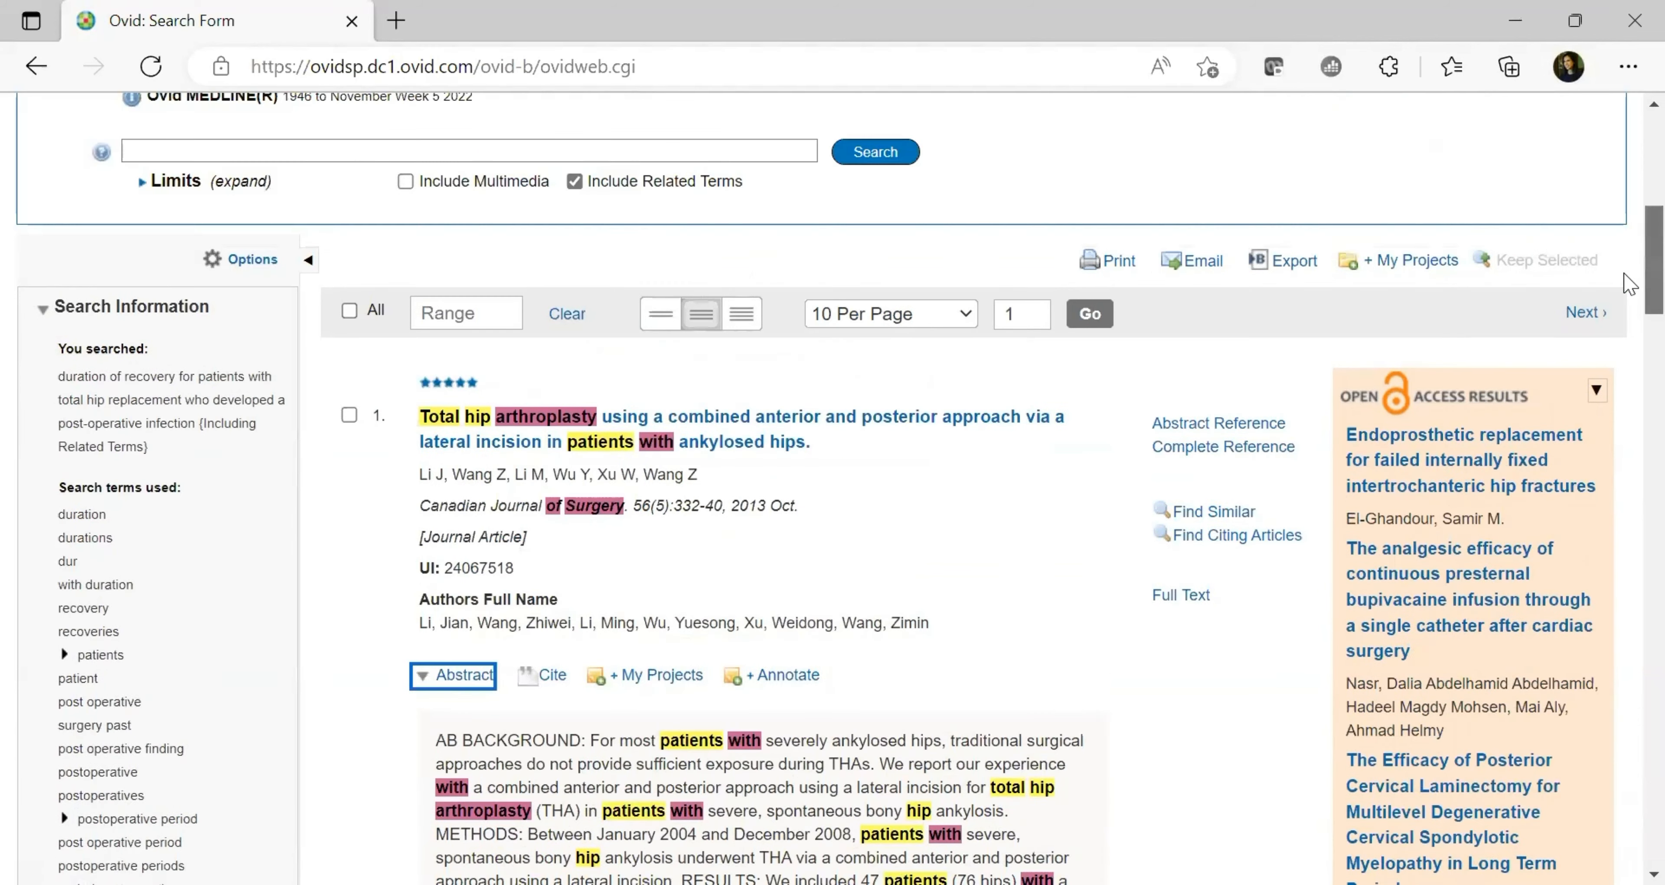
scroll(1625, 262, up, 3)
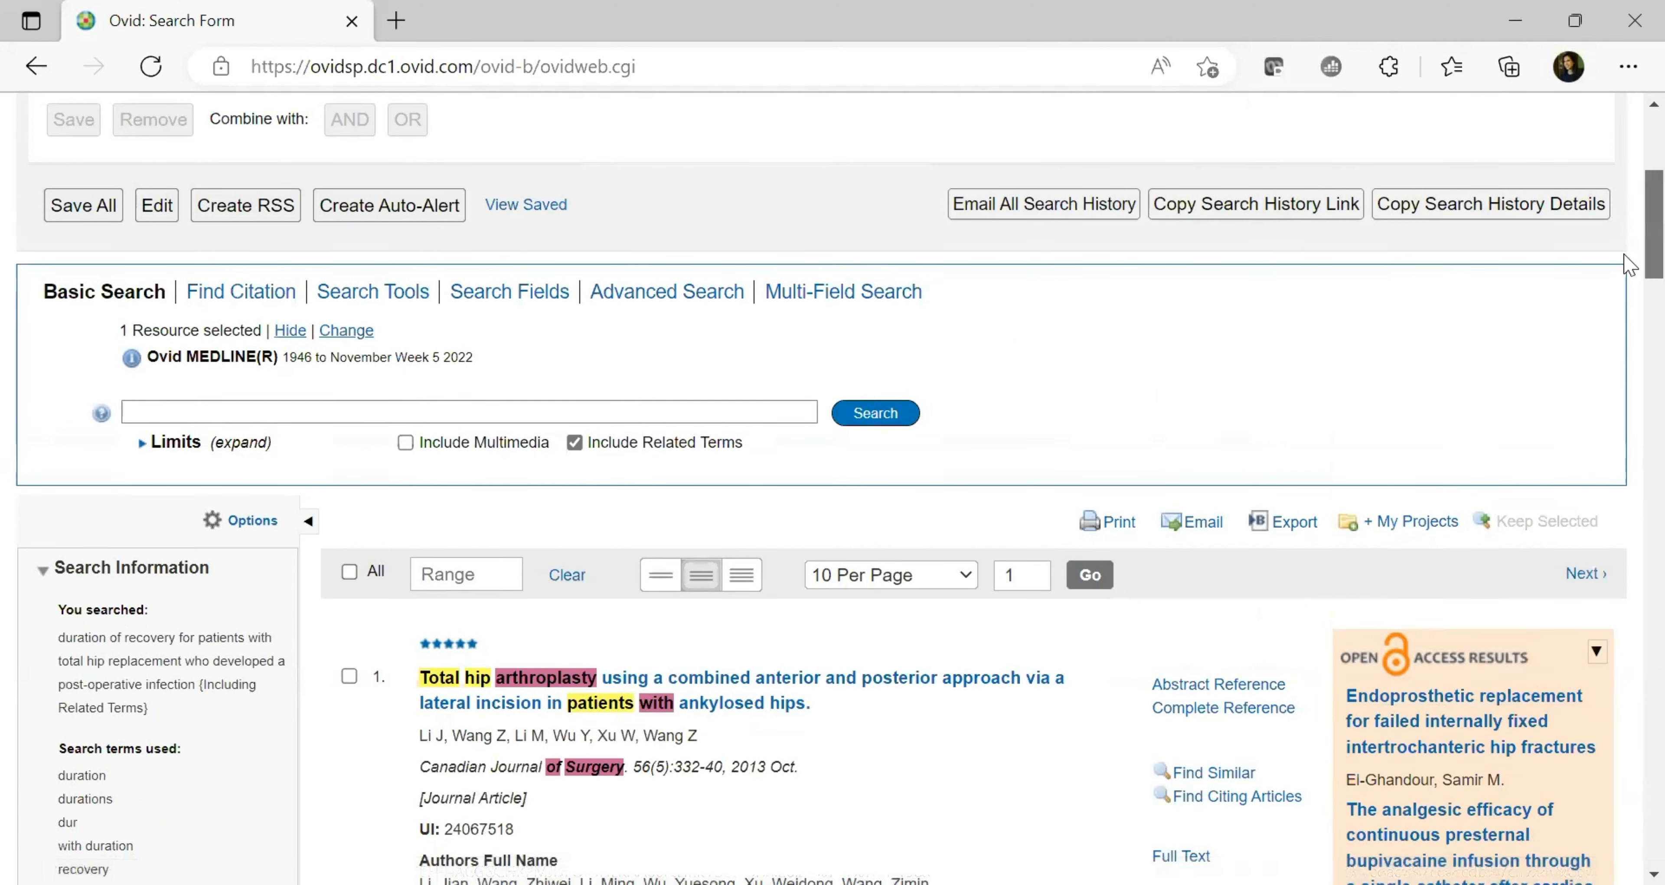
scroll(1628, 264, down, 5)
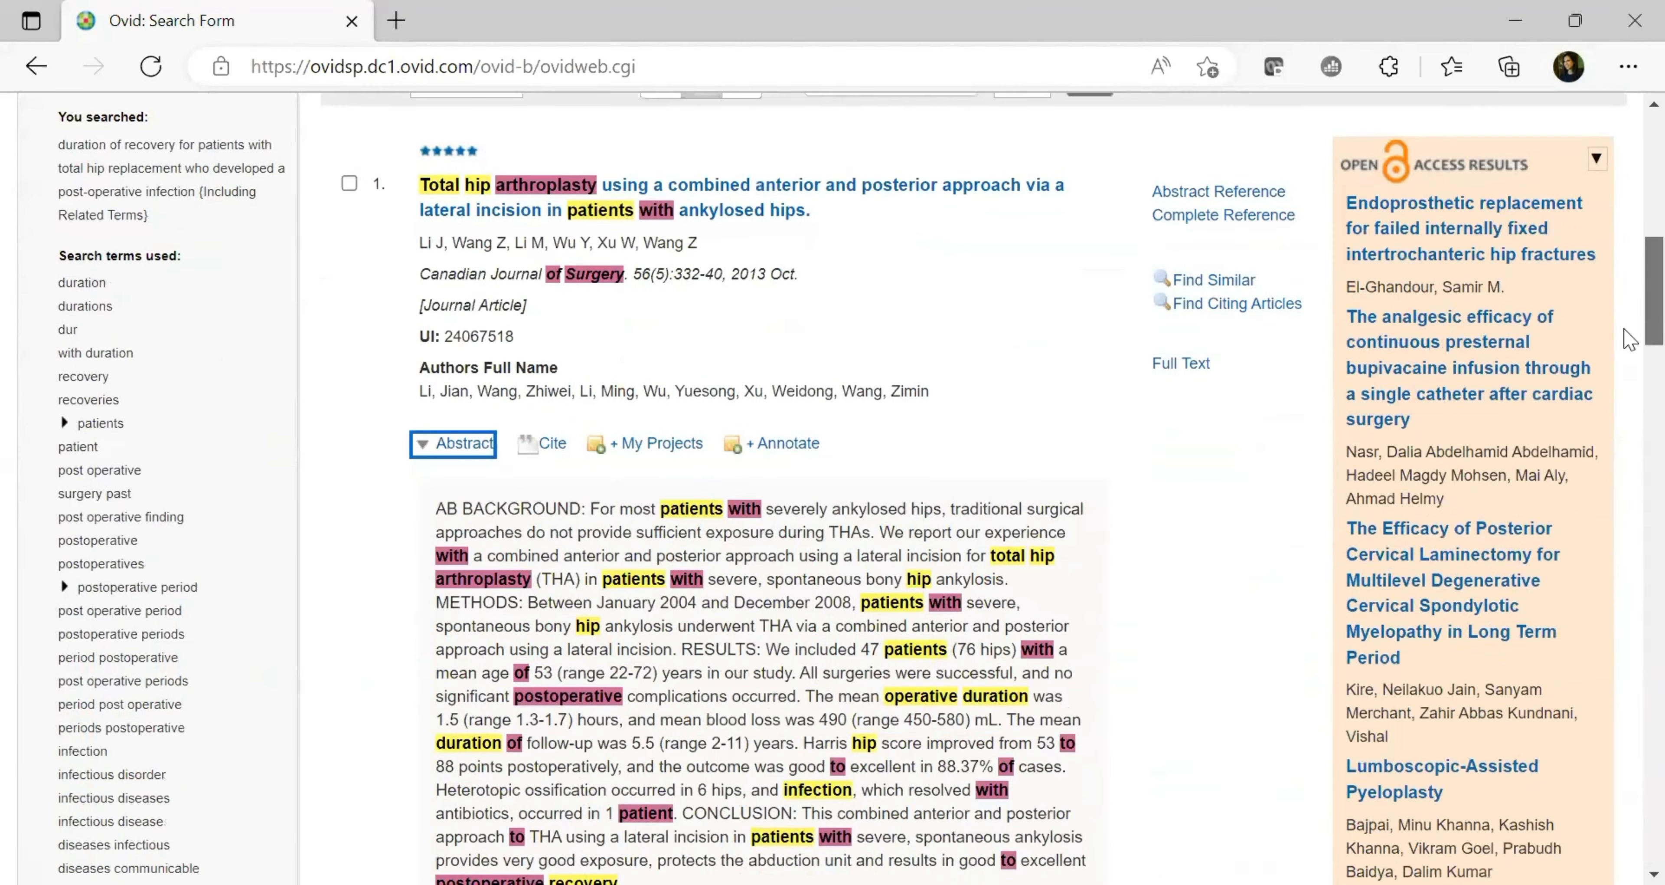
scroll(1628, 337, down, 8)
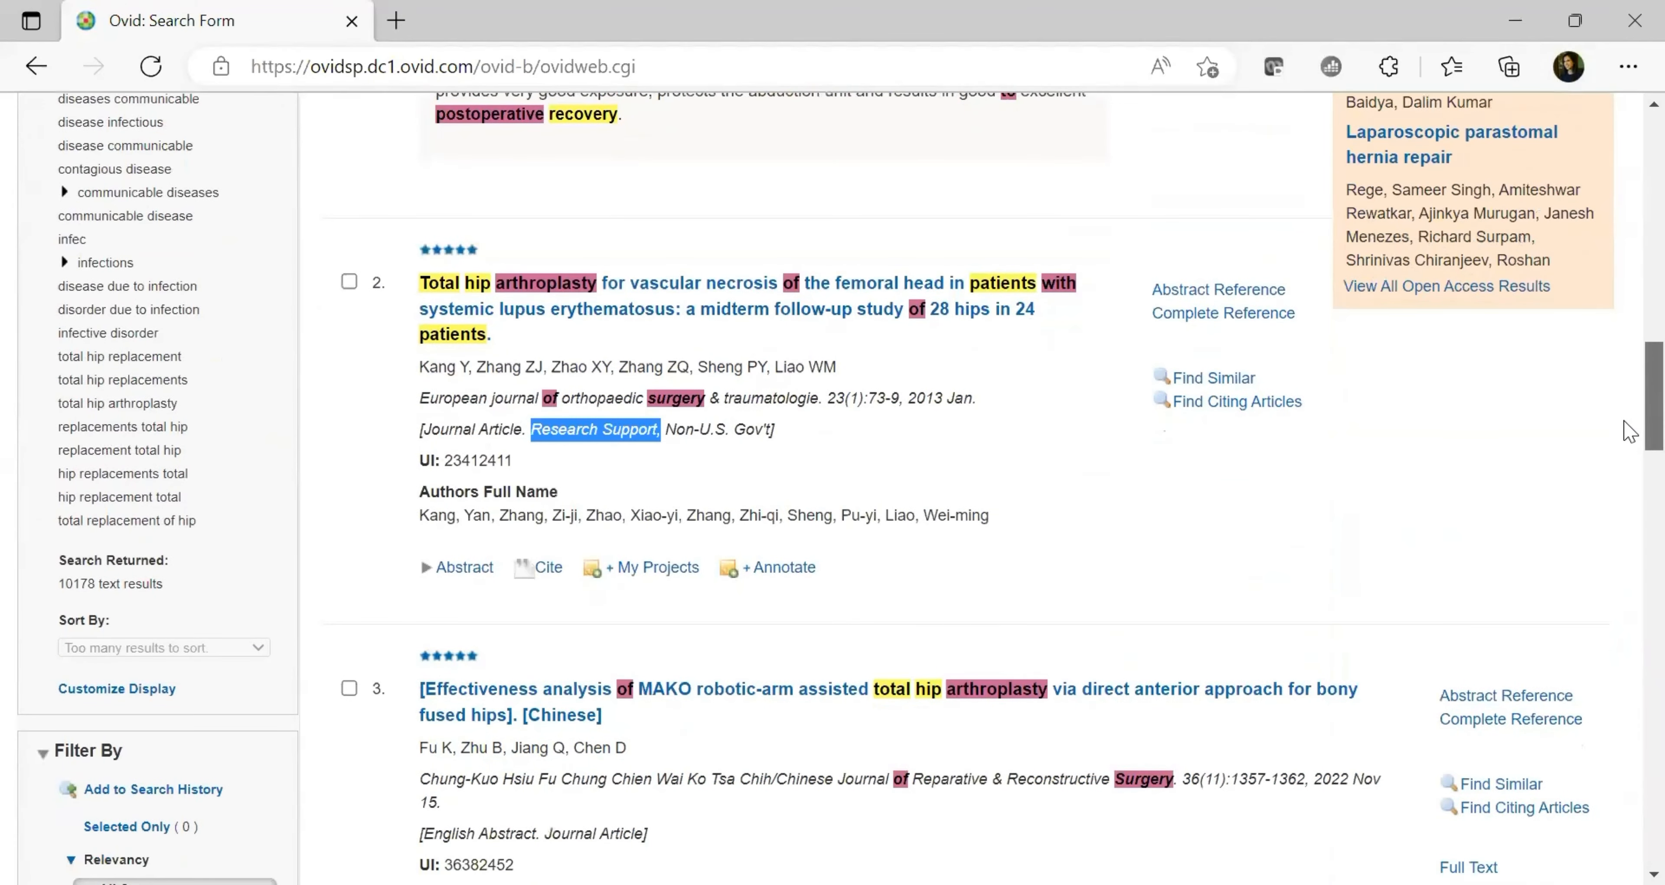
scroll(1630, 452, up, 4)
scroll(1630, 528, down, 13)
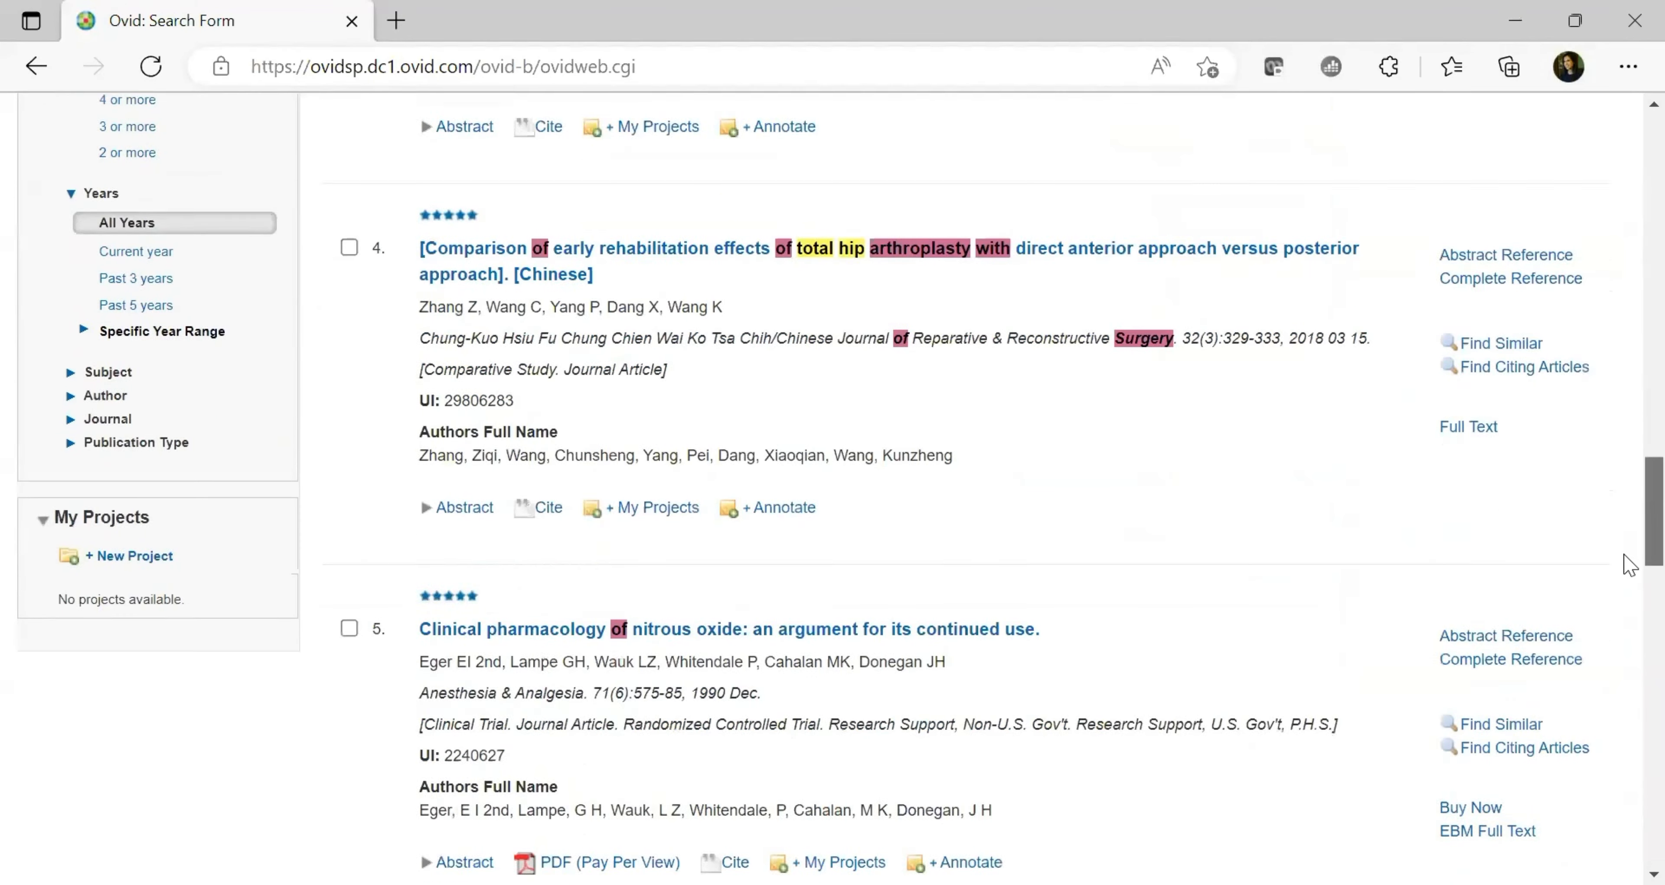
scroll(1629, 562, up, 20)
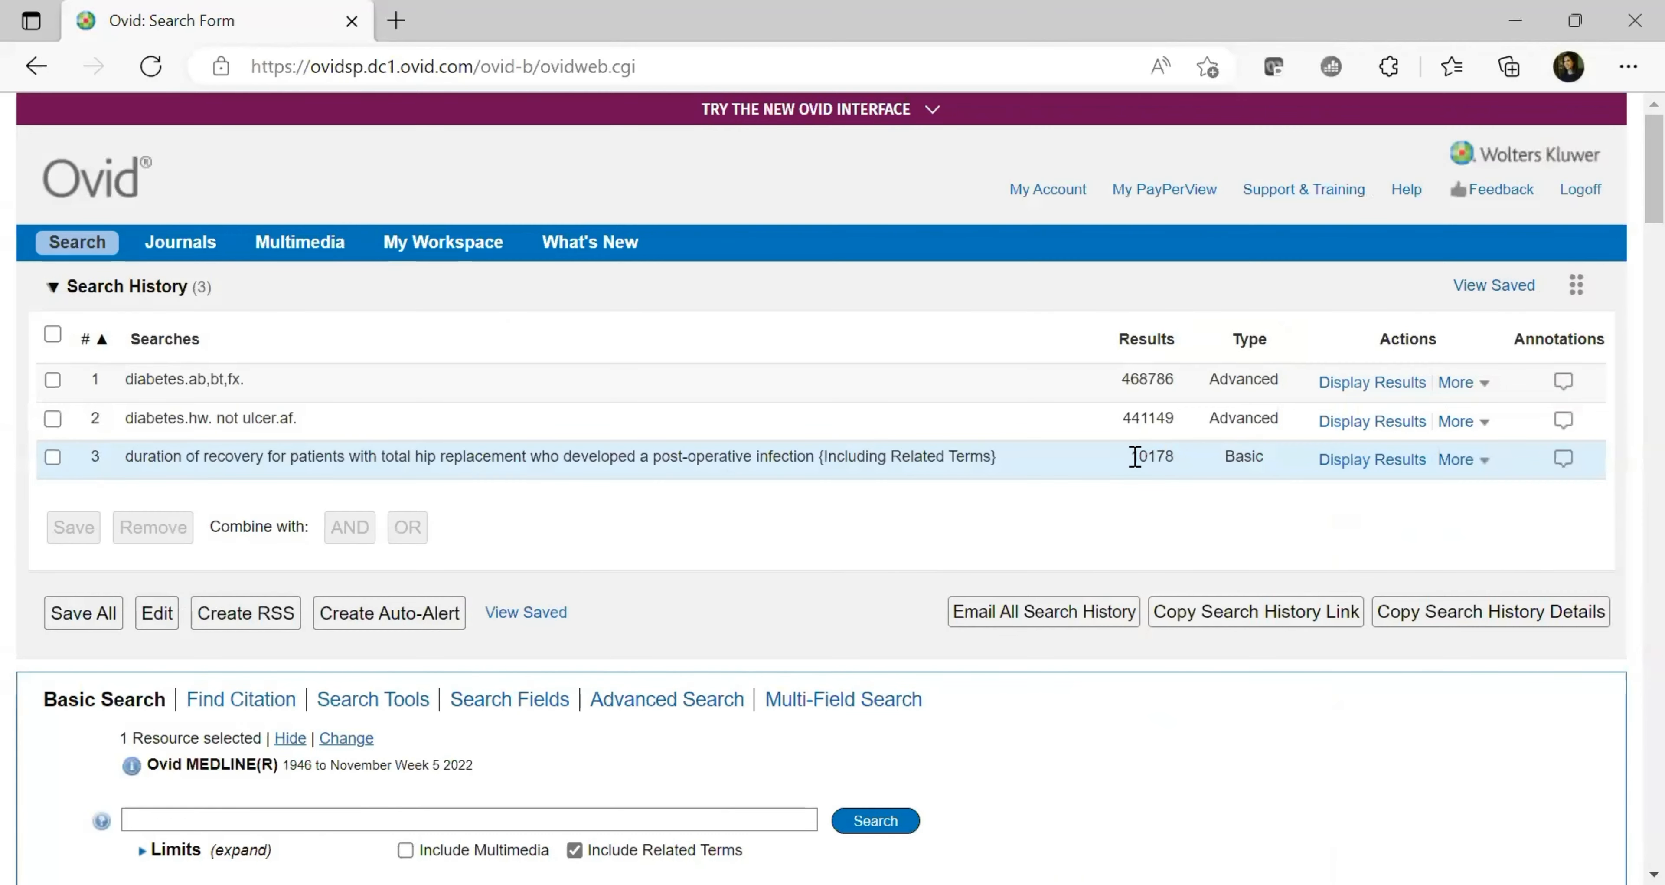
Tick row 3, the 10178-result hip replacement search, in the search history
double_click(1135, 456)
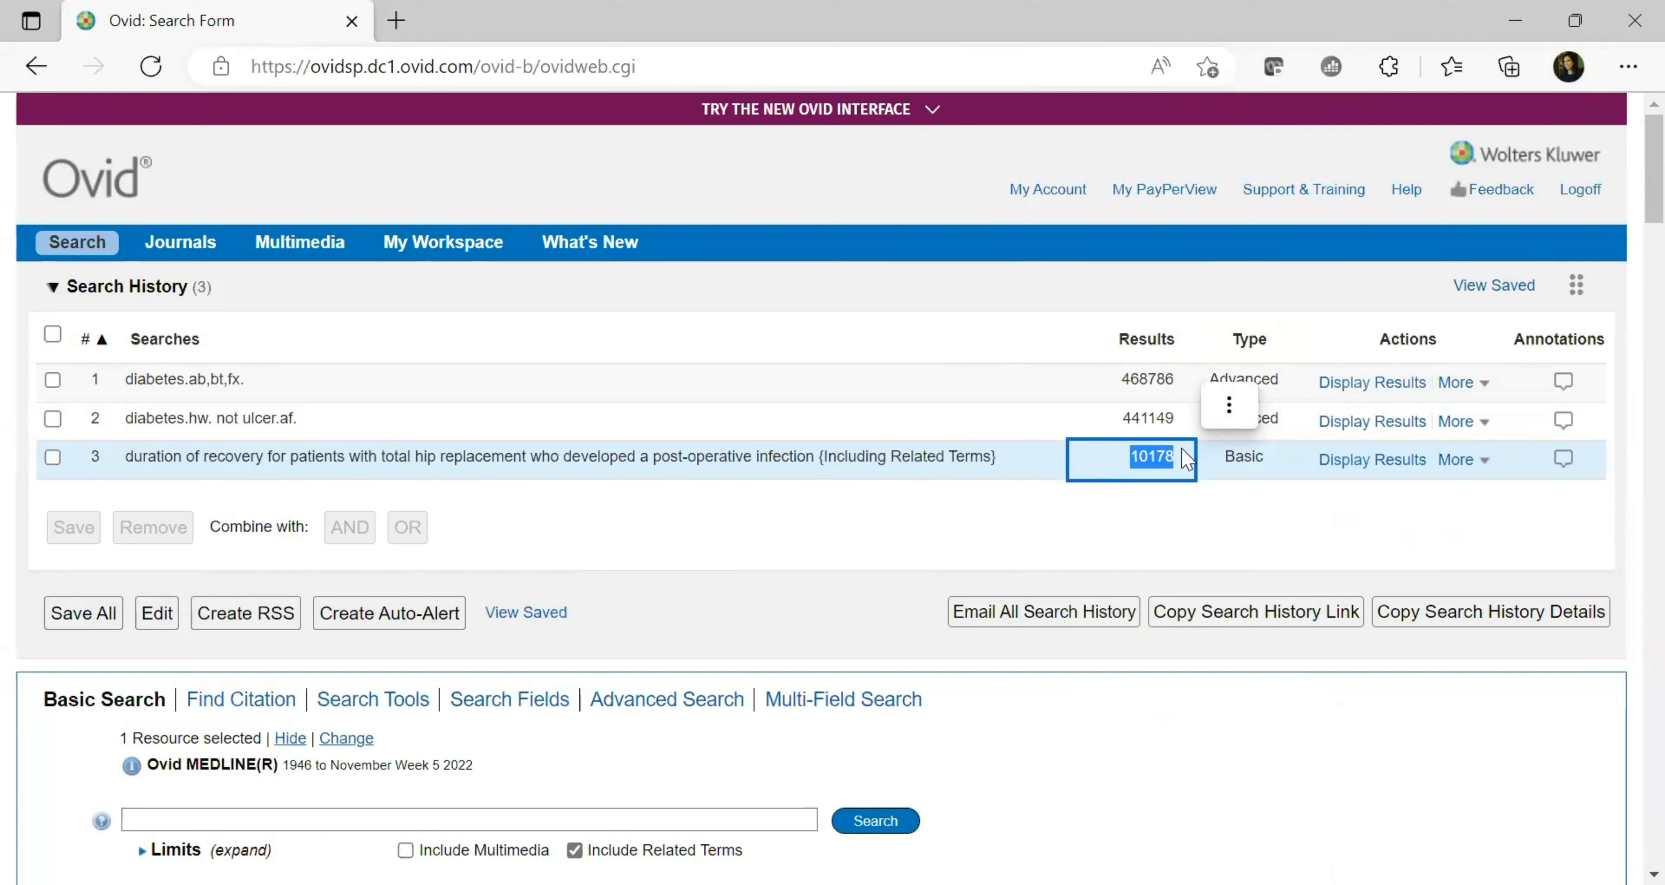
click(1022, 507)
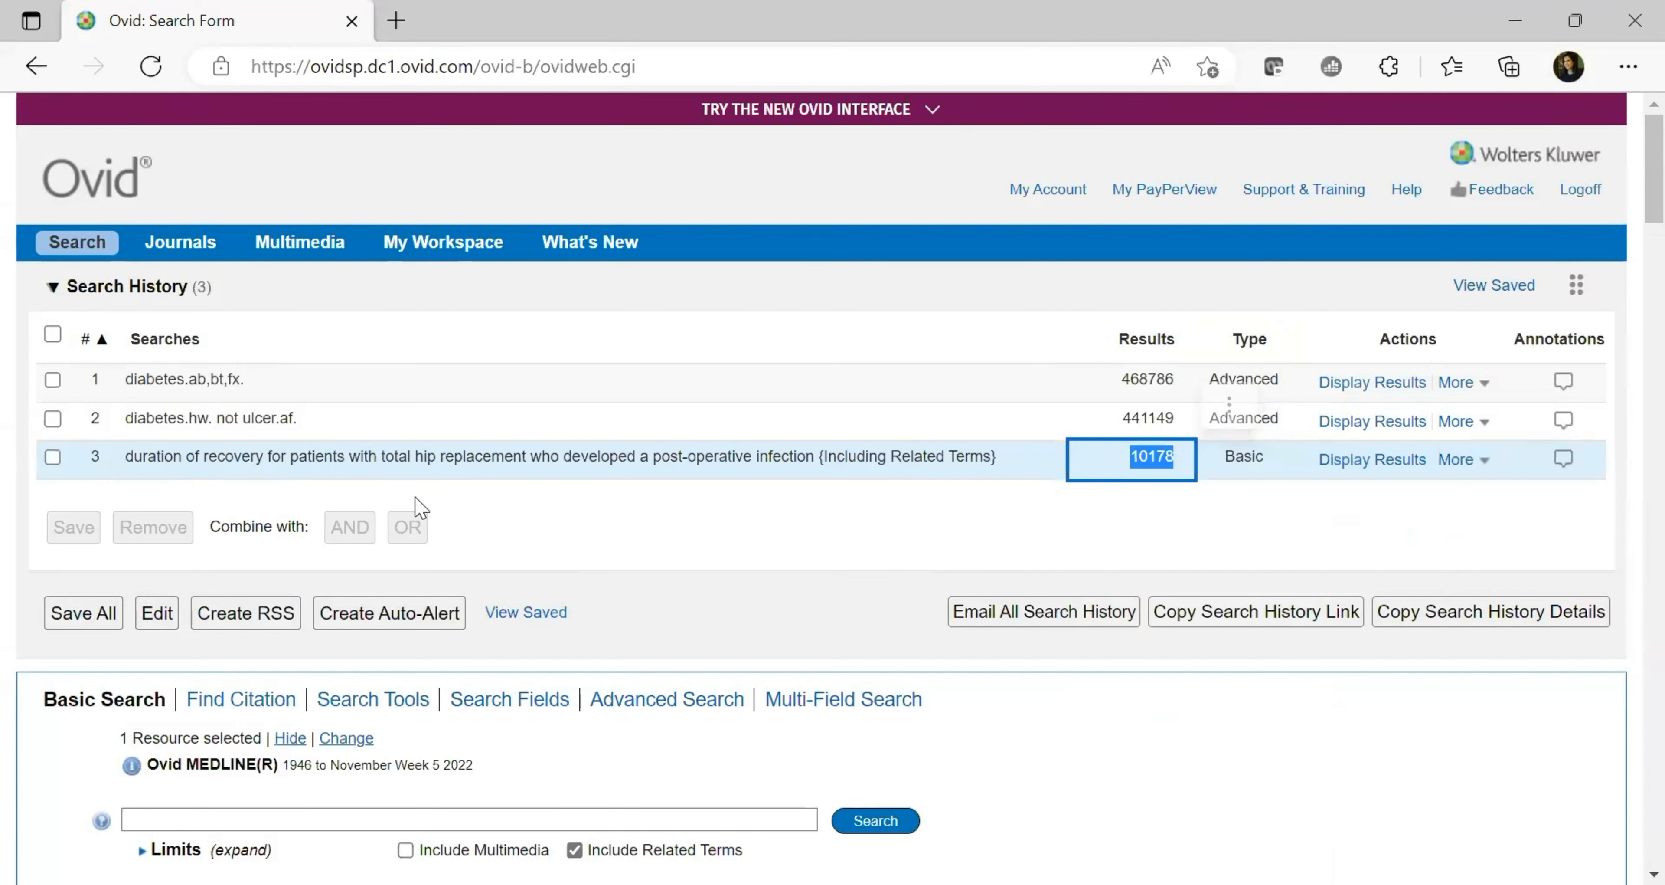
click(54, 460)
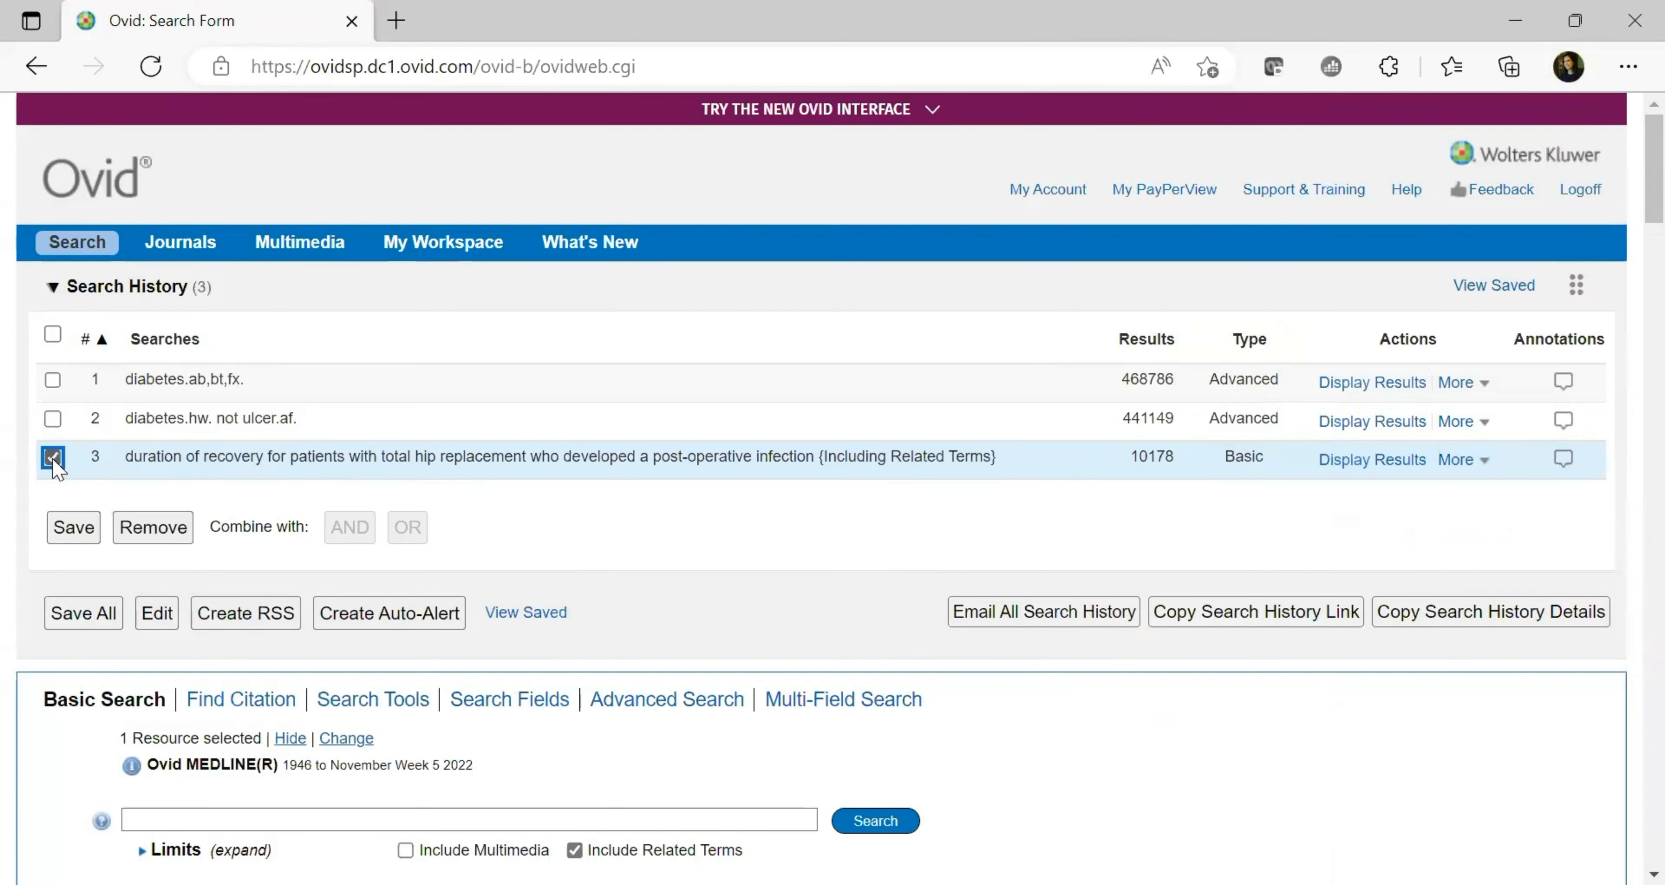
click(1480, 382)
click(1597, 228)
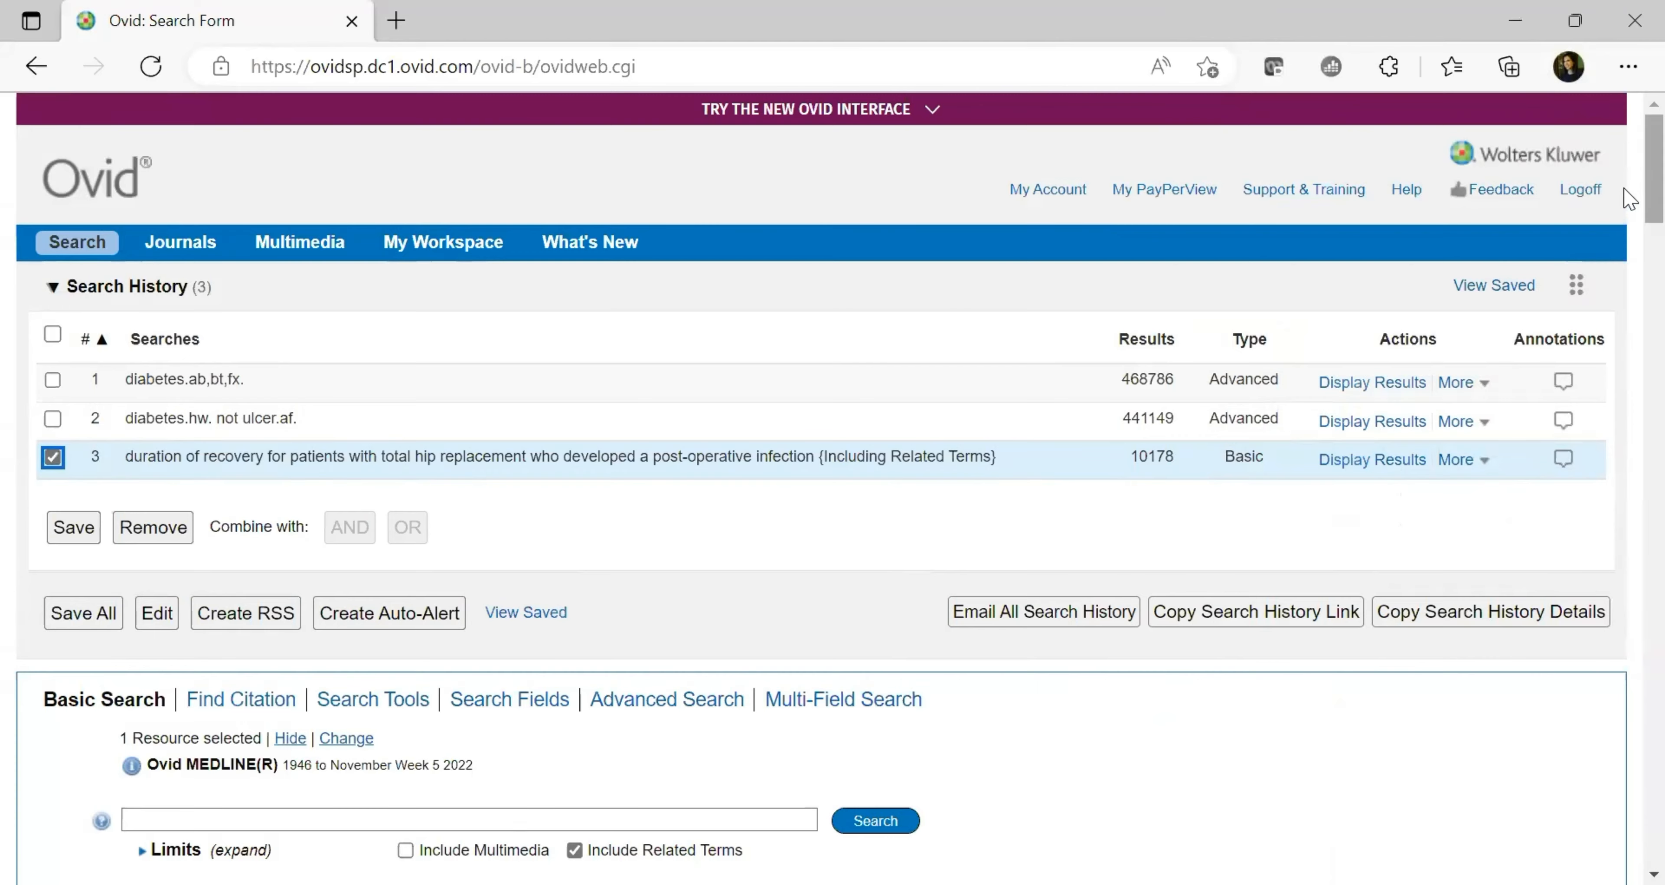
scroll(1626, 223, down, 3)
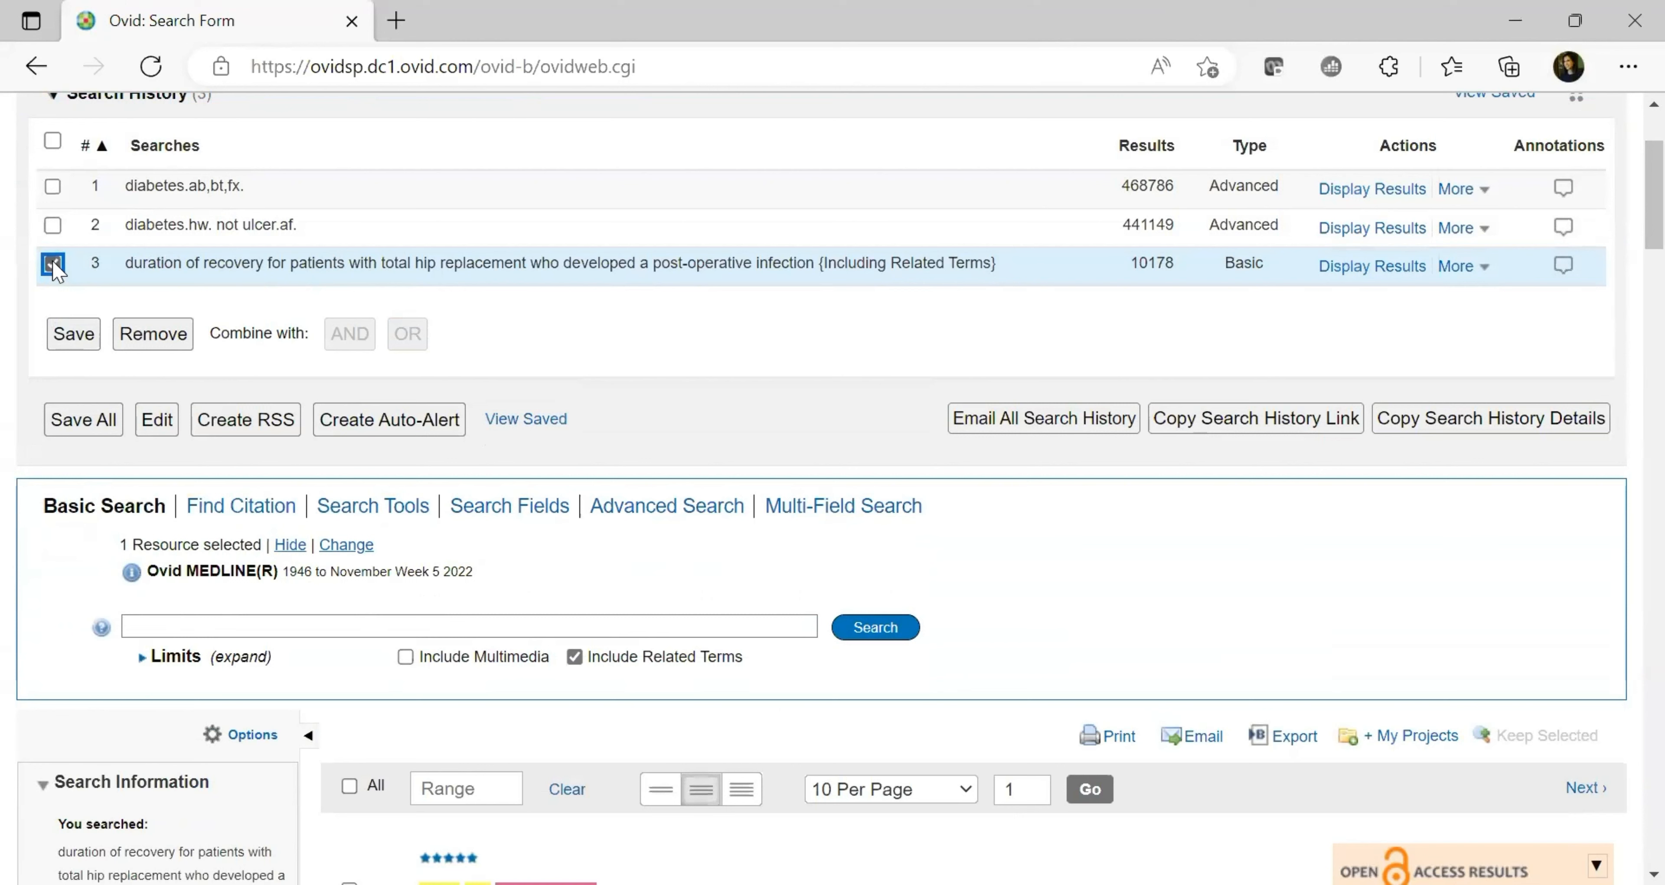
Expand Limits under the search box and go to the Additional Limits page
click(146, 661)
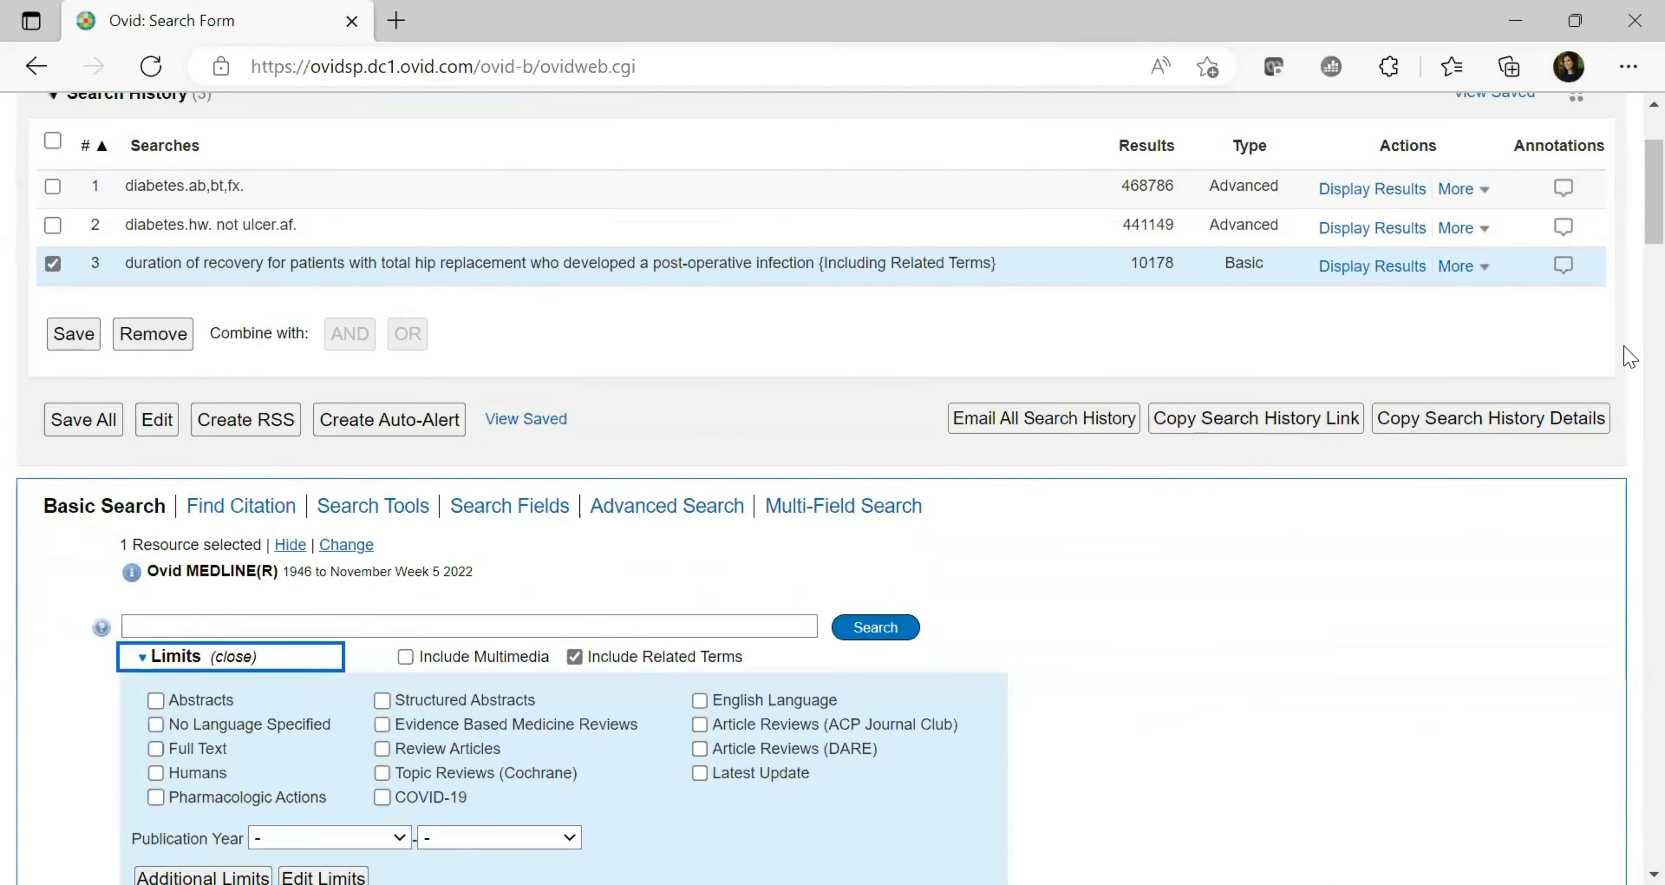
scroll(1629, 246, down, 2)
scroll(1629, 249, down, 1)
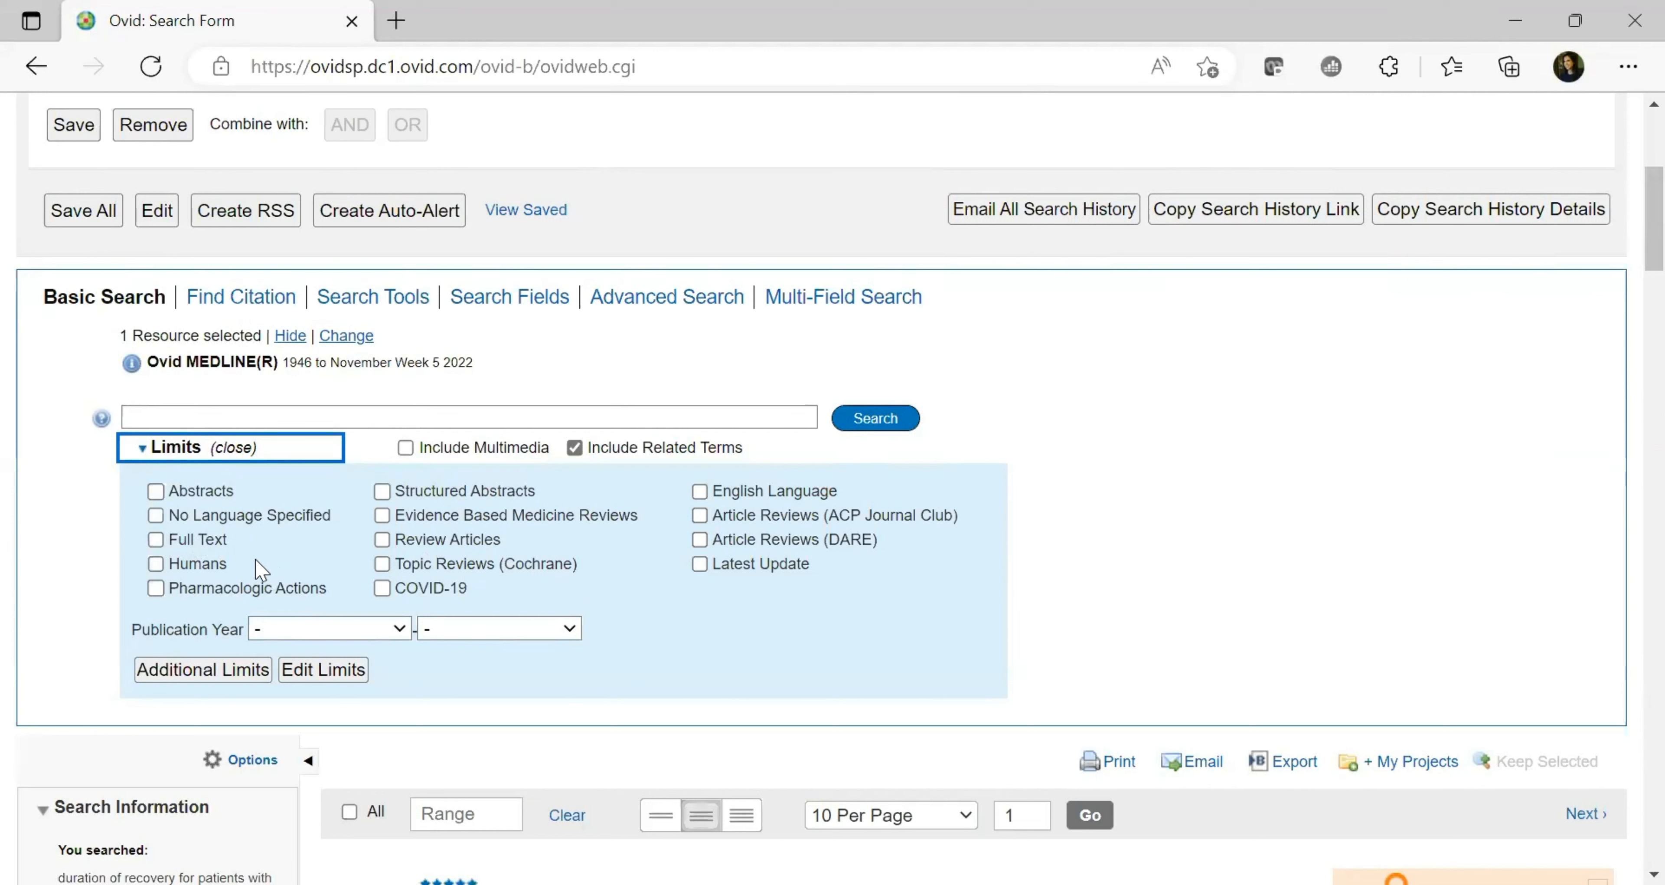
click(206, 673)
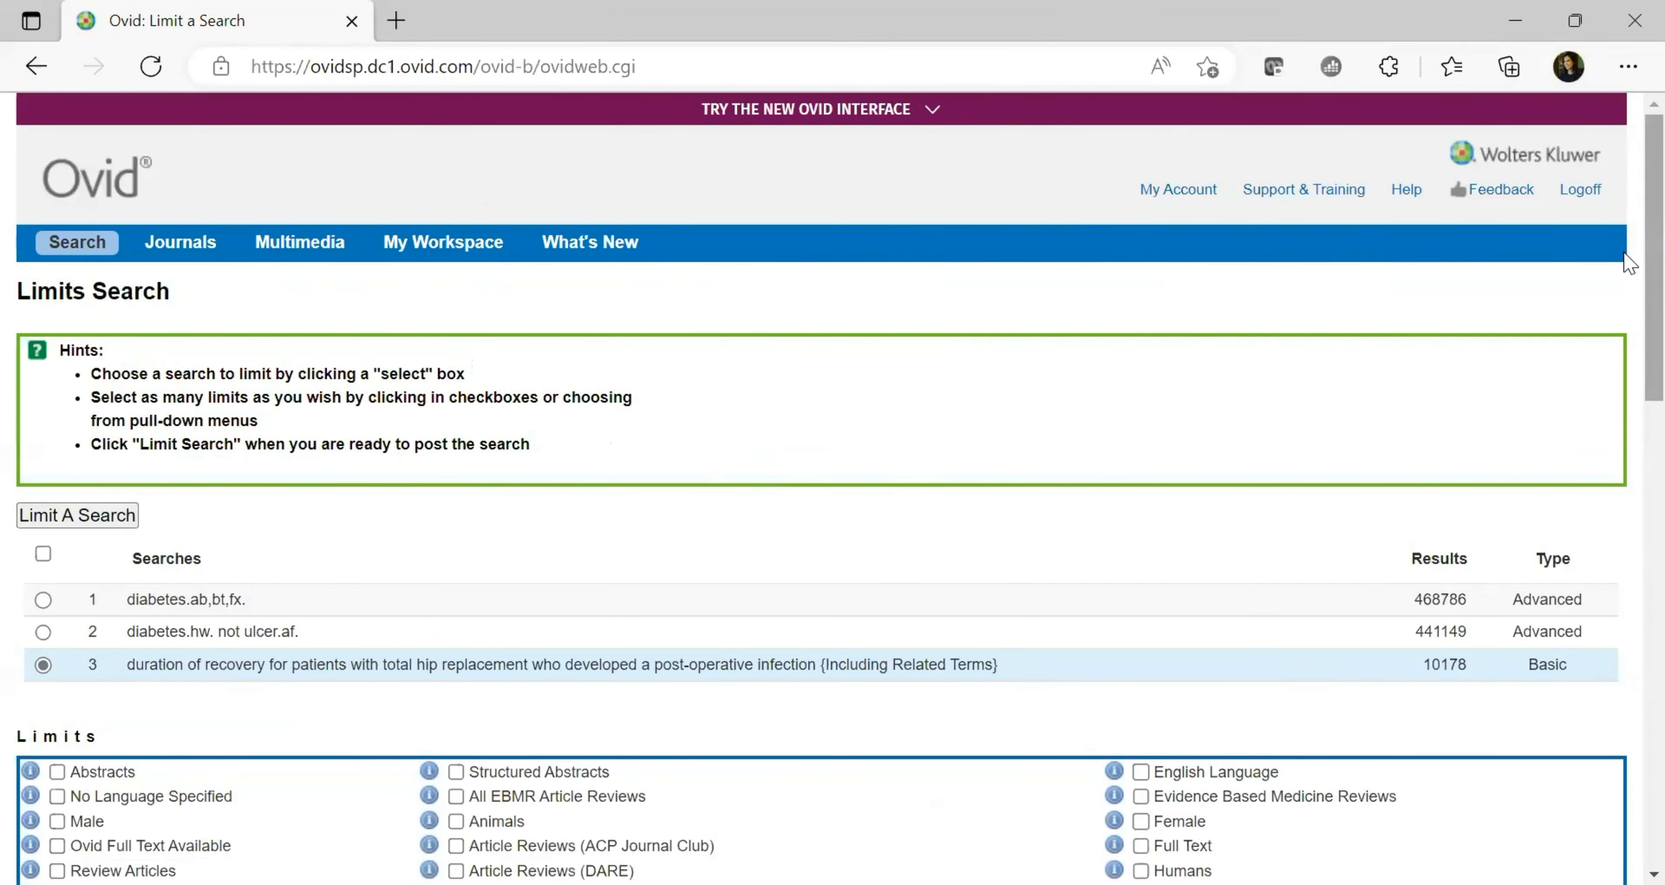
Scroll the Limits page and browse the Clinical Queries list from Reviews to Costs
scroll(1623, 388, down, 5)
scroll(1625, 404, down, 1)
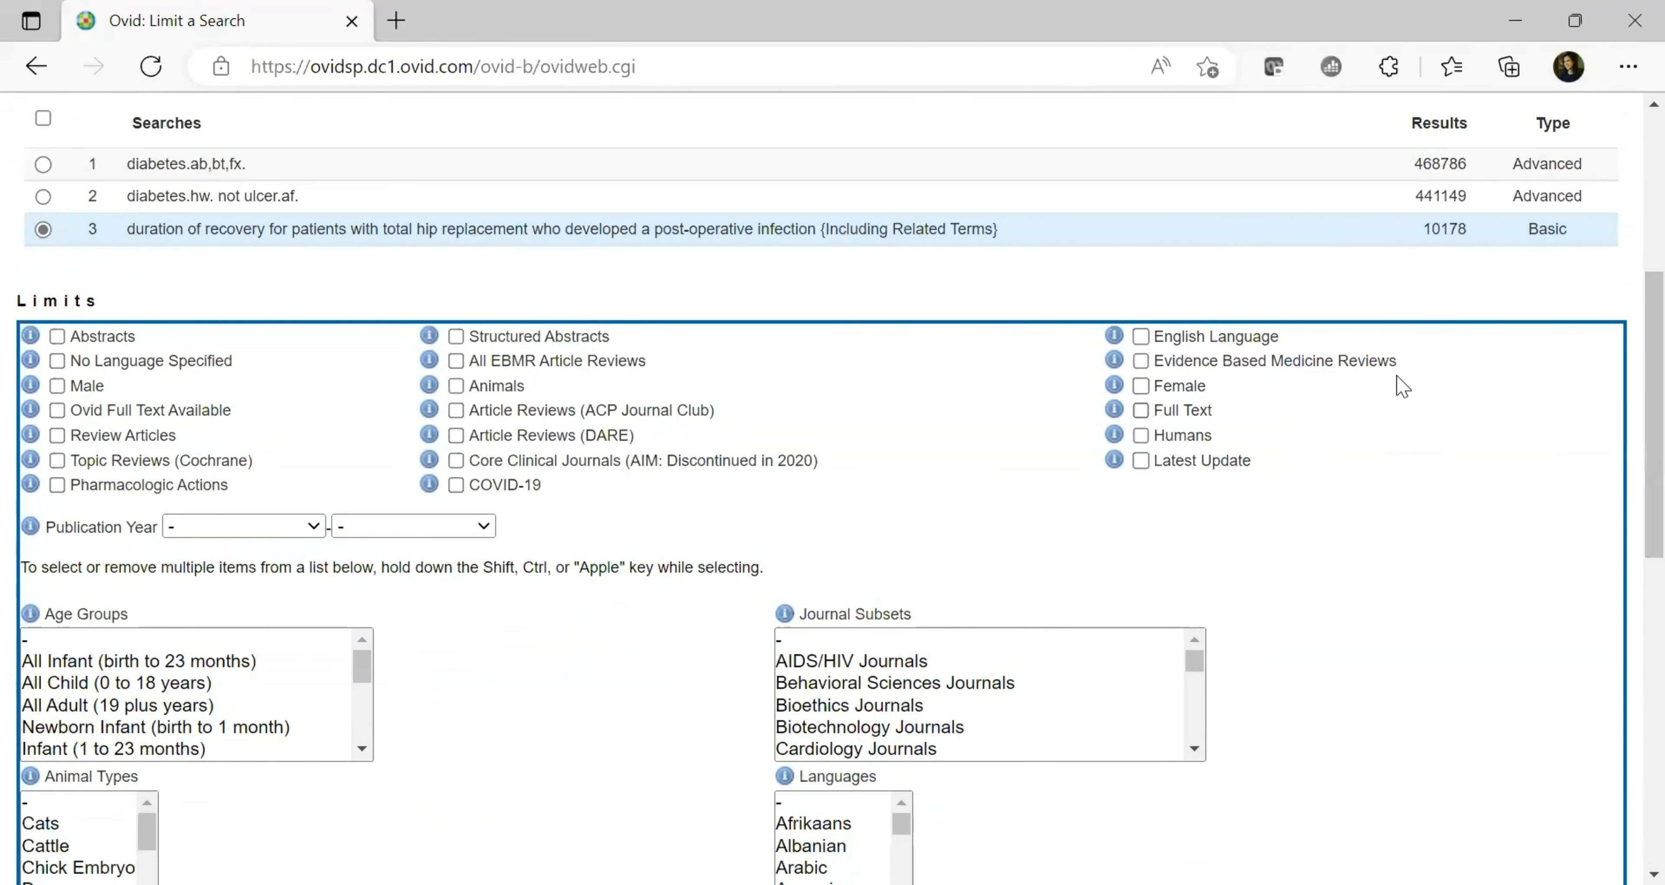
scroll(1629, 453, down, 5)
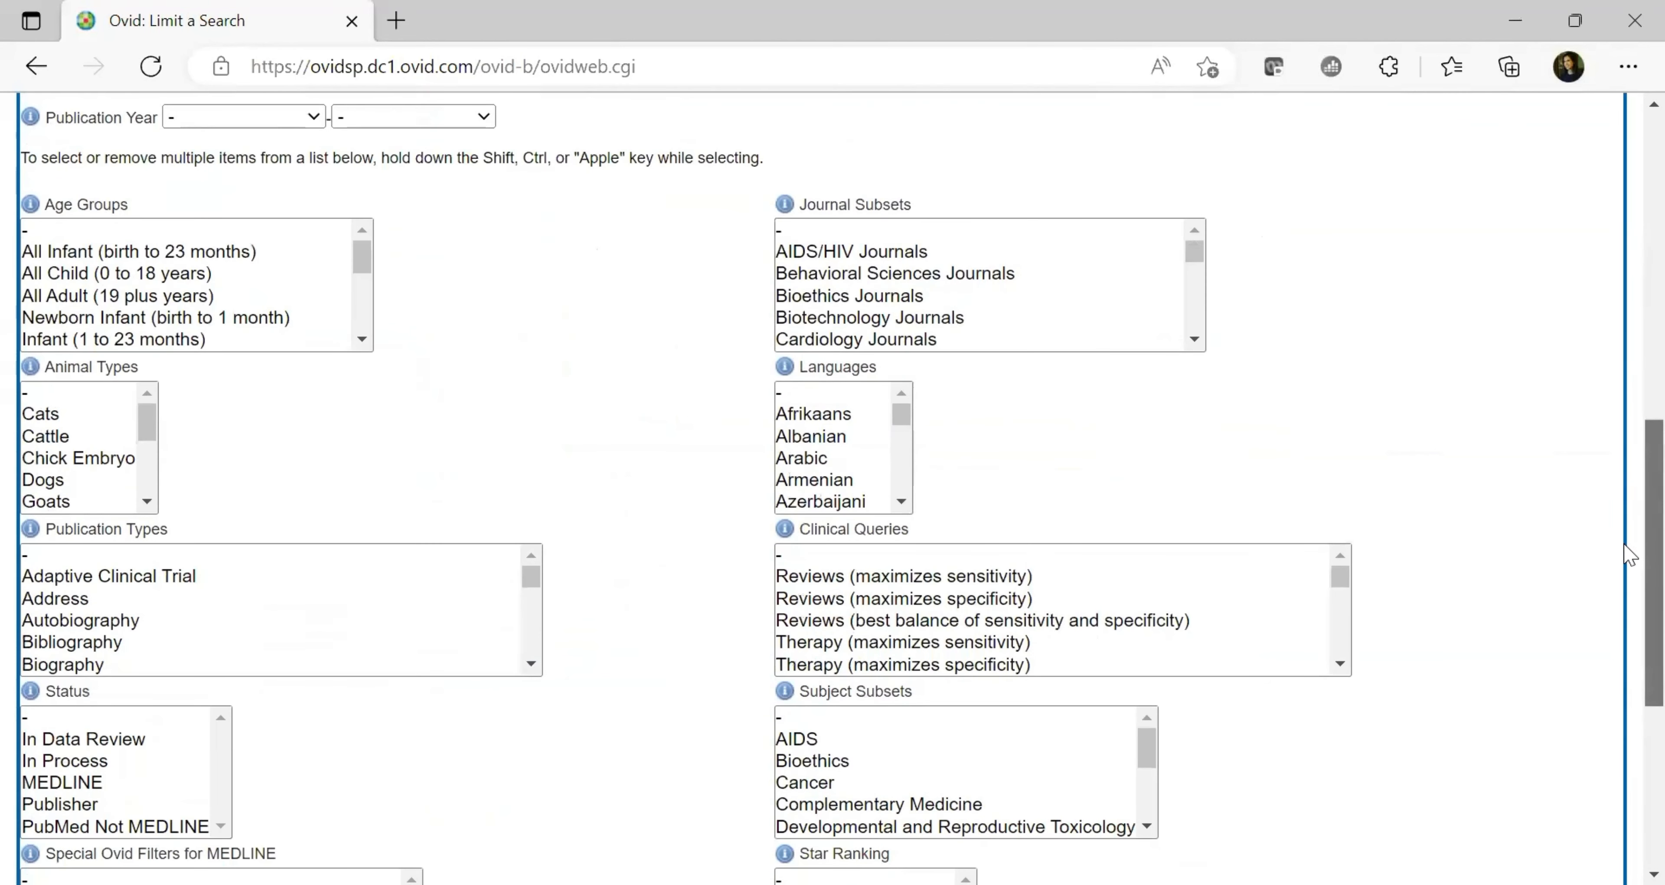
click(1341, 664)
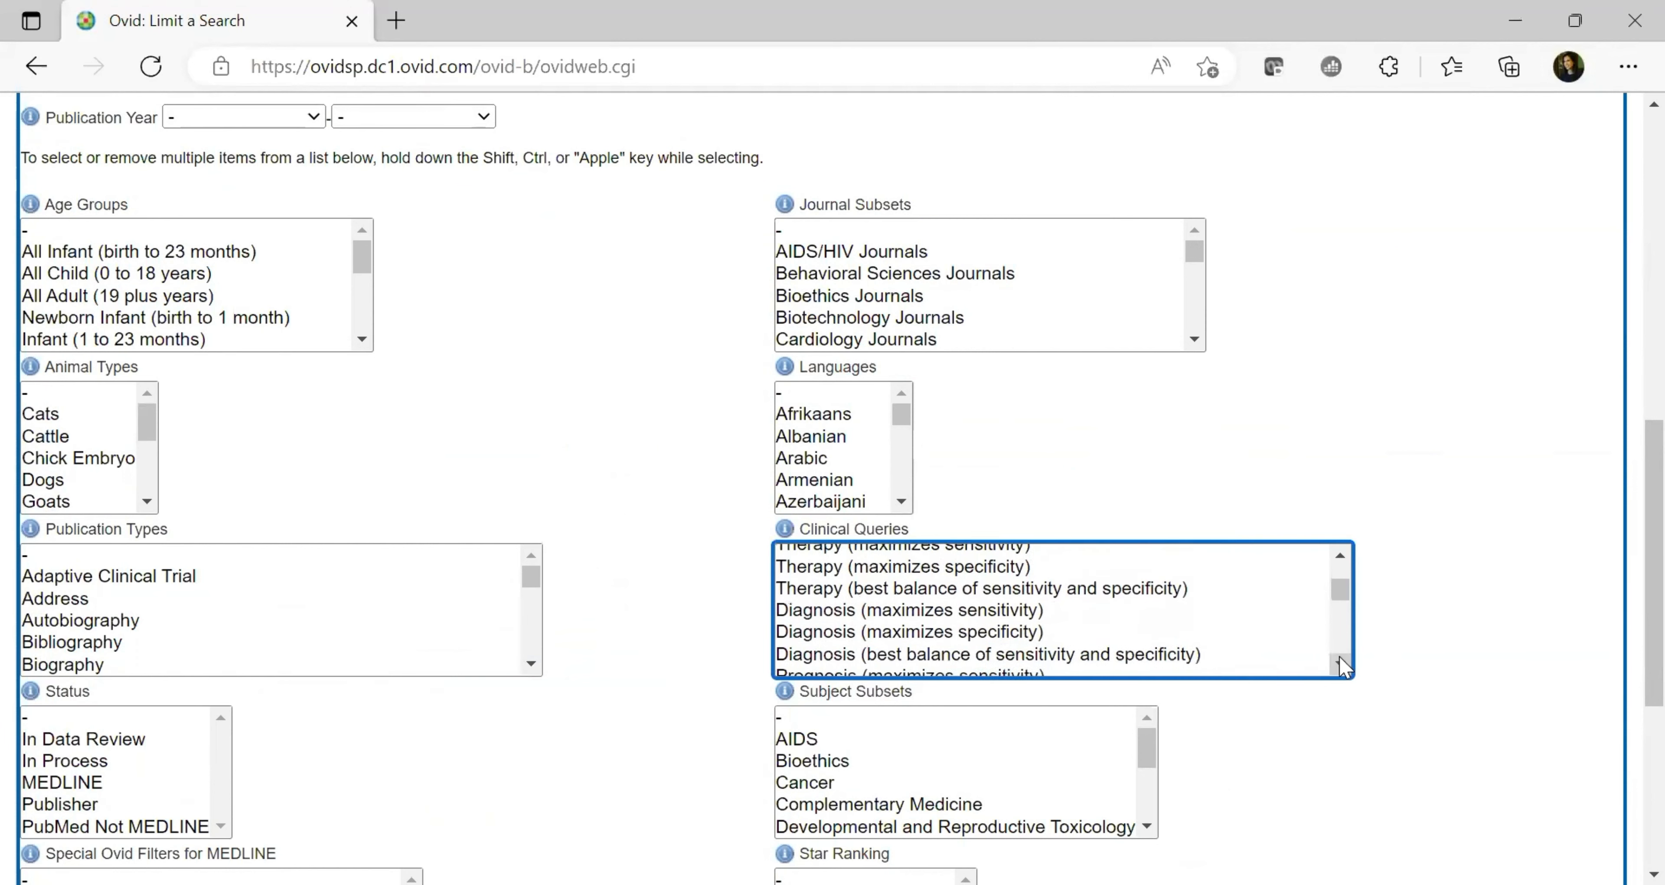
click(1342, 664)
click(1341, 664)
click(1341, 664)
click(1341, 664)
click(1341, 664)
click(1341, 664)
click(1341, 664)
click(1341, 664)
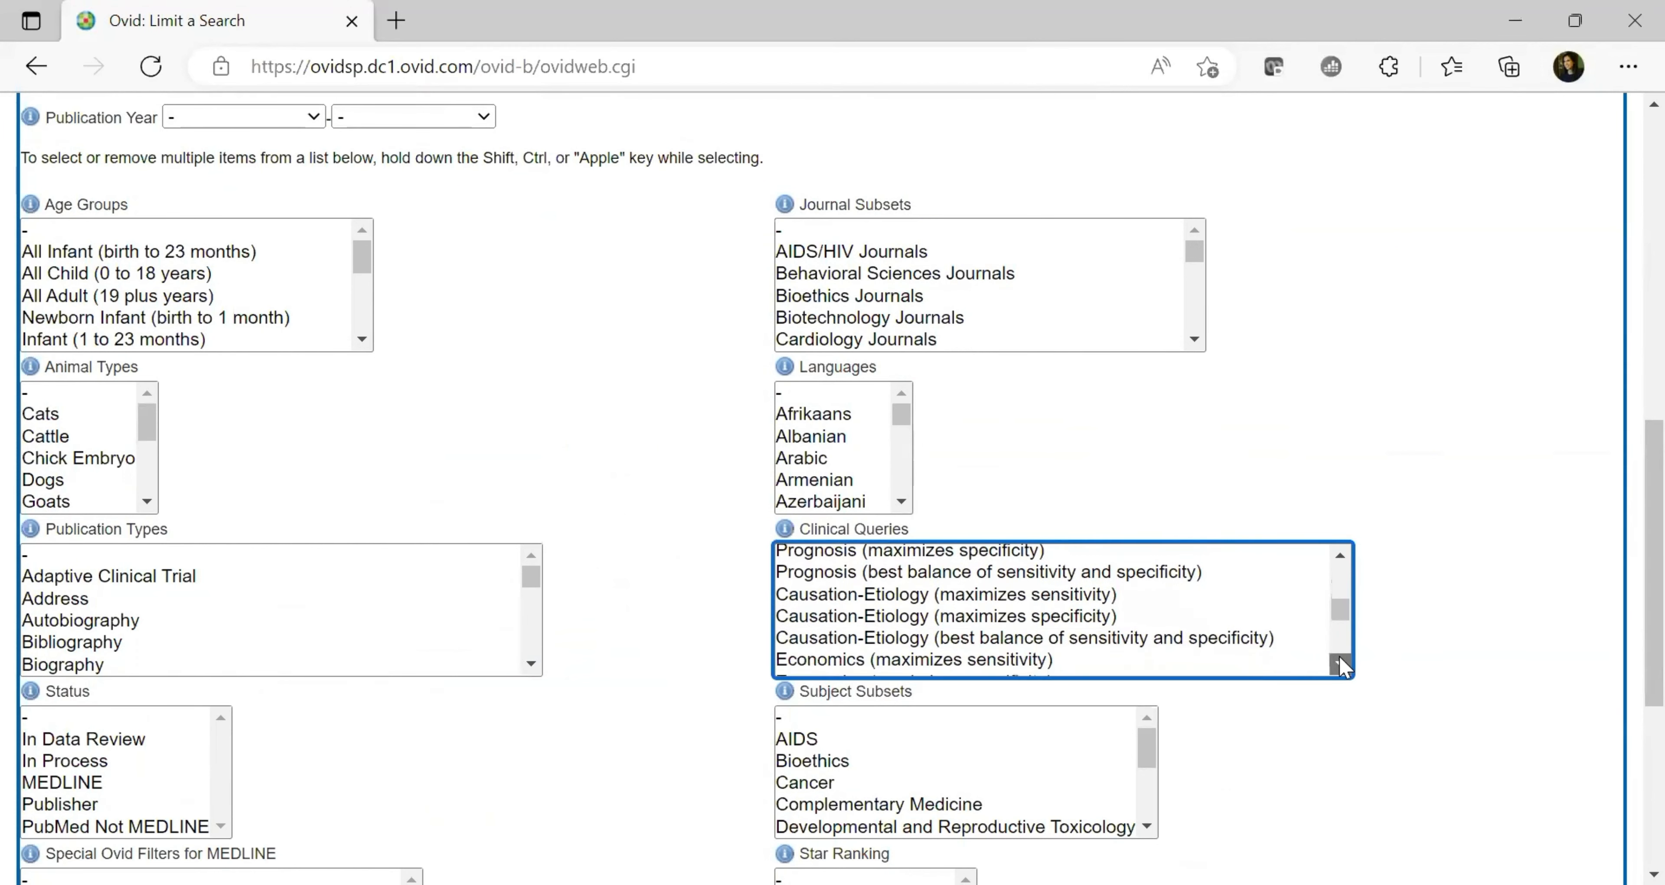
click(1341, 664)
click(1341, 664)
click(1341, 664)
click(1341, 664)
click(1342, 664)
click(1341, 664)
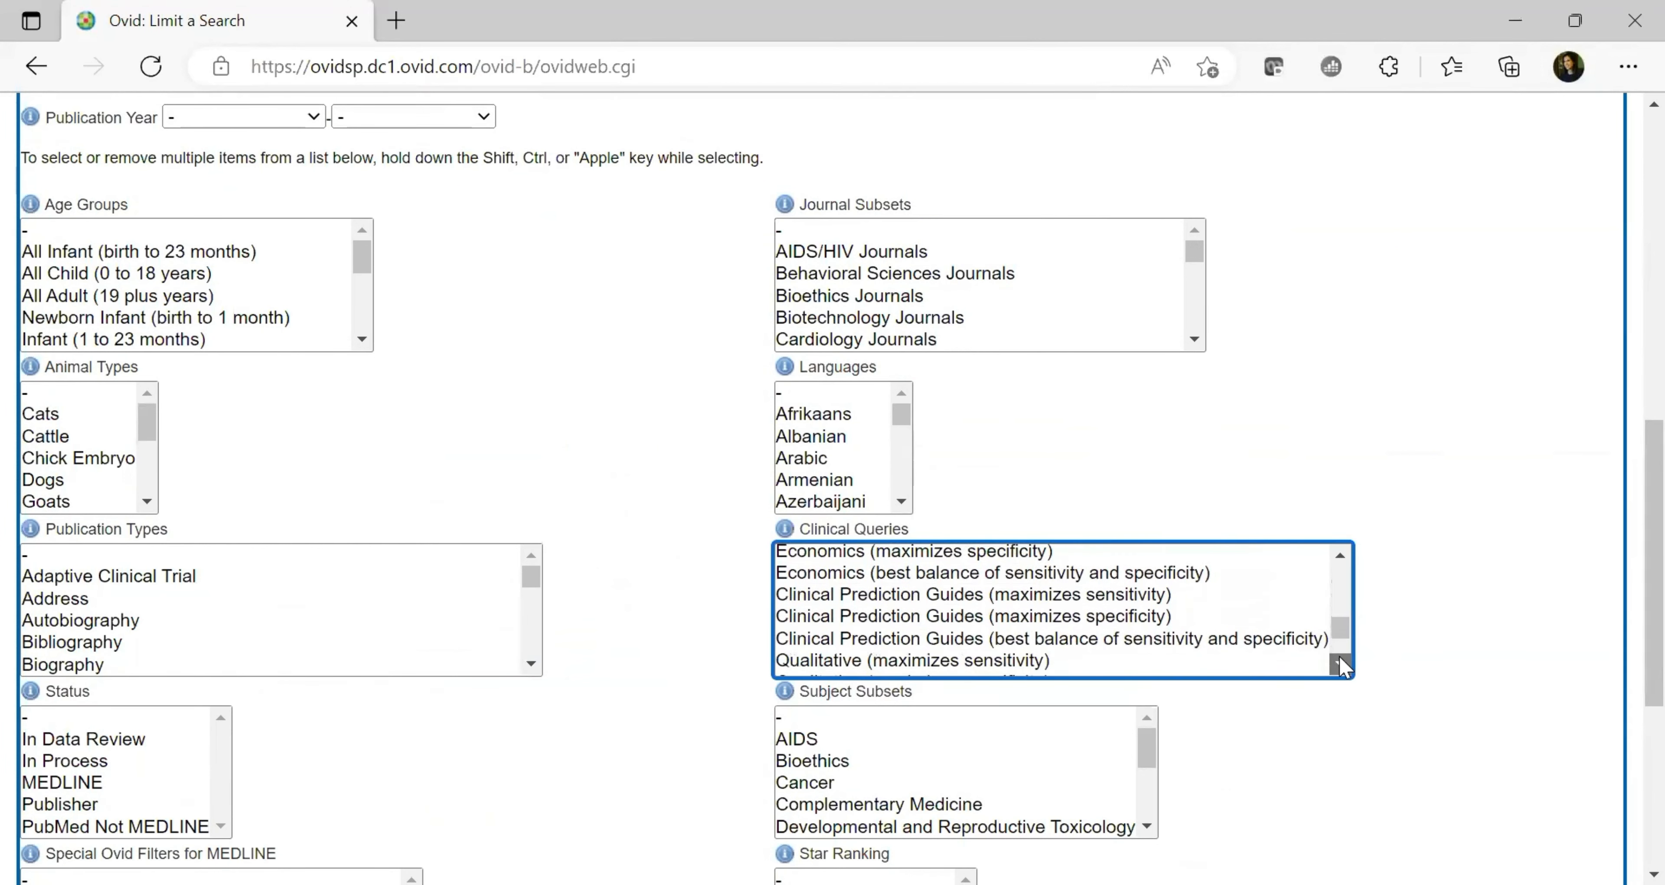
click(1341, 664)
click(1341, 664)
click(1341, 664)
click(1341, 664)
click(1341, 664)
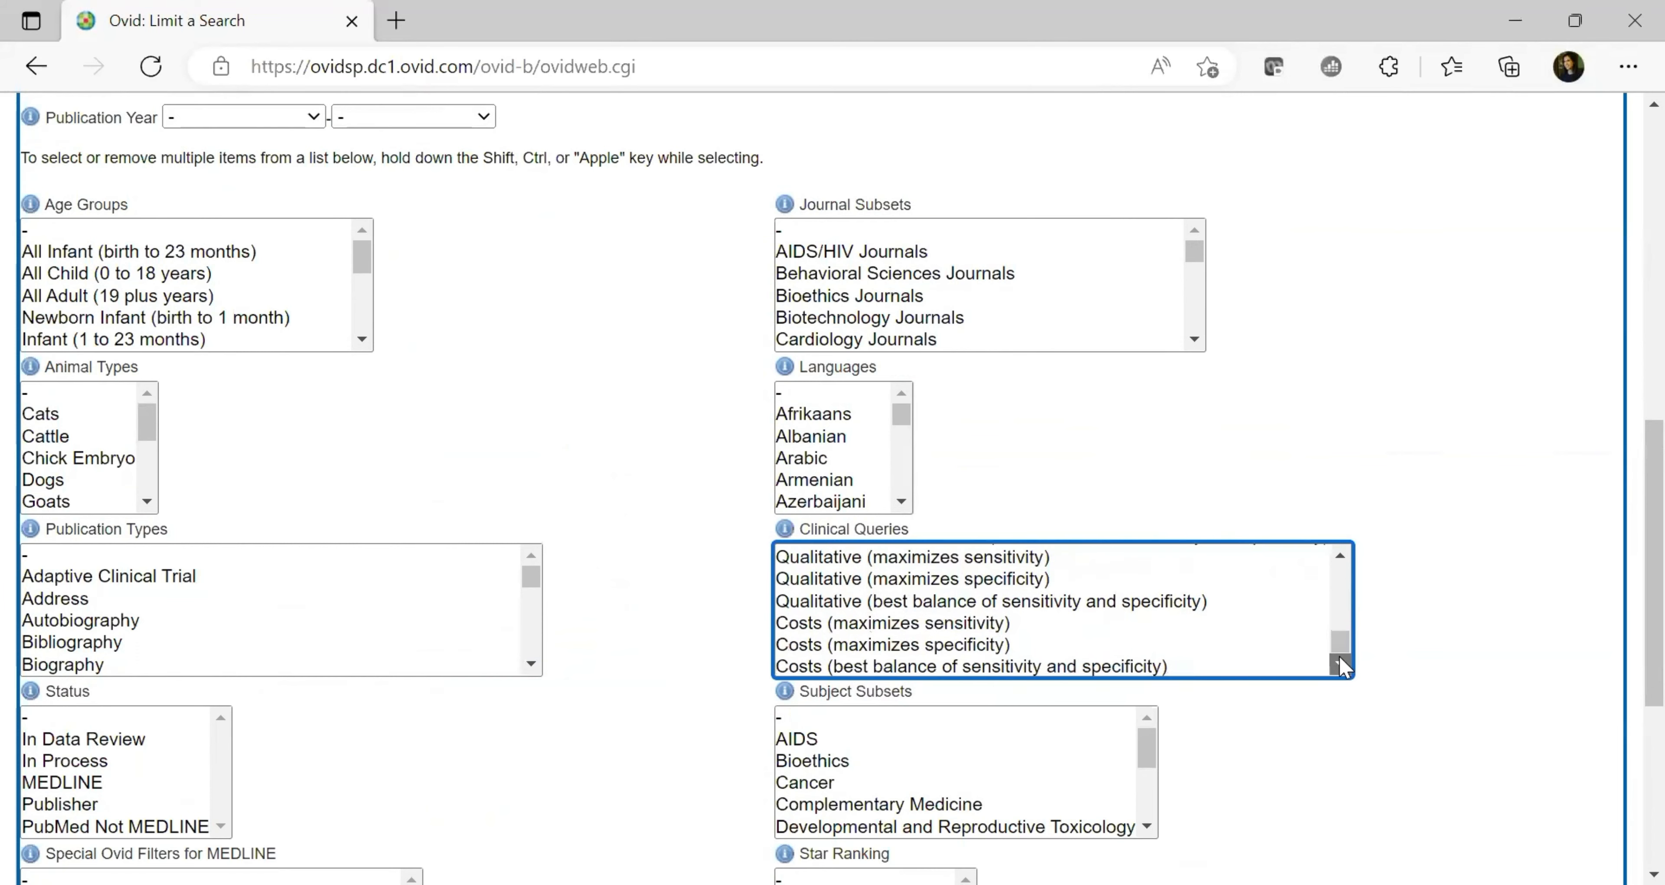
click(1341, 664)
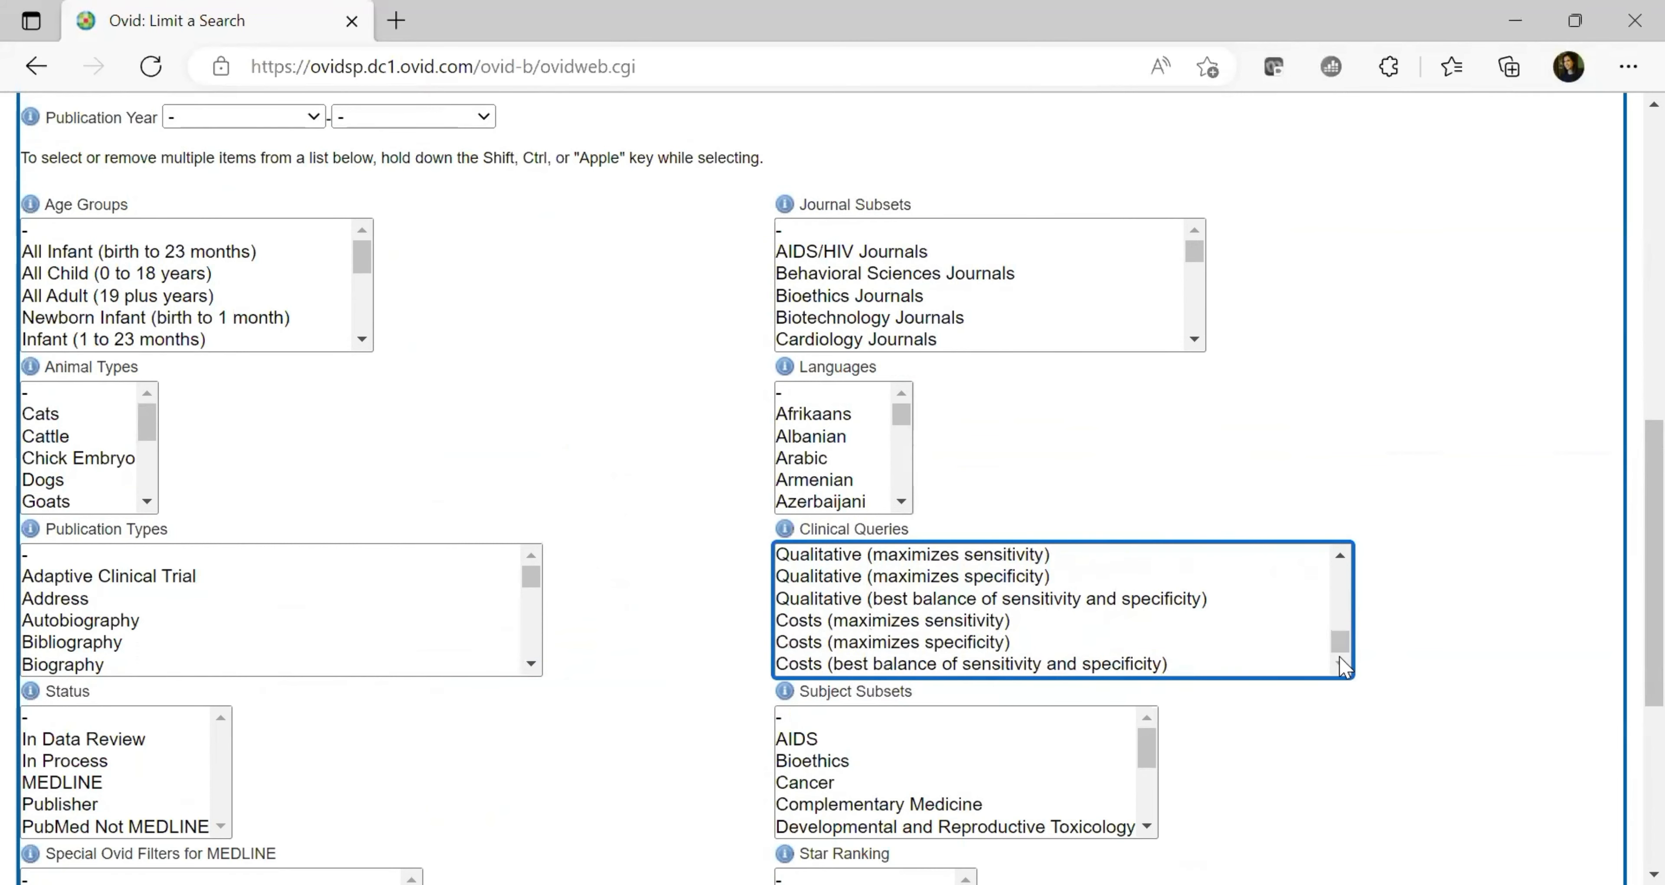
scroll(1628, 679, down, 3)
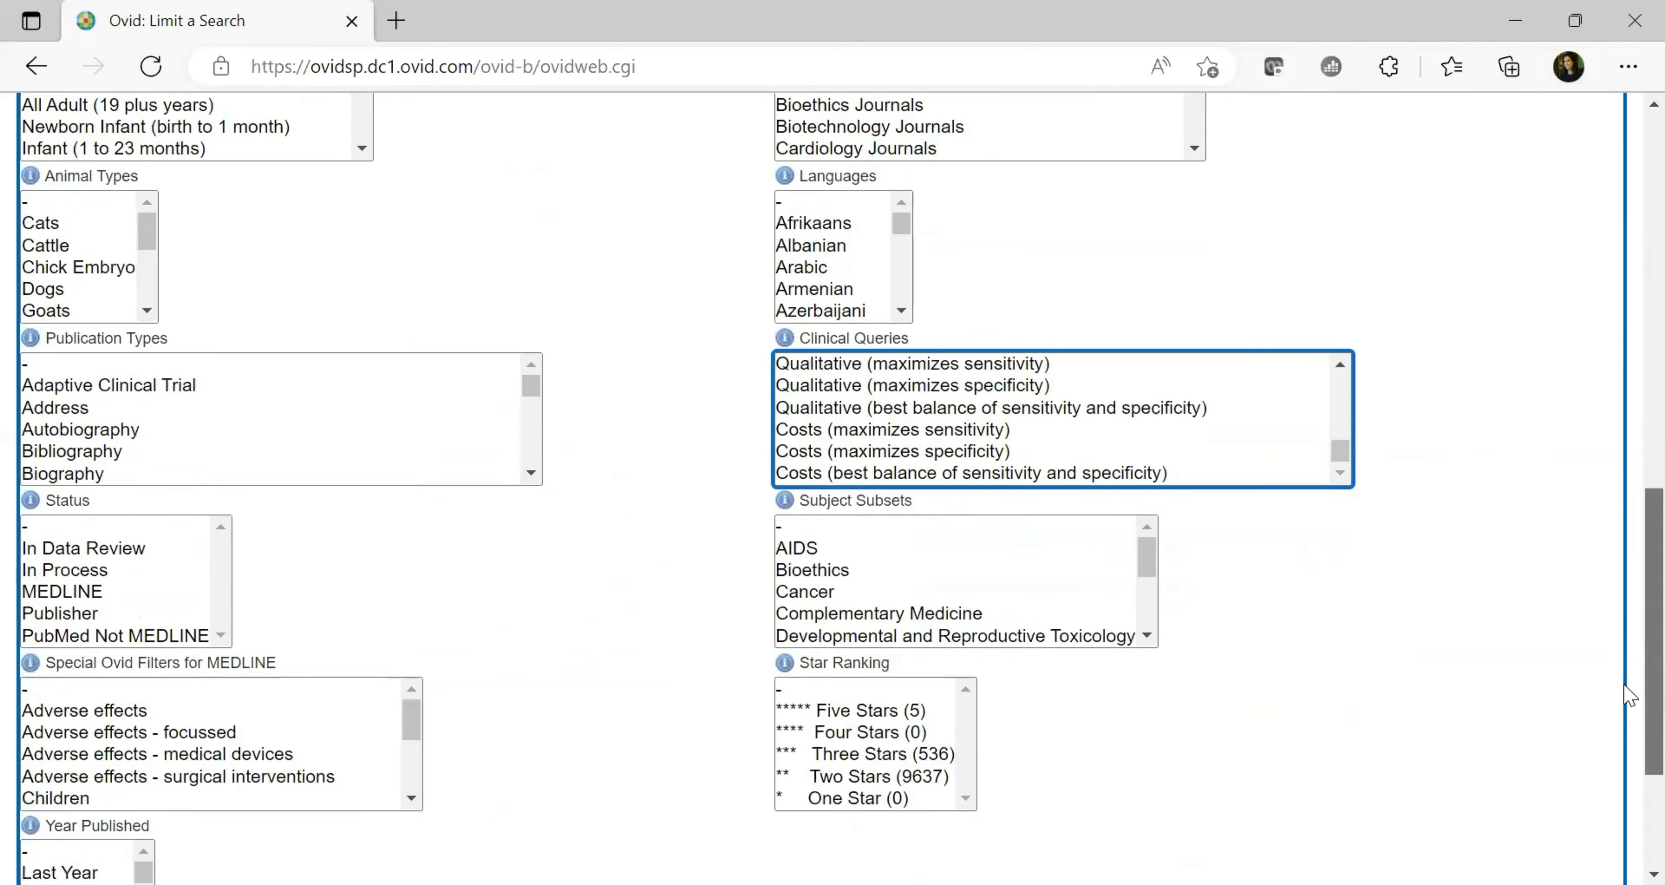
scroll(1628, 695, down, 1)
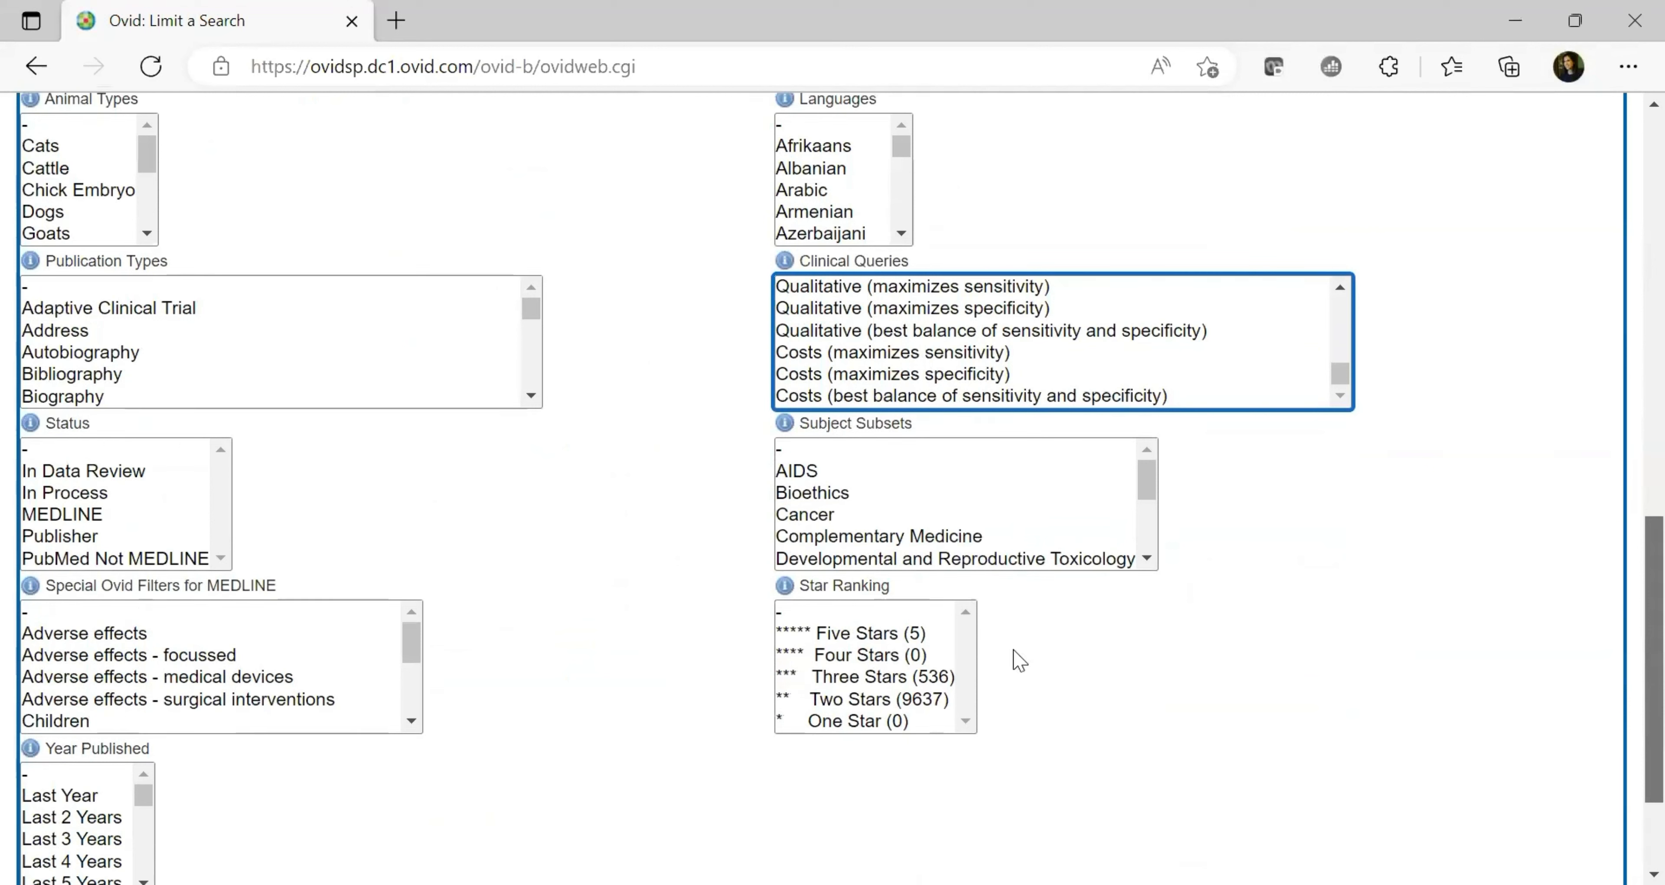
Select both Five Stars and Three Stars (536) in the Star Ranking limit
click(840, 640)
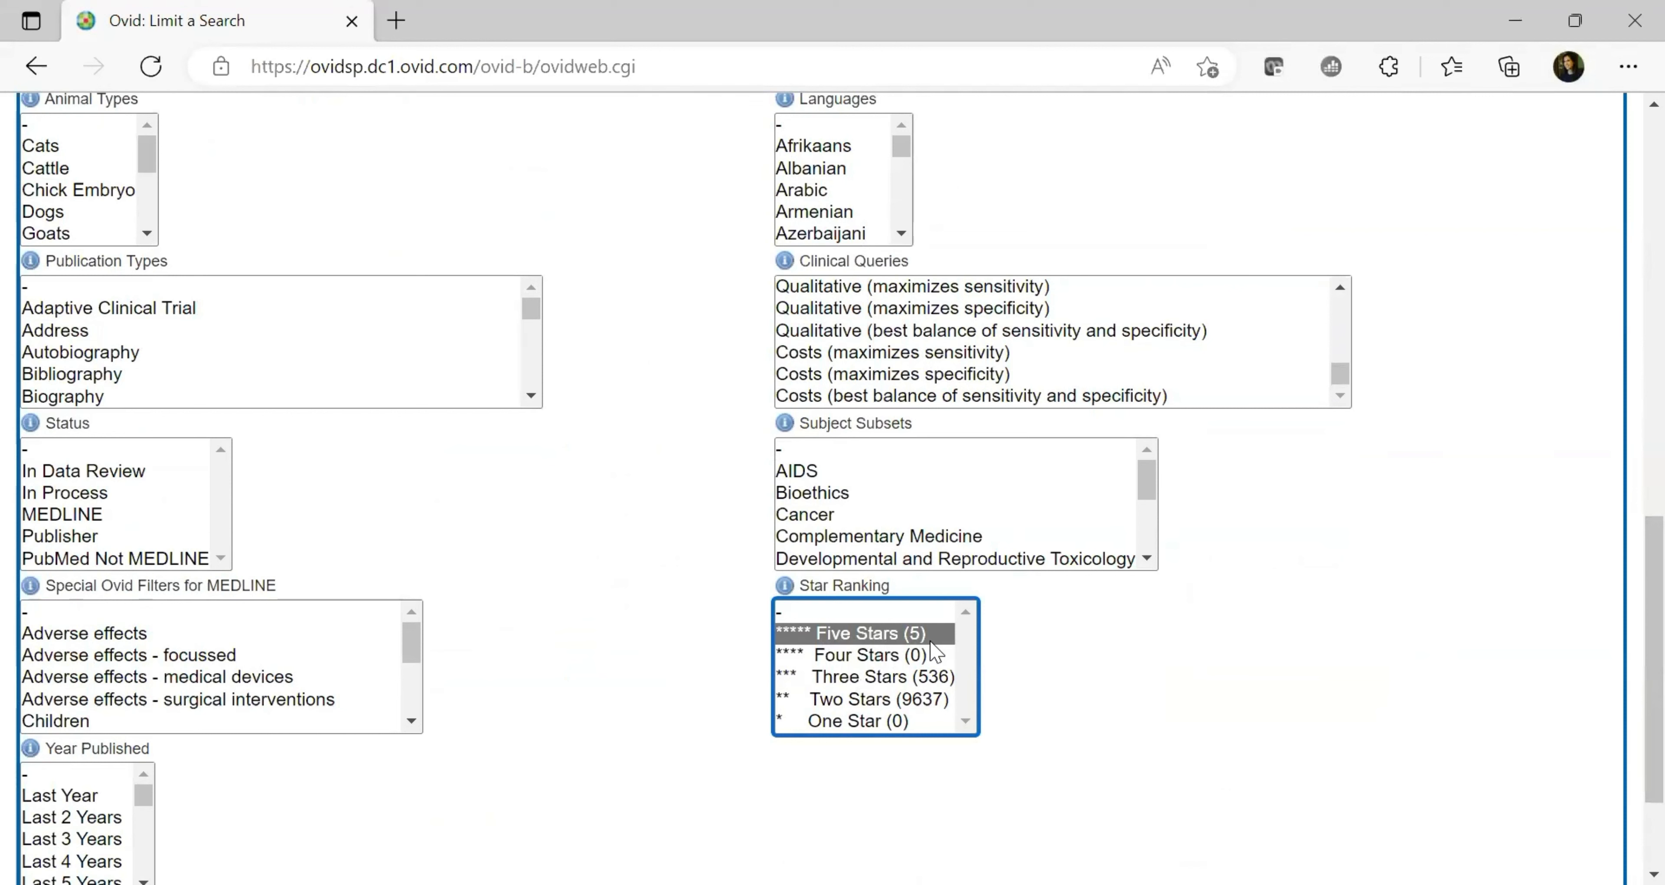
click(929, 679)
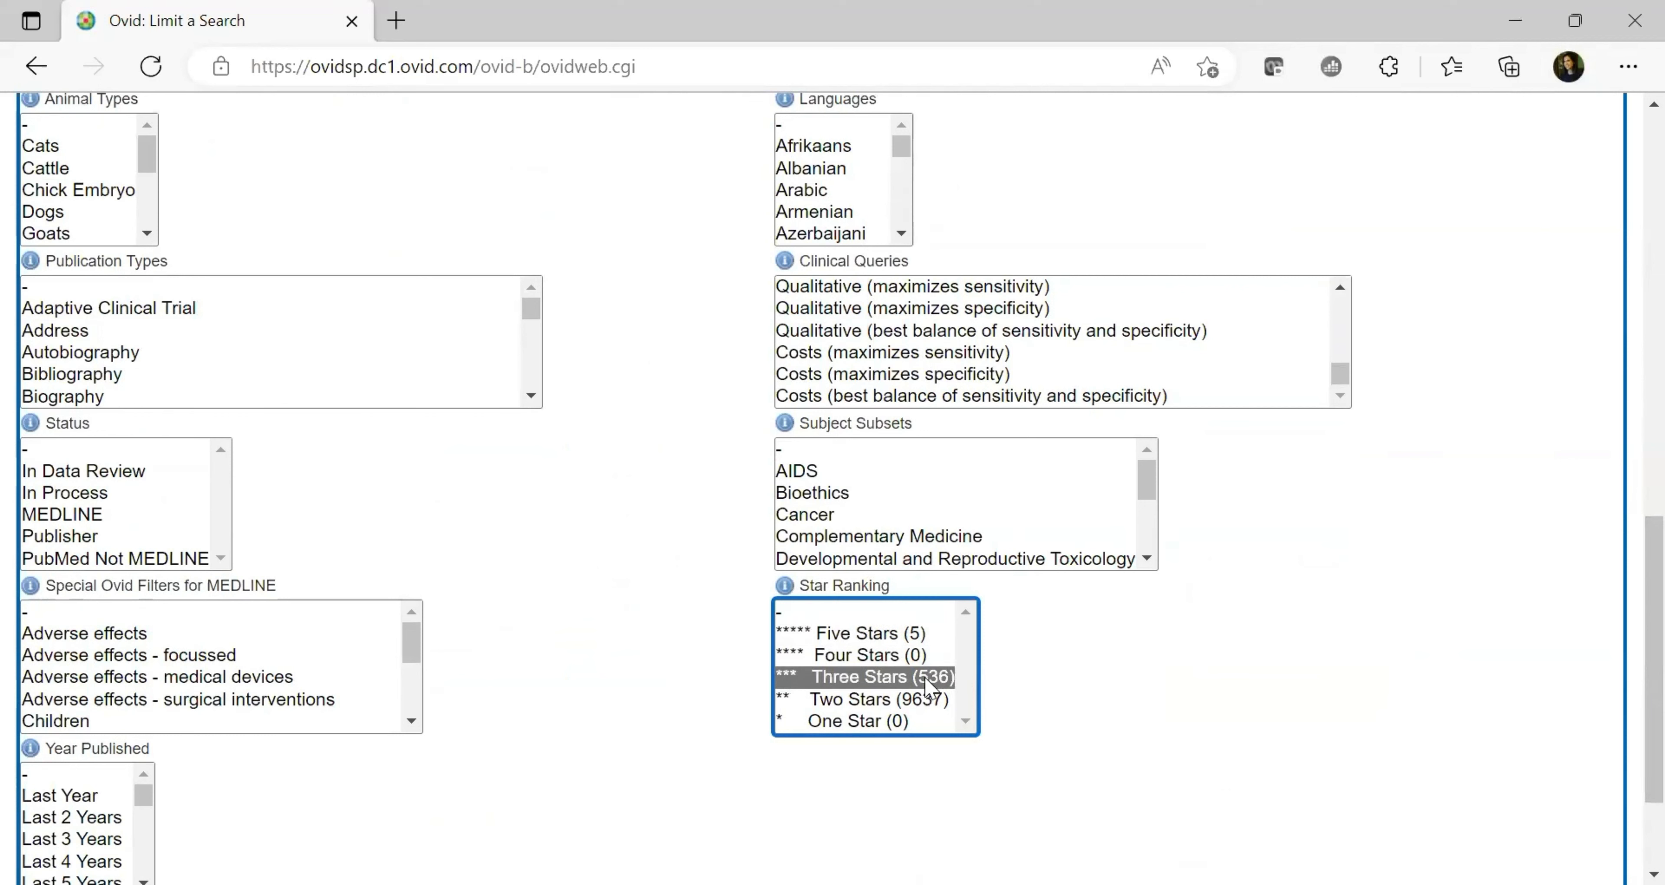
click(888, 633)
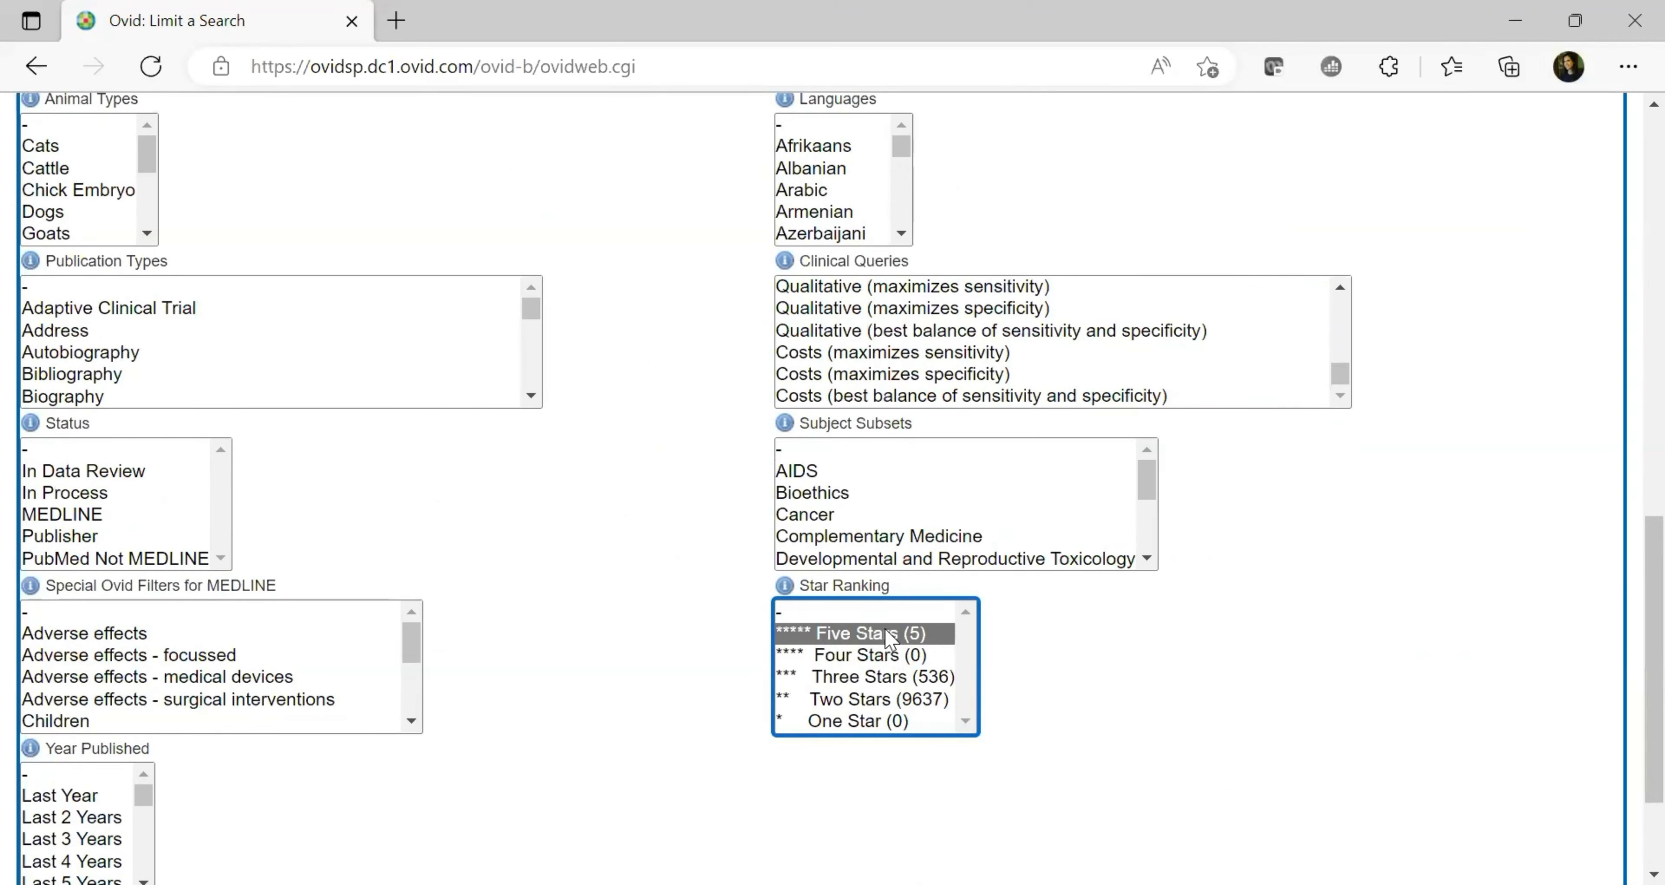
ctrl+click(876, 680)
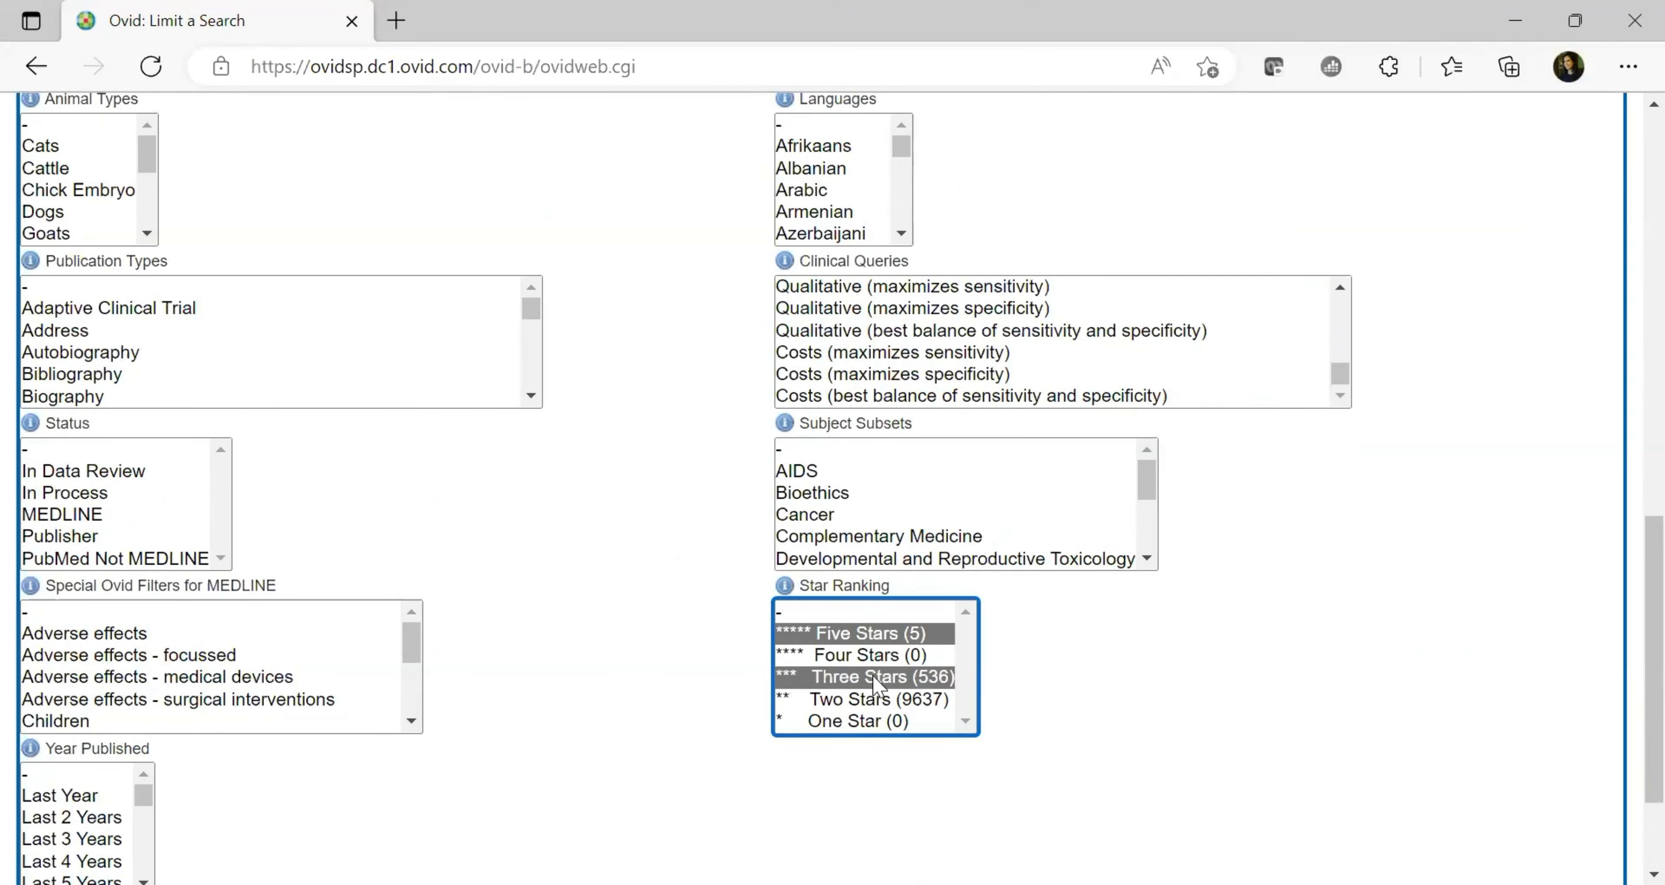
click(867, 631)
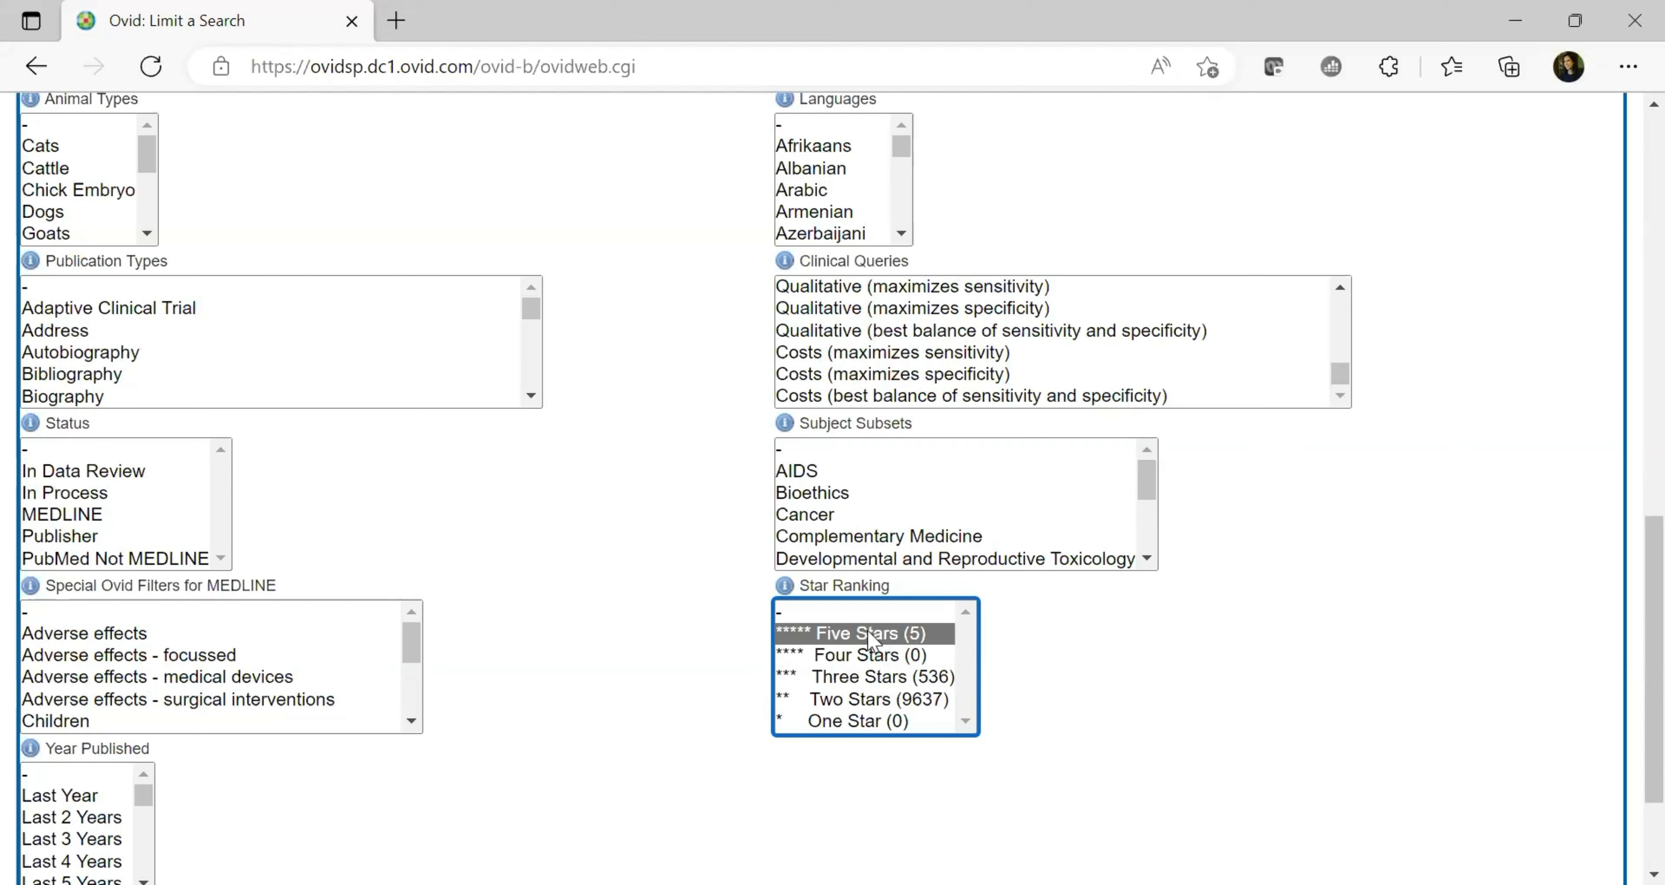
ctrl+click(864, 680)
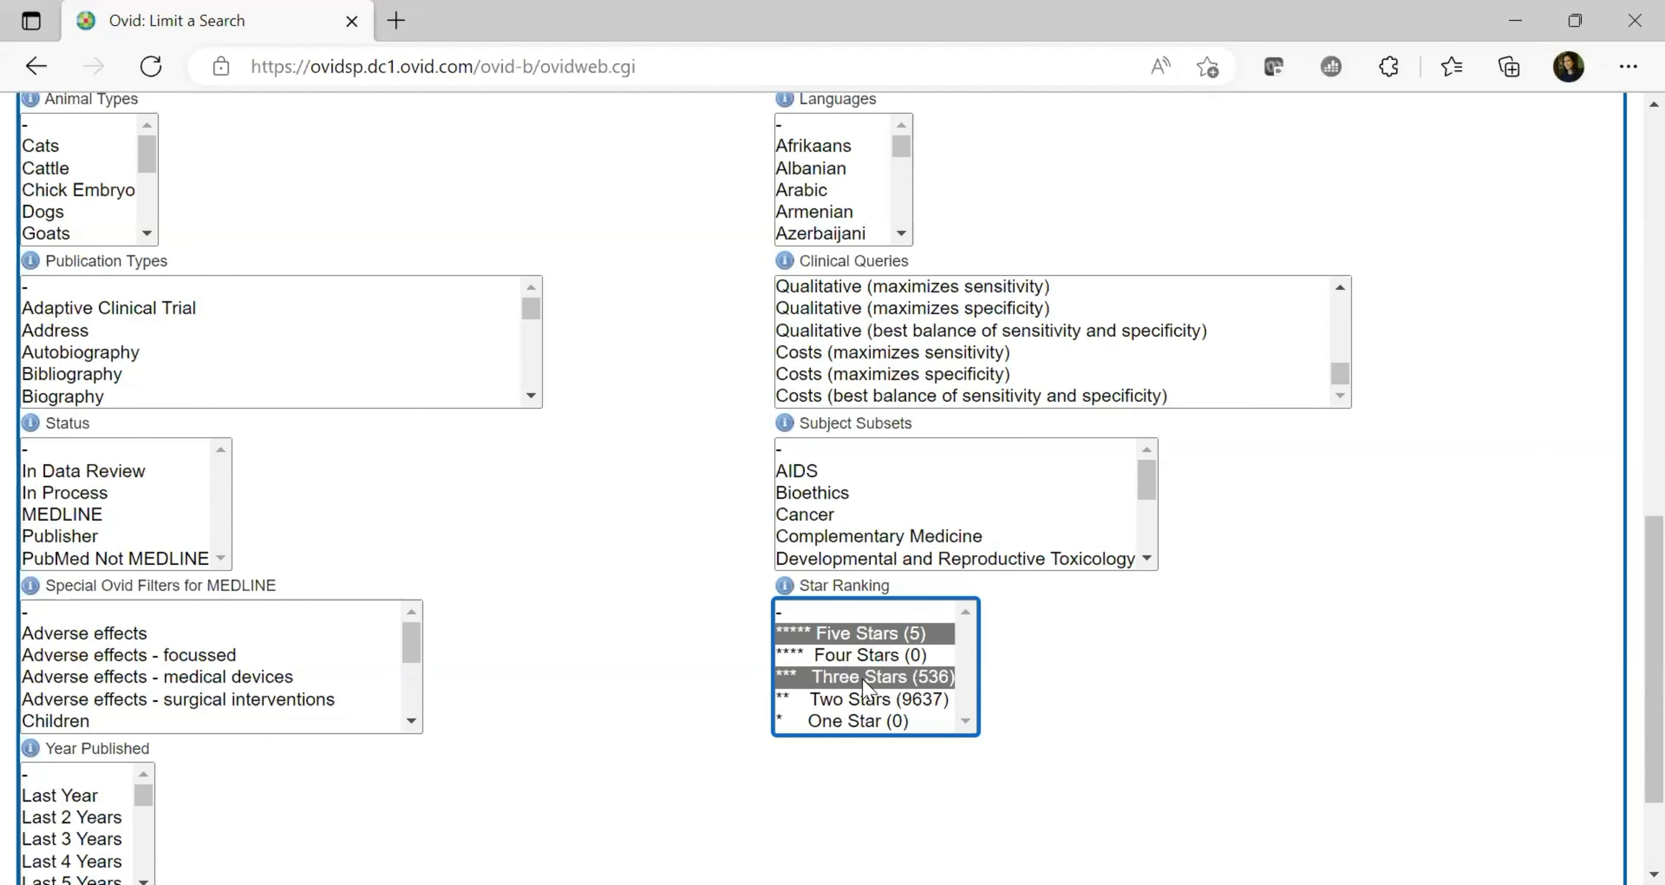
scroll(1628, 666, down, 2)
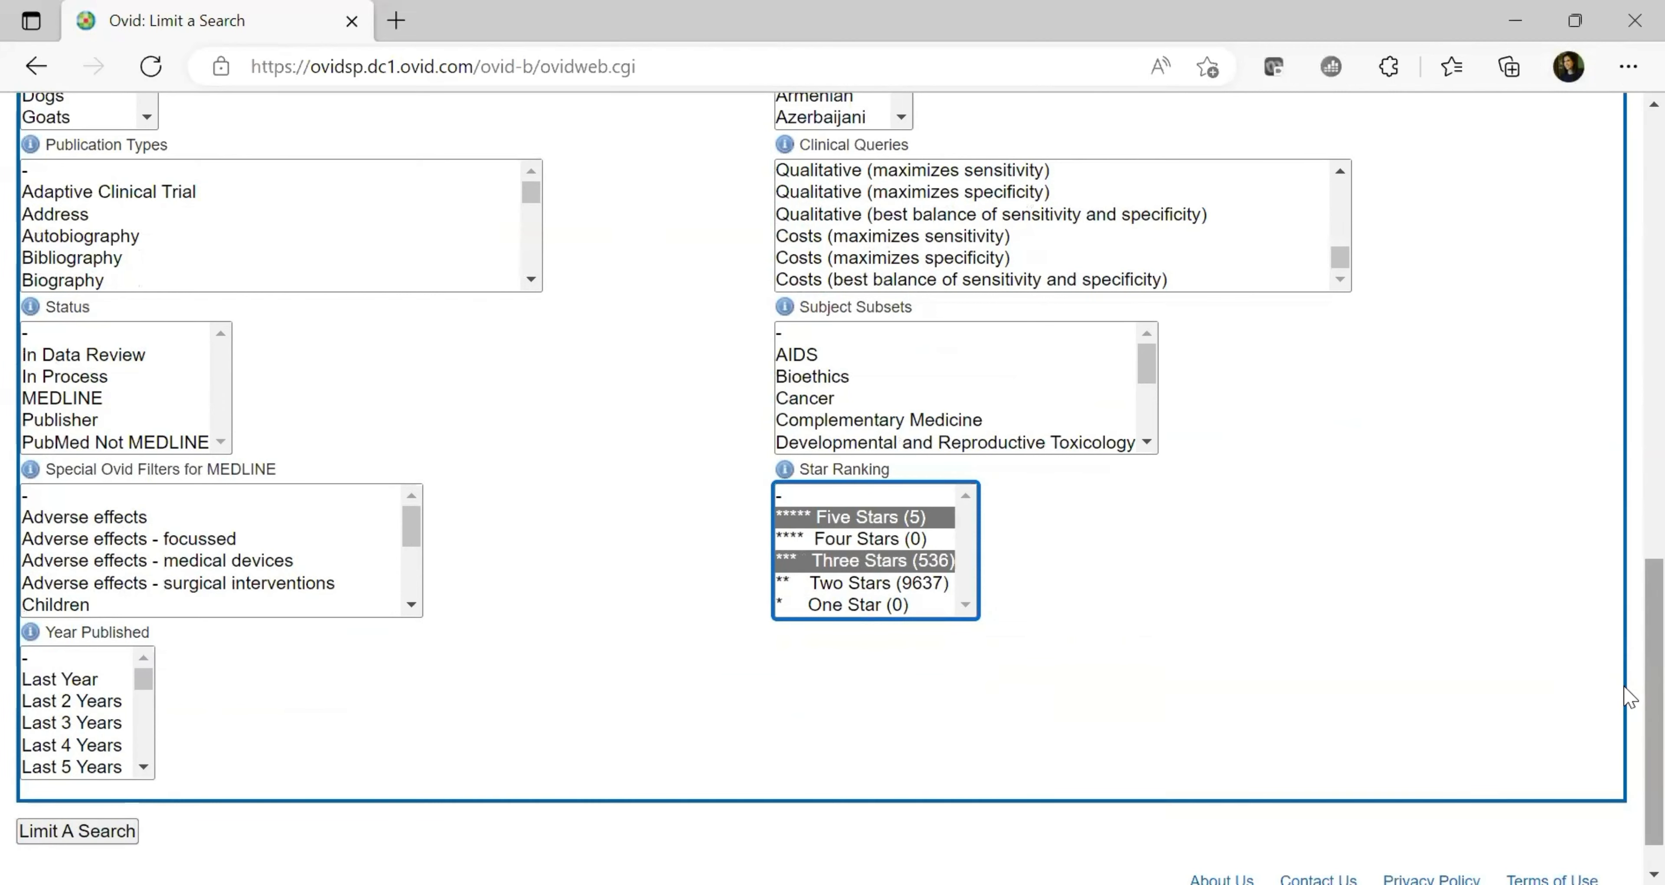
scroll(1629, 572, up, 1)
scroll(1629, 572, up, 10)
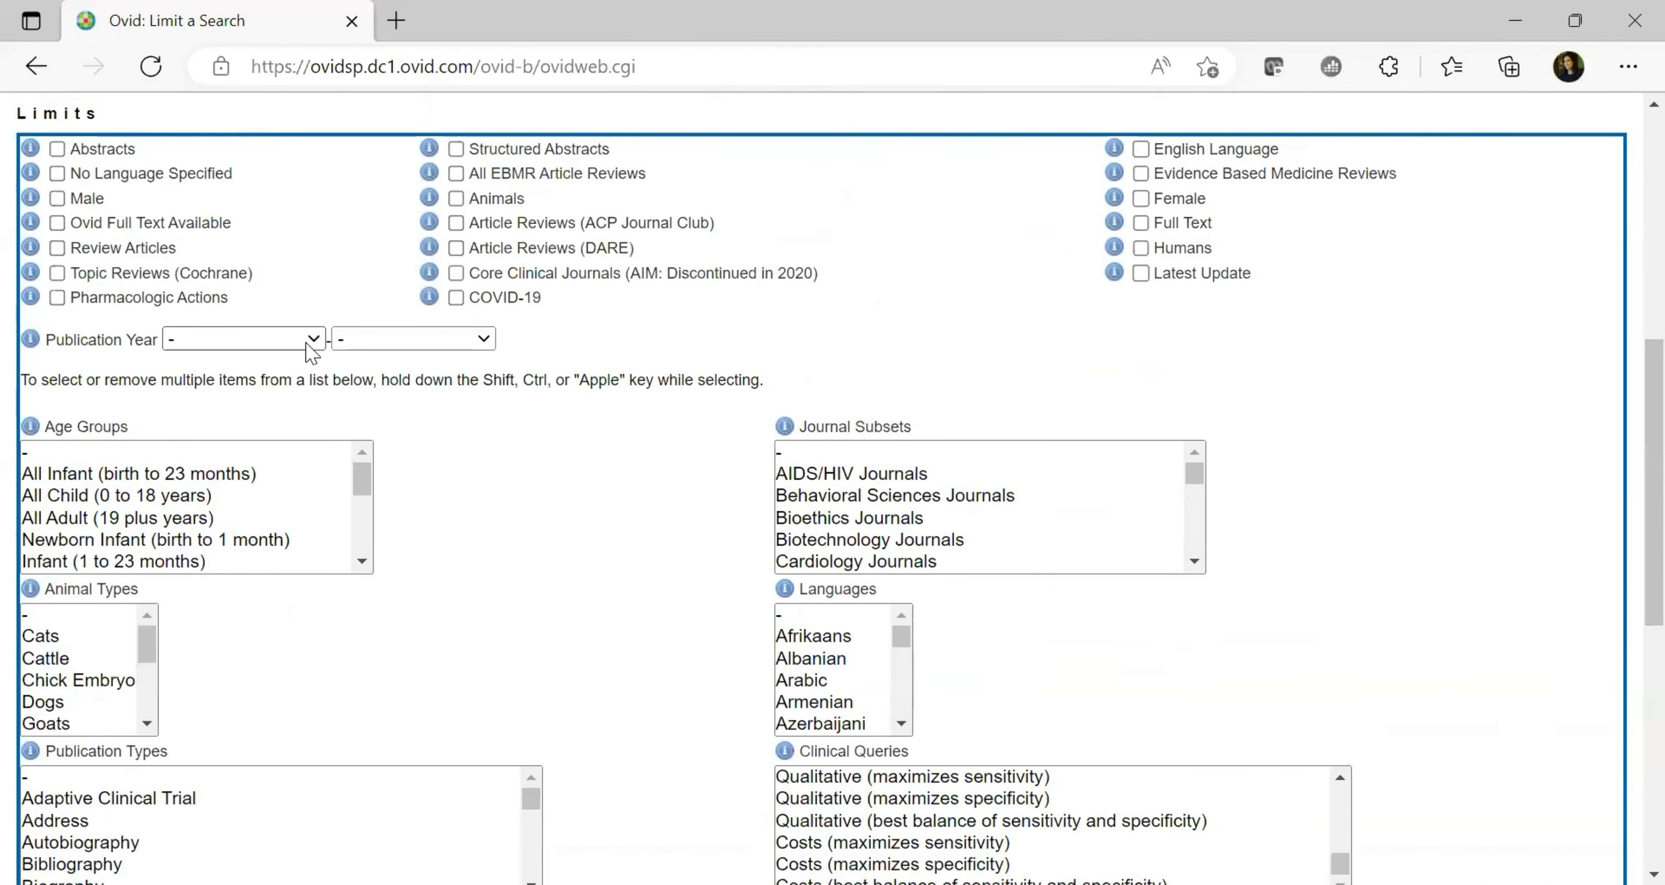
Set the Publication Year limit to run from 2012 to Current
click(308, 344)
scroll(320, 776, down, 5)
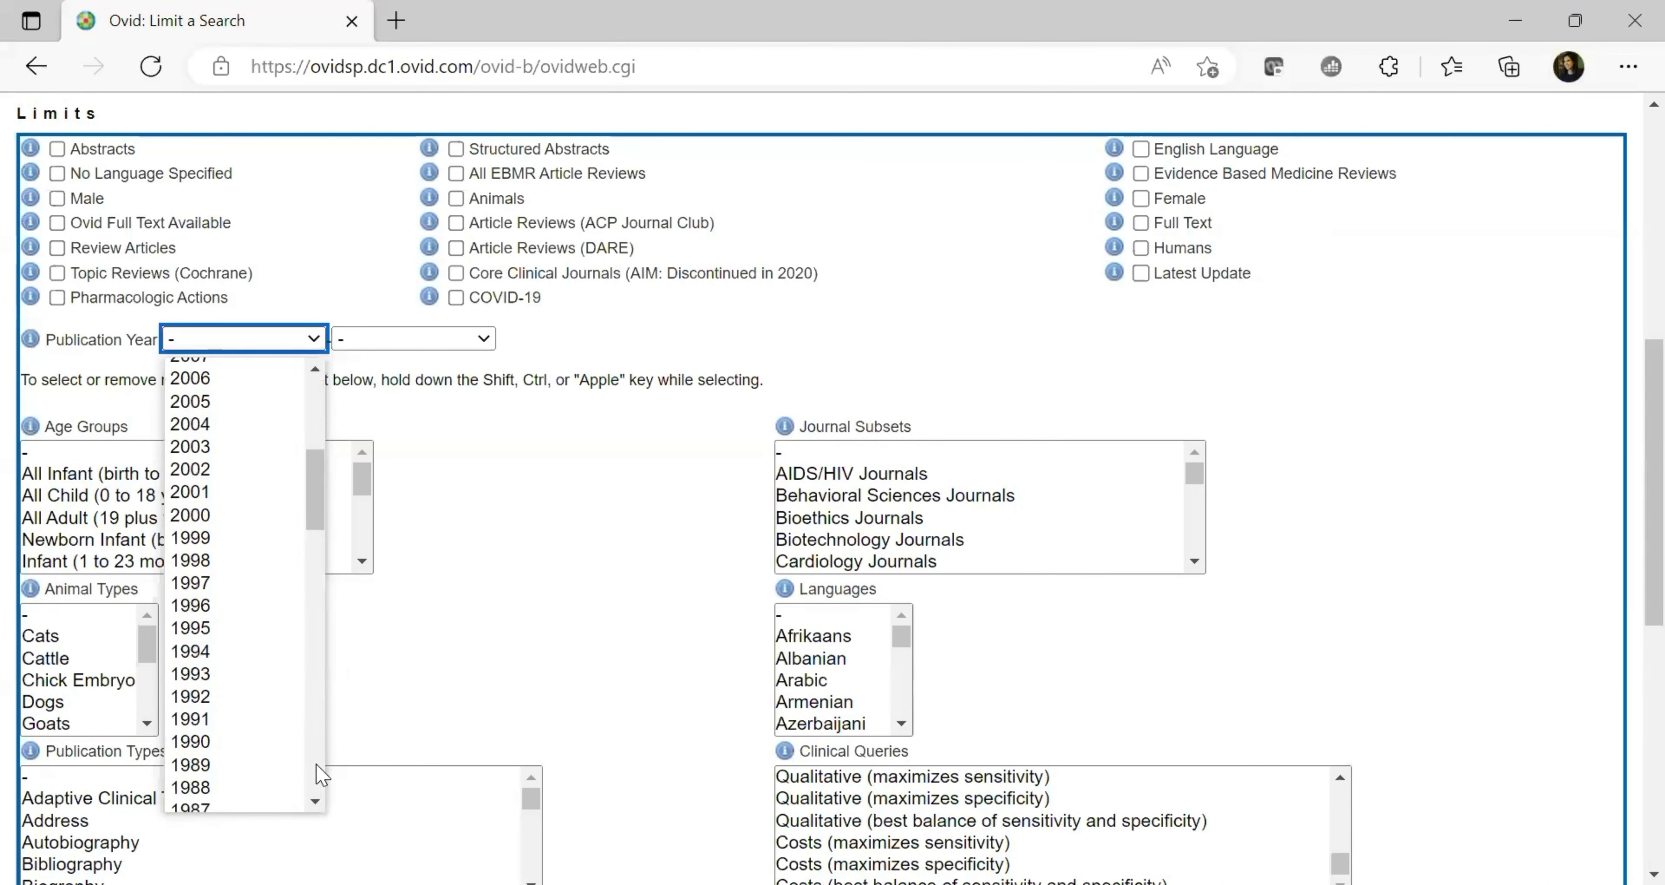
drag(315, 518, 315, 448)
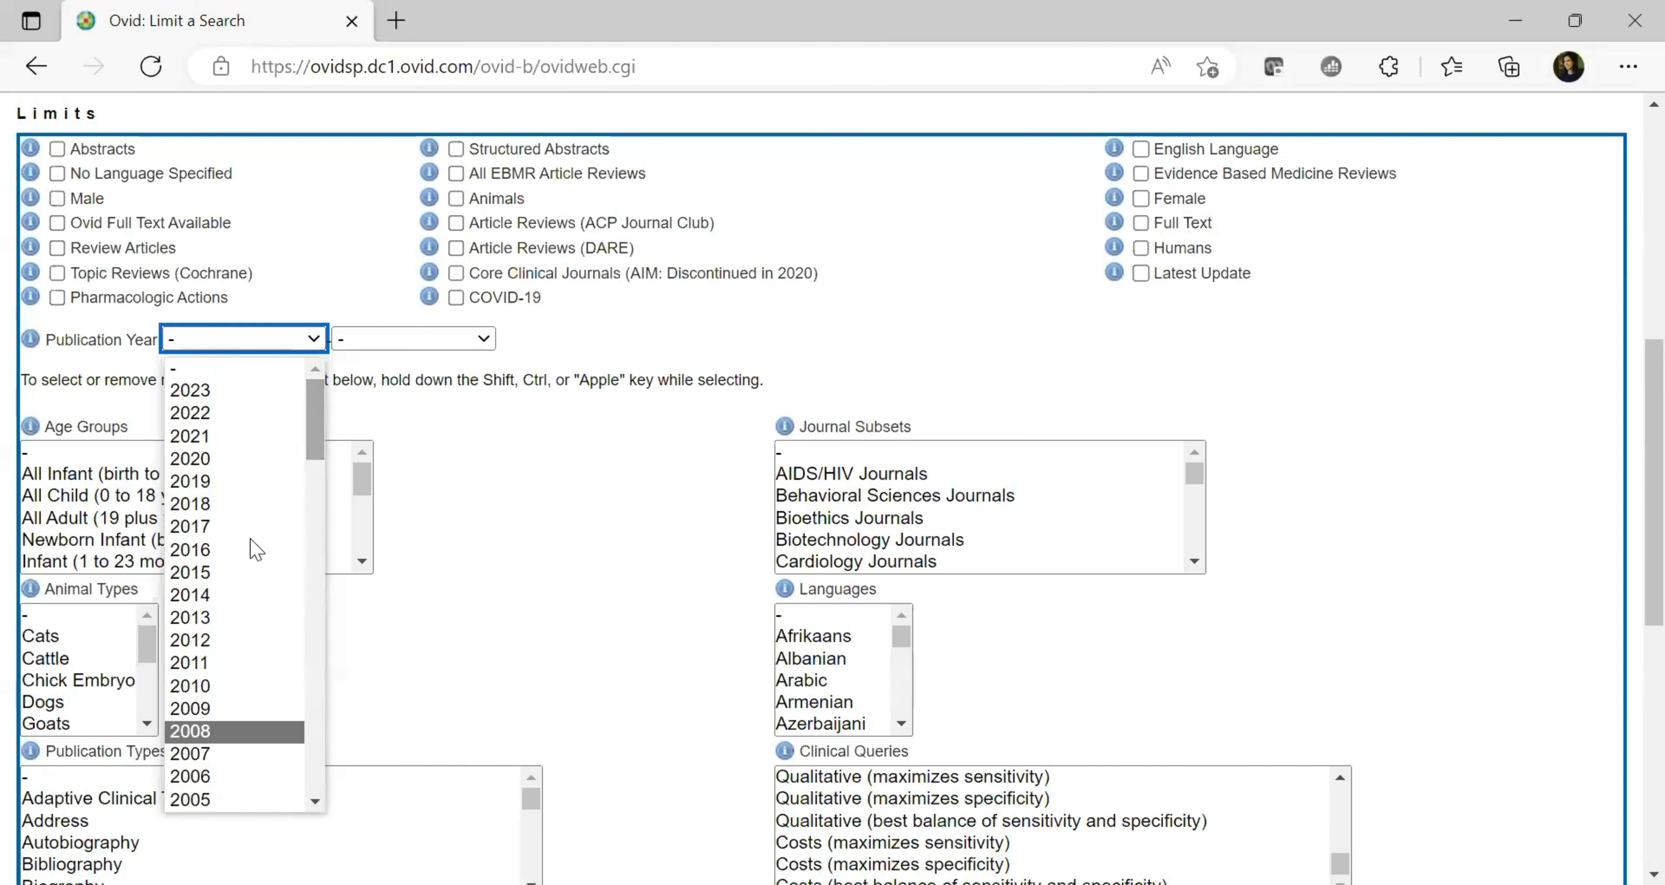
click(242, 646)
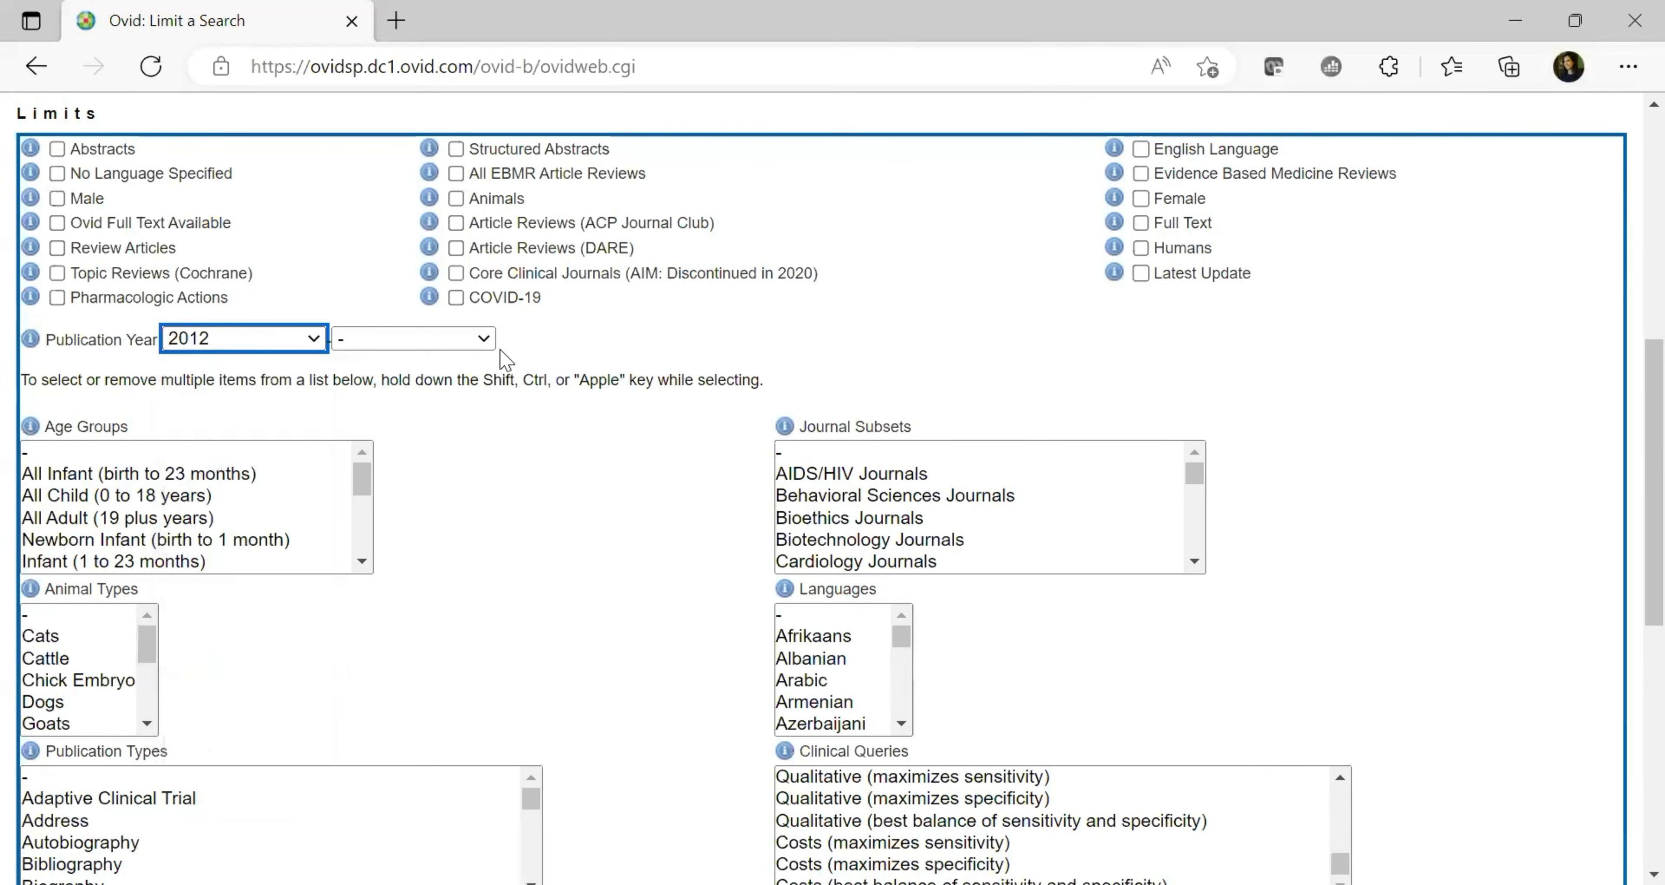
click(495, 350)
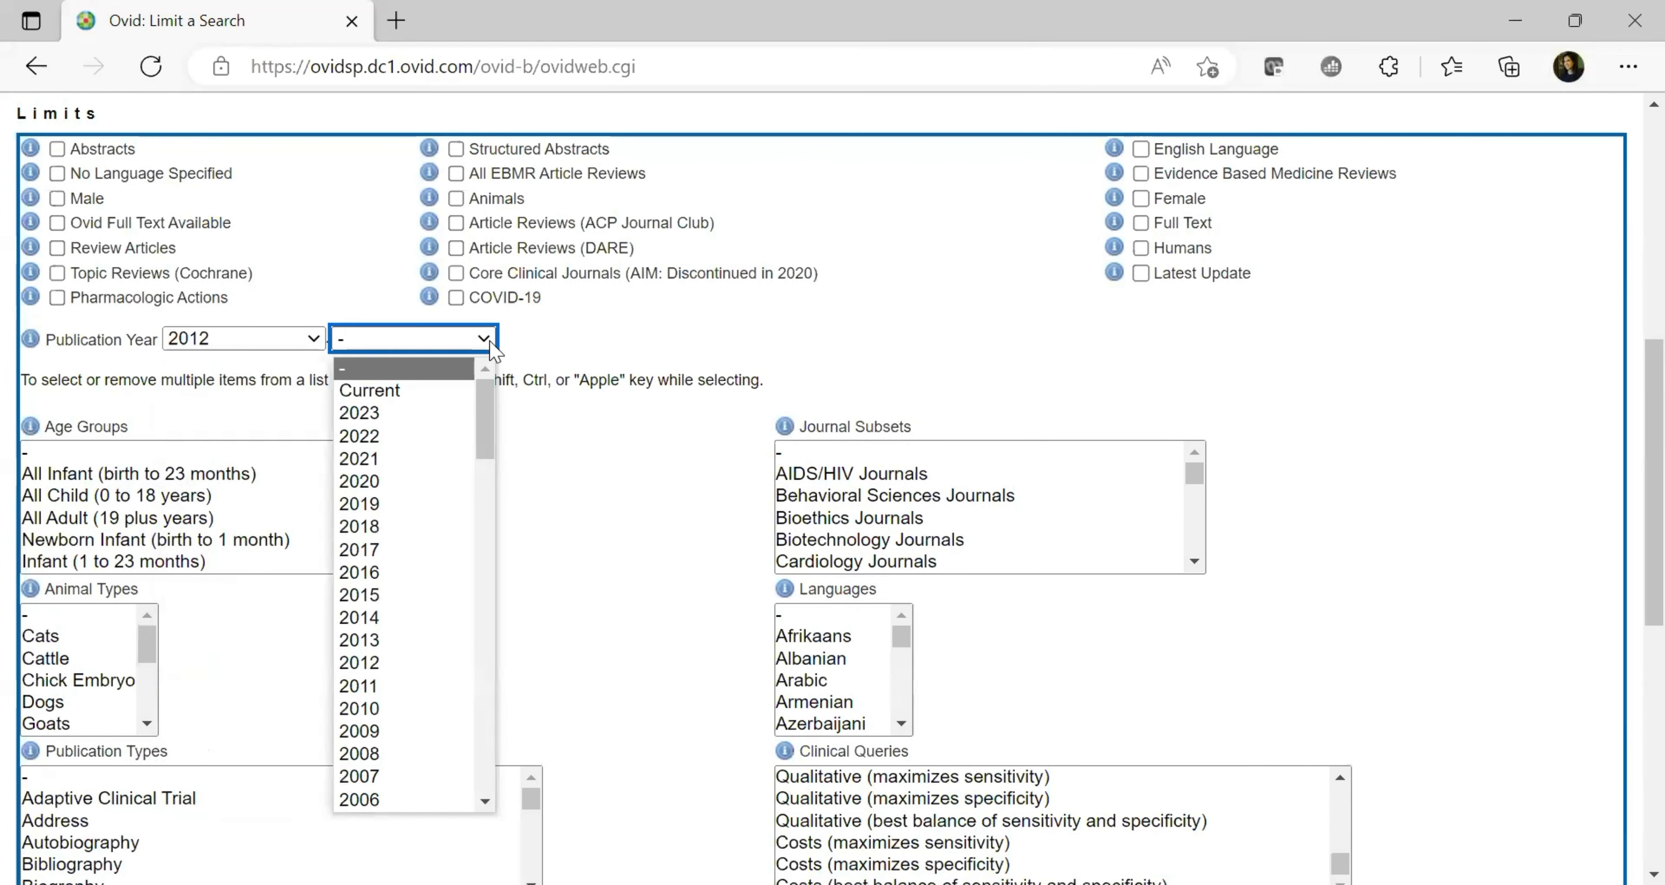
click(421, 391)
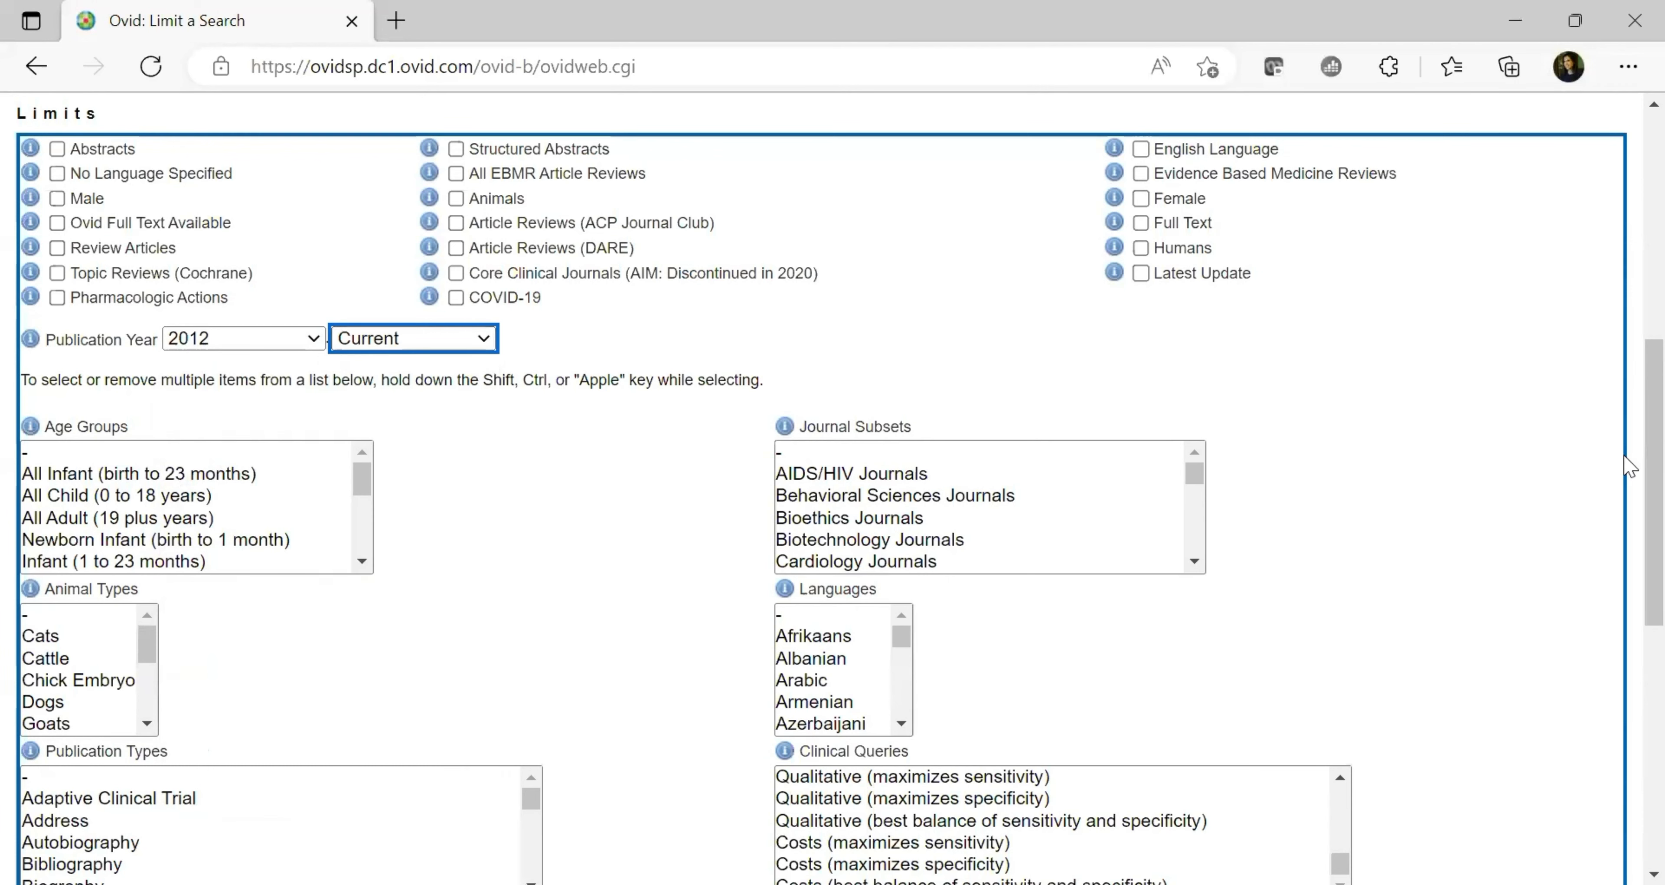
click(1631, 468)
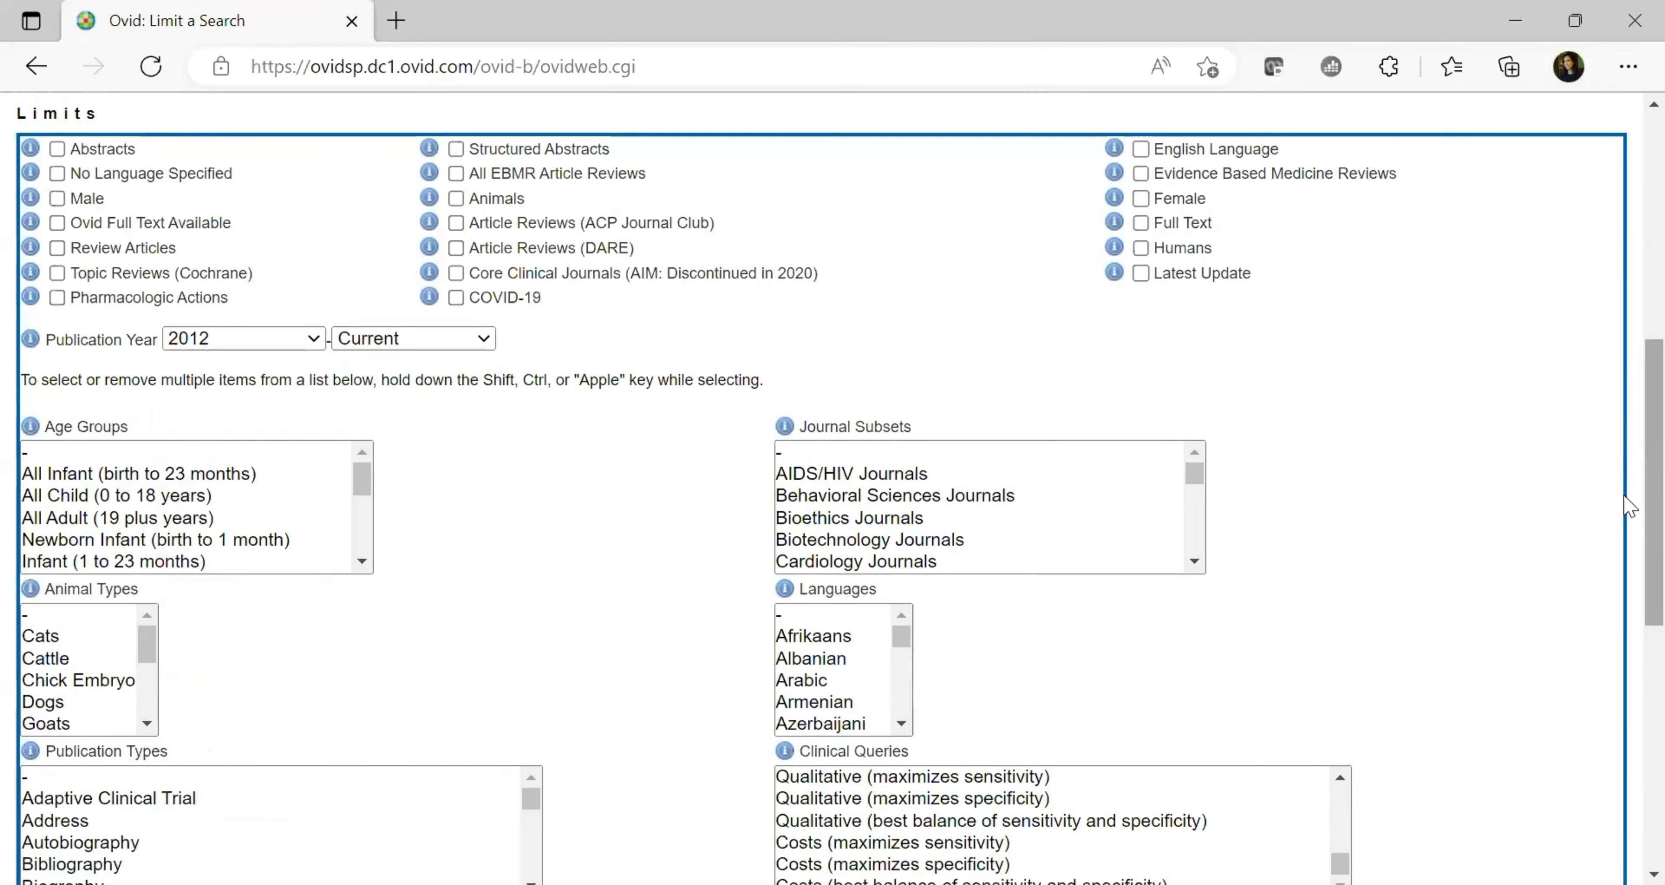
scroll(1629, 582, down, 3)
scroll(1629, 706, down, 6)
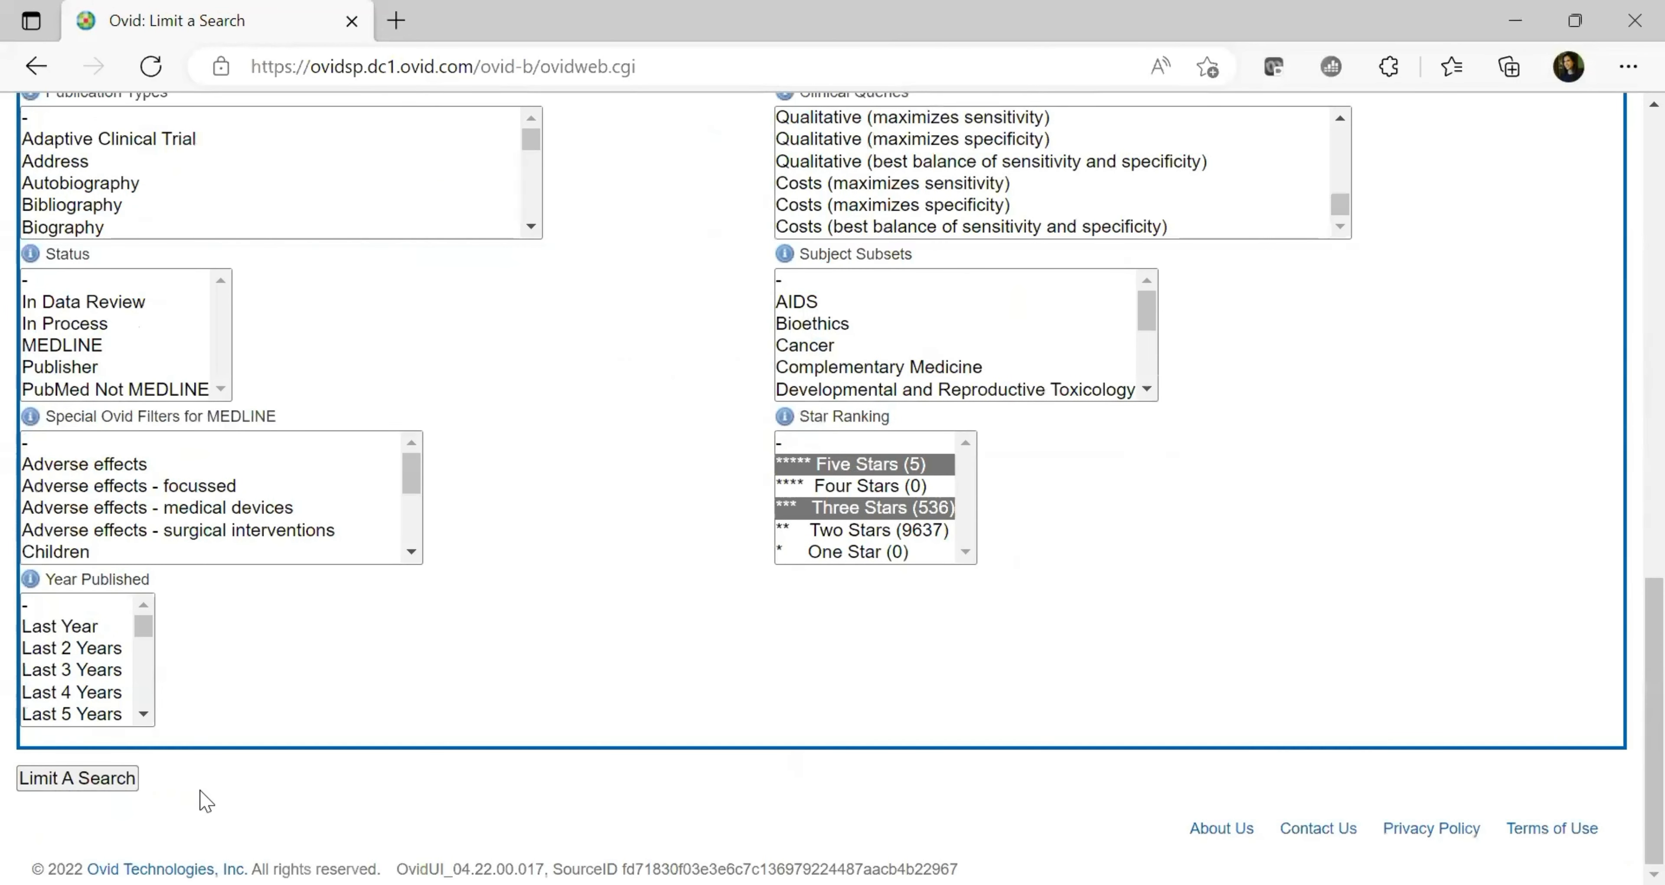
Apply the limits, compare search 3's 10178 with search 4's 347 results, and scroll the list
click(97, 778)
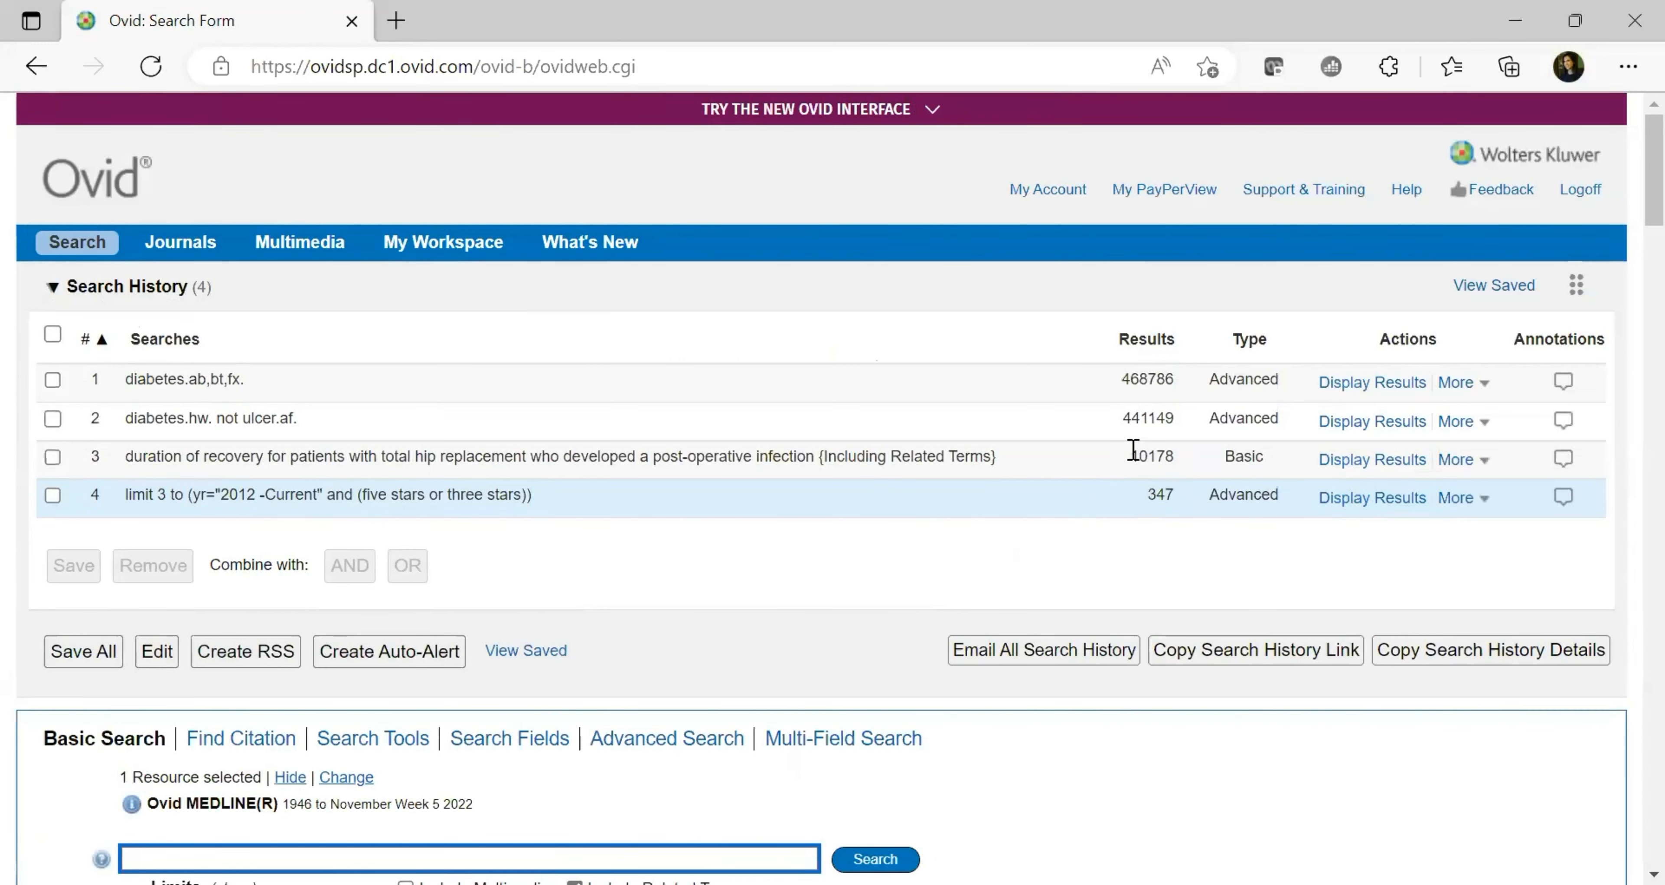
drag(1130, 456, 1188, 503)
click(1151, 495)
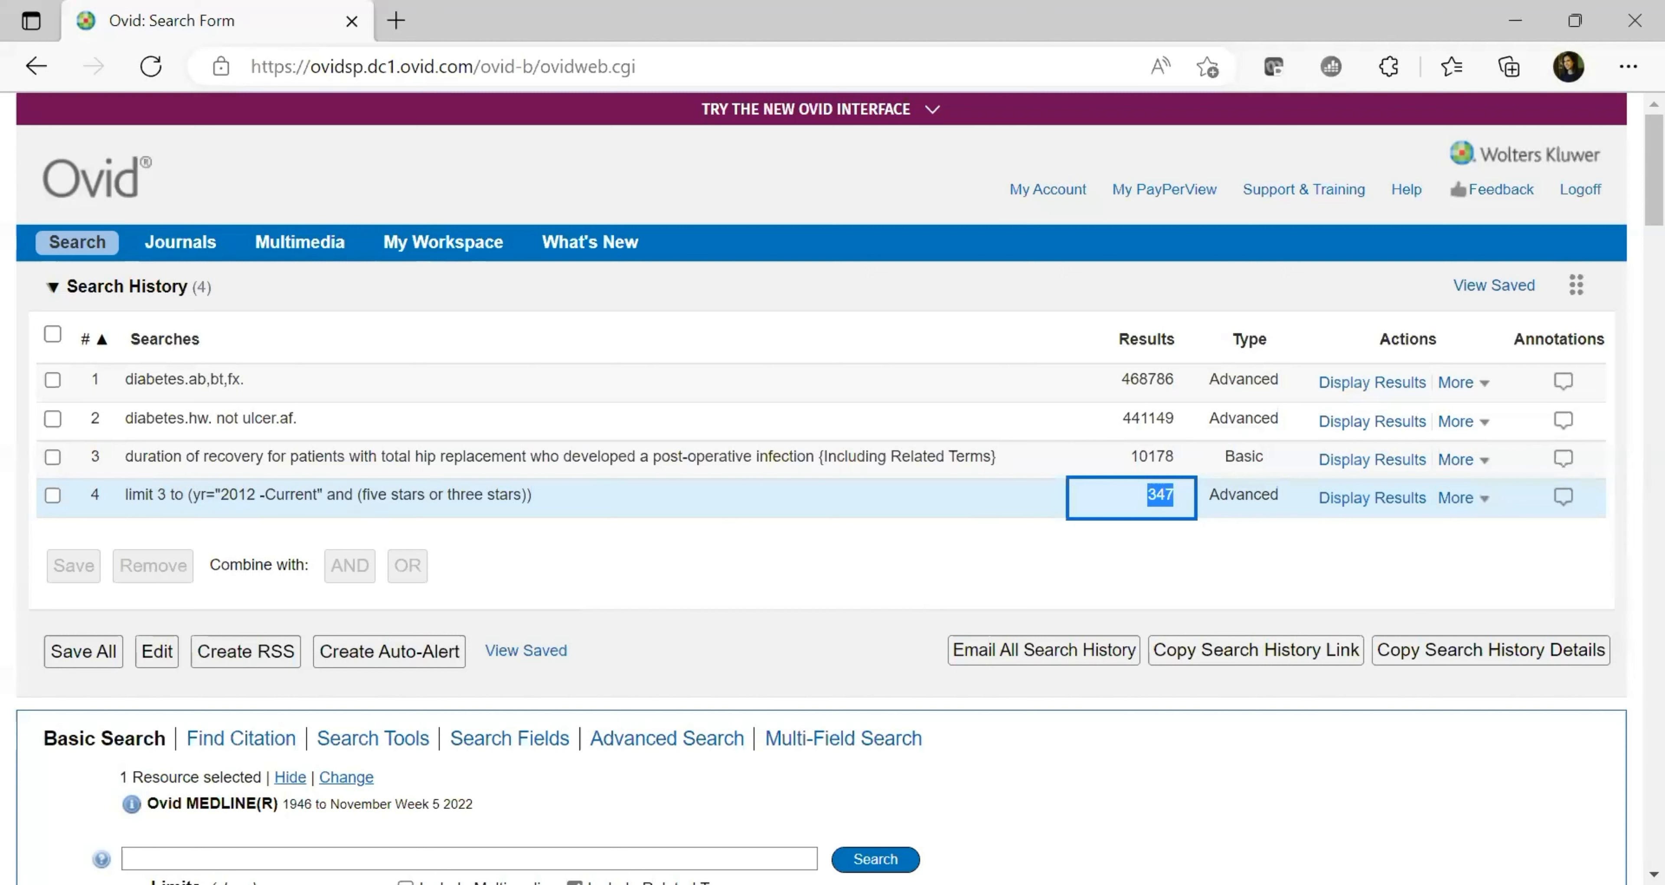
scroll(833, 484, down, 10)
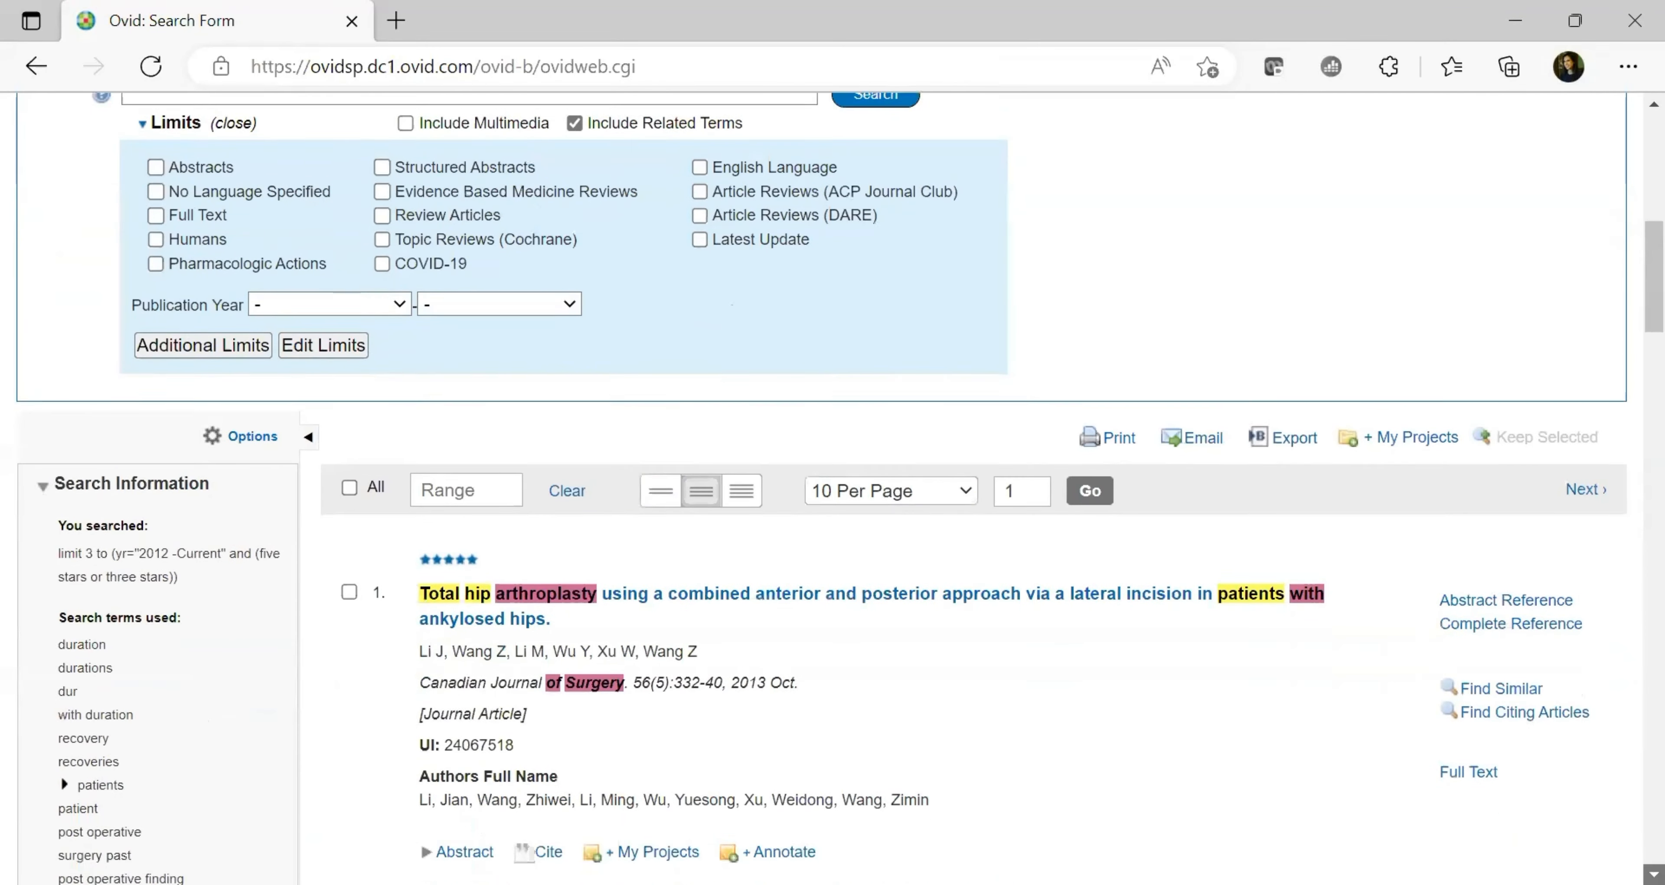
scroll(832, 484, down, 5)
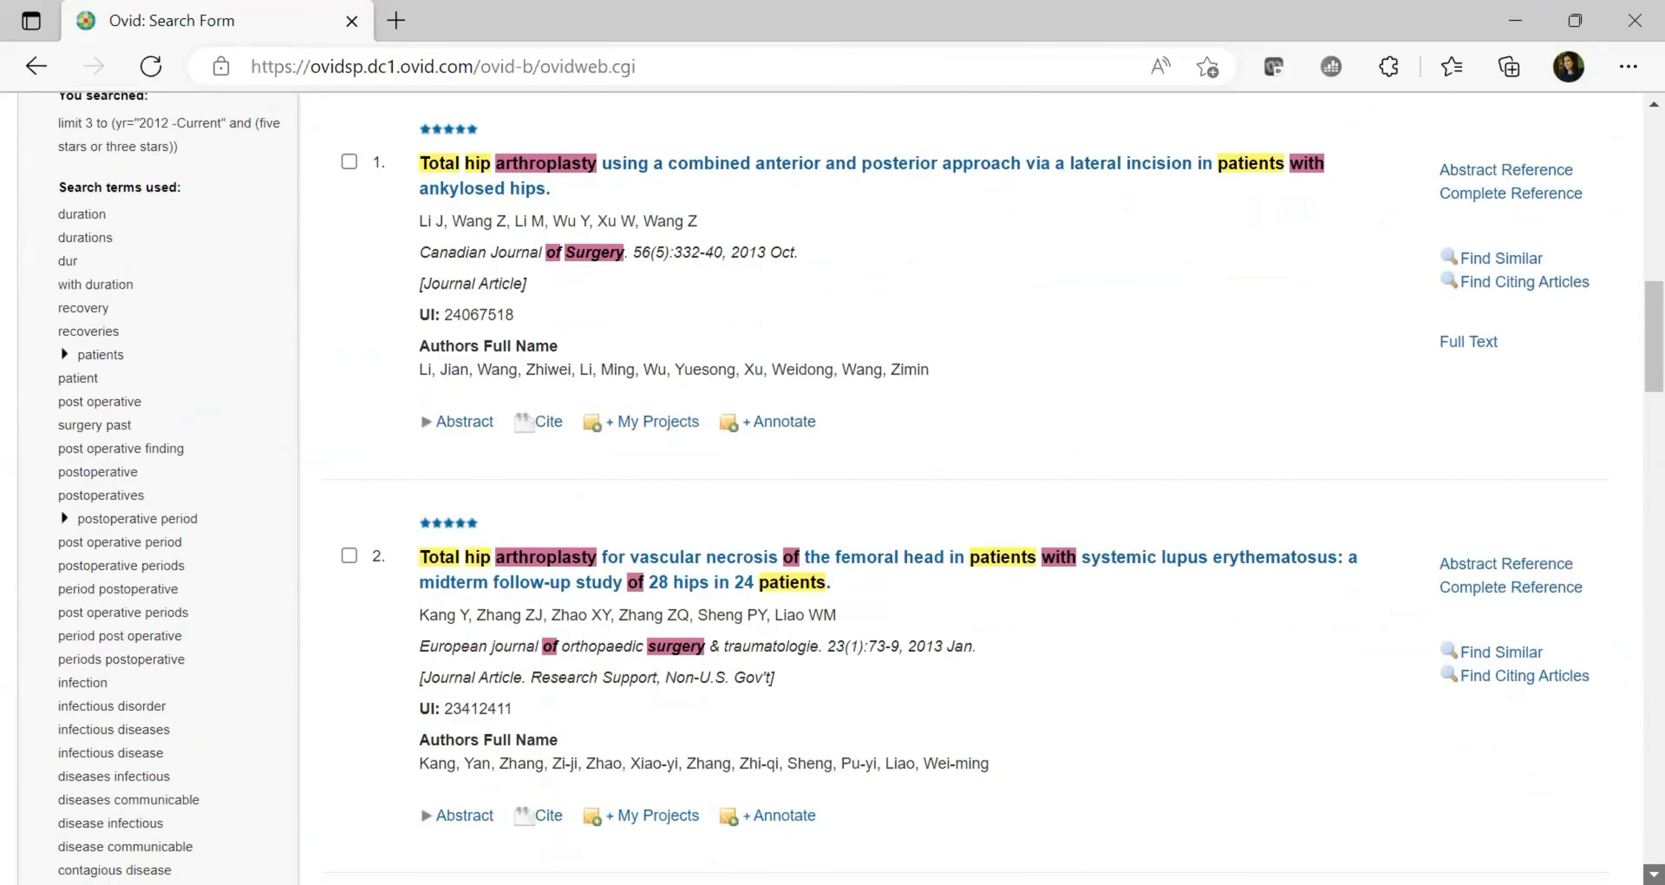
scroll(832, 485, down, 12)
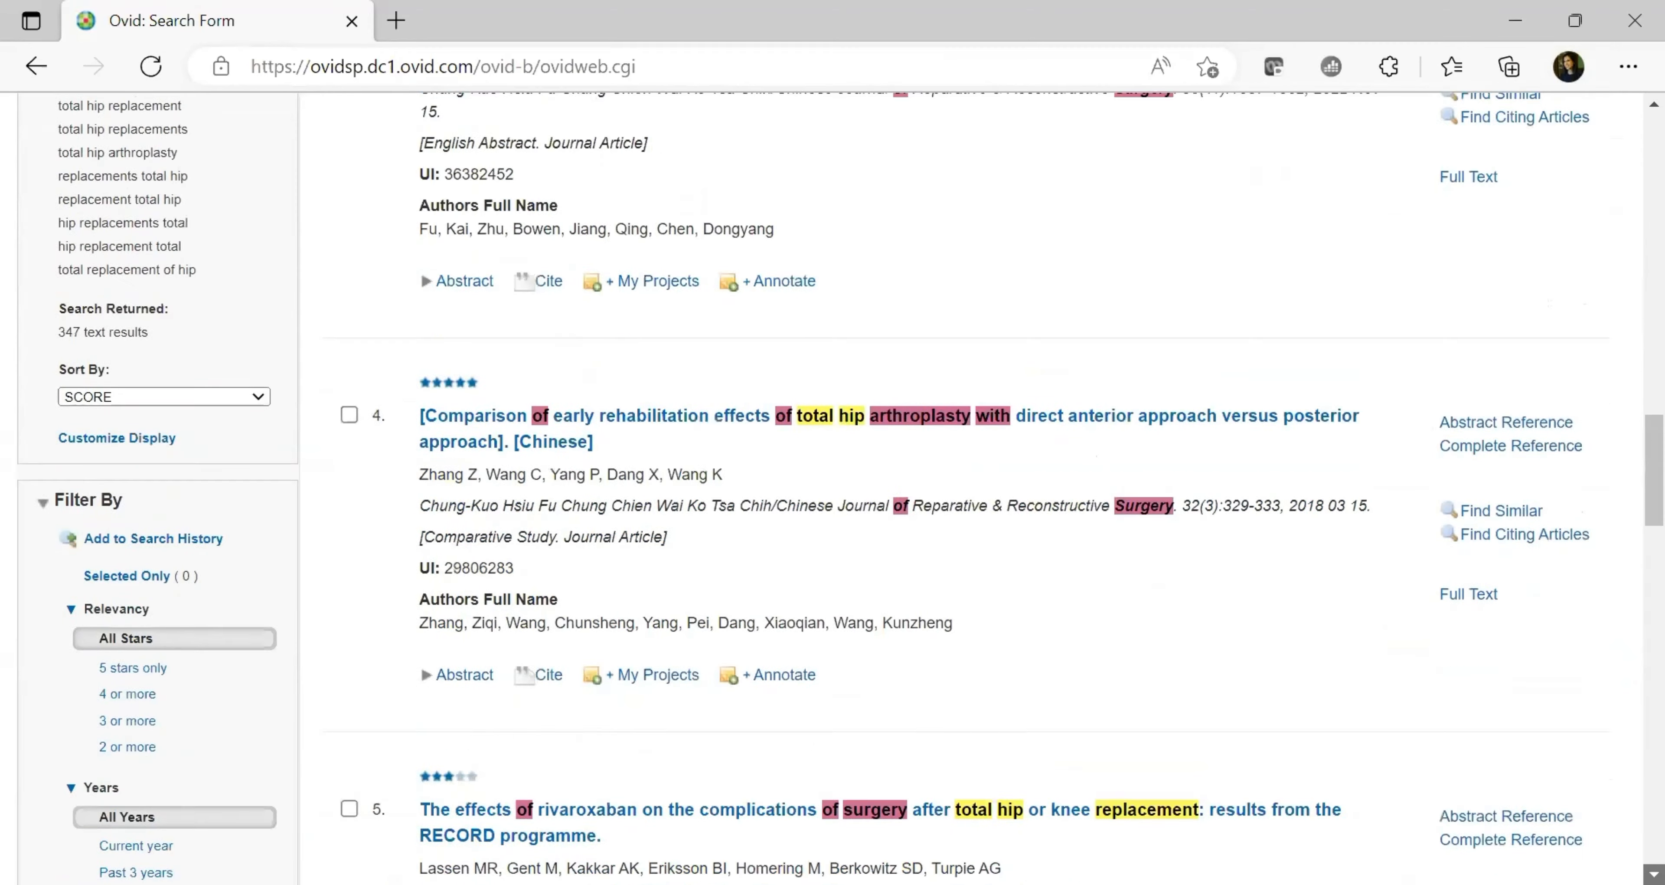
scroll(832, 484, down, 12)
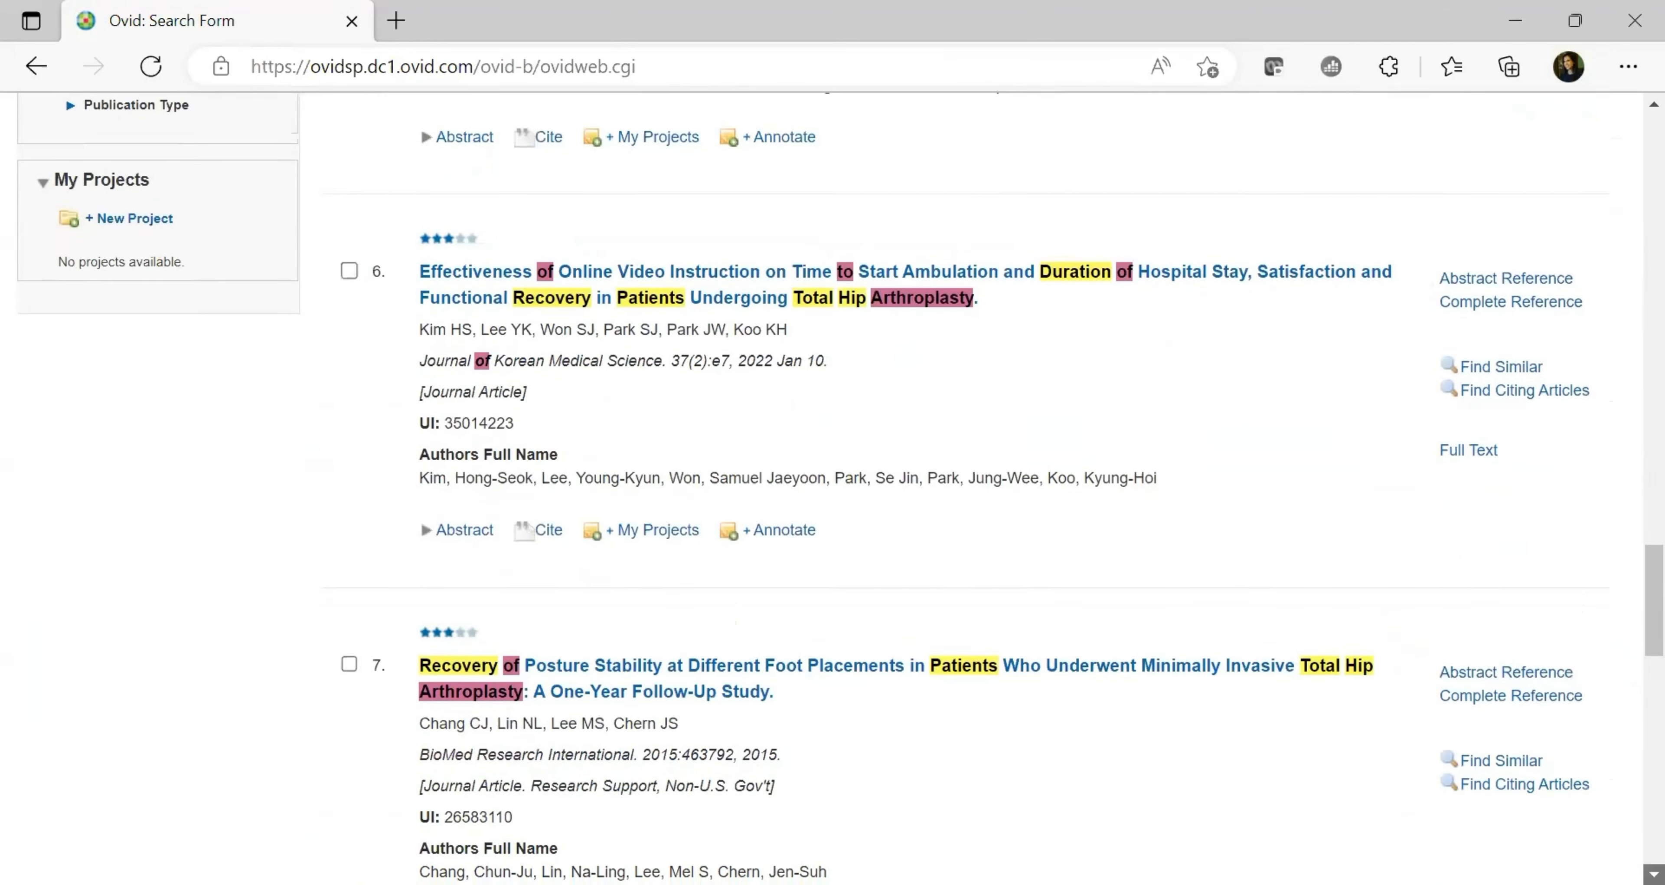
scroll(832, 485, down, 2)
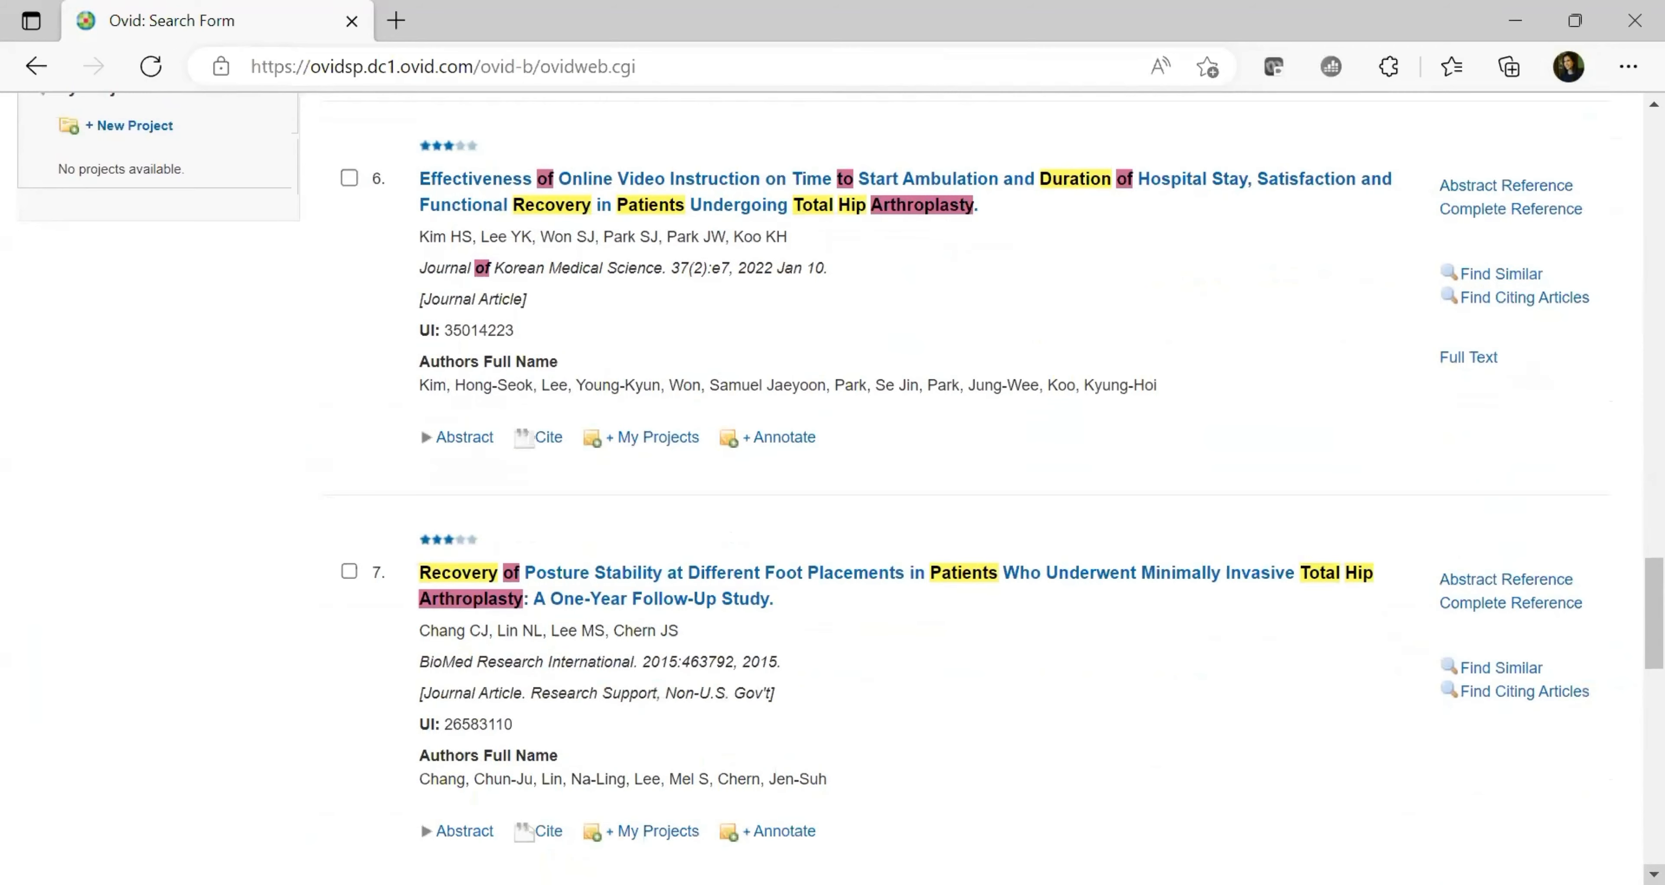
scroll(1630, 514, up, 1)
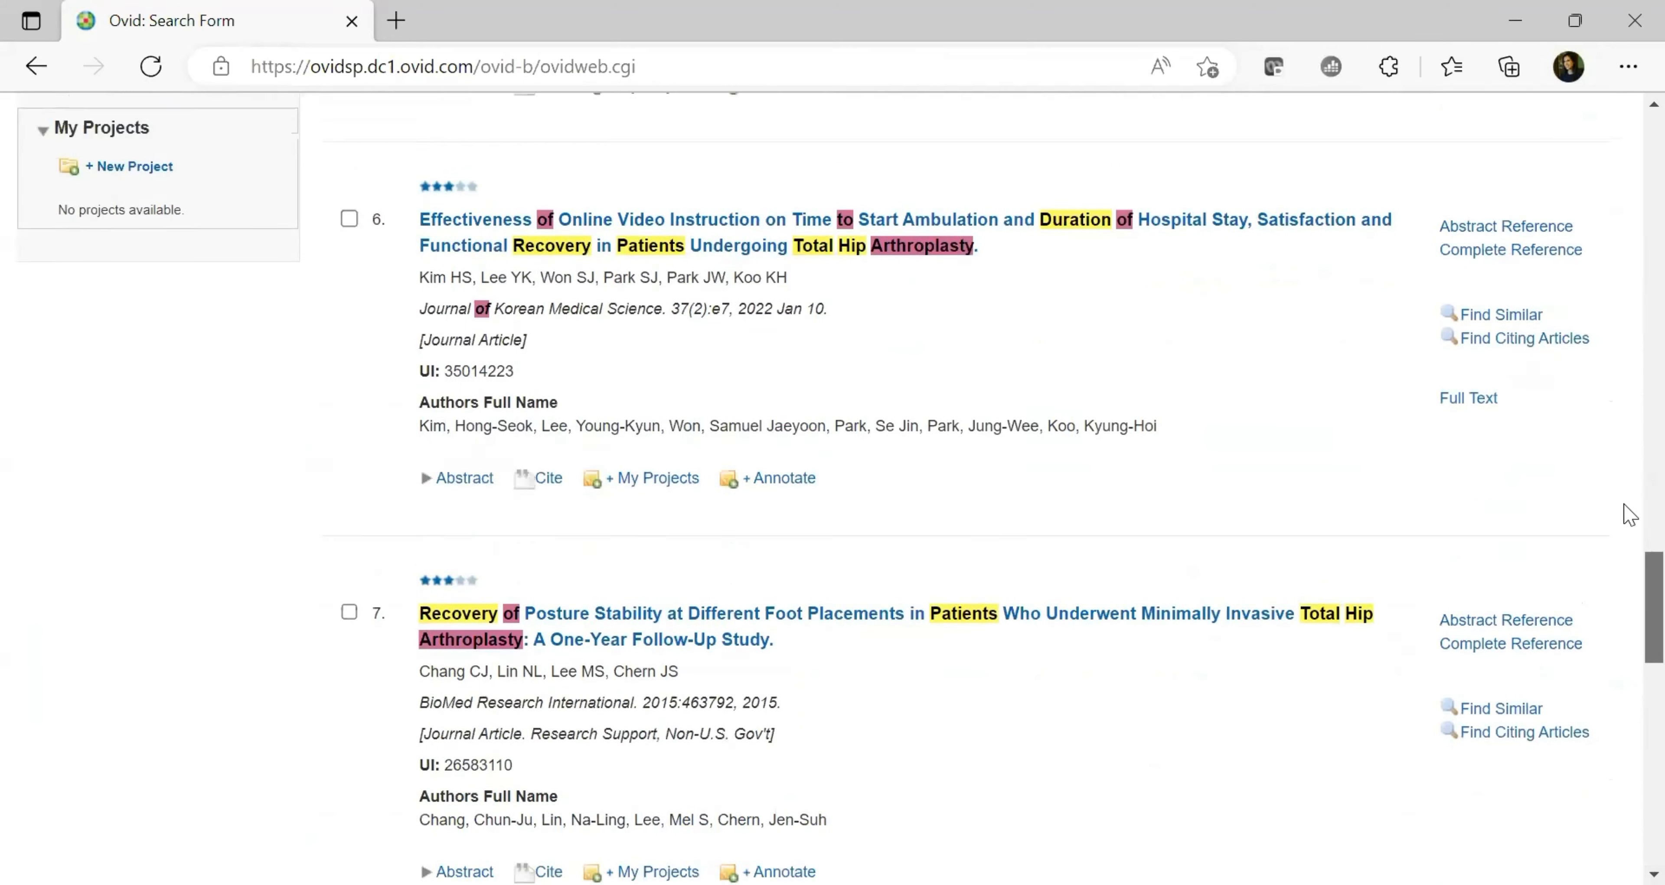
scroll(1630, 514, up, 15)
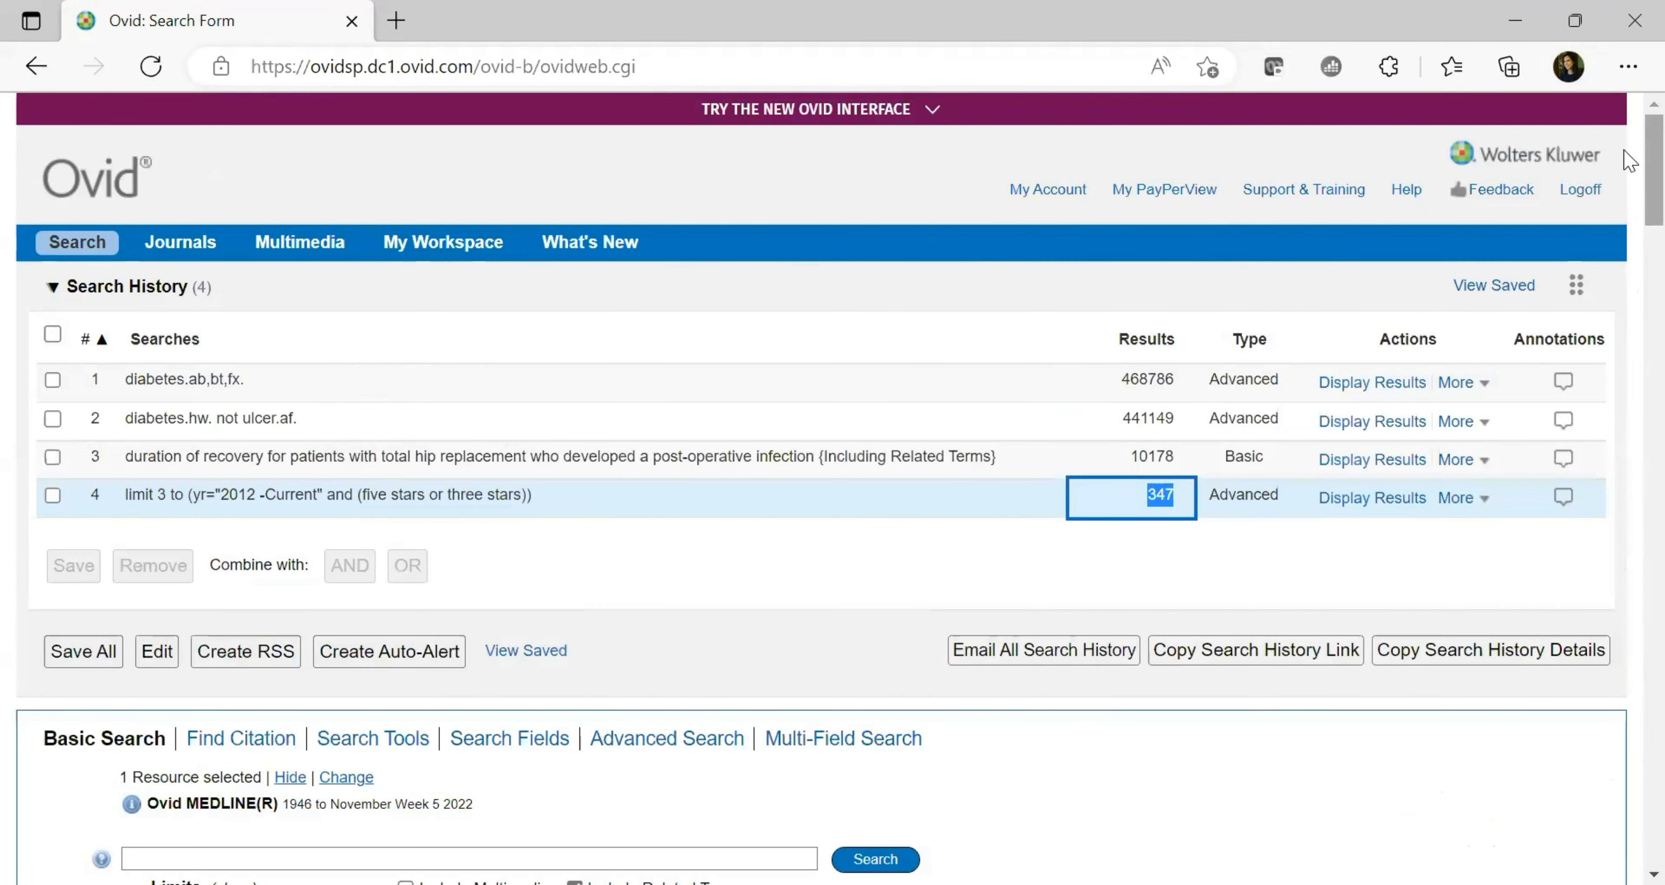
scroll(1631, 208, down, 3)
scroll(1630, 208, down, 2)
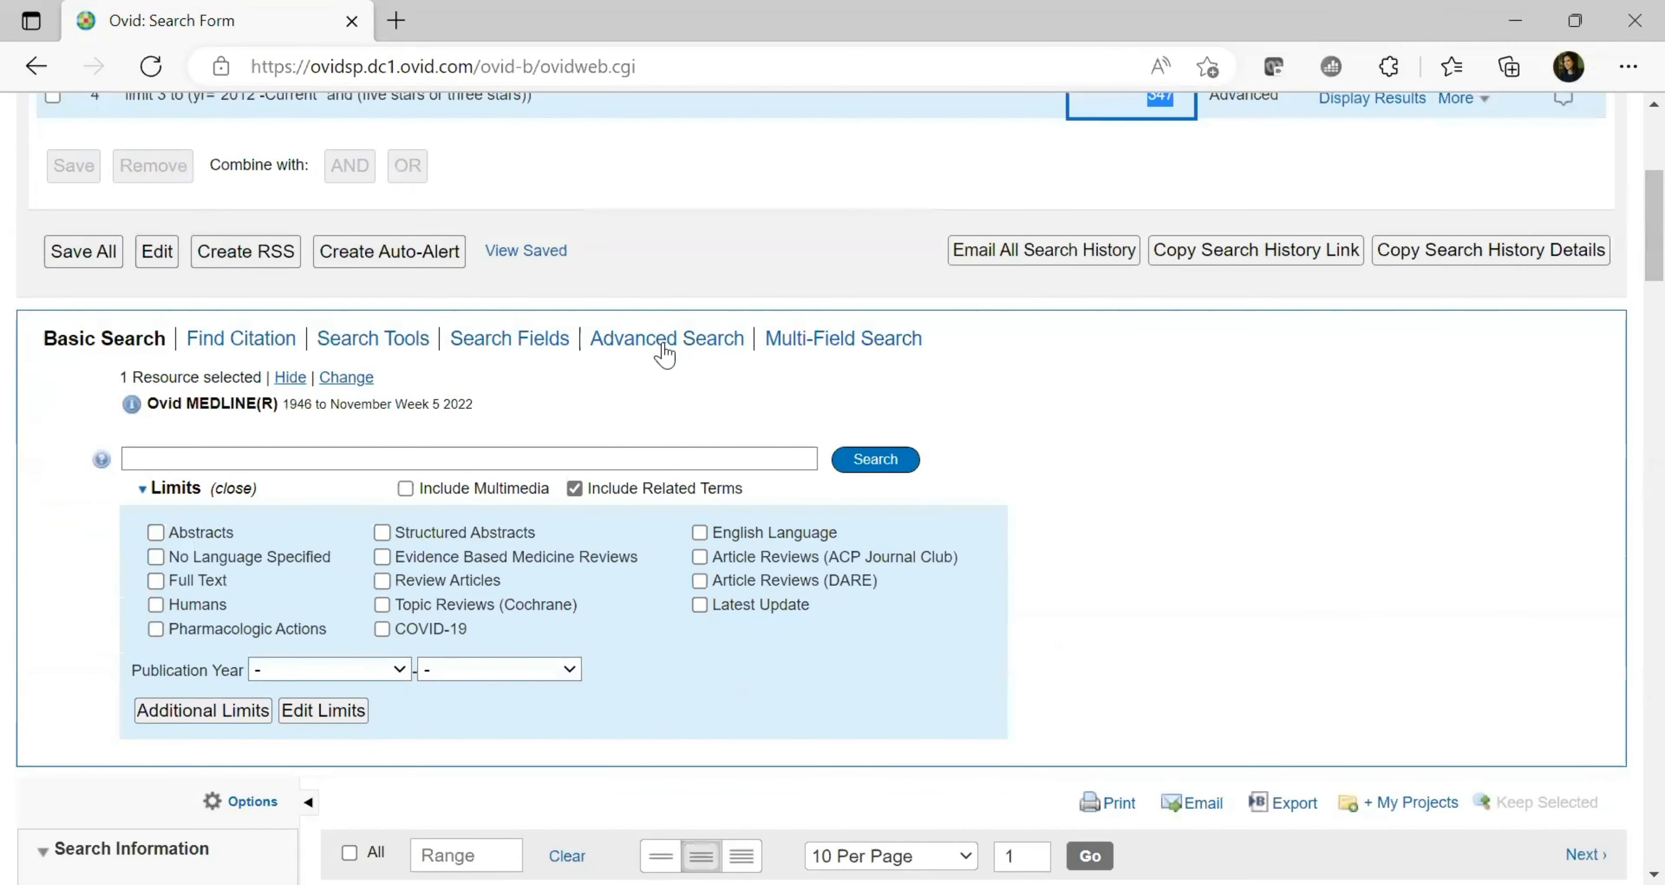
On Advanced Search, try Author, Title and Journal, expand Limits, and return to Keyword
click(672, 340)
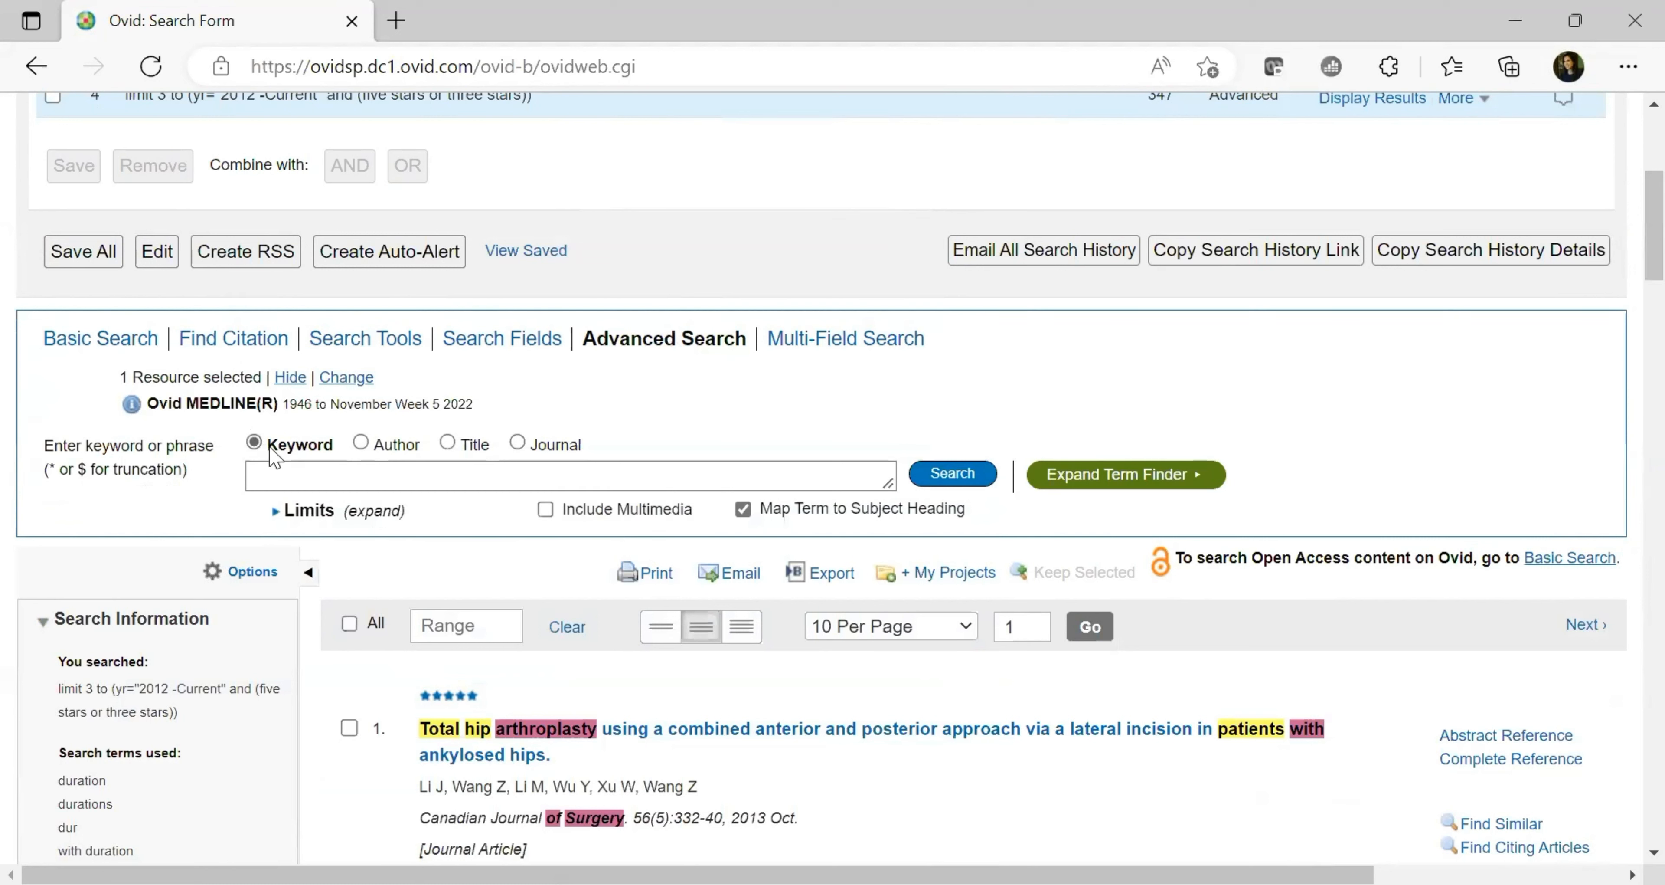
click(361, 446)
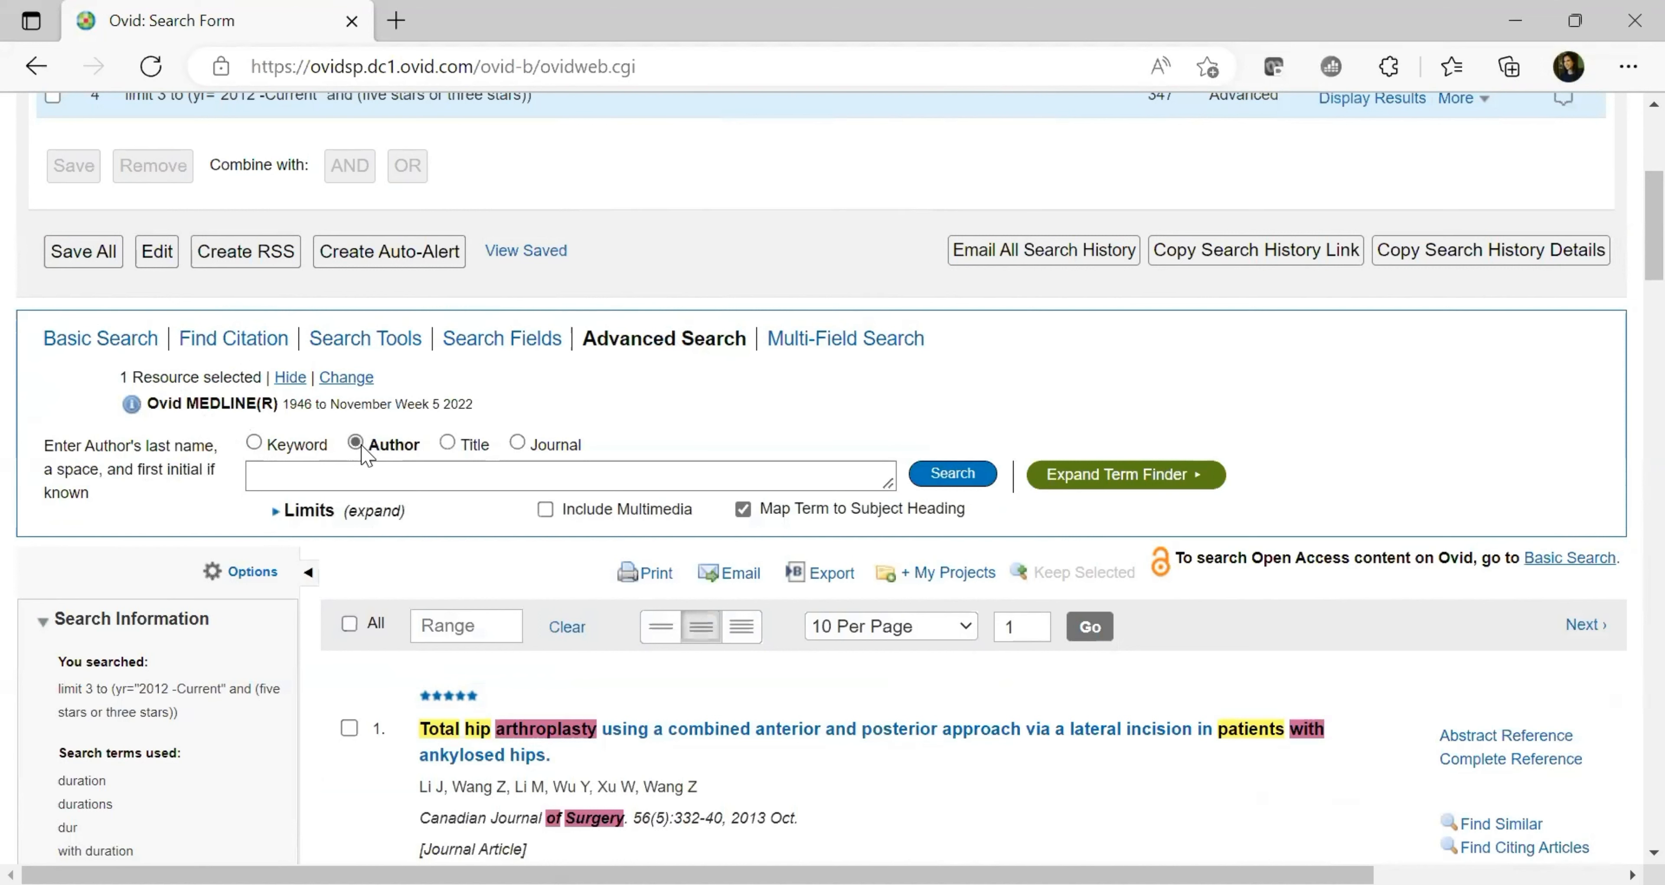
click(452, 444)
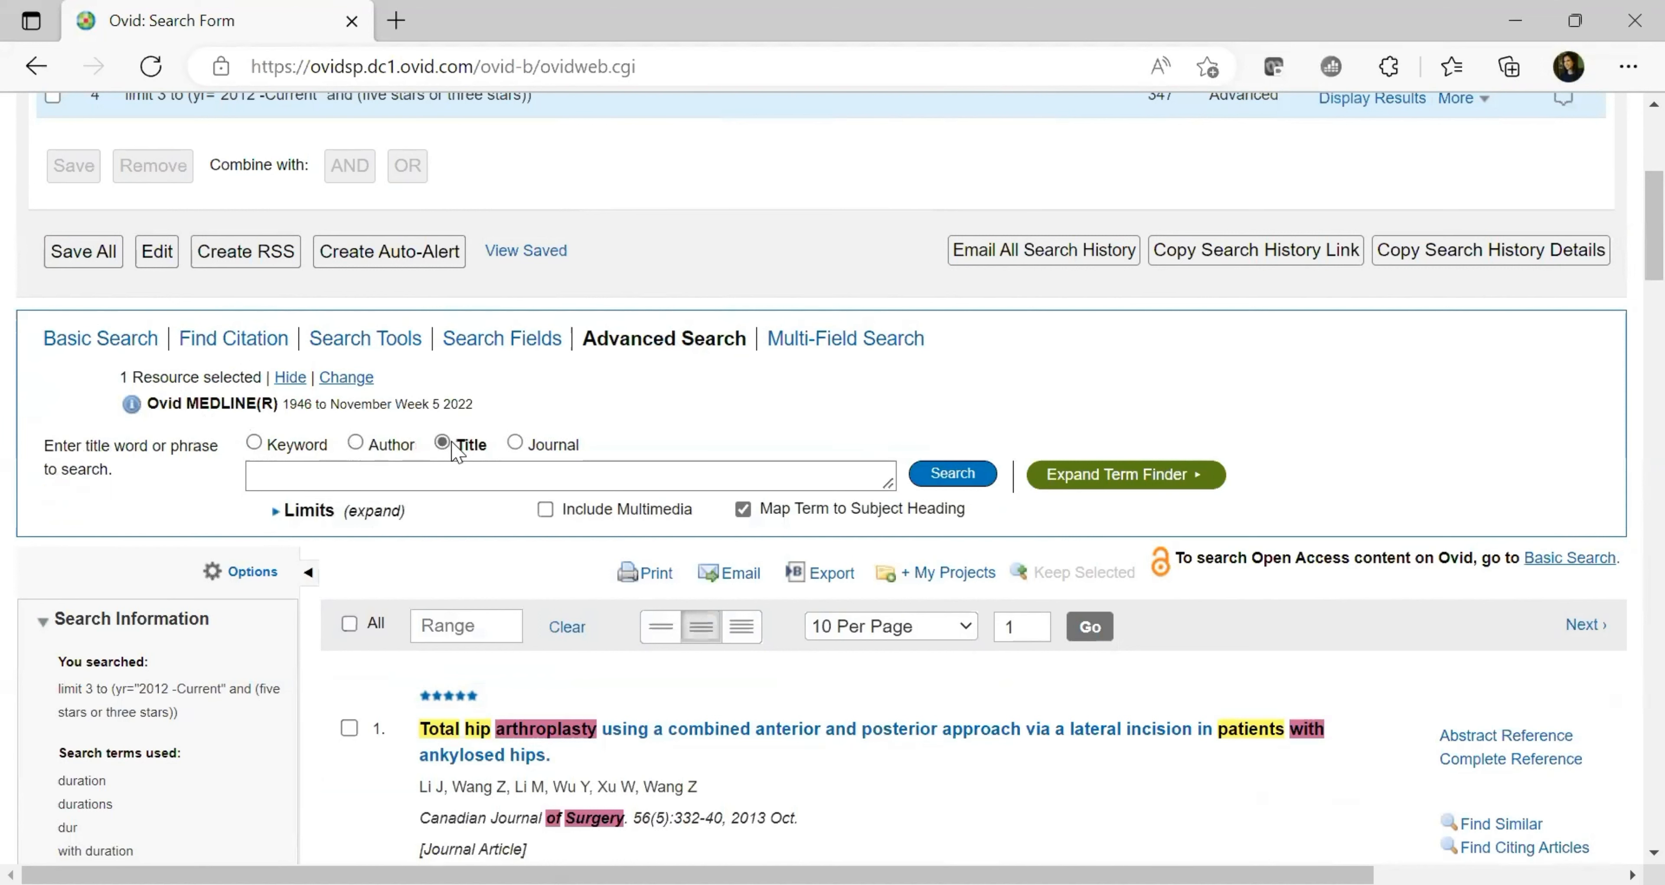
click(516, 442)
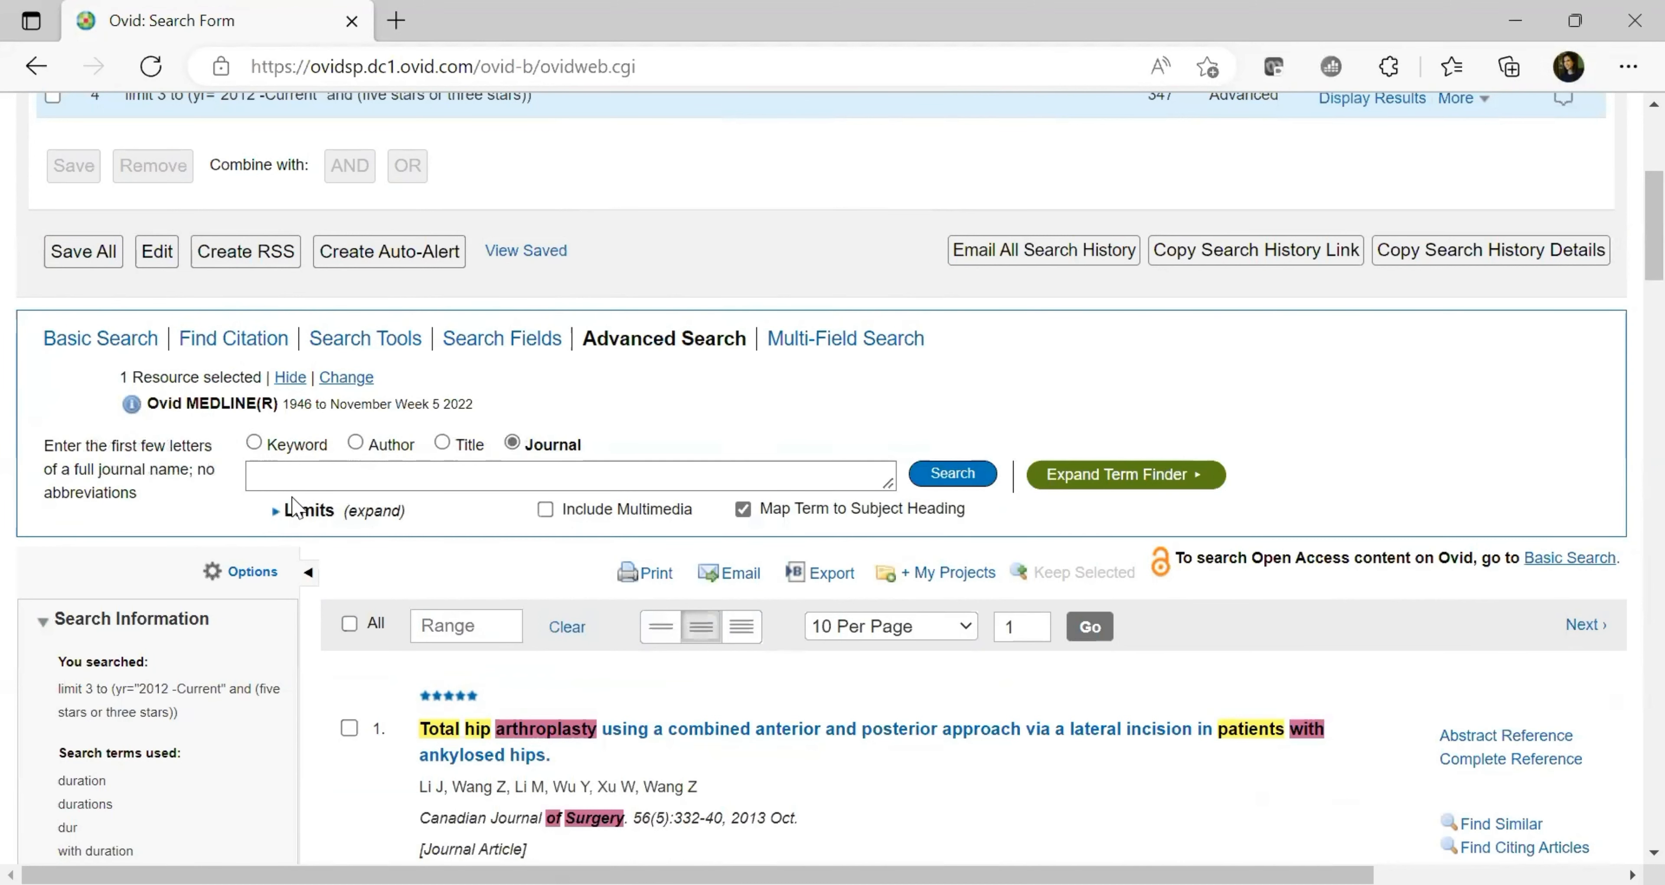
click(277, 513)
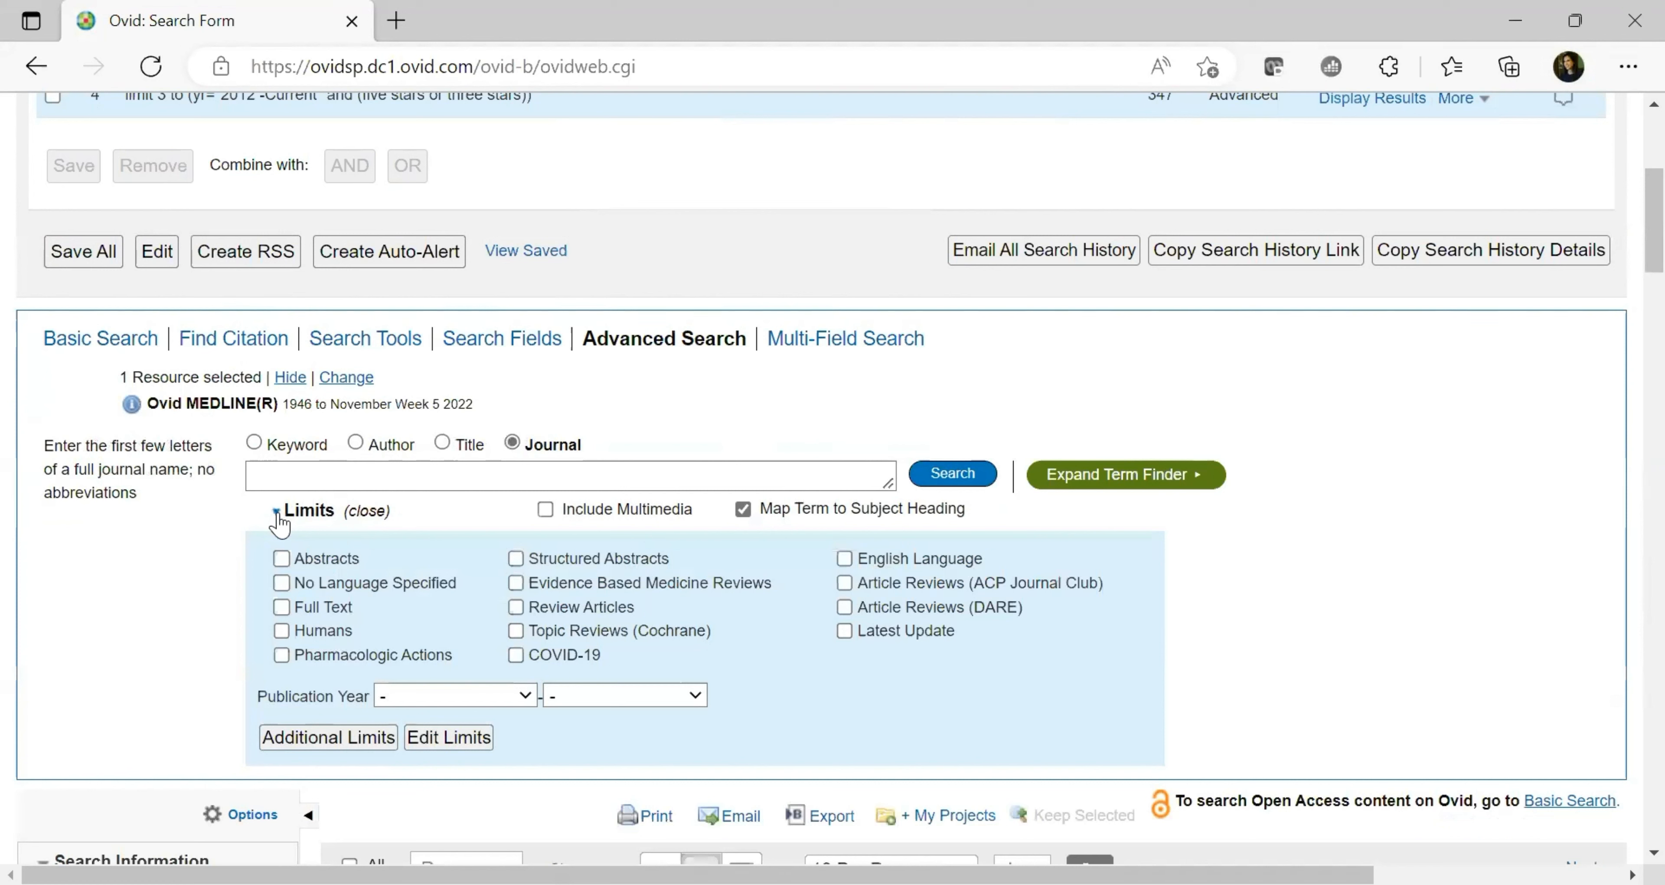
click(253, 442)
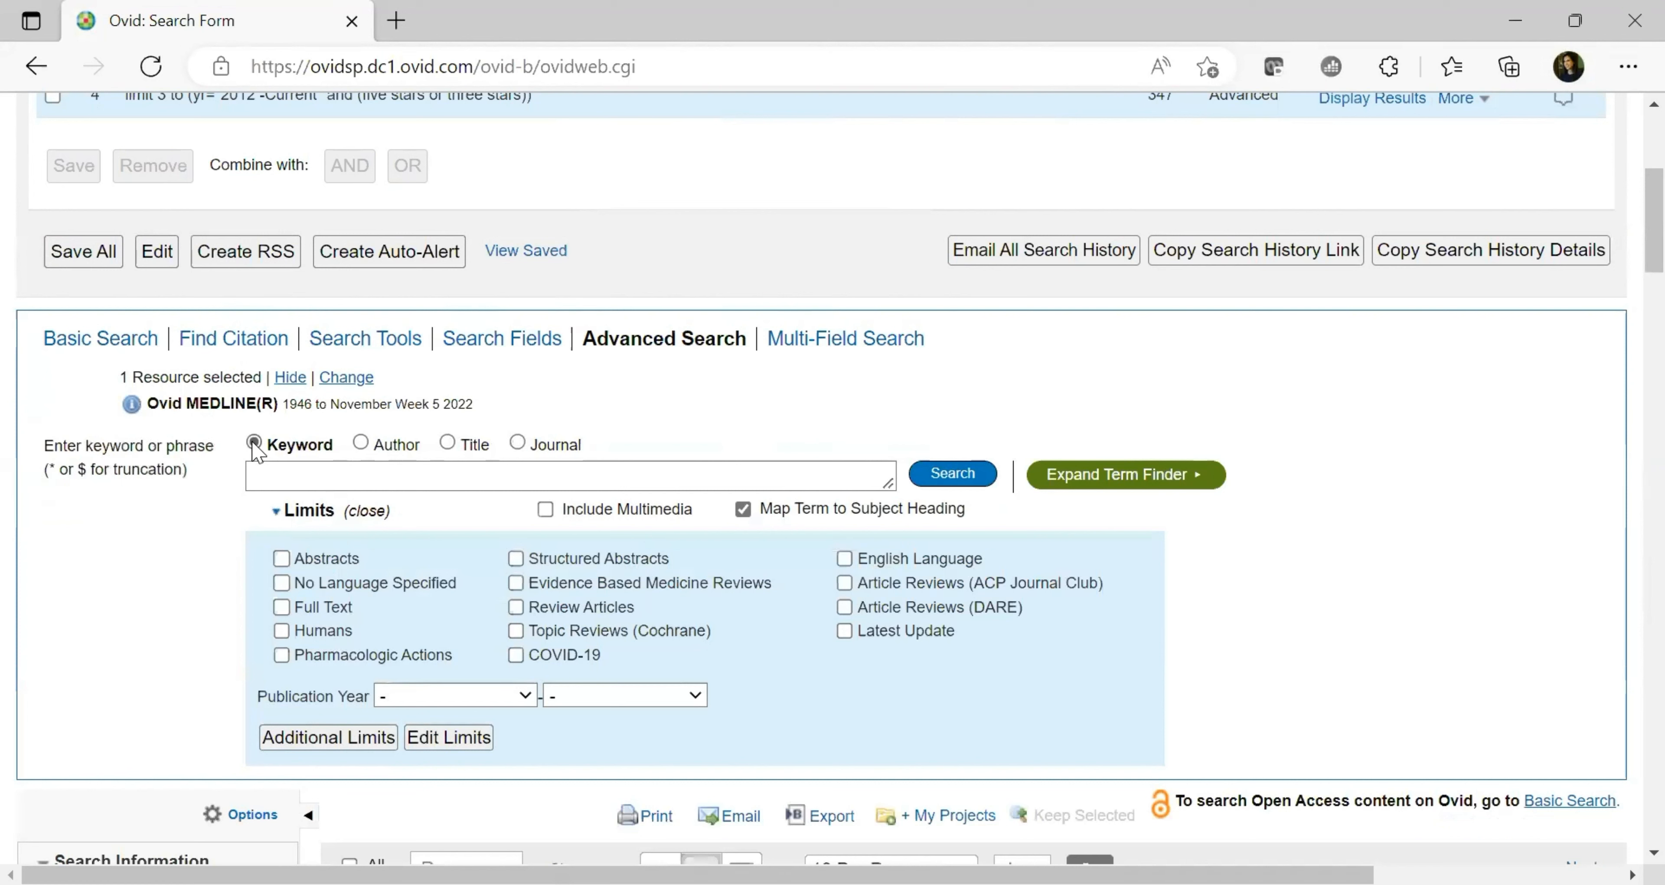
click(294, 479)
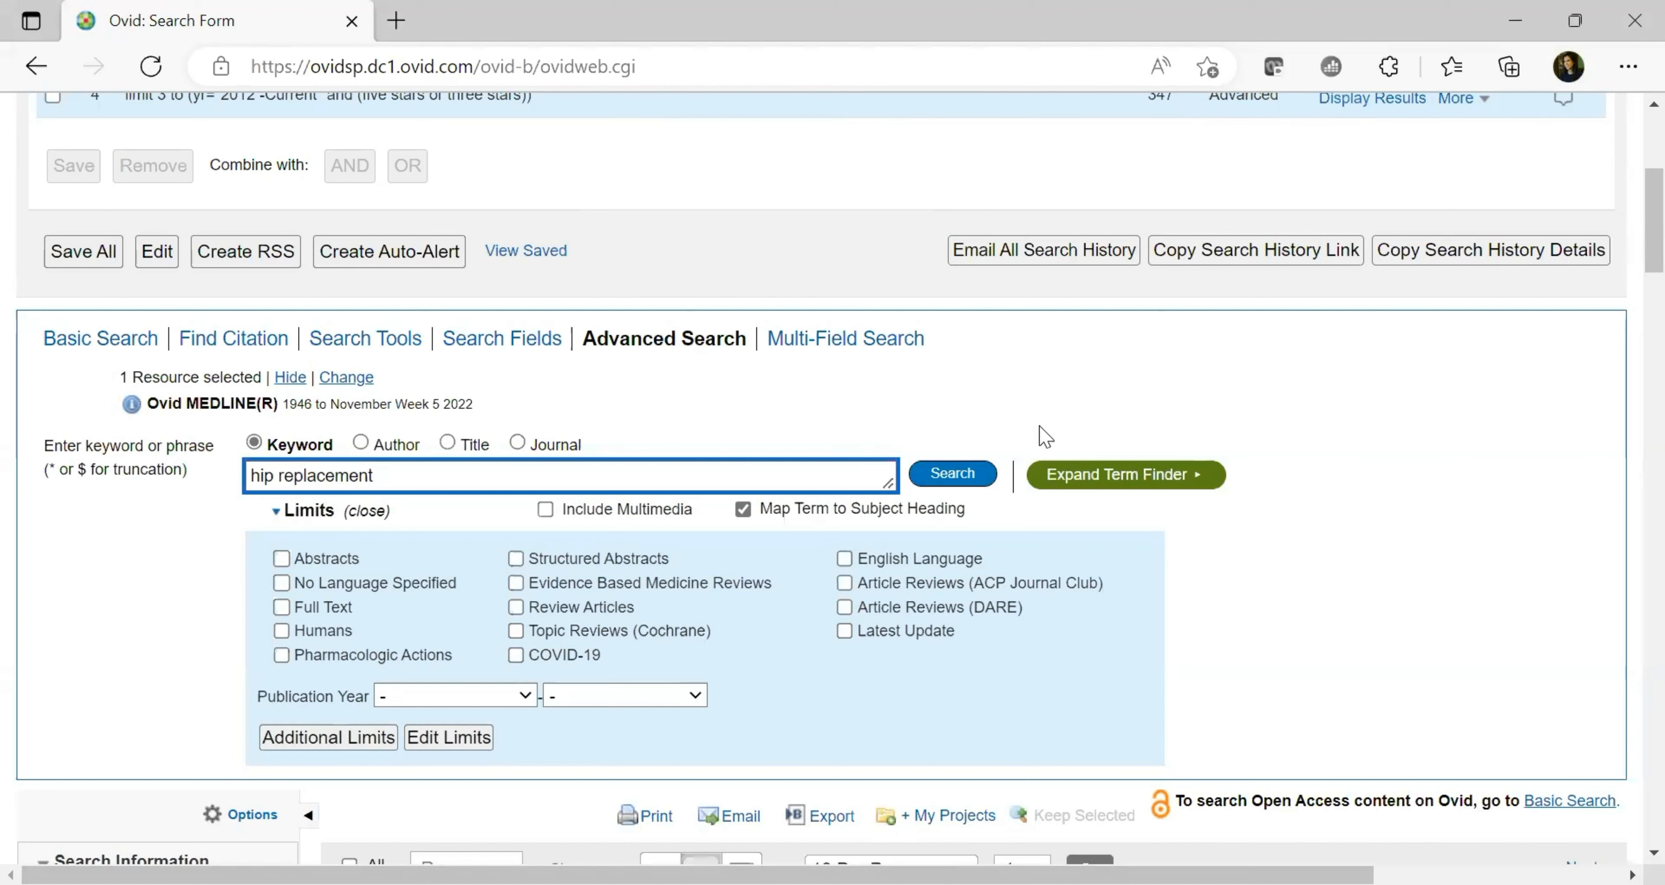
Look up 'hip replacement' in Term Finder and select the heading Arthroplasty, Replacement, Hip
click(1116, 491)
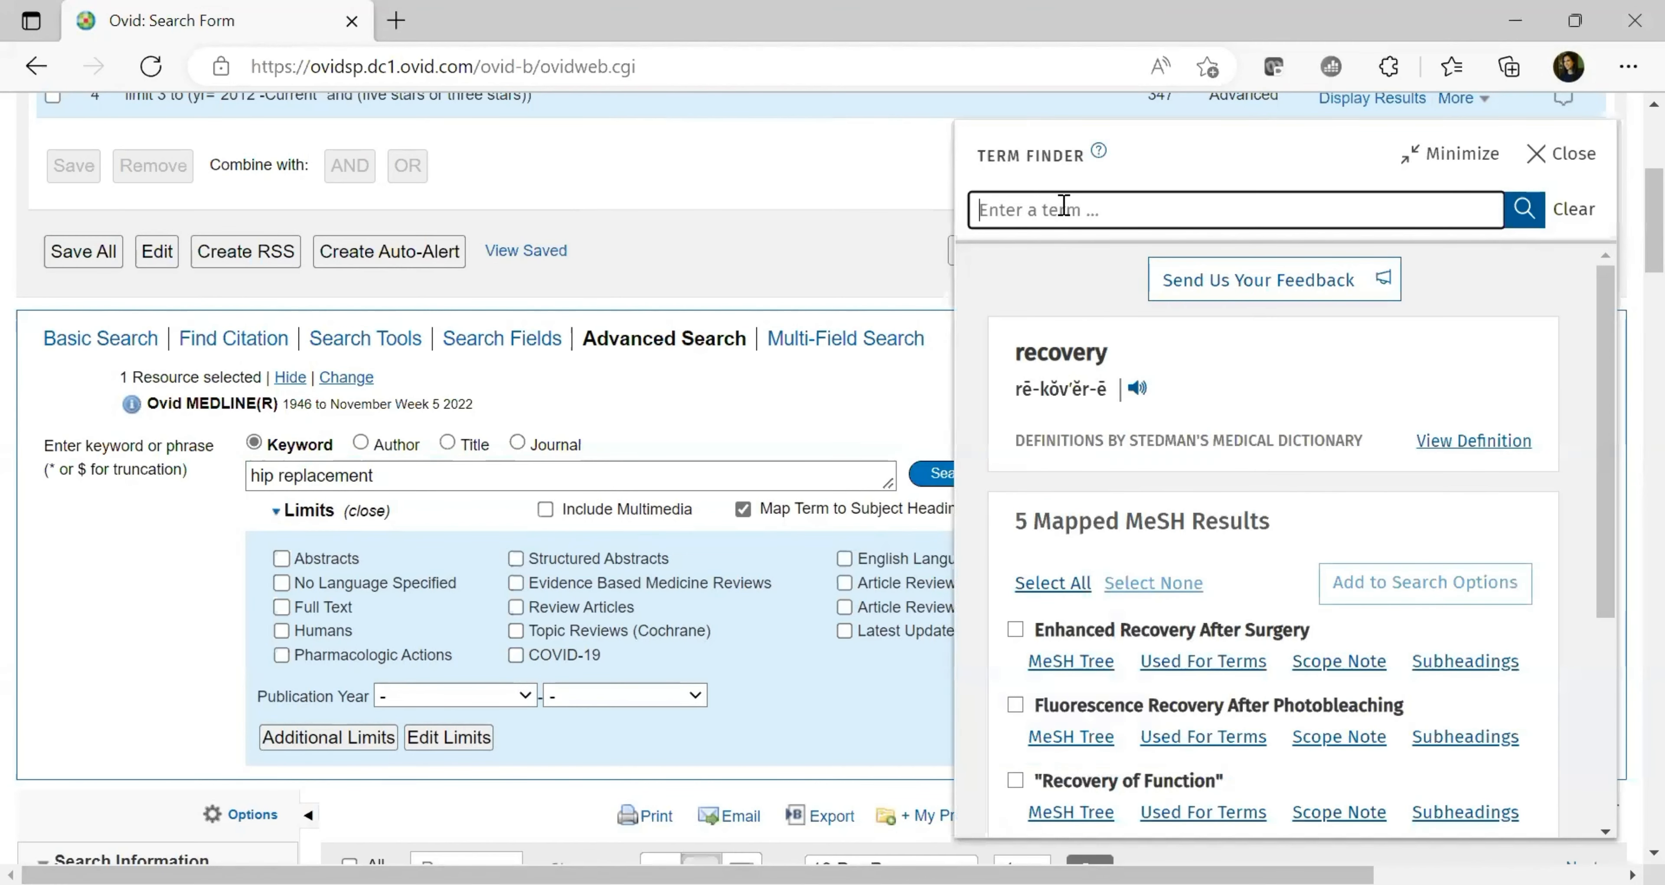
text(hip replacement)
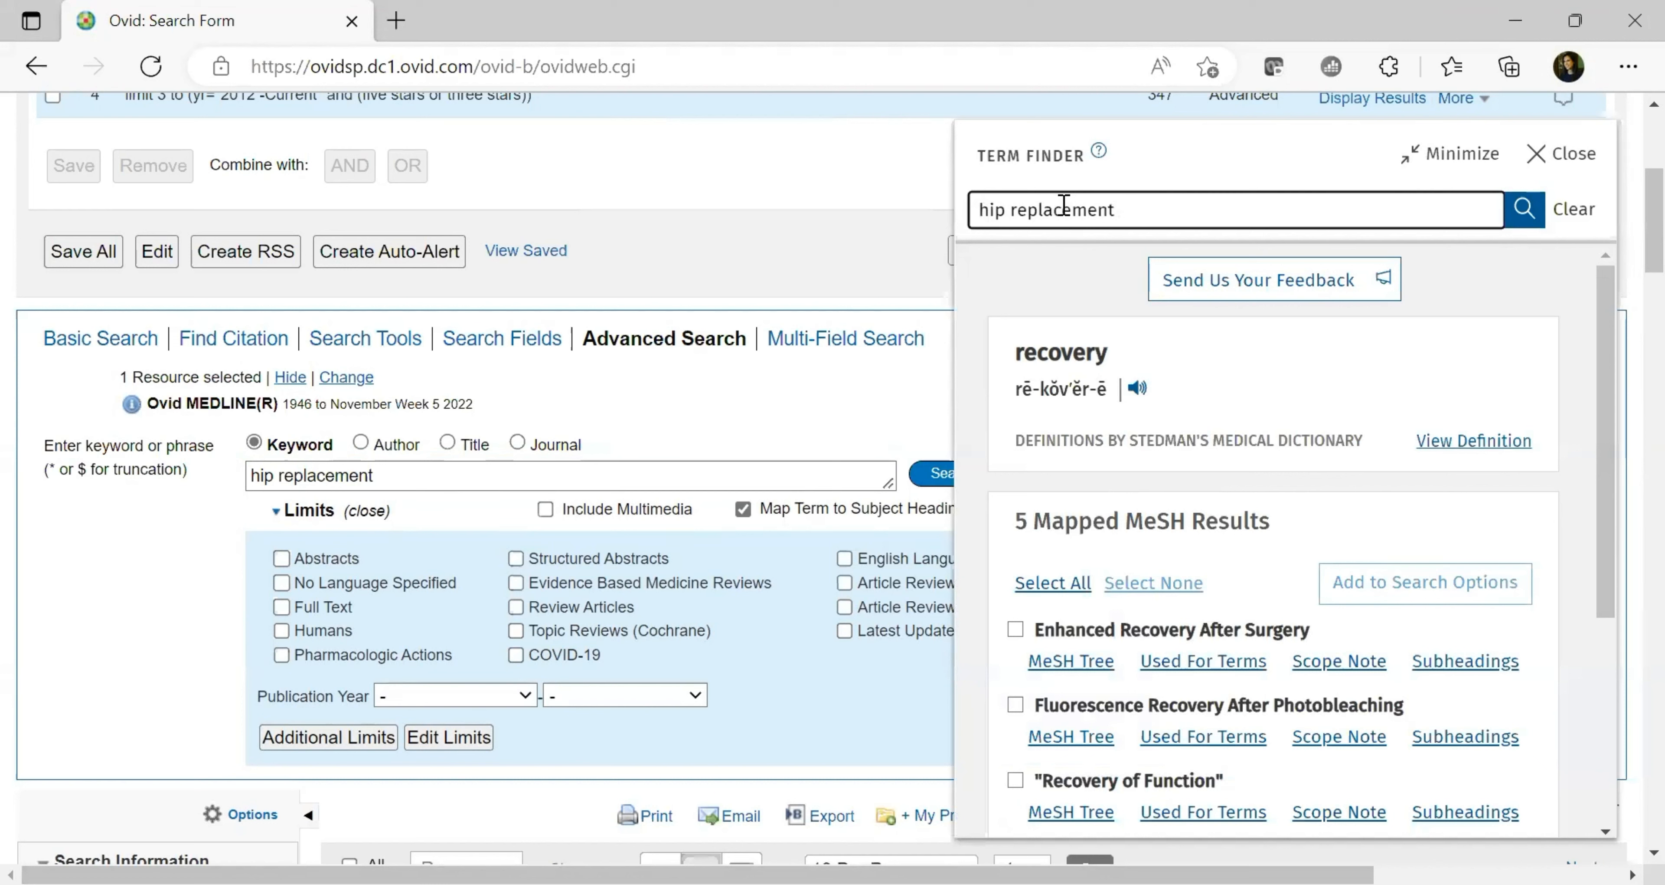
click(1533, 223)
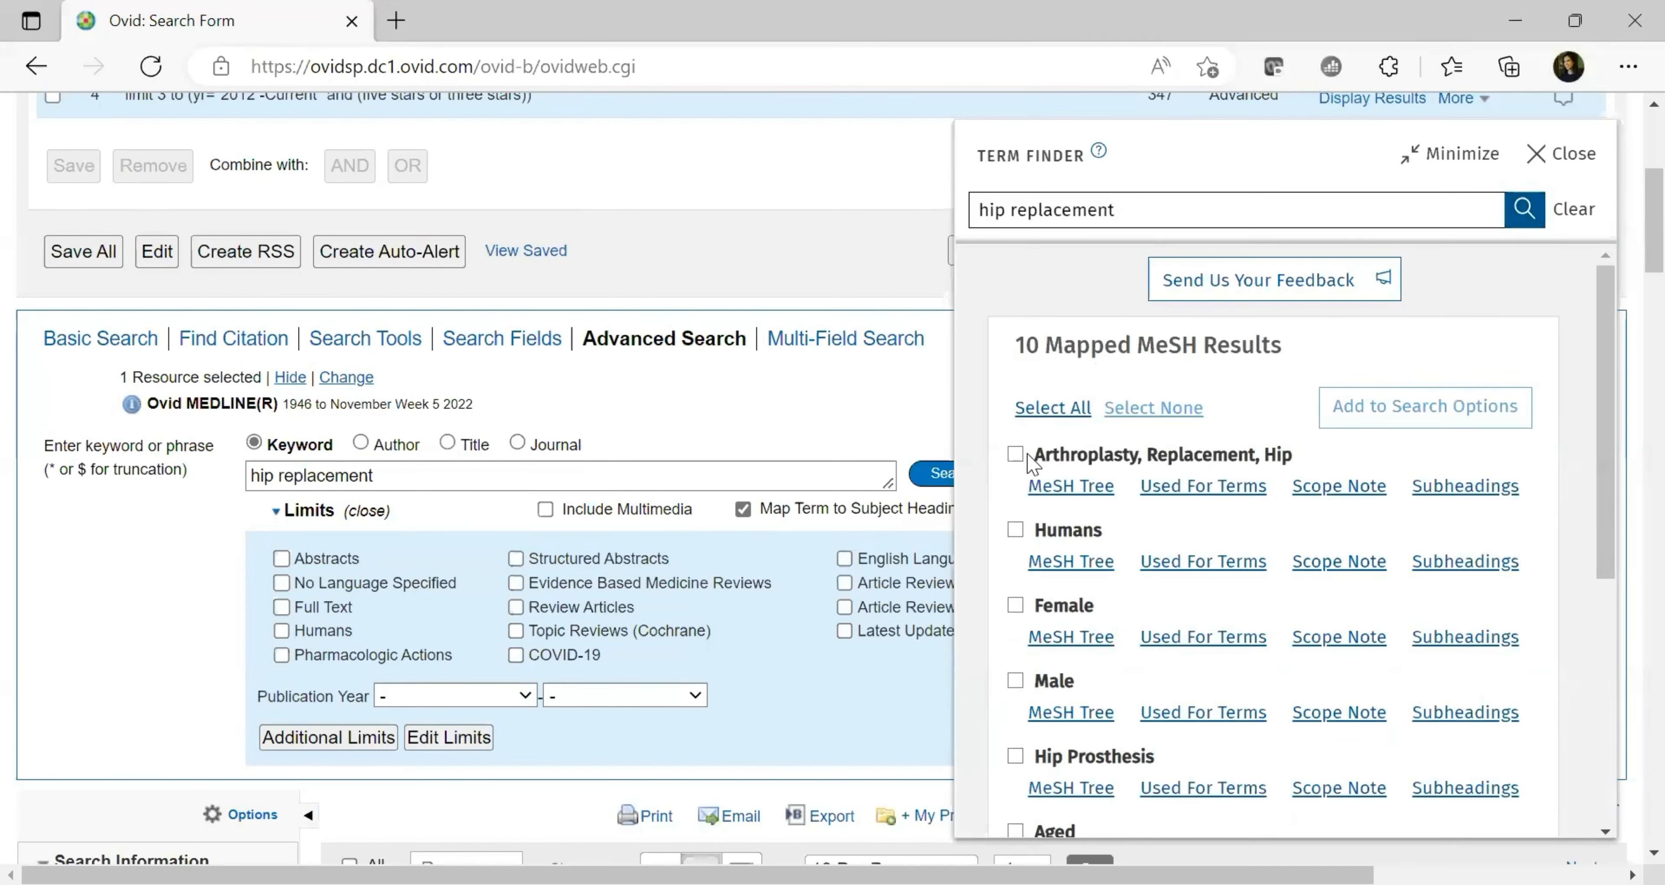
drag(1026, 454, 1276, 462)
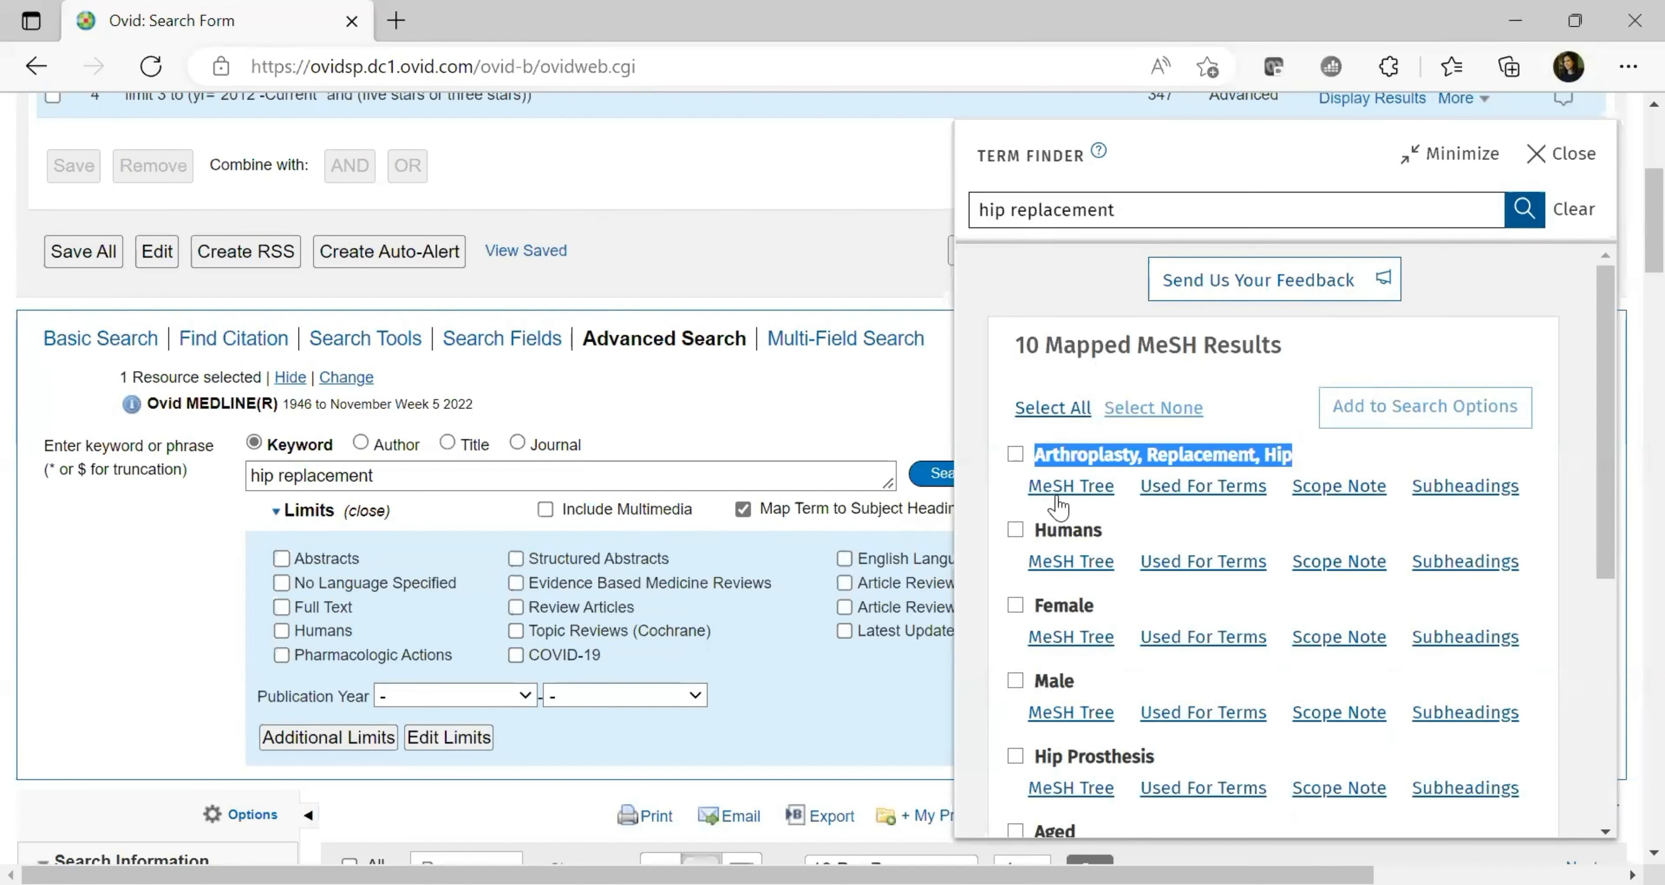
click(1273, 400)
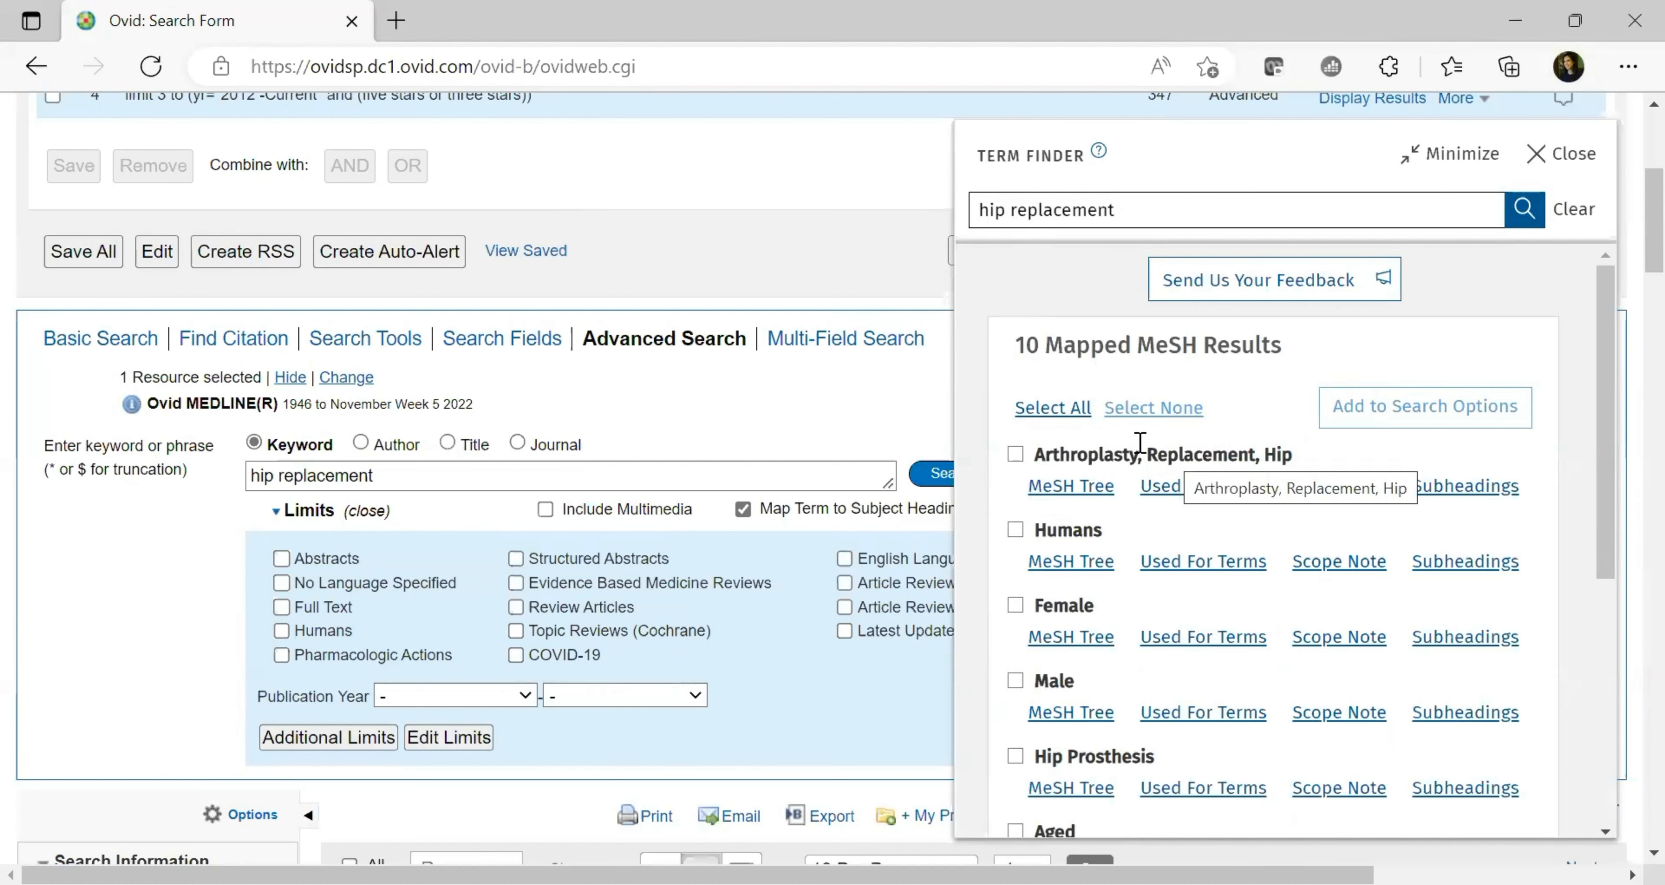
click(1016, 454)
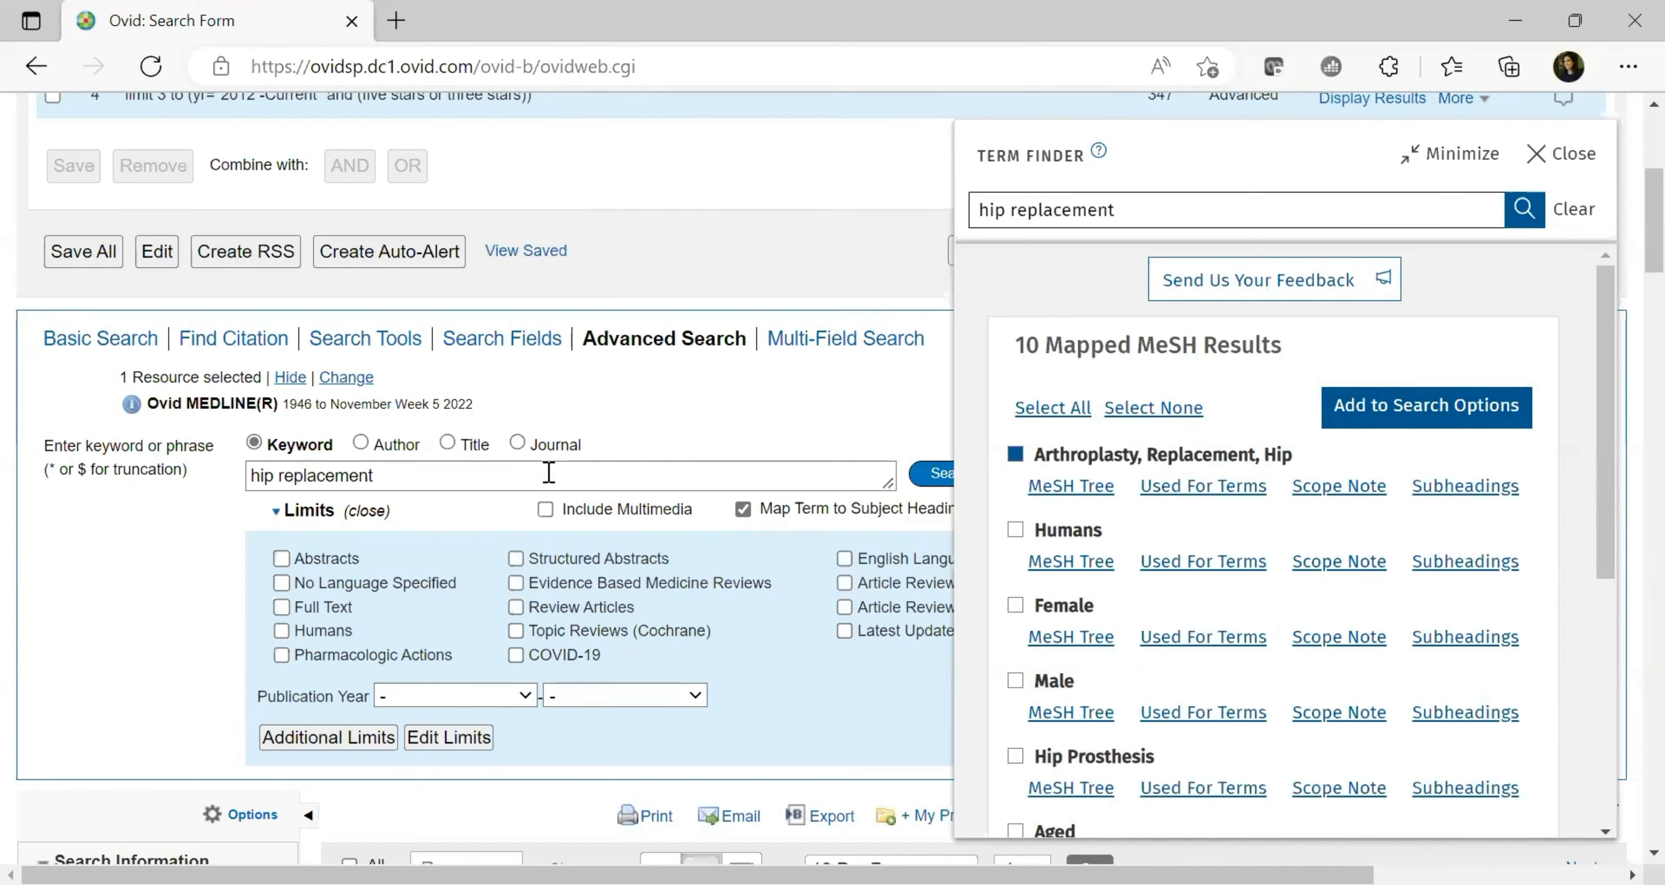
Add the heading exploded and ORed to the keyword query, then review the combined query
click(1412, 407)
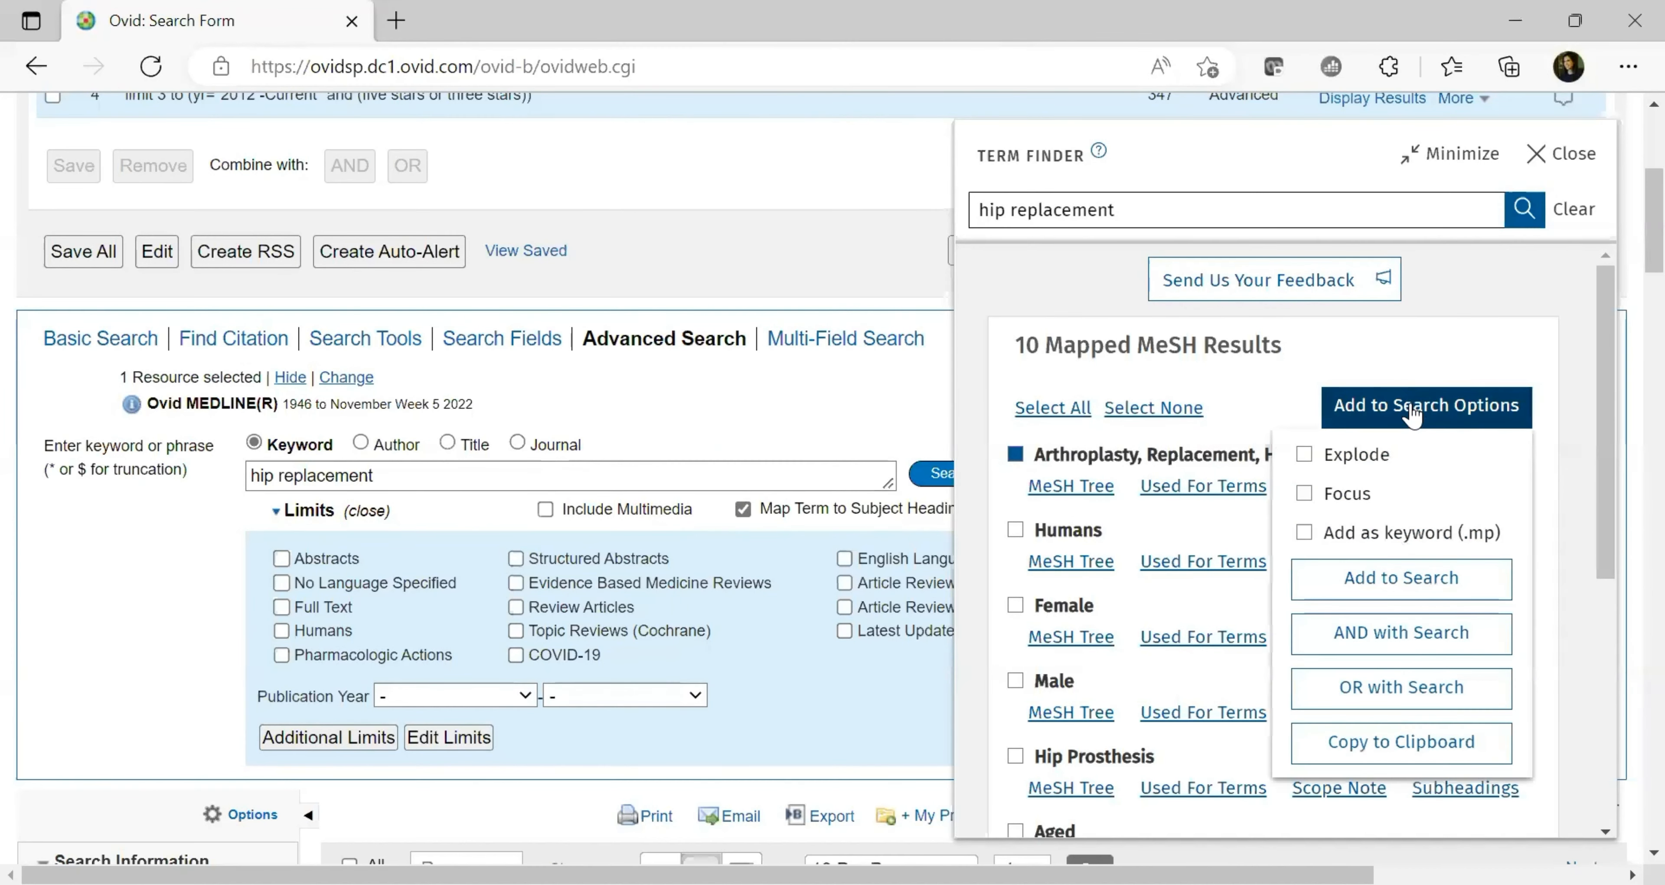
click(1305, 455)
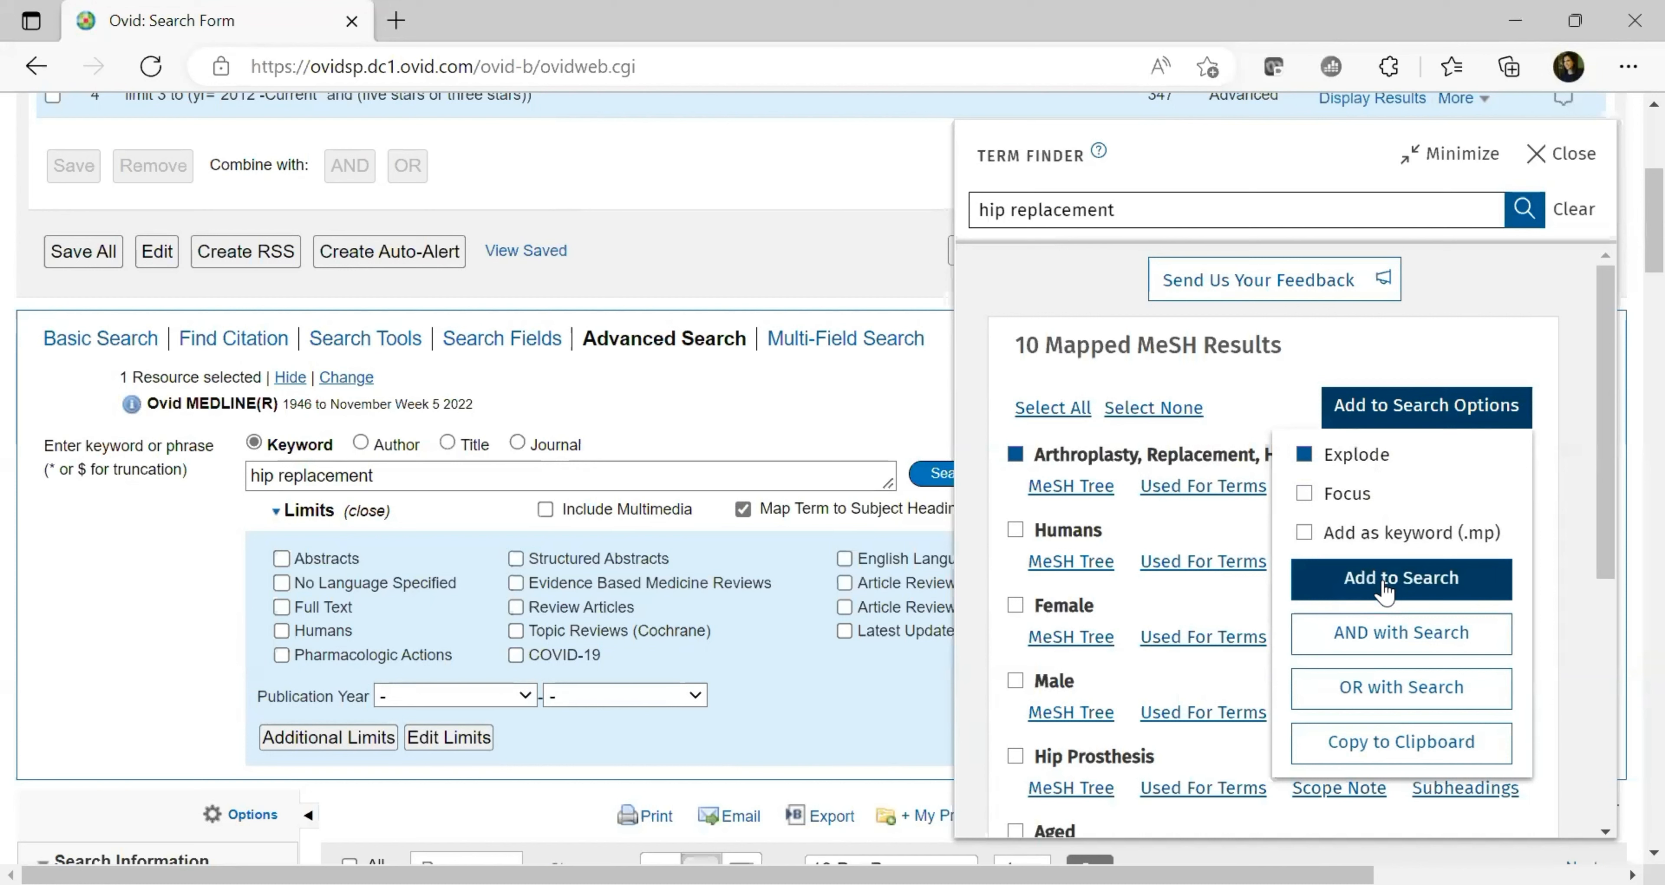
click(1384, 687)
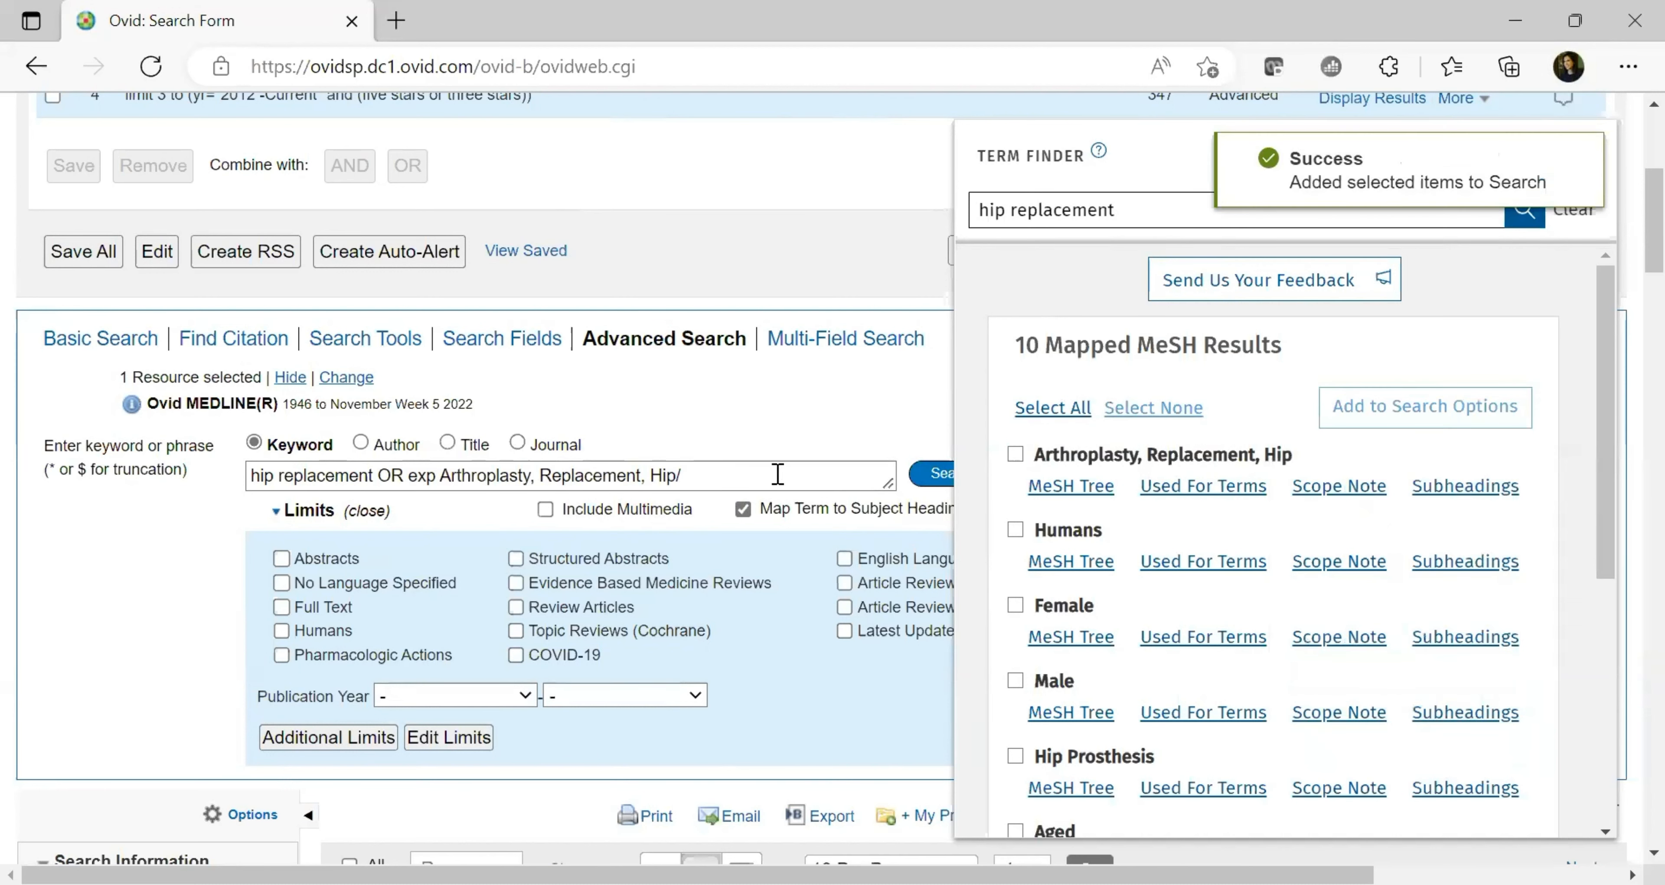
click(1564, 154)
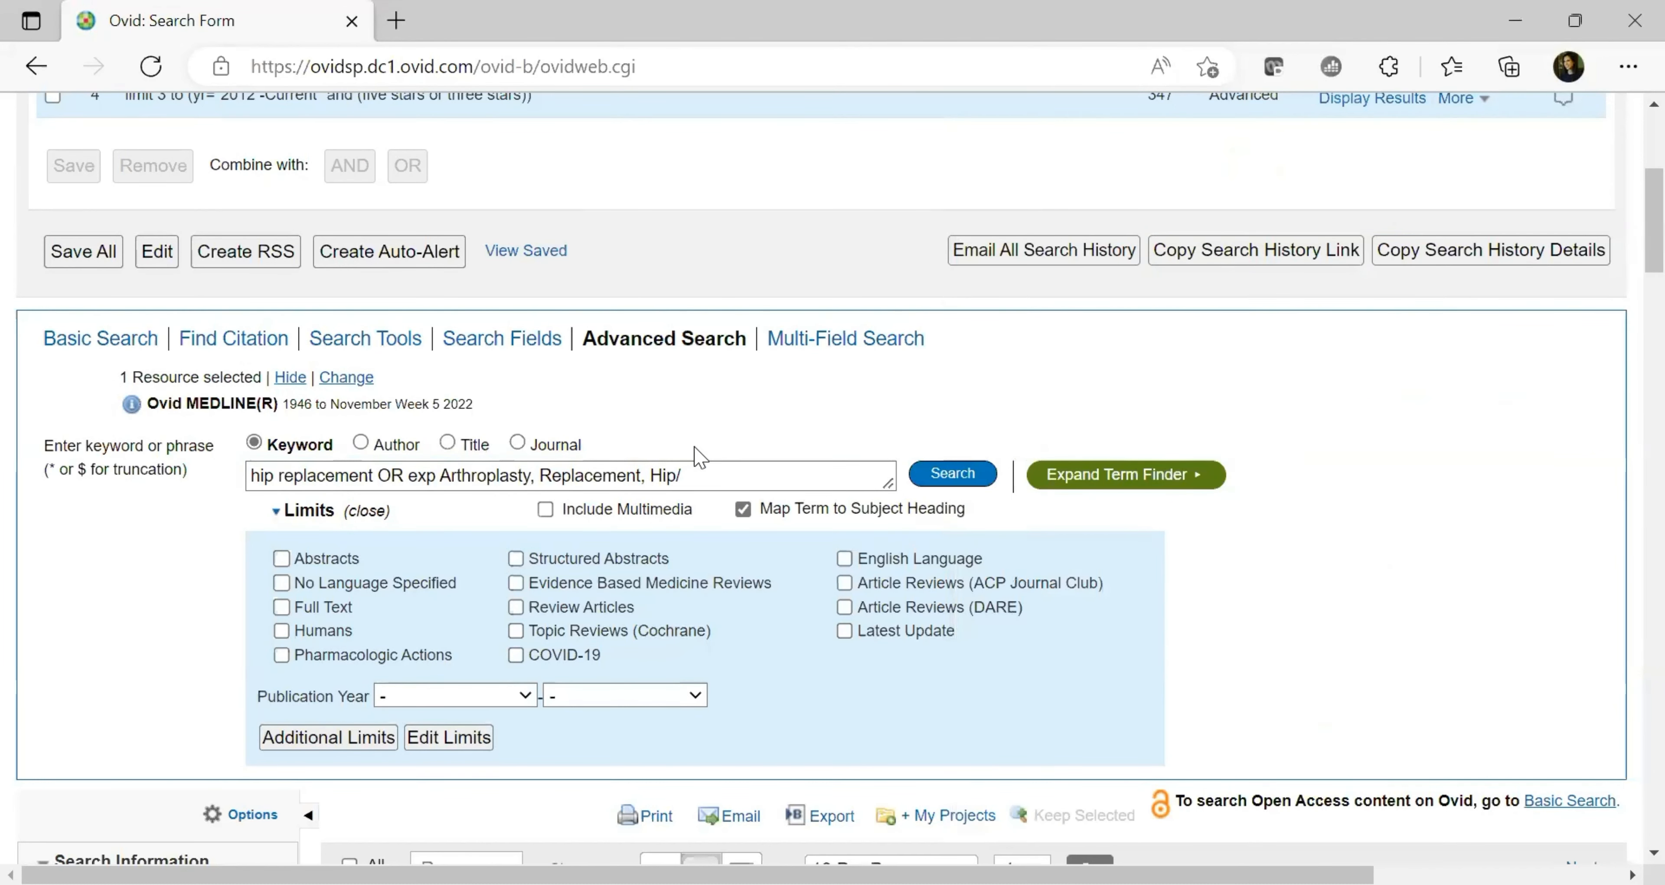
drag(686, 473, 409, 474)
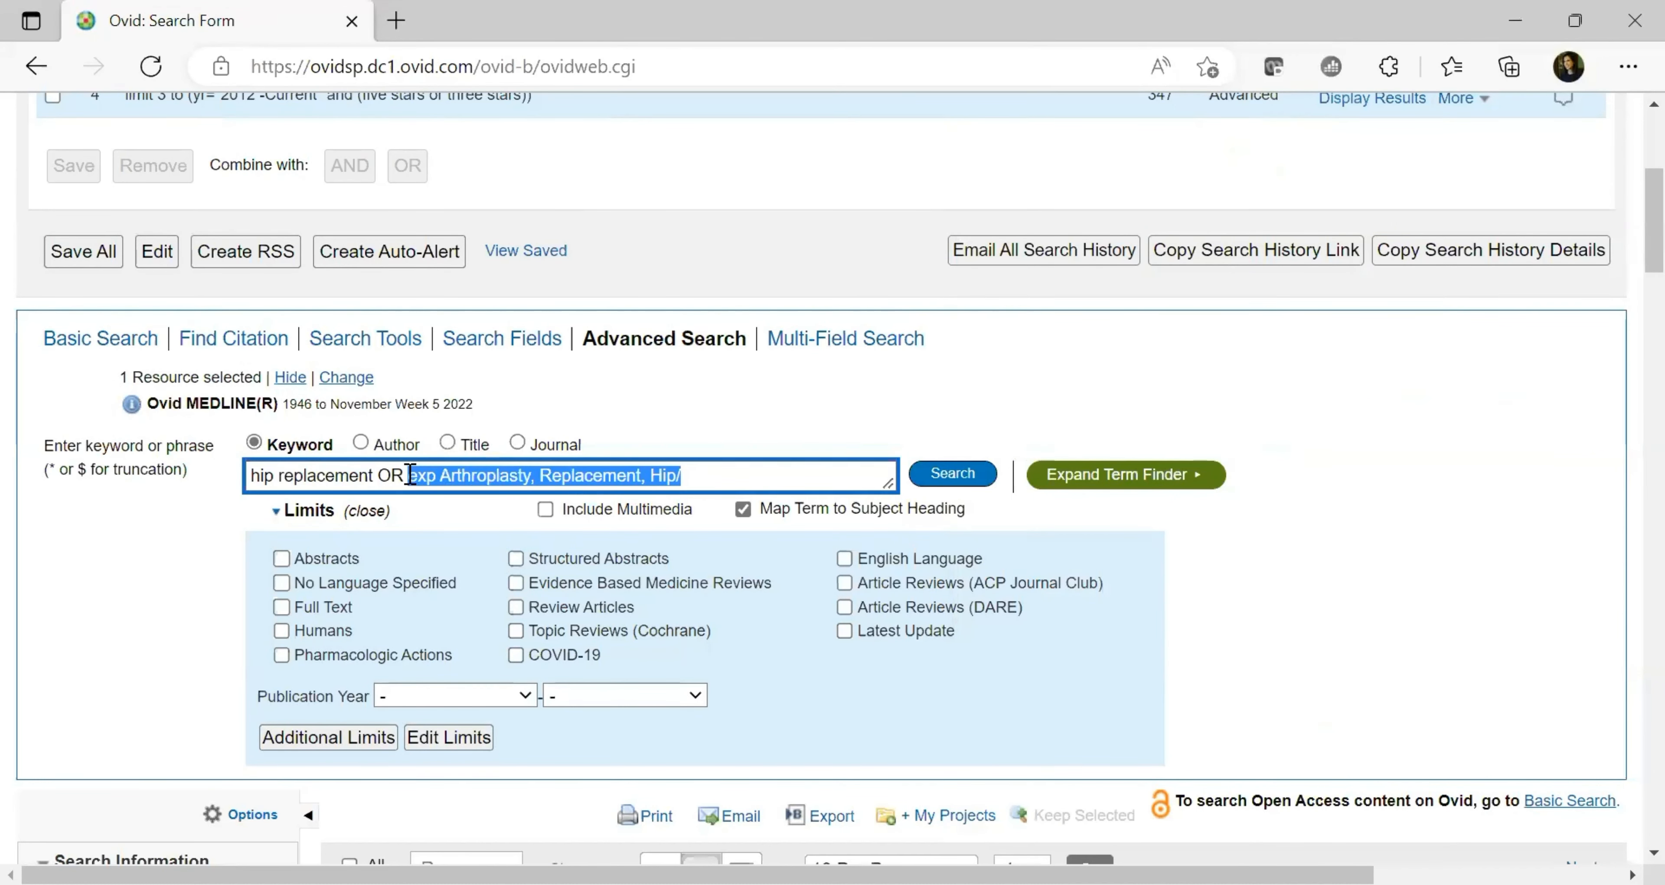
click(378, 474)
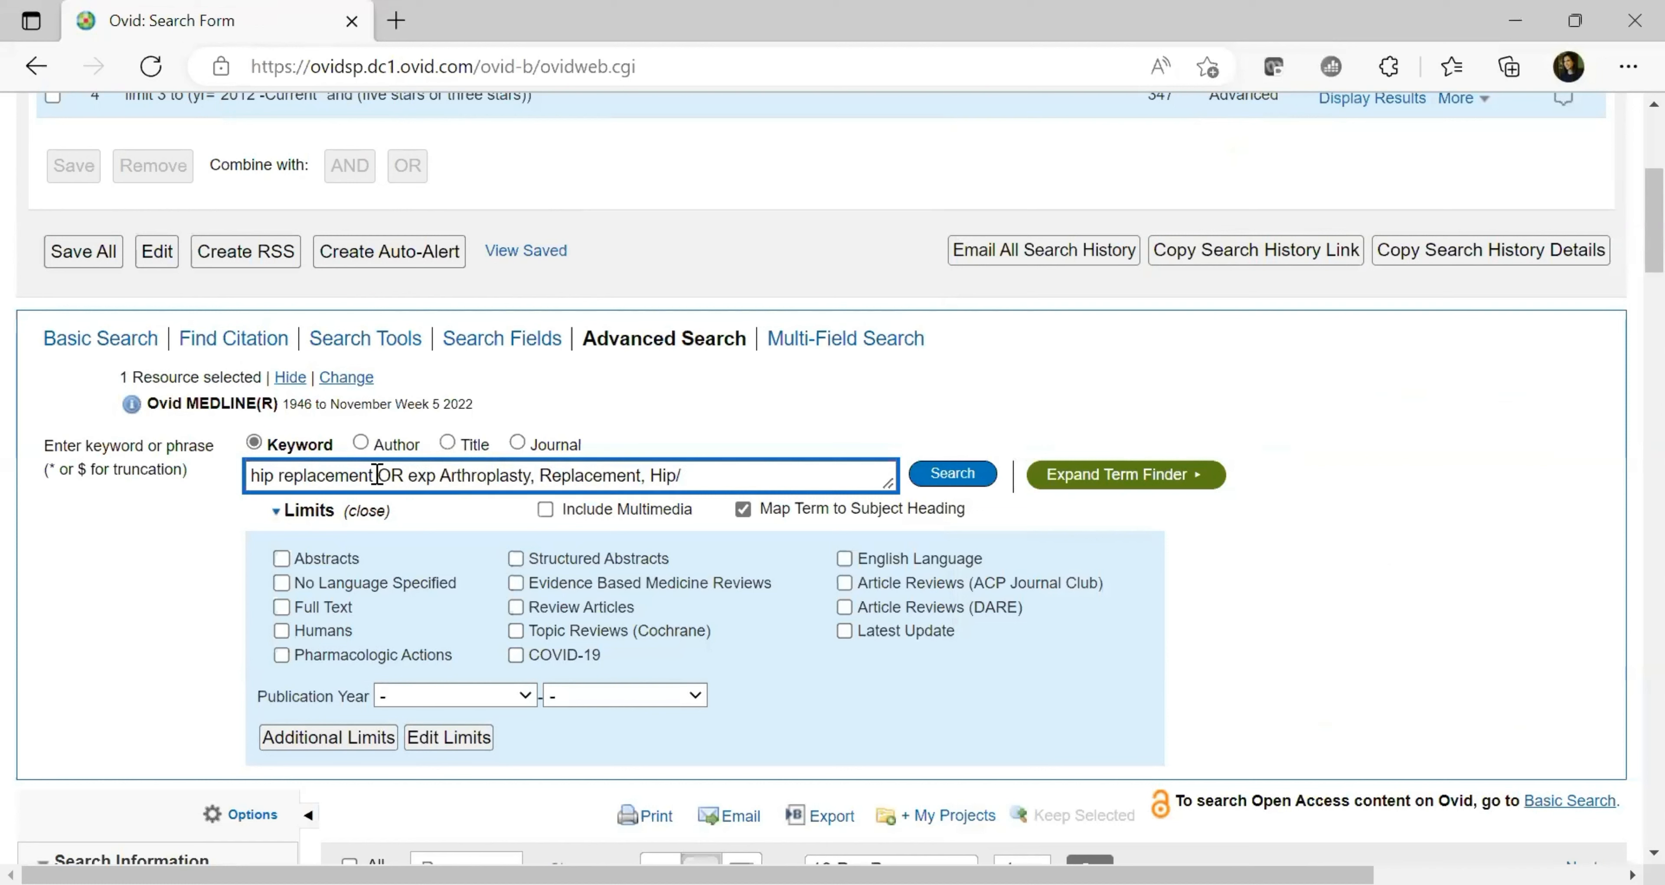
drag(377, 474, 217, 488)
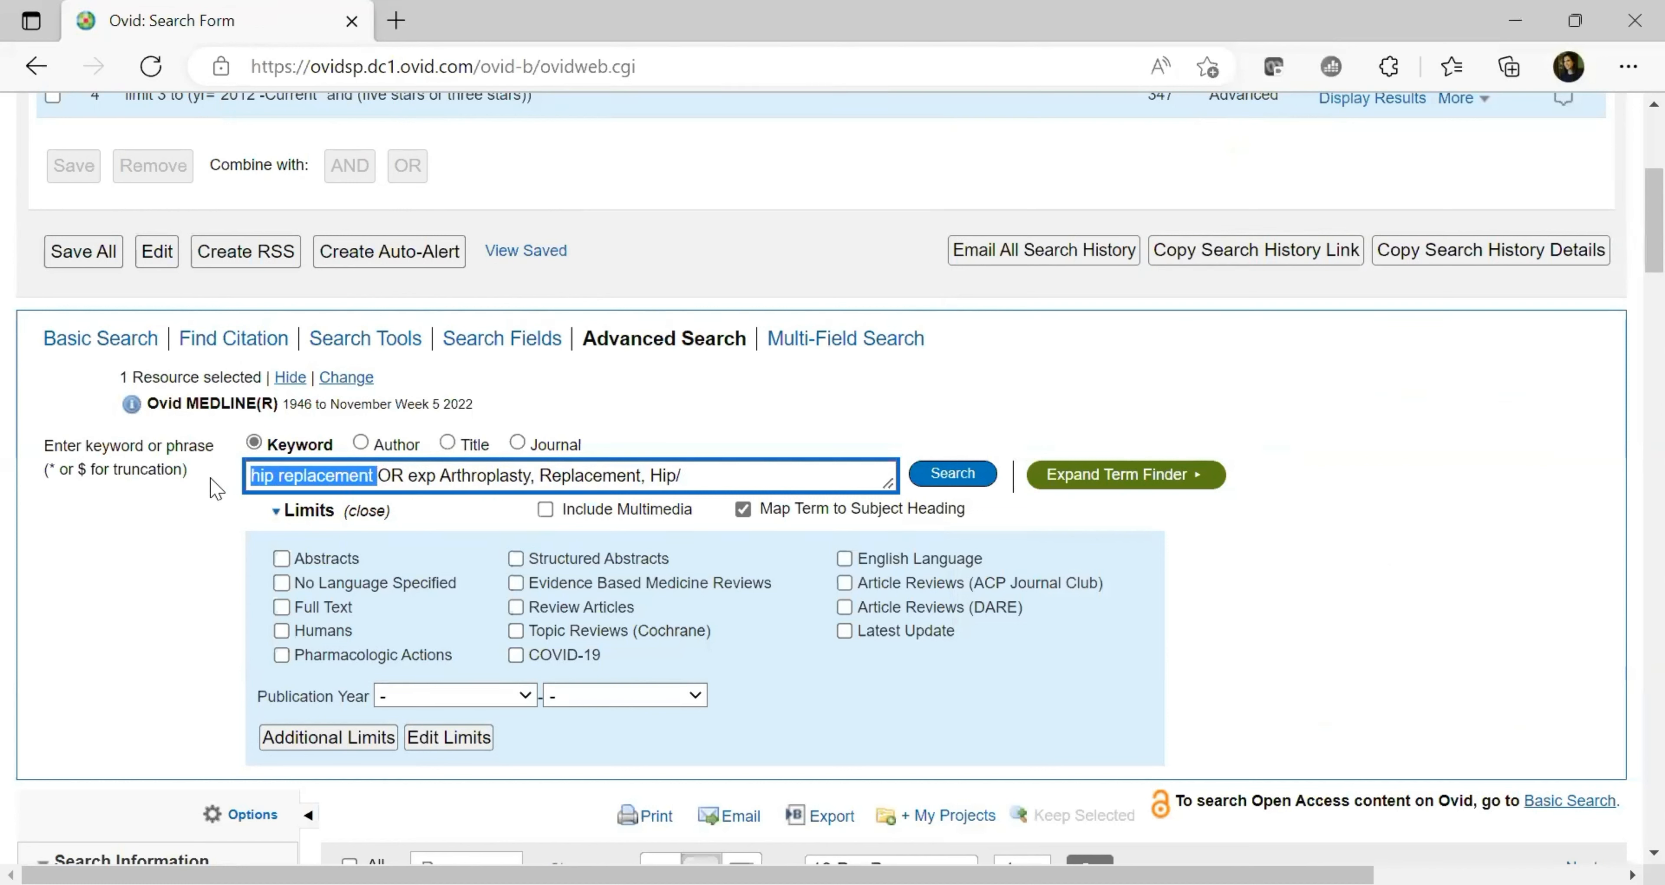
click(785, 472)
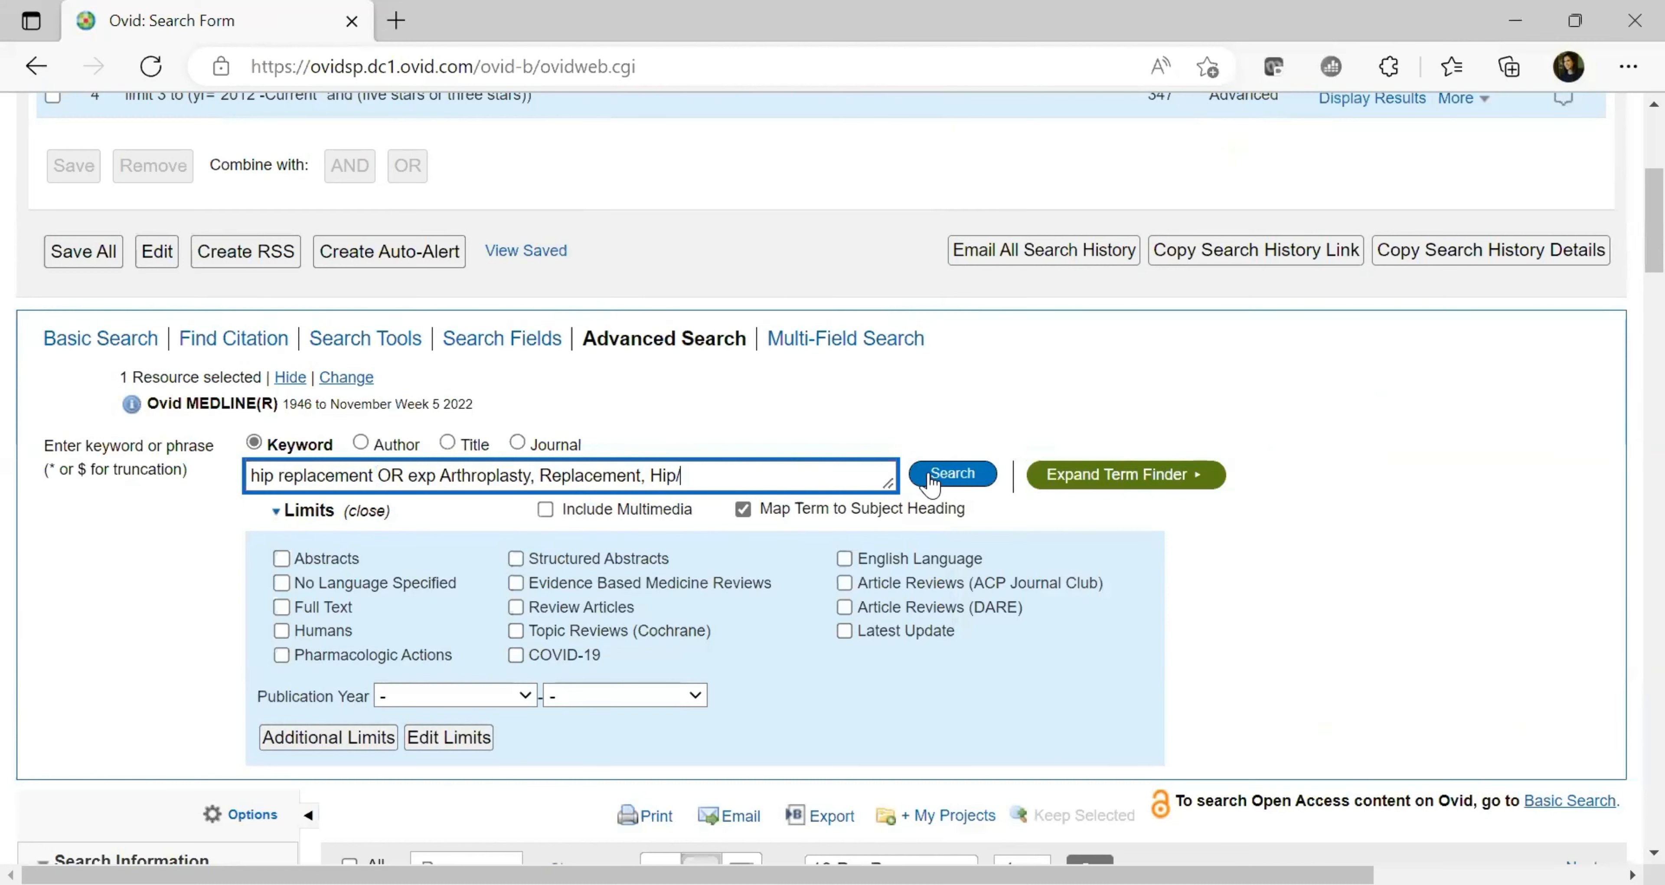
Run the combined query and review search 5's two terms and its 38120 results
click(931, 482)
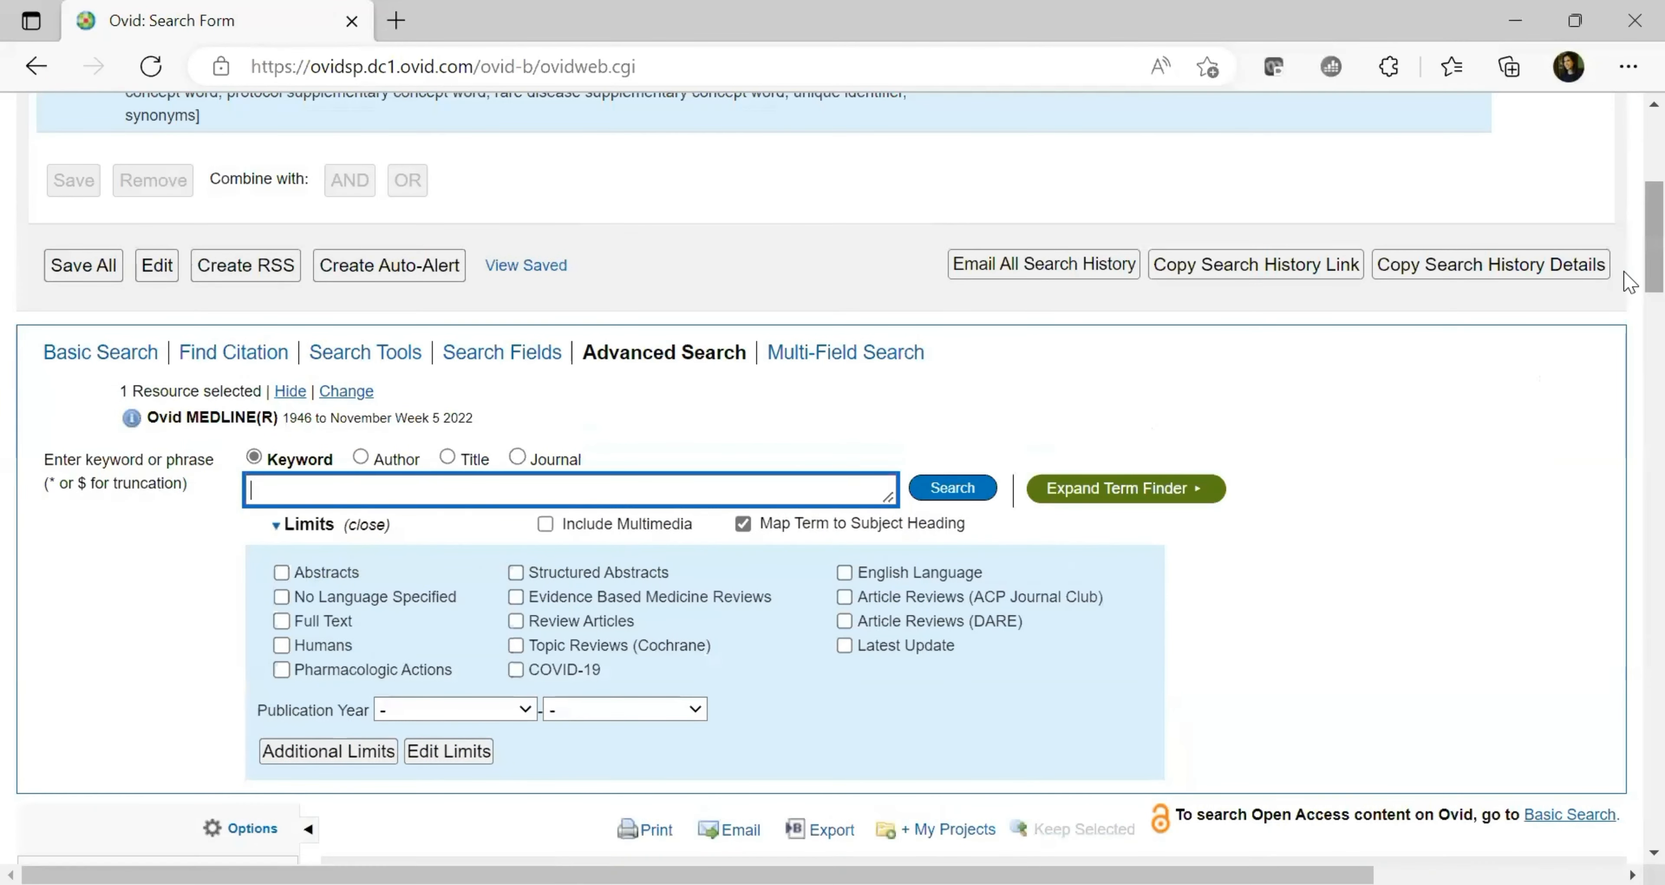
scroll(1626, 182, up, 5)
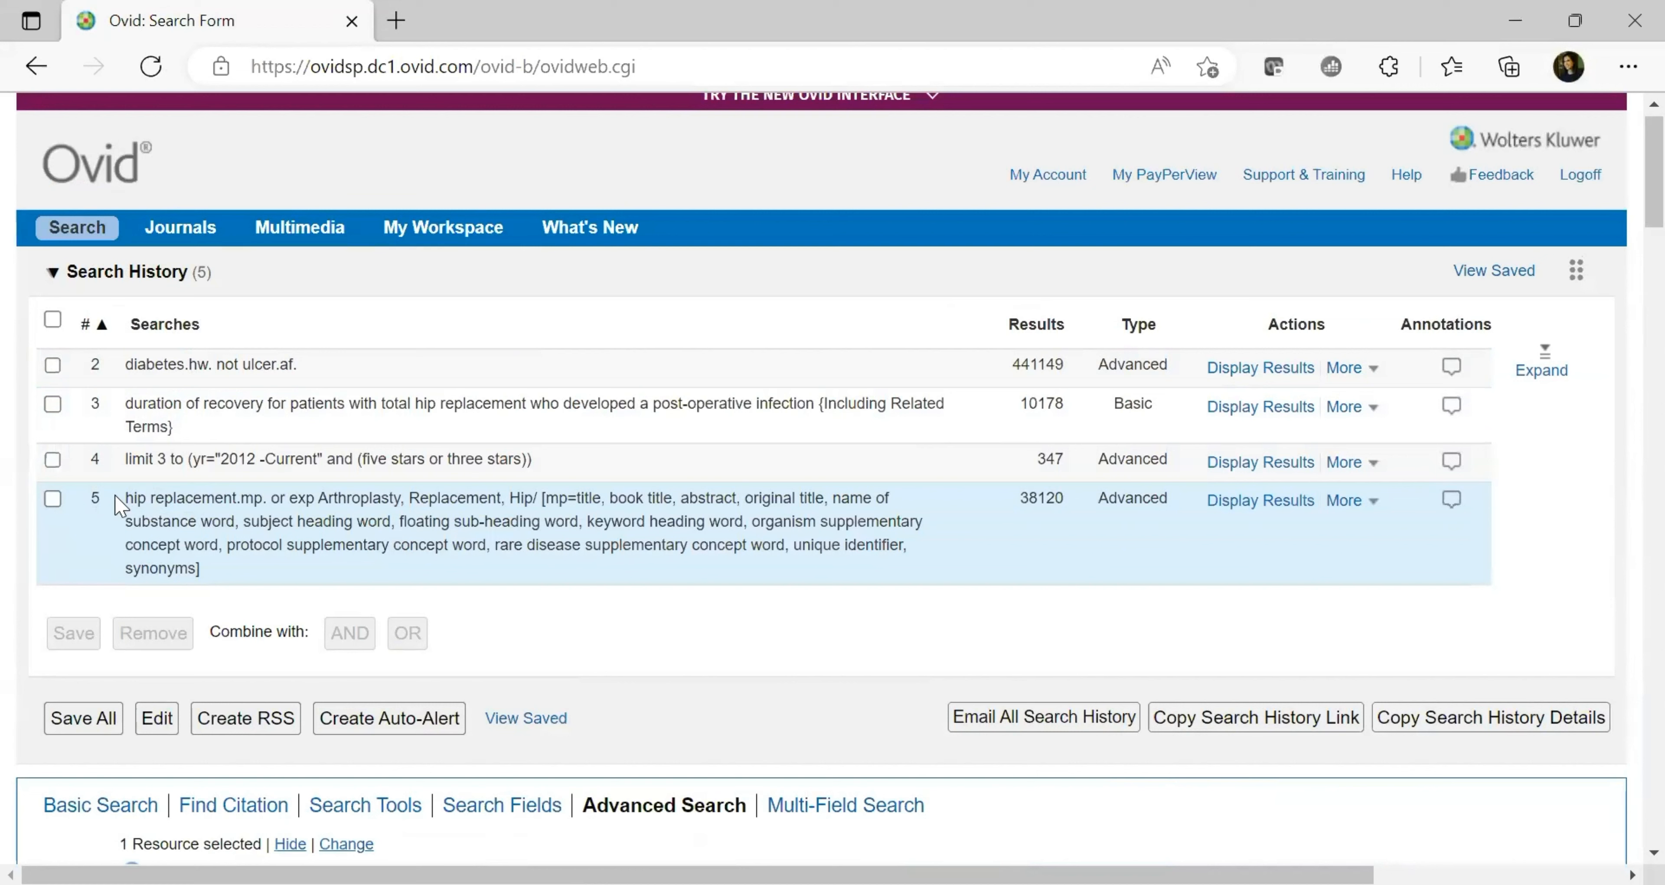
drag(128, 497, 236, 494)
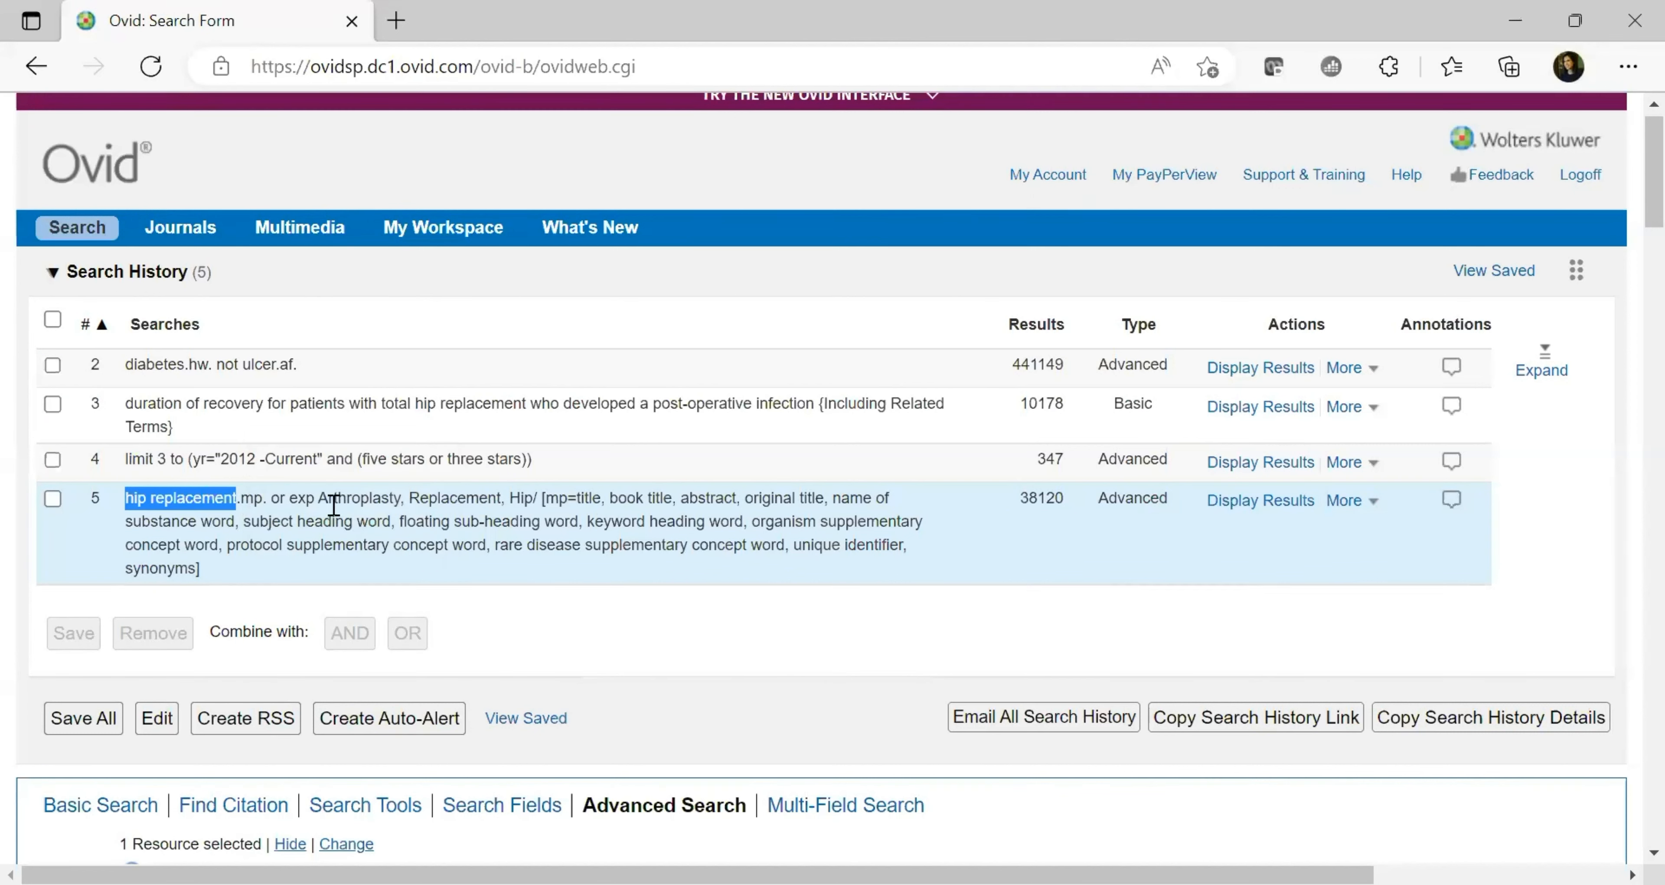
drag(319, 498, 519, 499)
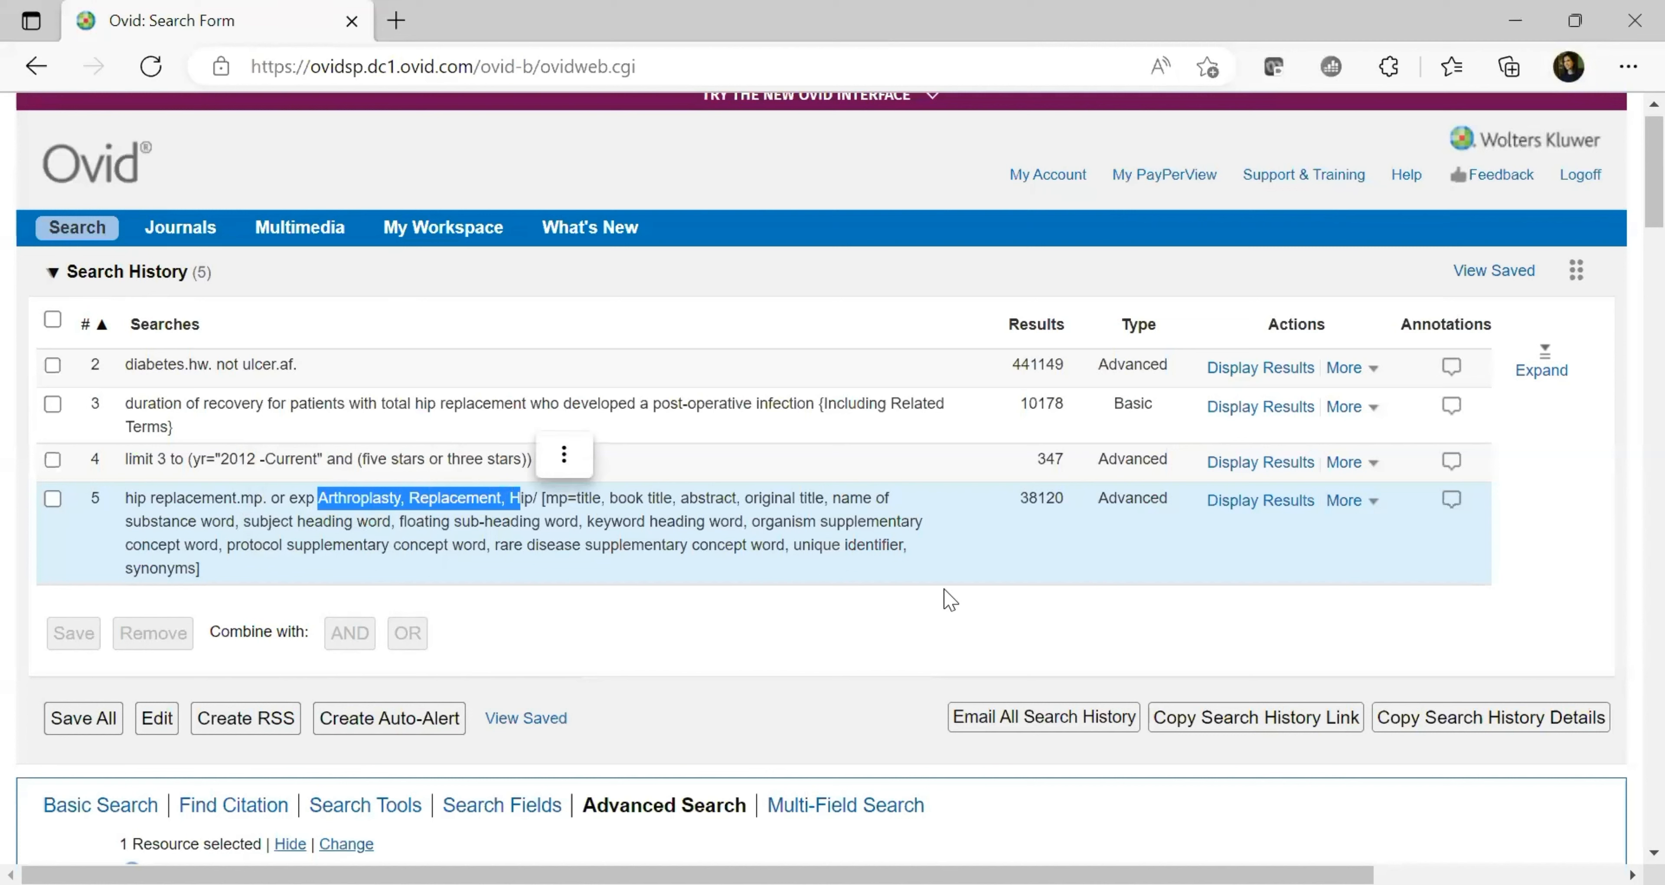
click(943, 598)
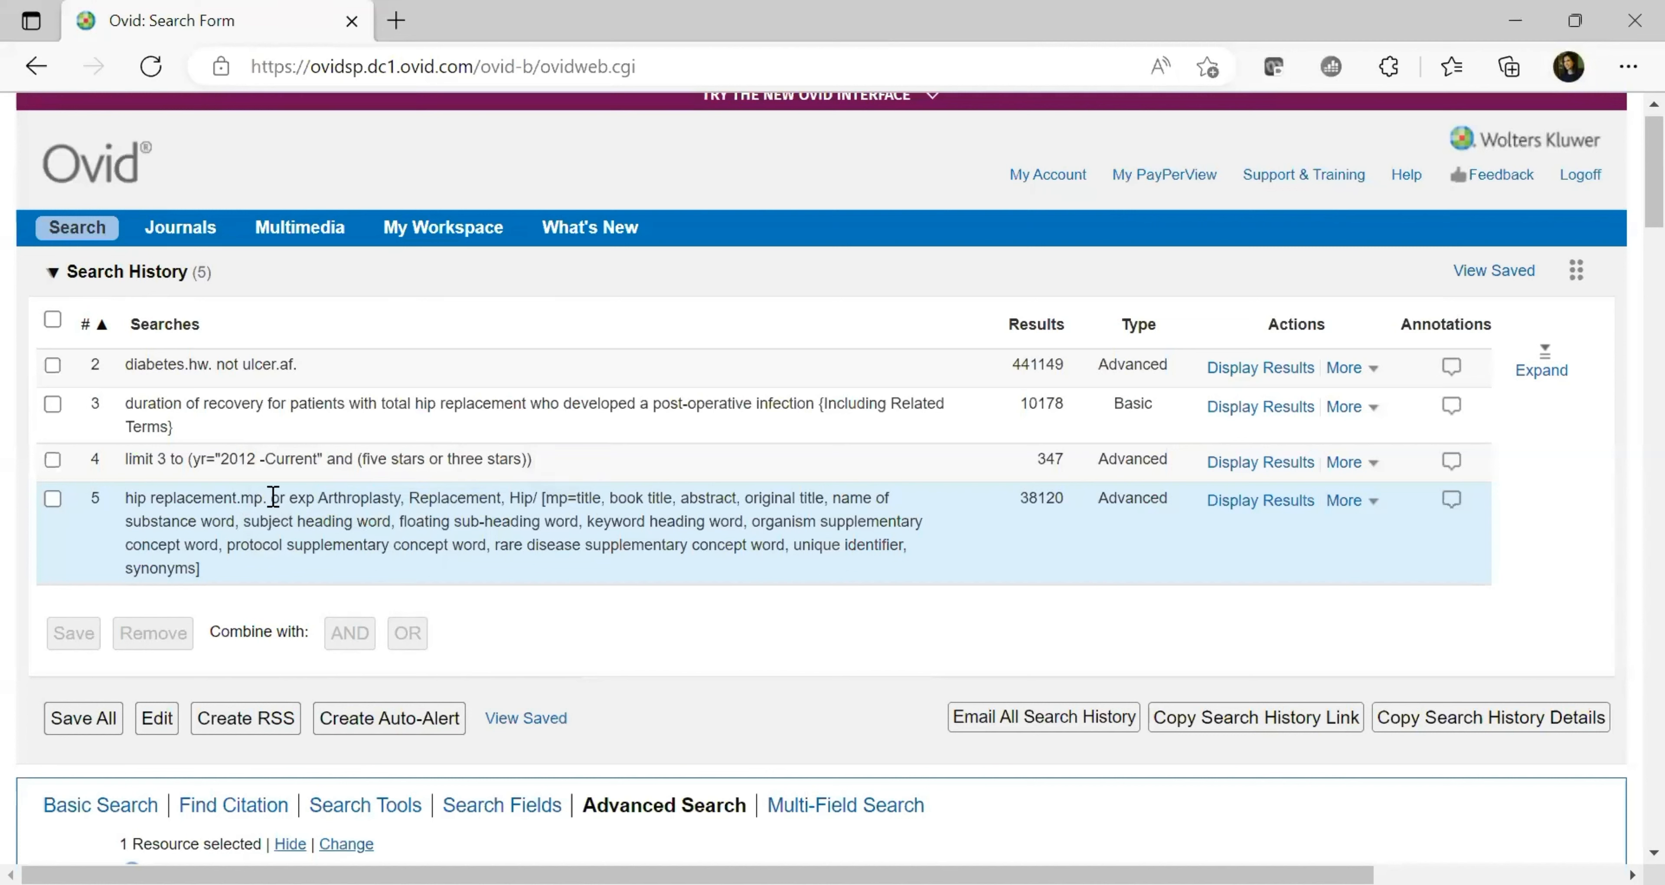
drag(270, 496, 333, 499)
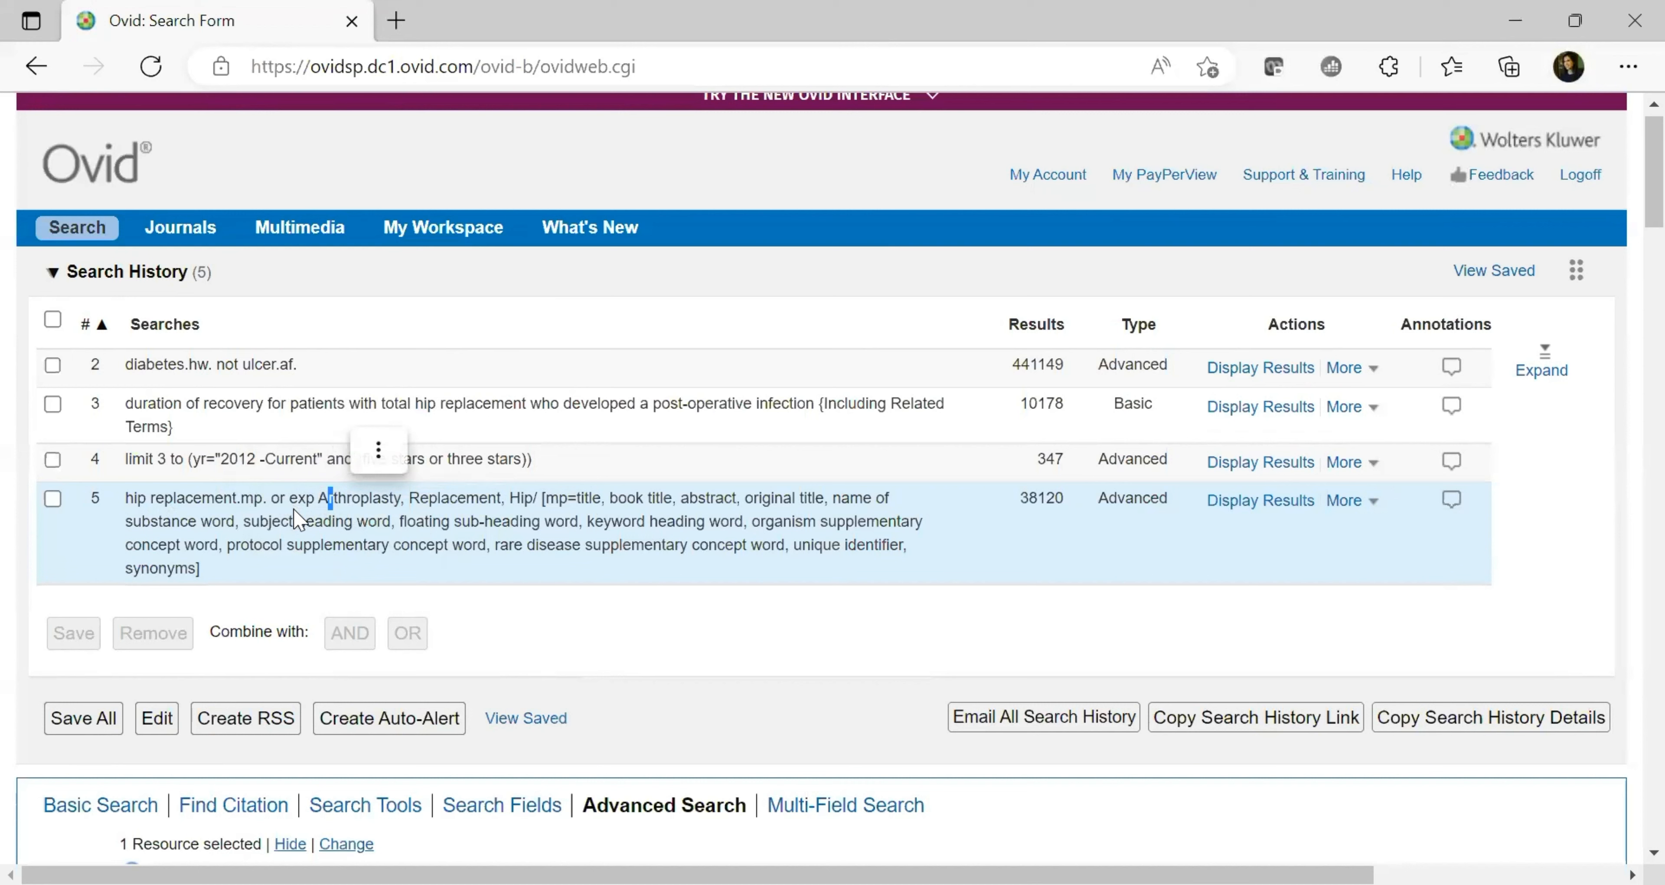
click(872, 604)
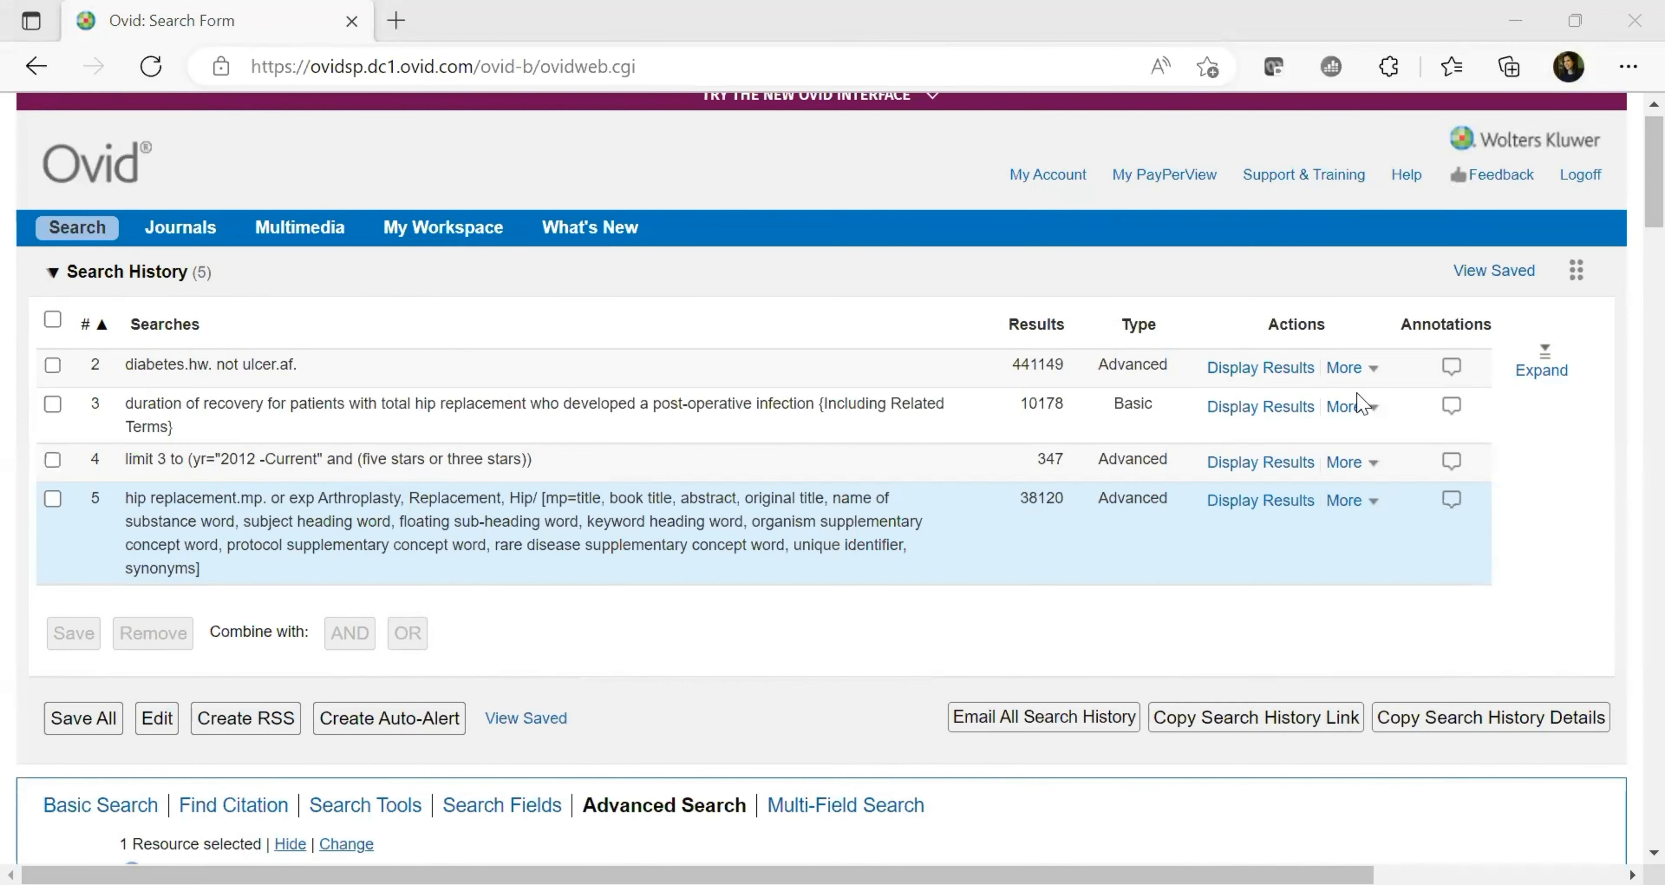
scroll(1629, 247, down, 1)
scroll(1630, 248, down, 4)
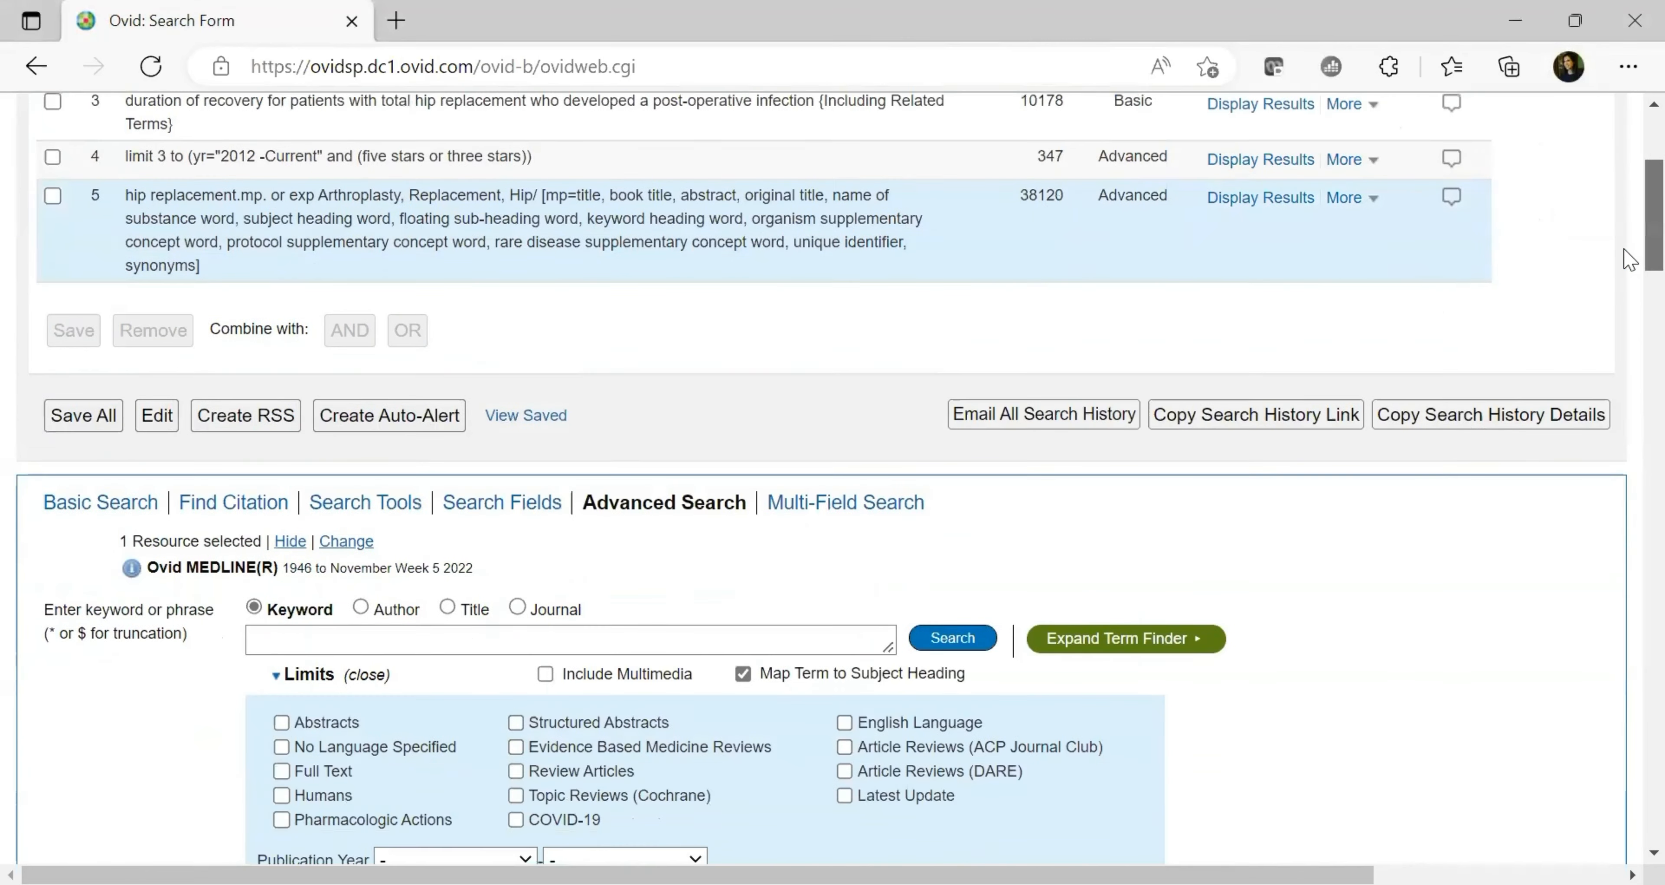
Search 'post-operative infection' as a keyword with Map Term to Subject Heading enabled
click(653, 511)
text(post-operative infection)
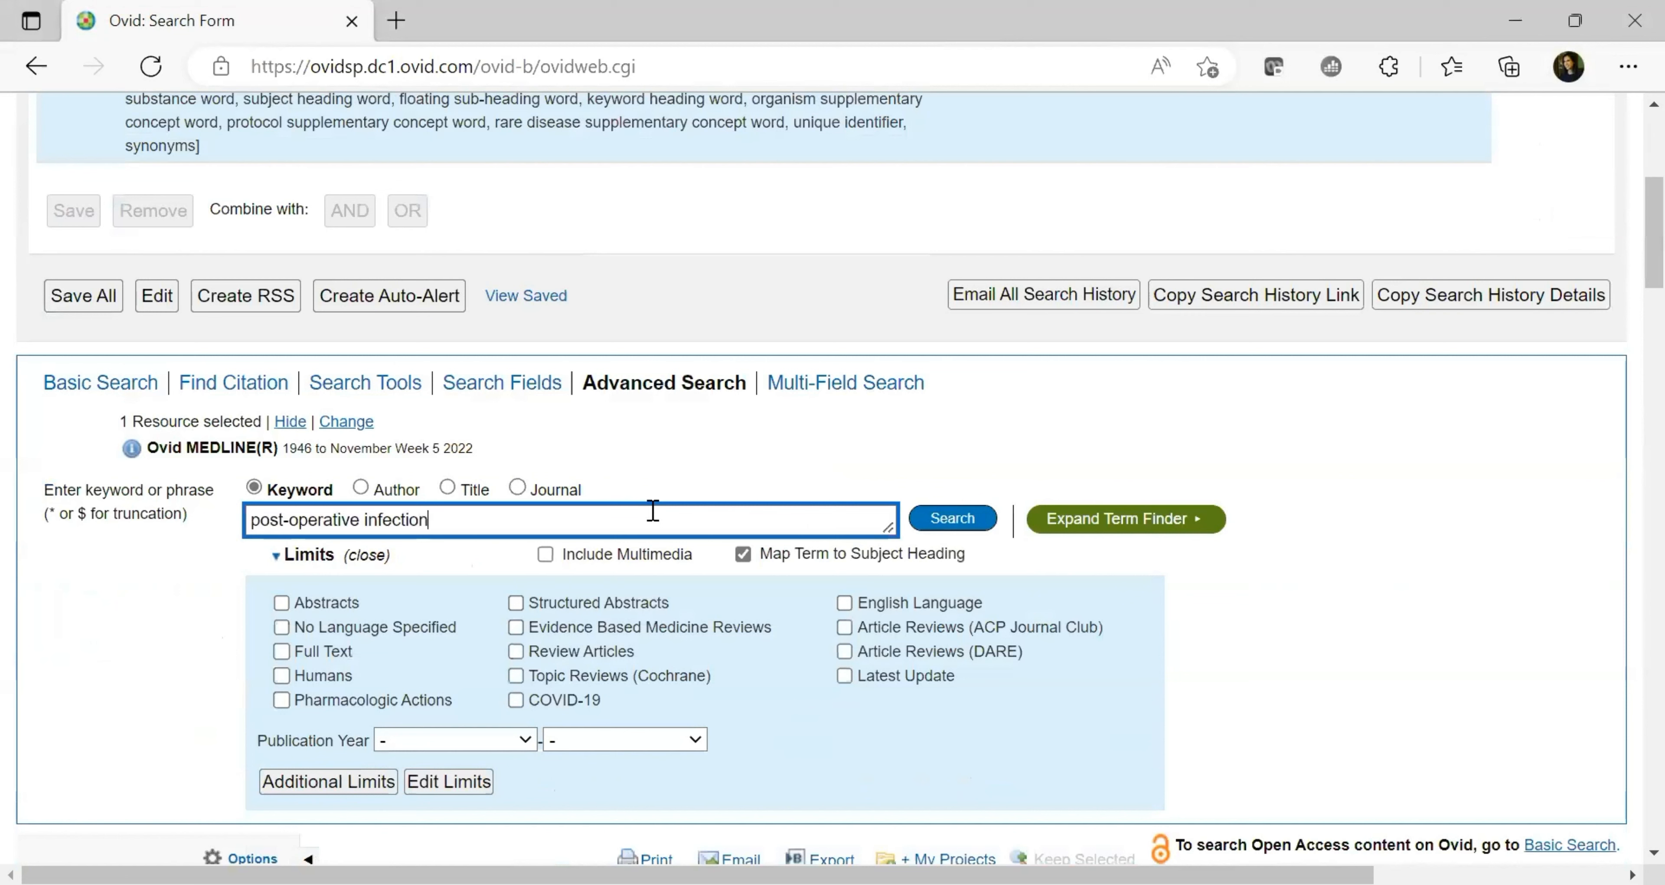
mouse_move(1104, 528)
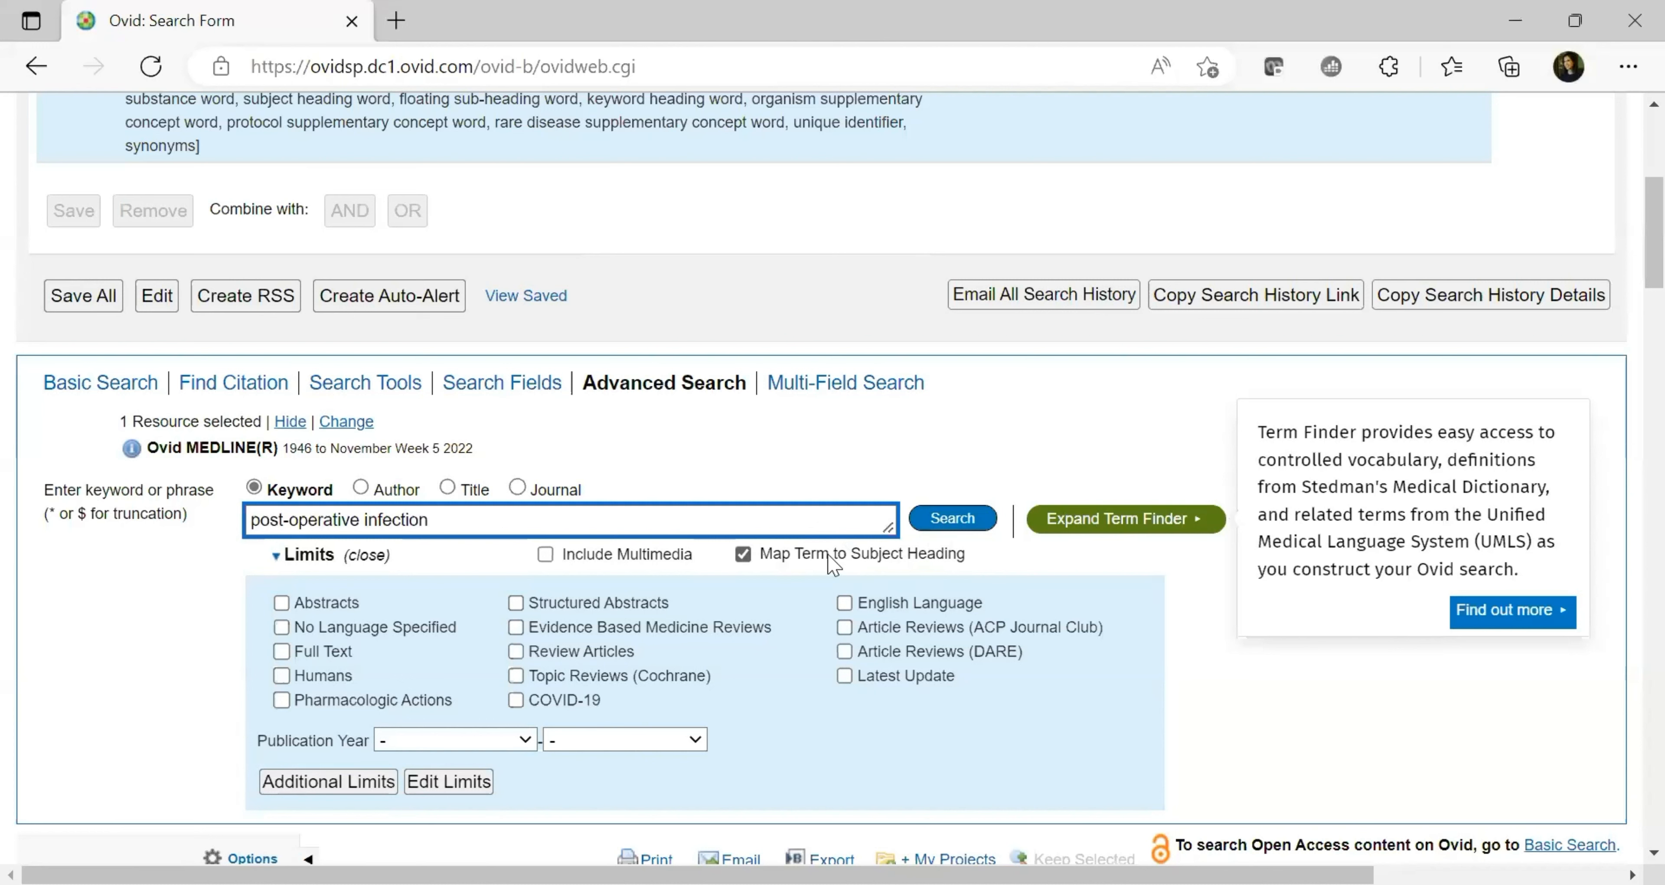
drag(1009, 397, 960, 442)
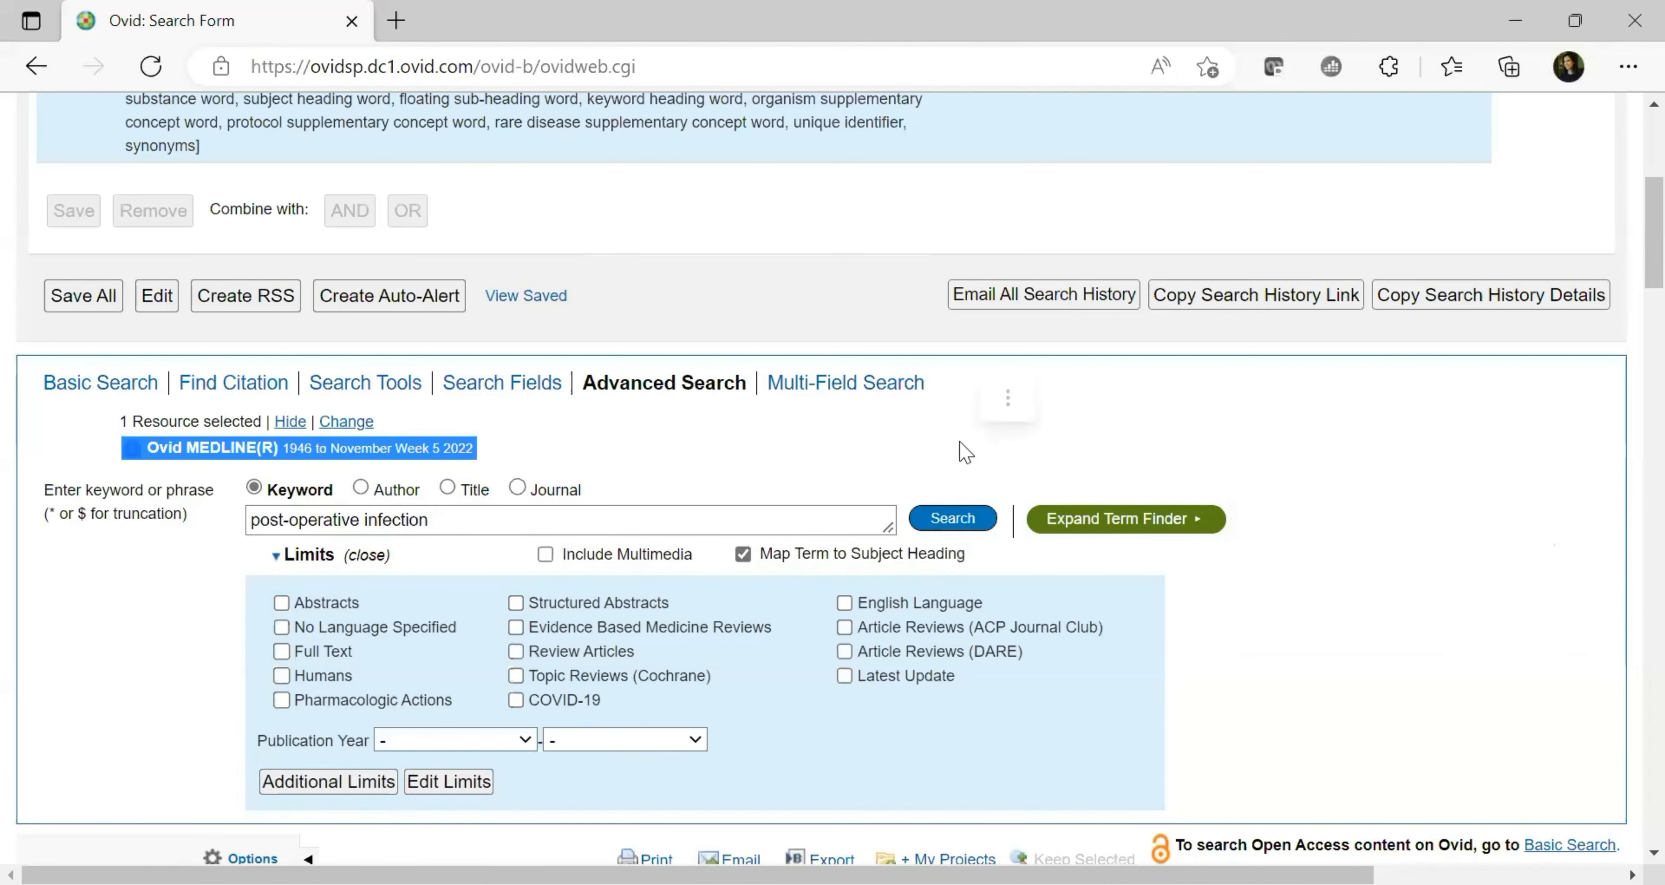
click(944, 521)
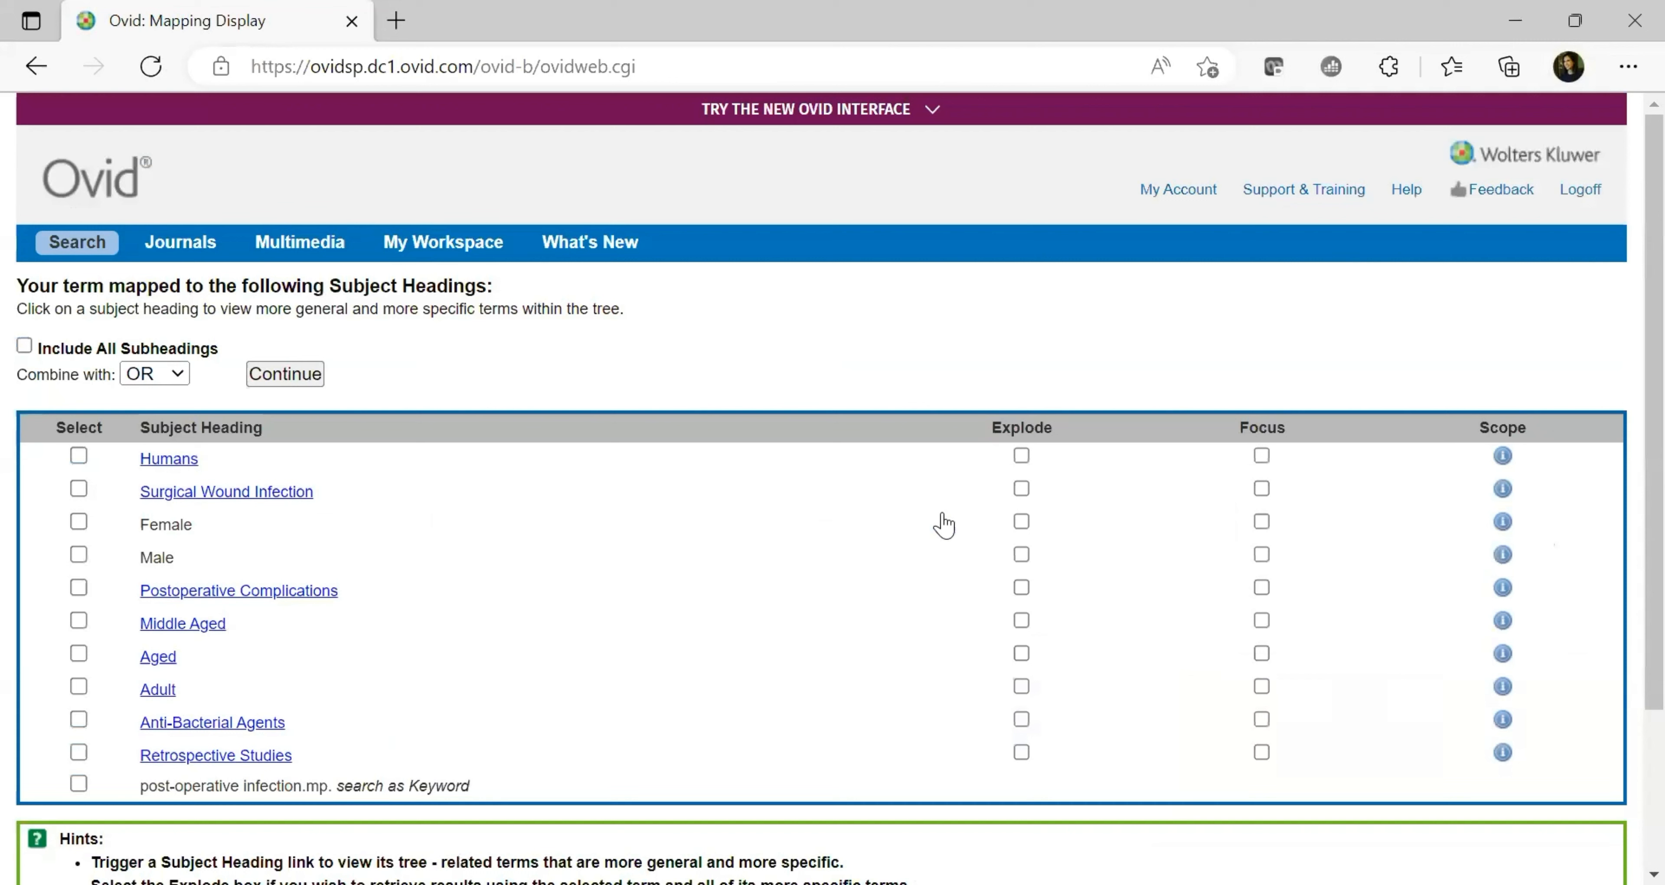
click(225, 496)
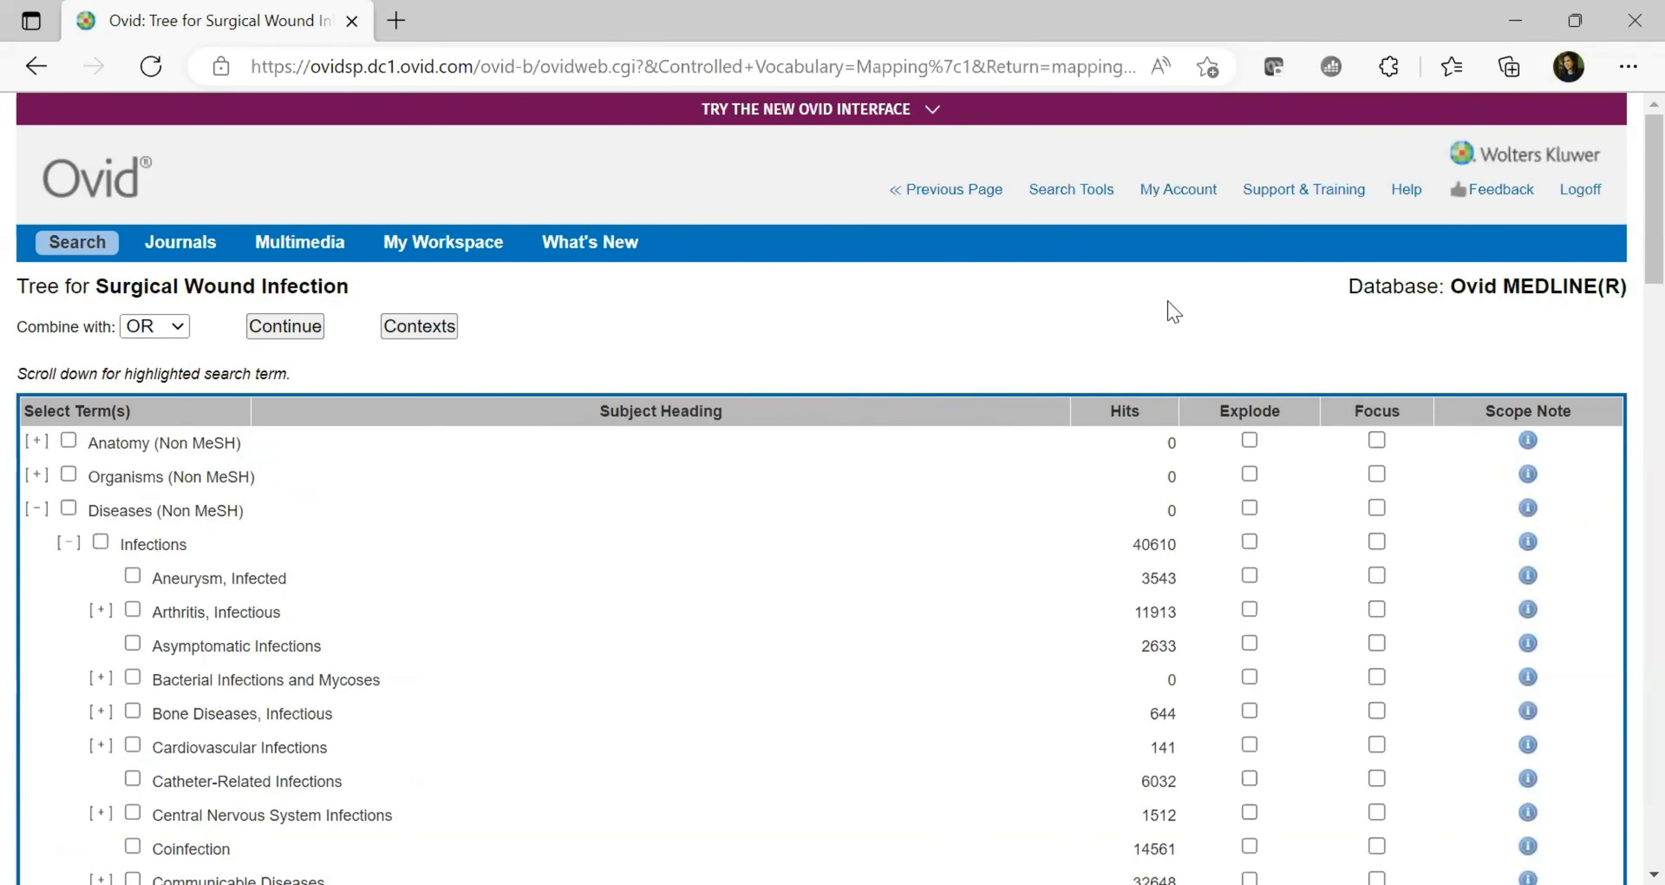
scroll(1628, 222, down, 1)
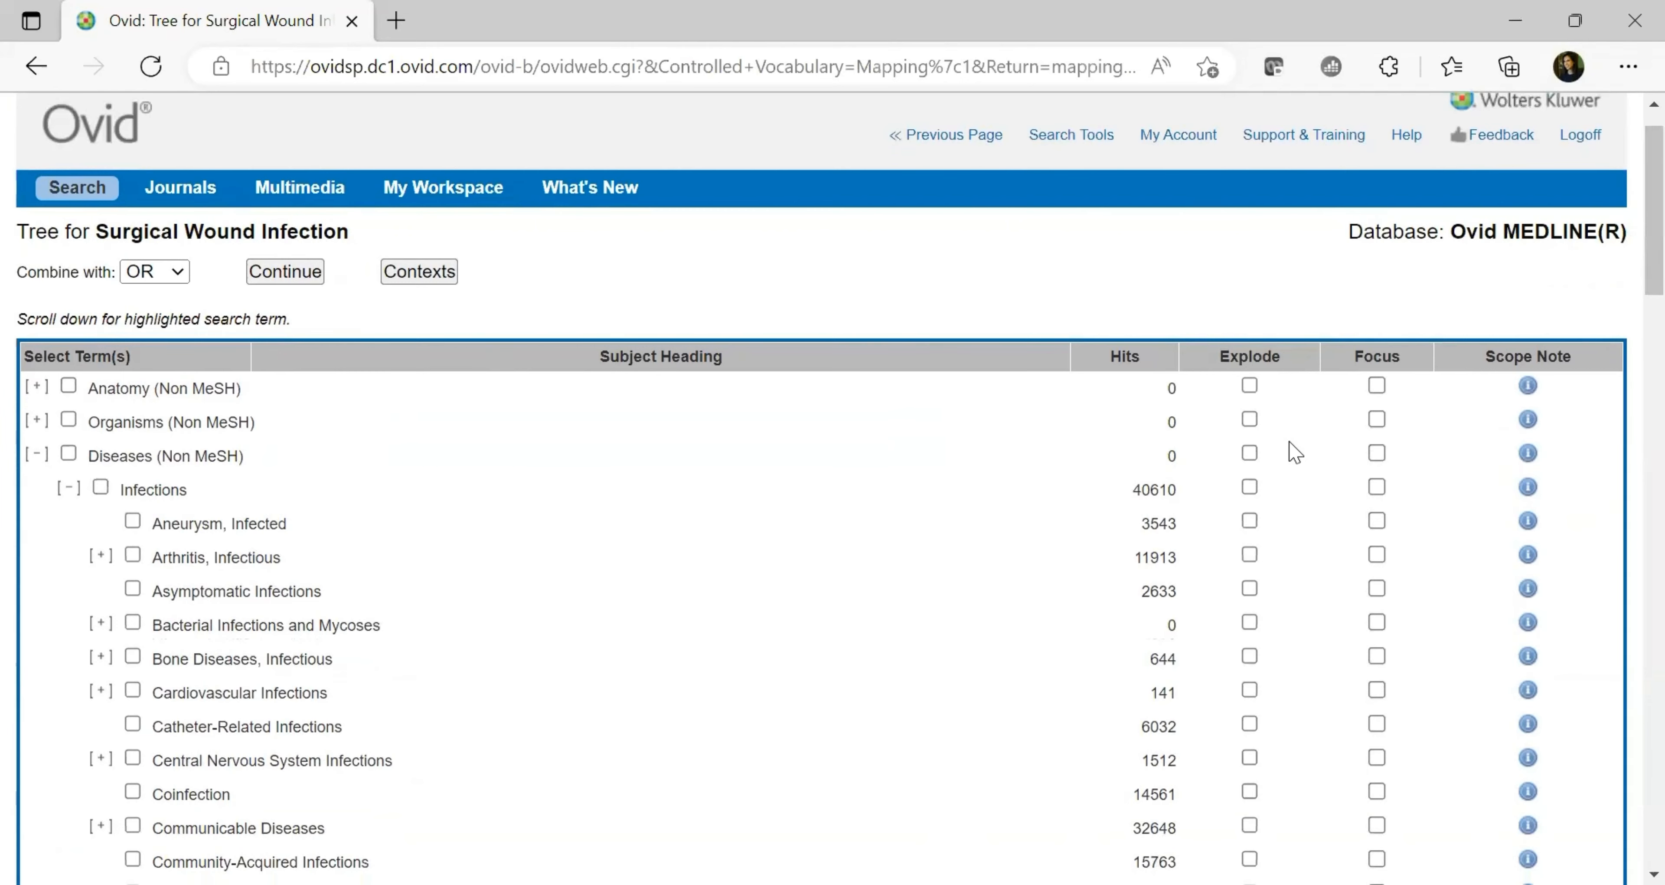
drag(1628, 165, 1629, 474)
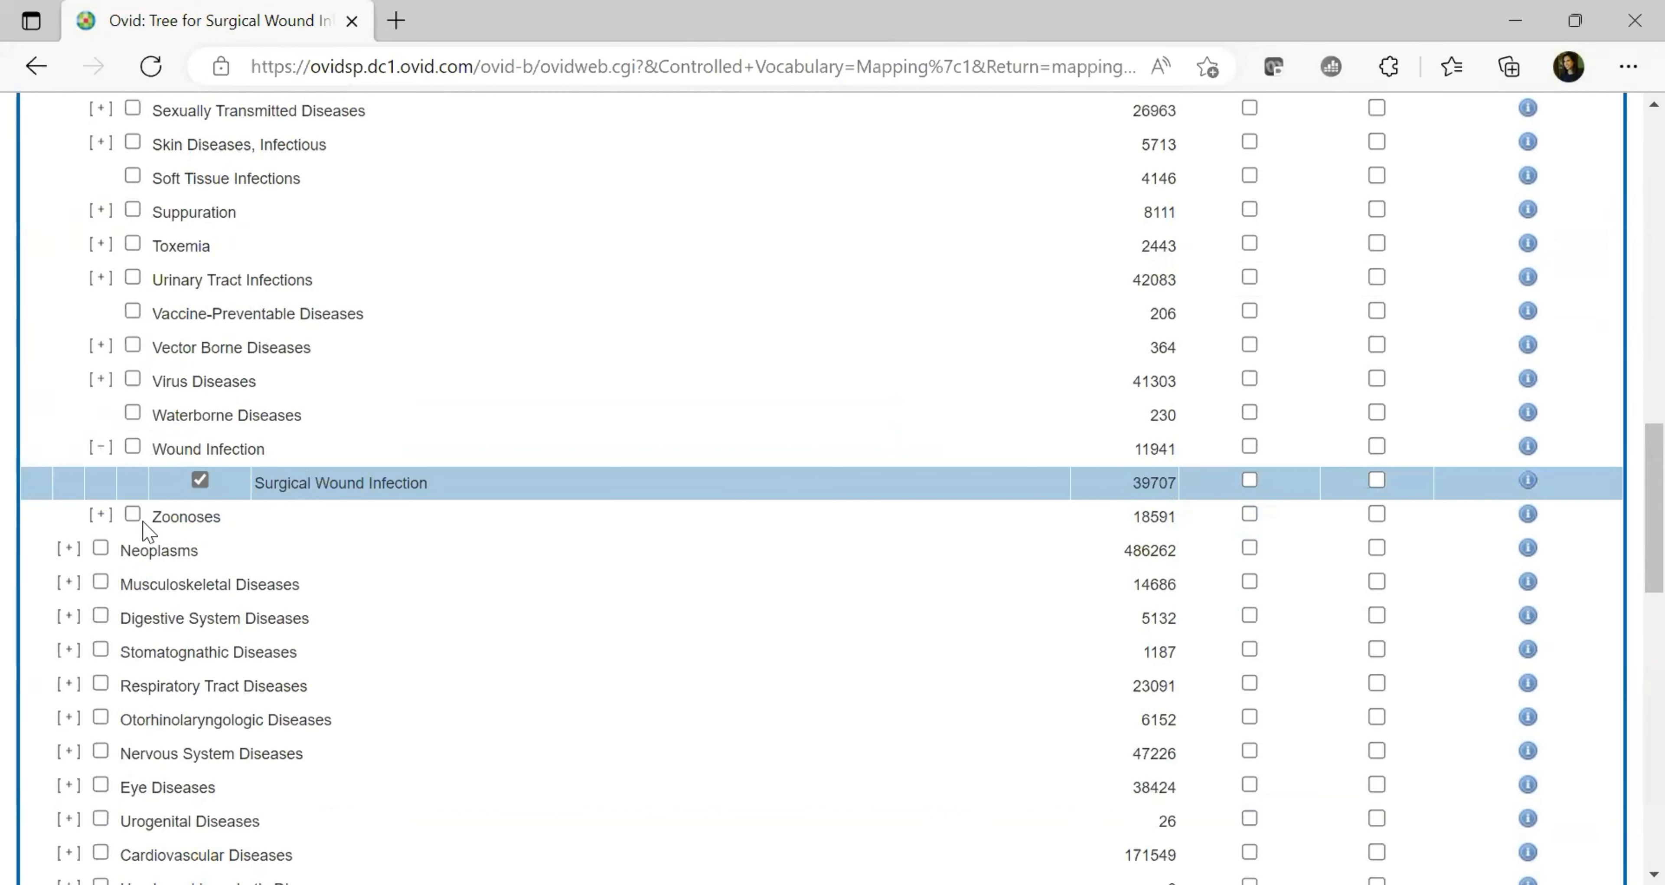
click(1250, 481)
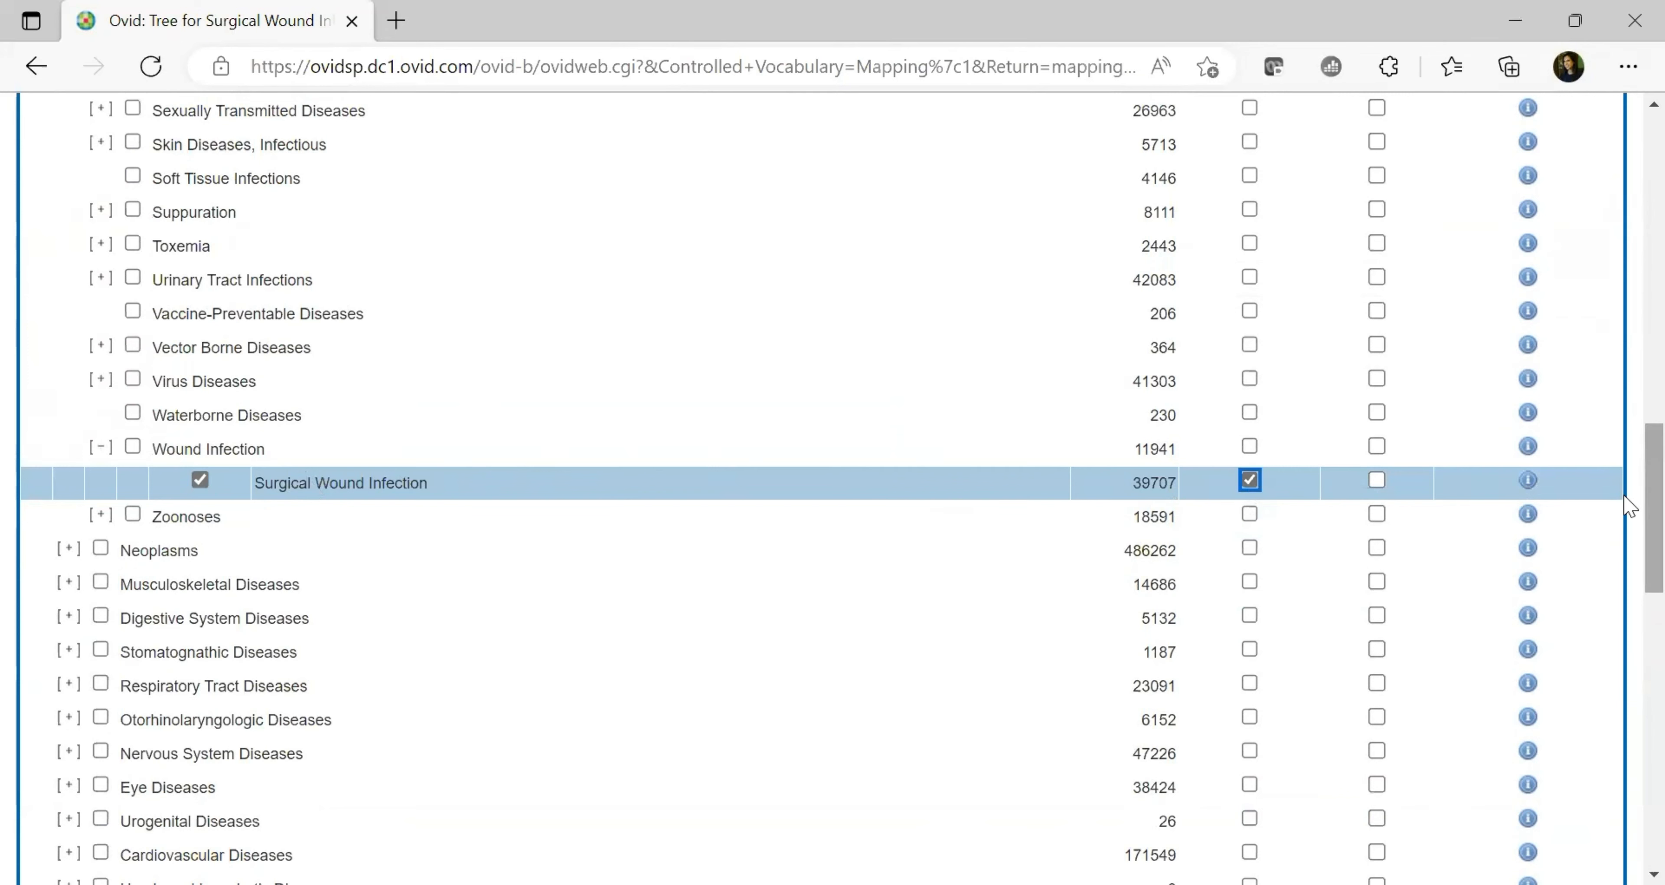
scroll(1631, 388, up, 3)
scroll(1625, 379, up, 10)
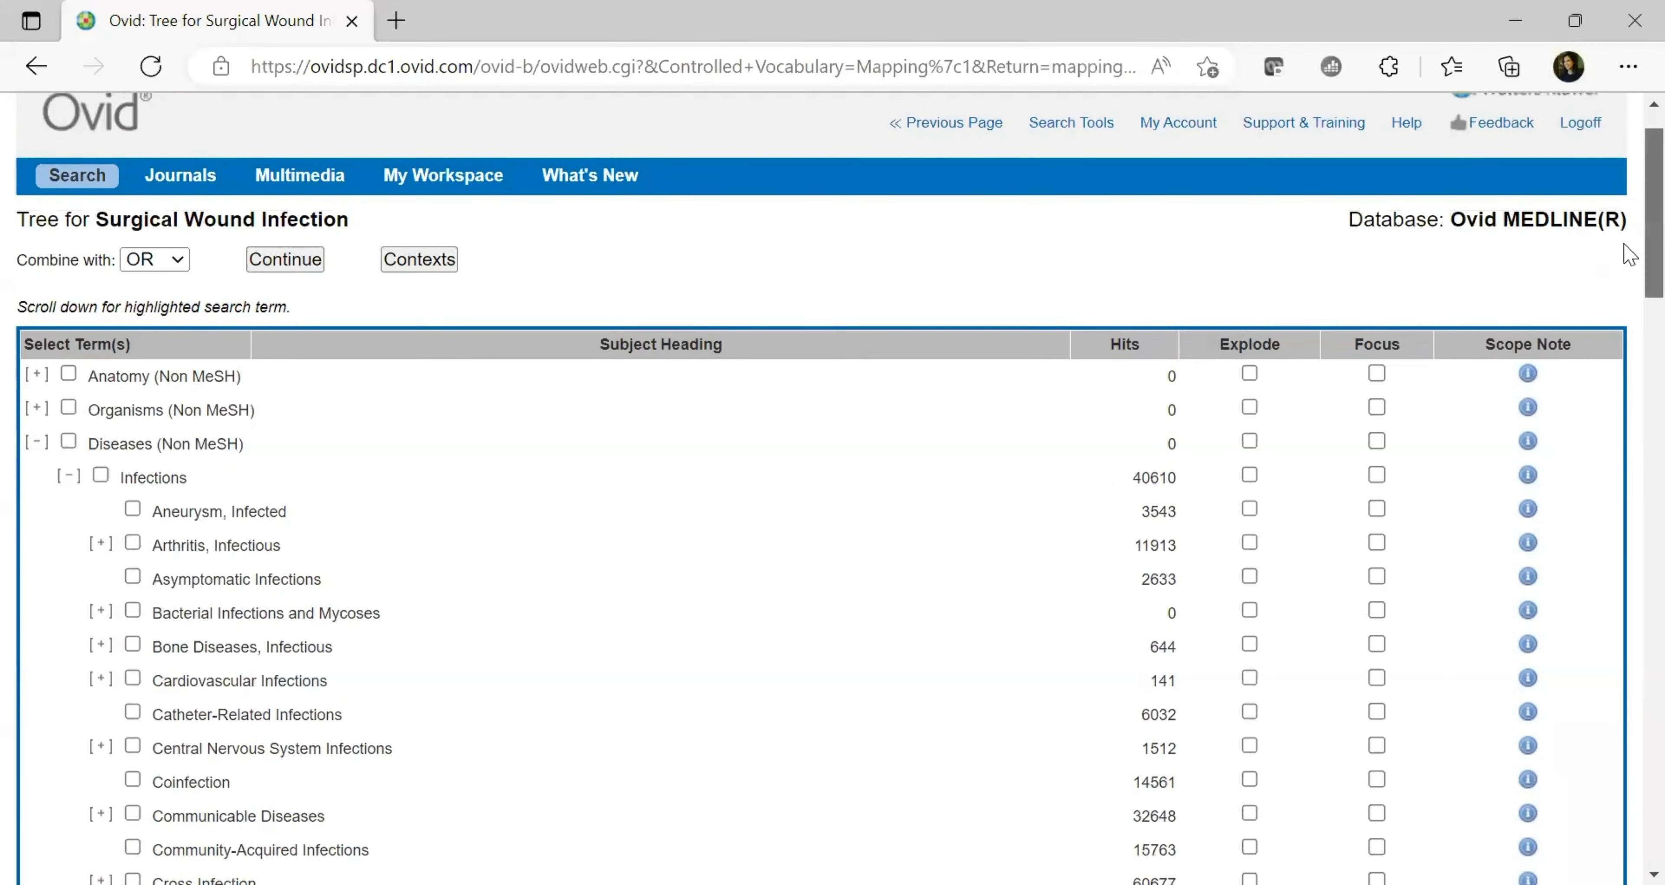
scroll(1624, 259, down, 7)
scroll(1630, 510, down, 6)
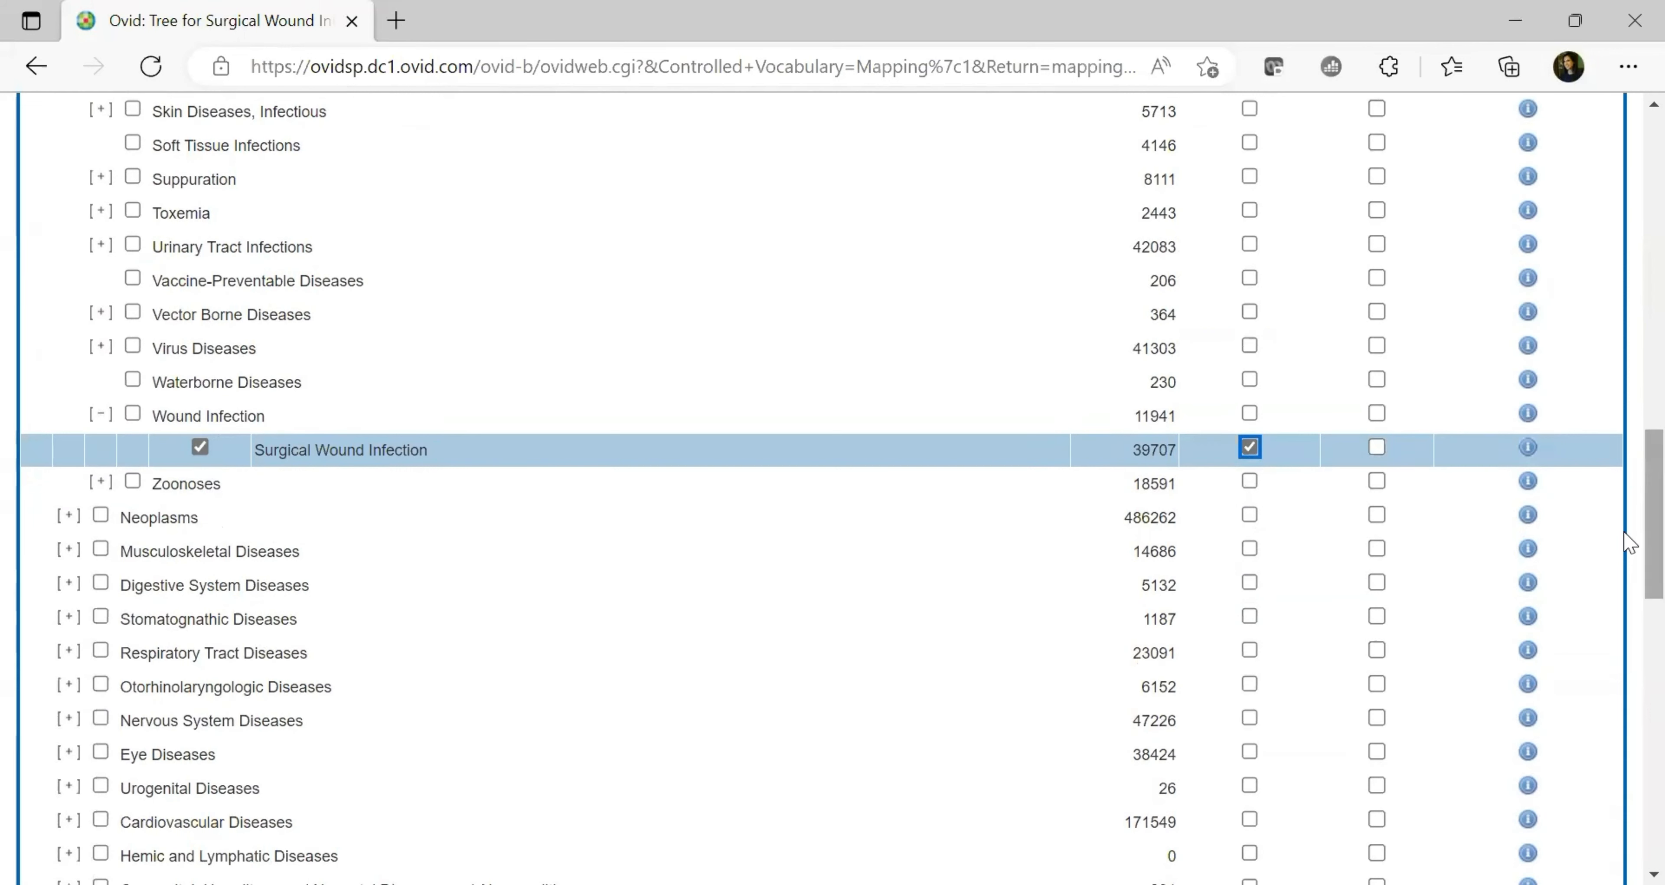
scroll(1626, 582, down, 3)
scroll(1627, 626, down, 5)
scroll(1625, 476, up, 20)
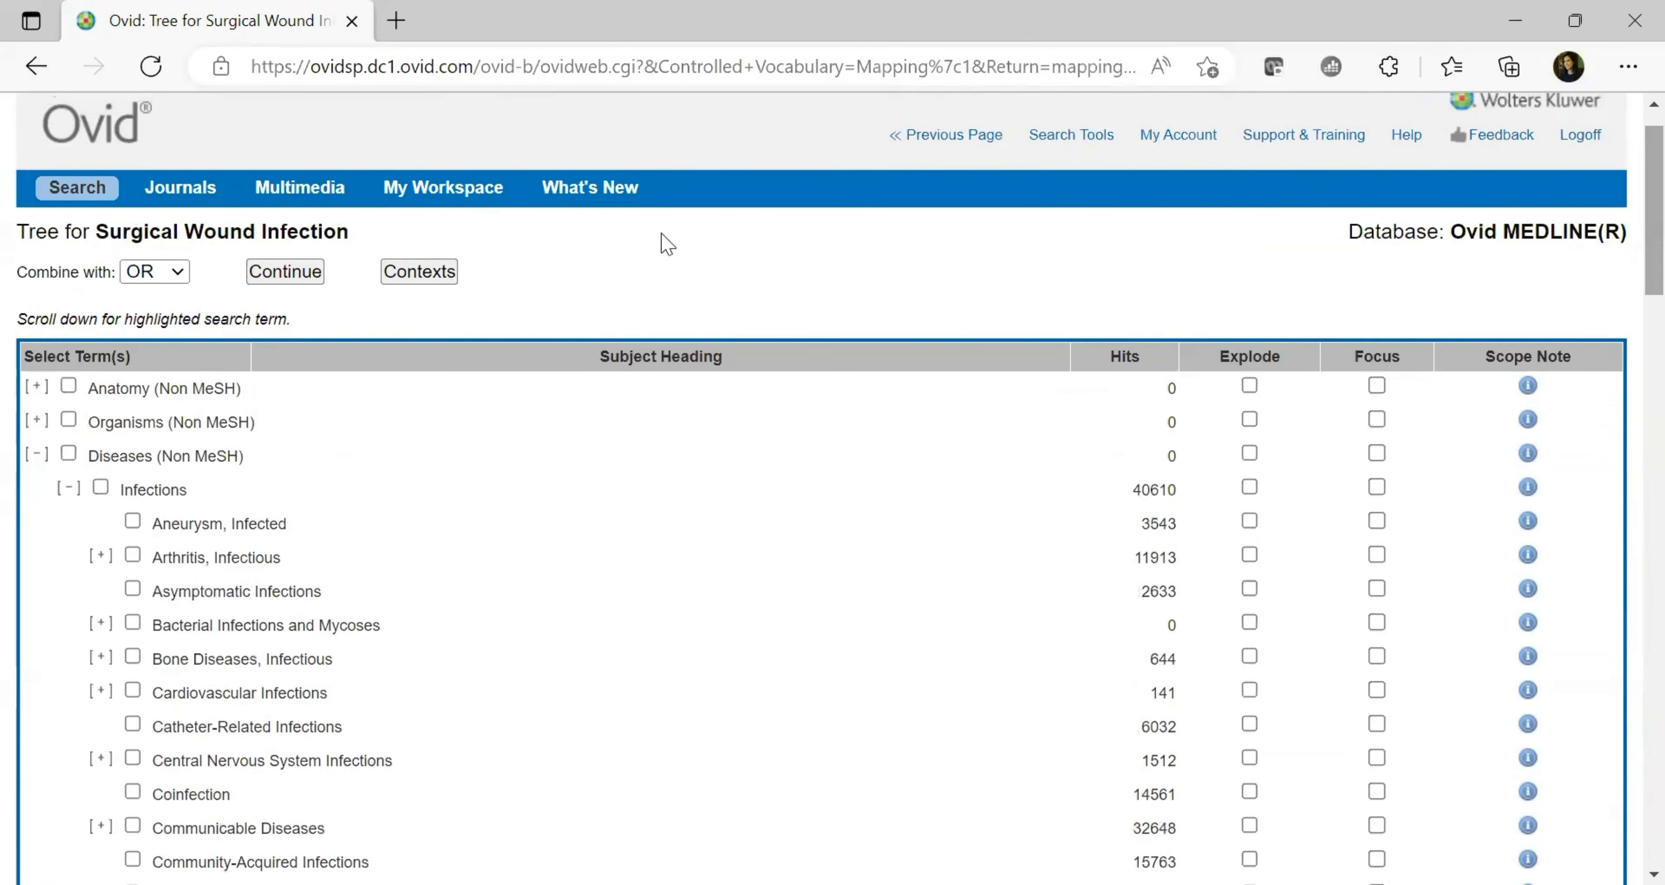
Accept the exploded Surgical Wound Infection heading and run it without subheadings, giving 39707 results
click(283, 274)
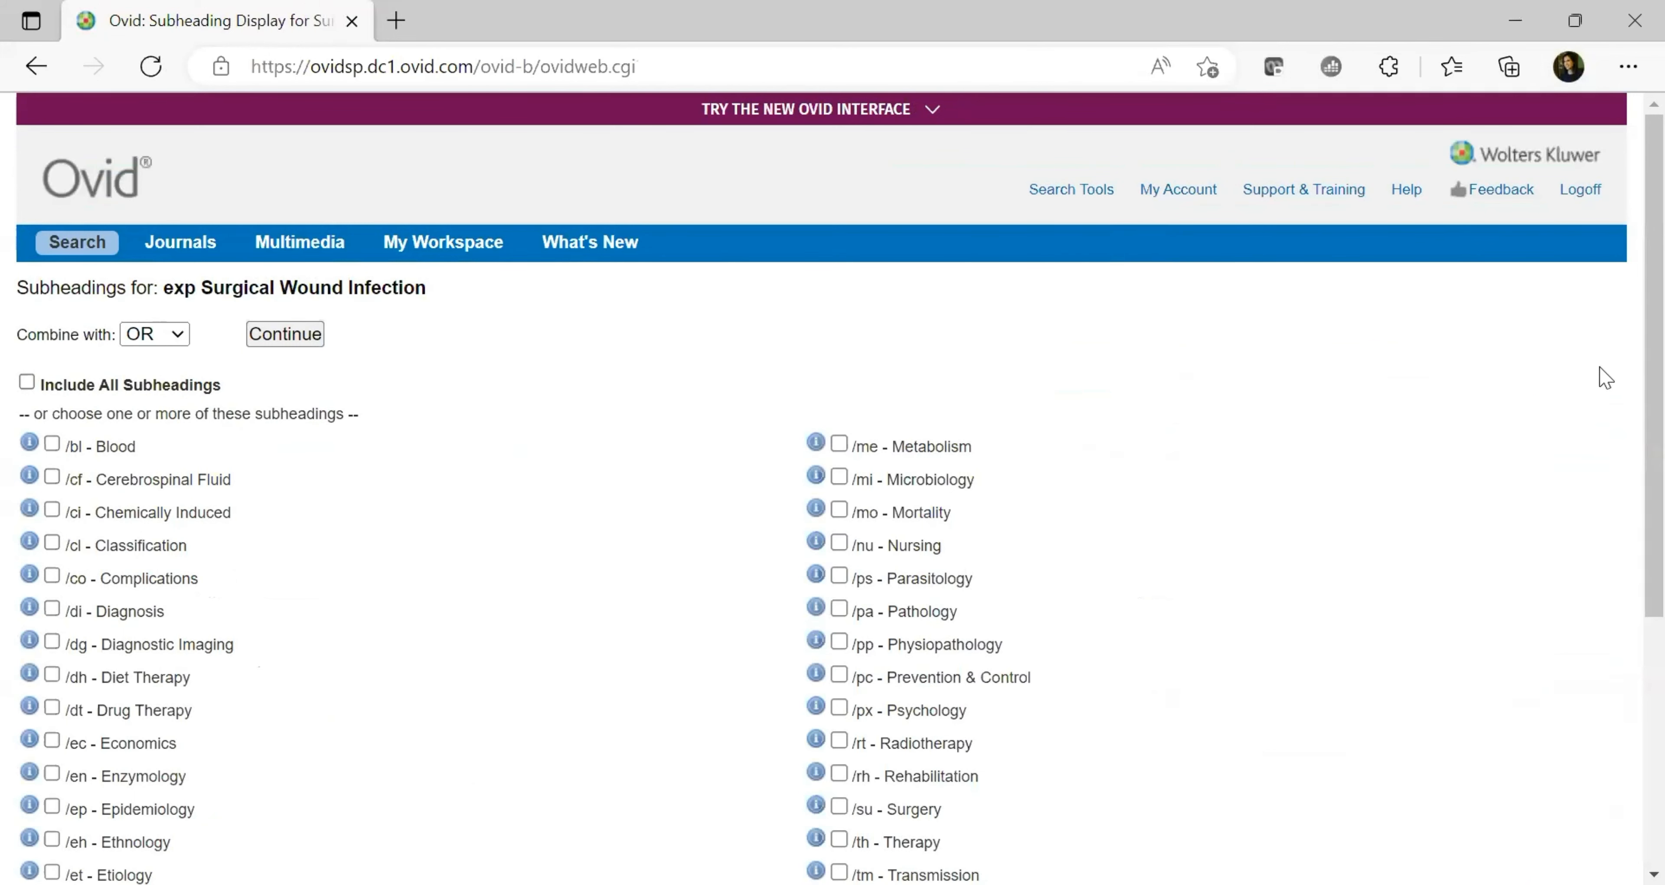
scroll(1629, 439, down, 1)
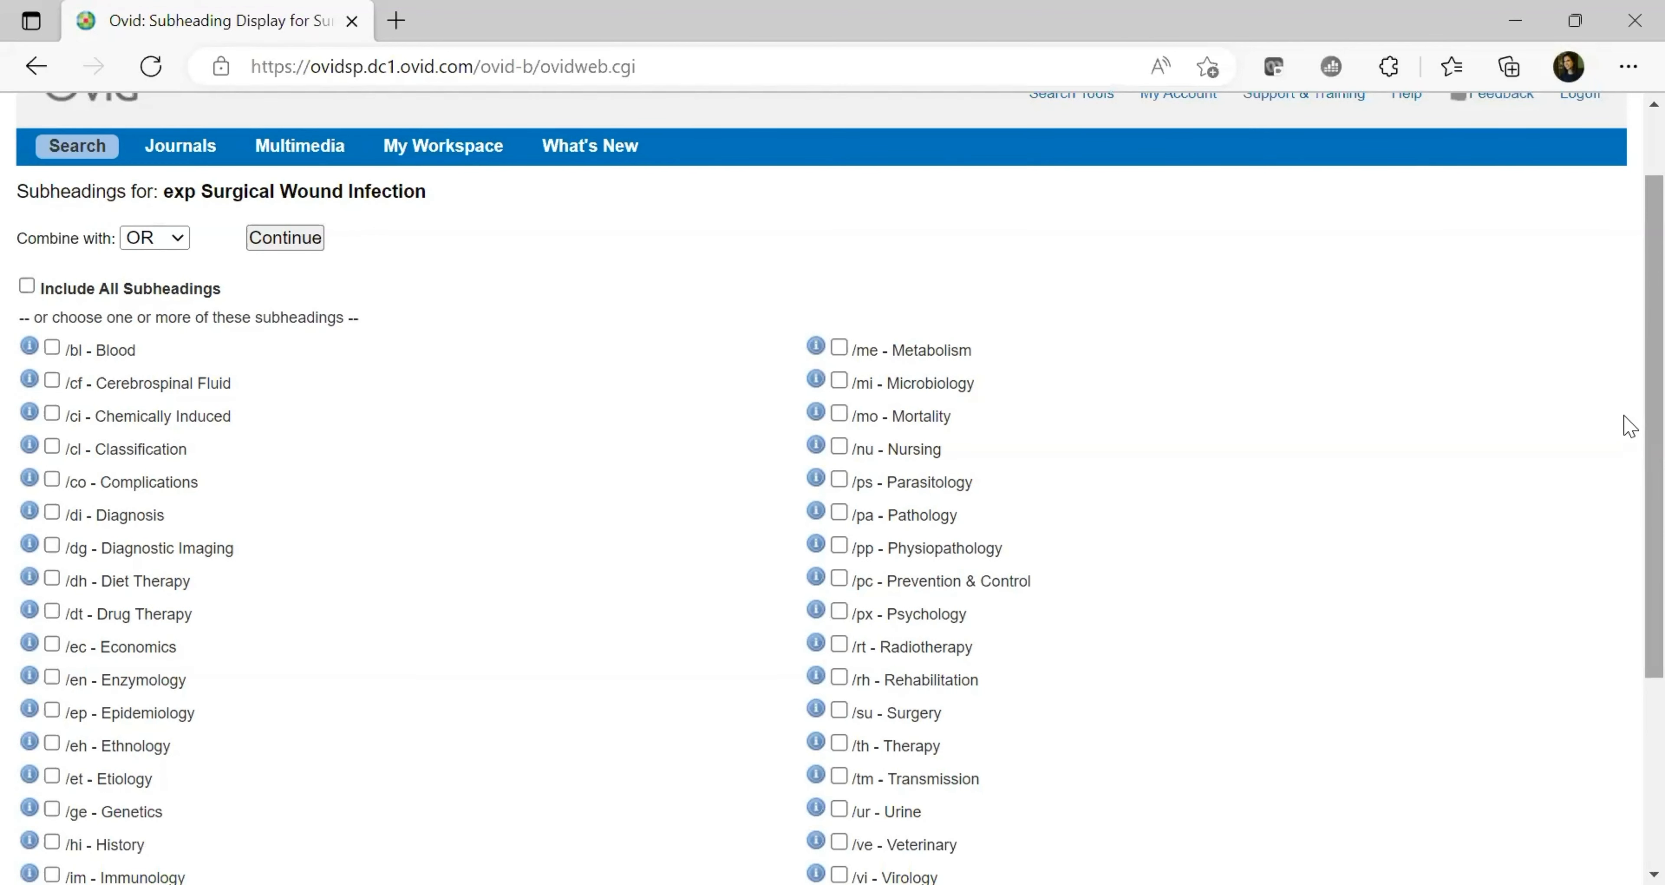
scroll(1630, 426, down, 2)
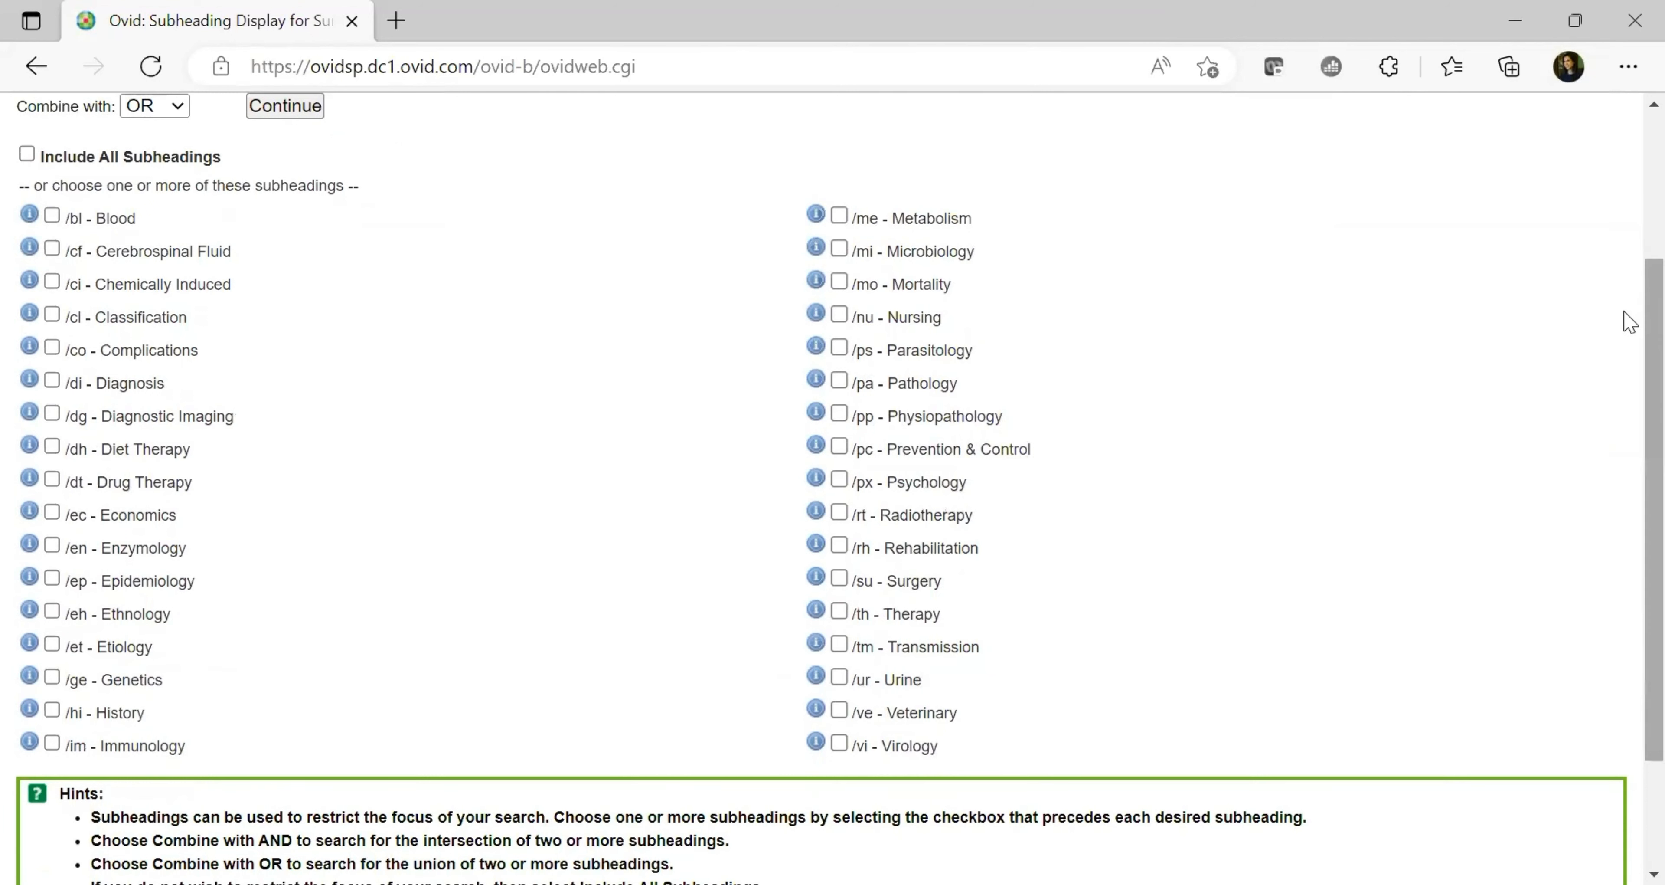
scroll(1629, 222, up, 2)
scroll(1629, 223, up, 1)
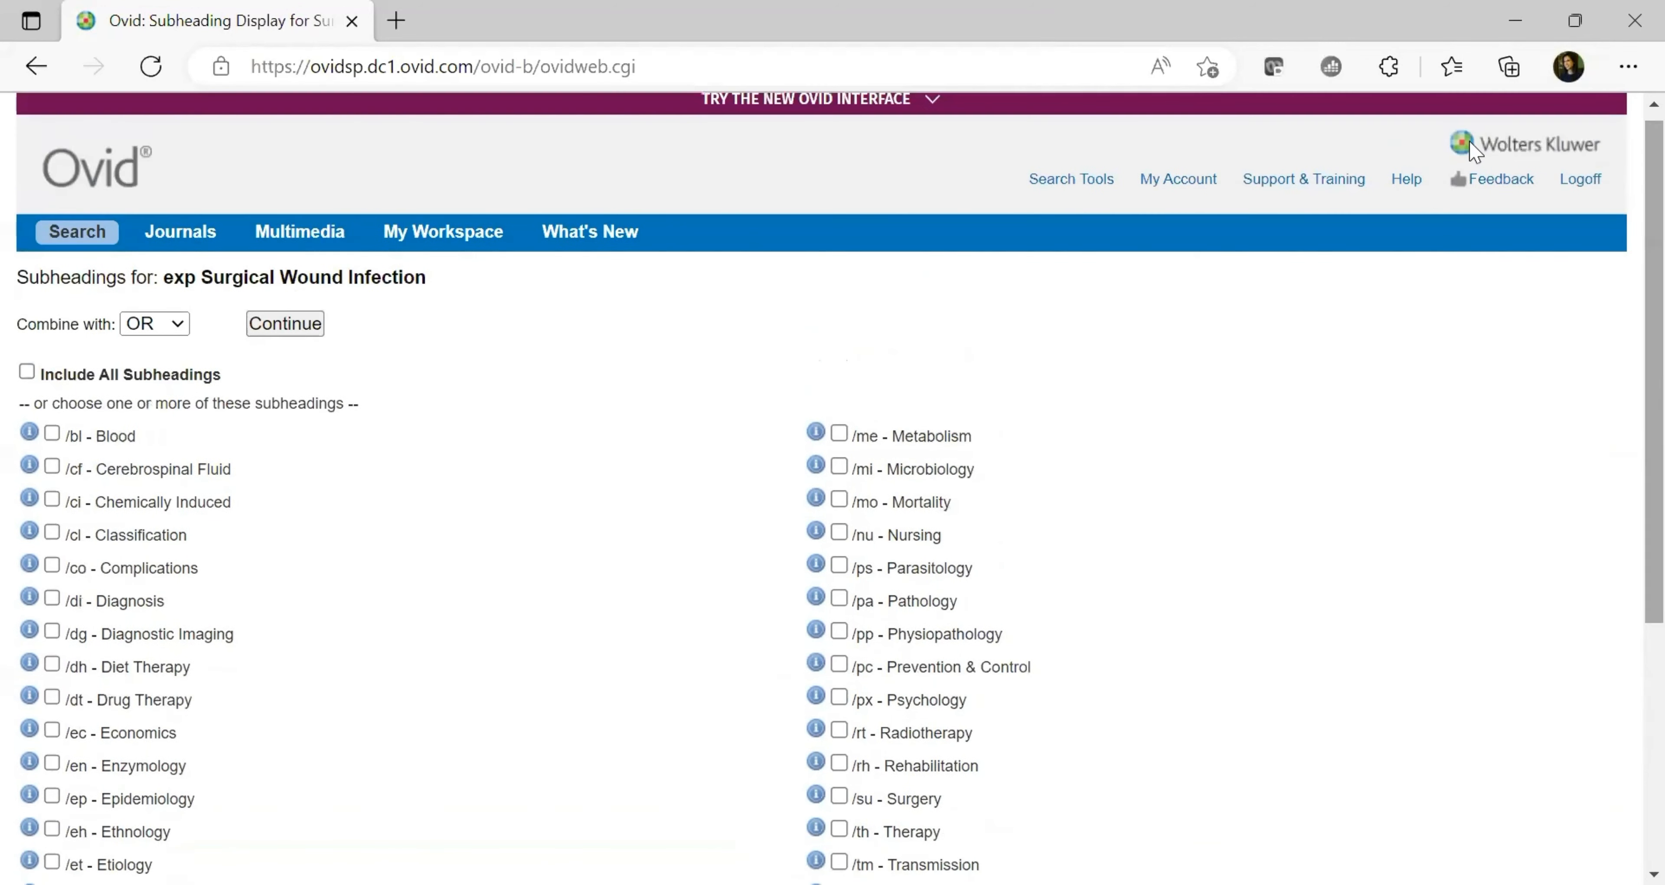
click(285, 323)
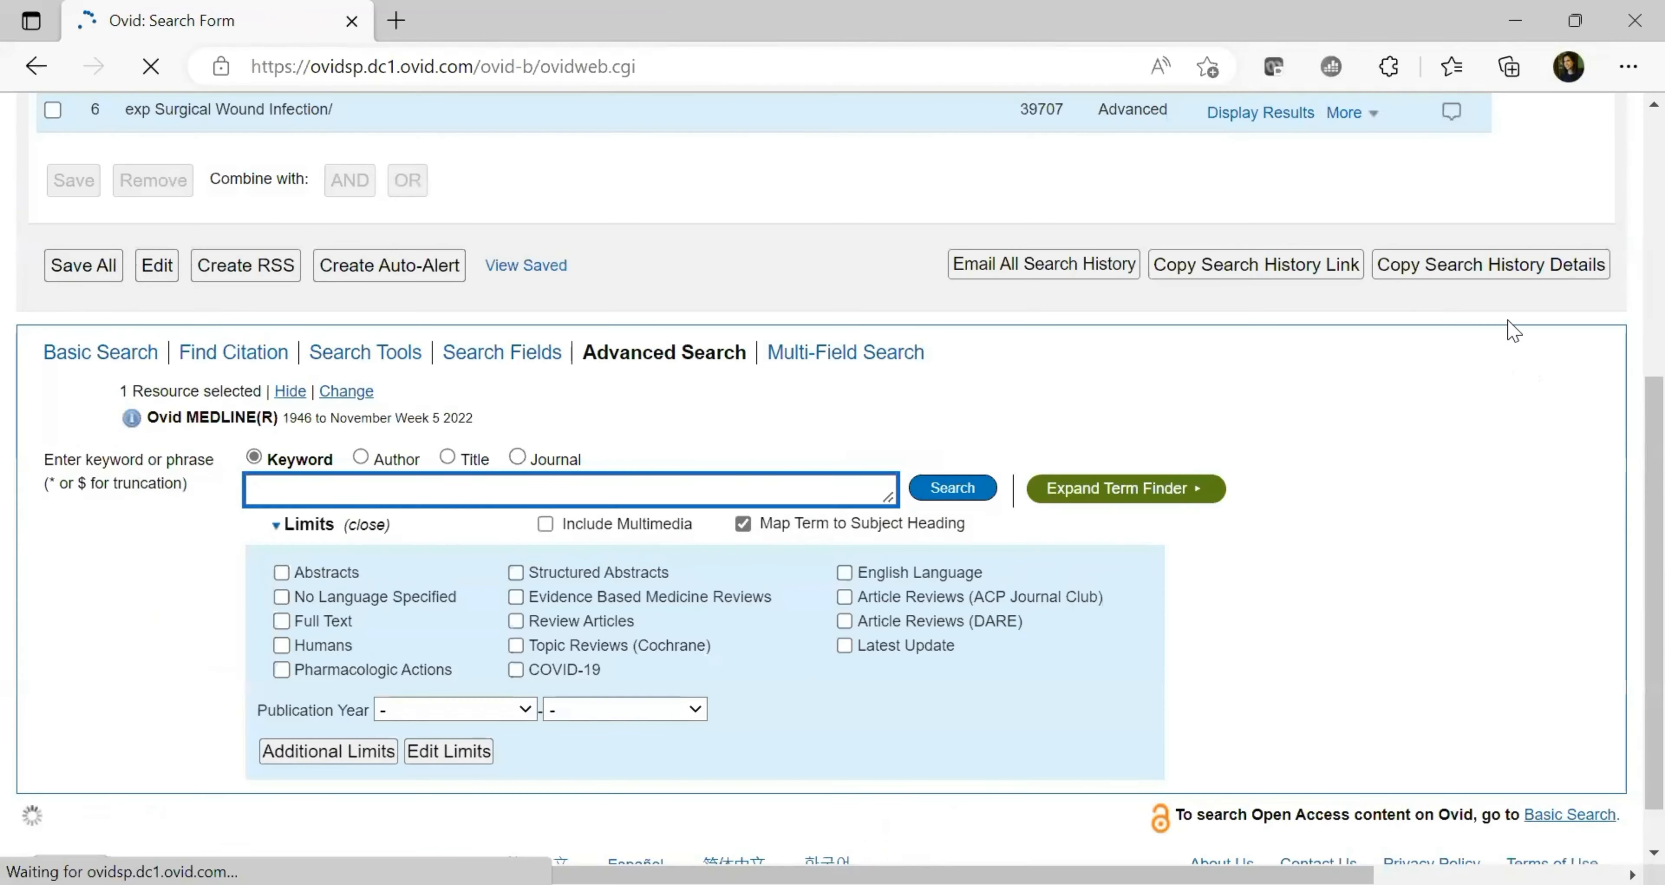
Search 'post-operative infection' again to reach its subject-heading mapping page
scroll(615, 311, up, 3)
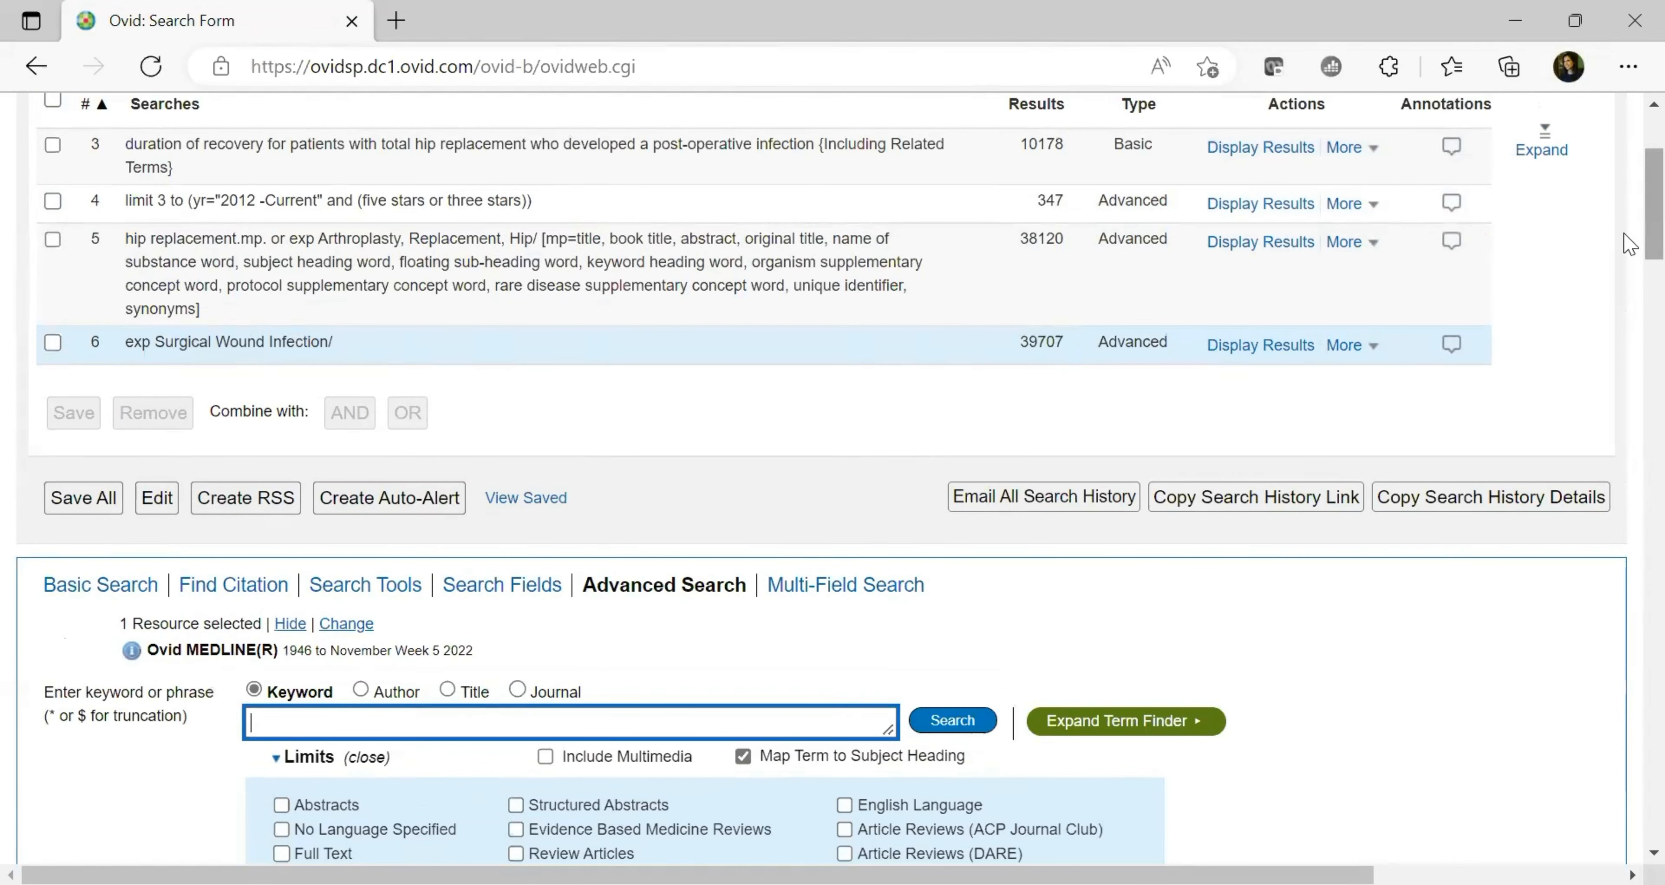
scroll(1629, 262, down, 2)
scroll(1628, 240, up, 5)
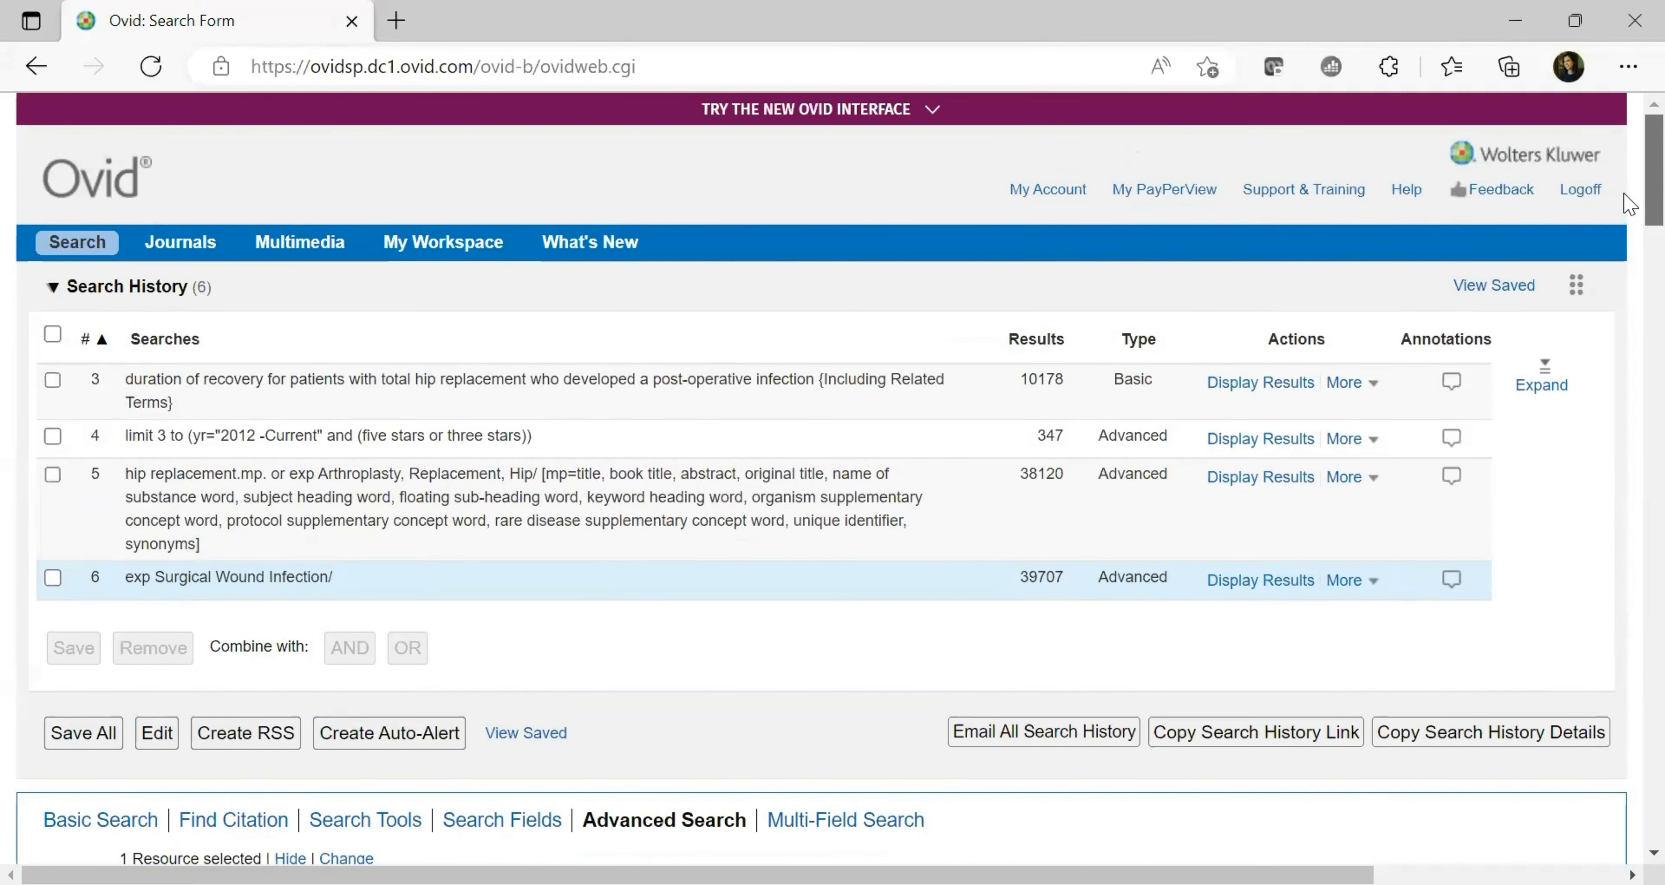
scroll(1630, 223, down, 10)
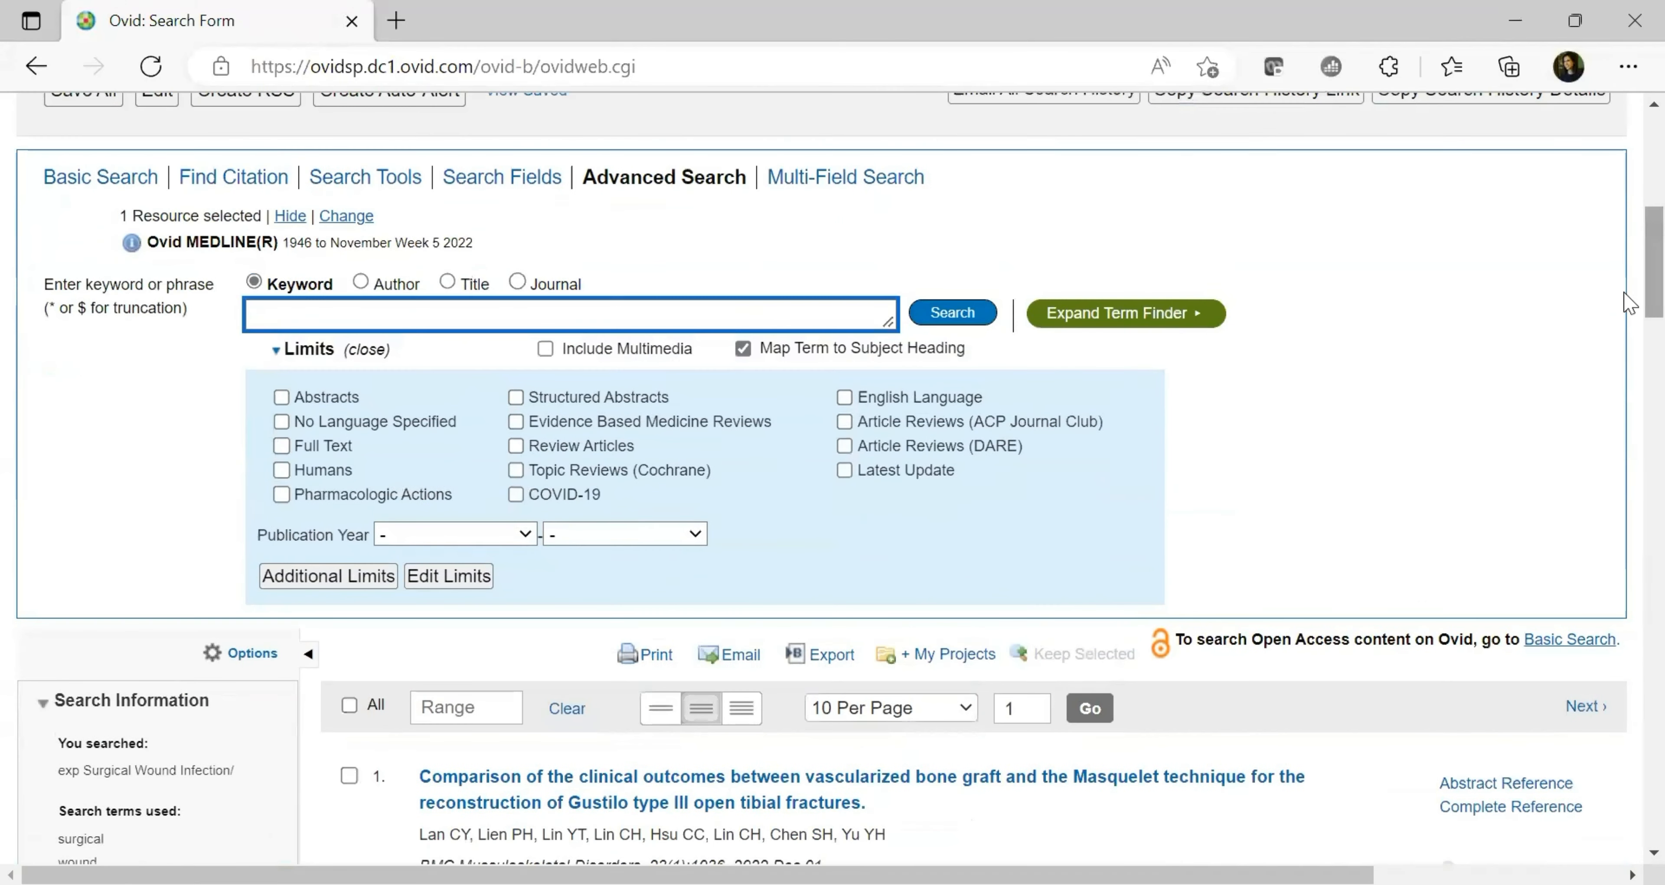
click(665, 312)
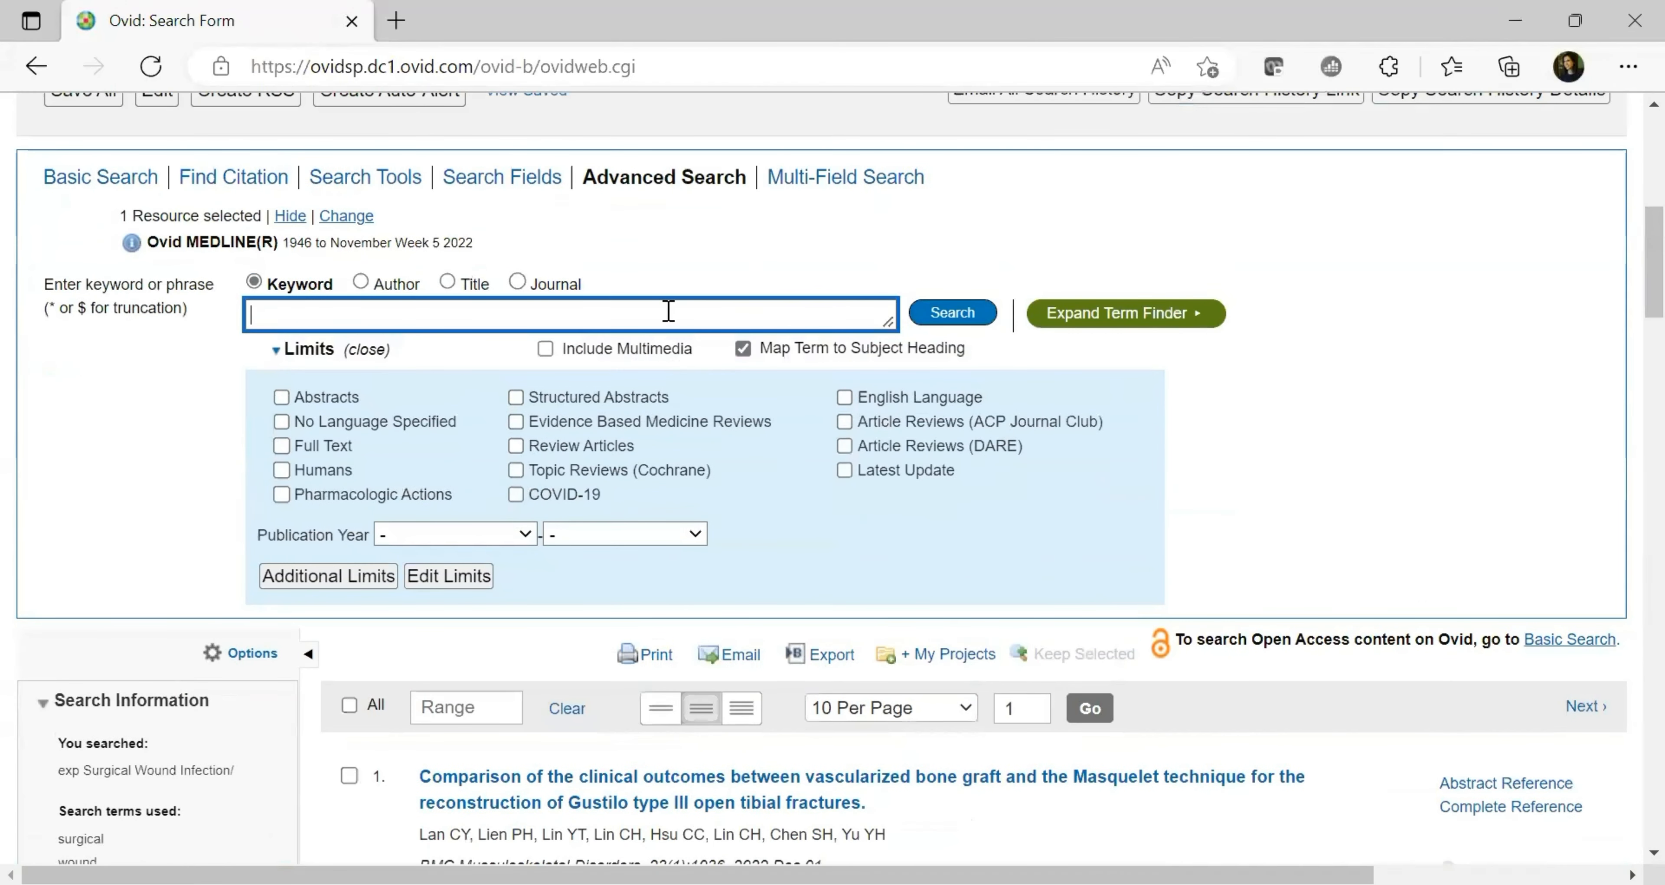
text(post-operative infection)
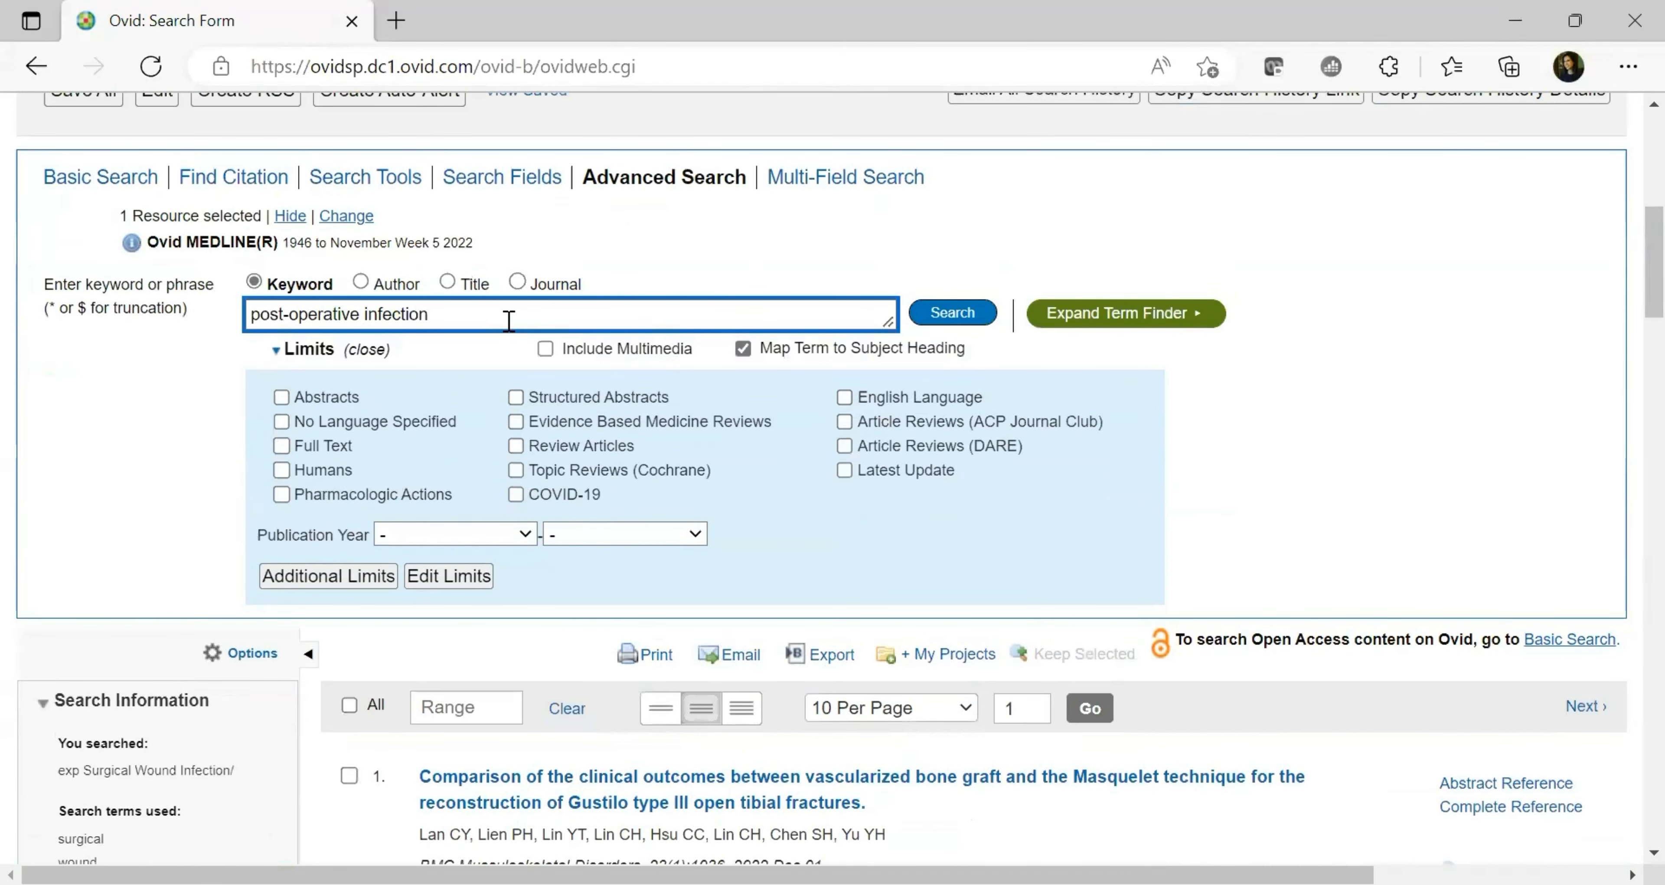
click(940, 324)
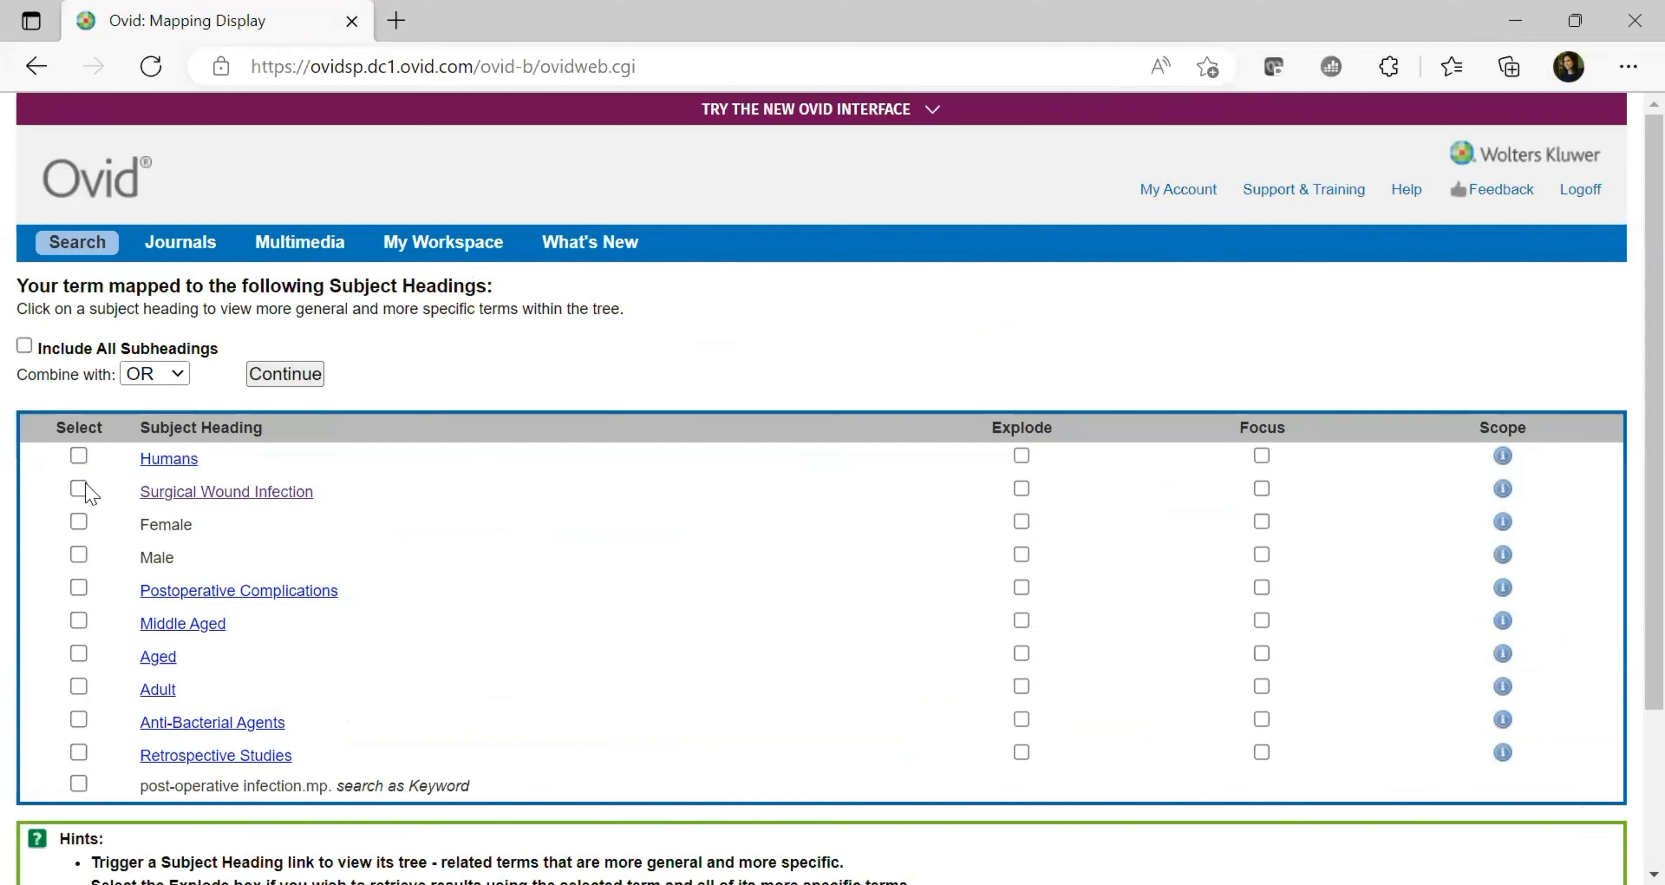
Select and explode Surgical Wound Infection, add the post-operative infection keyword row, and run them together
click(78, 489)
click(1021, 489)
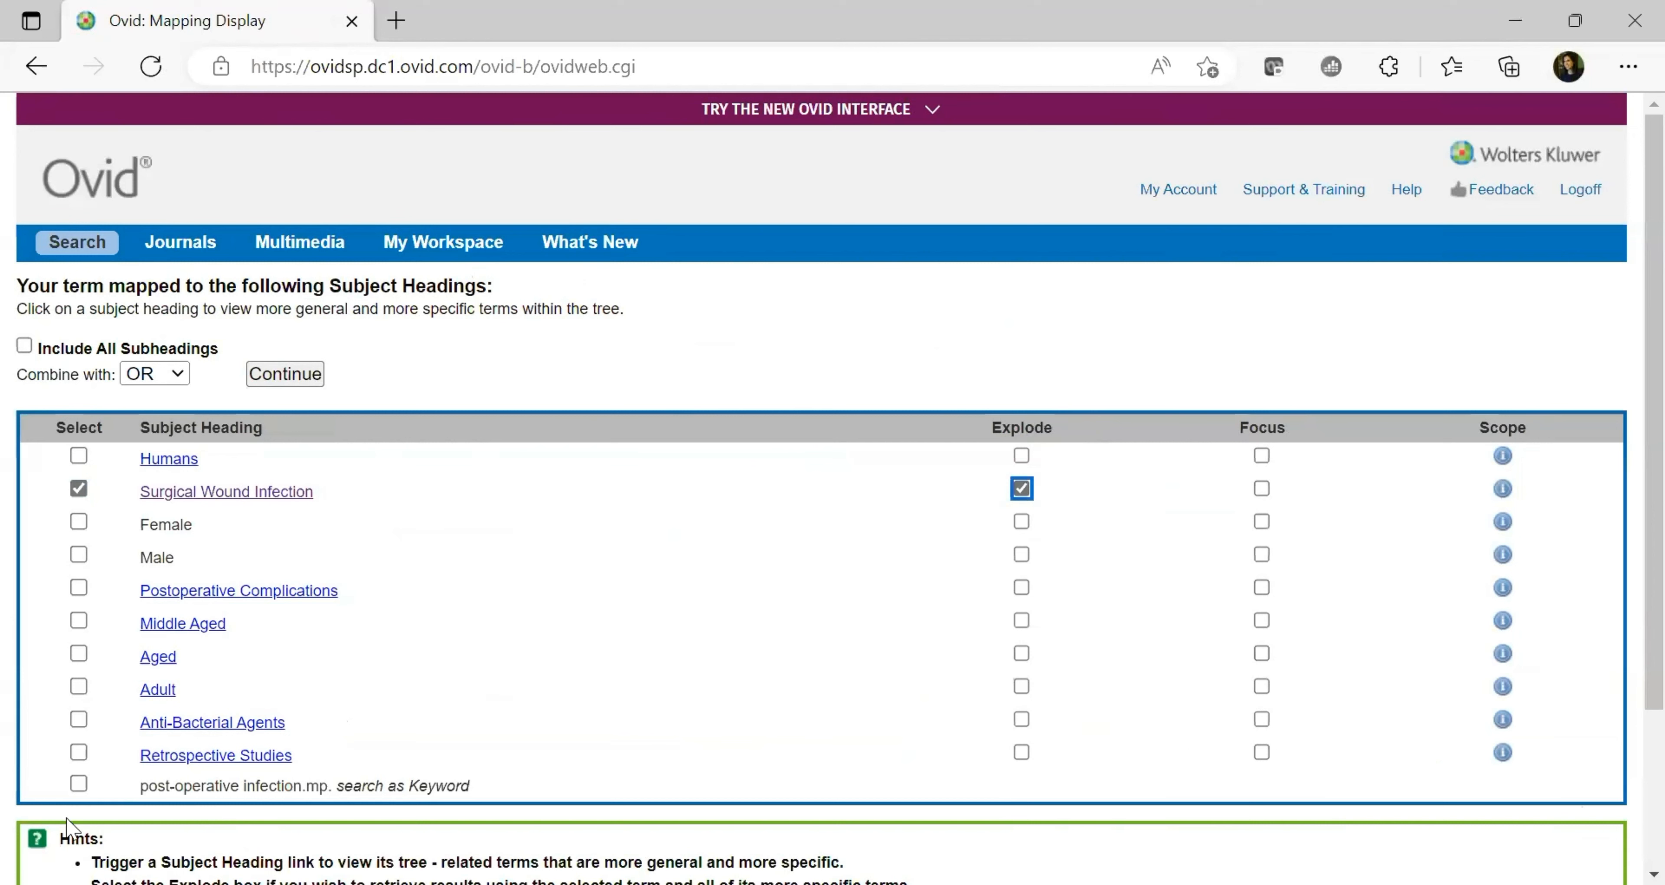
click(78, 784)
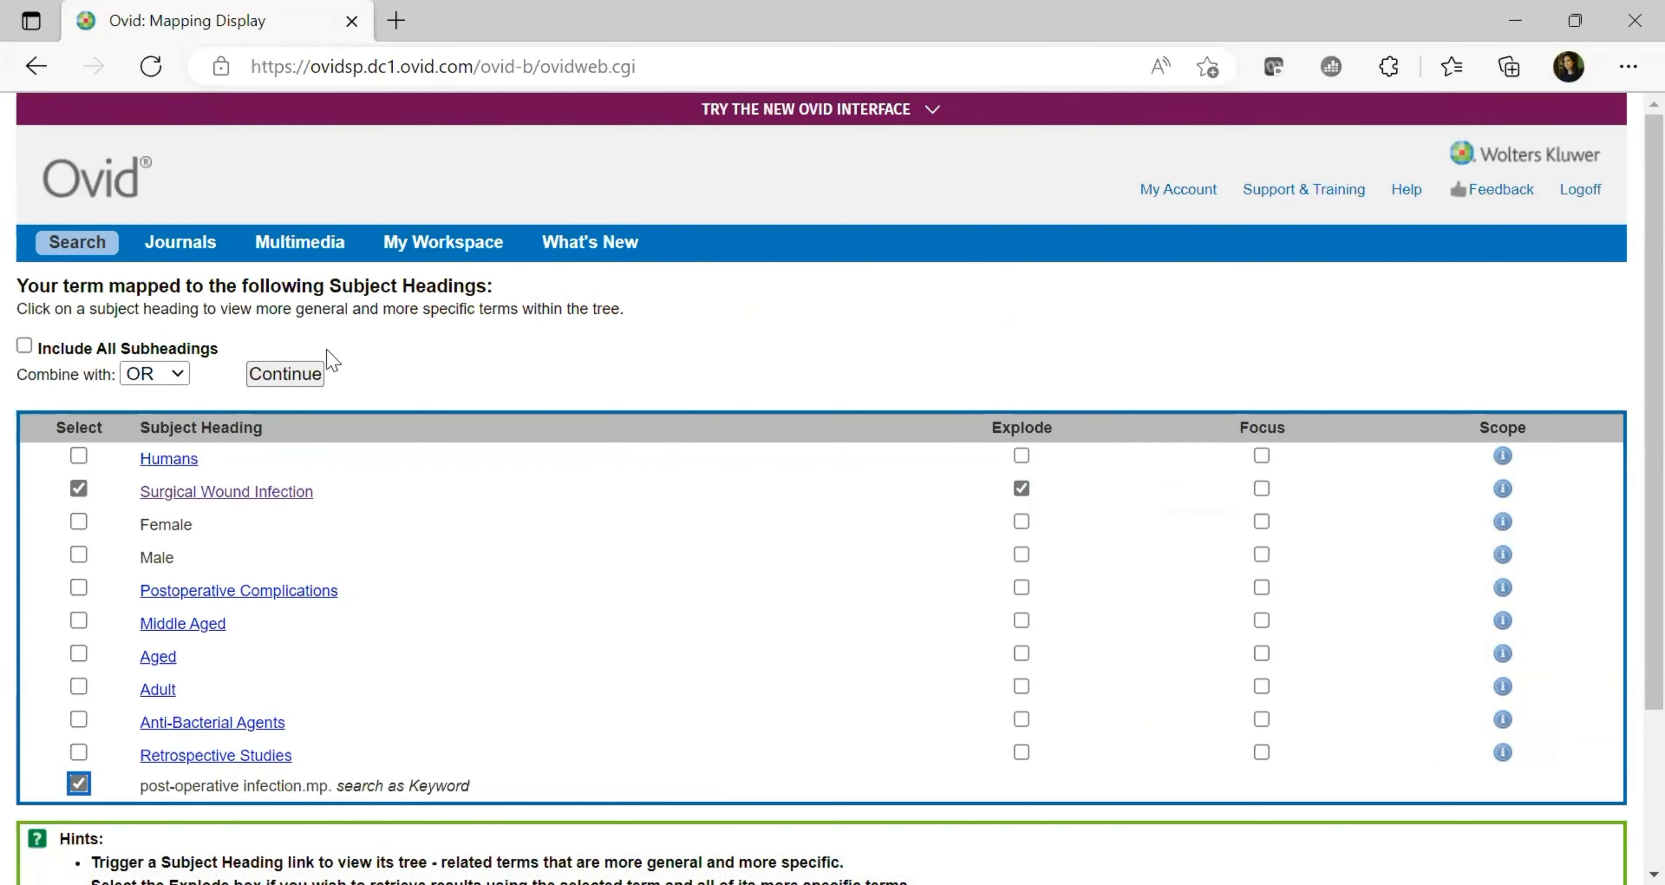
click(309, 383)
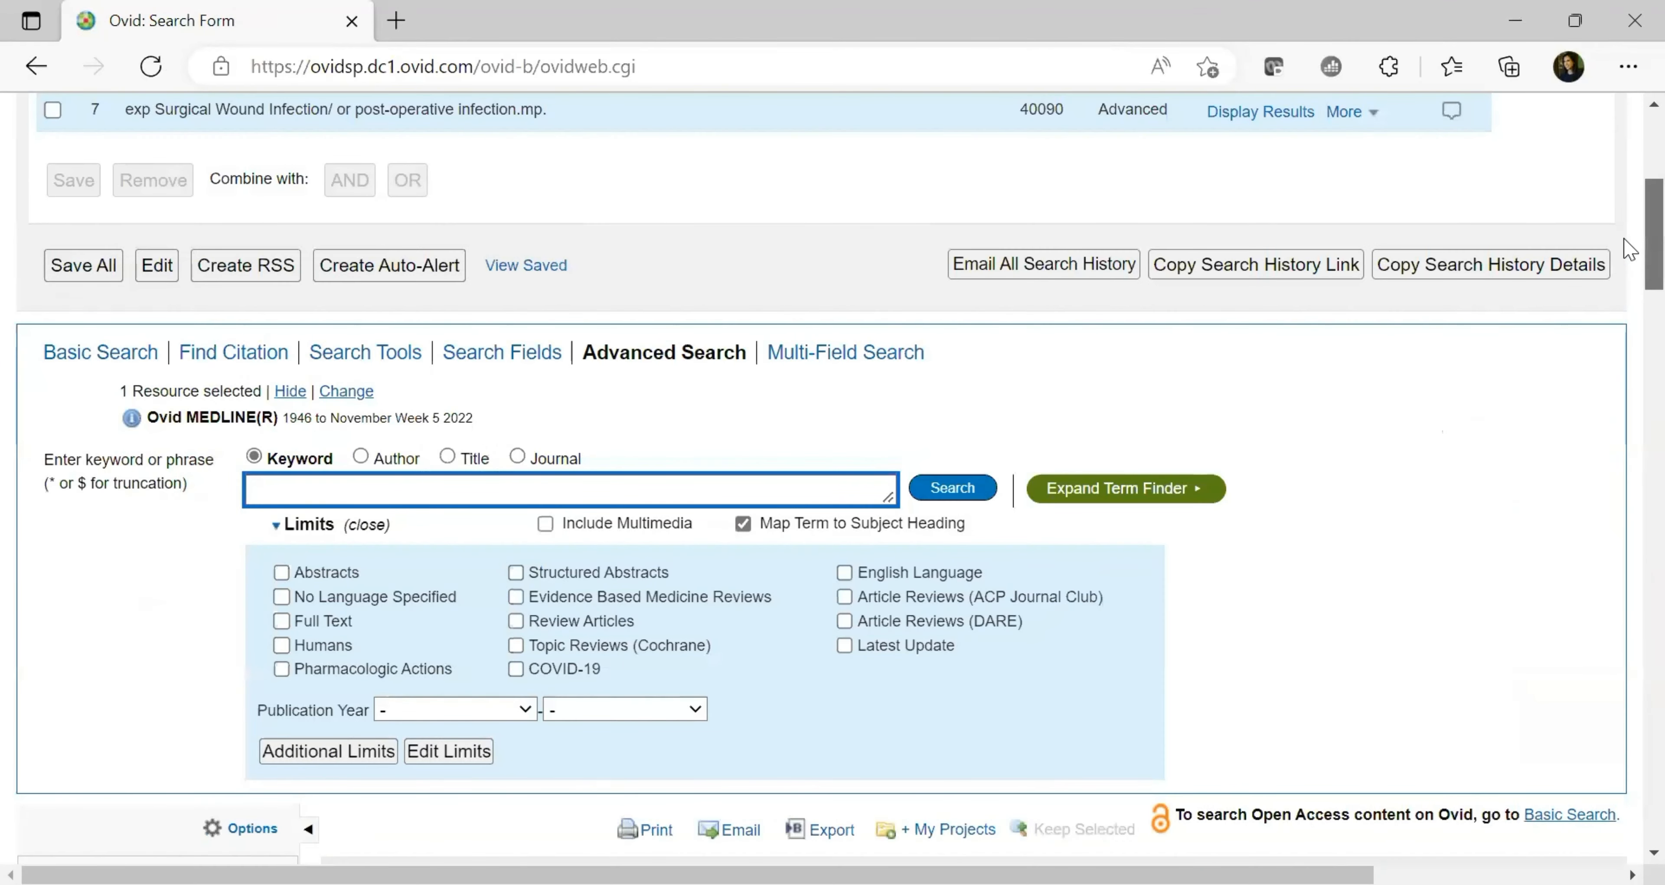
Compare the 39707 and 40090 counts of searches 6 and 7, then tick search 5
scroll(1028, 405, up, 3)
drag(1021, 412, 1071, 420)
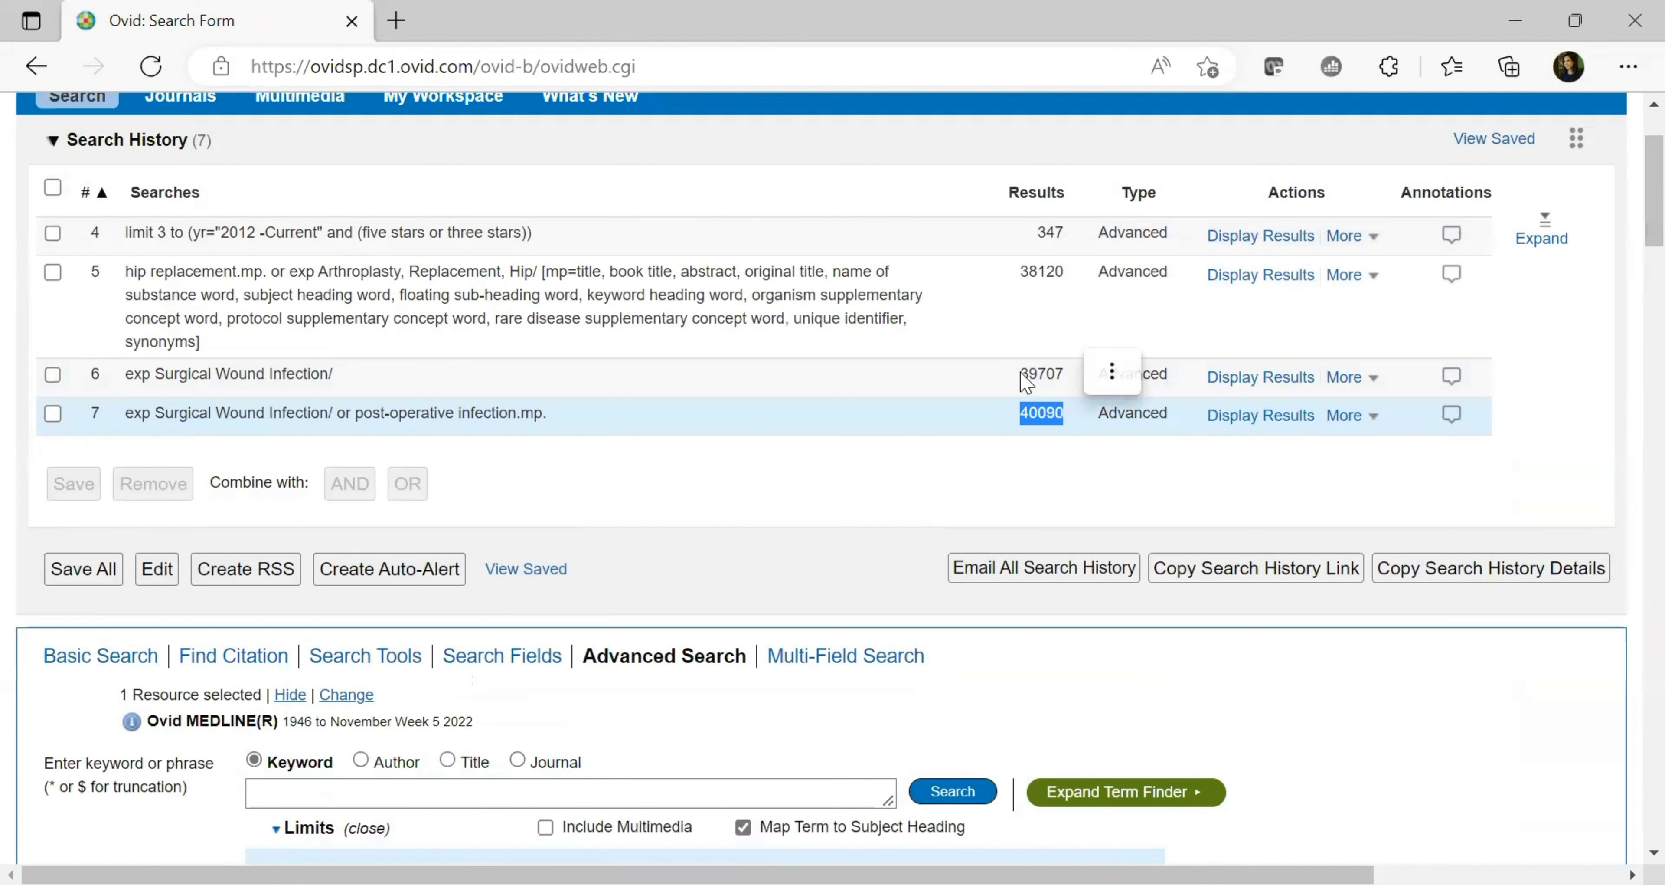
double_click(1052, 372)
click(1011, 412)
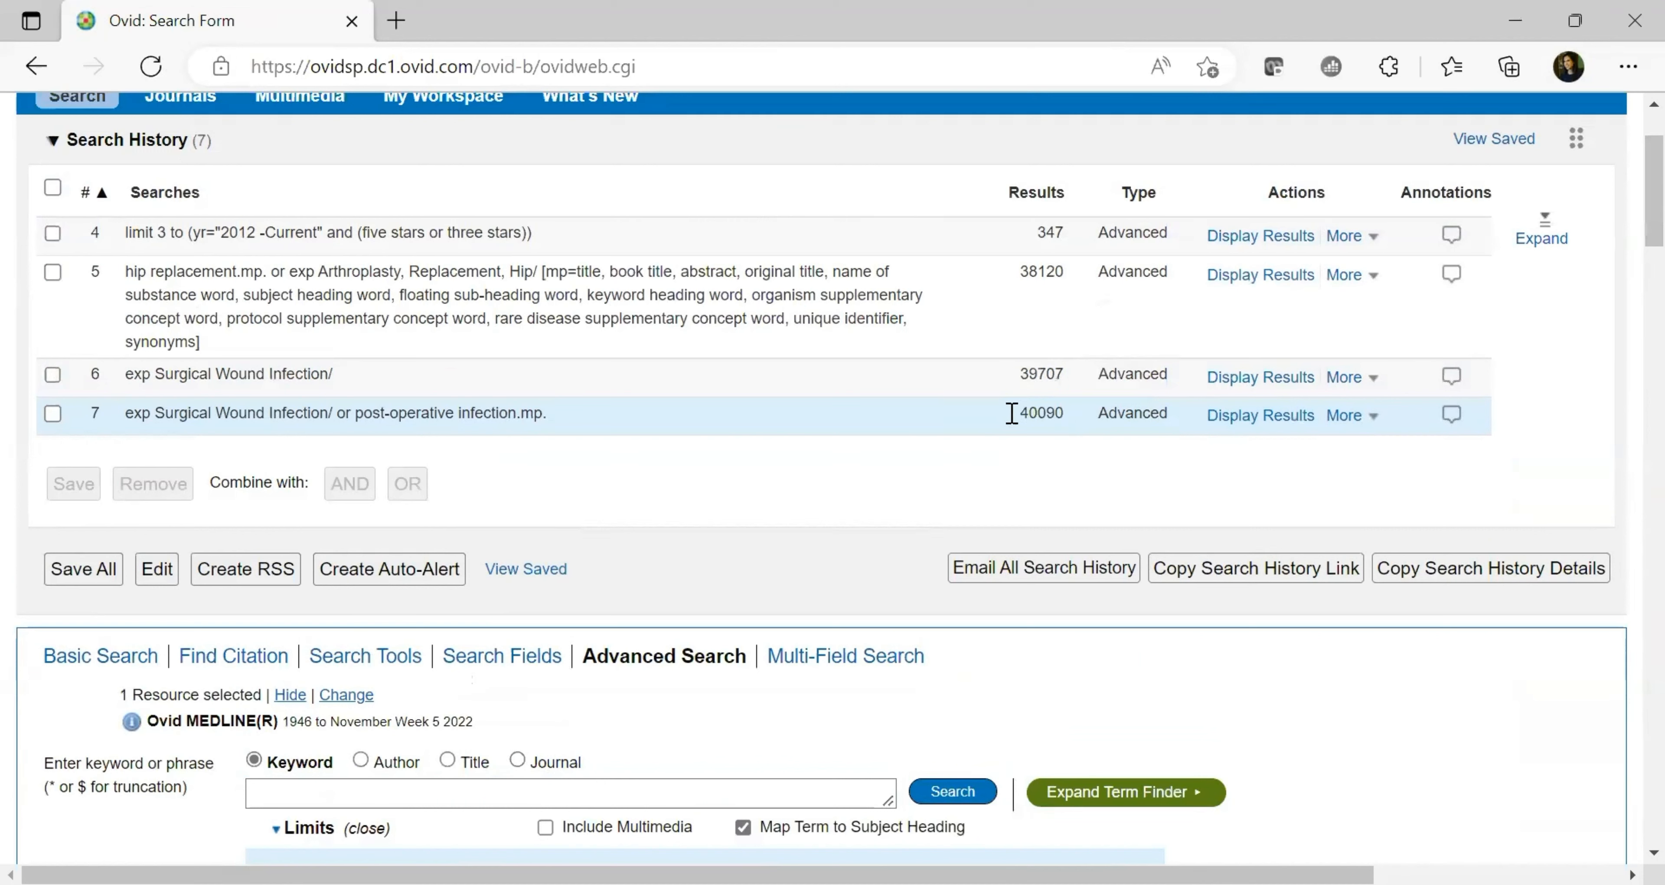
drag(1022, 412, 1070, 412)
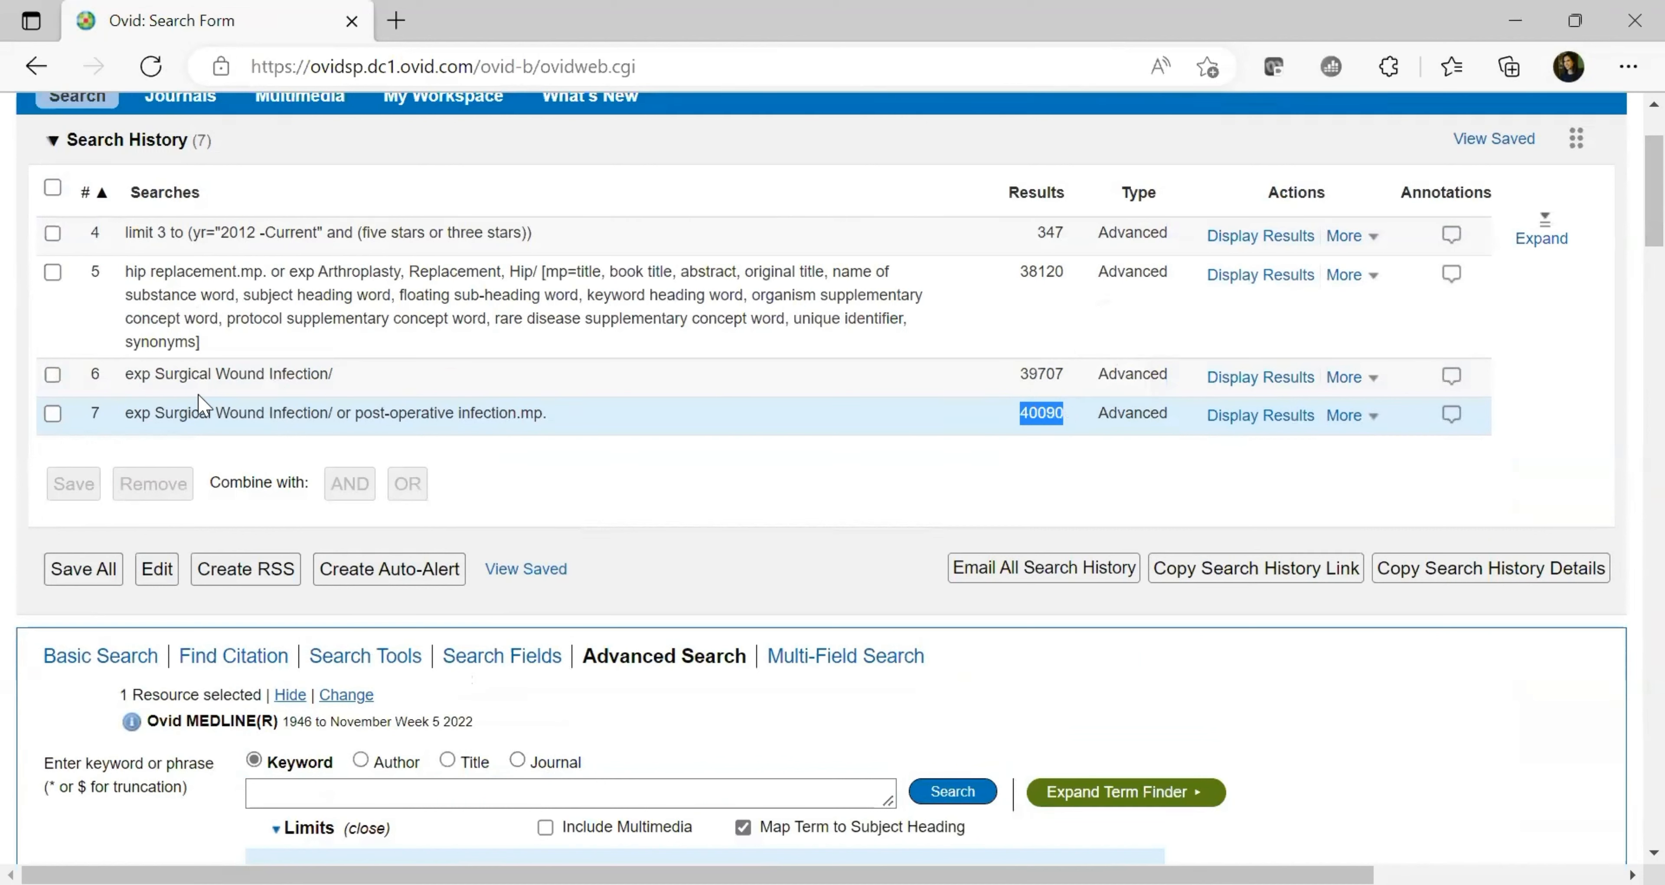
click(342, 418)
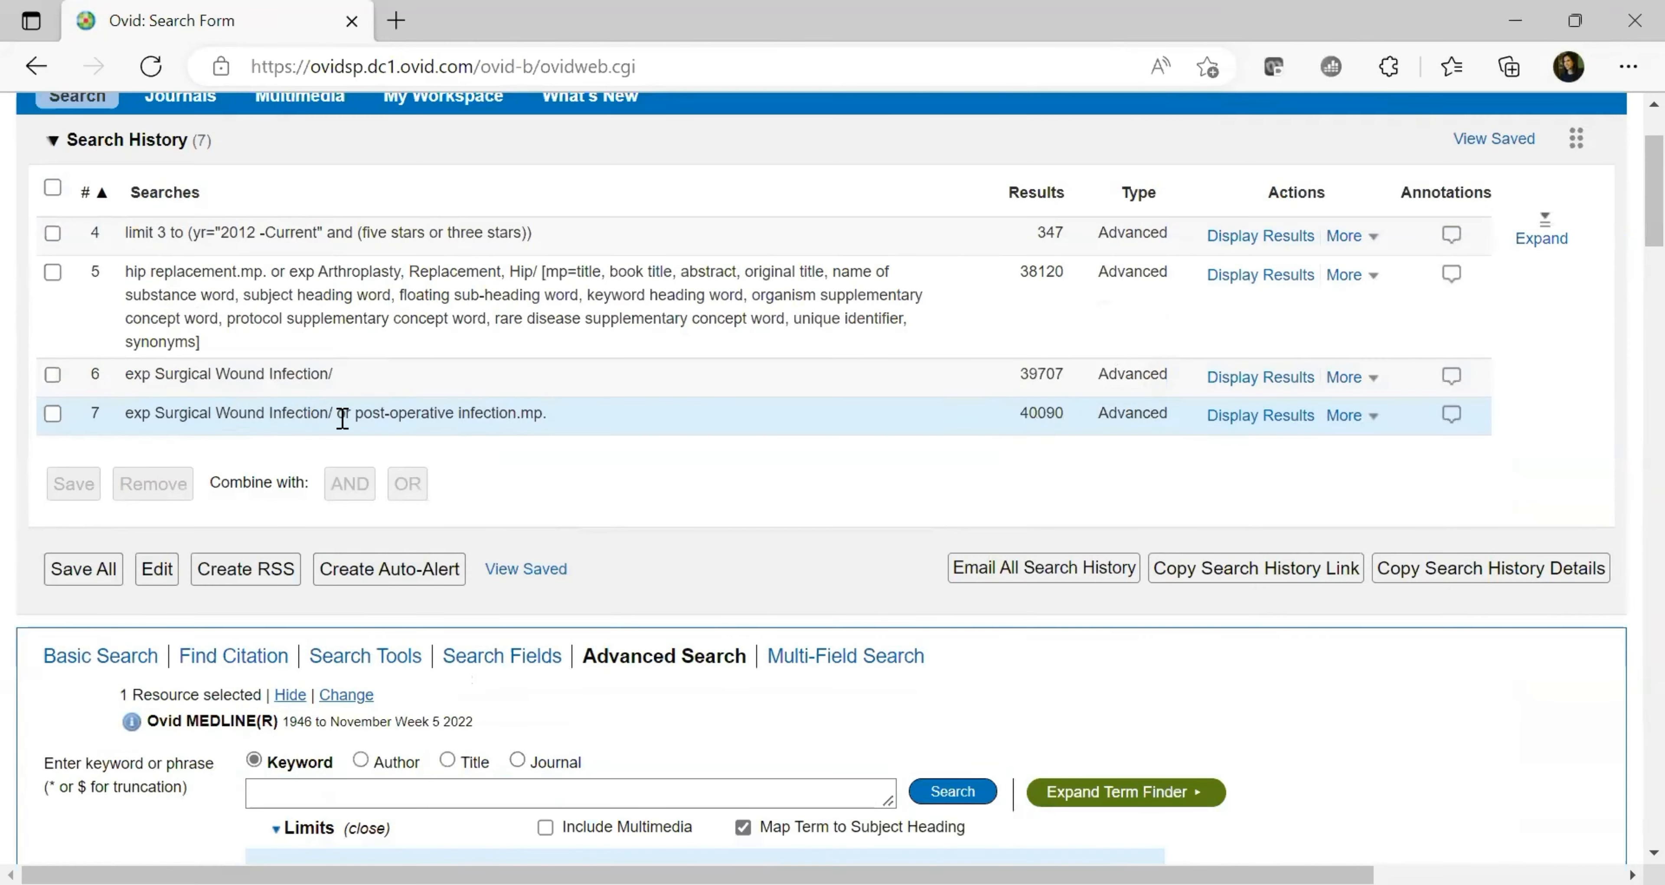
scroll(343, 419, up, 2)
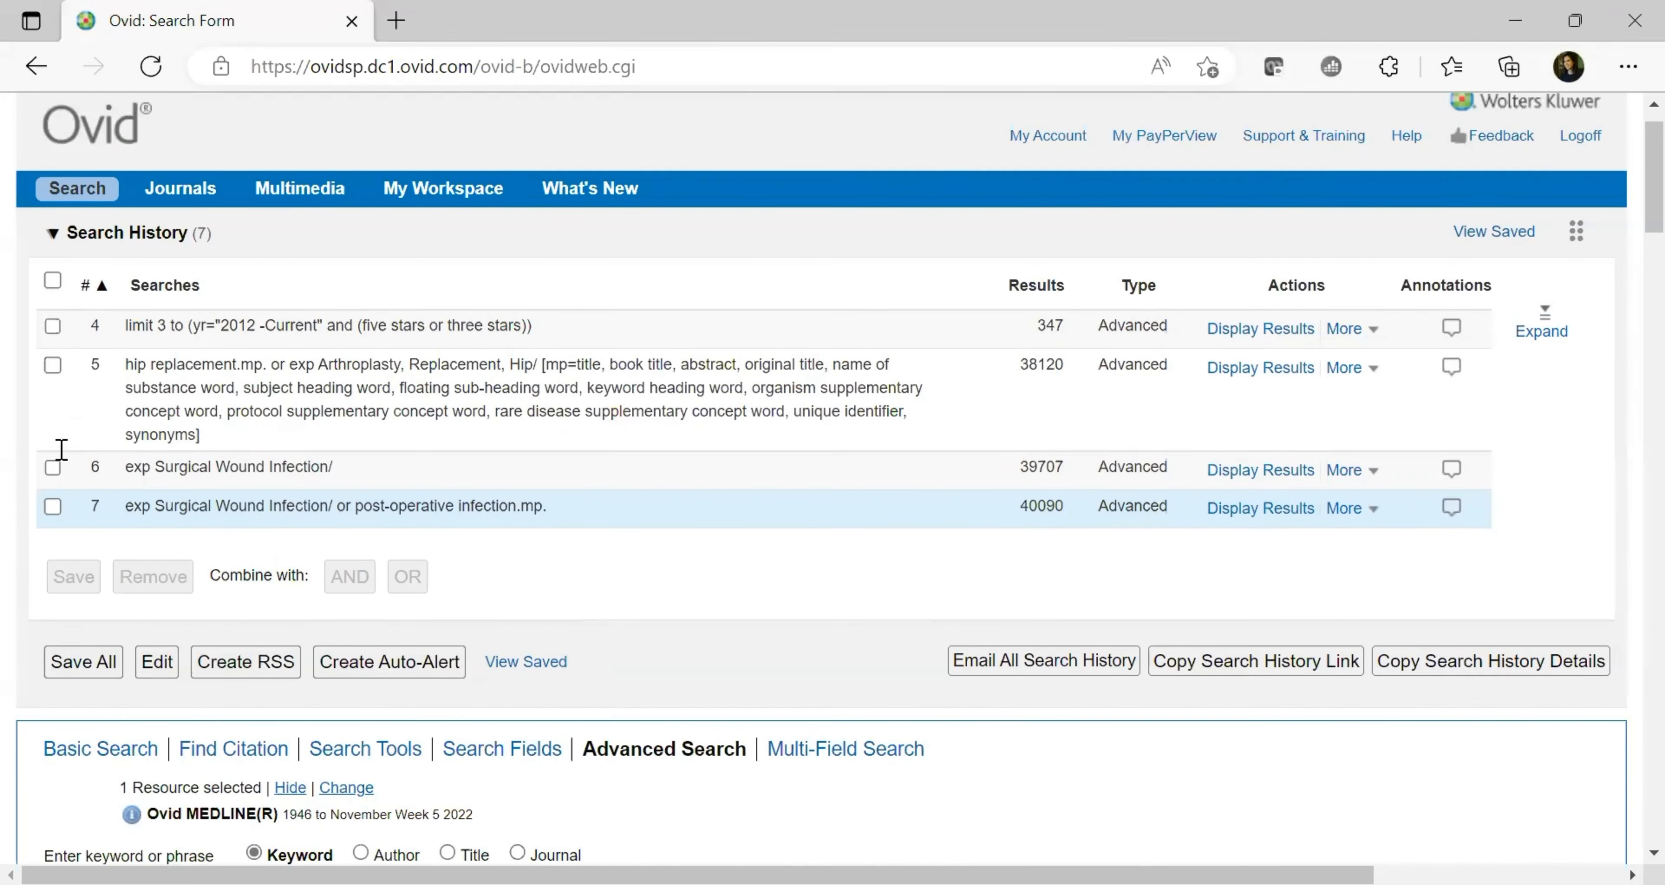
click(53, 366)
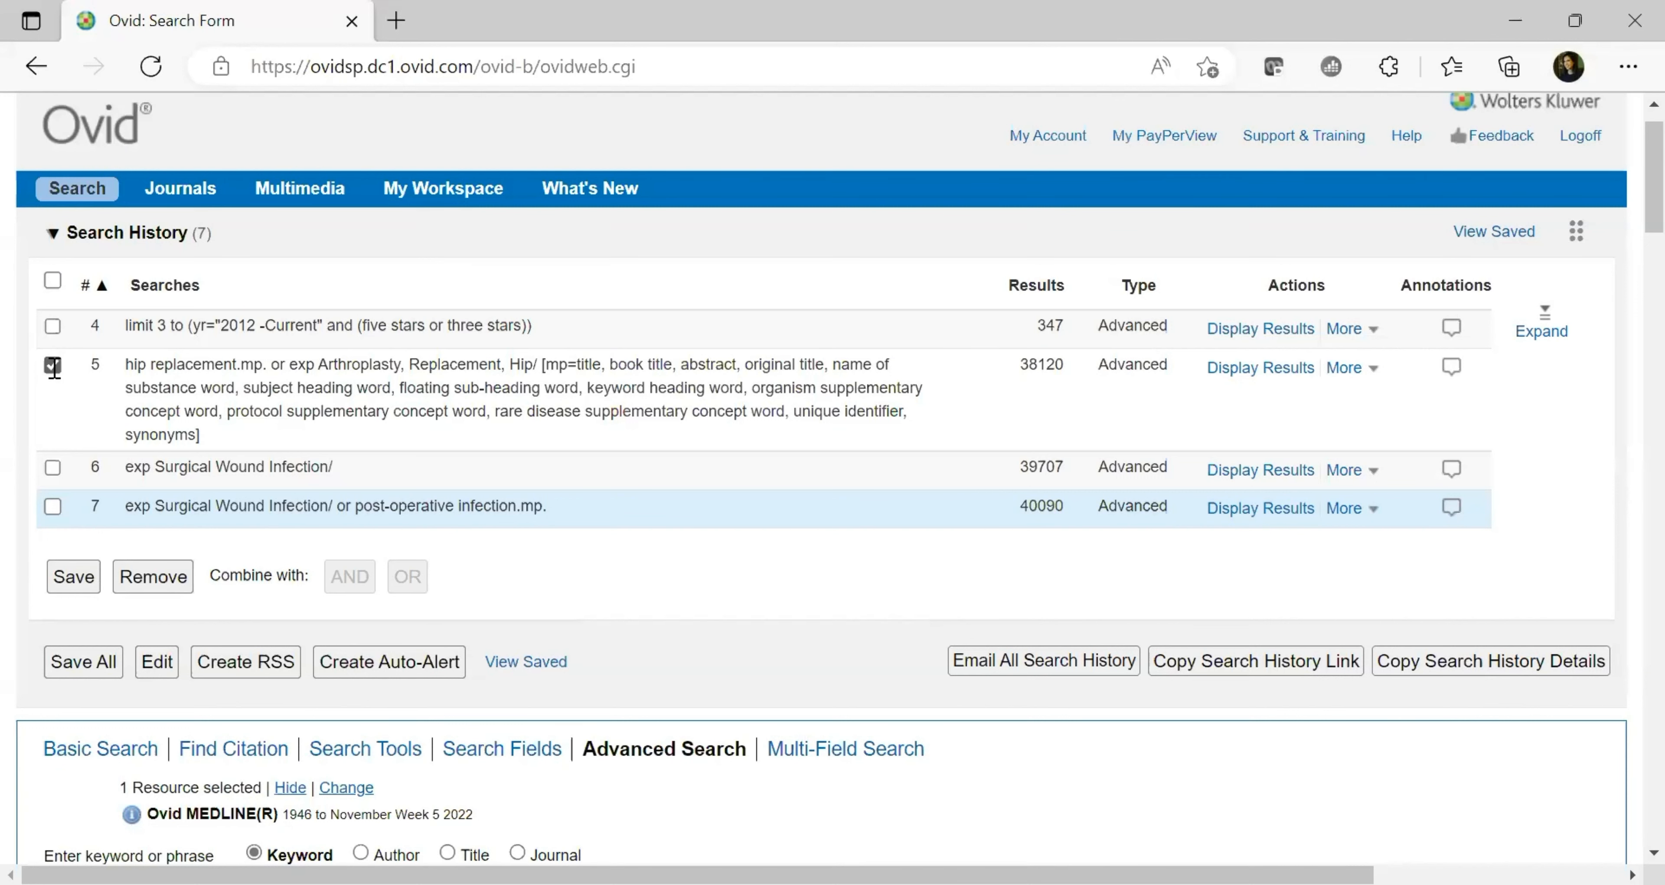
Combine searches 5 and 7 with AND, producing search 8 with 869 results
click(53, 507)
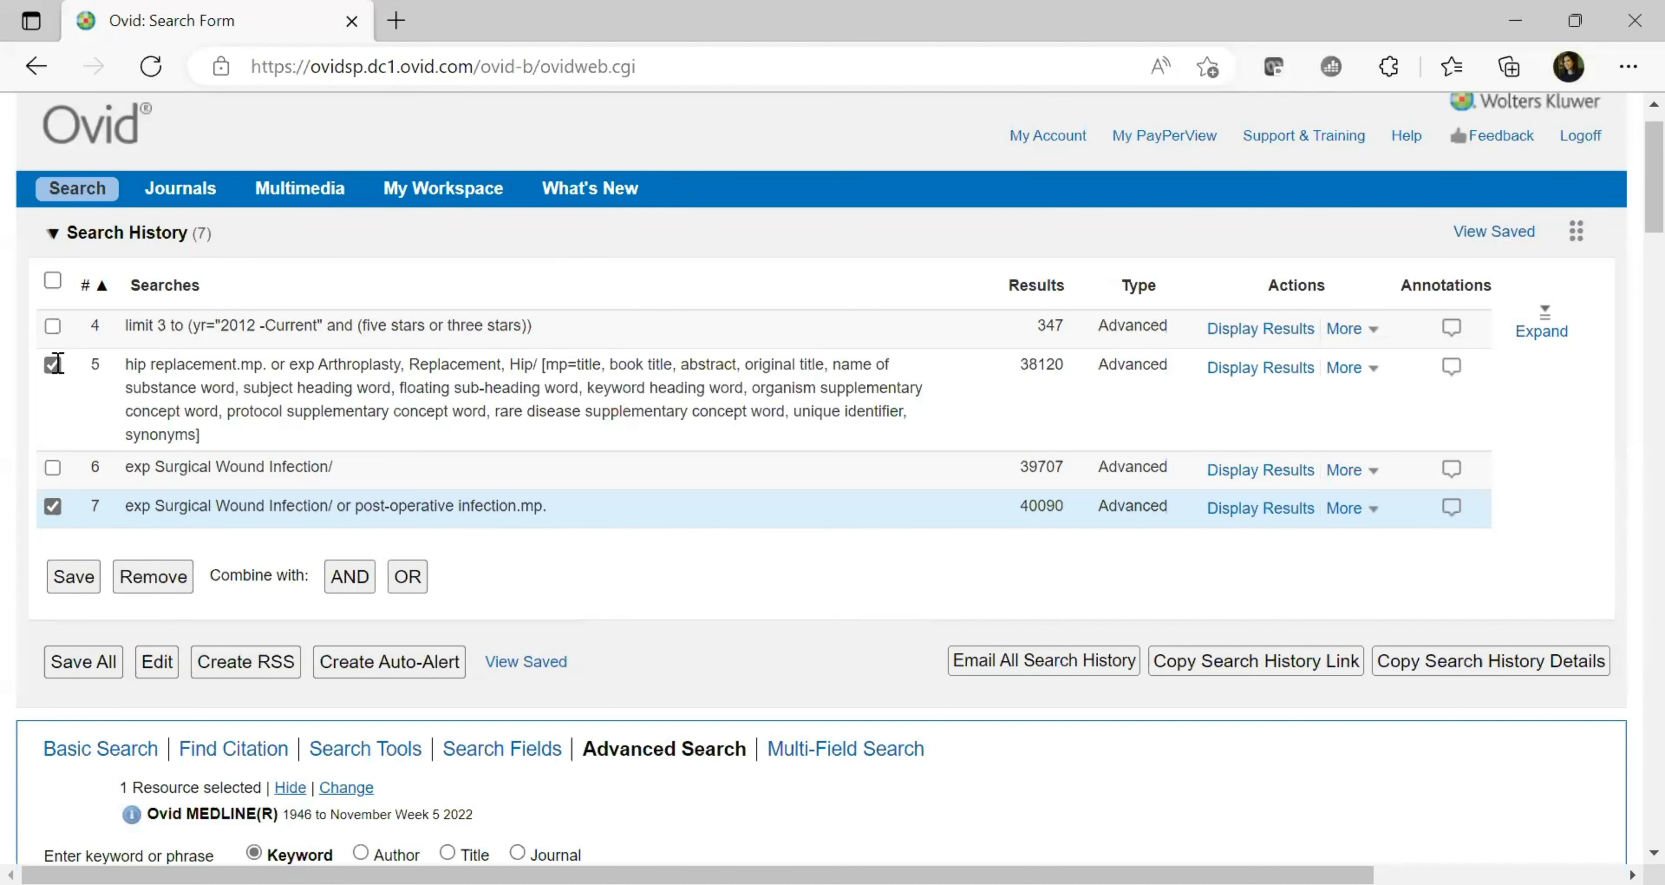
click(350, 577)
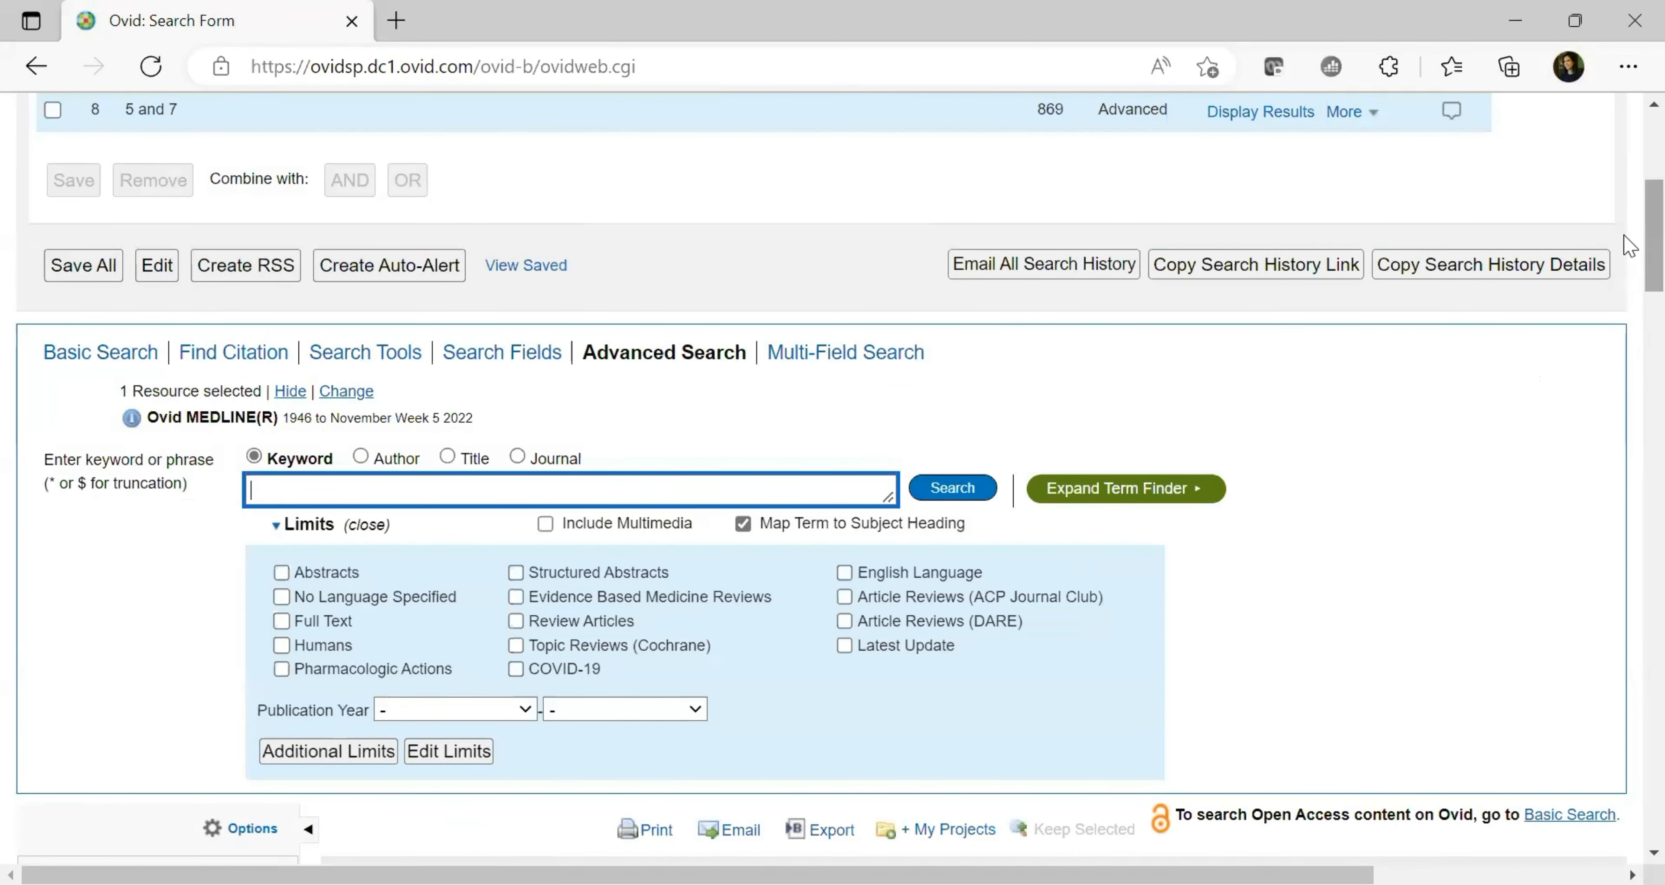
scroll(1629, 213, up, 2)
scroll(1629, 214, up, 3)
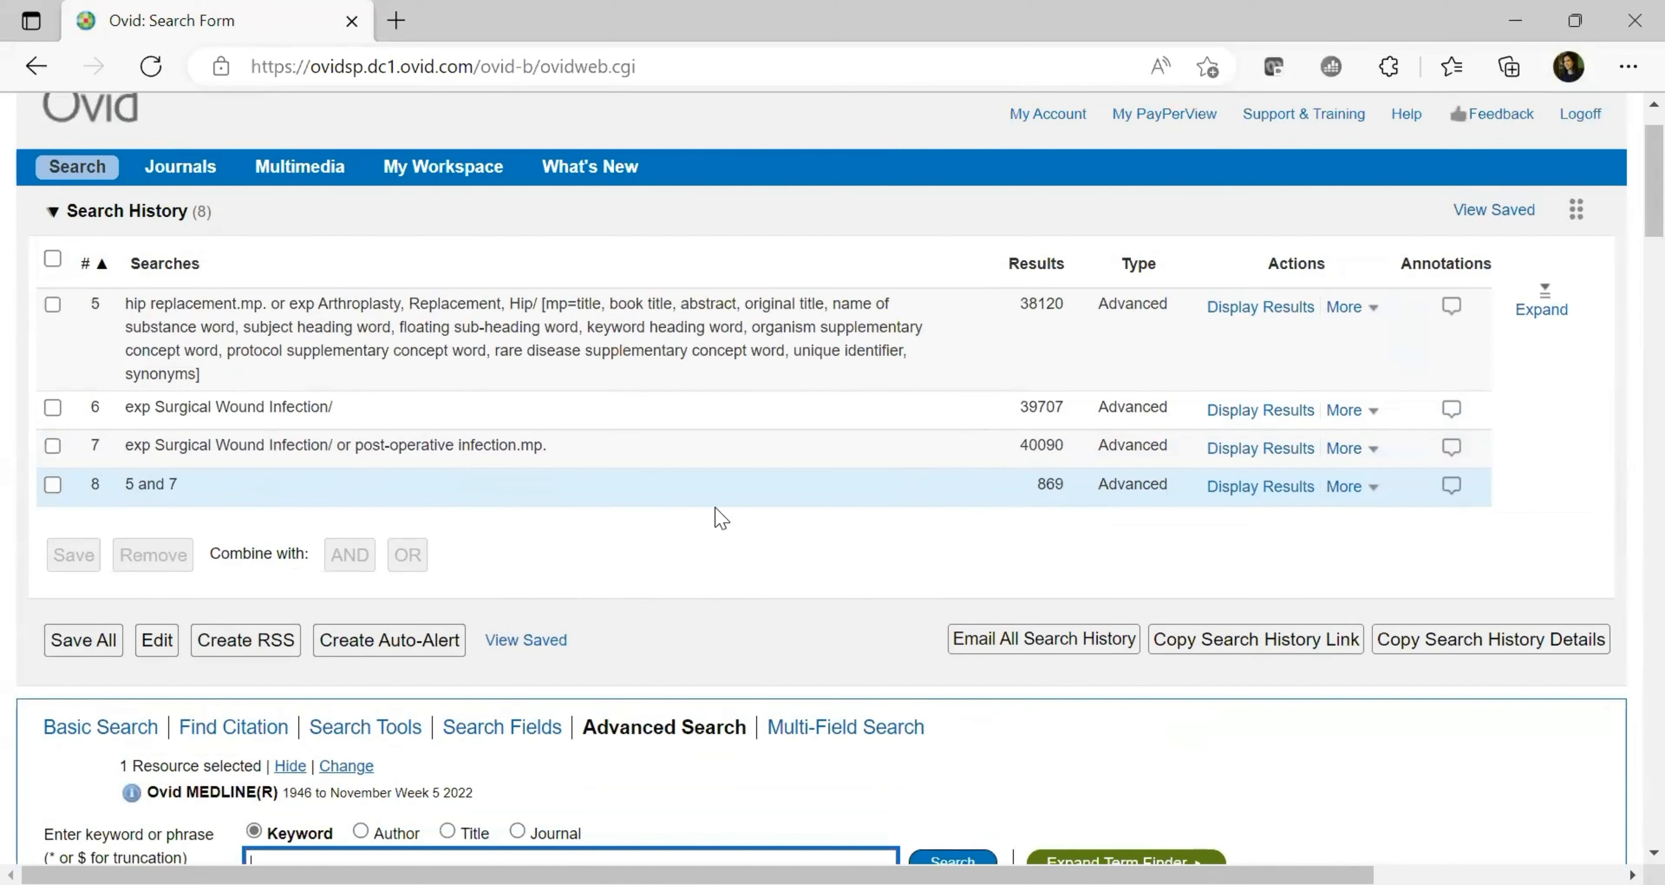
drag(1033, 486, 1073, 502)
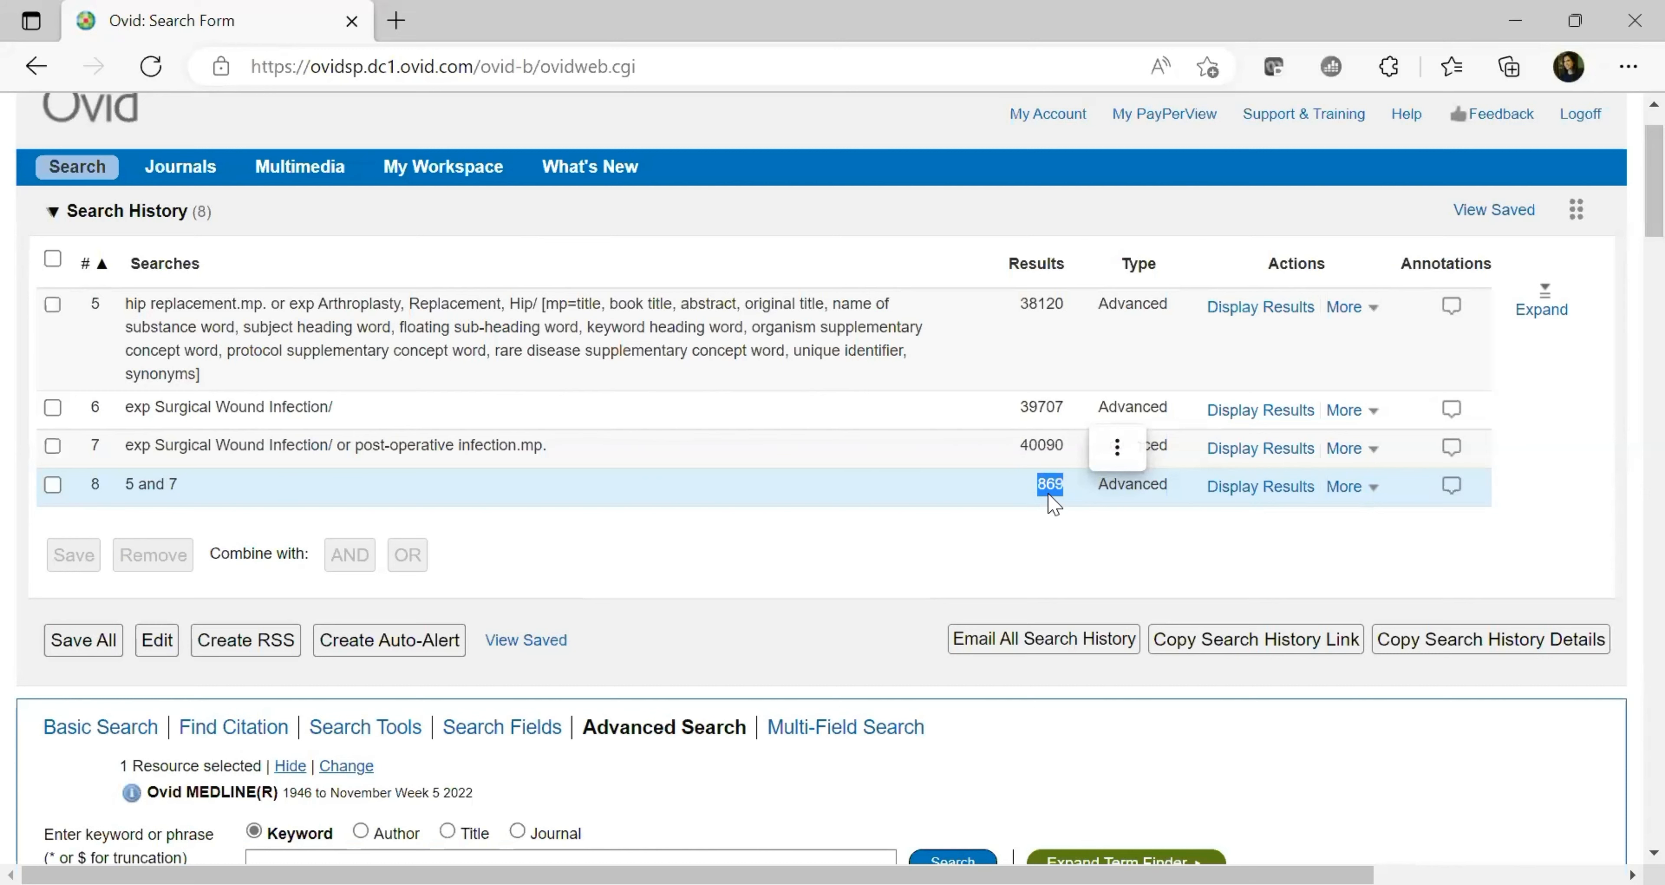
click(1063, 580)
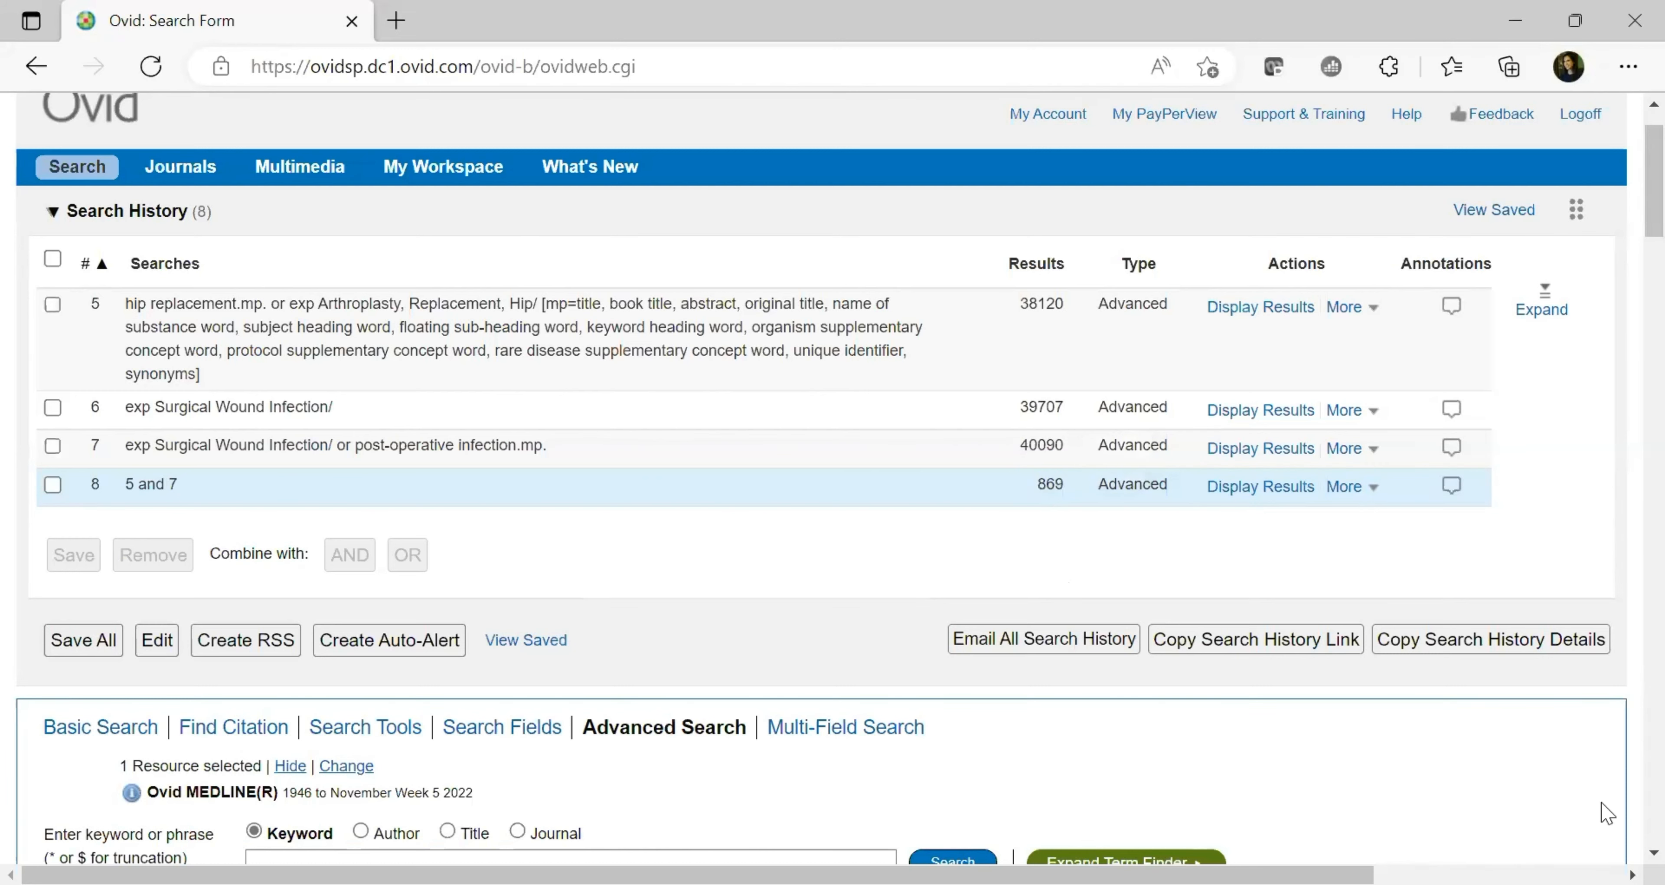
Scroll back through the search history and tick search 8 (5 and 7)
click(1654, 852)
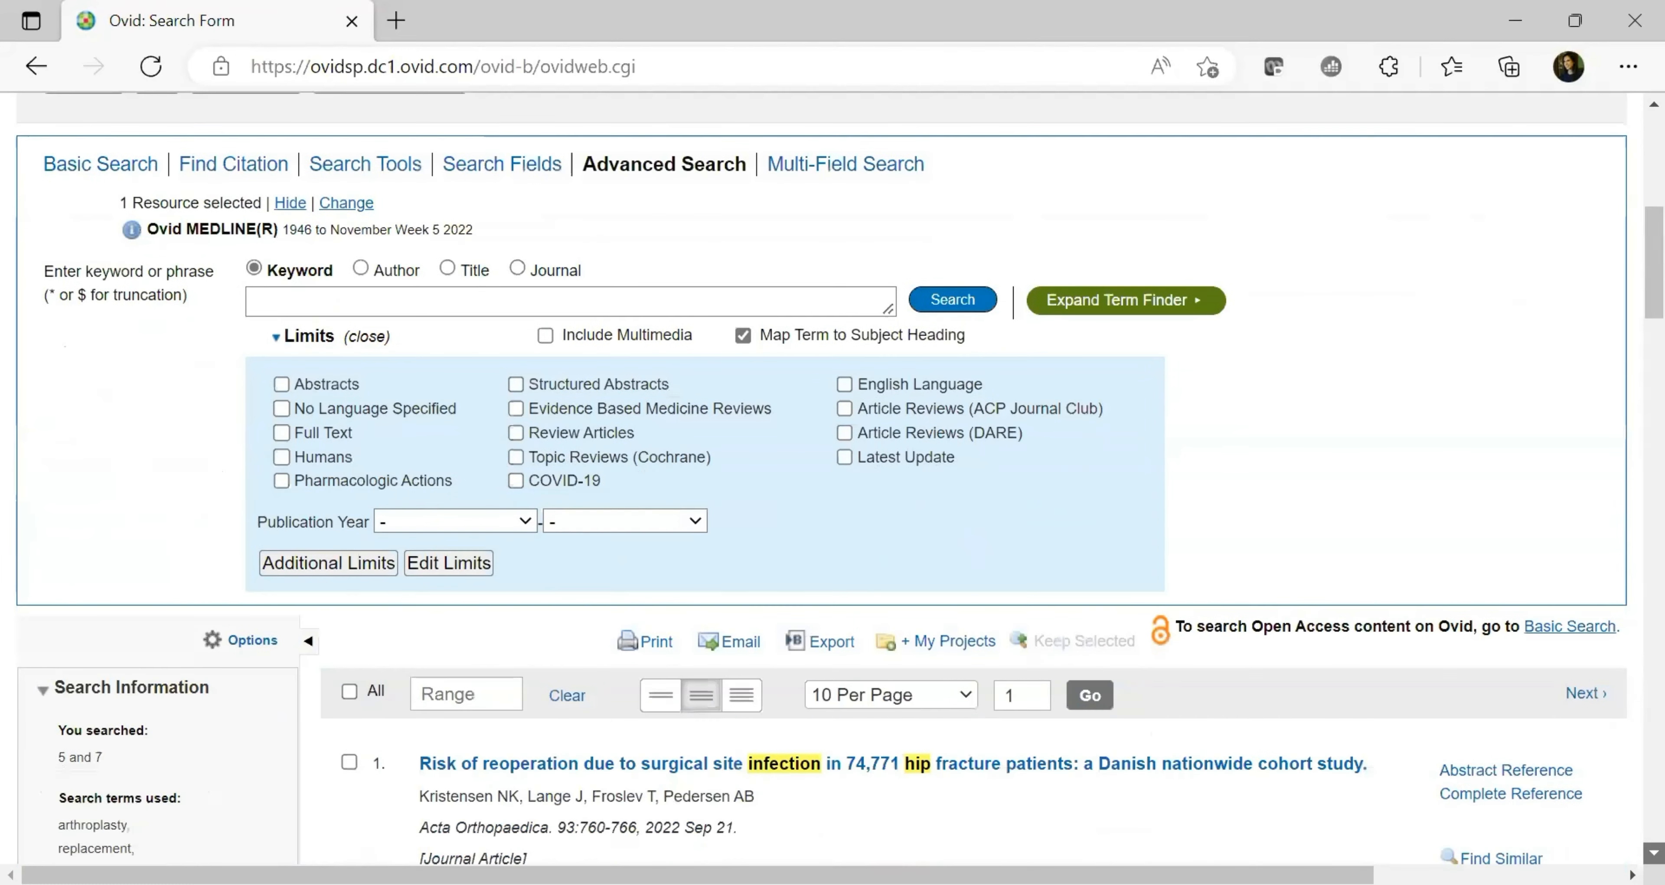
click(1654, 853)
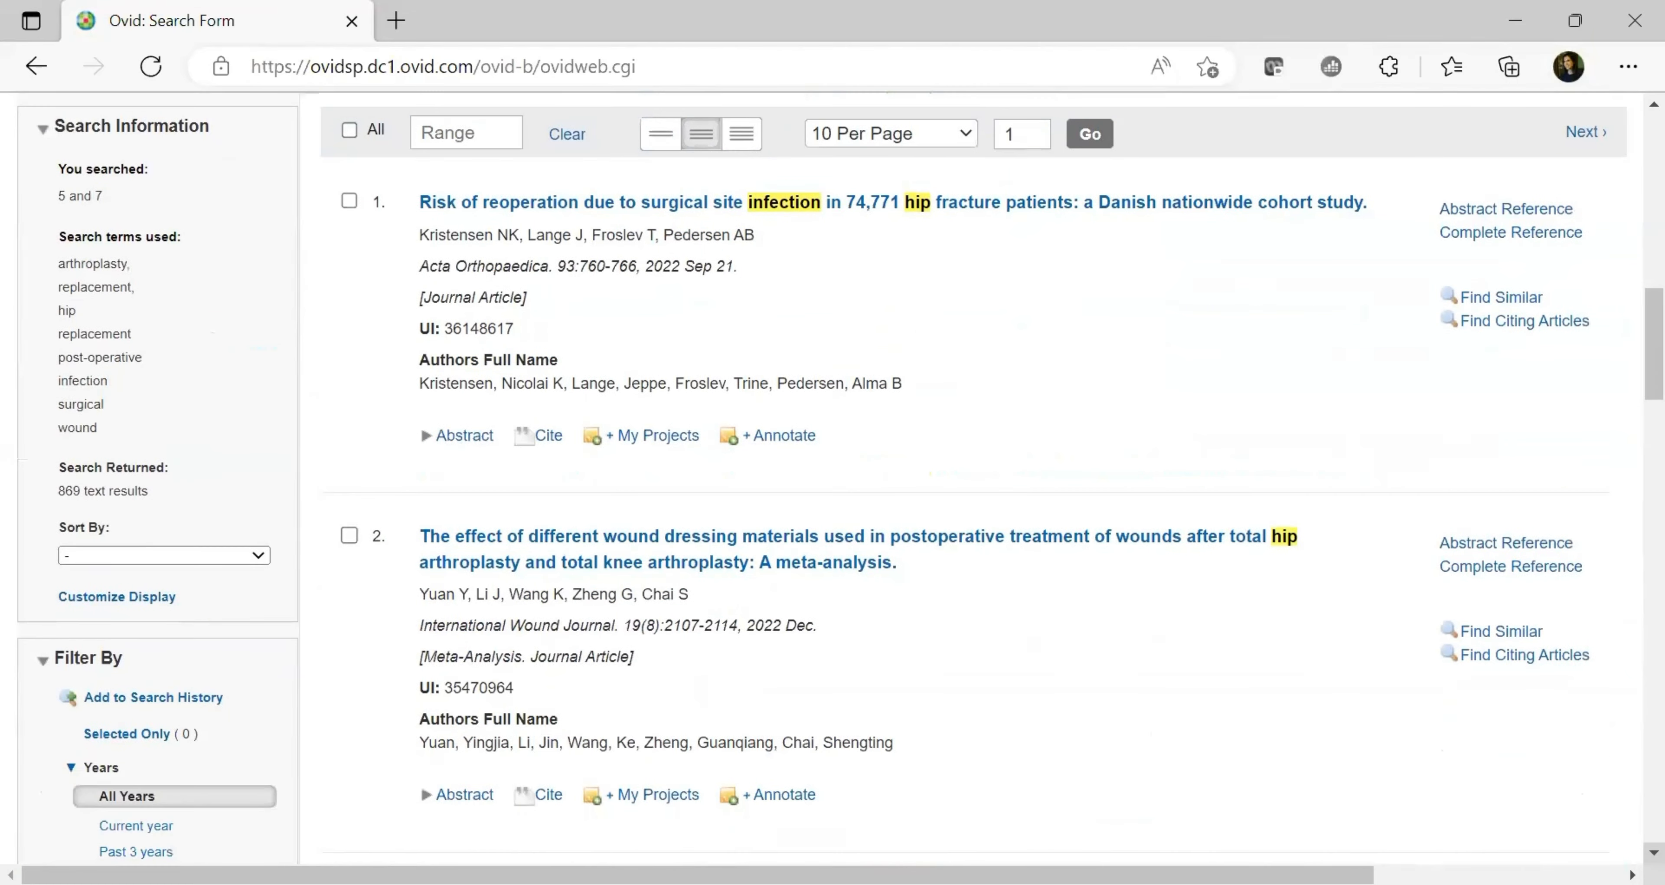
click(1655, 852)
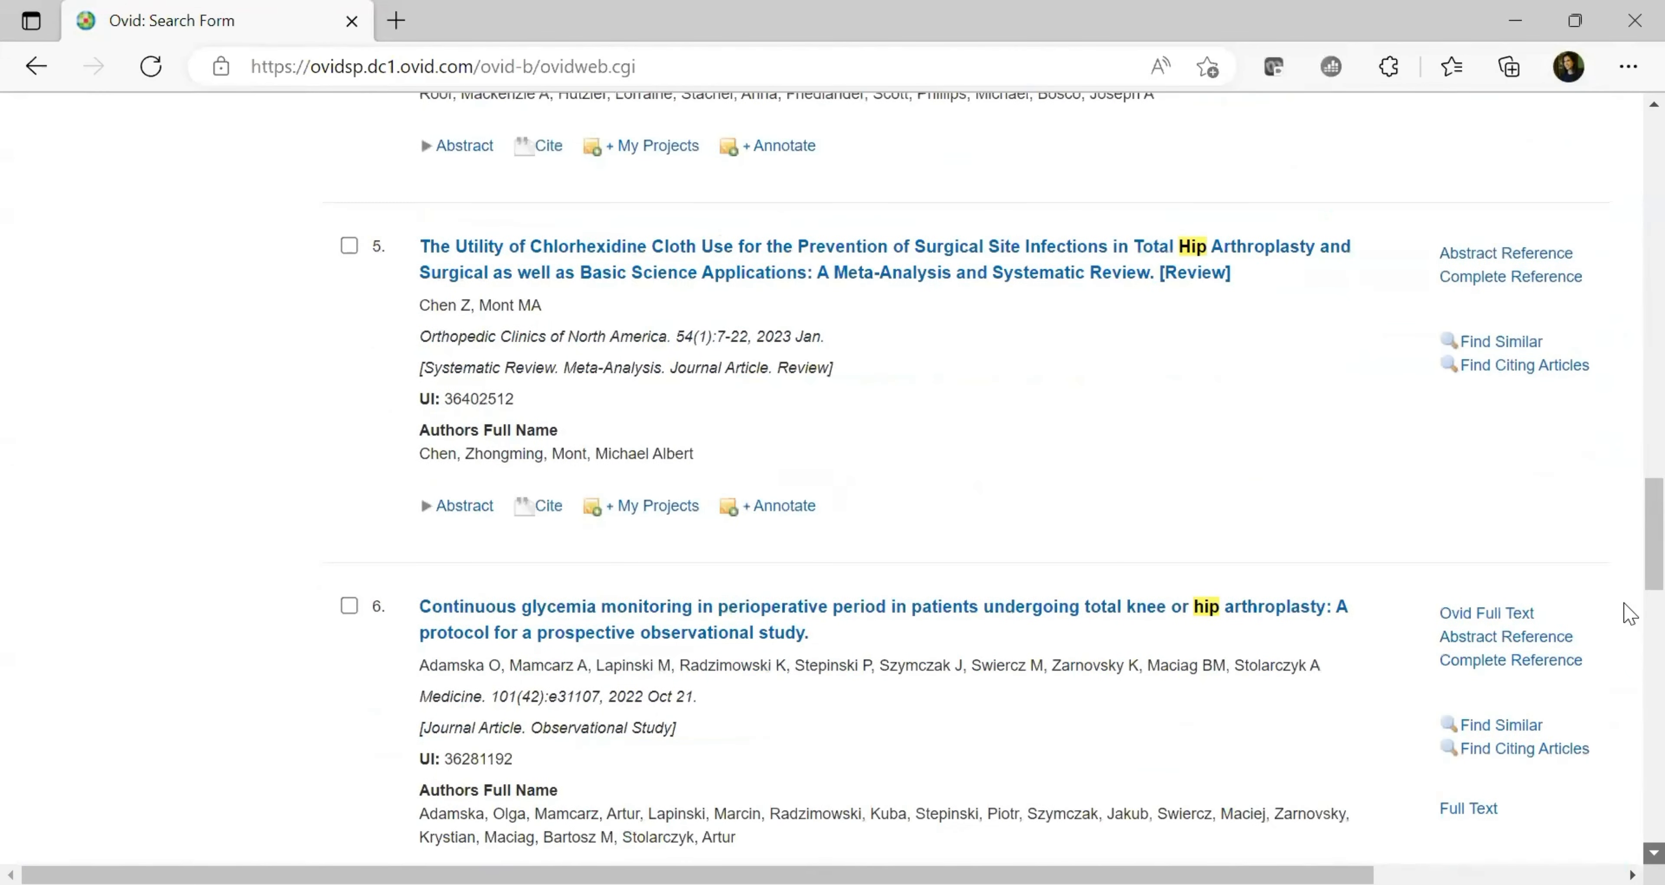
drag(1655, 543, 1630, 194)
click(52, 516)
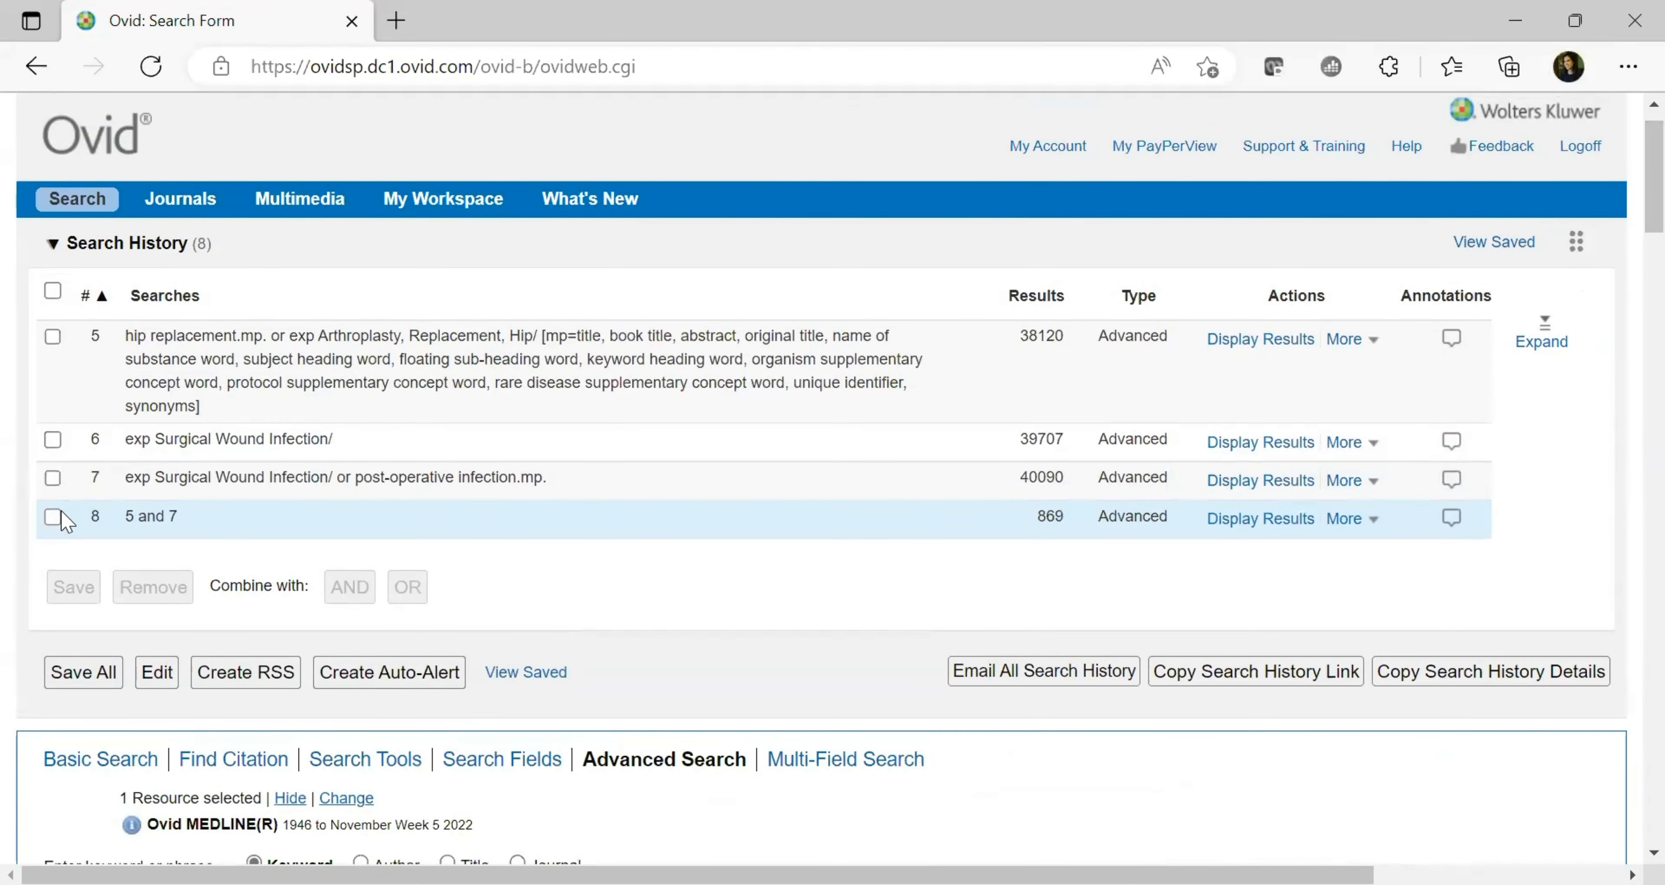
Check the Full Text limit for search 8 and expand the Additional Limits list
scroll(1629, 246, down, 5)
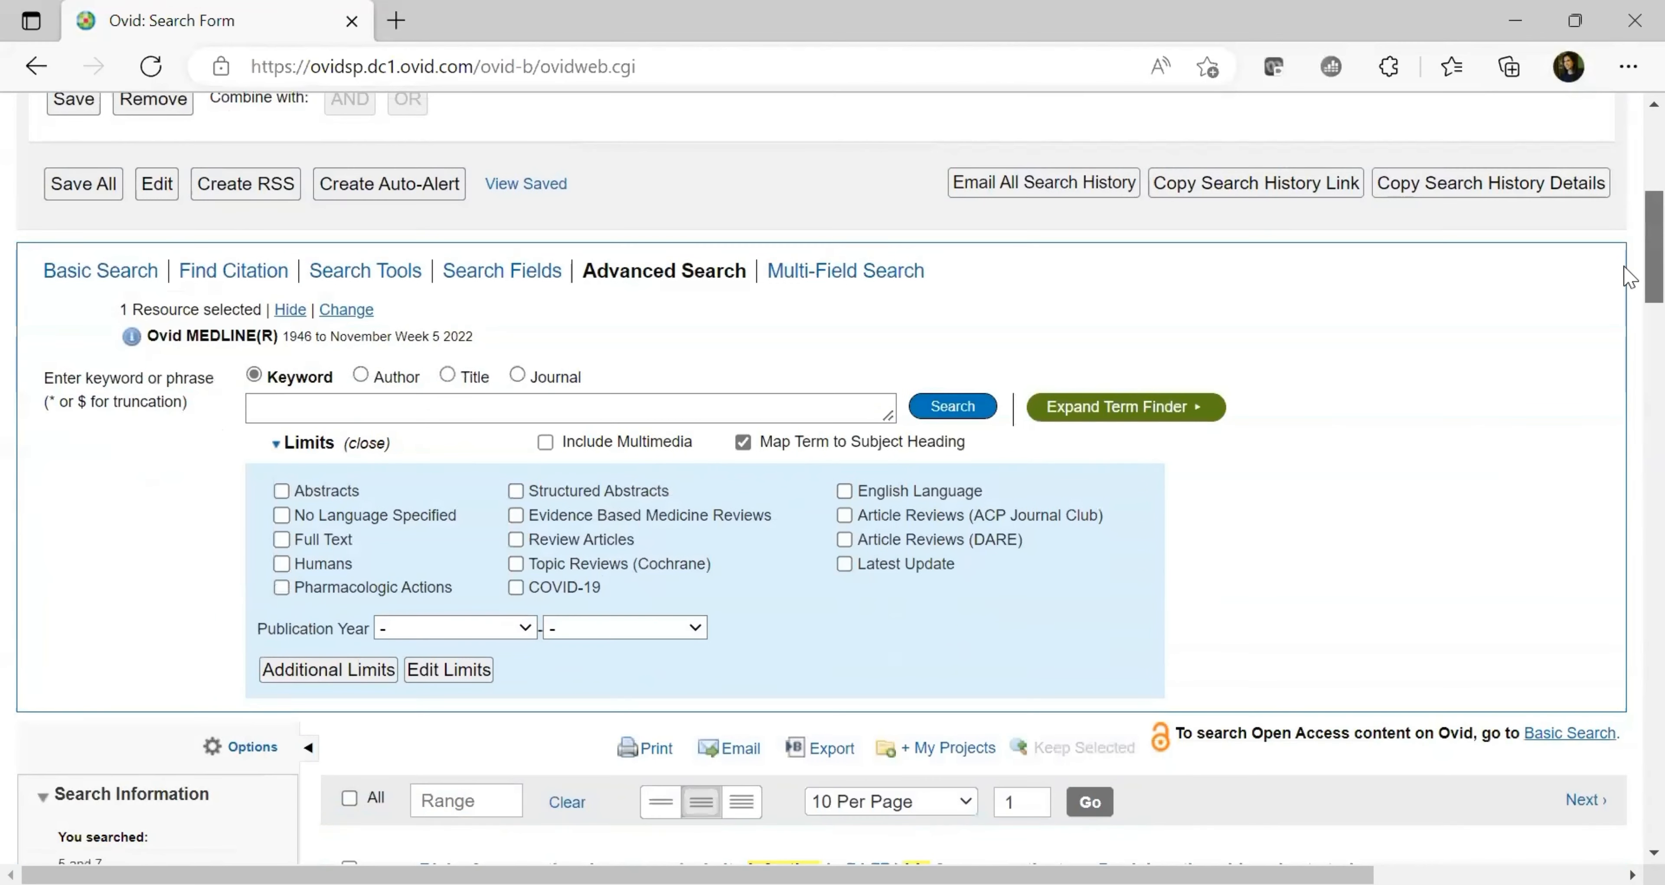
click(282, 540)
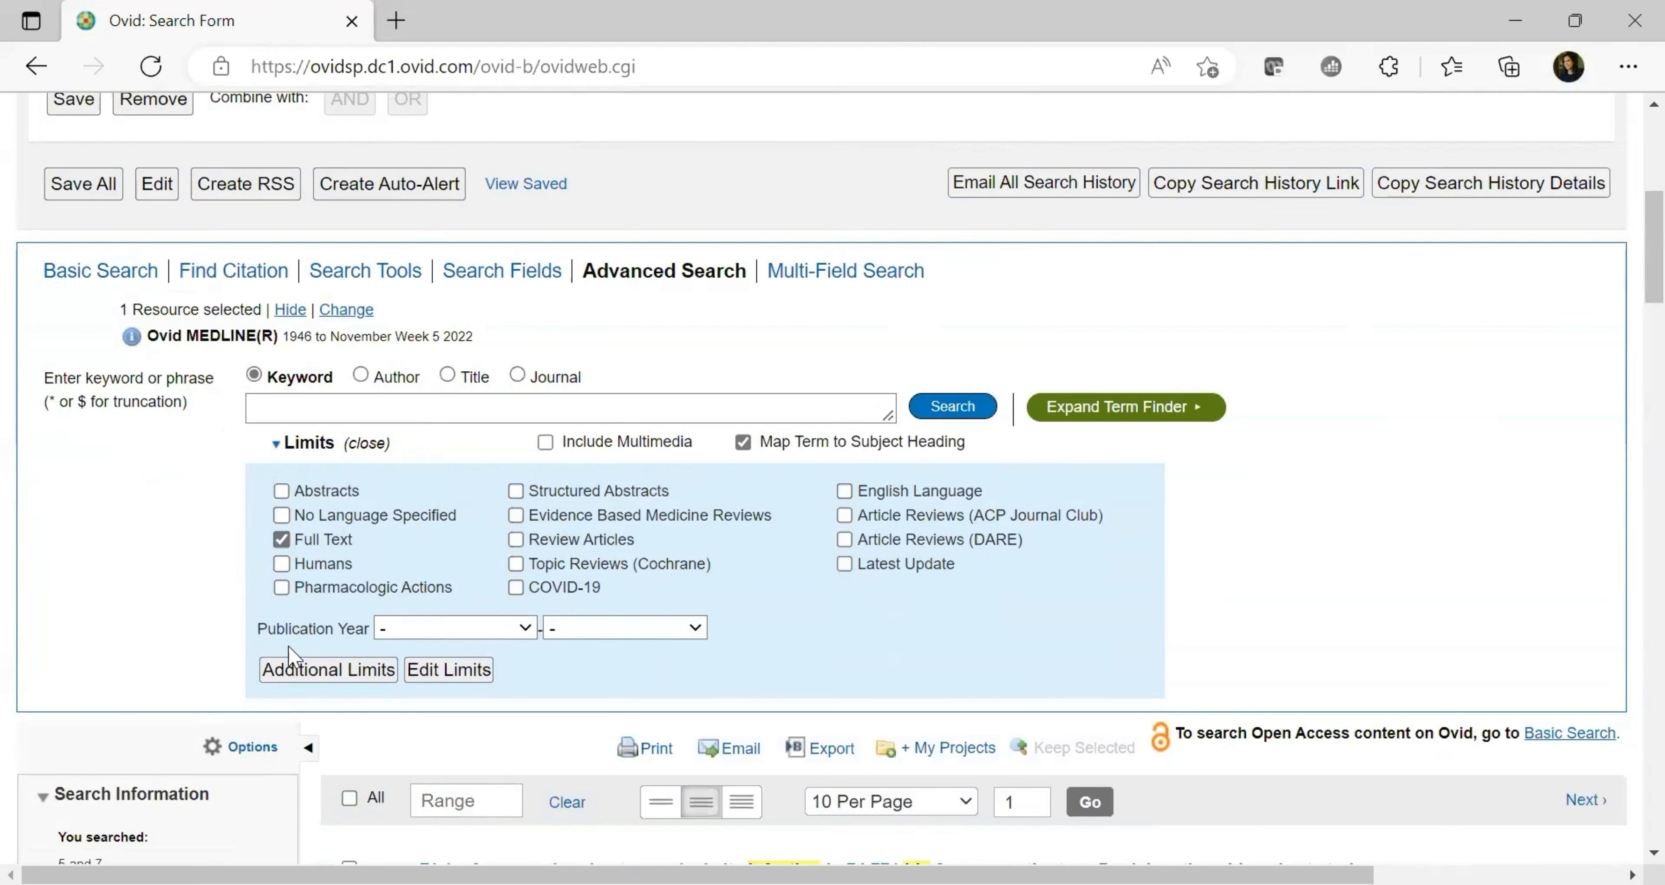
click(322, 672)
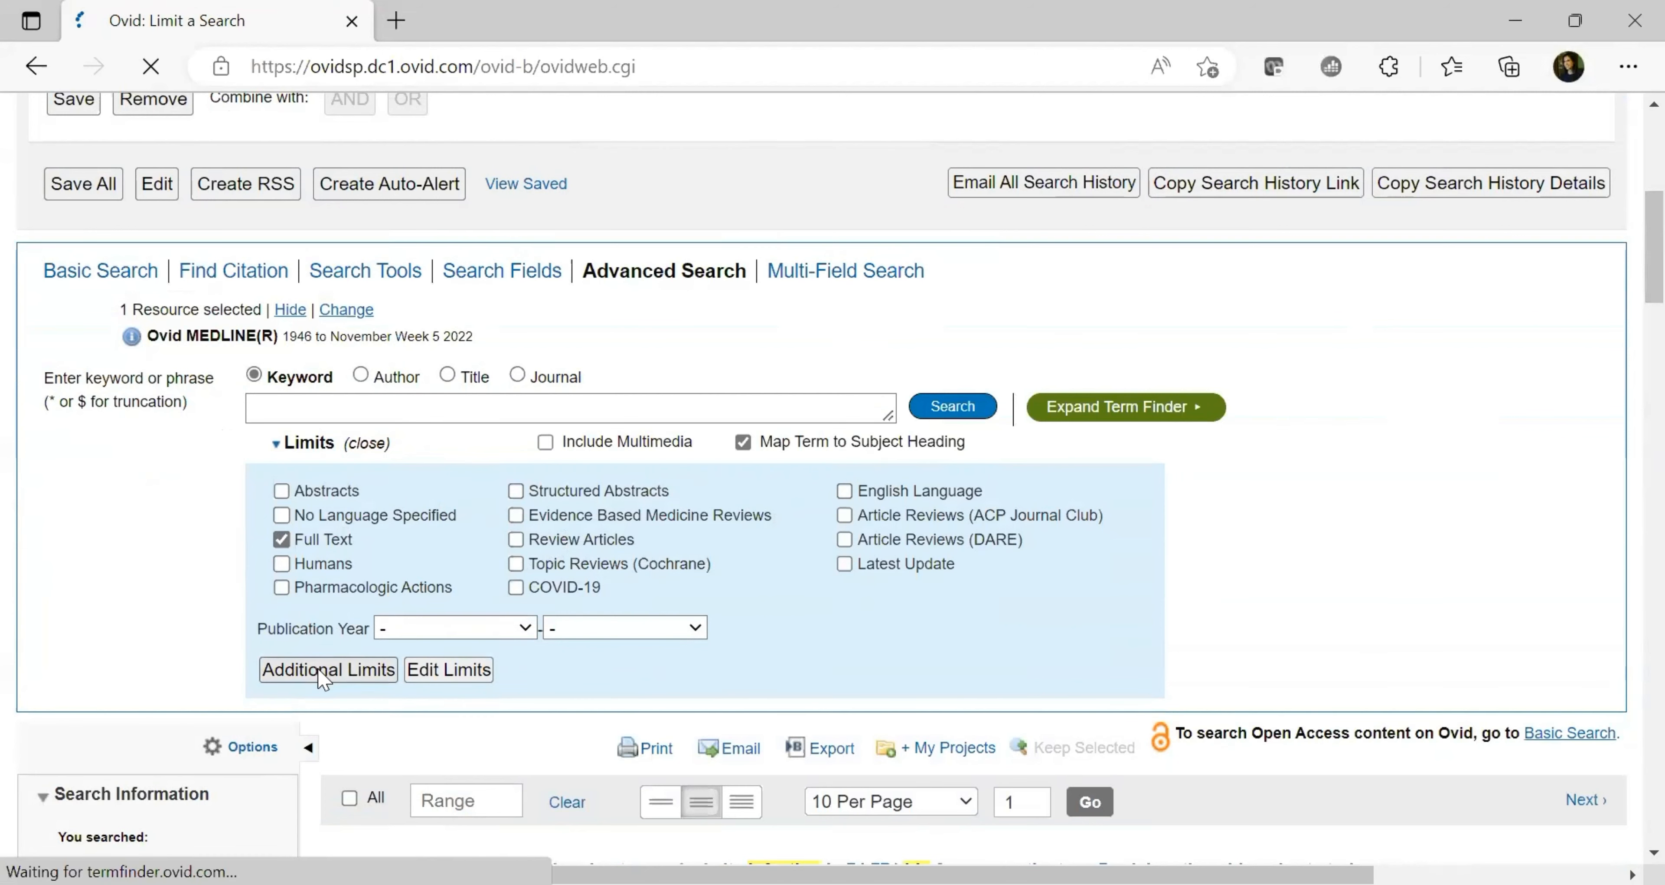
scroll(1635, 372, down, 5)
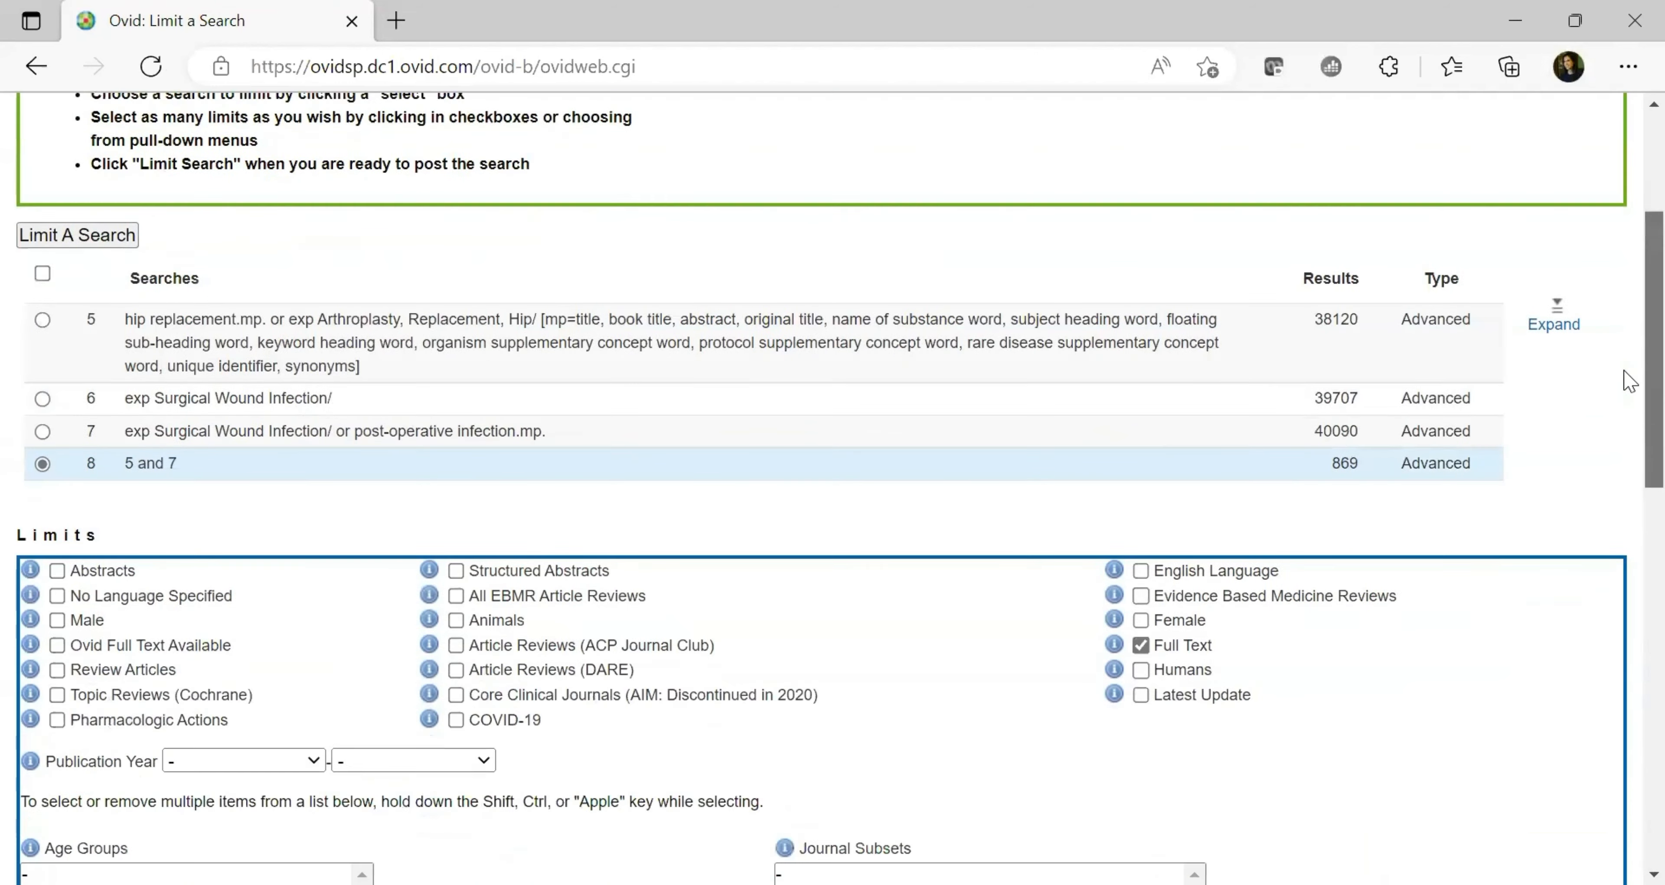
scroll(1630, 455, down, 8)
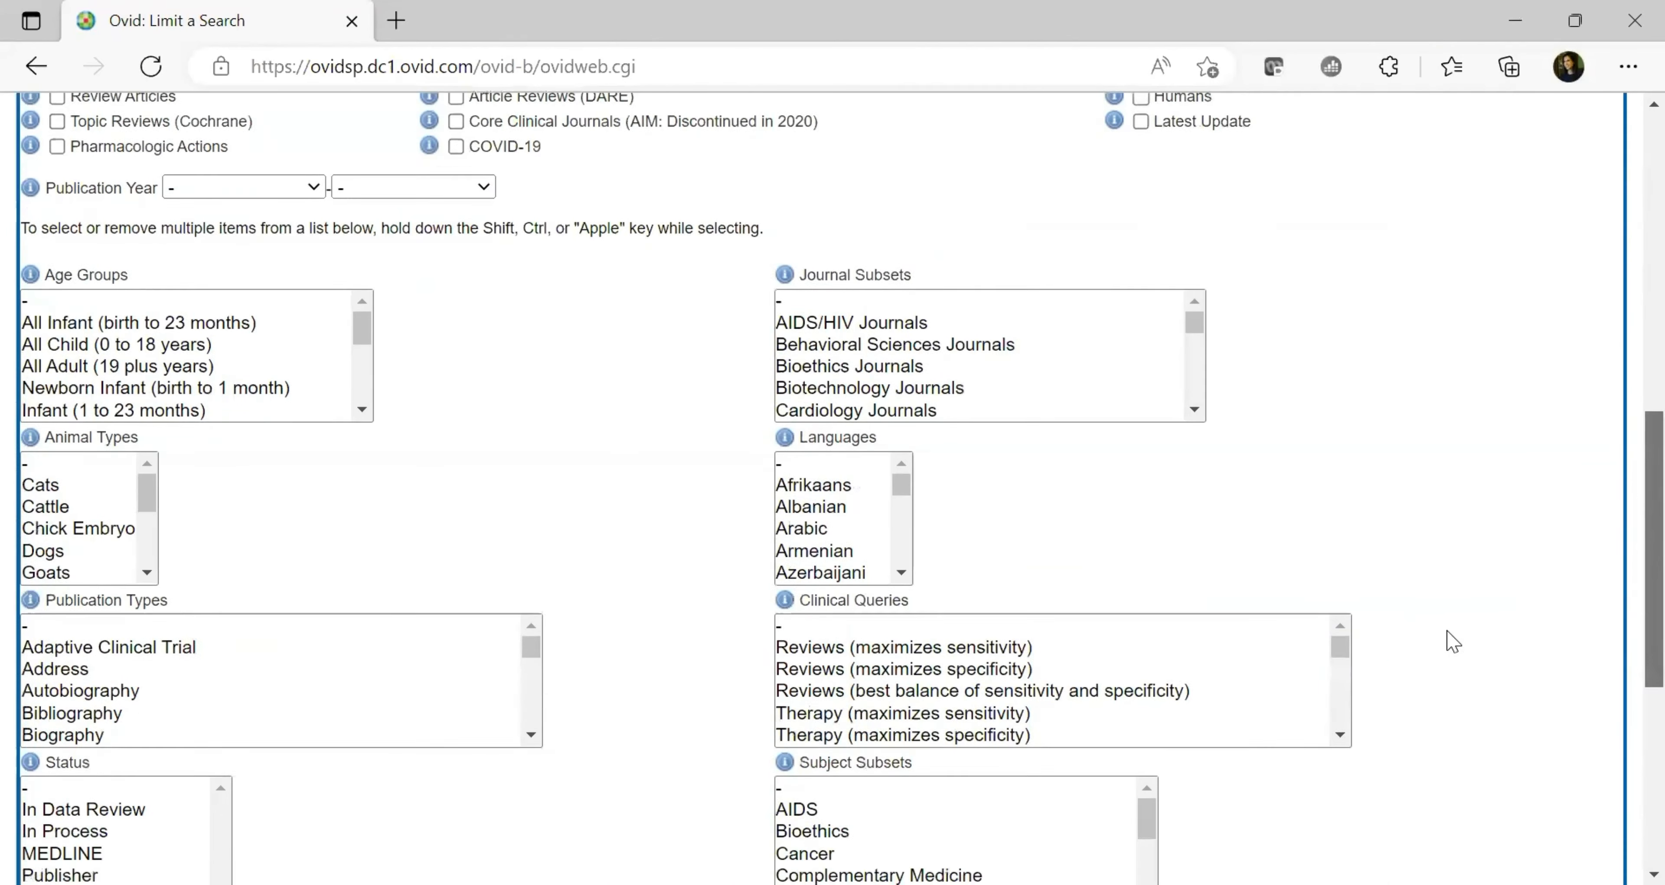
Choose the Elderly filter and apply the limits, creating search 9 with 34 results
click(1341, 710)
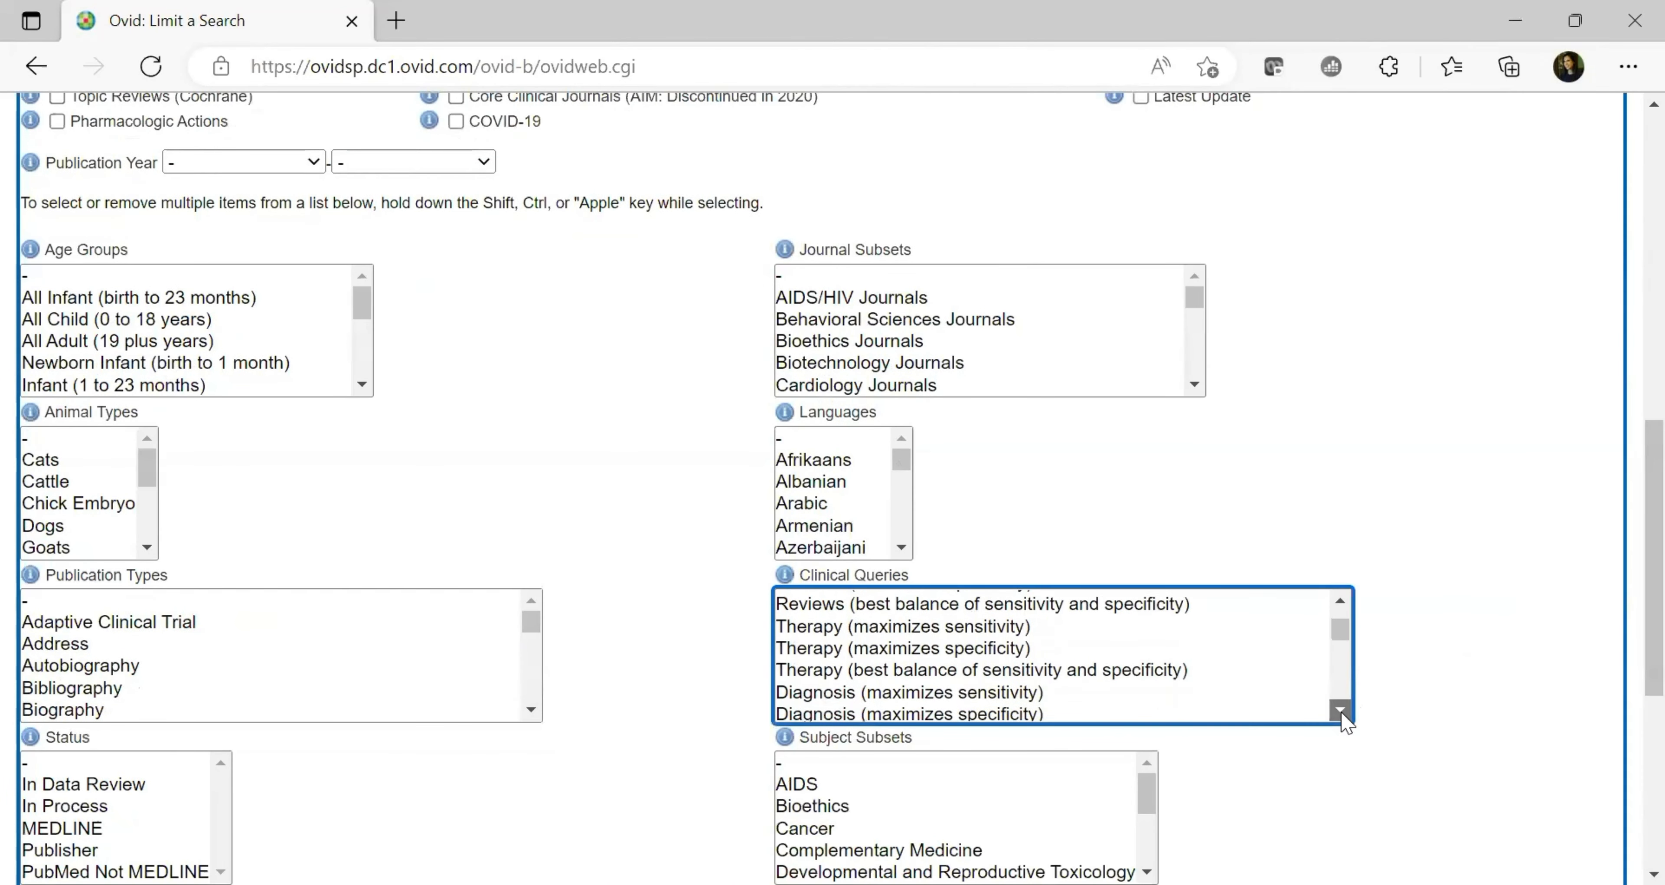
drag(1341, 710, 1341, 710)
scroll(1629, 621, down, 5)
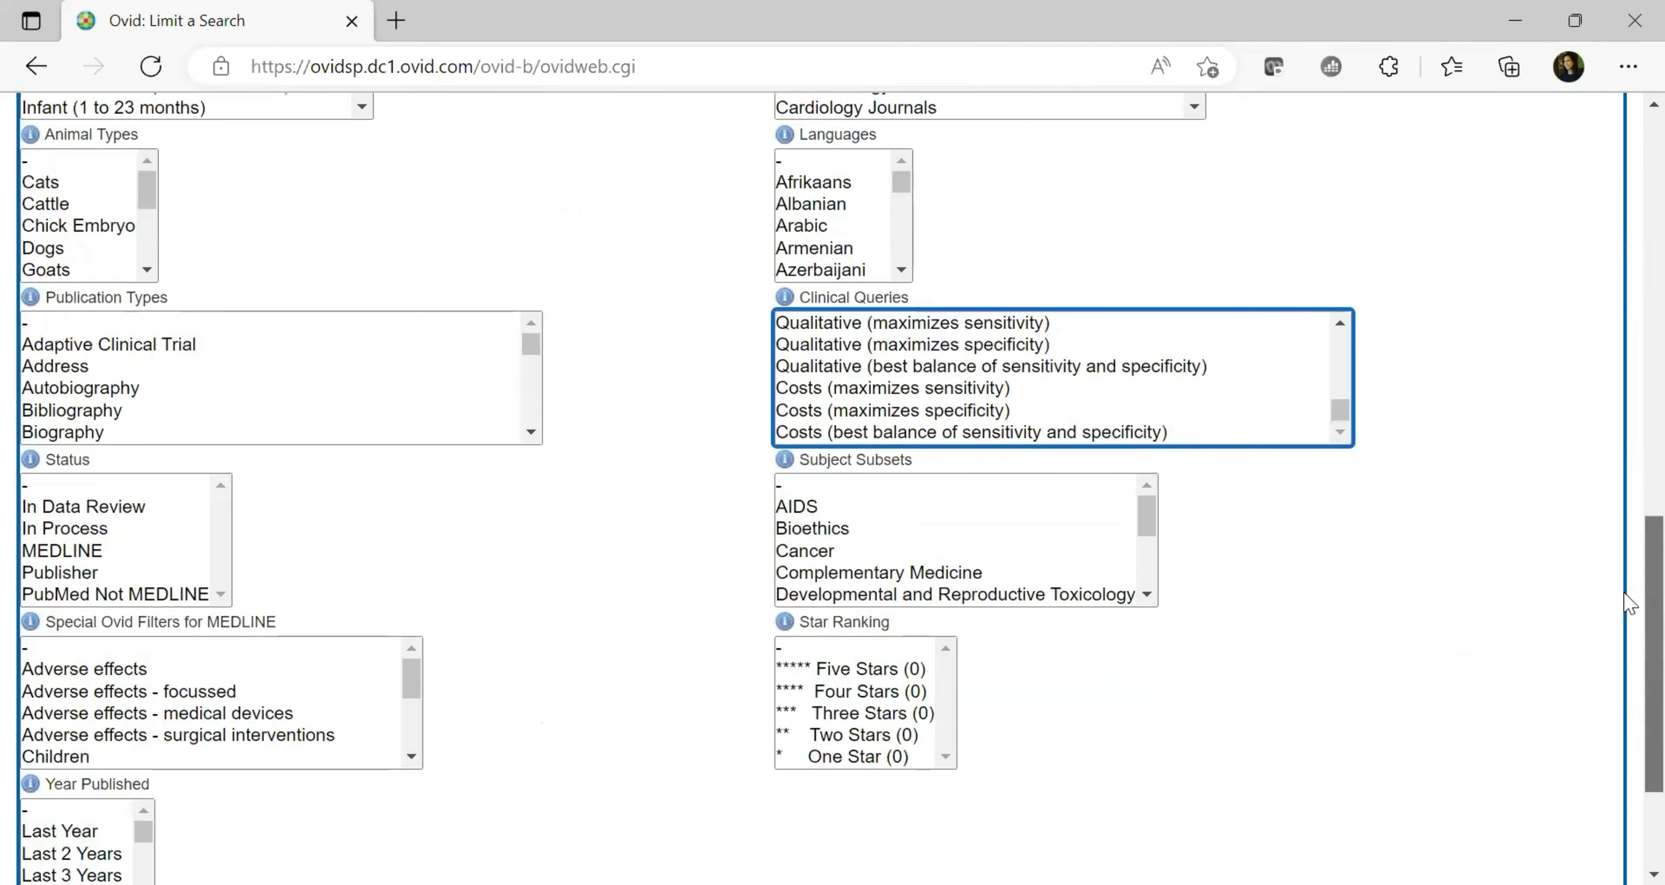
scroll(1629, 621, up, 1)
scroll(1628, 561, up, 4)
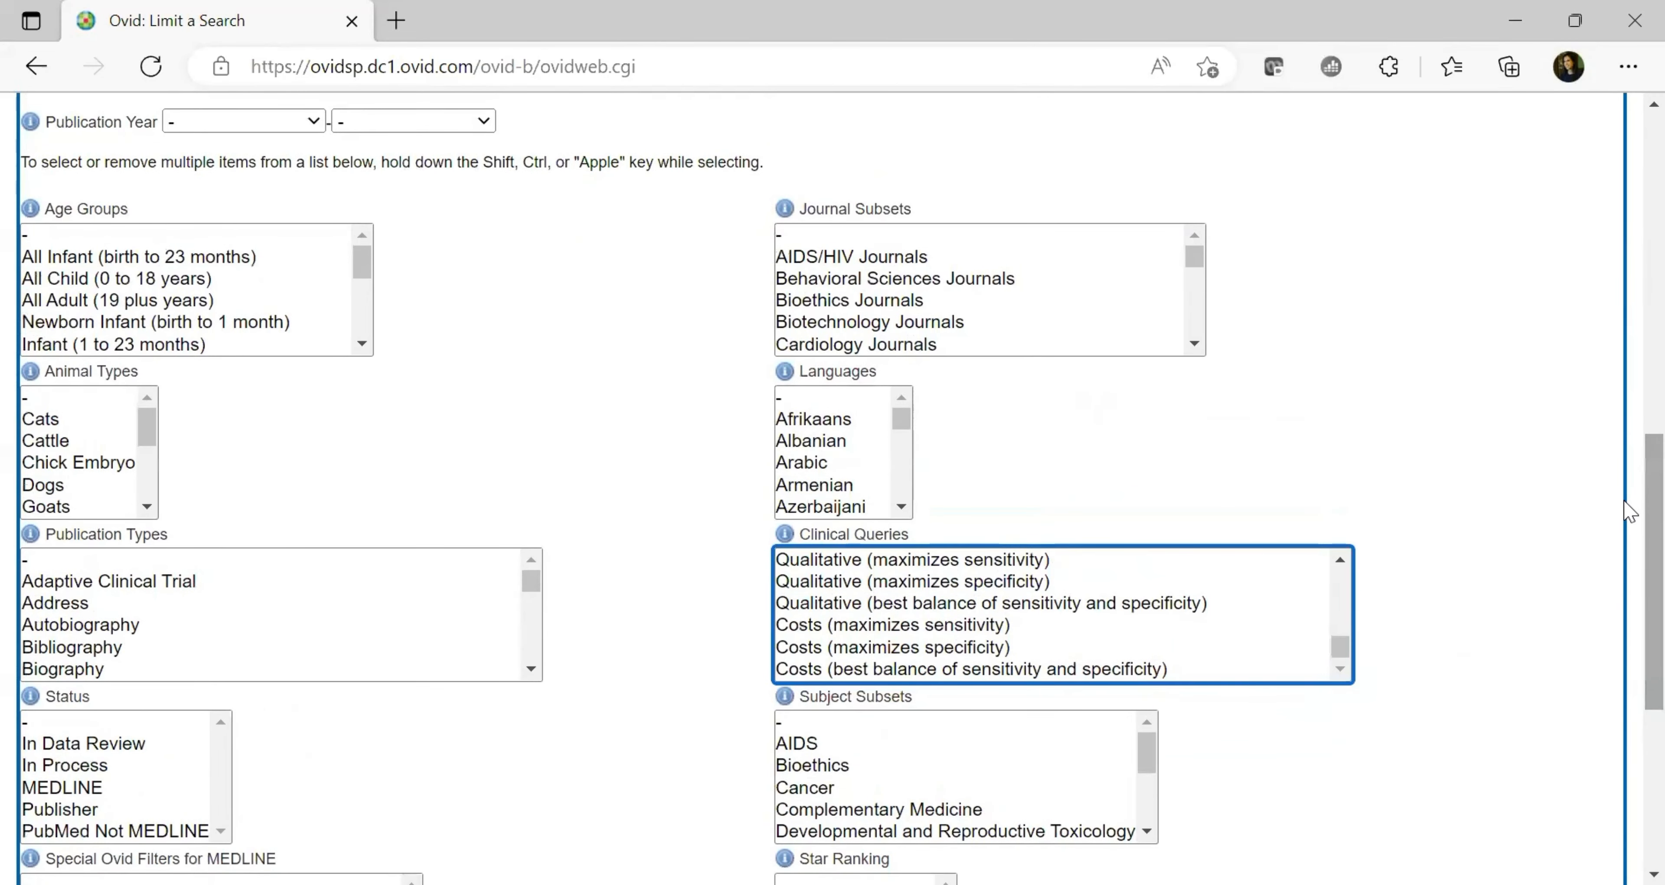
drag(1626, 517, 1625, 661)
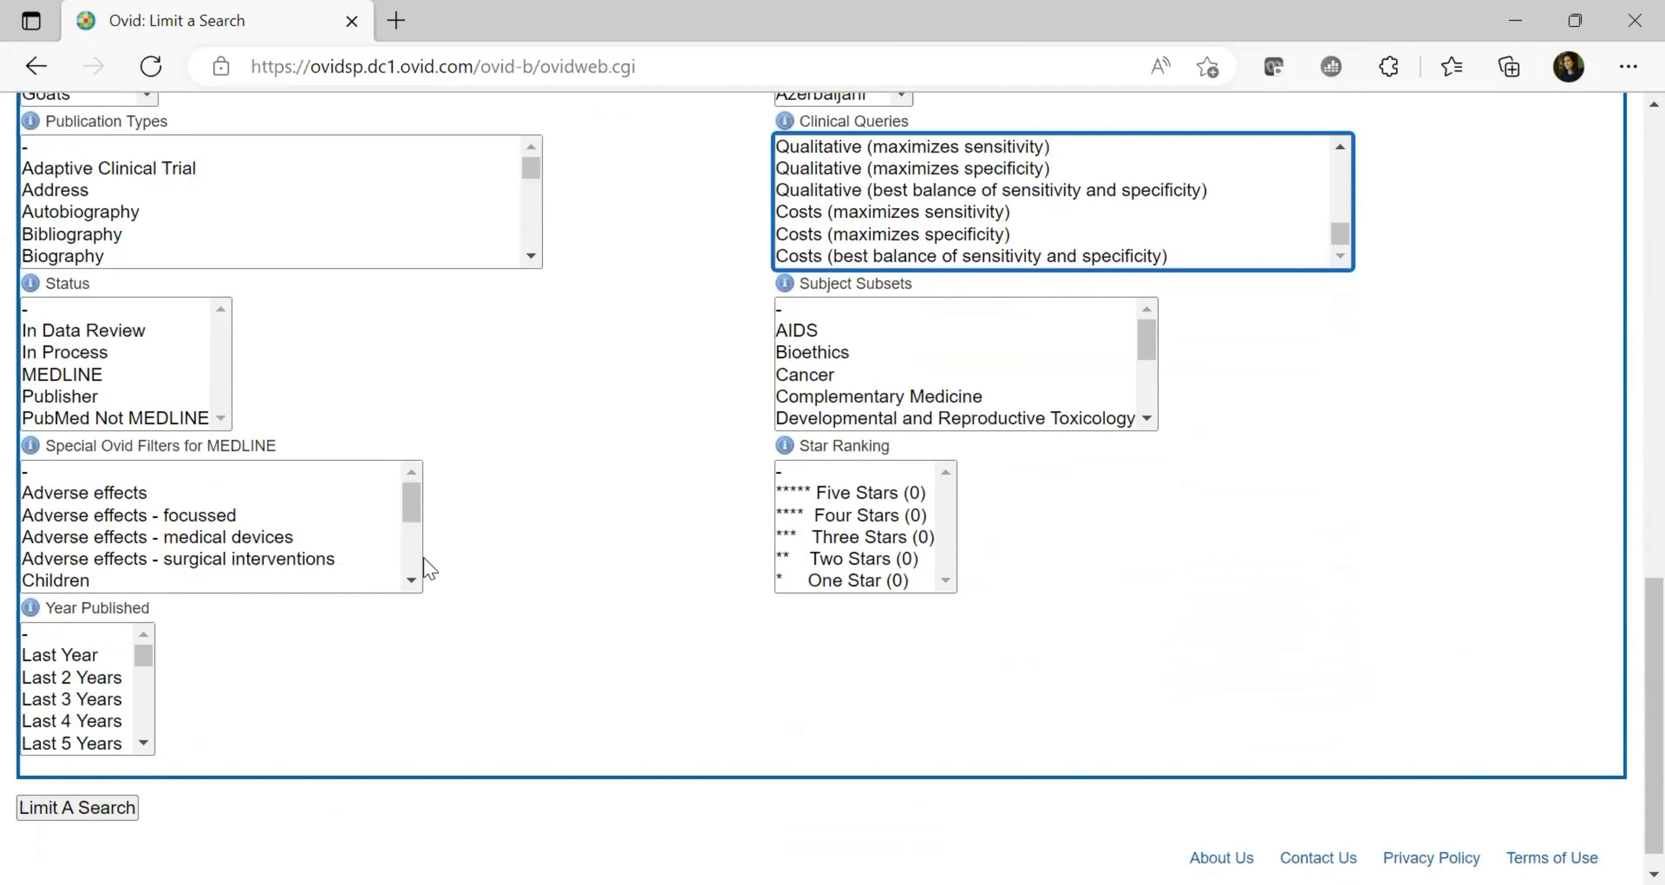
click(410, 569)
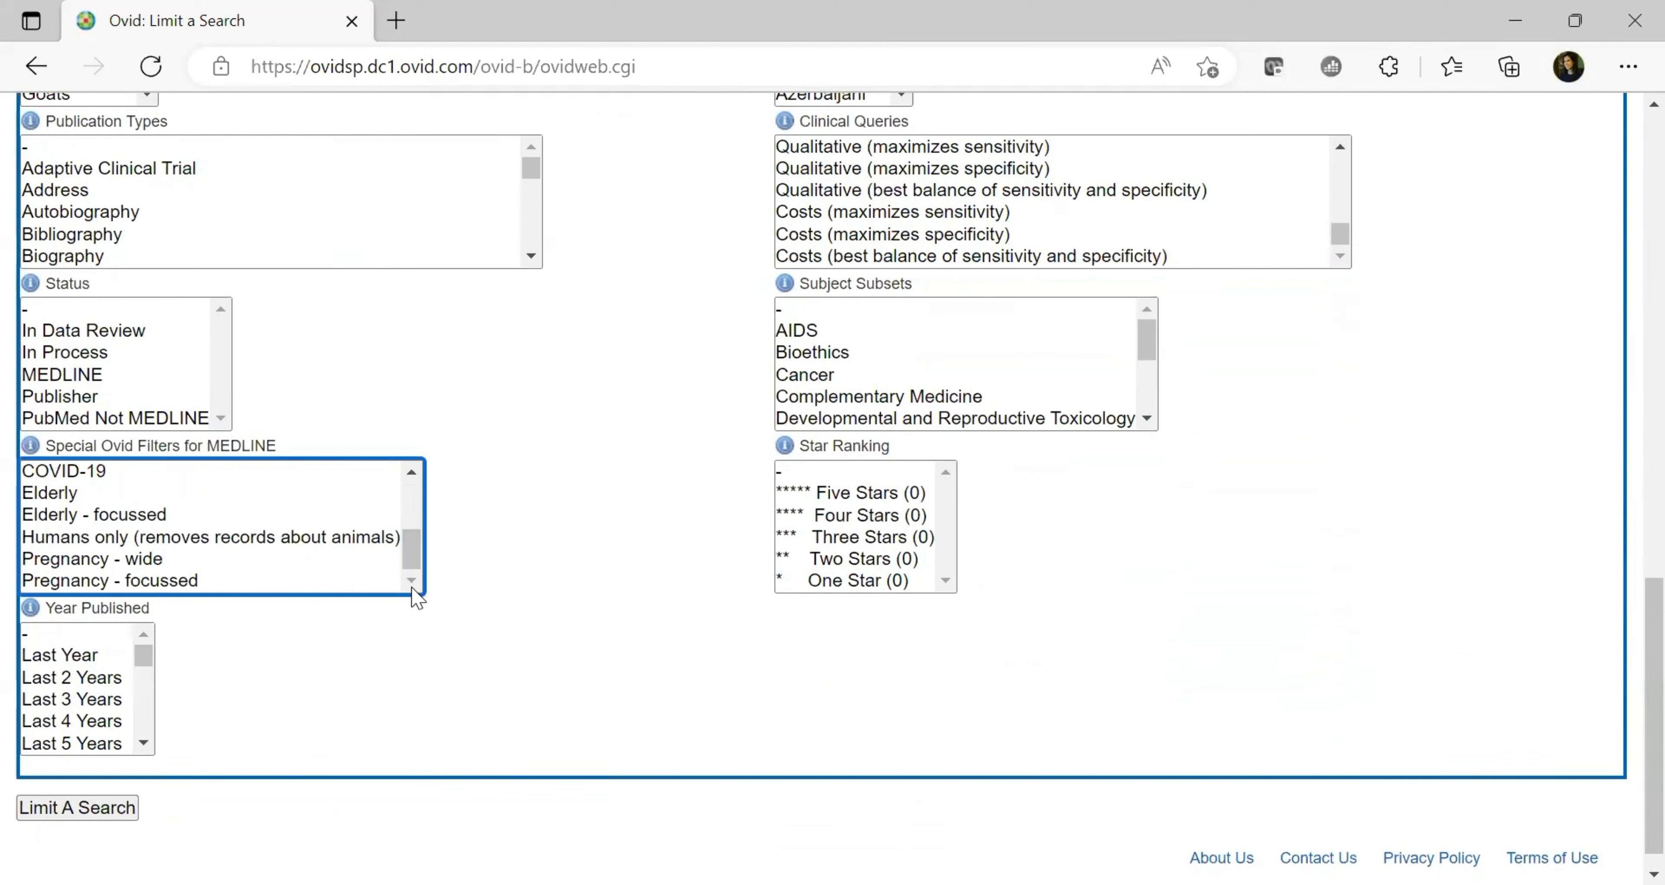
click(46, 498)
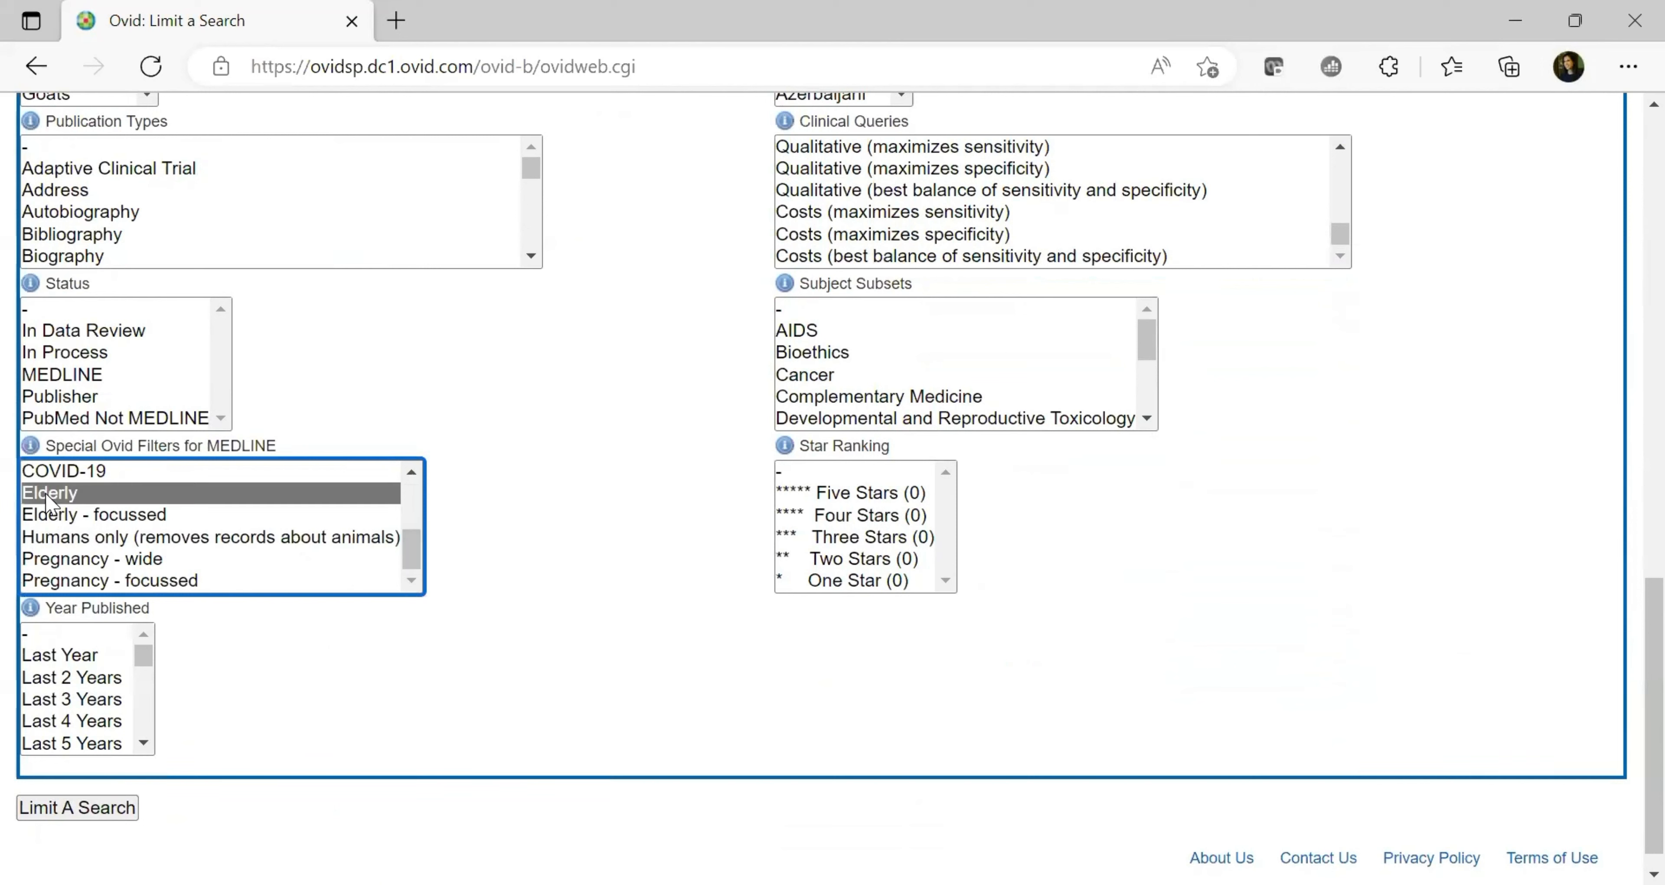
click(94, 816)
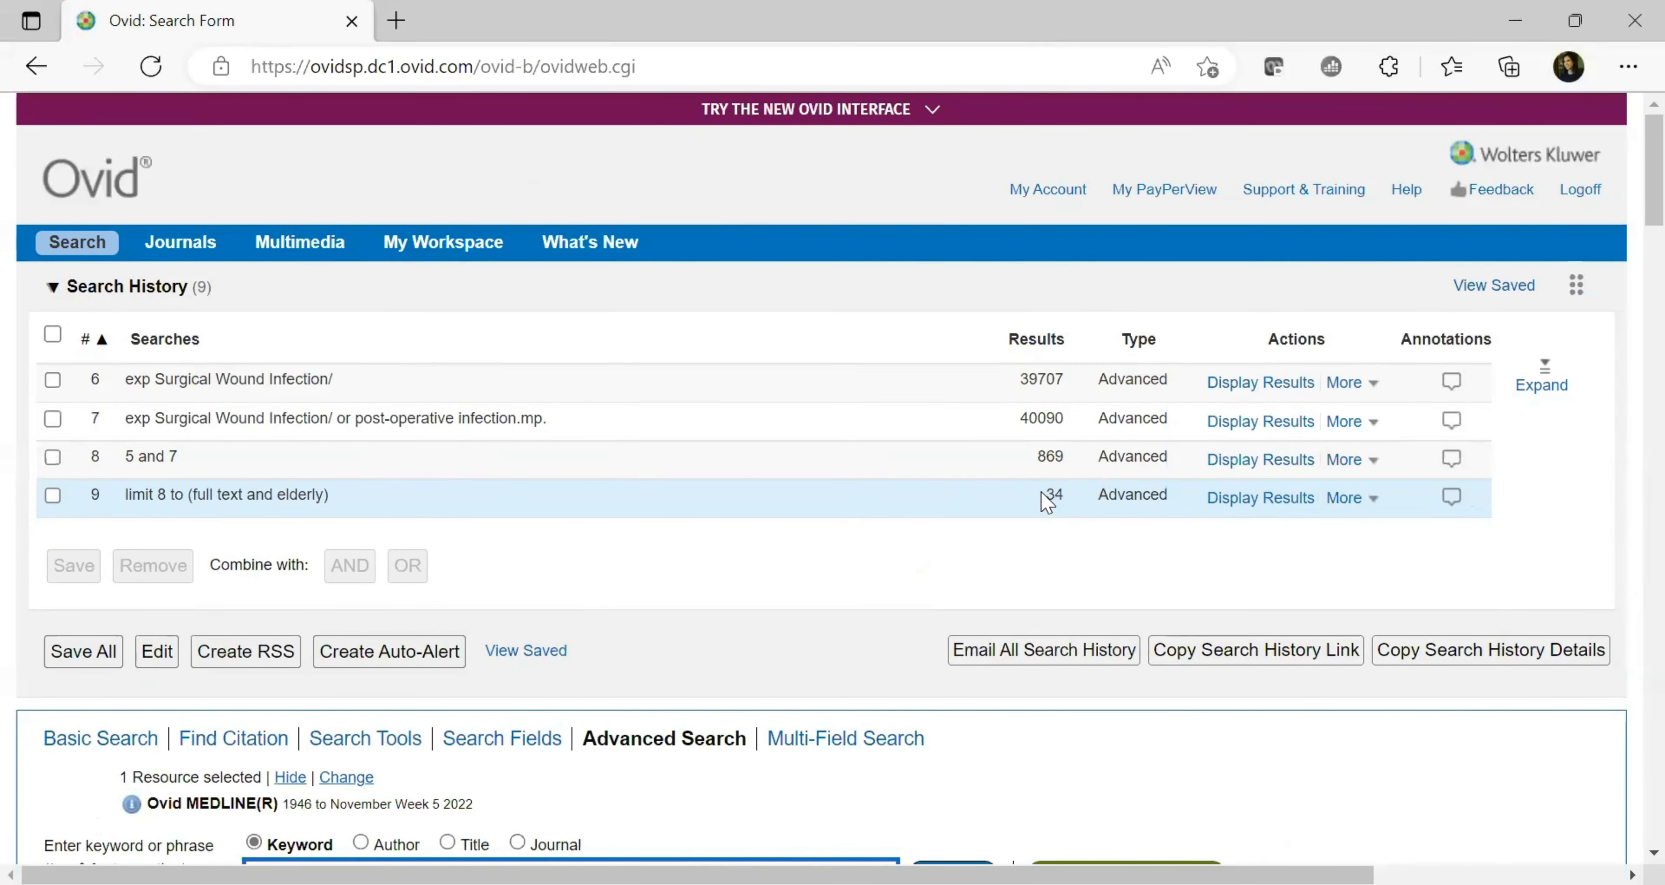
Check the 34-result count of search 9 and scroll down to its results
double_click(1053, 494)
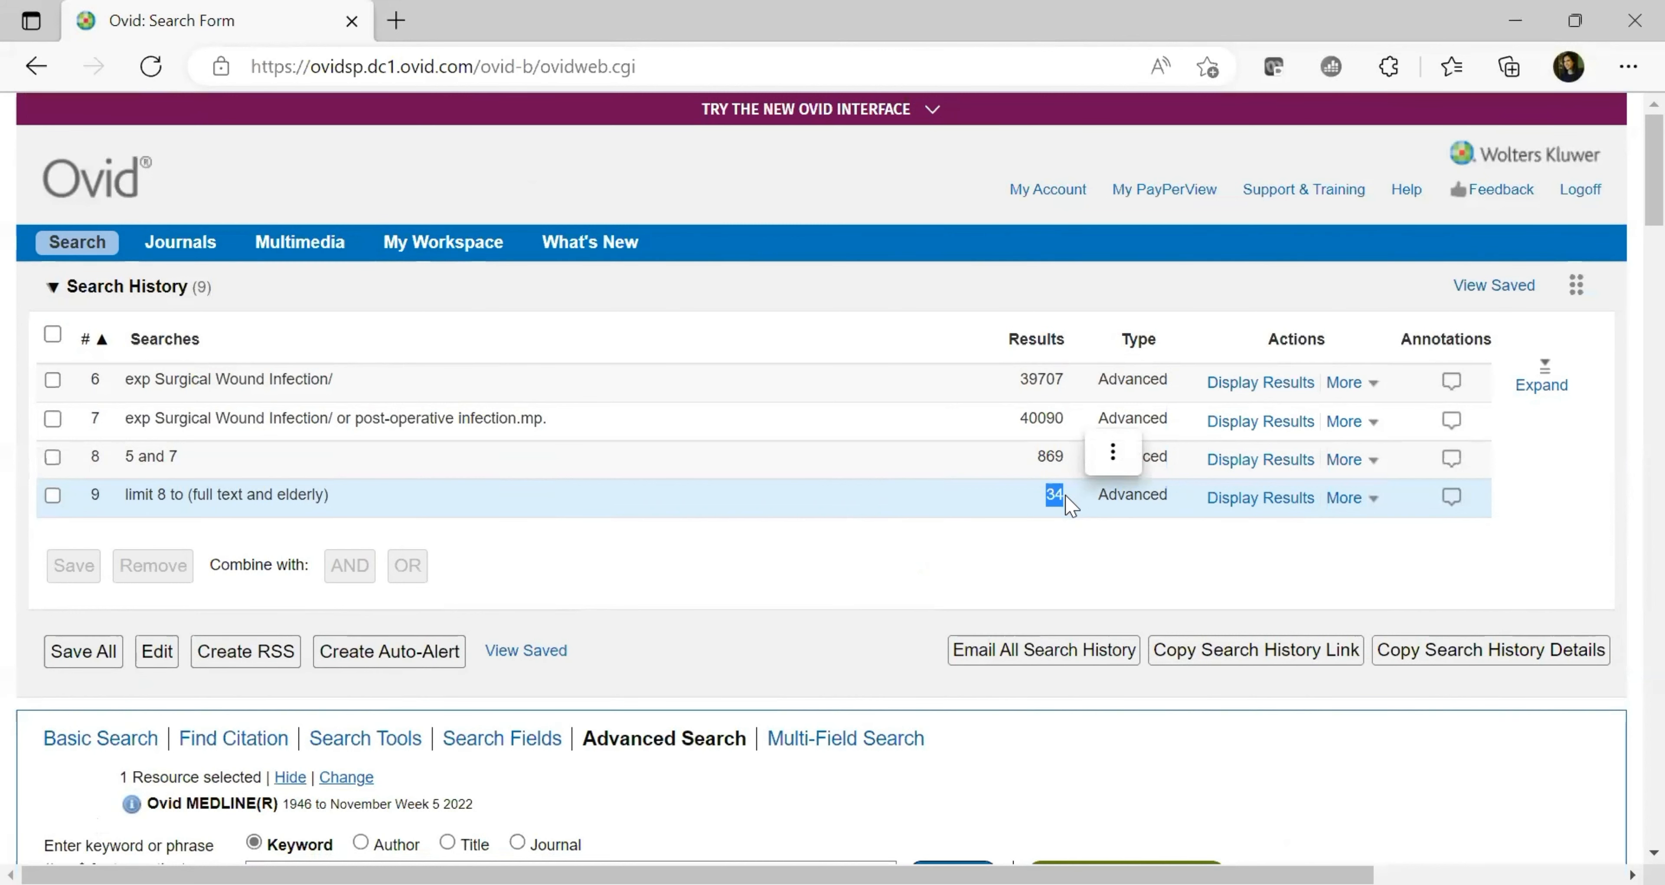
click(1071, 569)
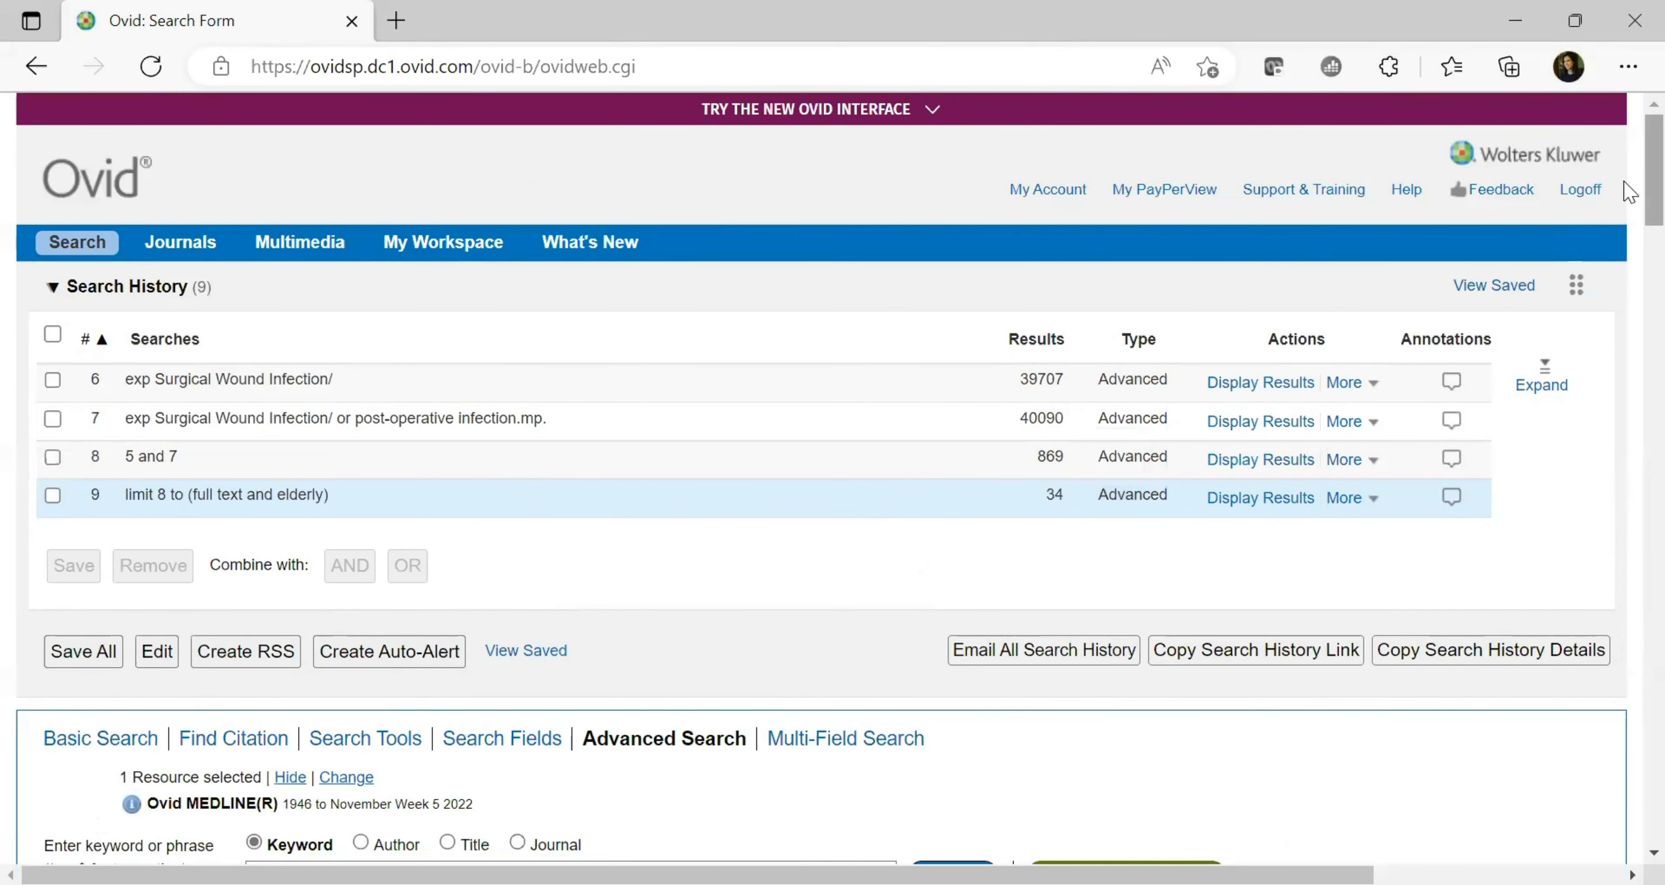
scroll(1629, 206, down, 15)
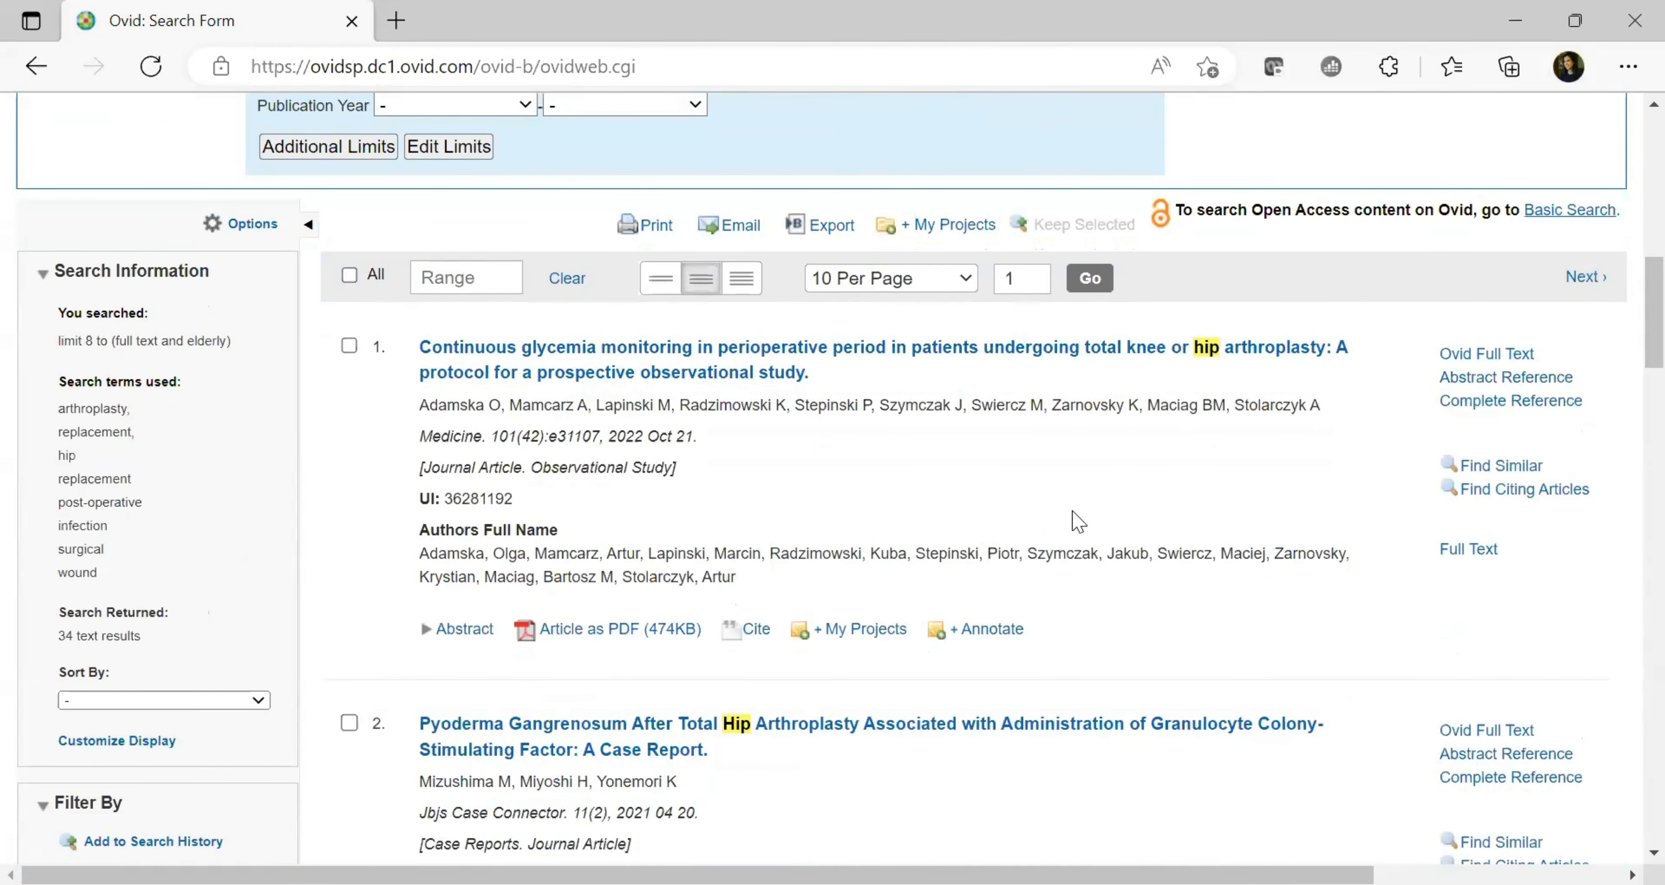
scroll(1624, 349, up, 8)
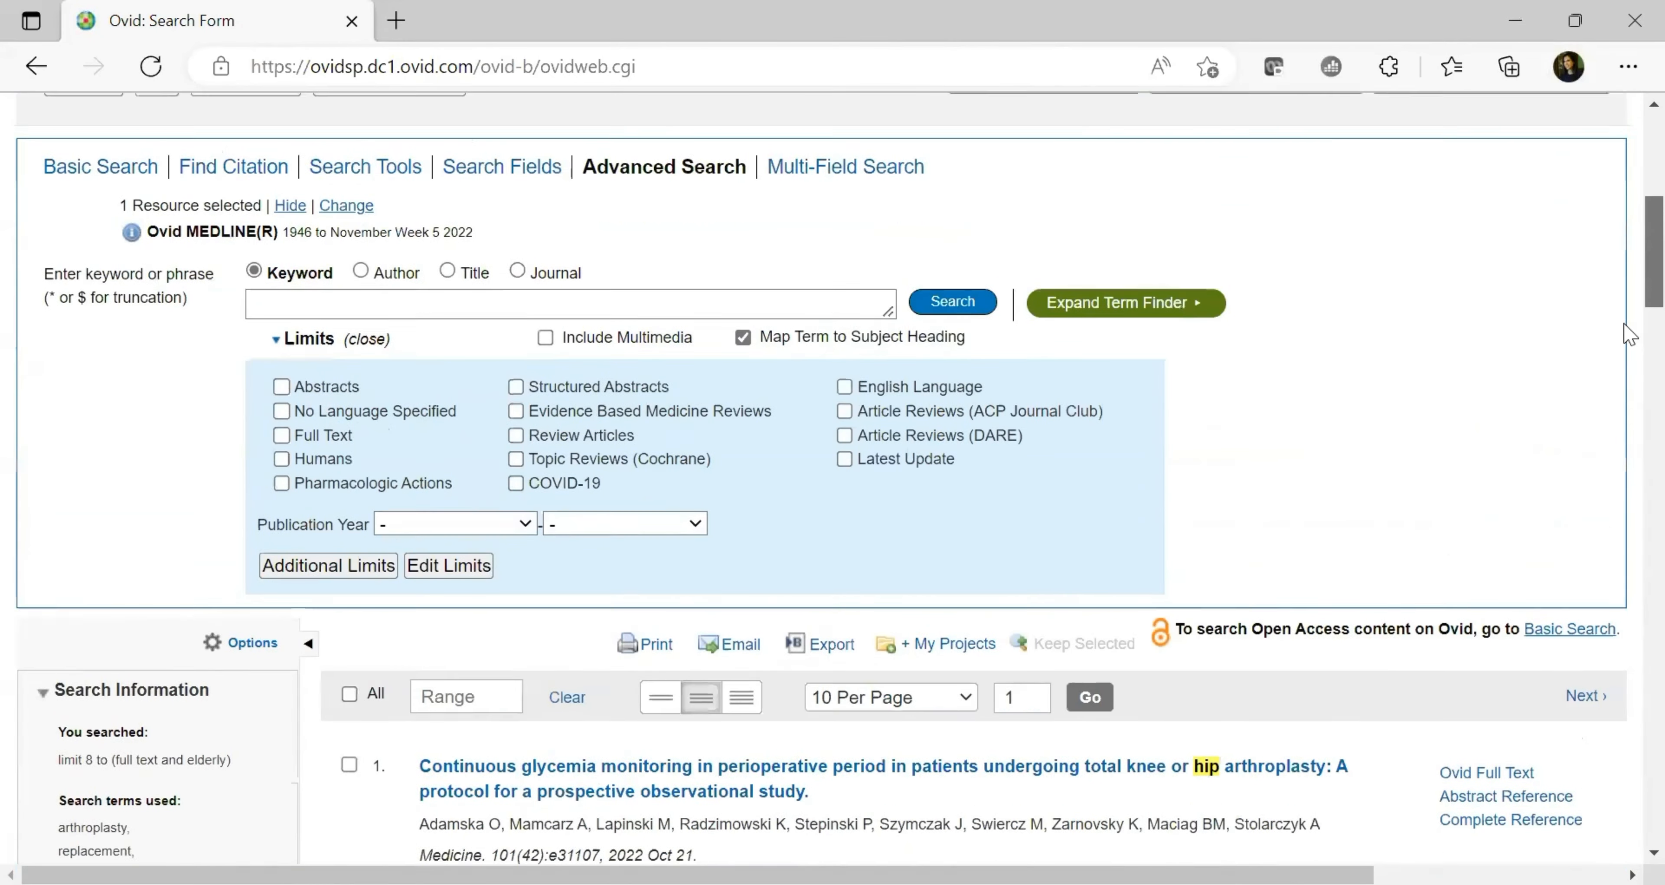
scroll(1629, 350, down, 6)
scroll(1629, 350, down, 2)
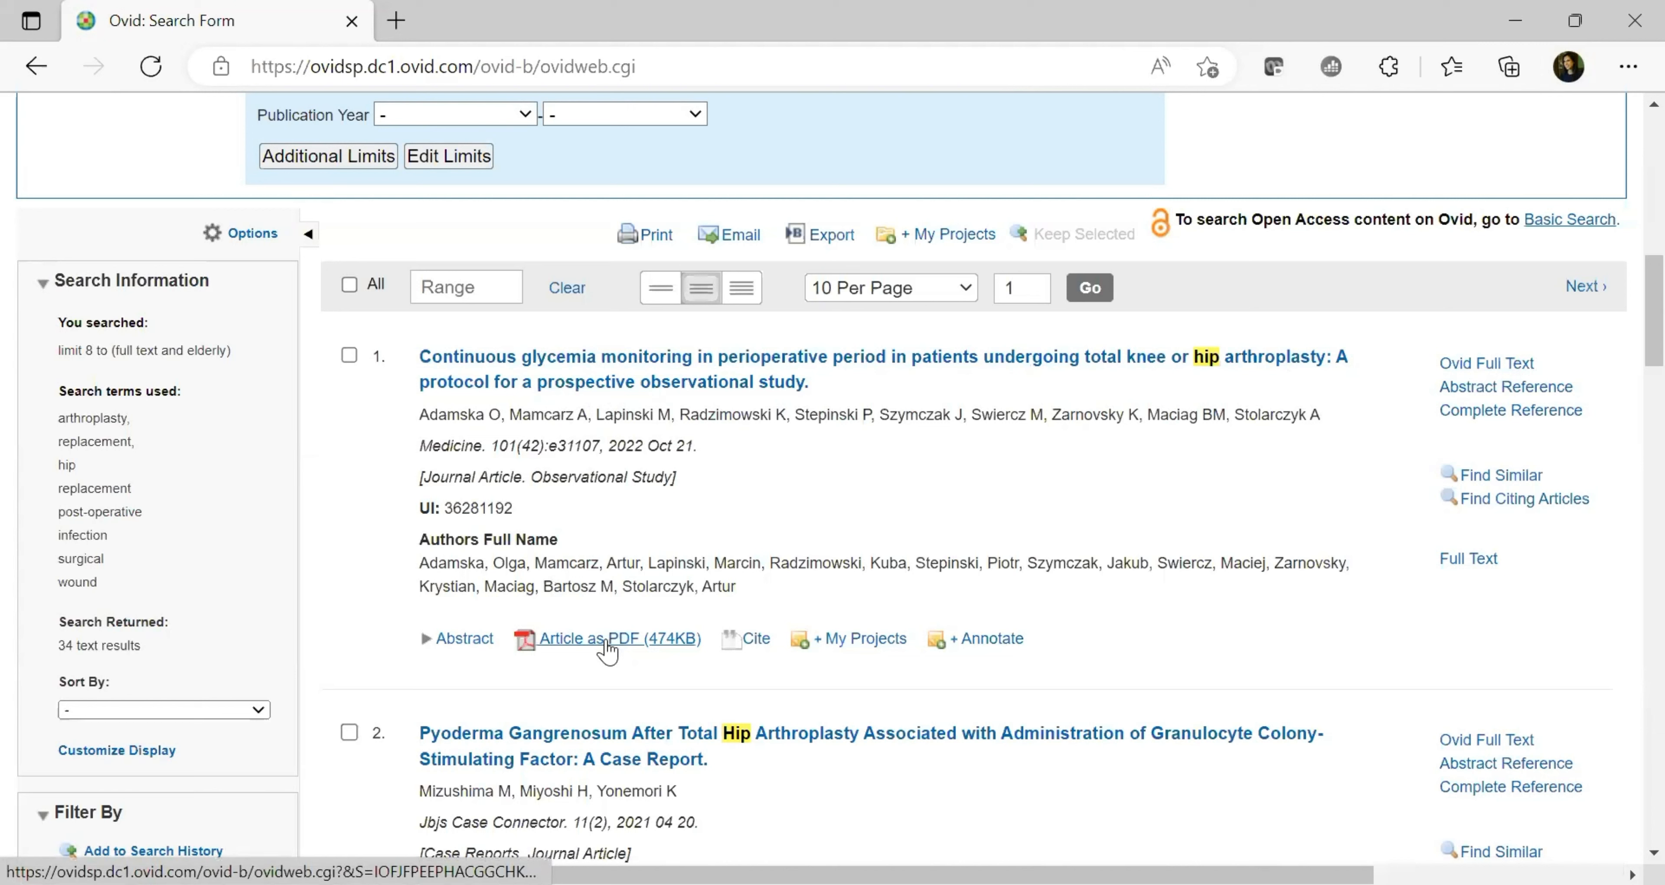
Show result 1's abstract and open the full glycemia monitoring arthroplasty protocol article
click(440, 645)
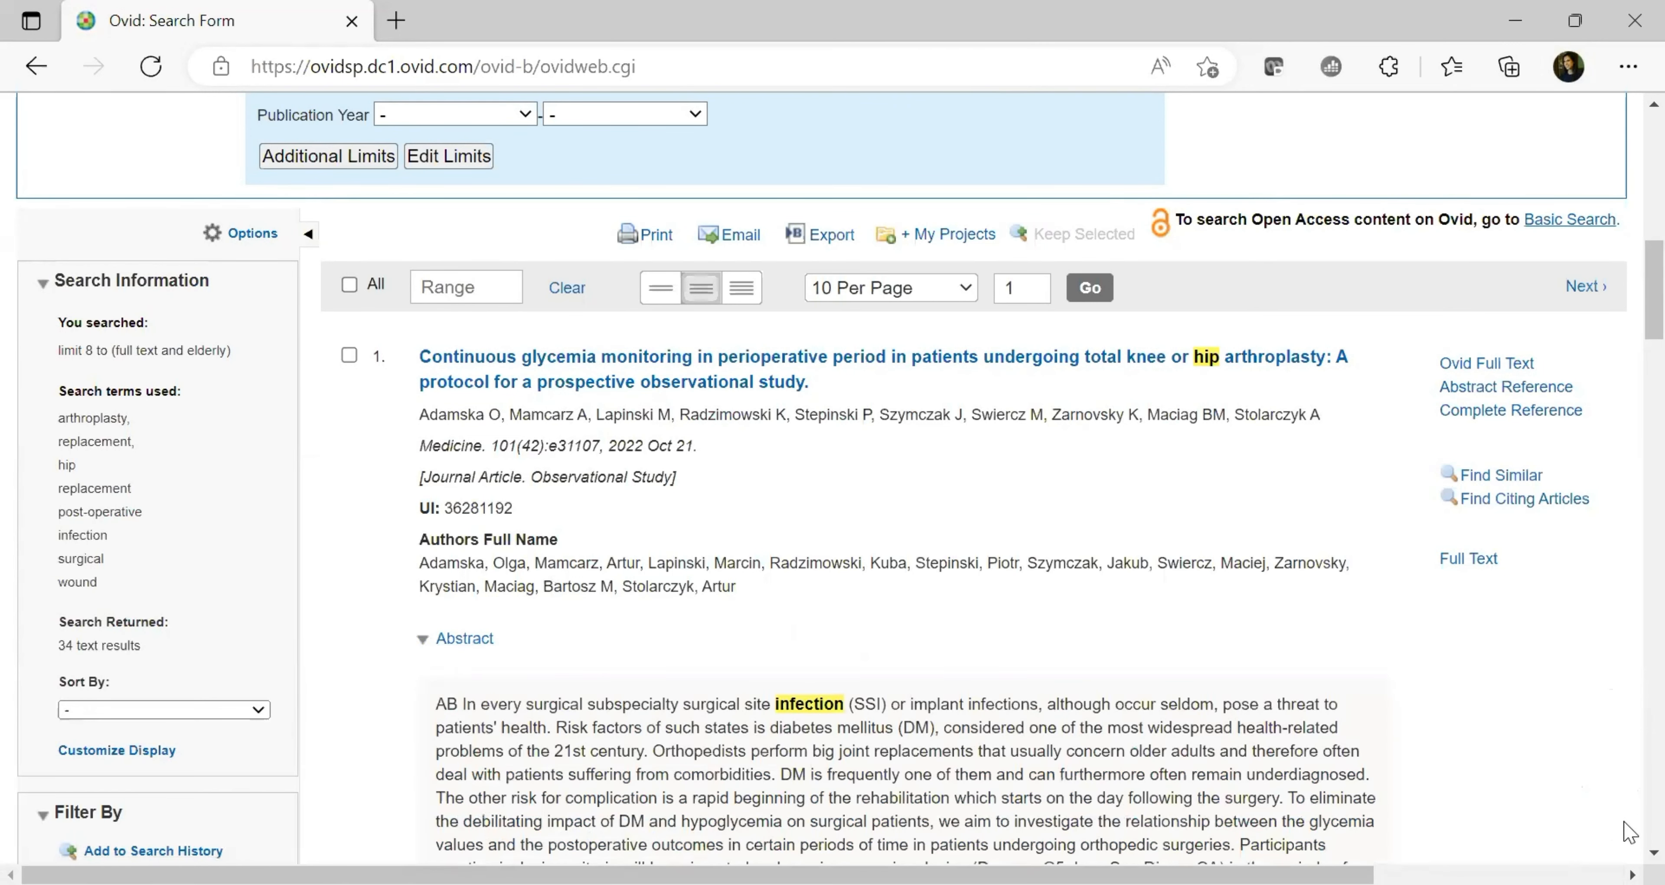
click(1653, 852)
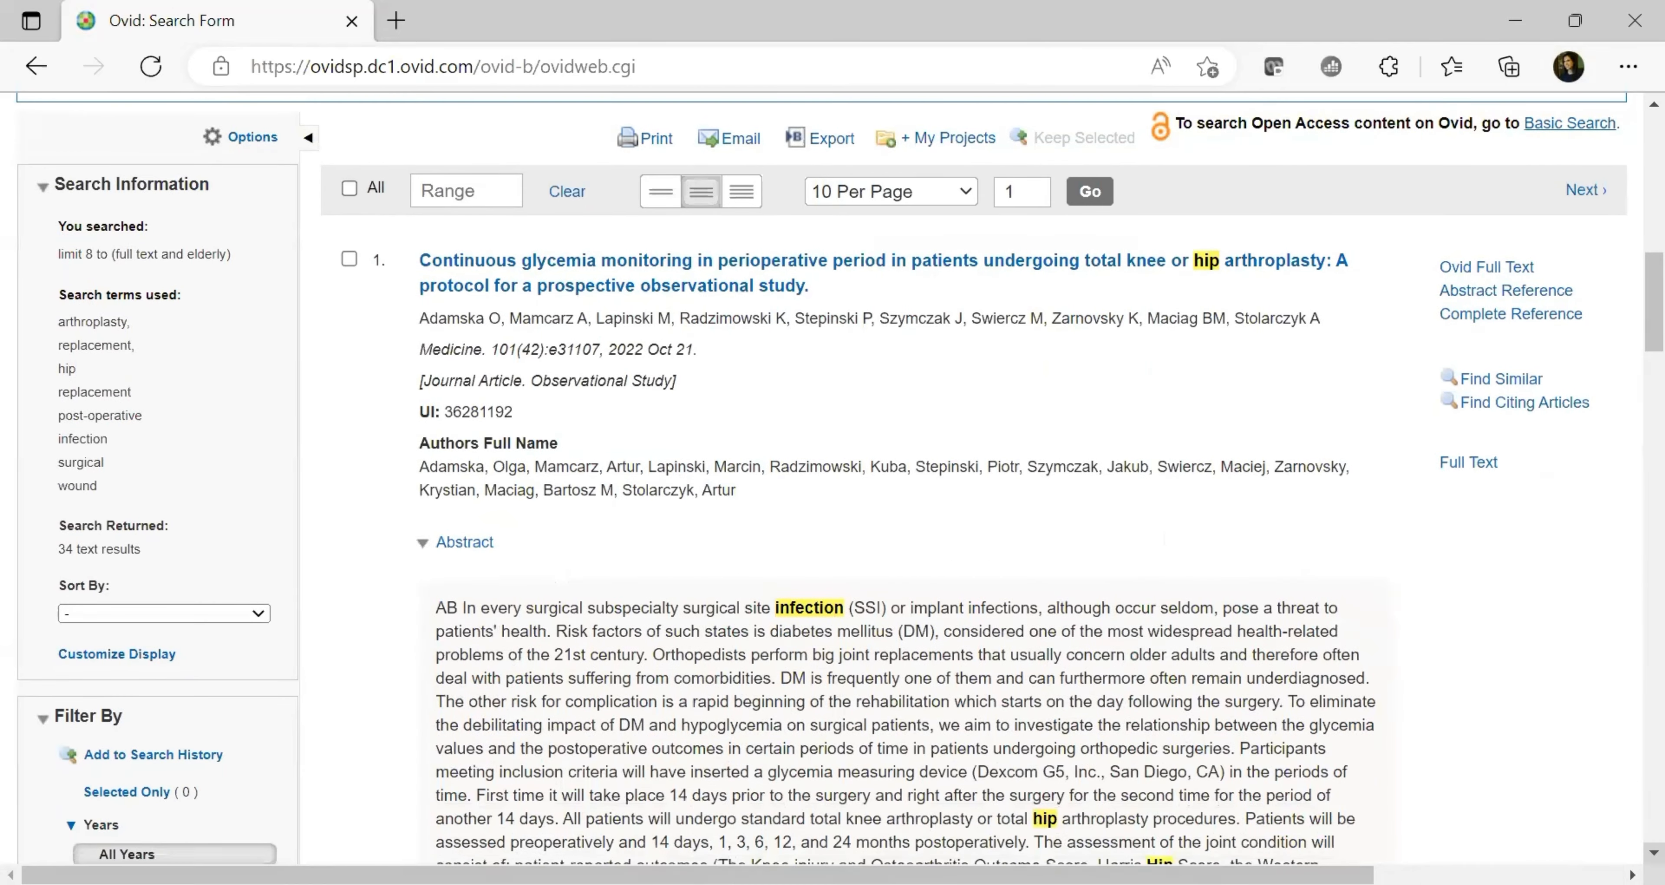
click(640, 288)
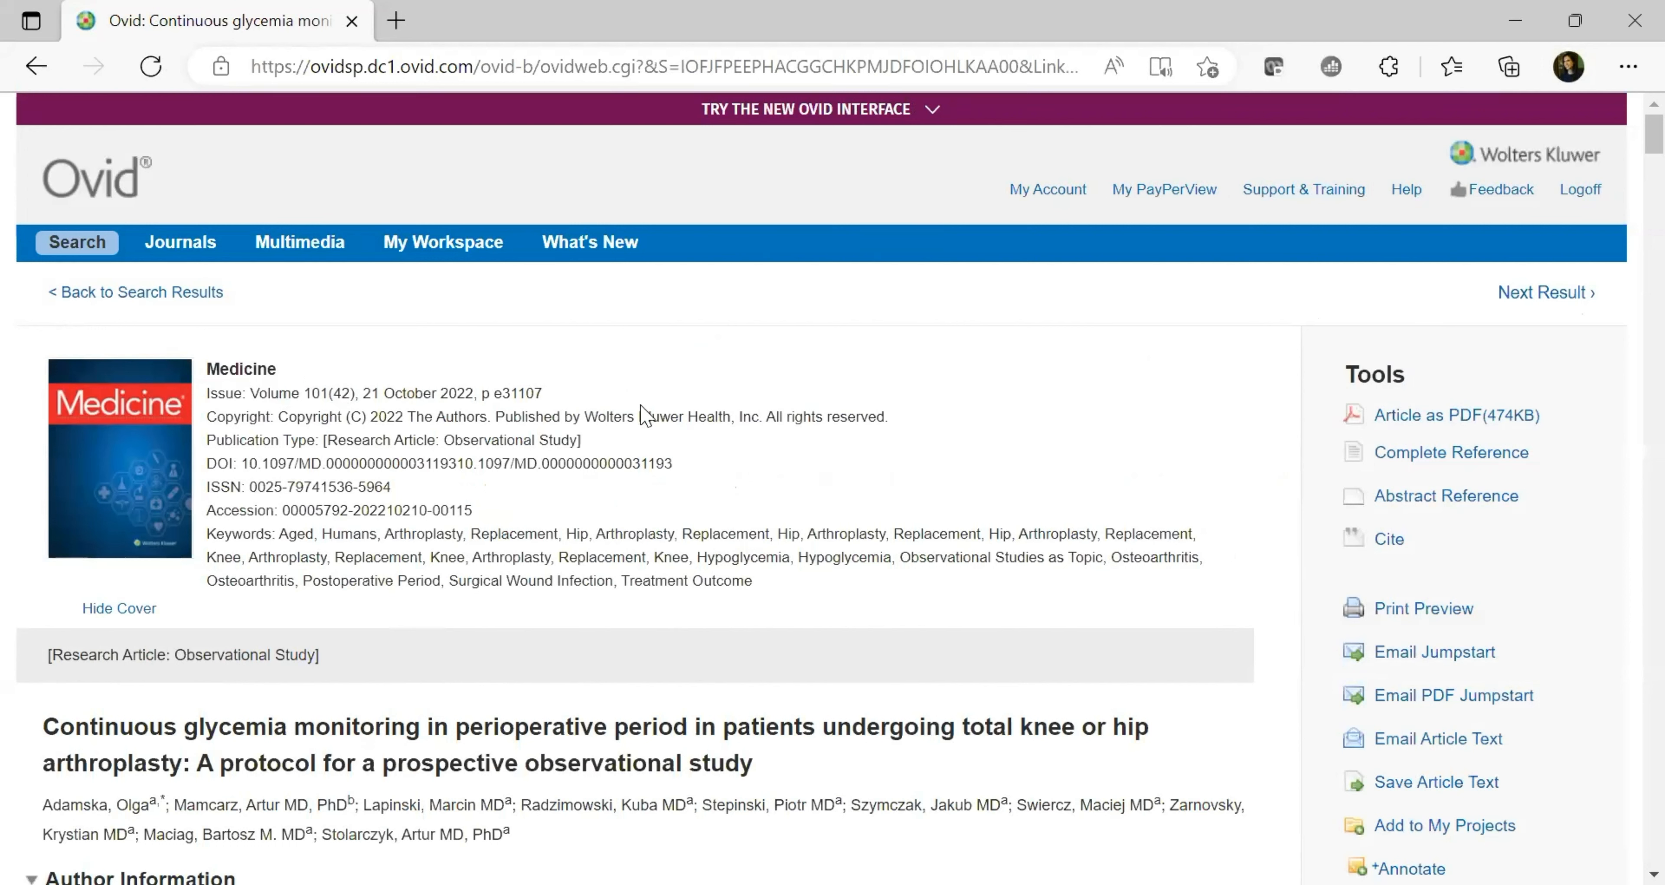
Read the article header (page e31107, Research Article: Observational Study) and scroll through the text
drag(491, 392, 549, 395)
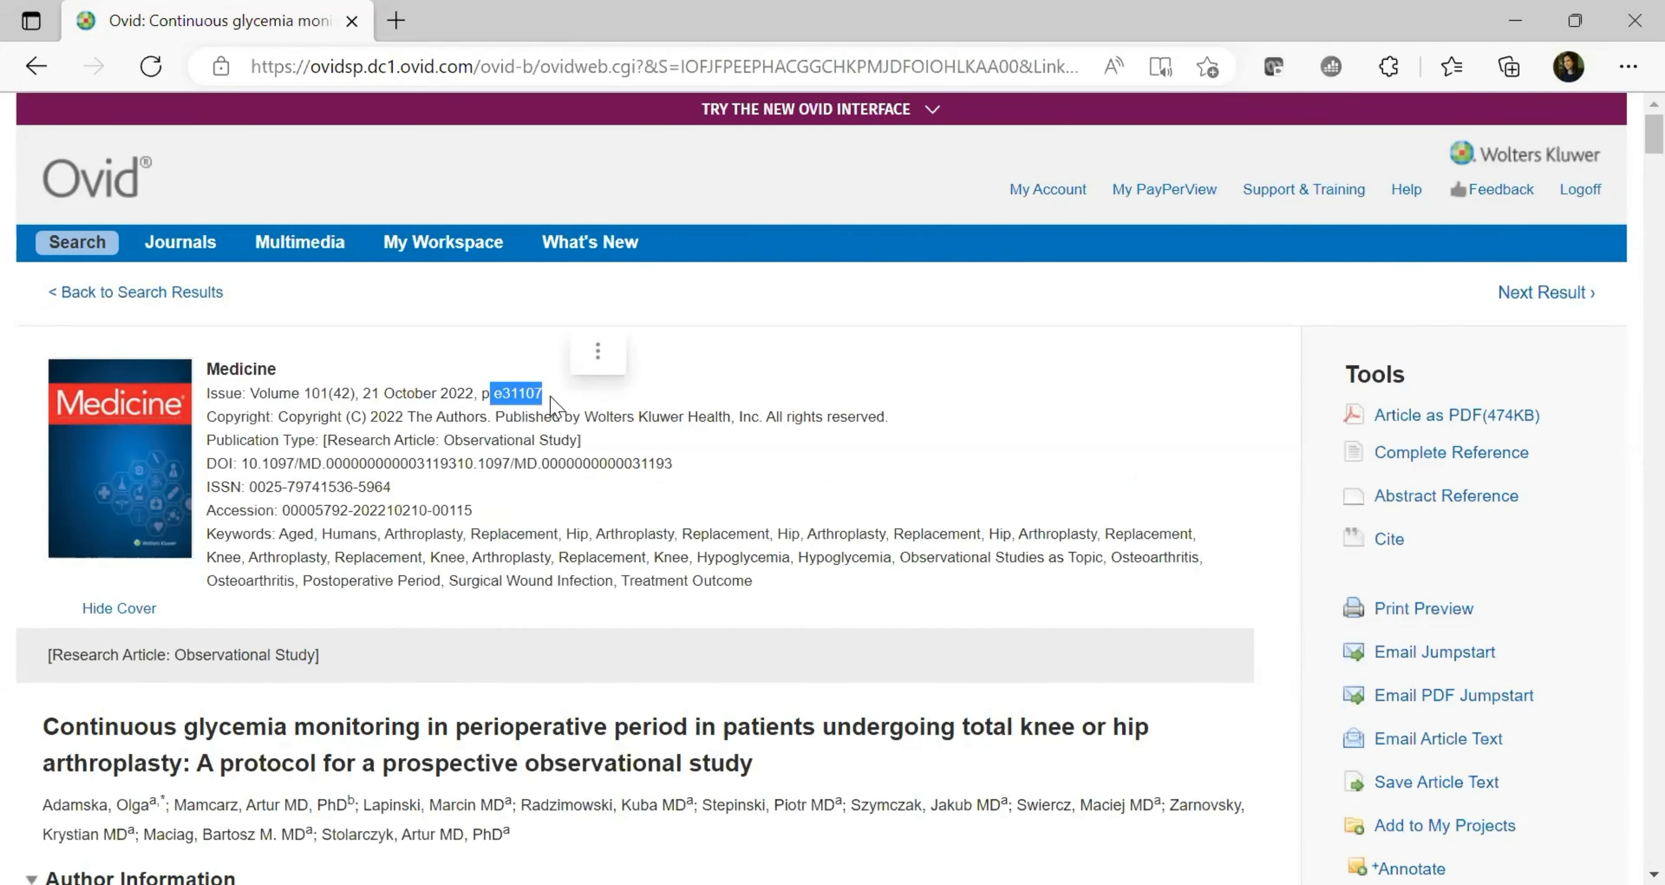
click(655, 410)
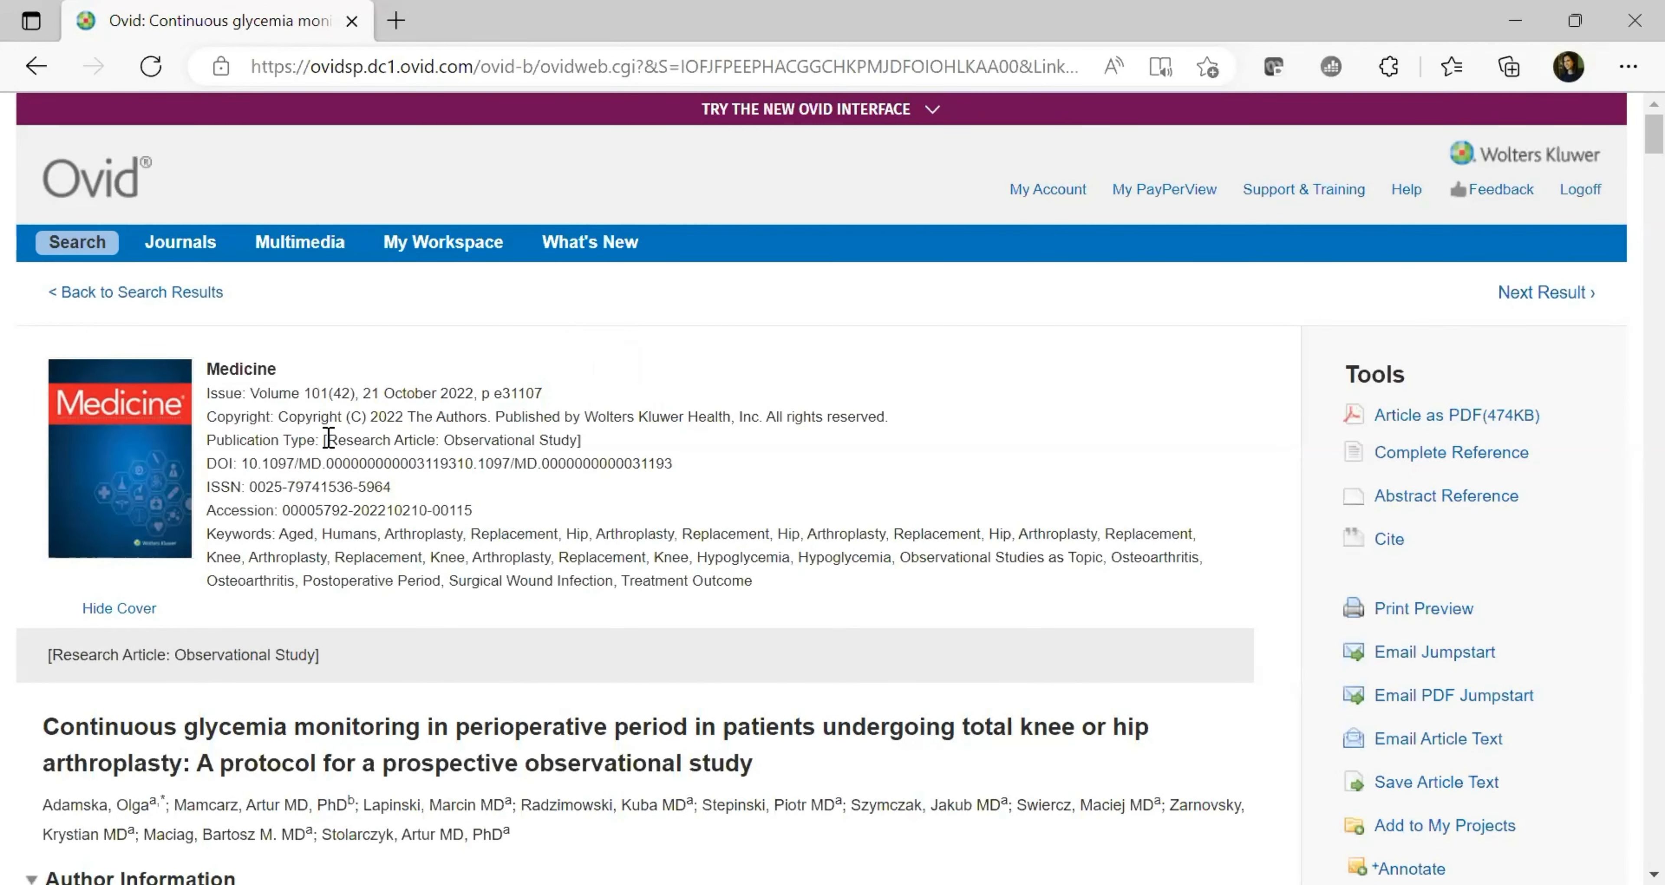
drag(332, 438, 578, 441)
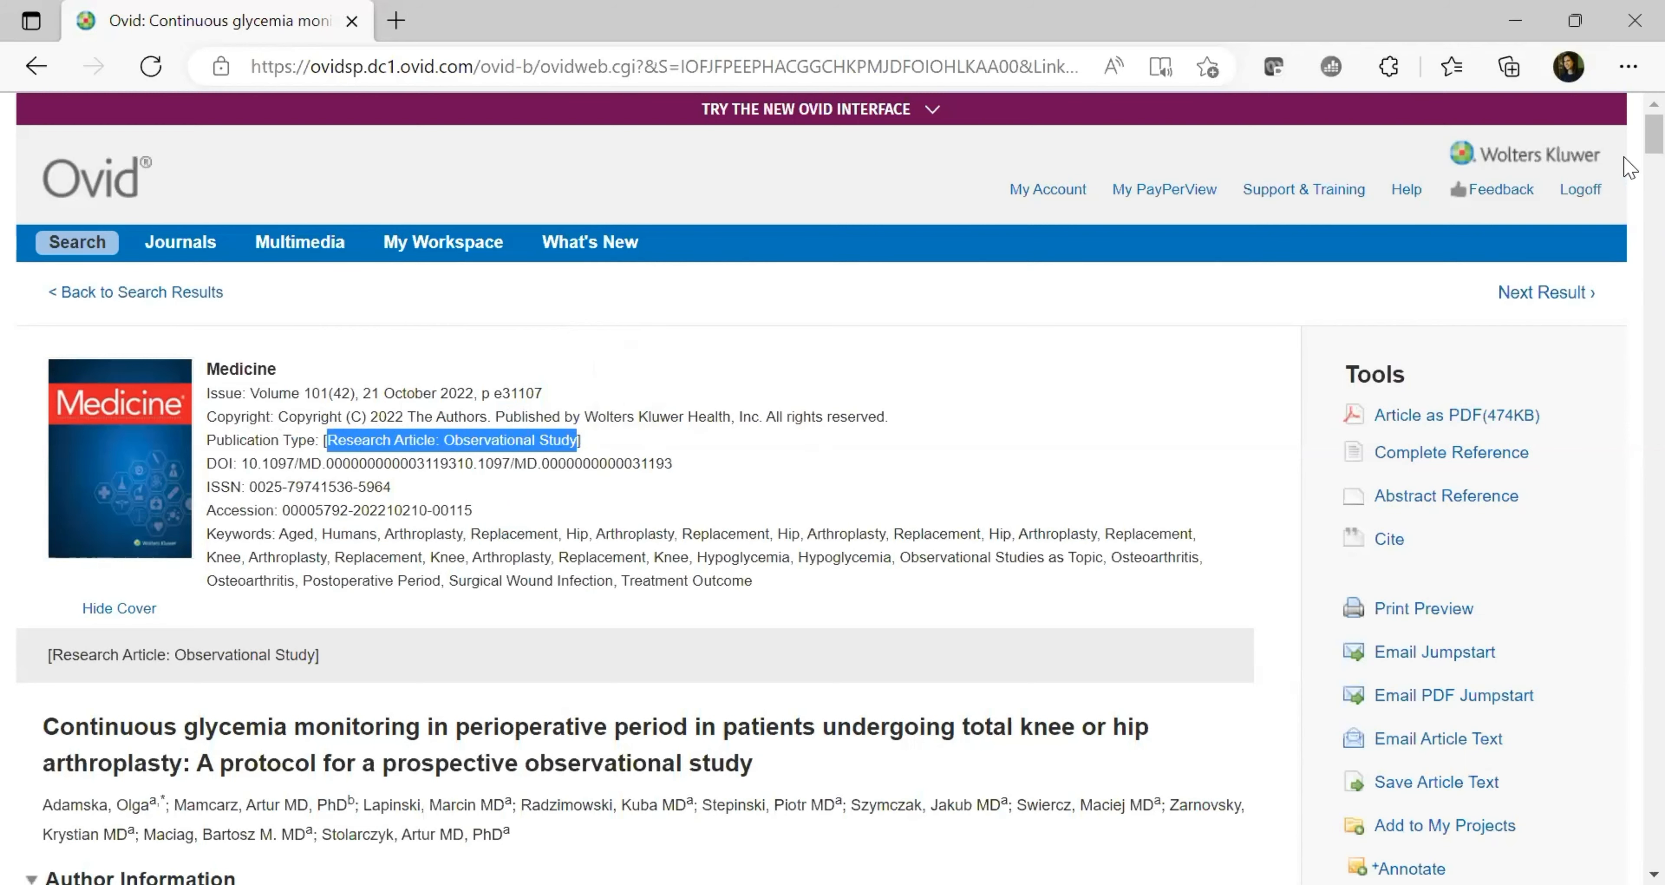
scroll(1629, 155, down, 5)
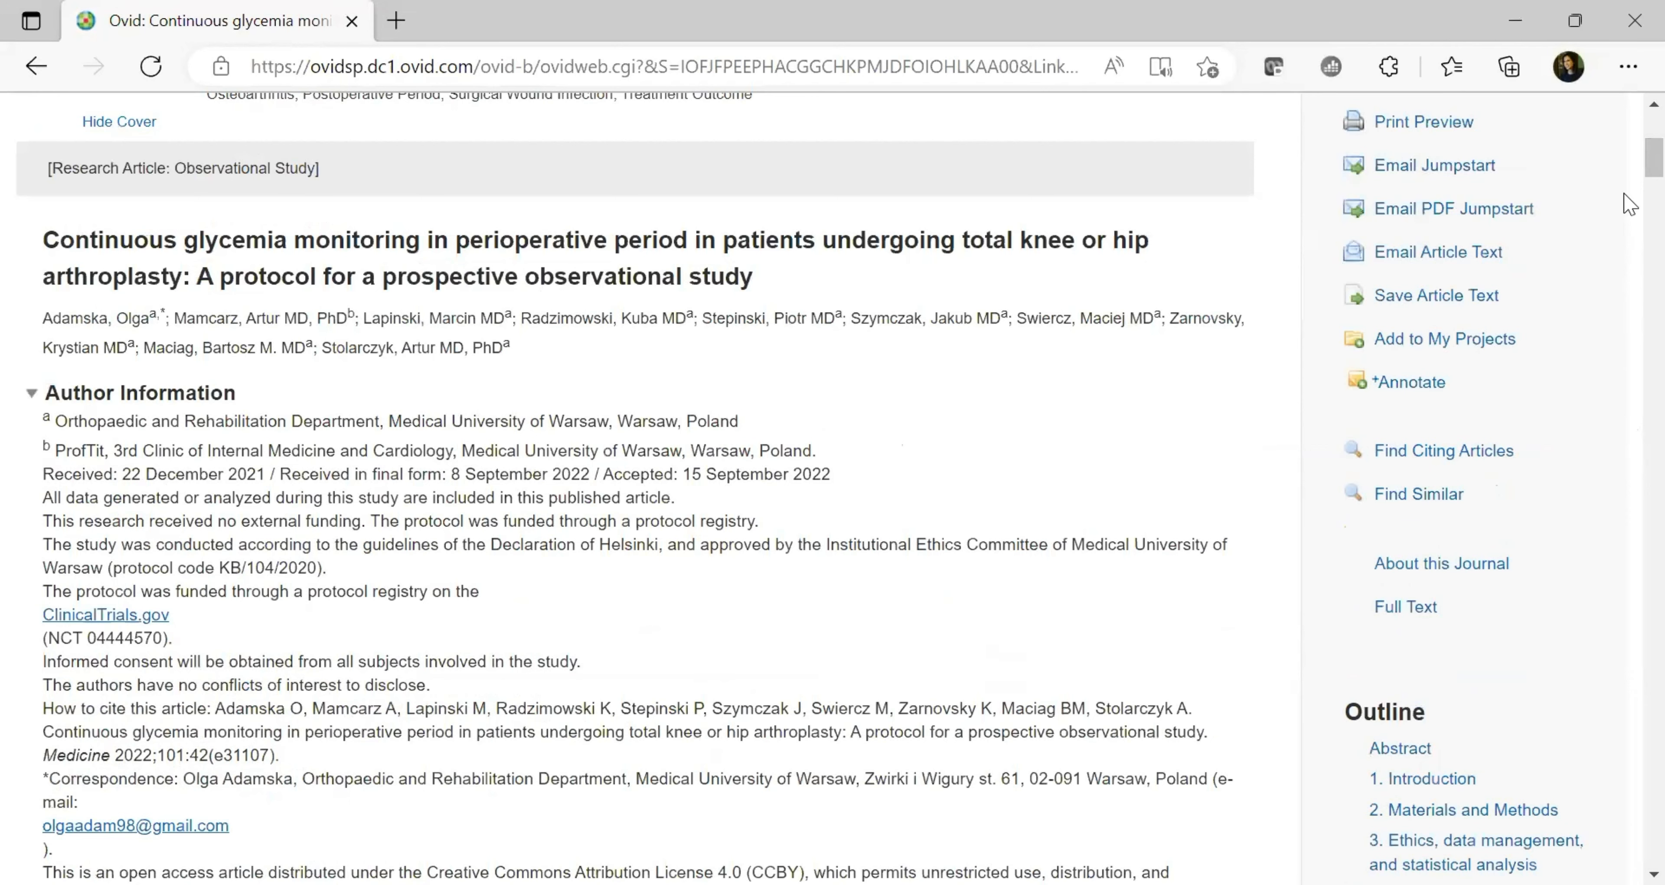
scroll(1629, 173, down, 3)
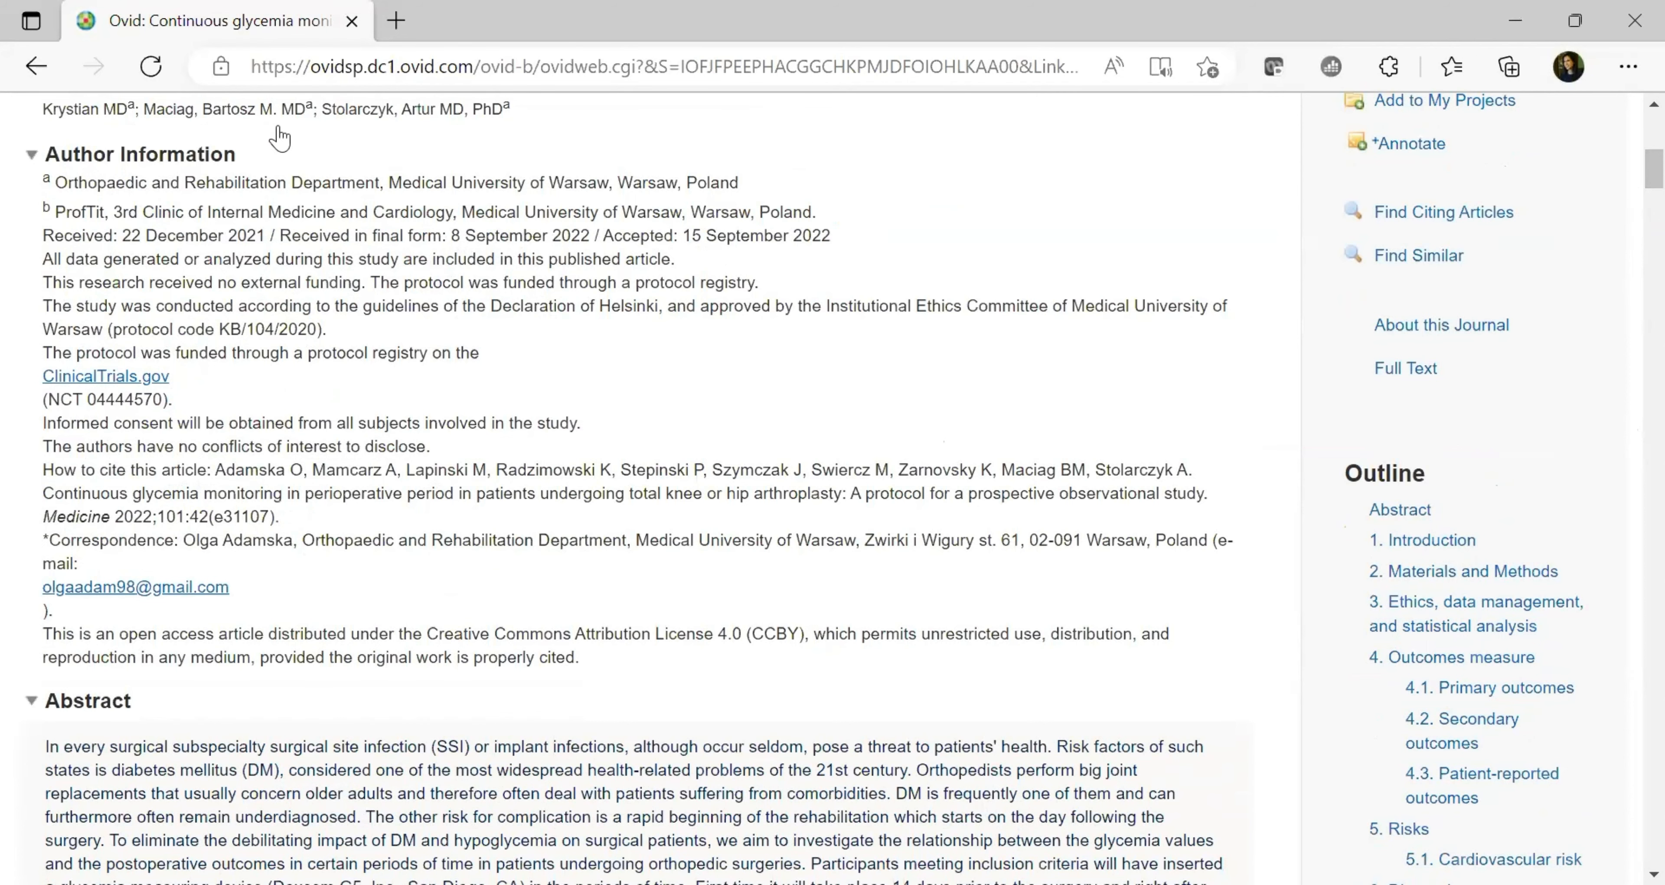
scroll(1629, 197, down, 2)
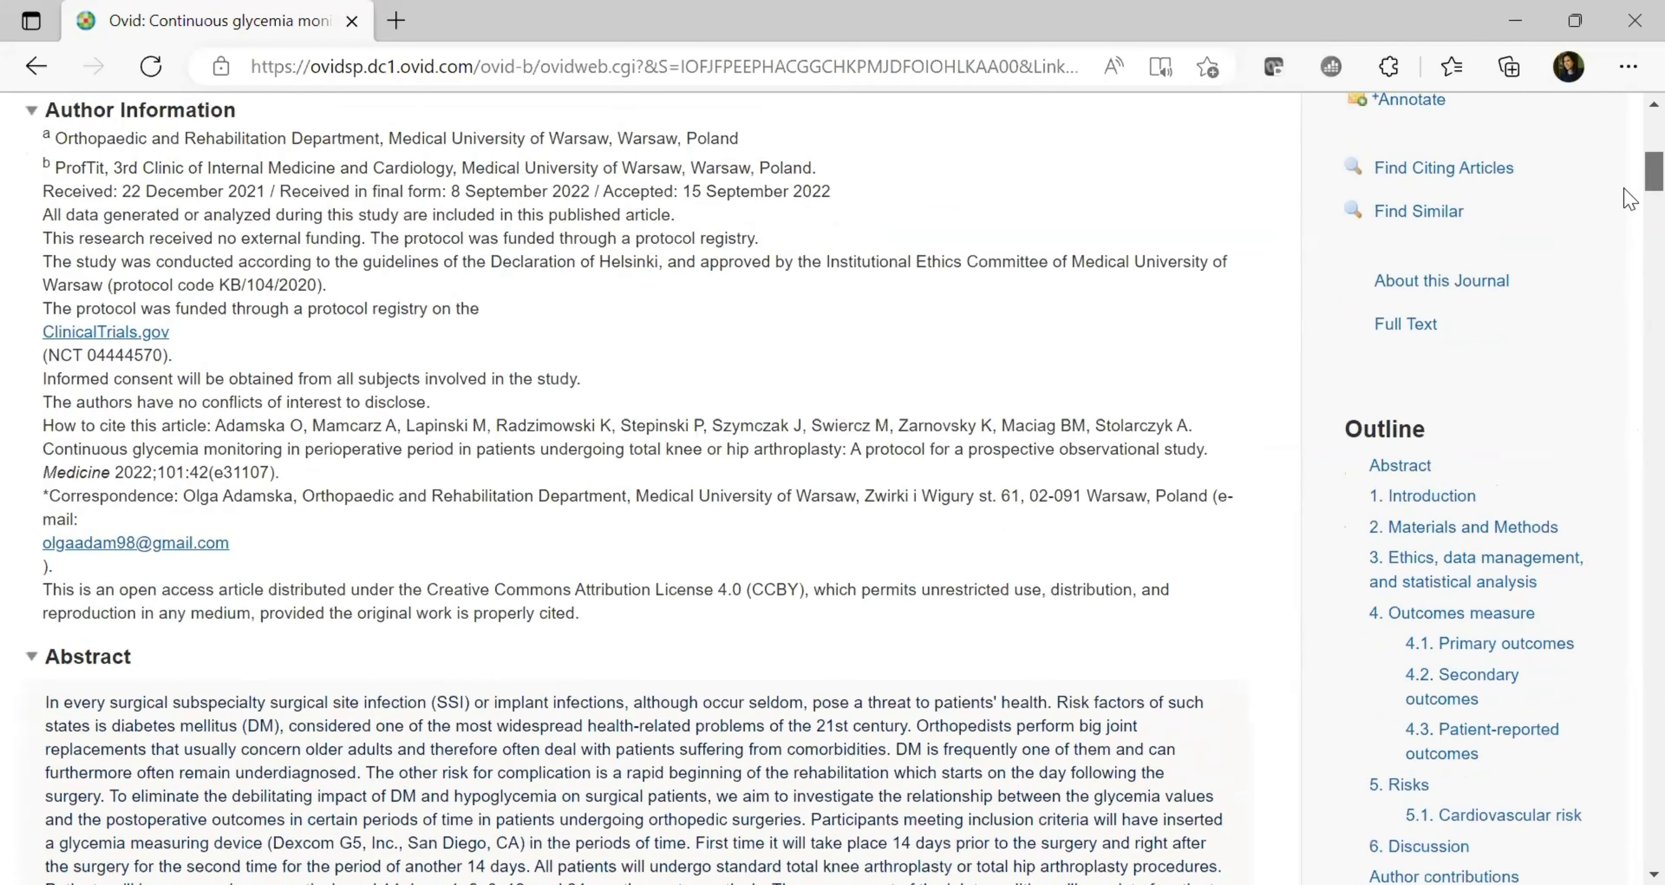
scroll(1629, 197, down, 8)
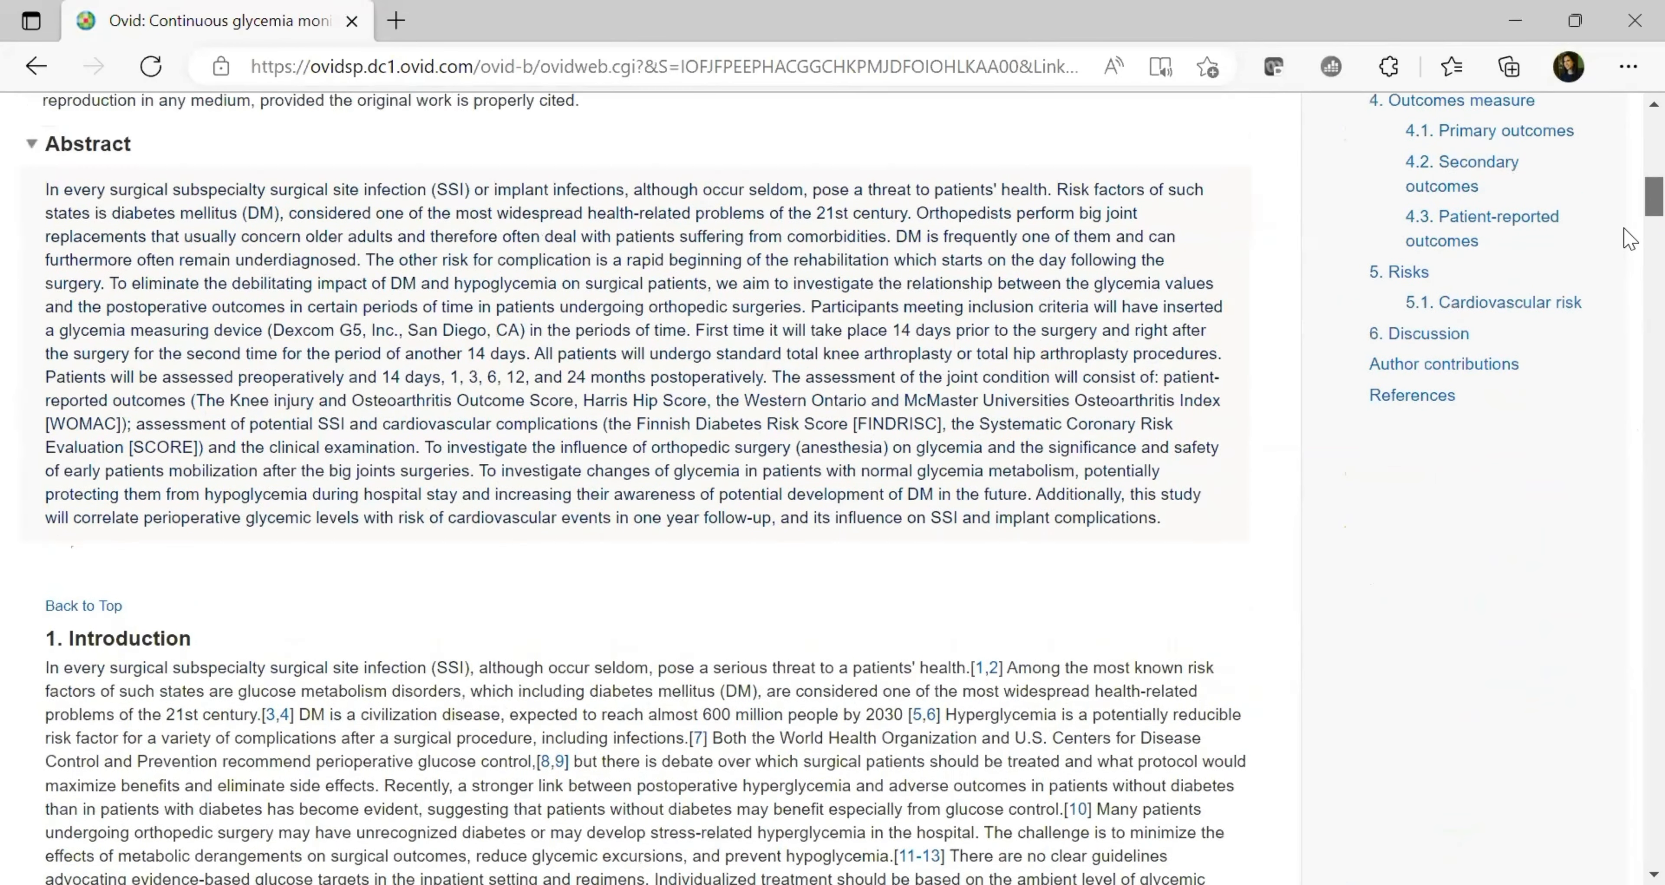
scroll(1629, 238, down, 15)
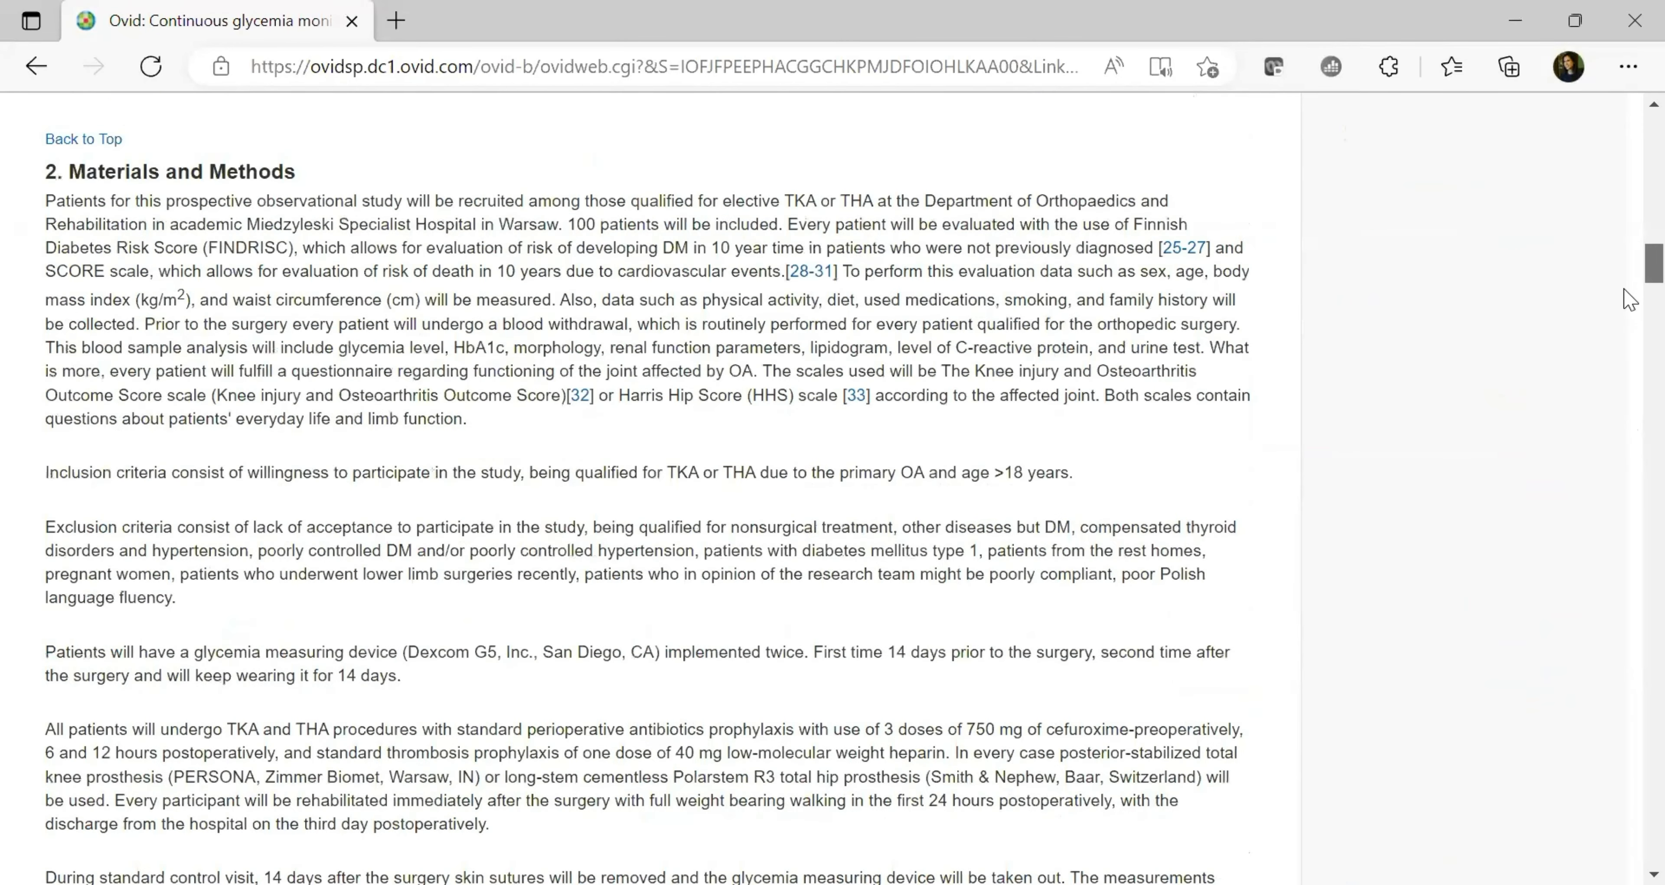
scroll(1628, 272, down, 9)
scroll(1625, 243, up, 20)
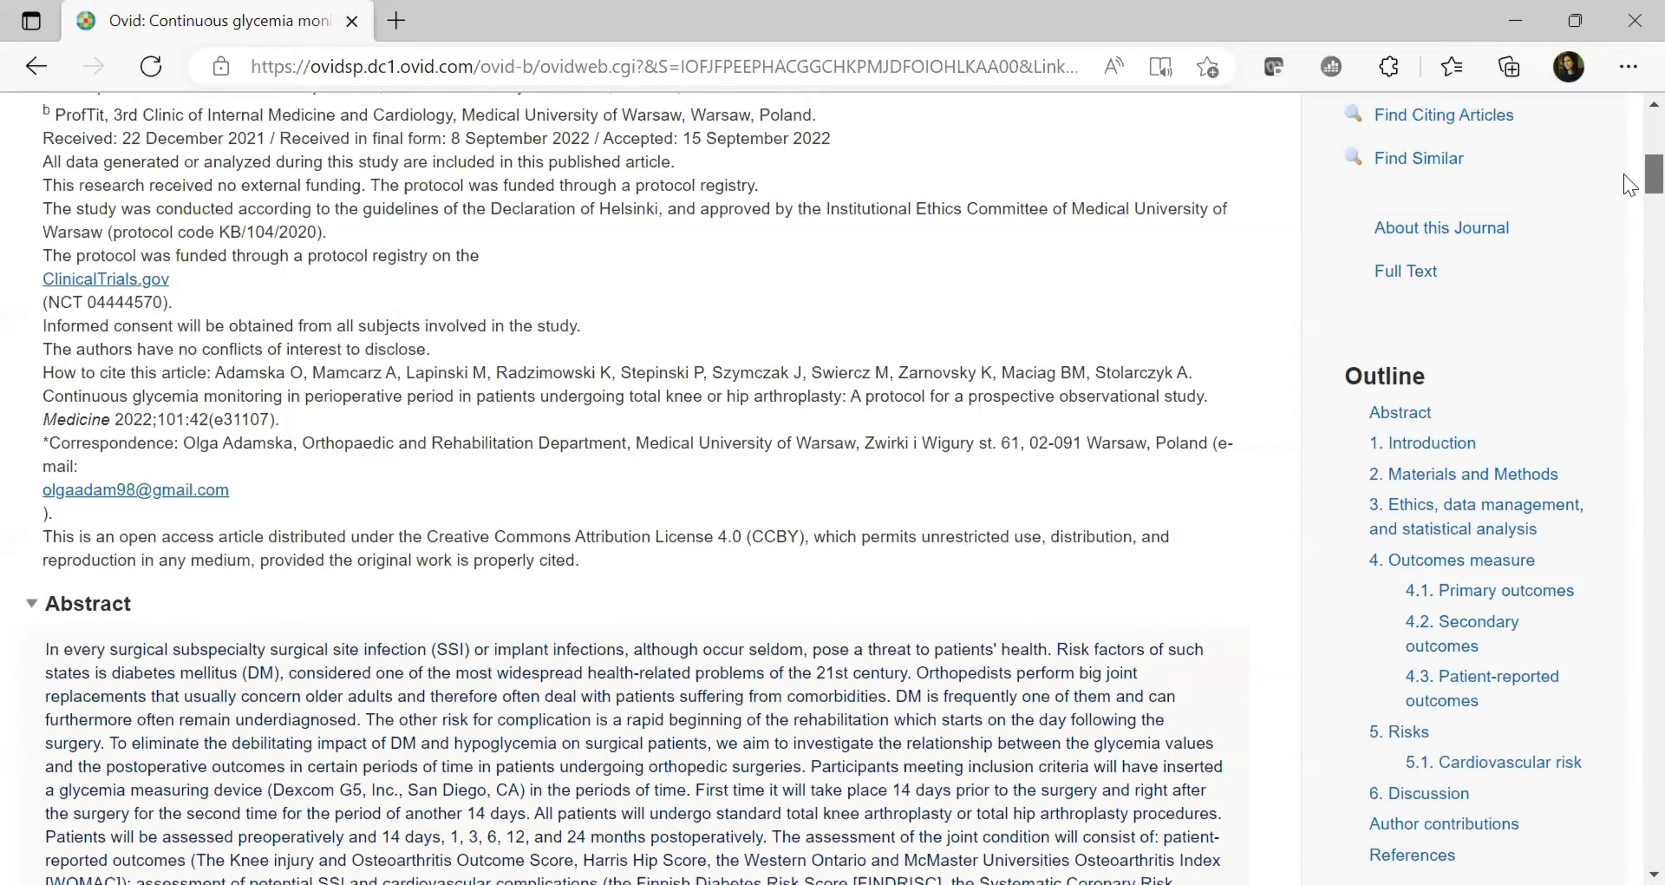
scroll(1629, 184, down, 3)
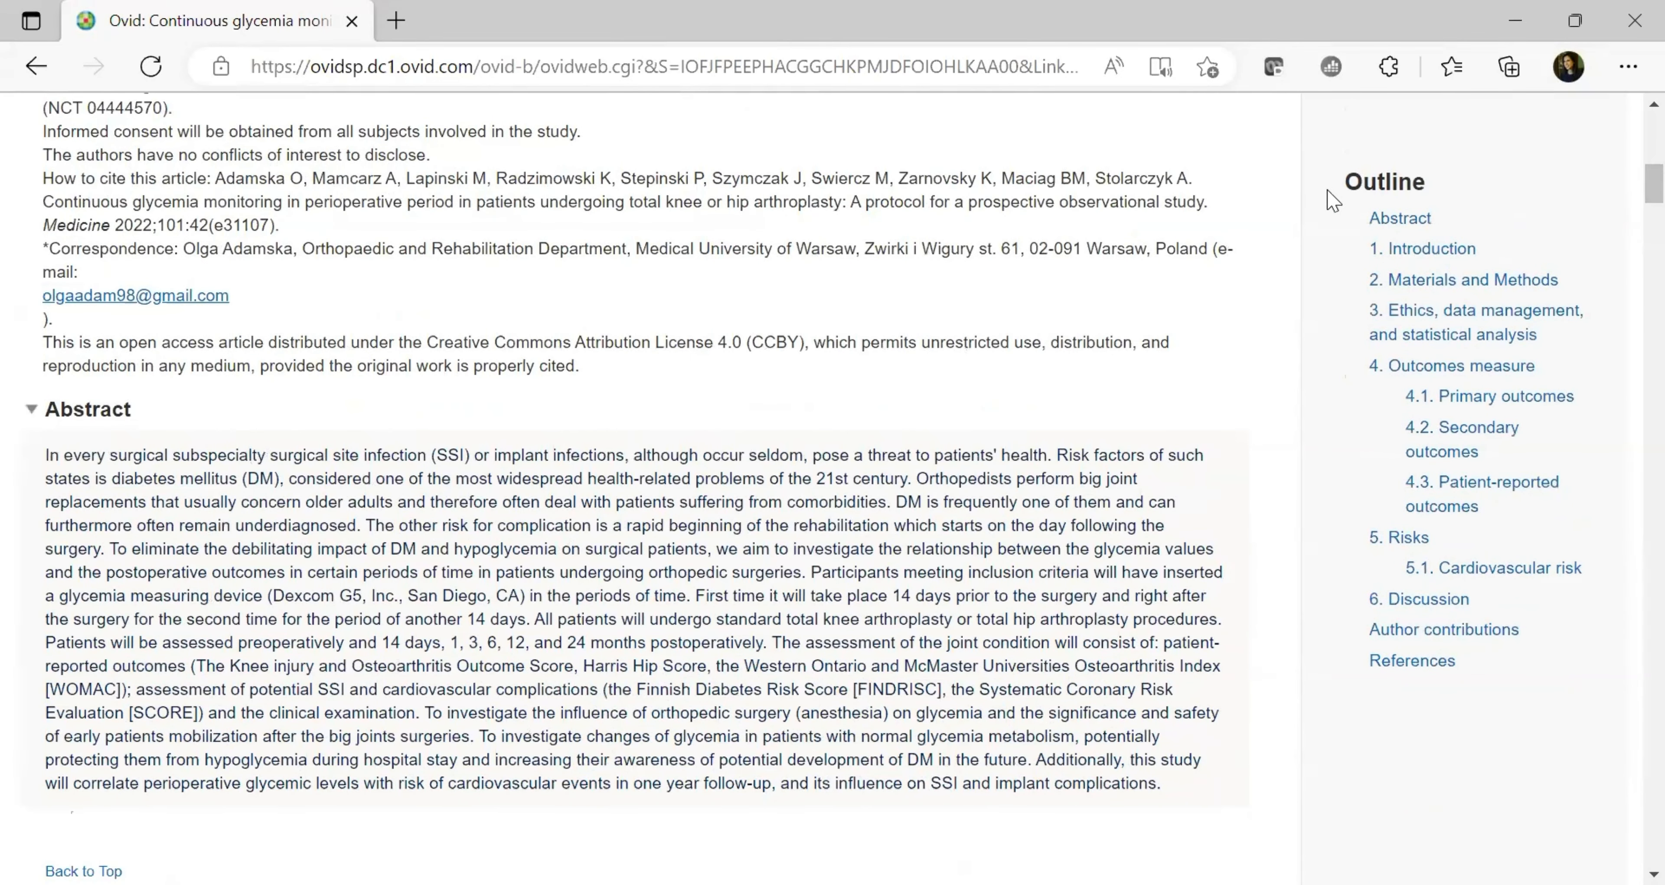
Jump to 6. Discussion from the Outline panel, then scroll back to the article top
drag(1338, 187, 1443, 184)
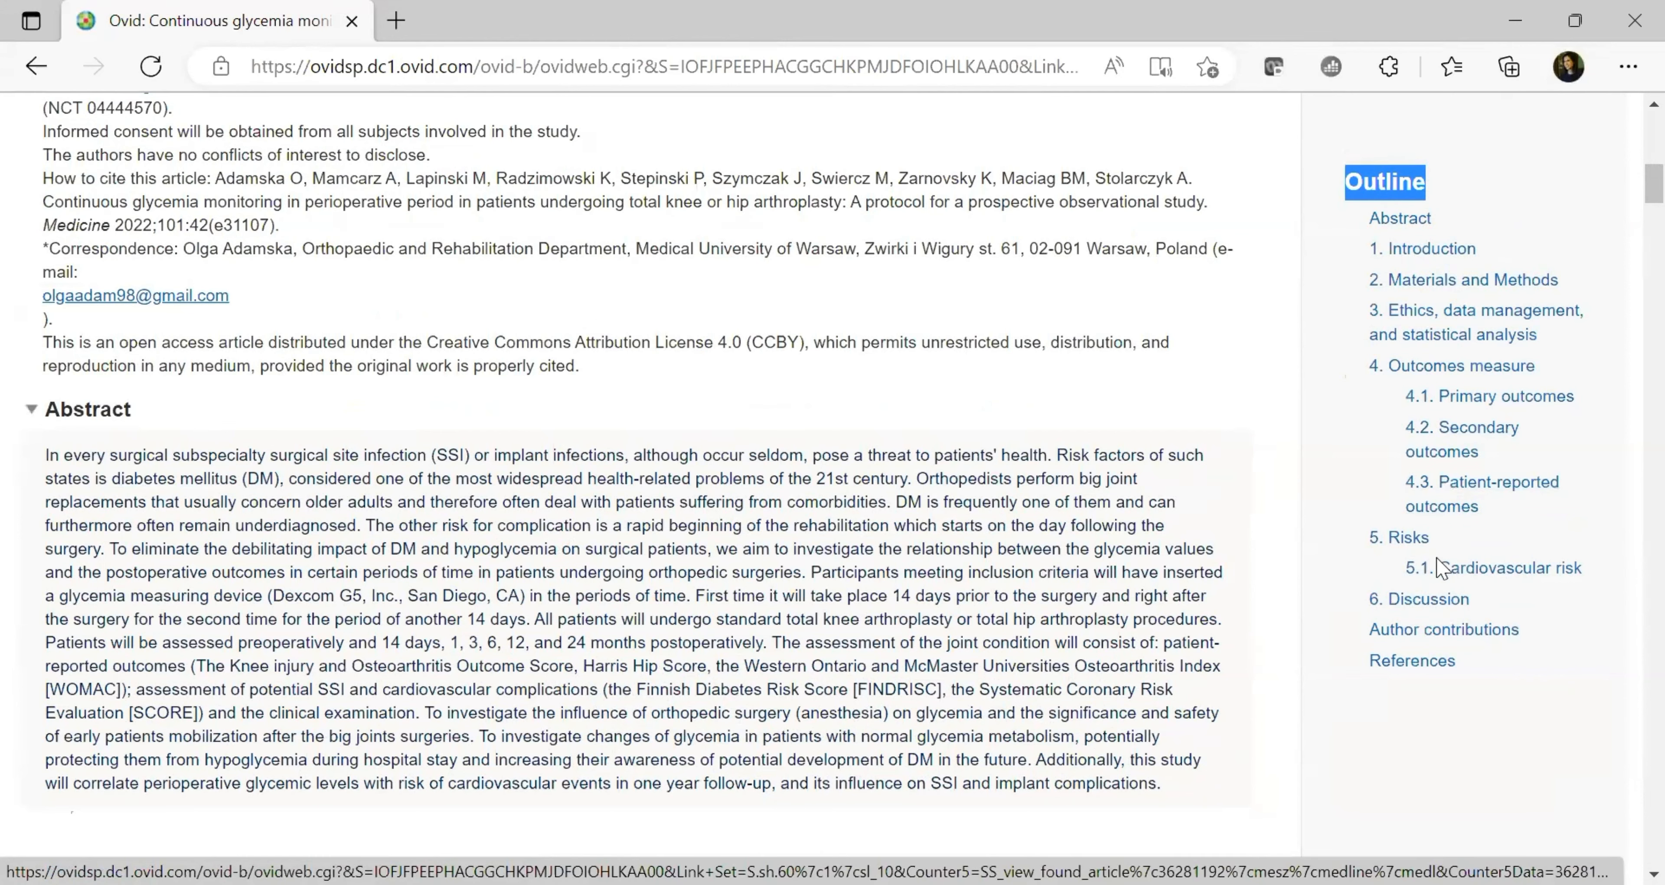
click(1433, 599)
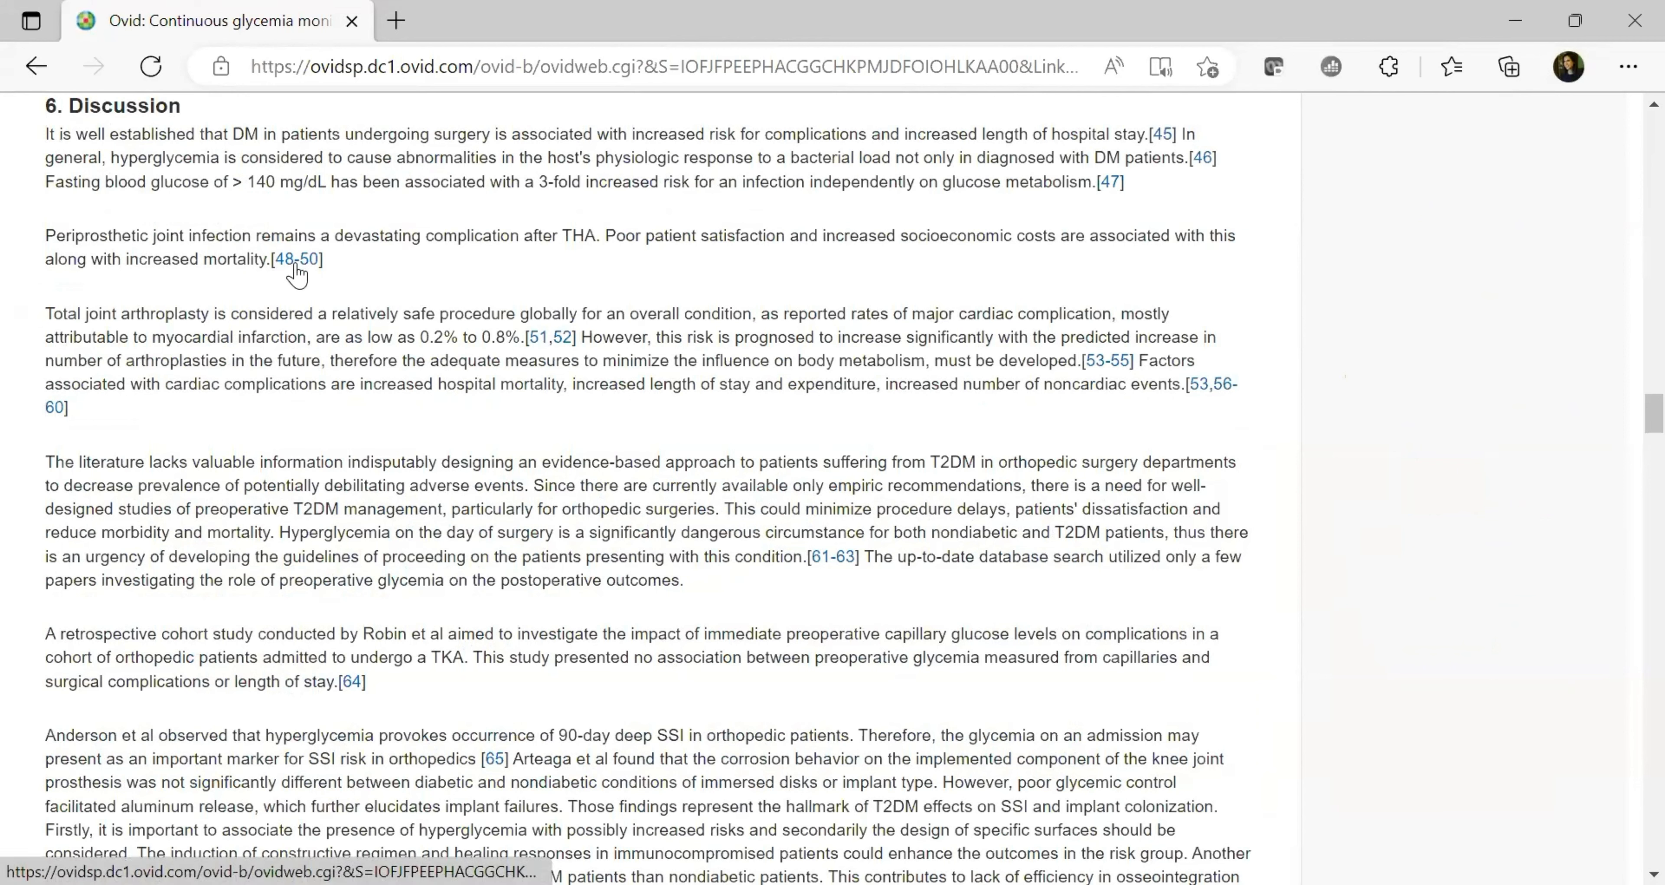
drag(1649, 414, 1629, 362)
scroll(1629, 362, up, 20)
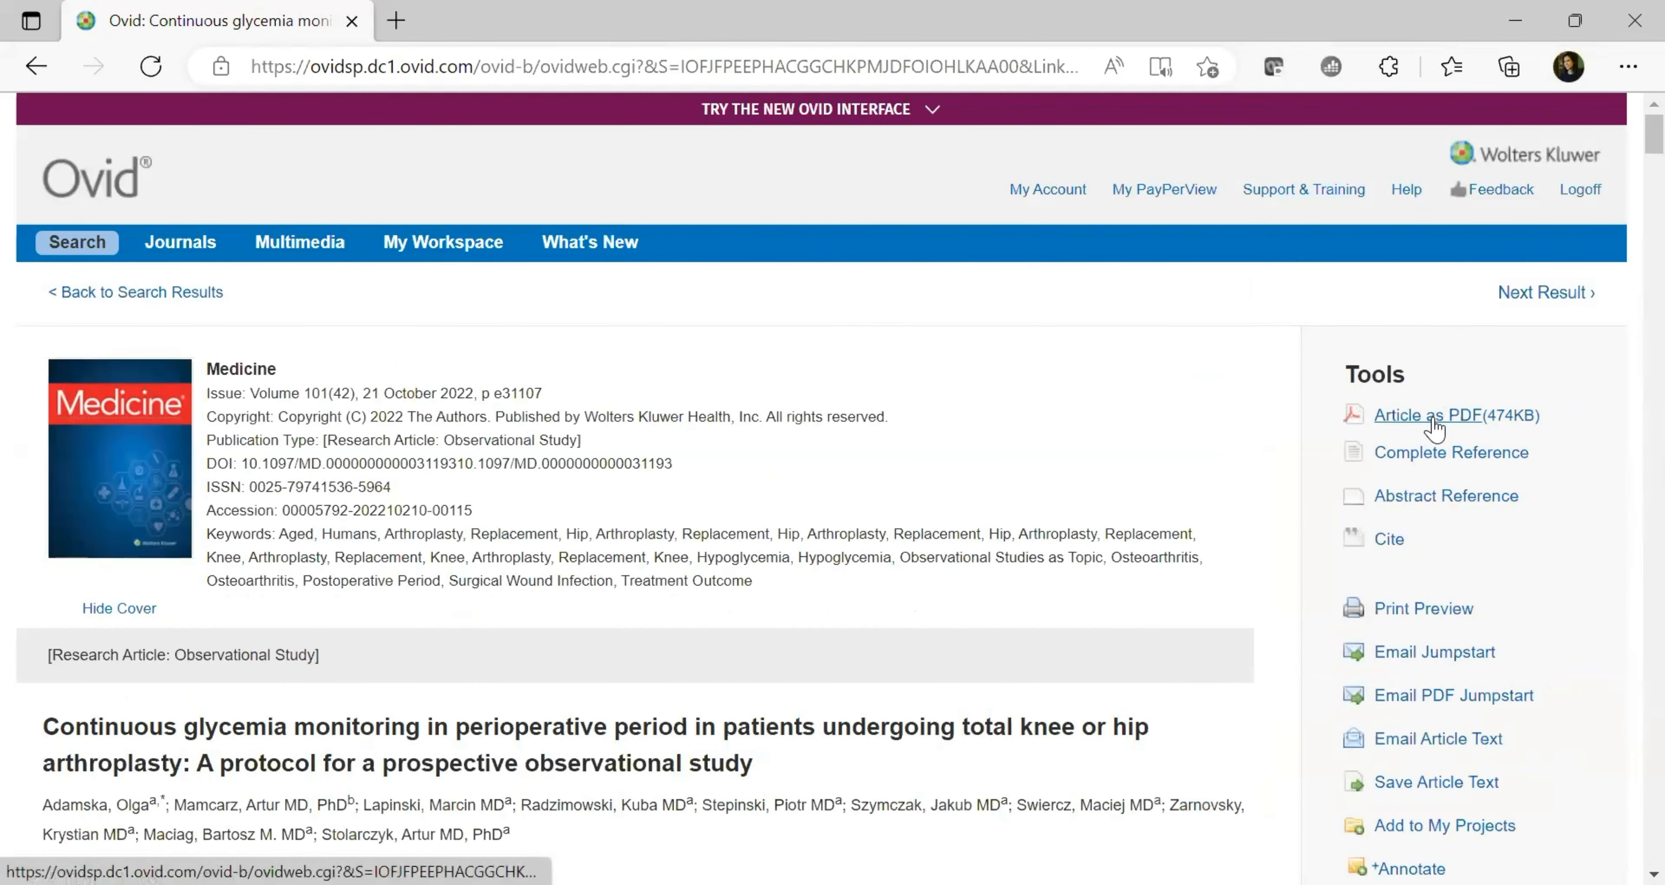
Open the glycemia protocol as a PDF and display its AMA, APA and MLA citations
click(1432, 419)
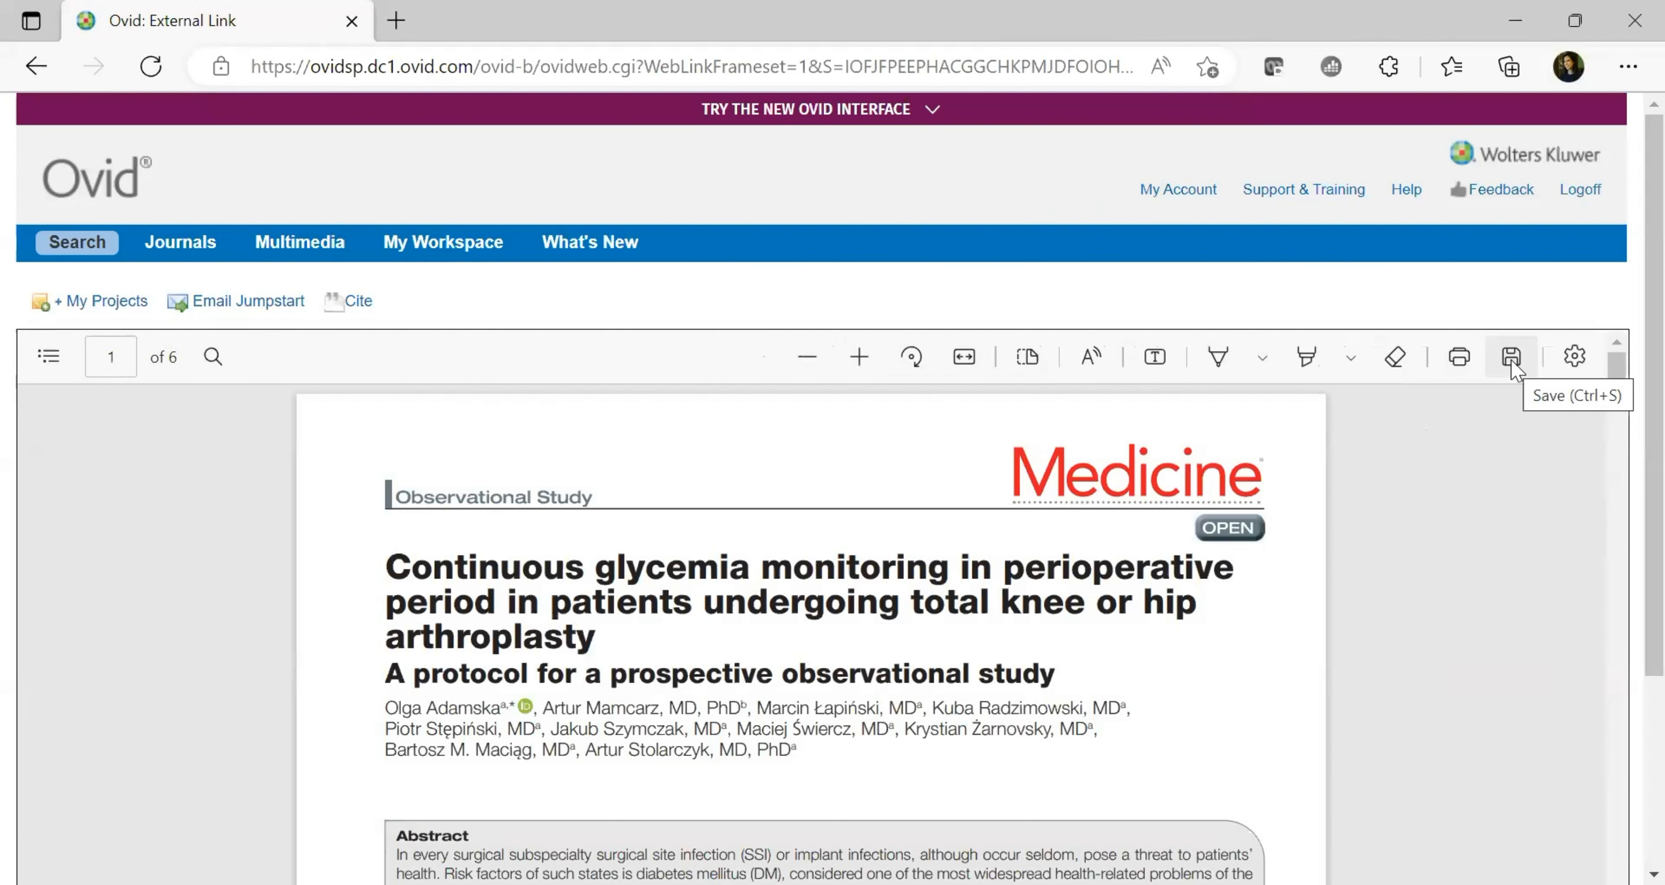
click(359, 302)
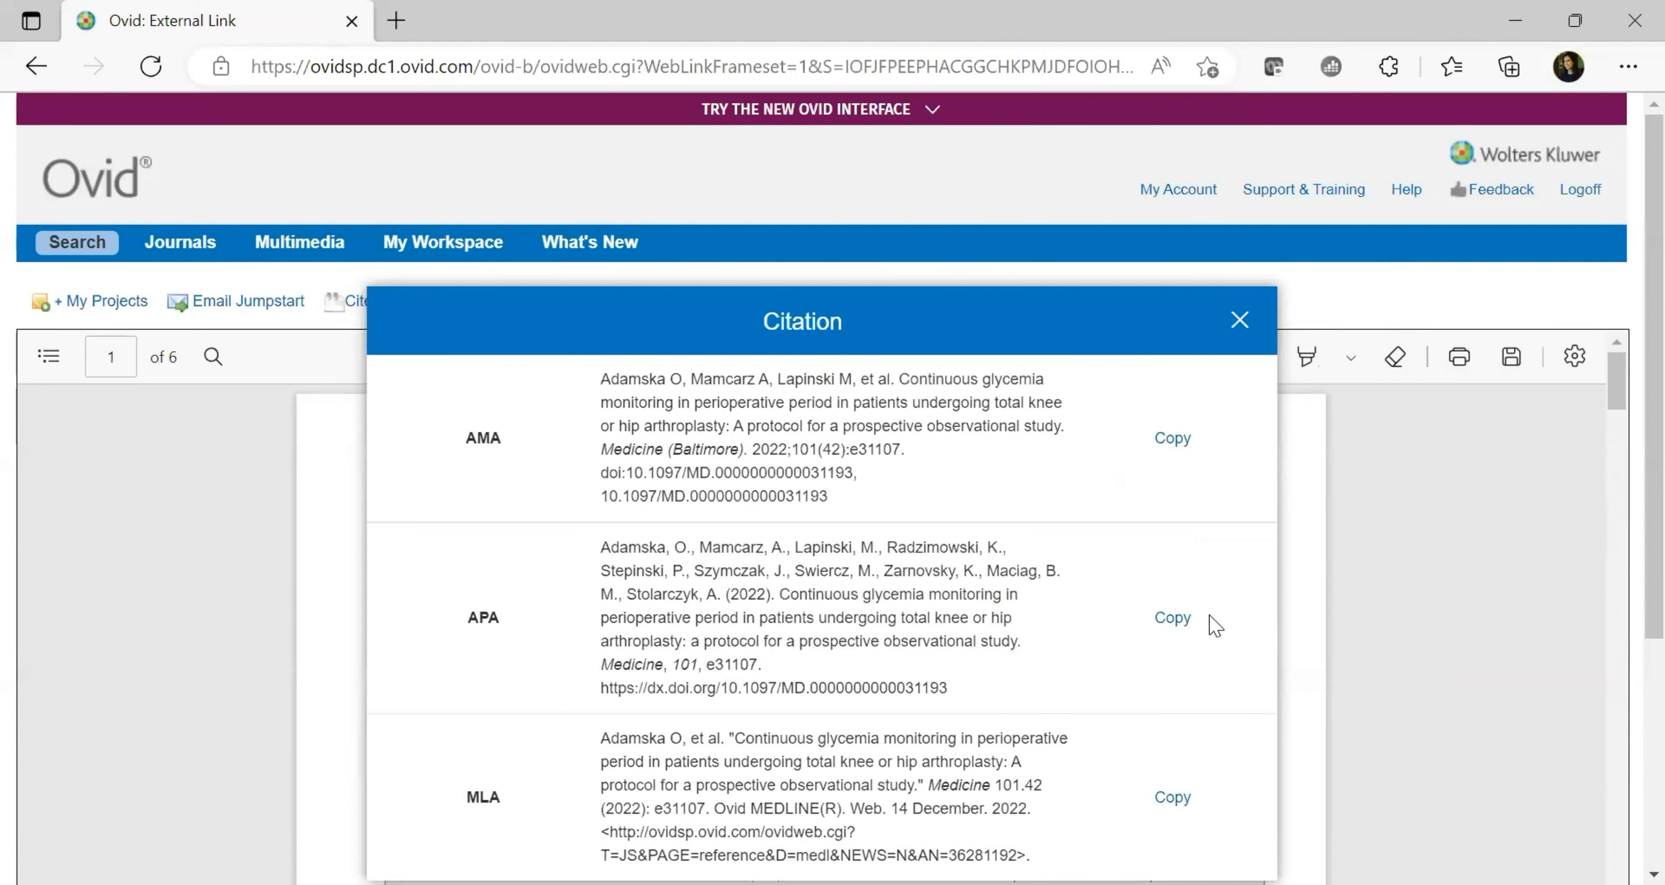
Copy the APA citation, then highlight the PDF article's title and subtitle in yellow
click(1187, 633)
click(1243, 321)
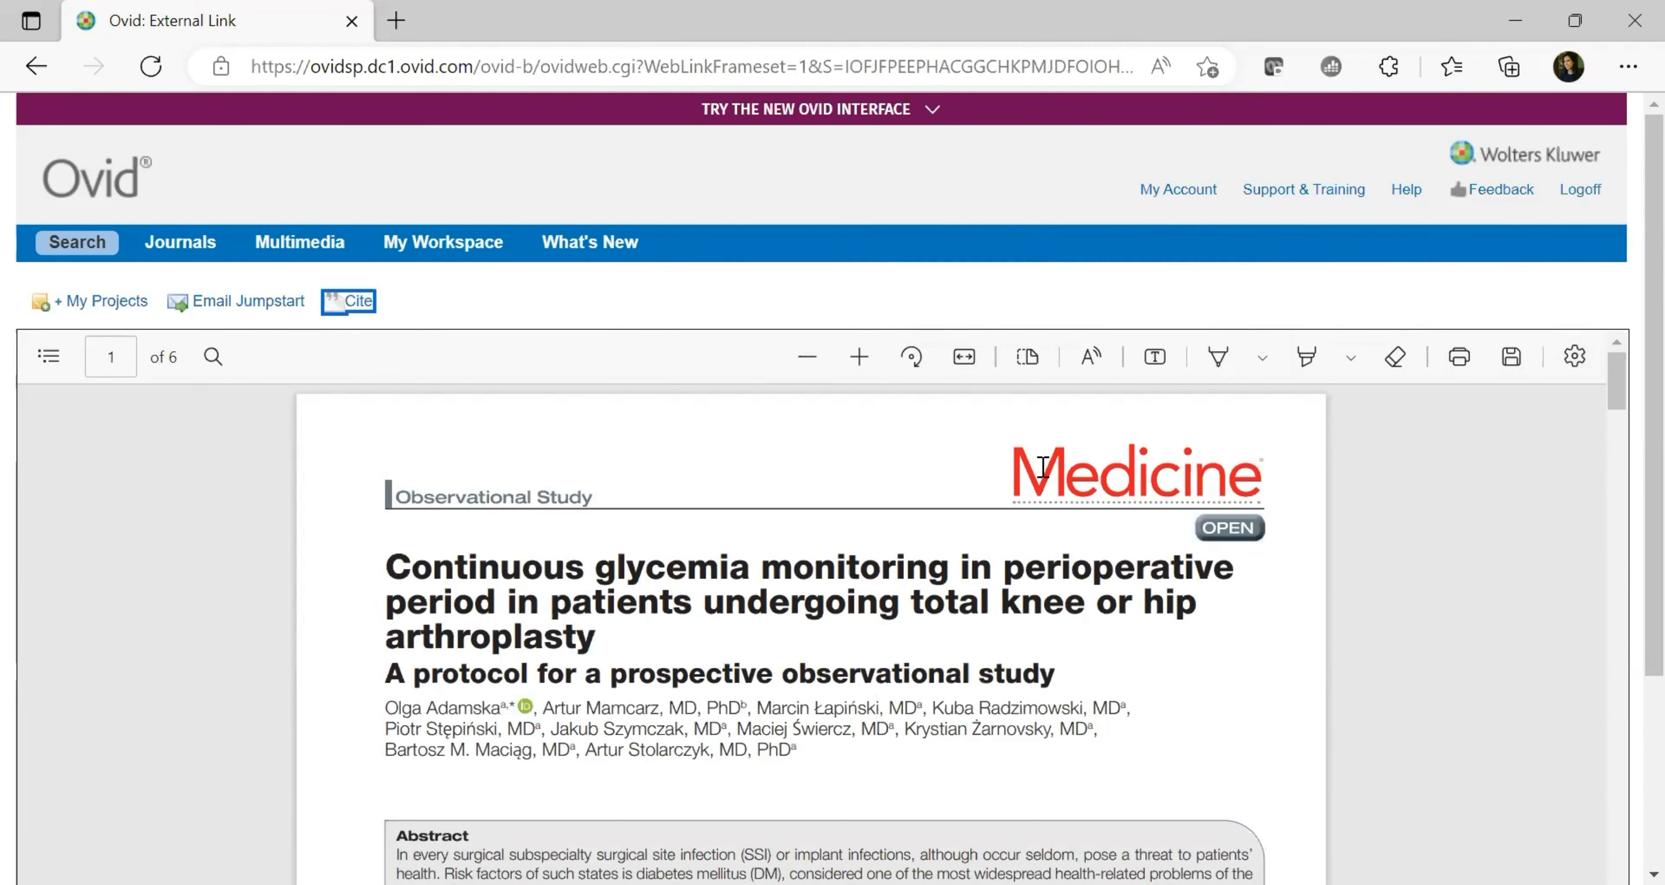
click(1303, 360)
mouse_move(385, 565)
mouse_down()
mouse_move(653, 666)
mouse_move(1053, 679)
mouse_up()
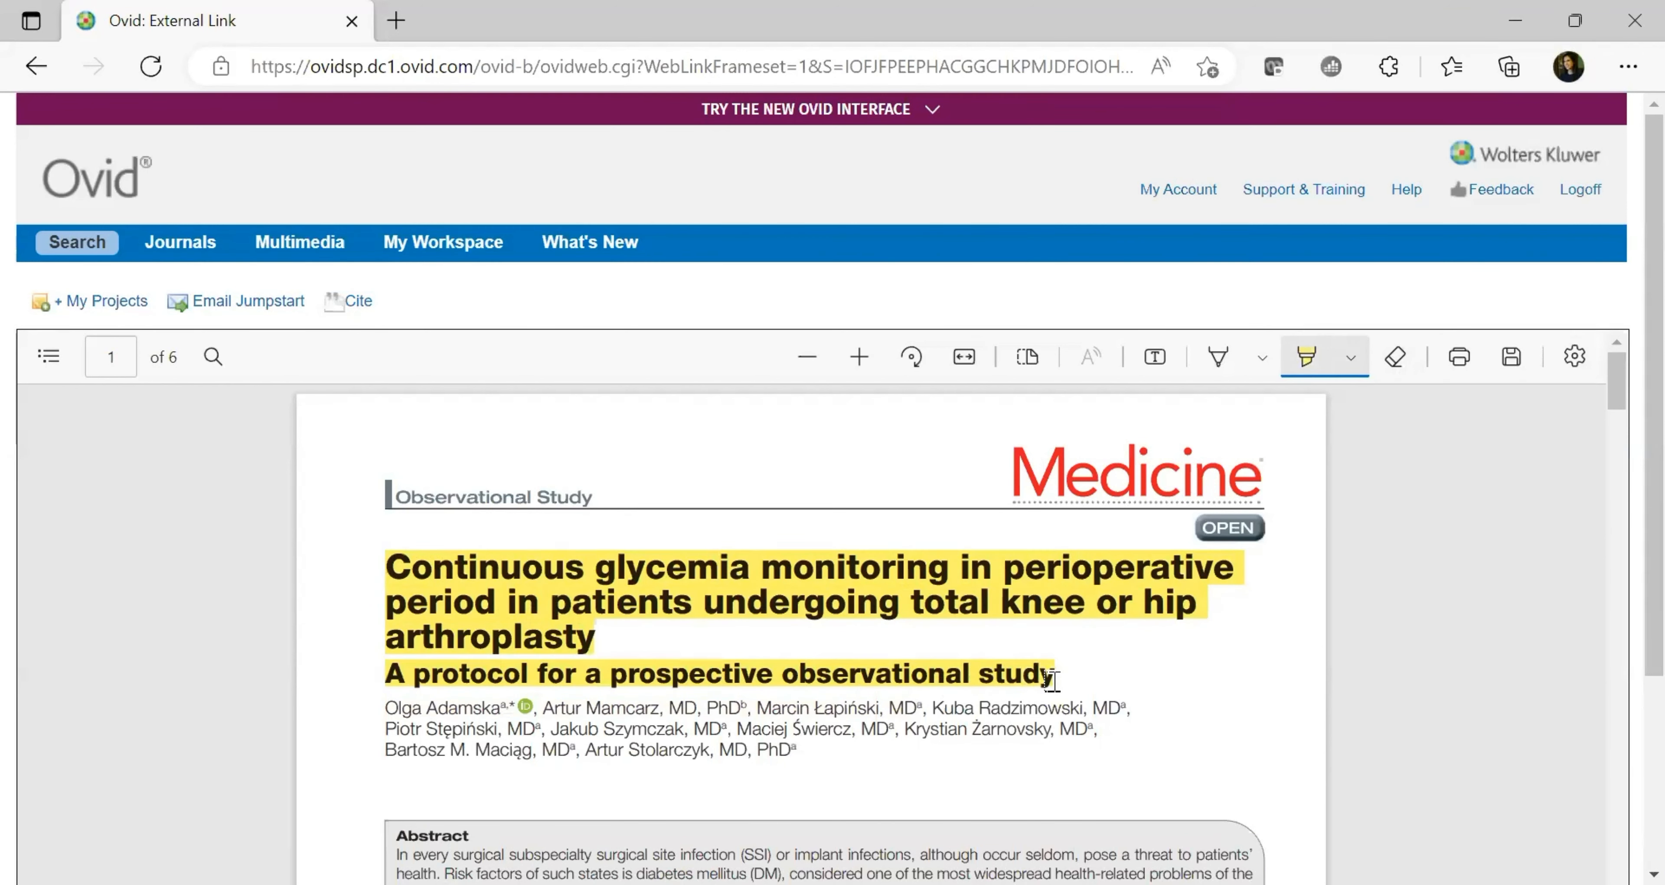
click(1221, 362)
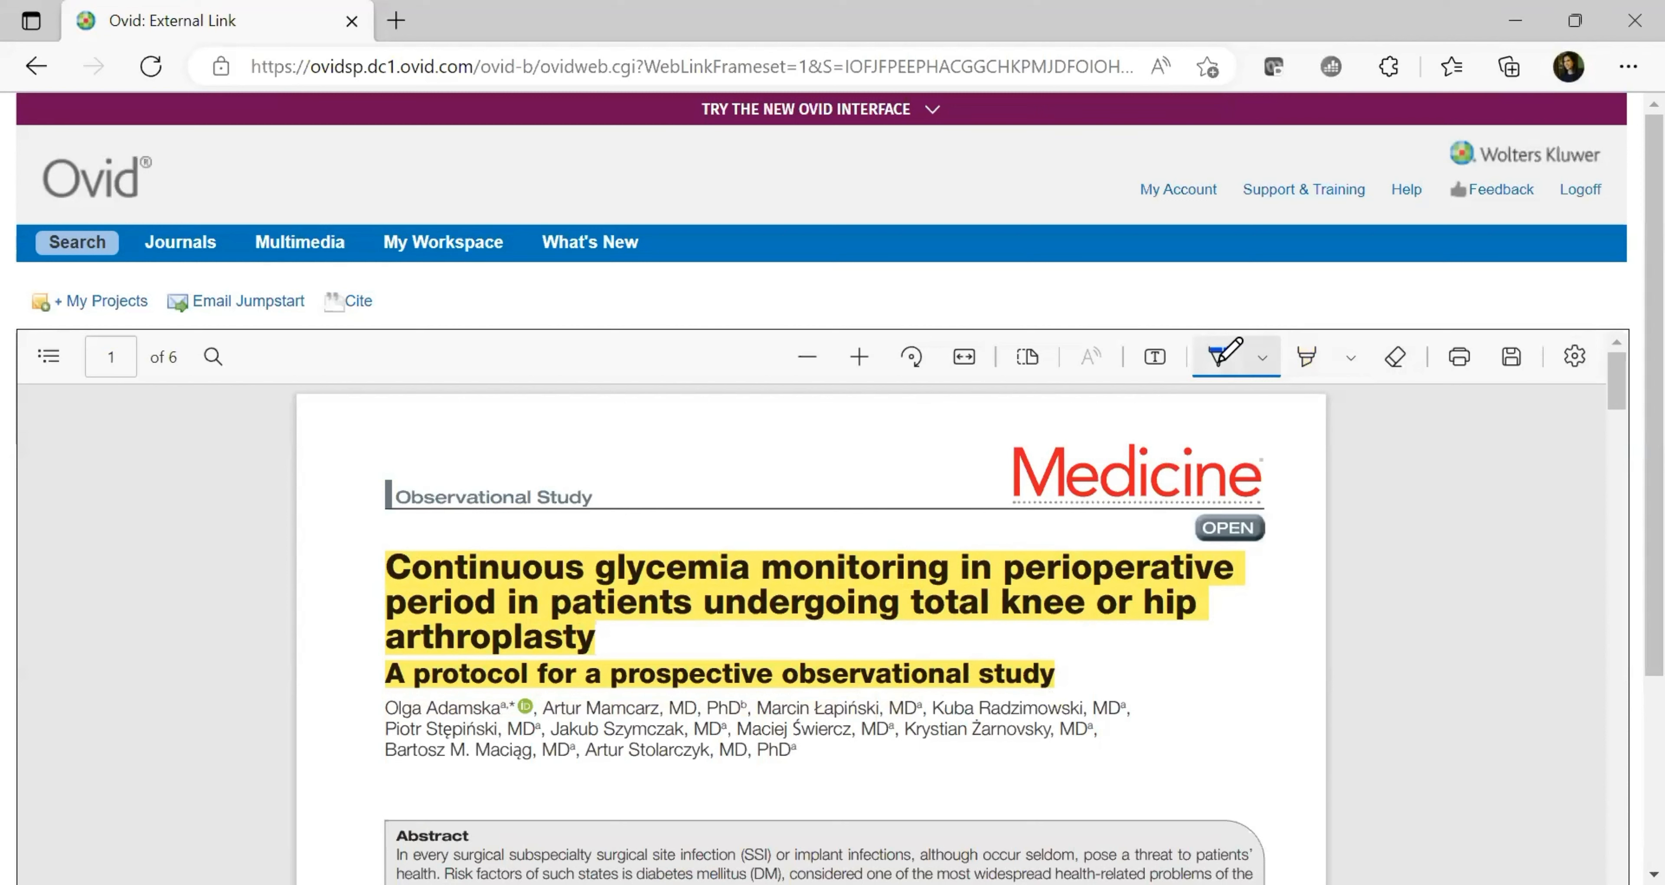
Draw a blue freehand loop around the author names on the PDF's first page
mouse_move(379, 700)
mouse_down()
mouse_move(386, 802)
mouse_move(950, 790)
mouse_move(1203, 748)
mouse_move(1083, 679)
mouse_move(1057, 682)
mouse_up()
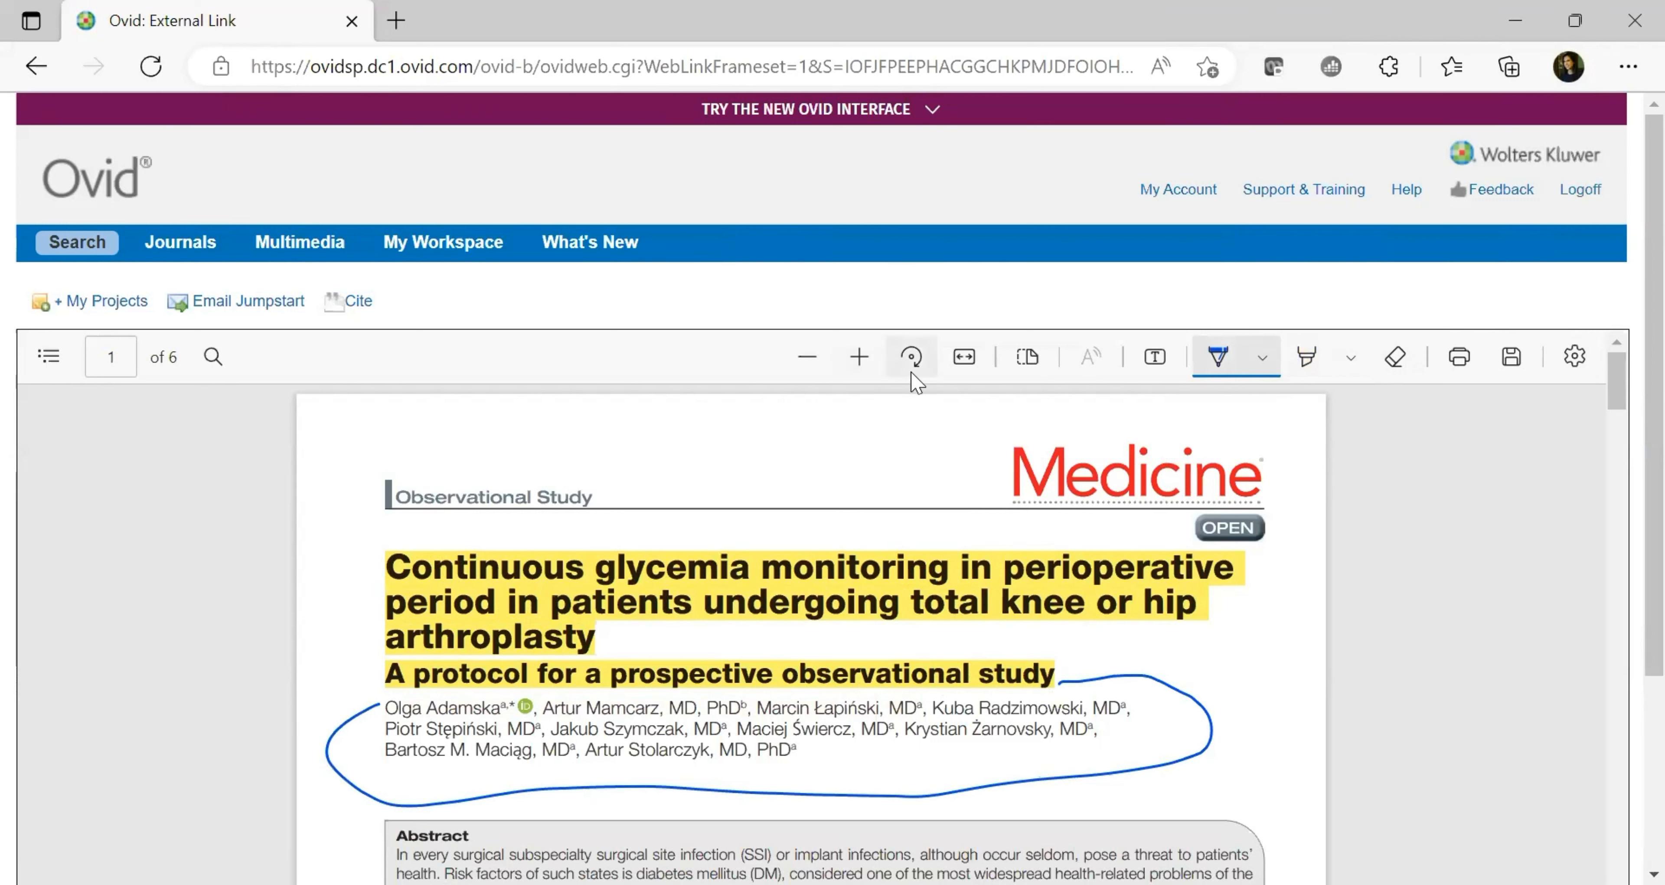
click(1030, 362)
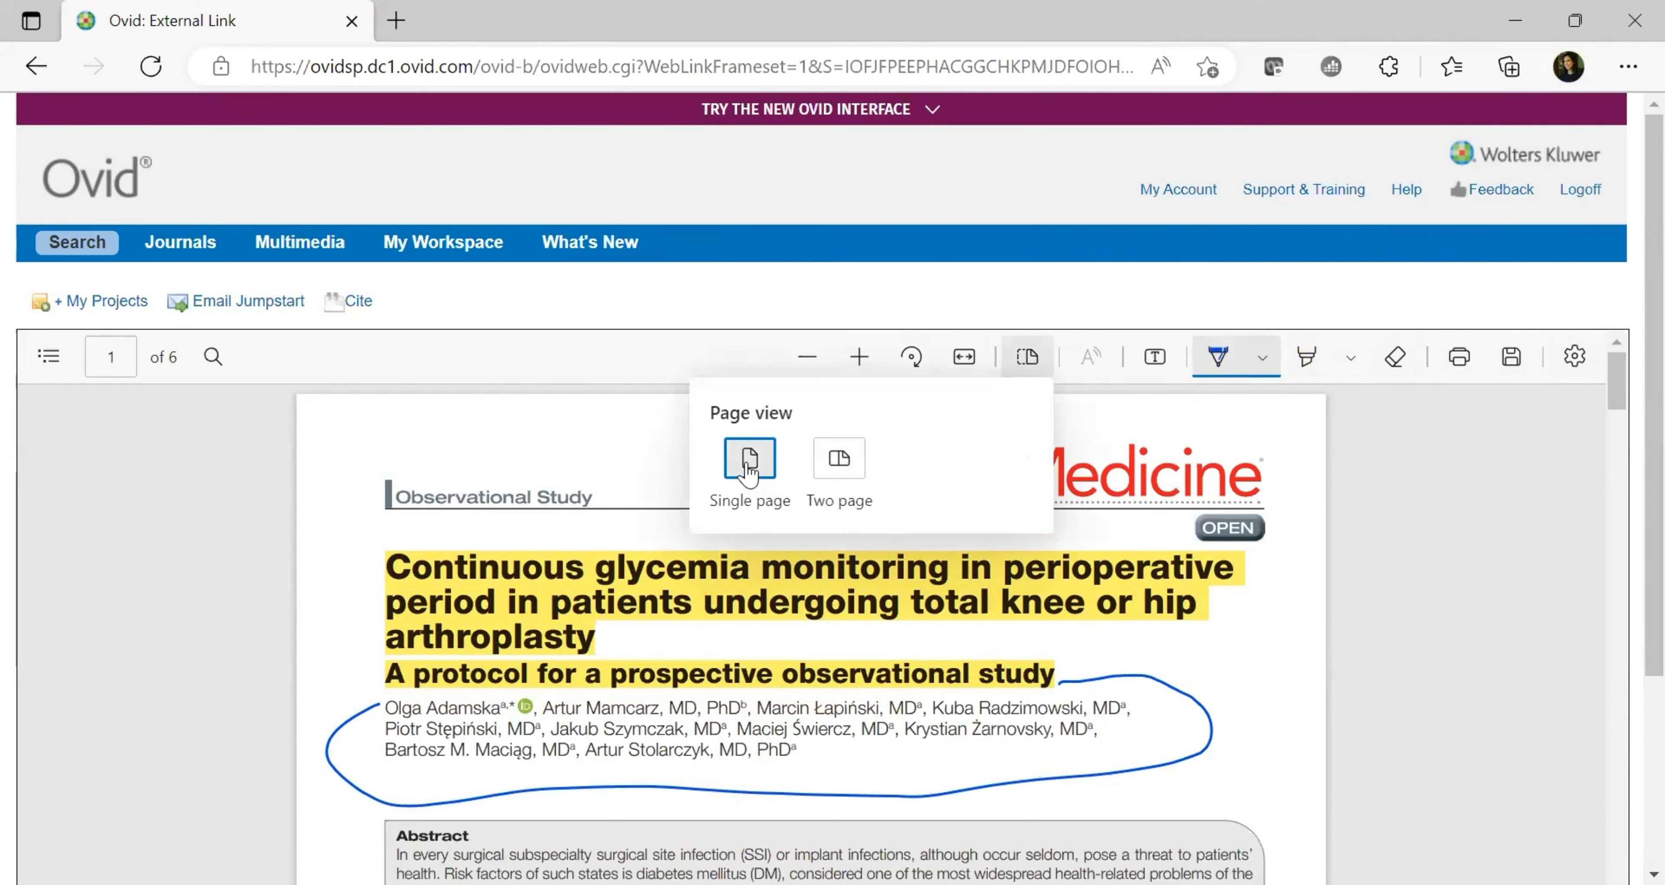
click(970, 296)
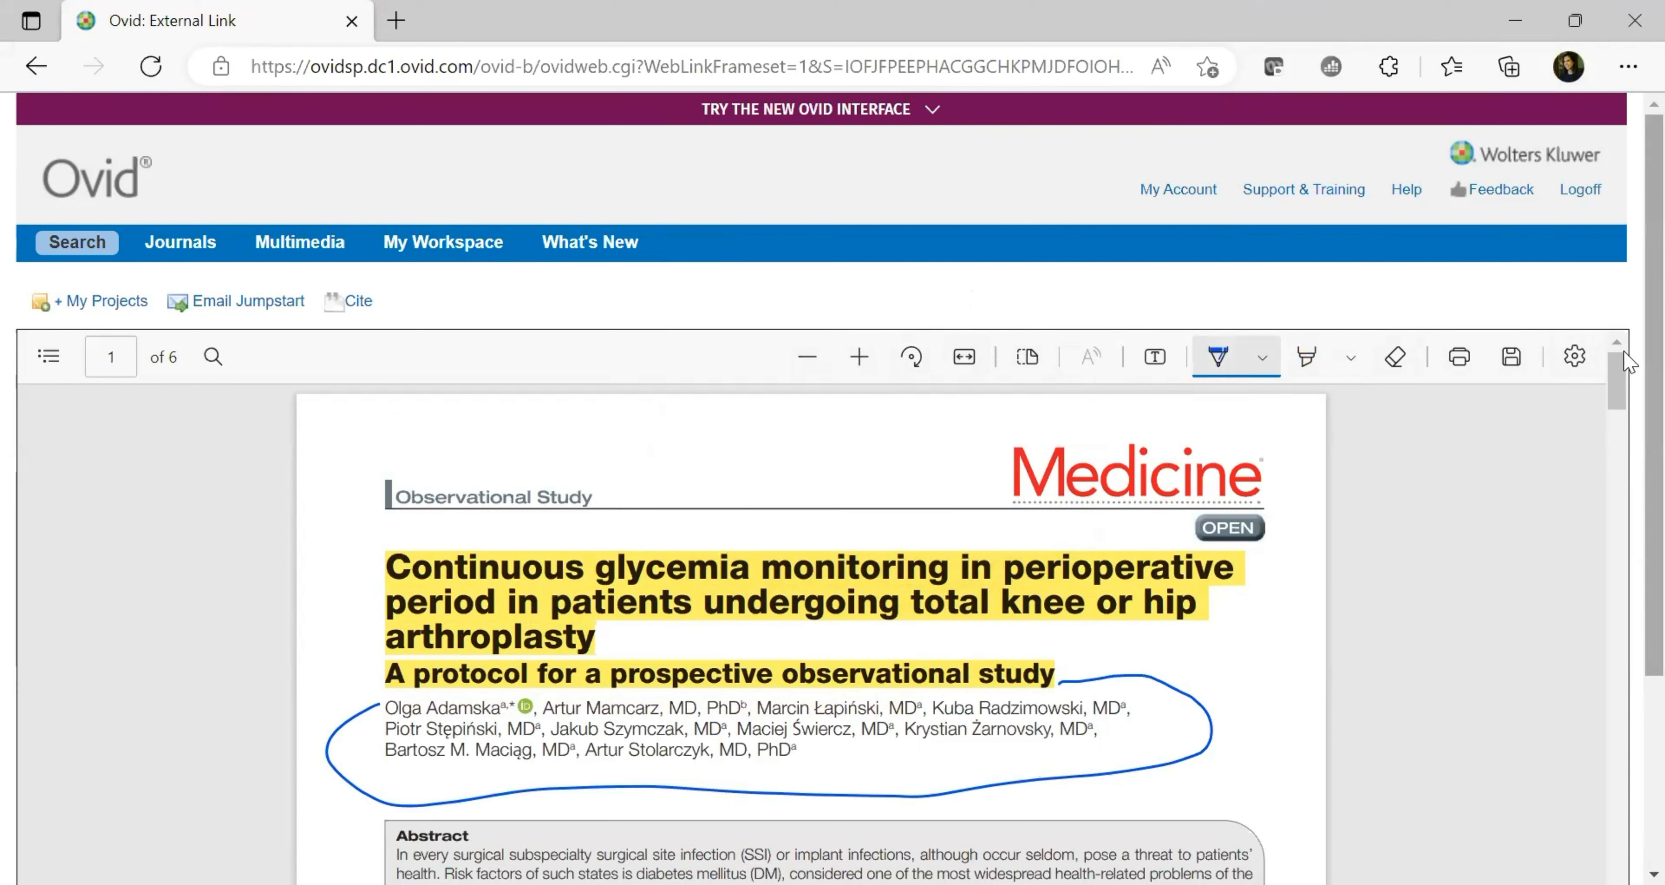
Select the article's Email Jumpstart URL, close the dialog without sending, and go back
click(258, 303)
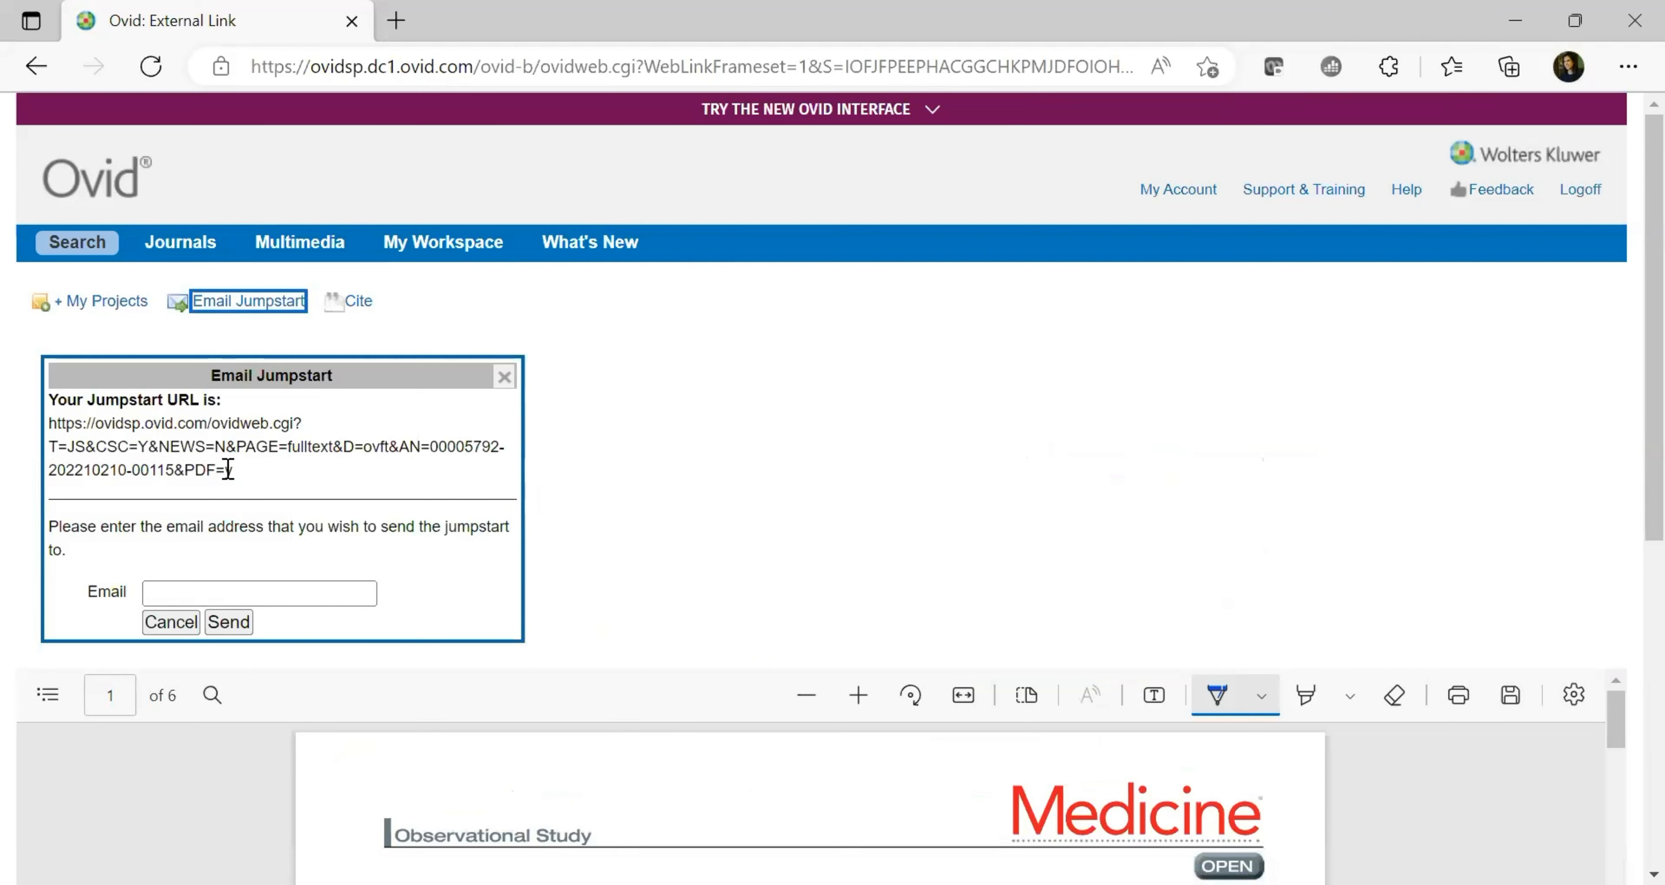
drag(227, 470, 49, 423)
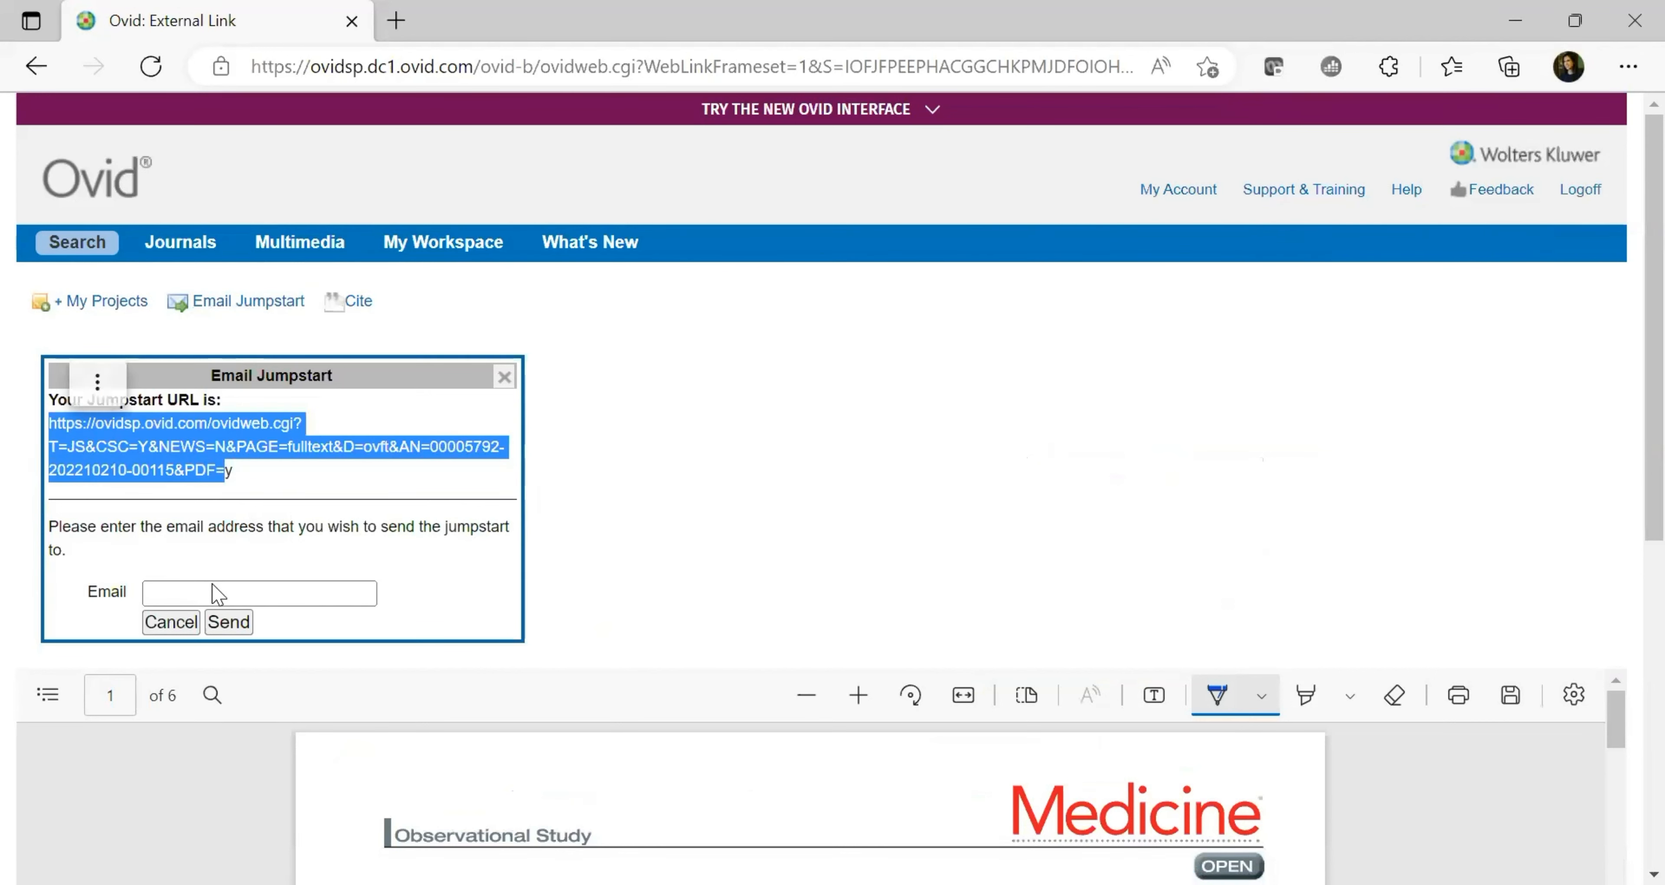
click(283, 593)
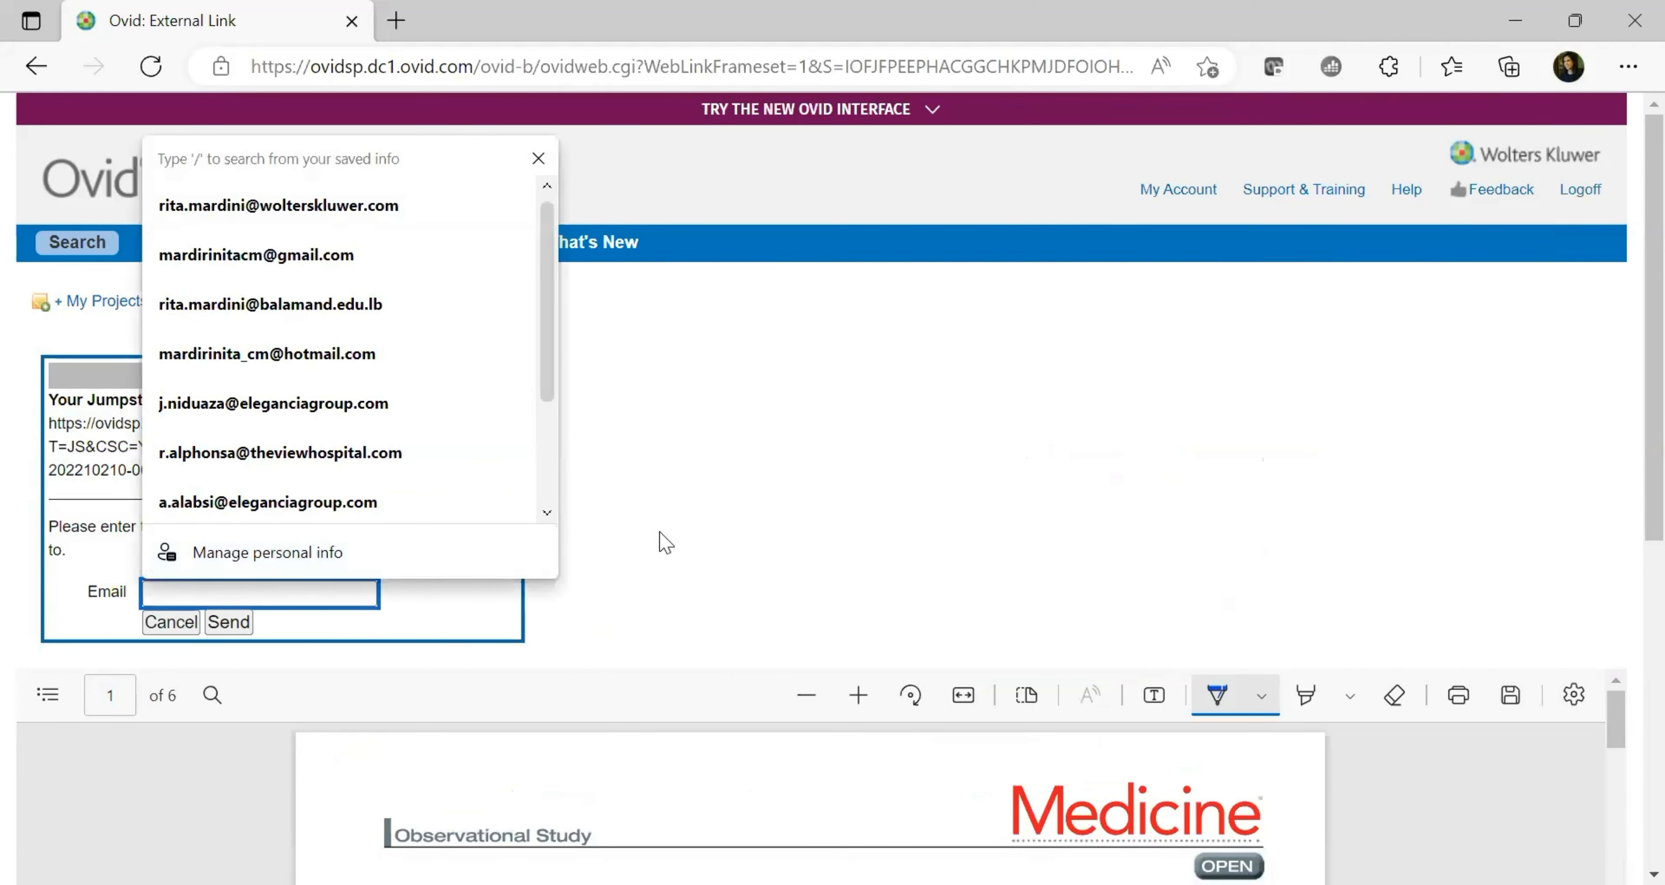
click(693, 541)
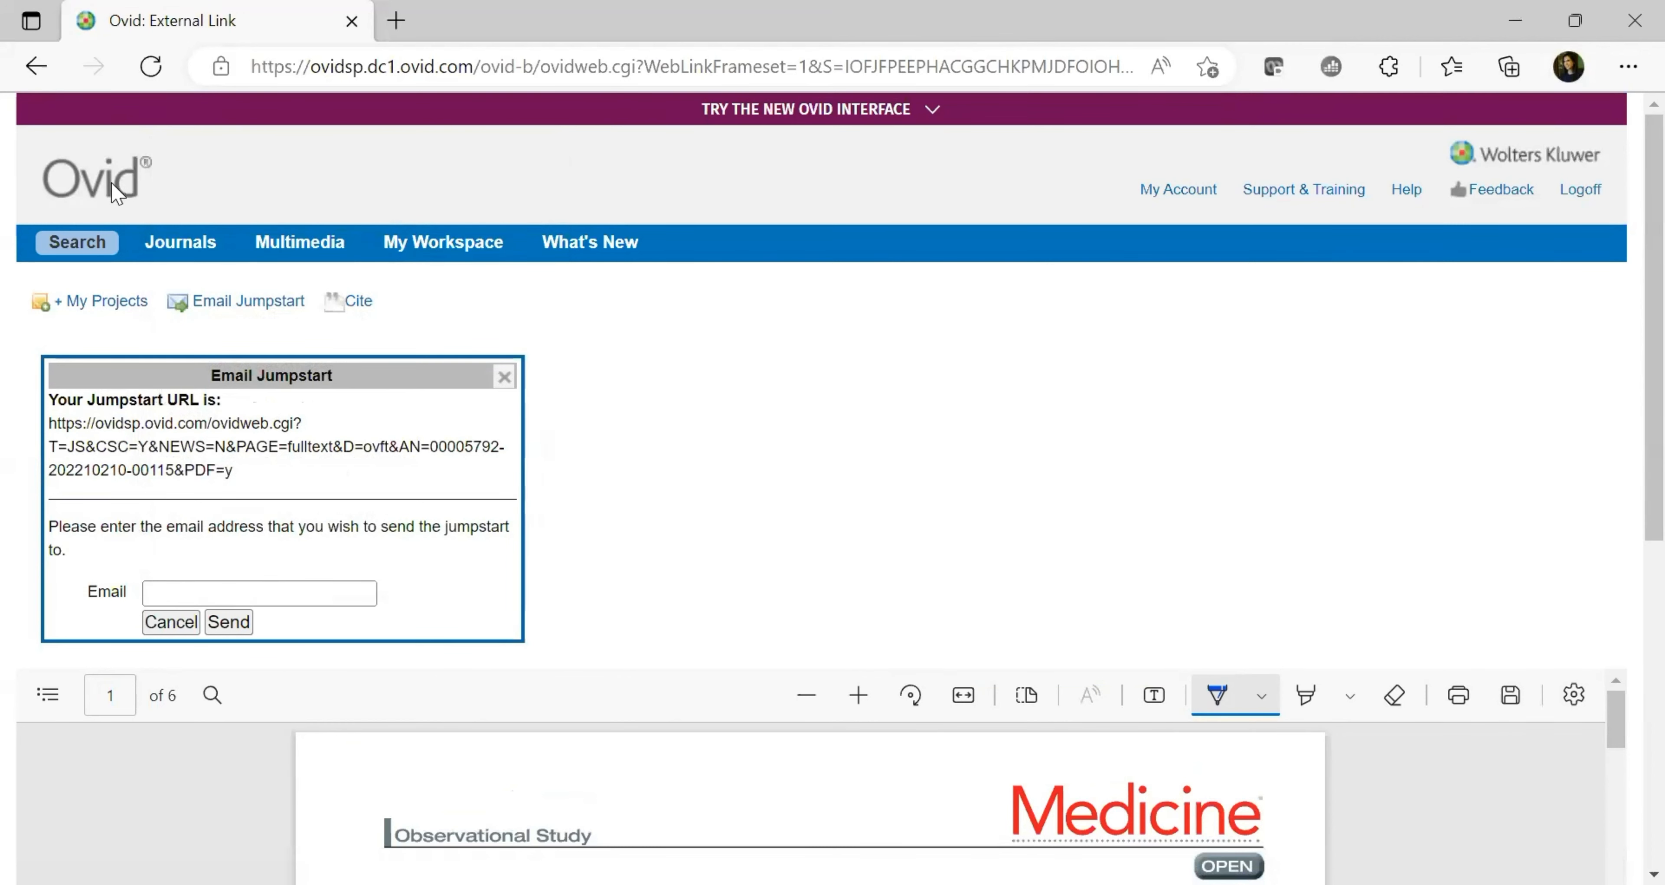
click(505, 377)
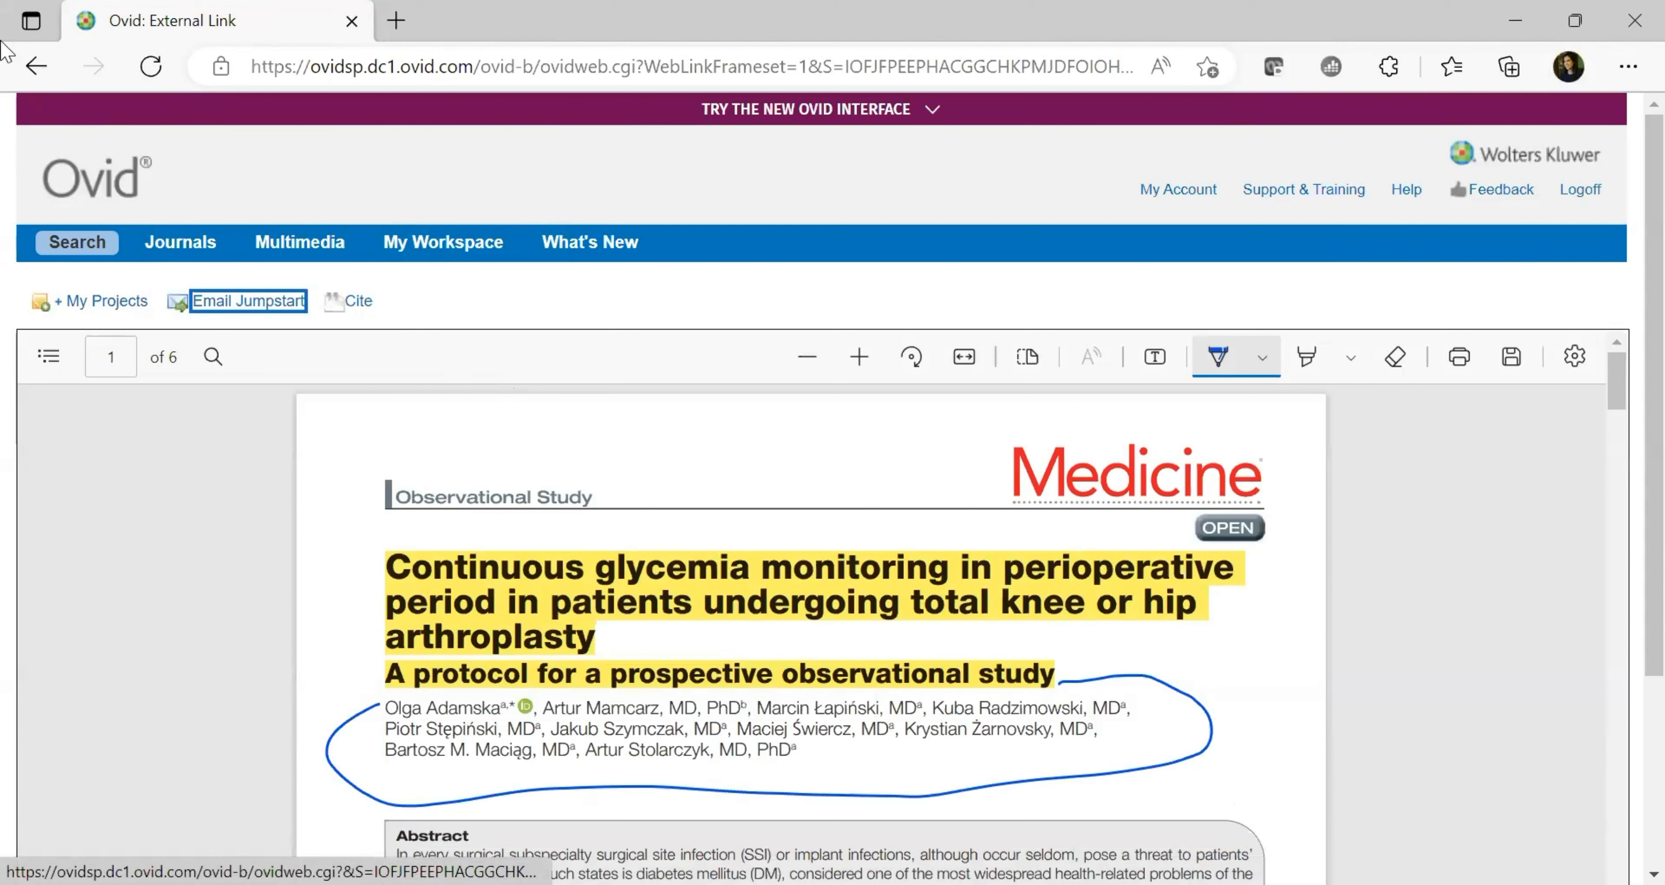
click(37, 73)
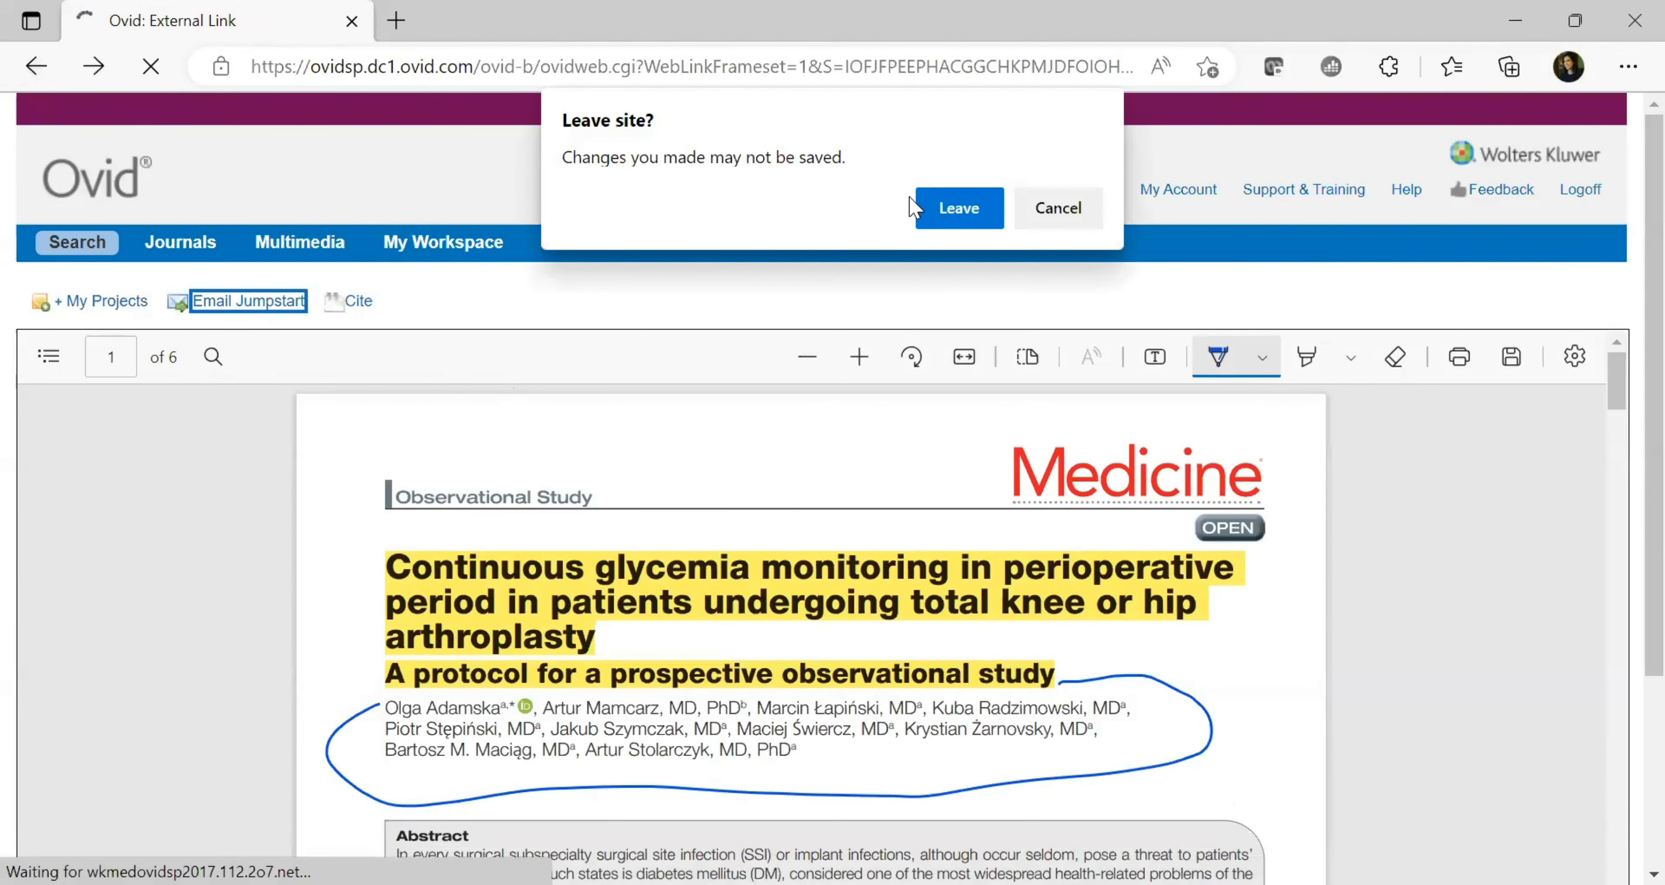
Confirm leaving the annotated PDF page and go back to the search results list
click(951, 222)
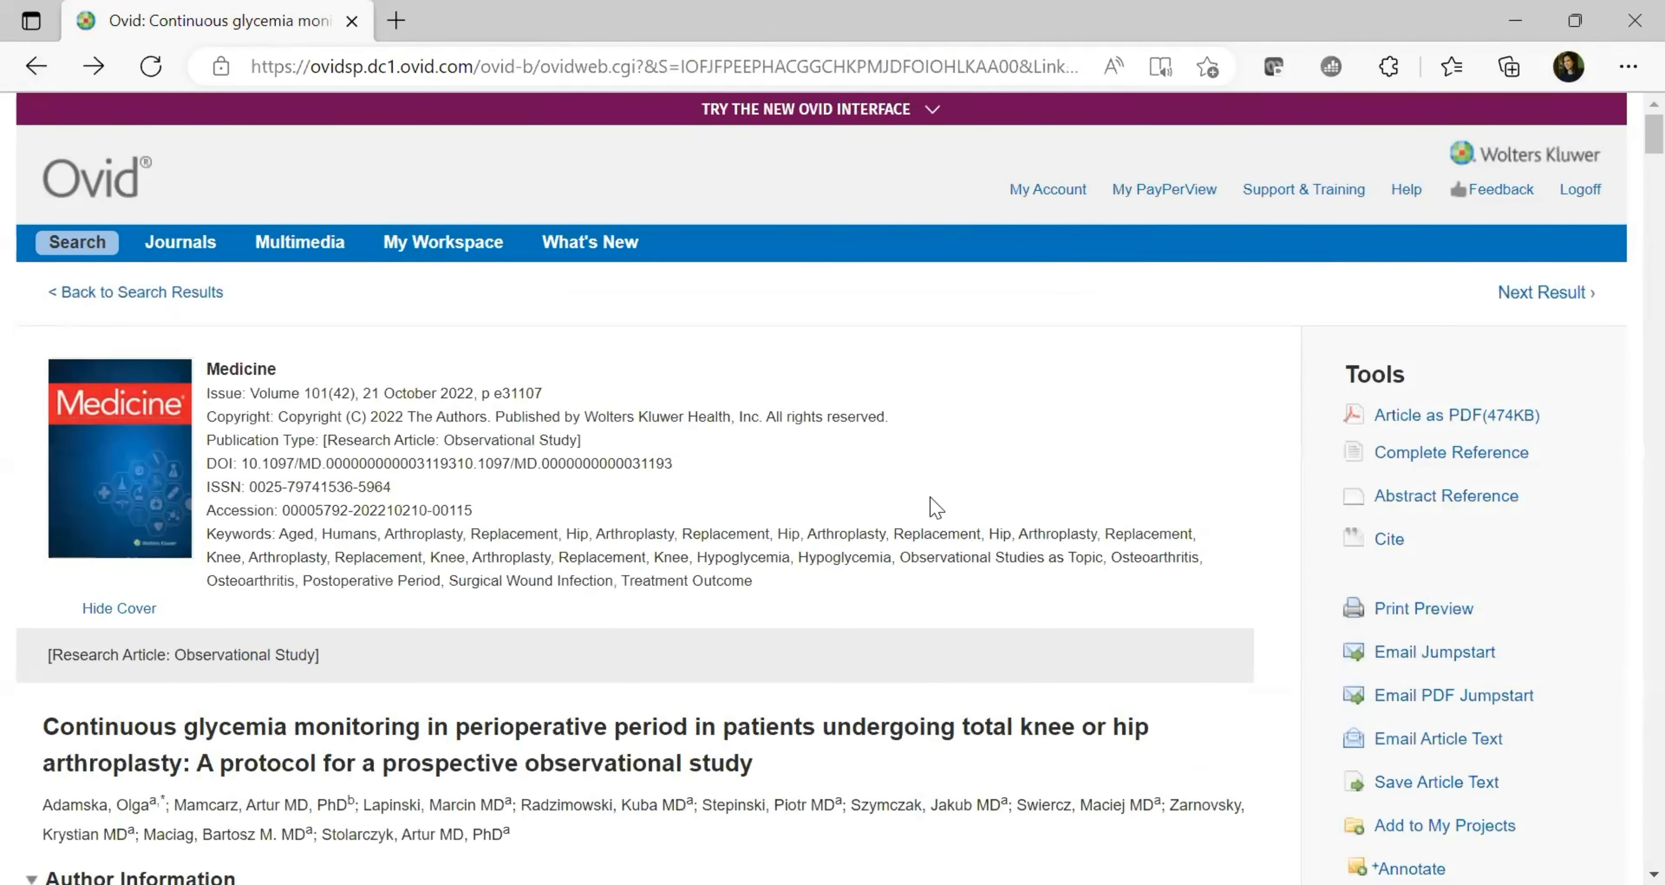
scroll(1630, 148, down, 5)
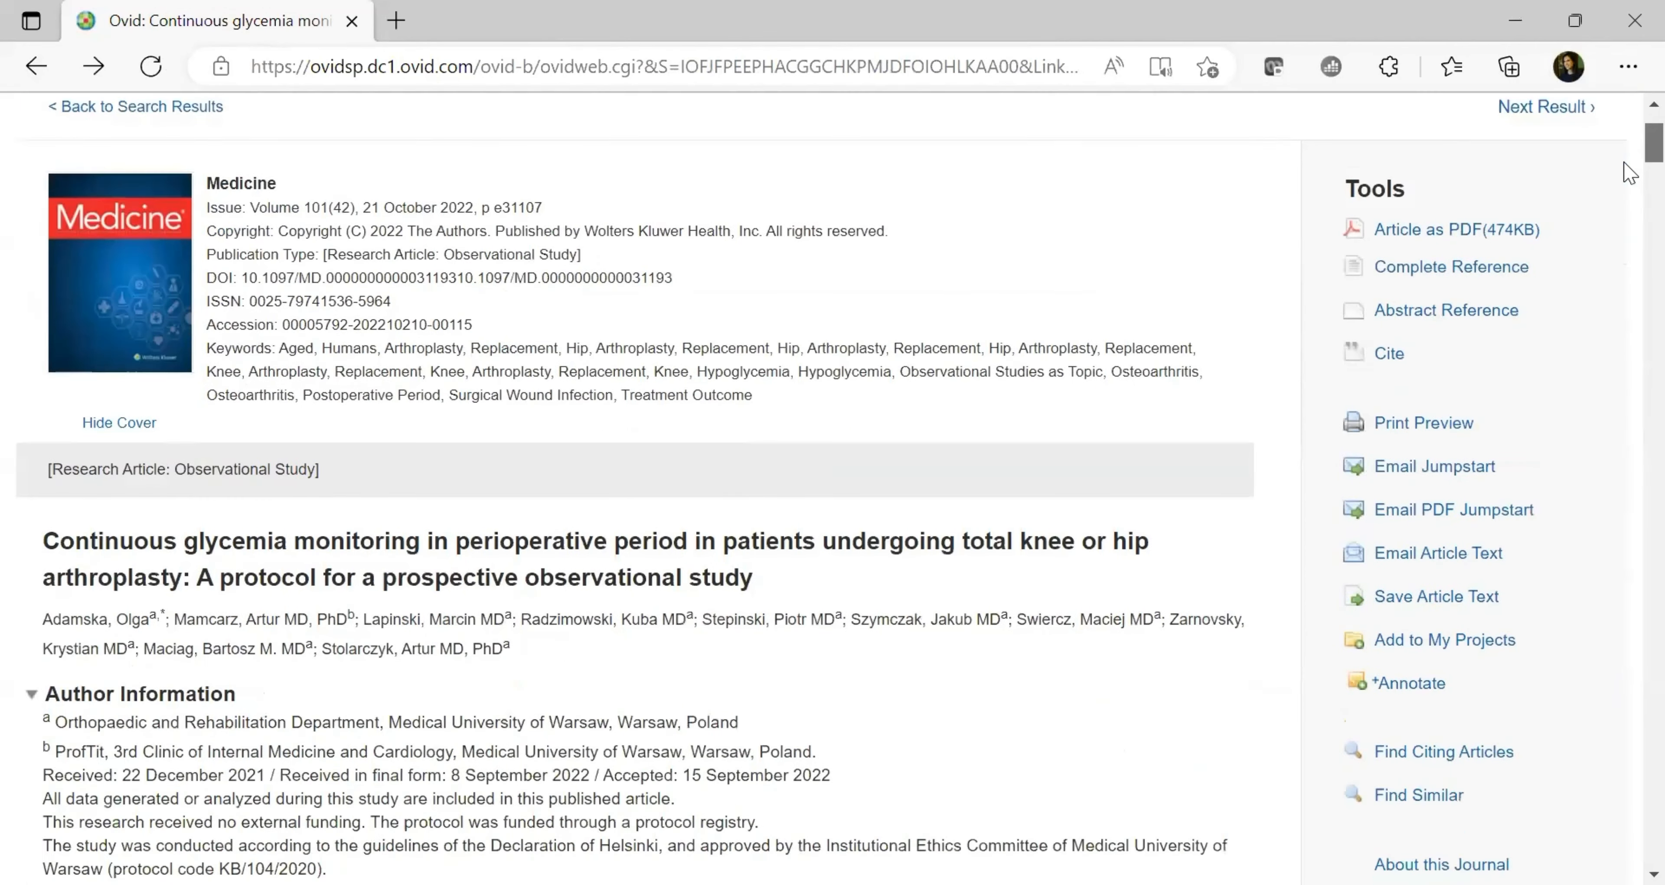
scroll(1630, 162, up, 6)
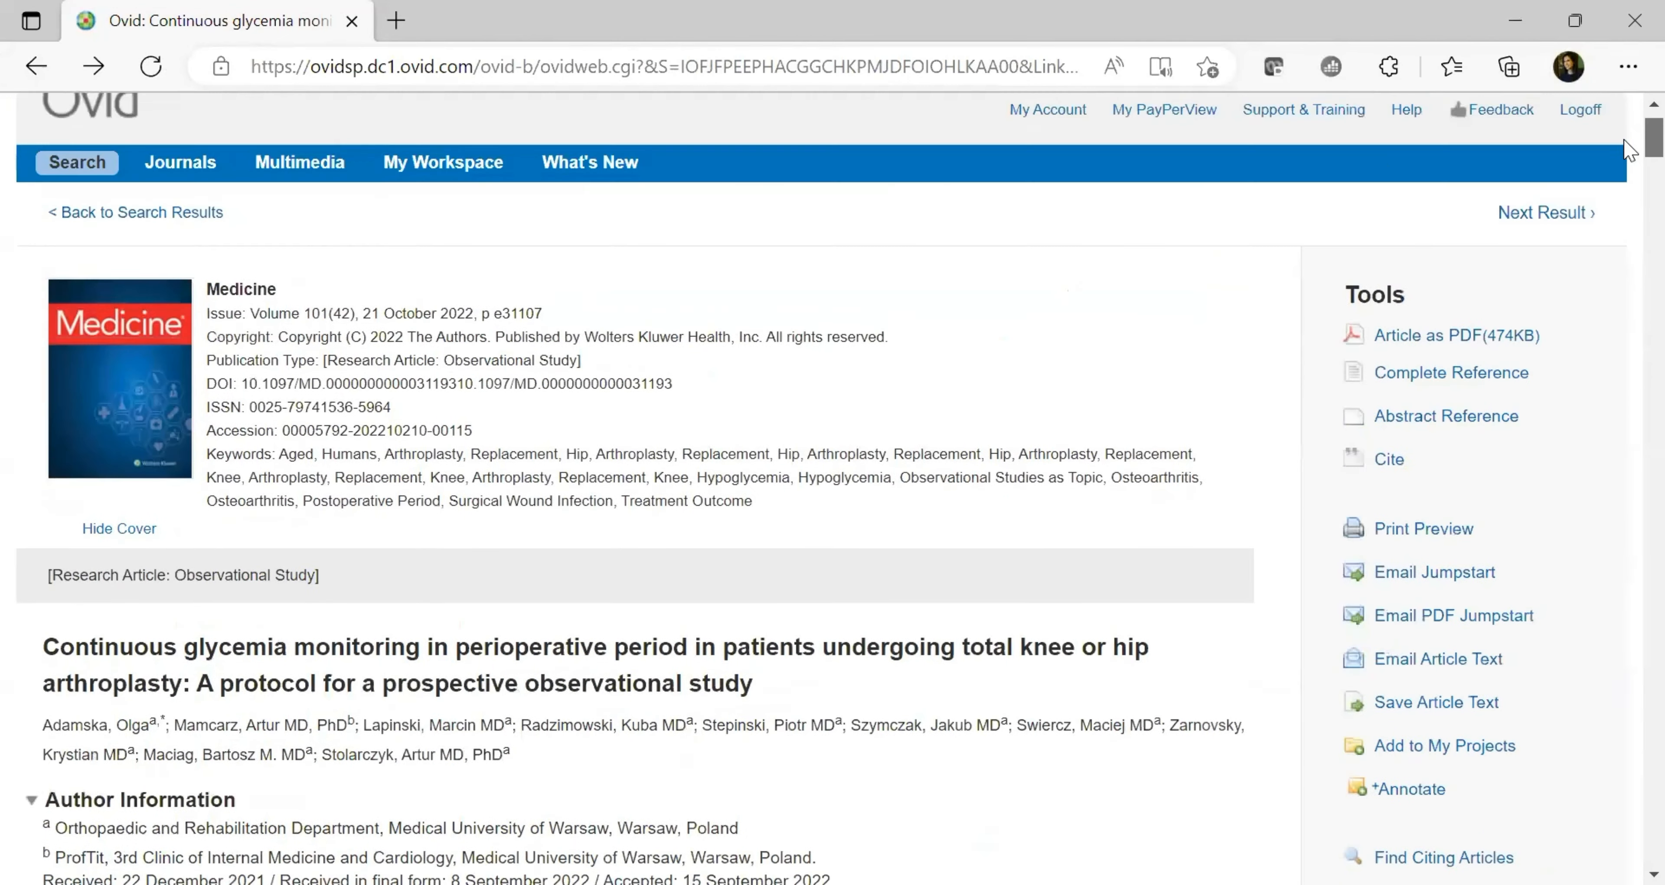
click(174, 295)
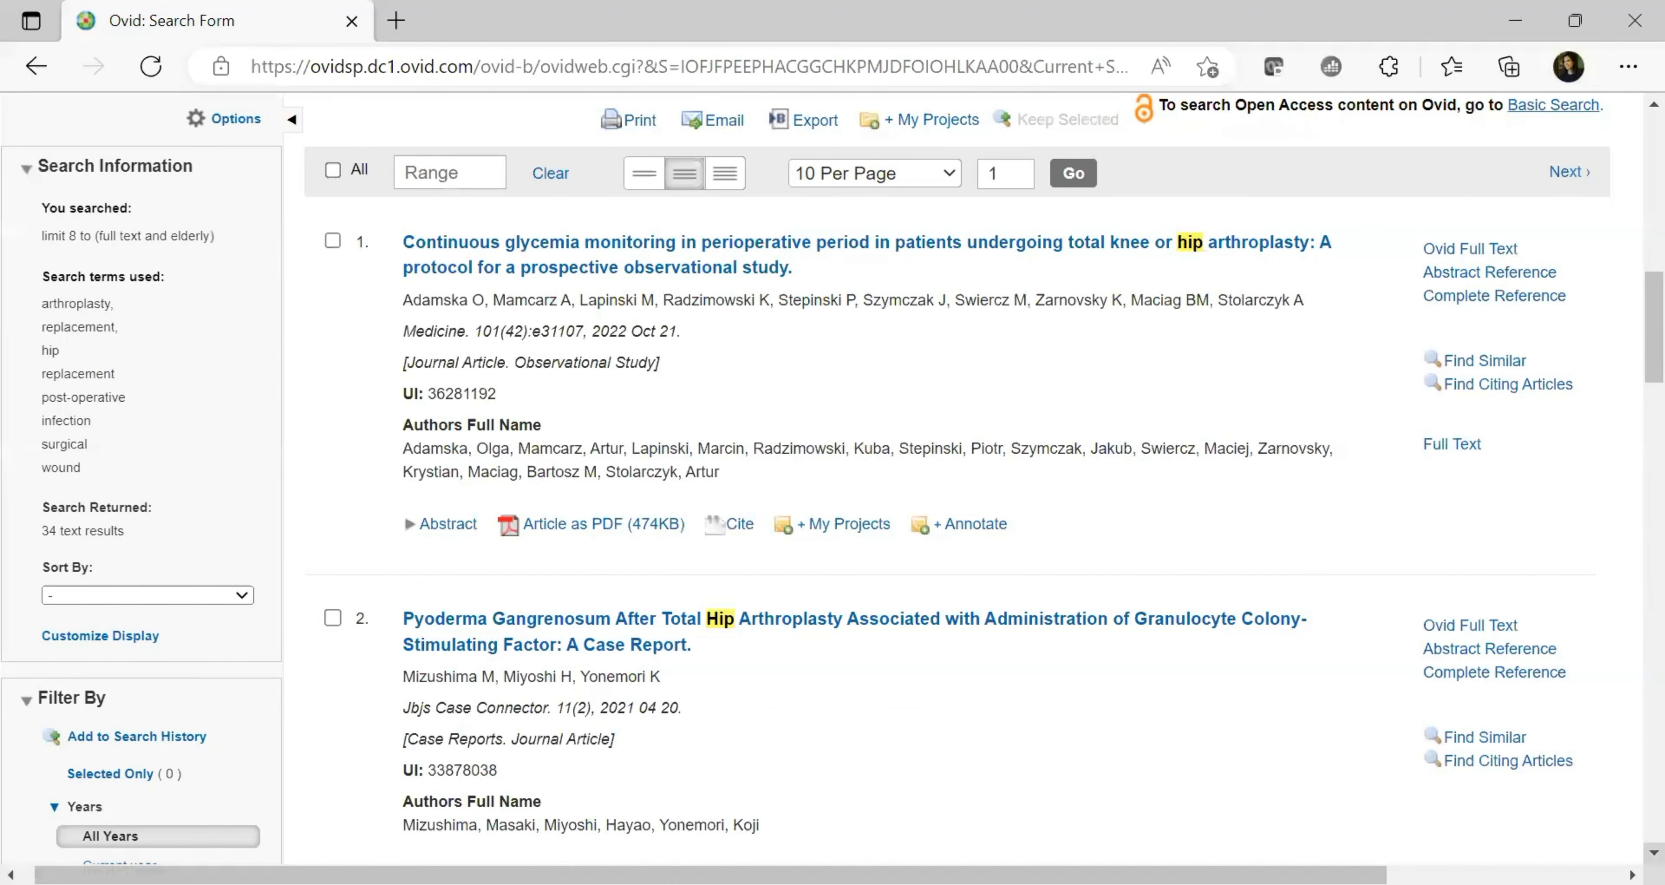
scroll(1653, 852, down, 1)
Open the second result, the Pyoderma Gangrenosum case report, and scroll through its full text
click(601, 531)
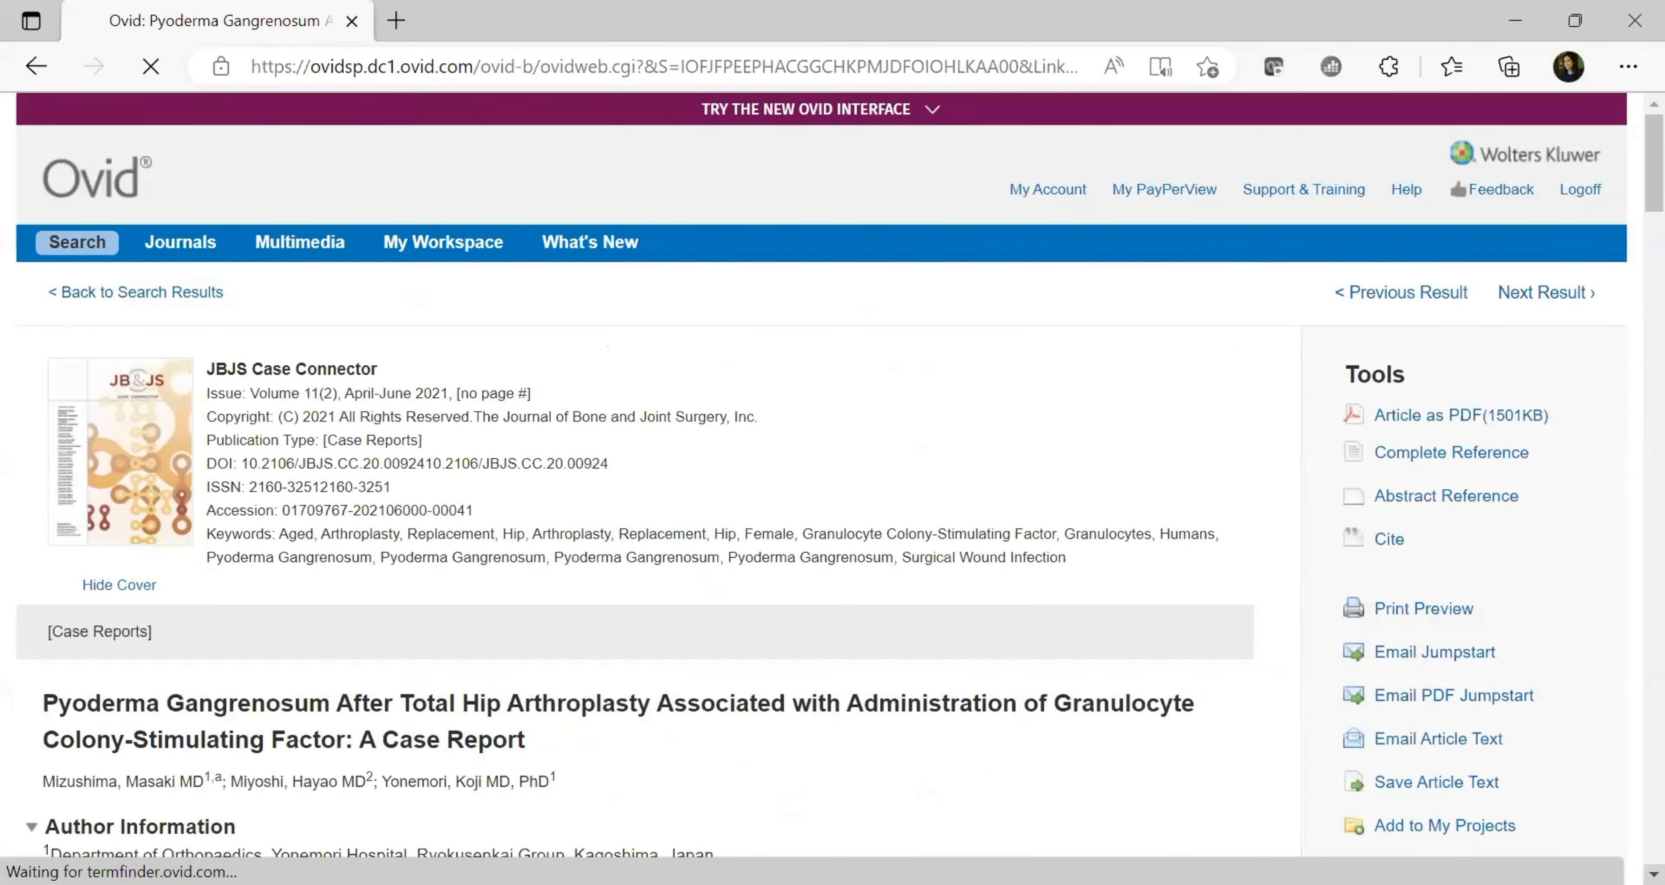
scroll(821, 472, down, 5)
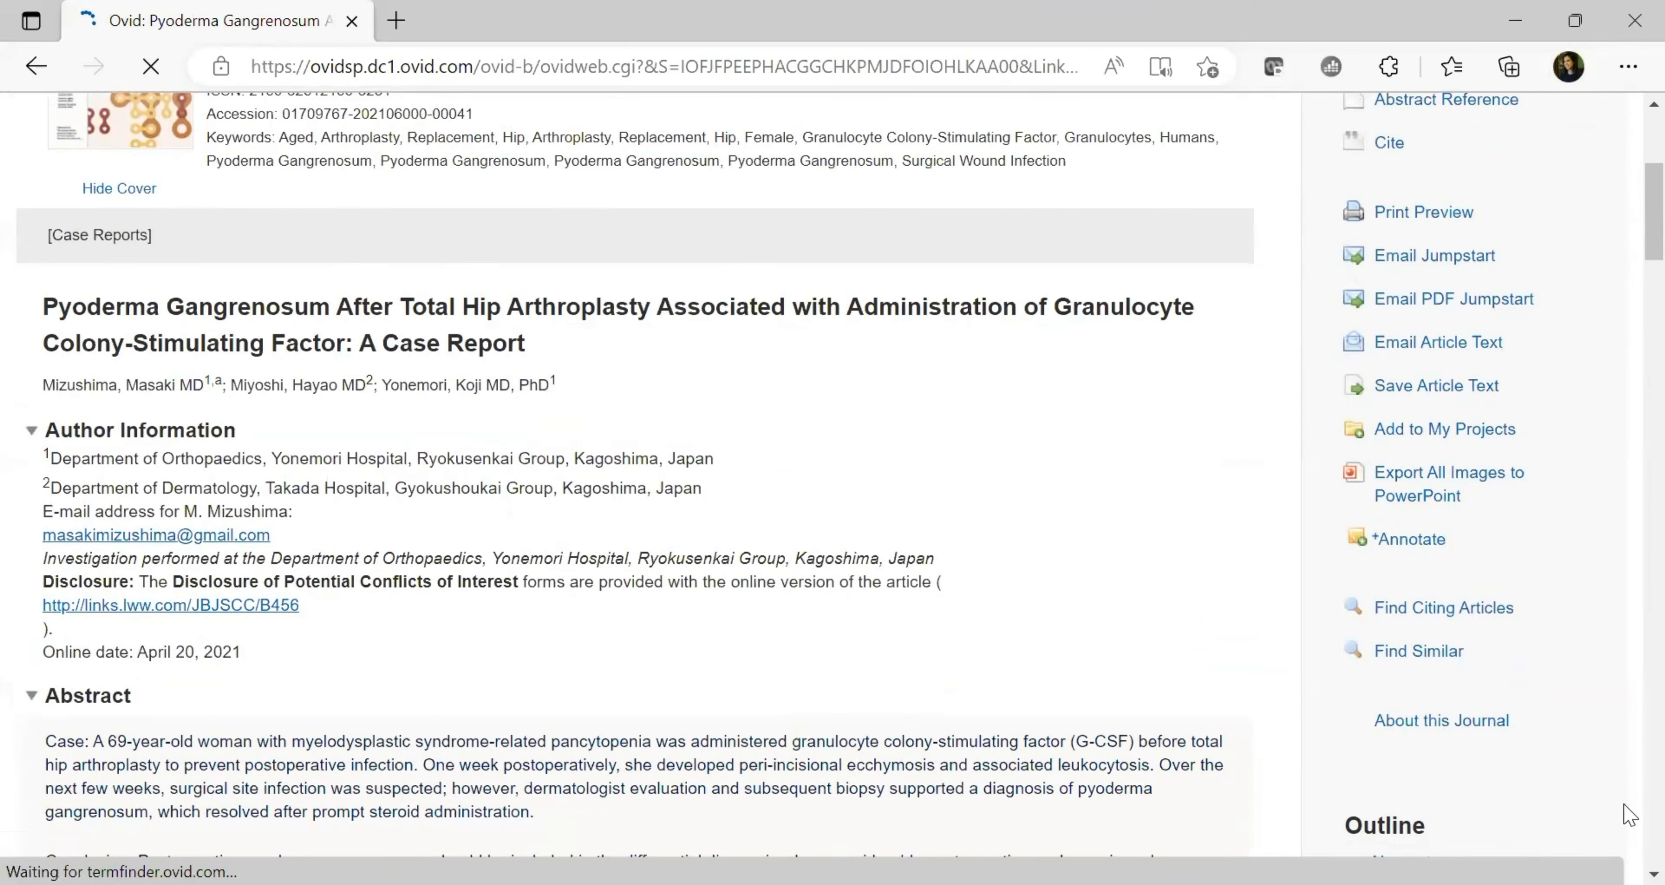
scroll(1626, 809, down, 4)
scroll(1626, 811, down, 10)
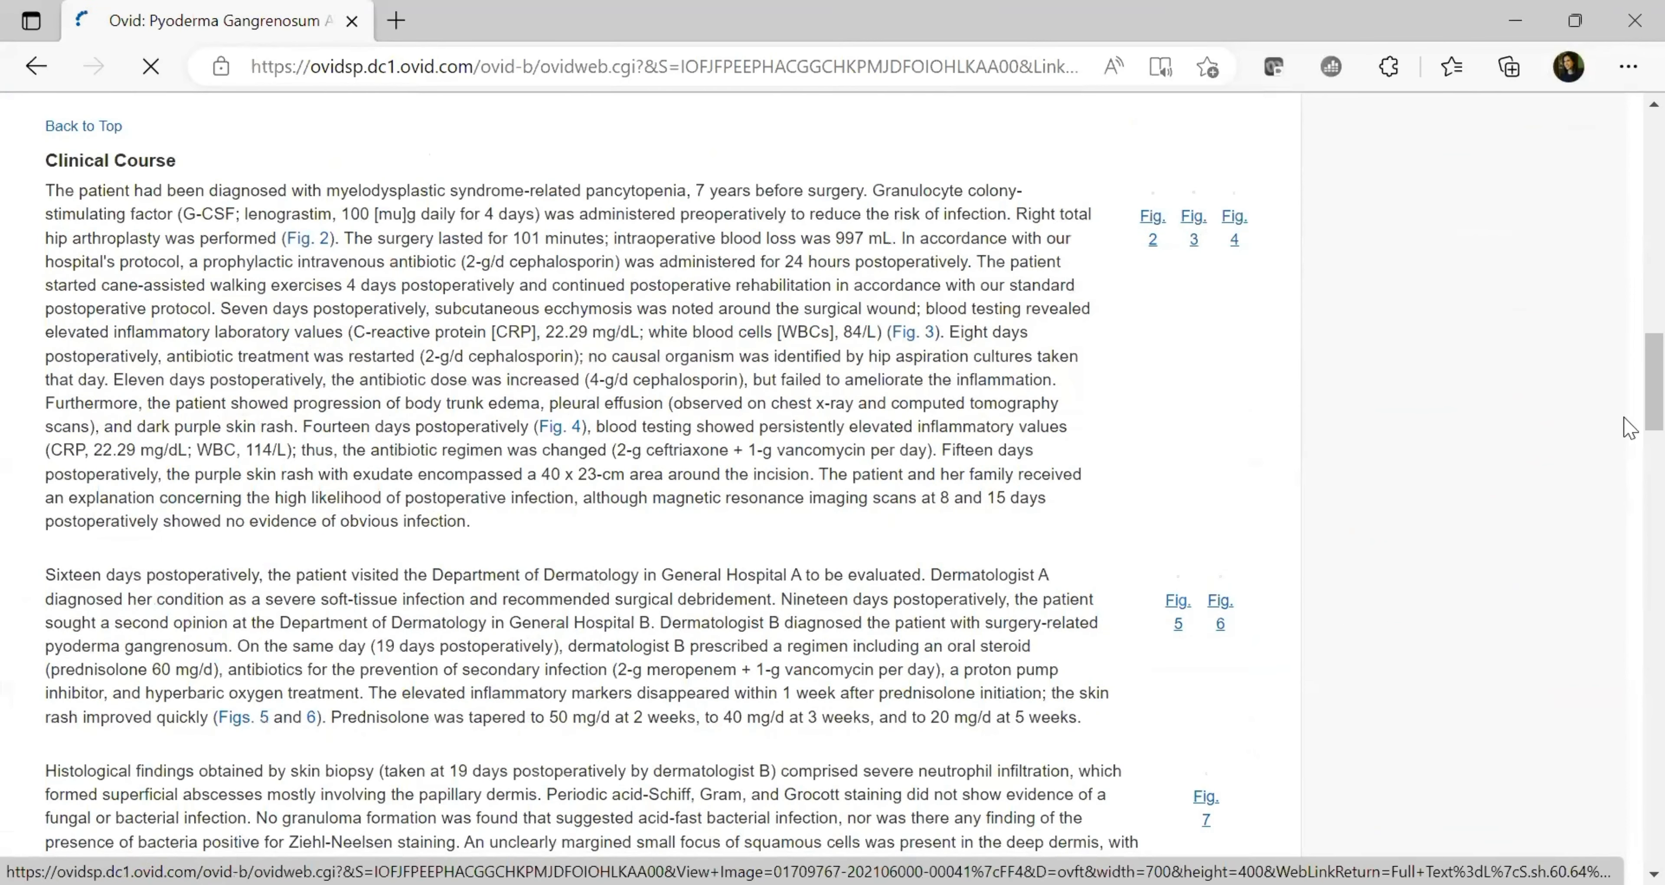
scroll(1629, 428, down, 15)
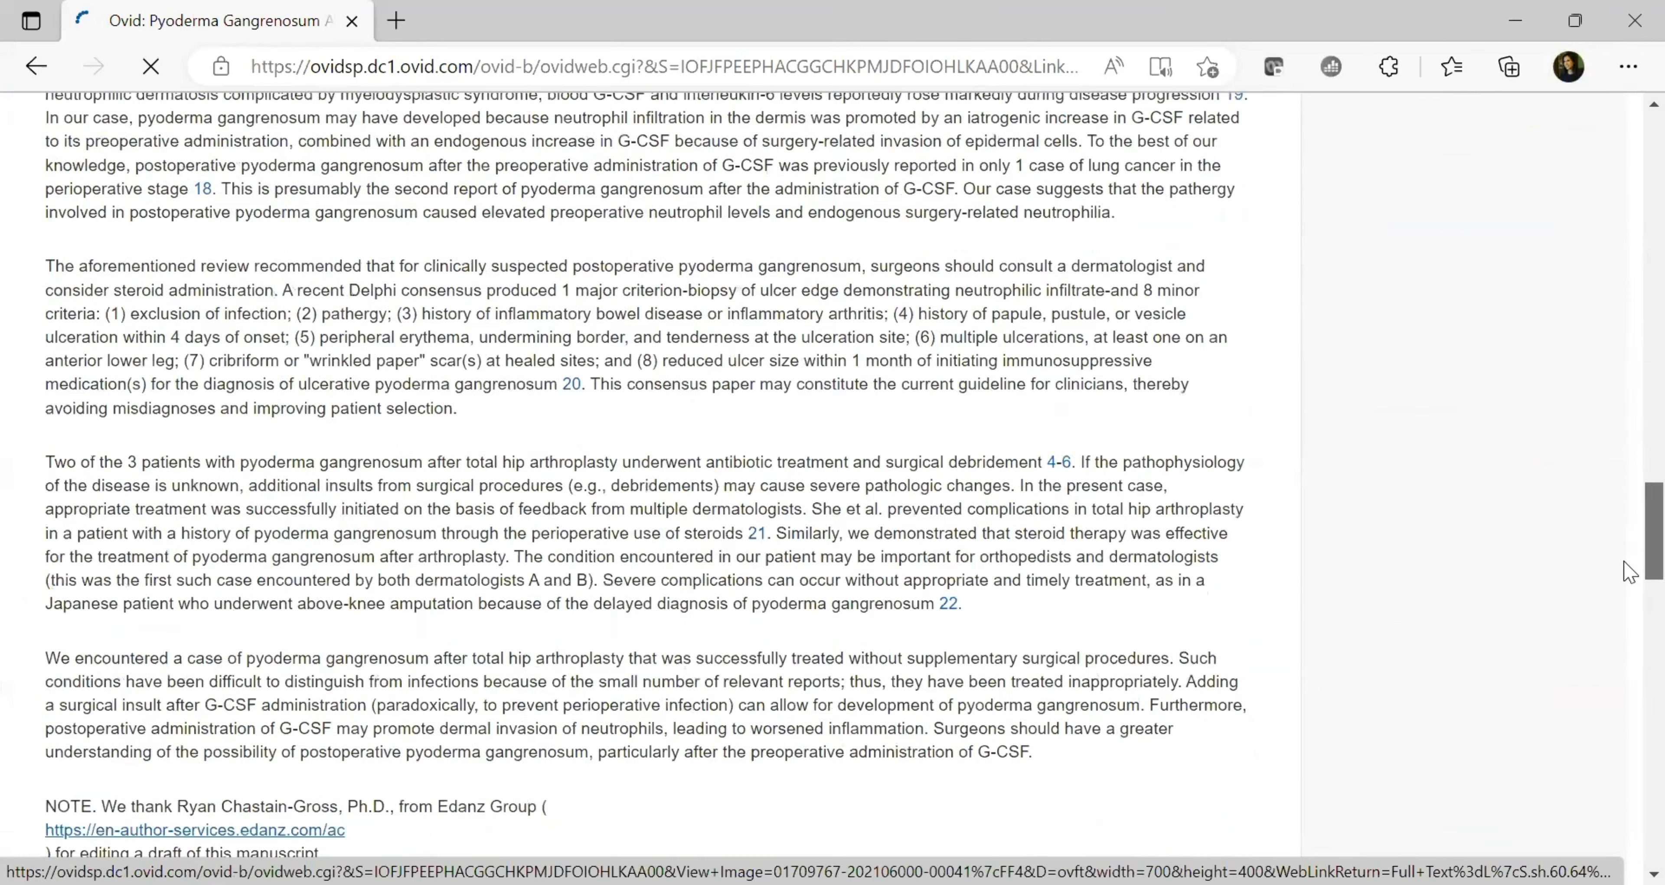
scroll(1628, 569, down, 8)
scroll(1563, 438, up, 20)
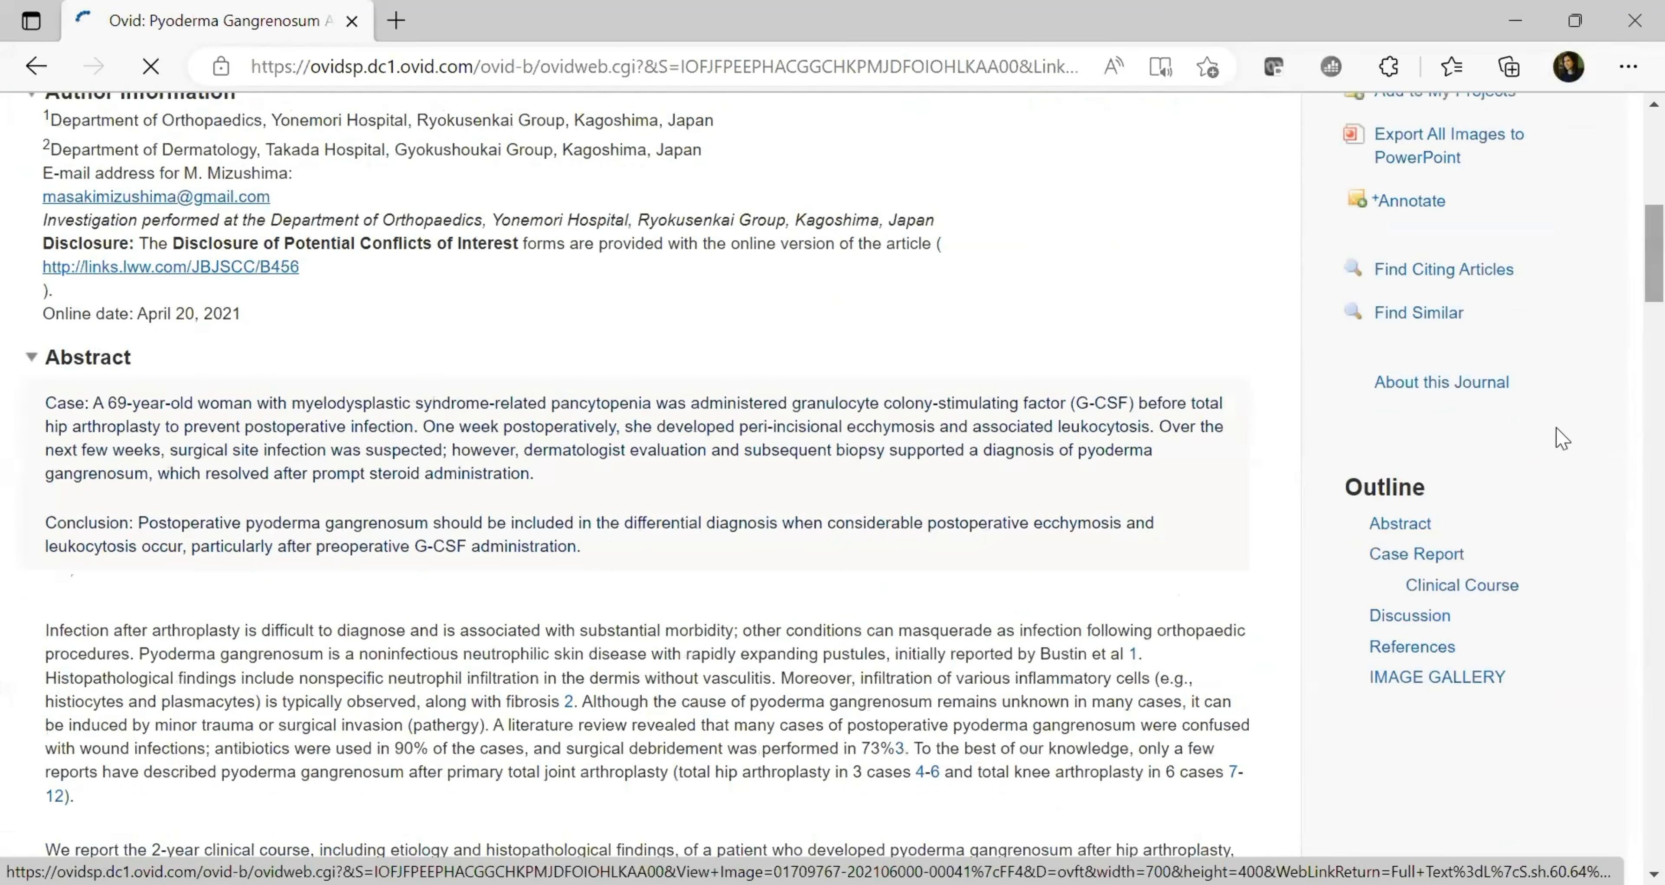
Export all images from the article's Image Gallery to a PowerPoint file
click(1440, 681)
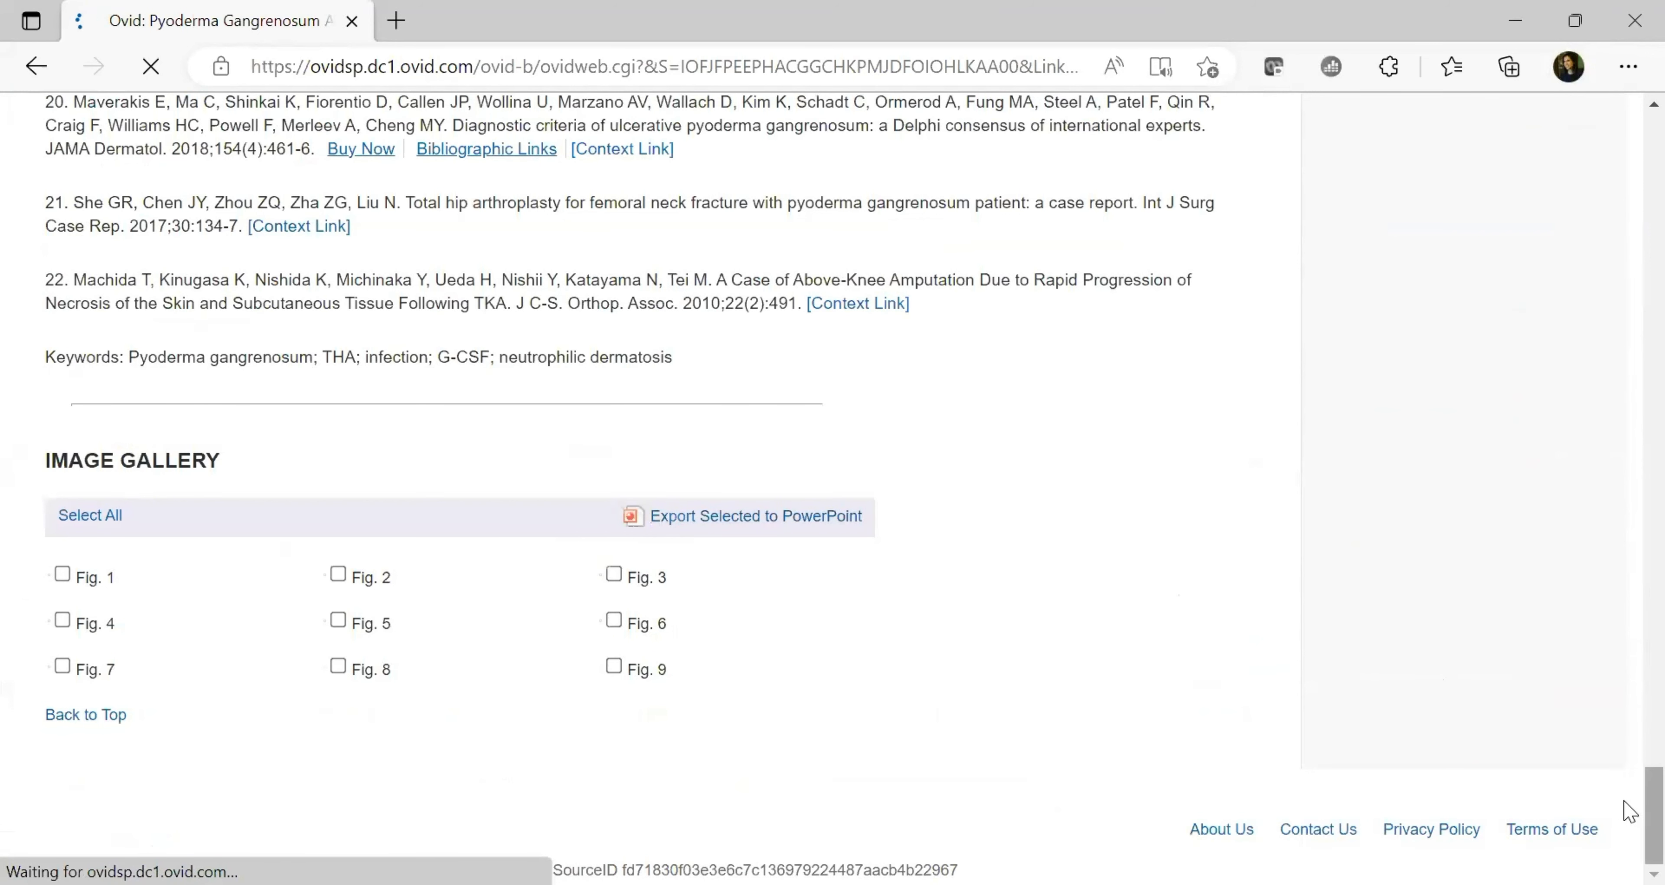
scroll(1629, 817, up, 15)
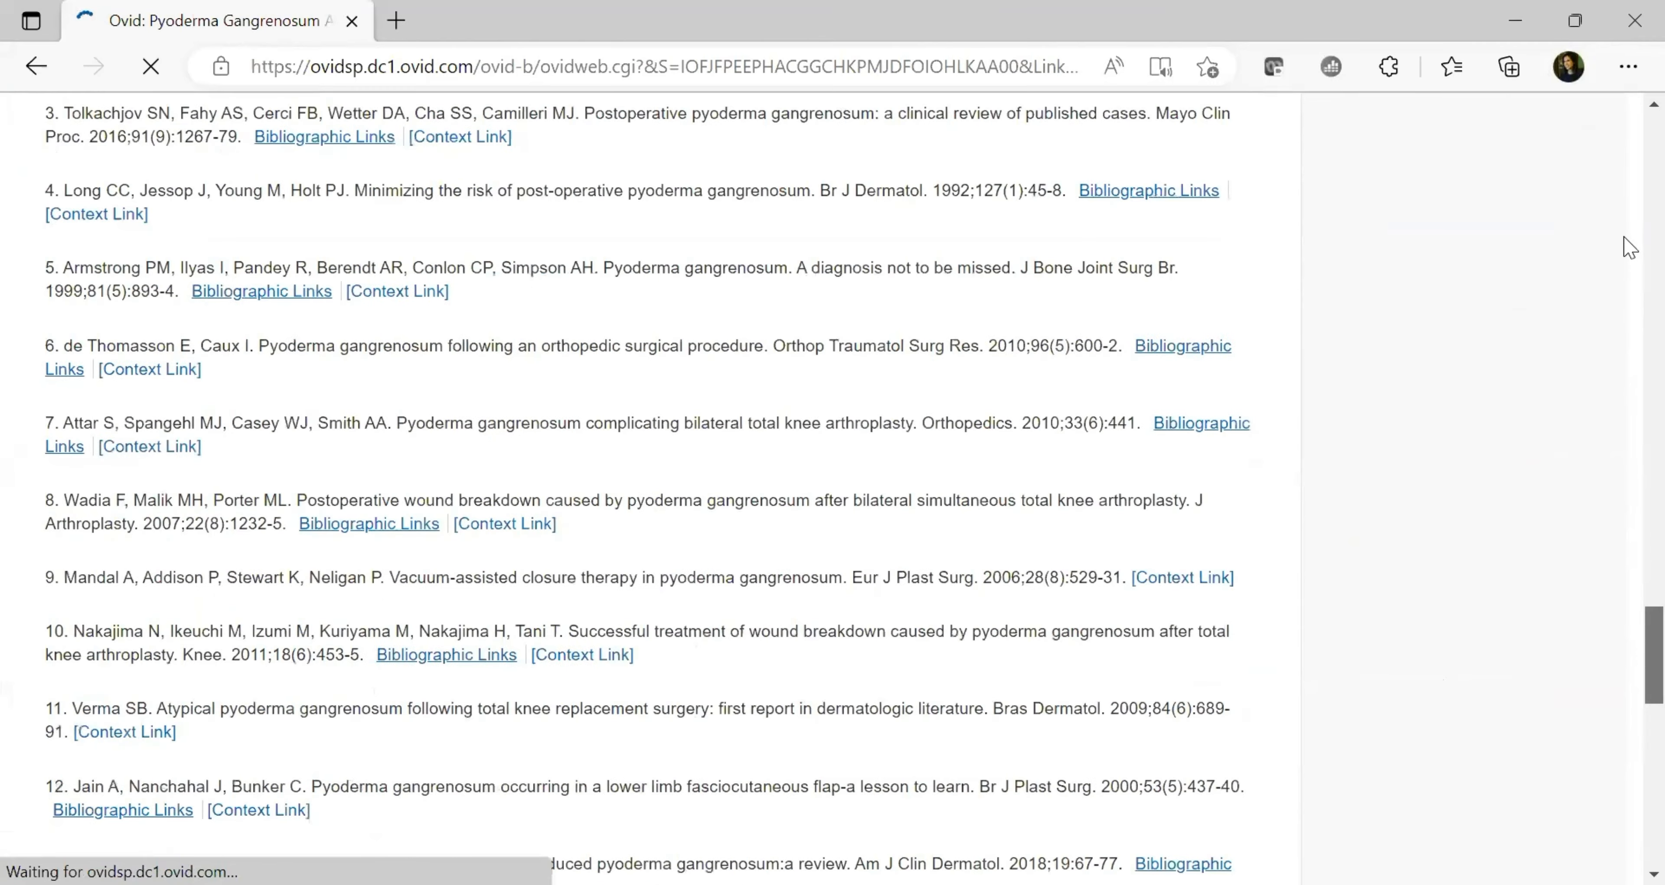
scroll(1630, 218, up, 15)
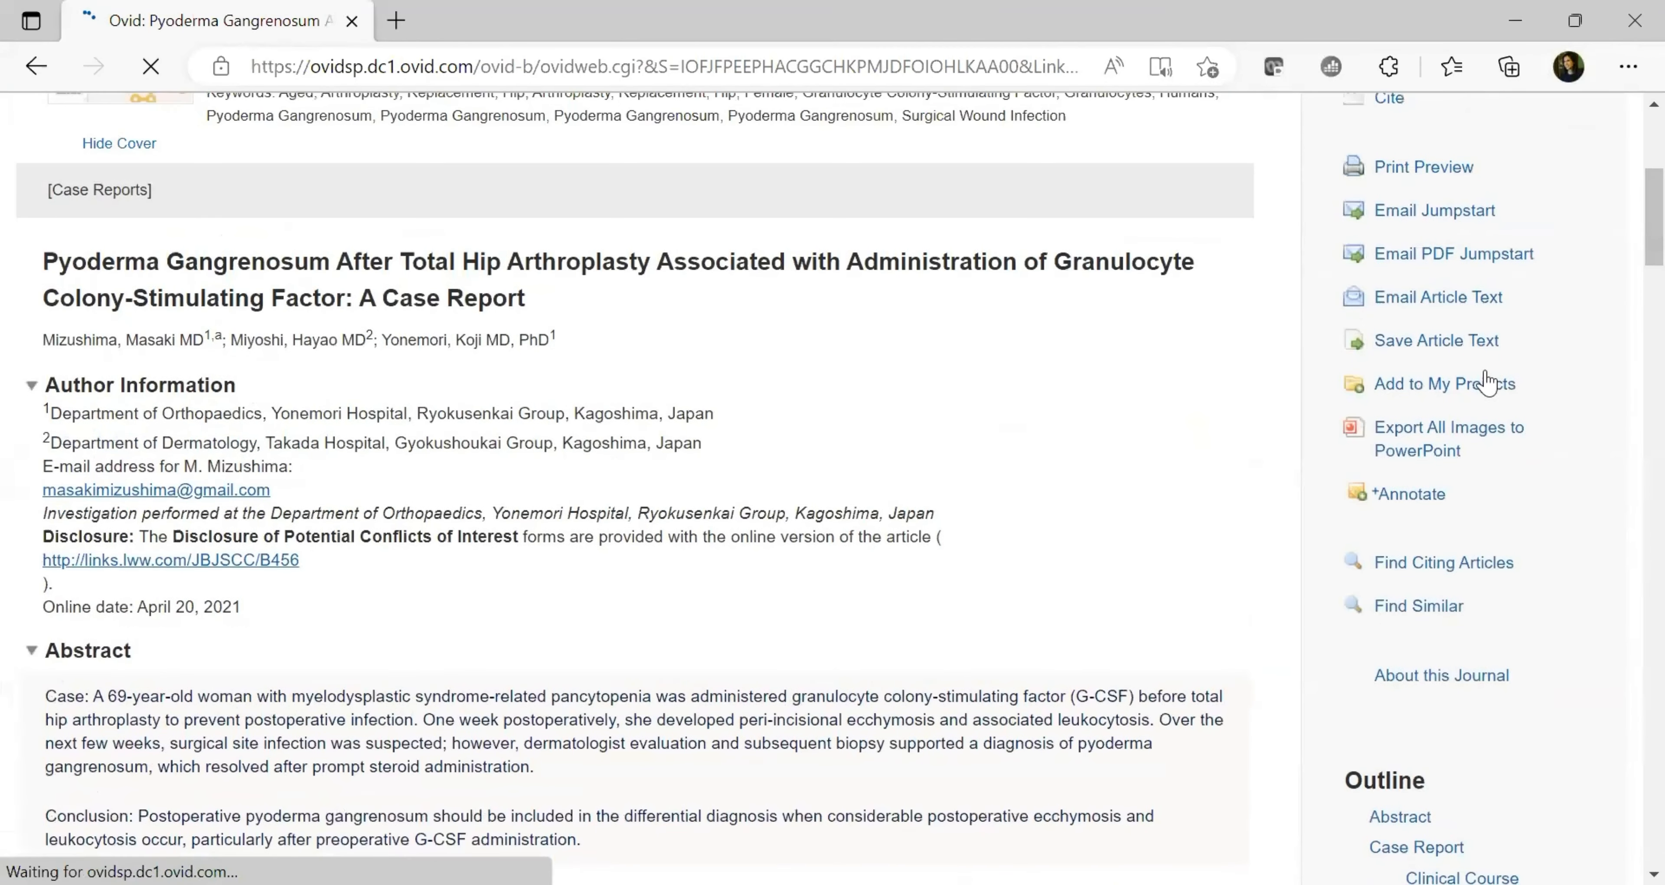
click(1425, 450)
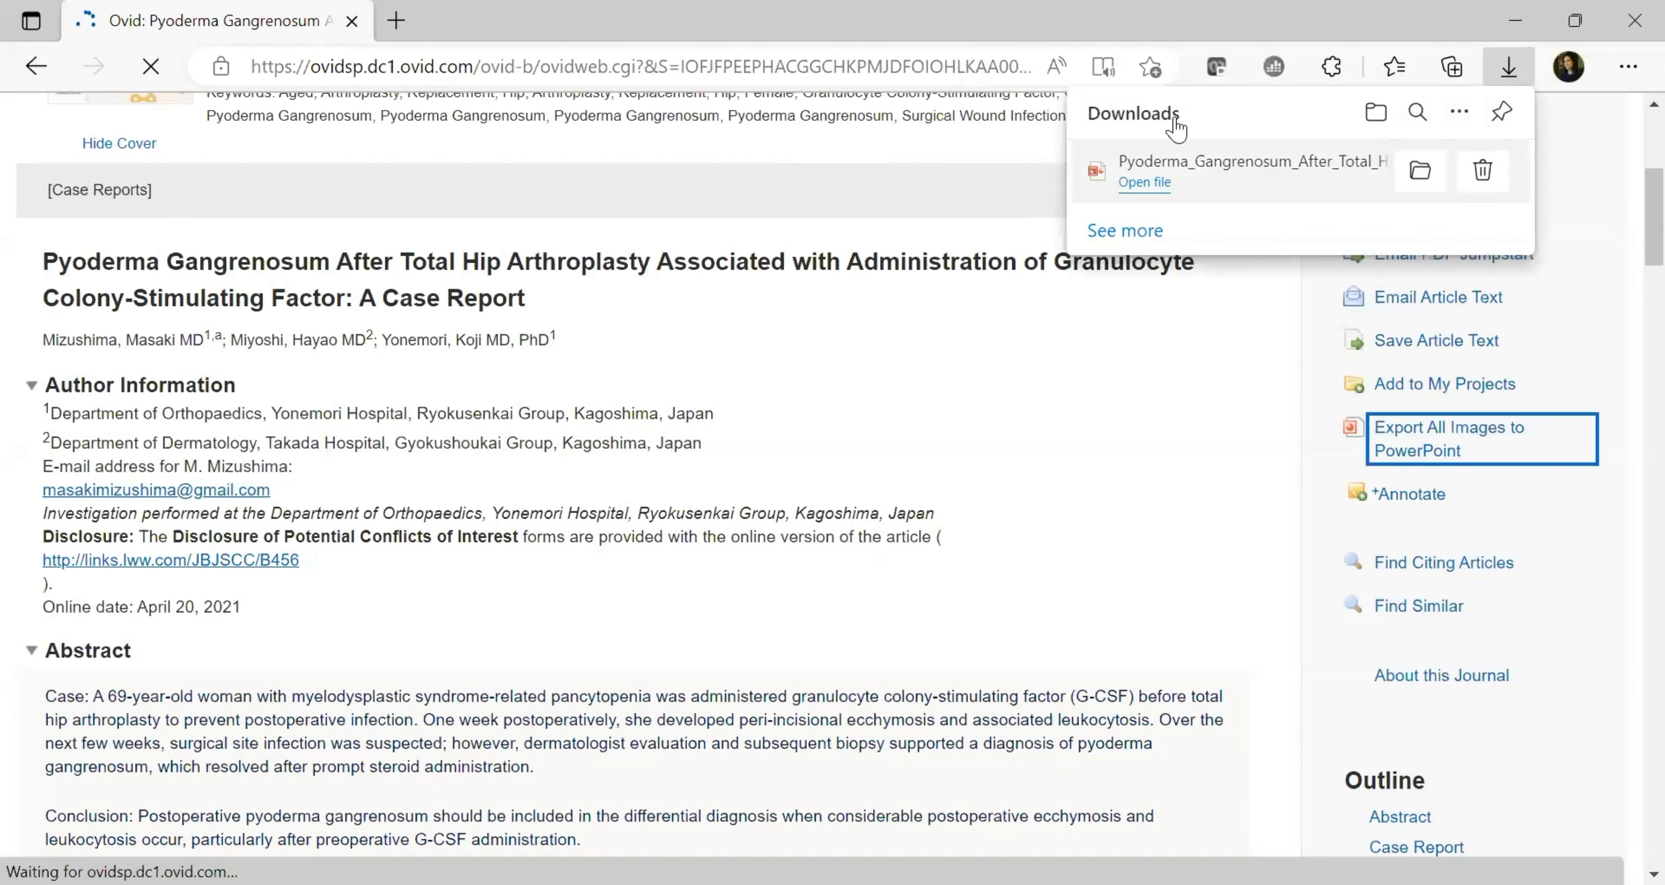
Open the downloaded Pyoderma Gangrenosum PDF, then dismiss the downloads list and scroll to the article top
click(1148, 189)
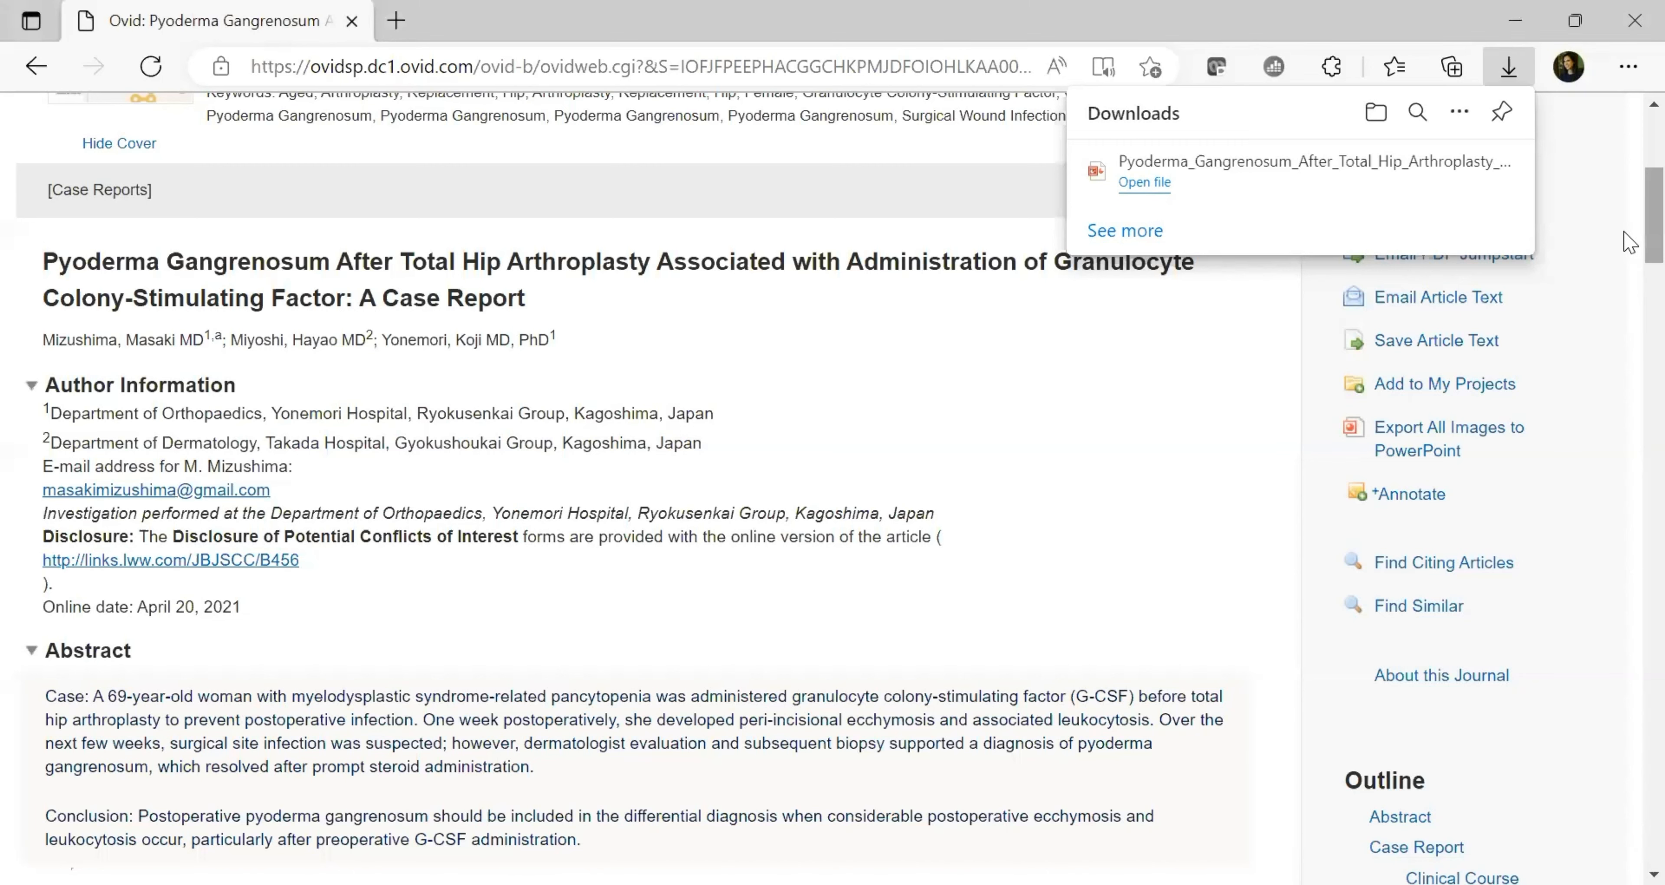
click(1628, 214)
scroll(1625, 174, up, 6)
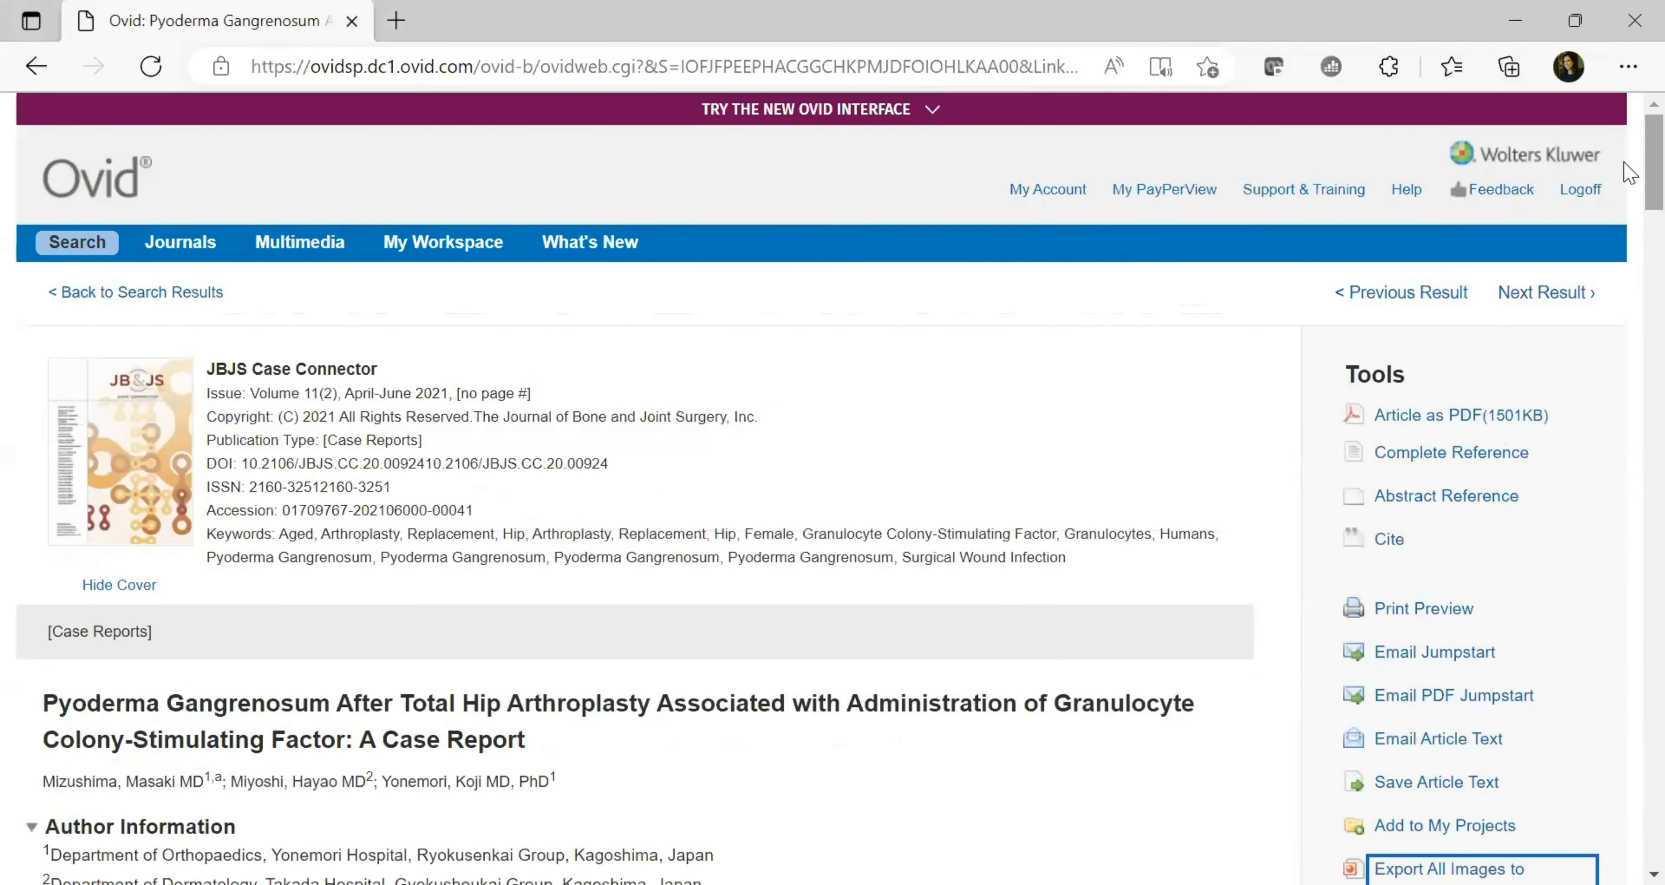
Go to the previous result, then return to the search 9 results list
click(1364, 295)
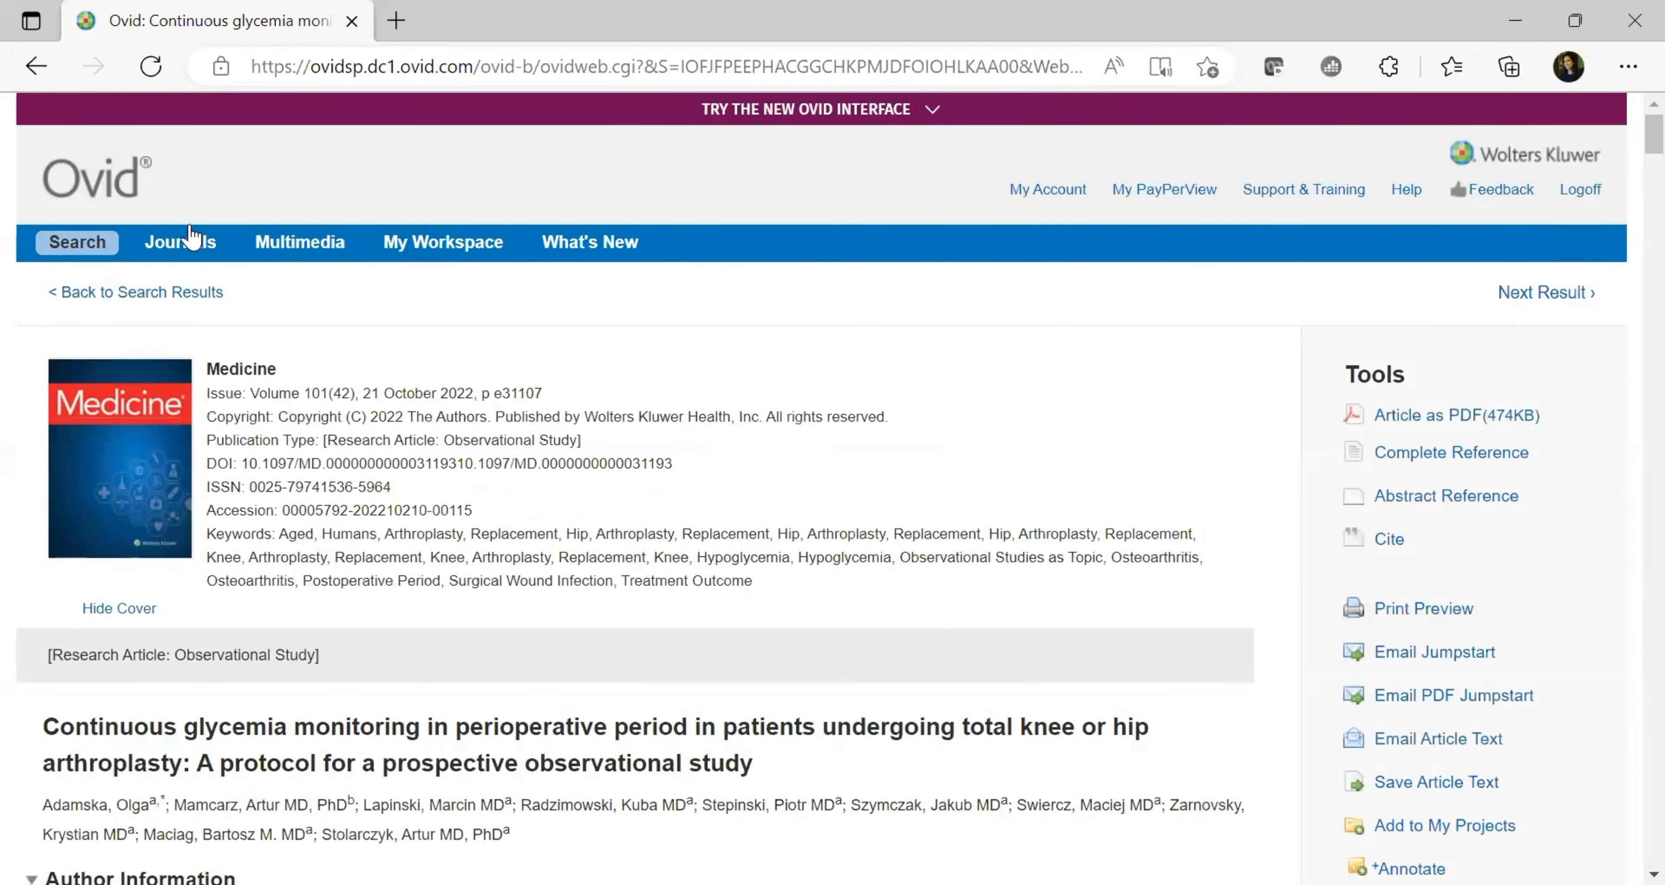
click(146, 301)
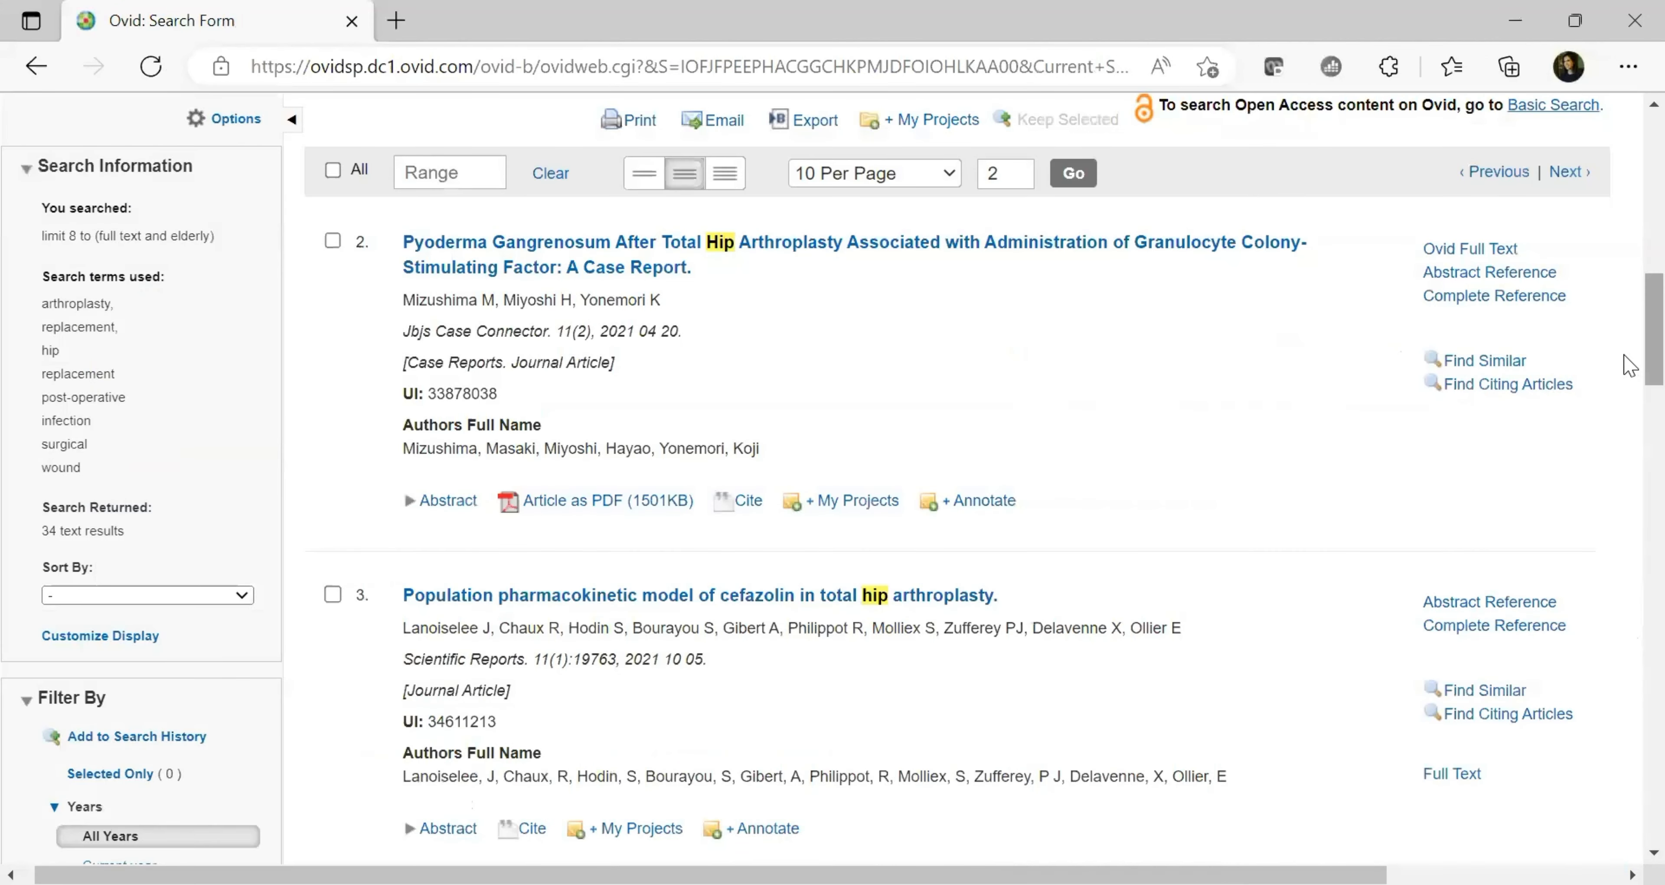
drag(1625, 356, 1624, 324)
scroll(1624, 324, down, 1)
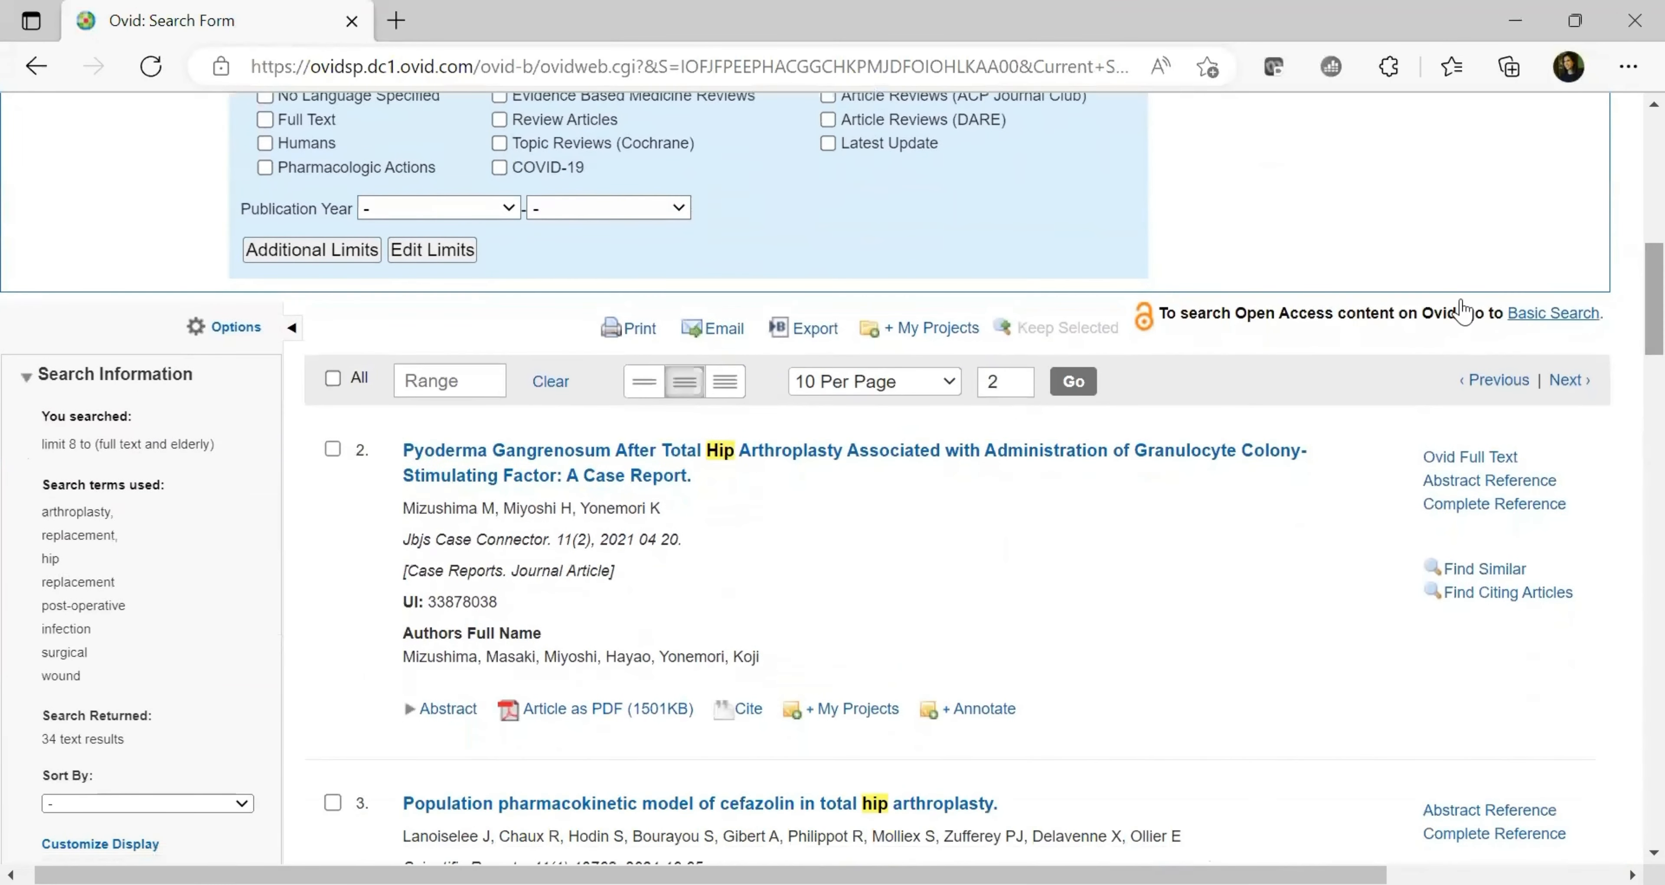
Tick results 2–5: pyoderma gangrenosum, cefazolin, opioid use and Clostridium difficile articles
click(333, 449)
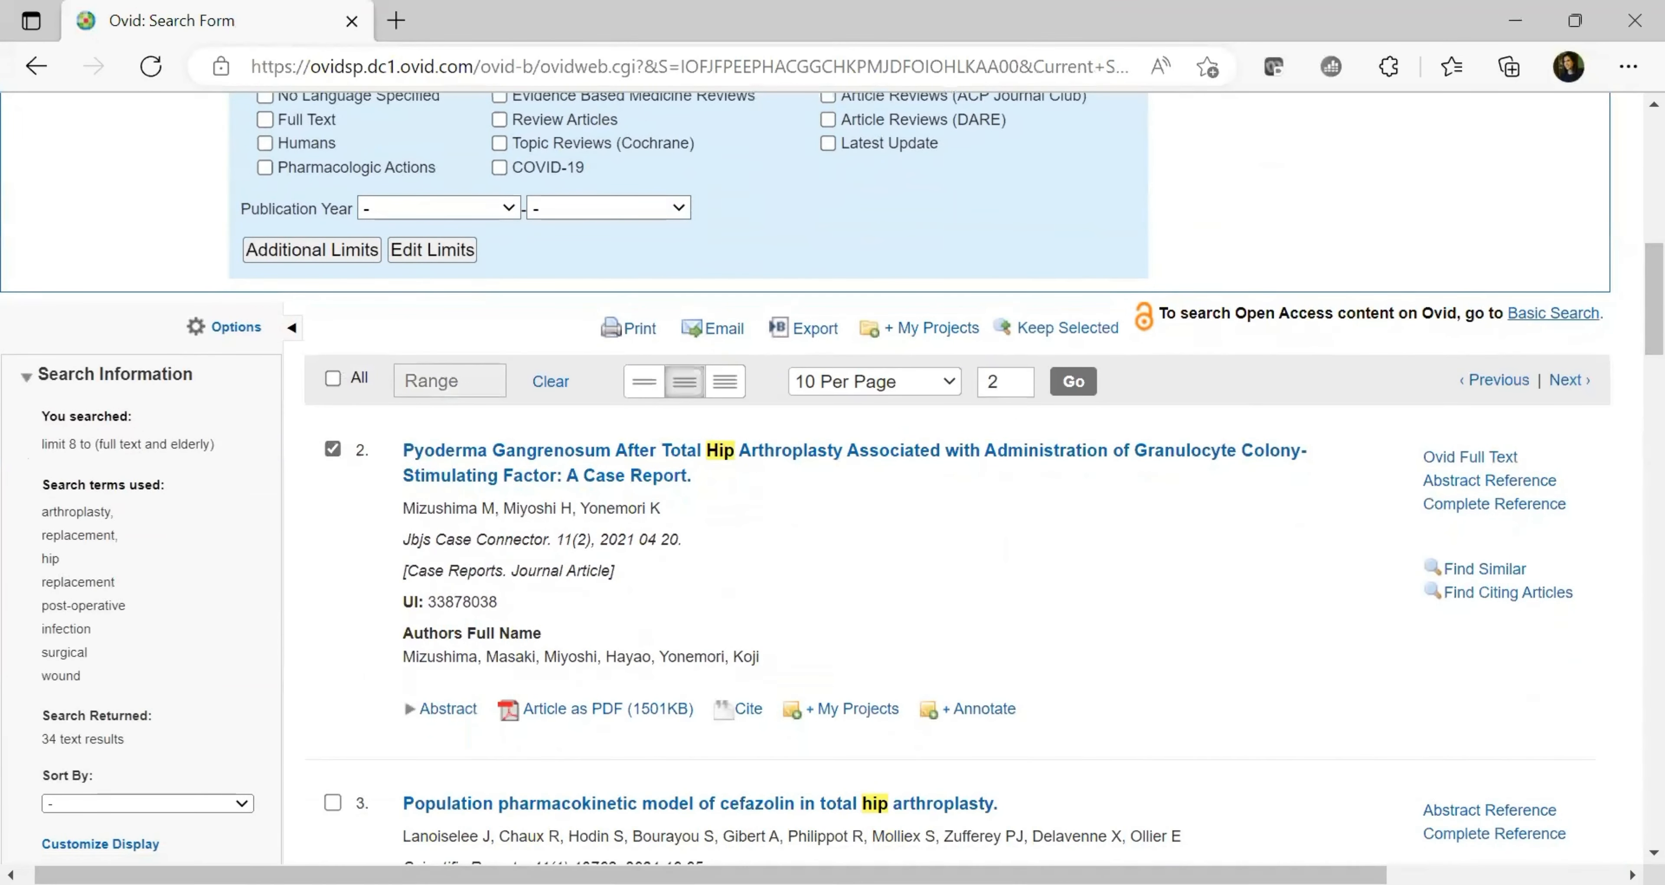
click(333, 802)
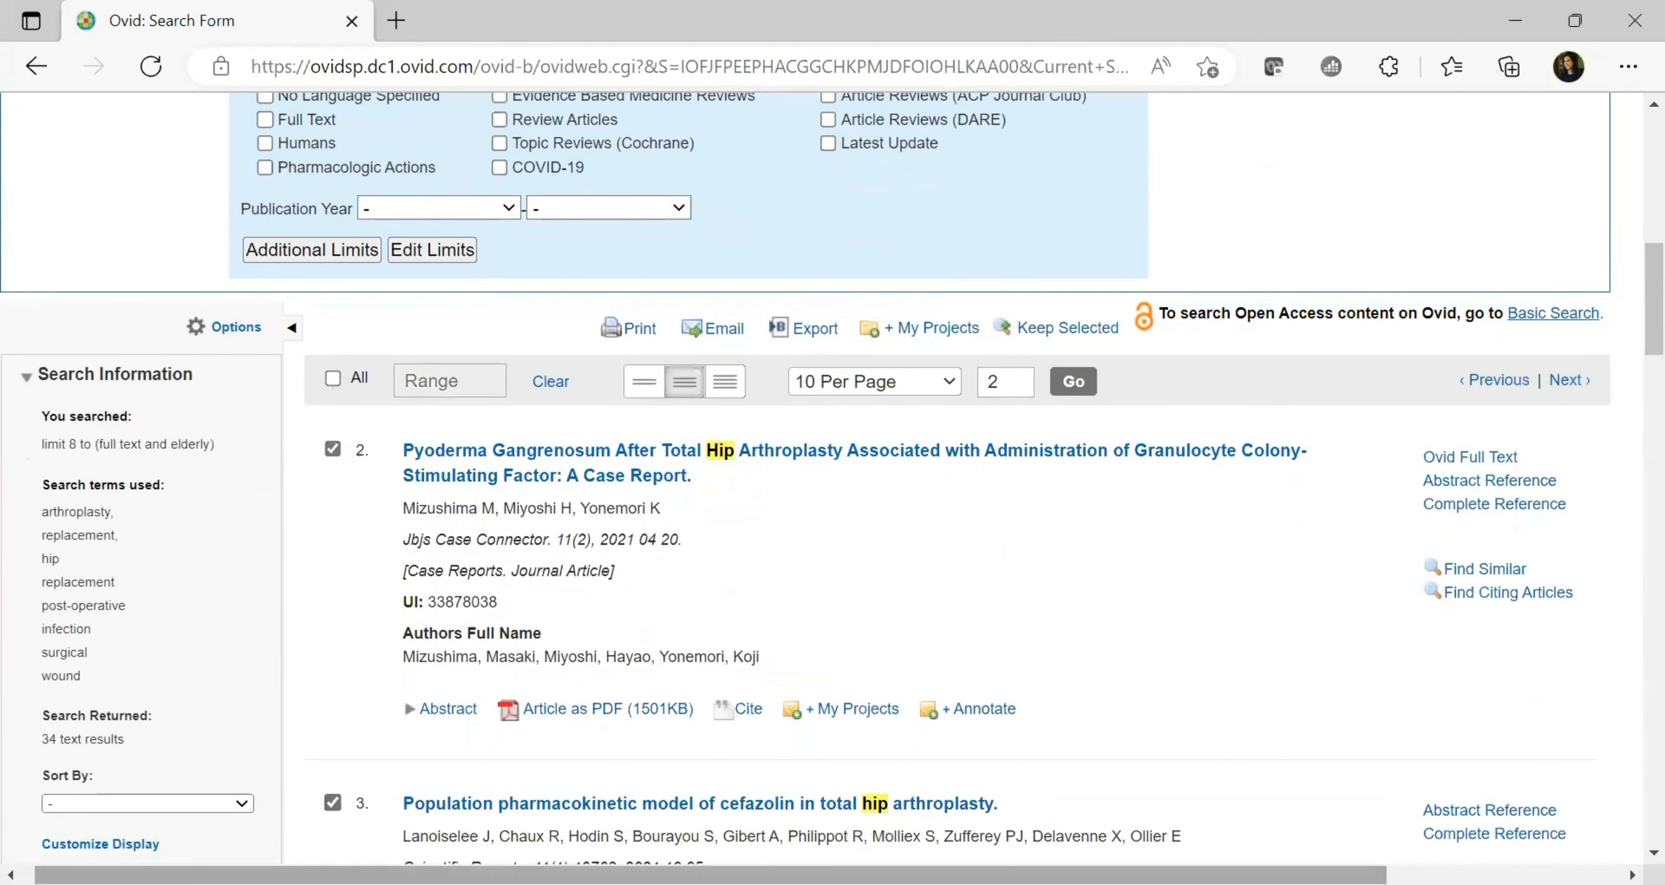
scroll(203, 369, down, 8)
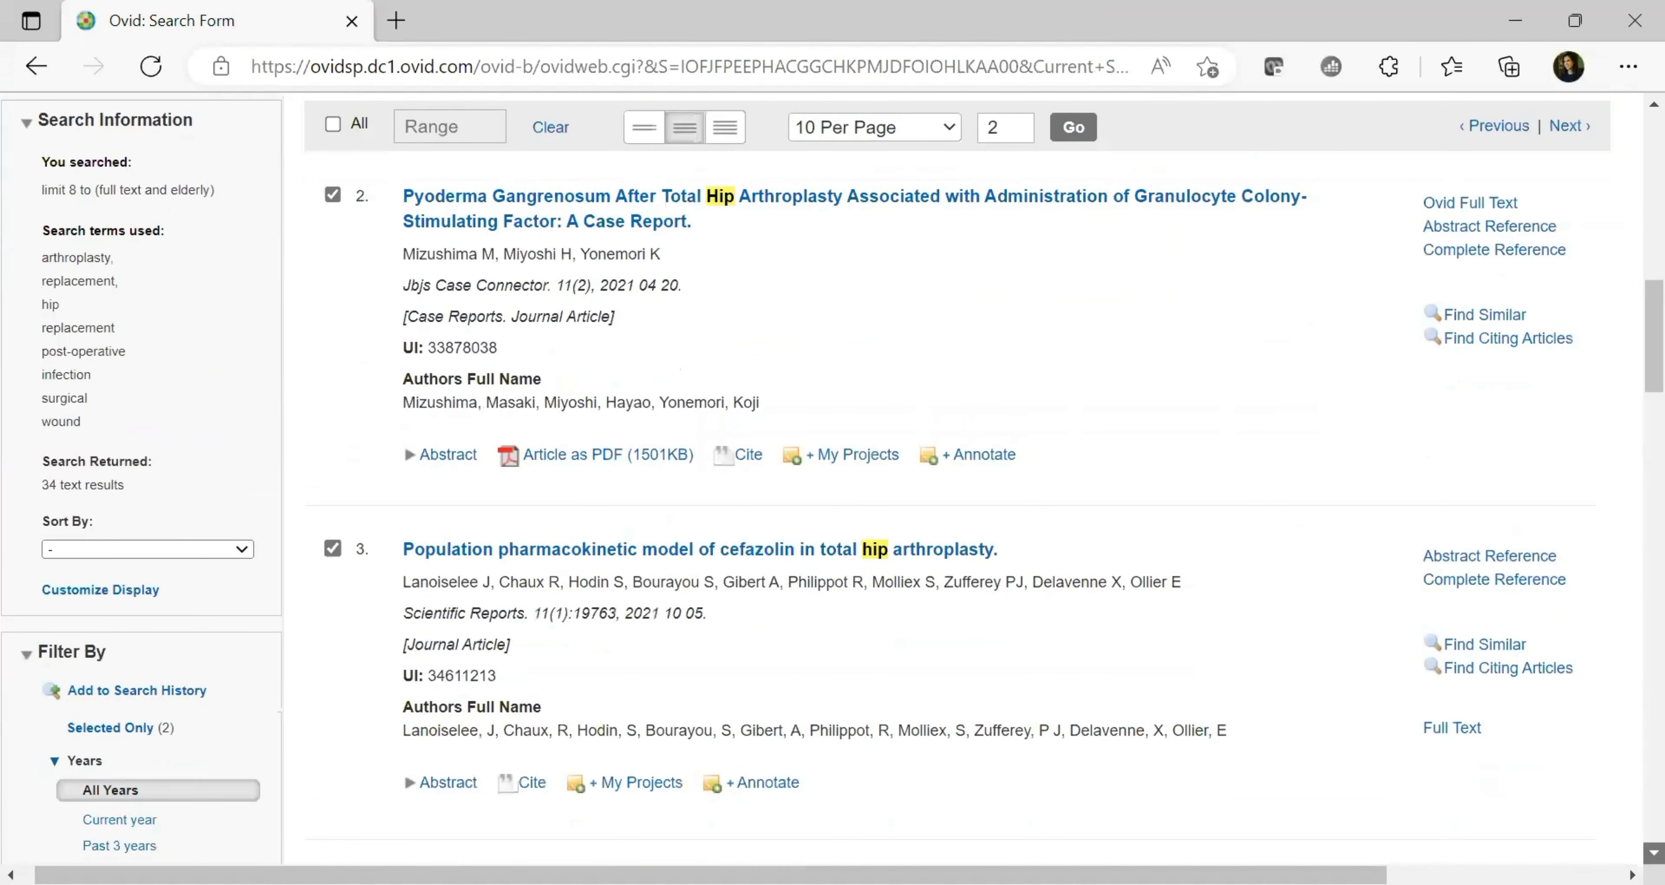
scroll(203, 369, down, 1)
click(333, 462)
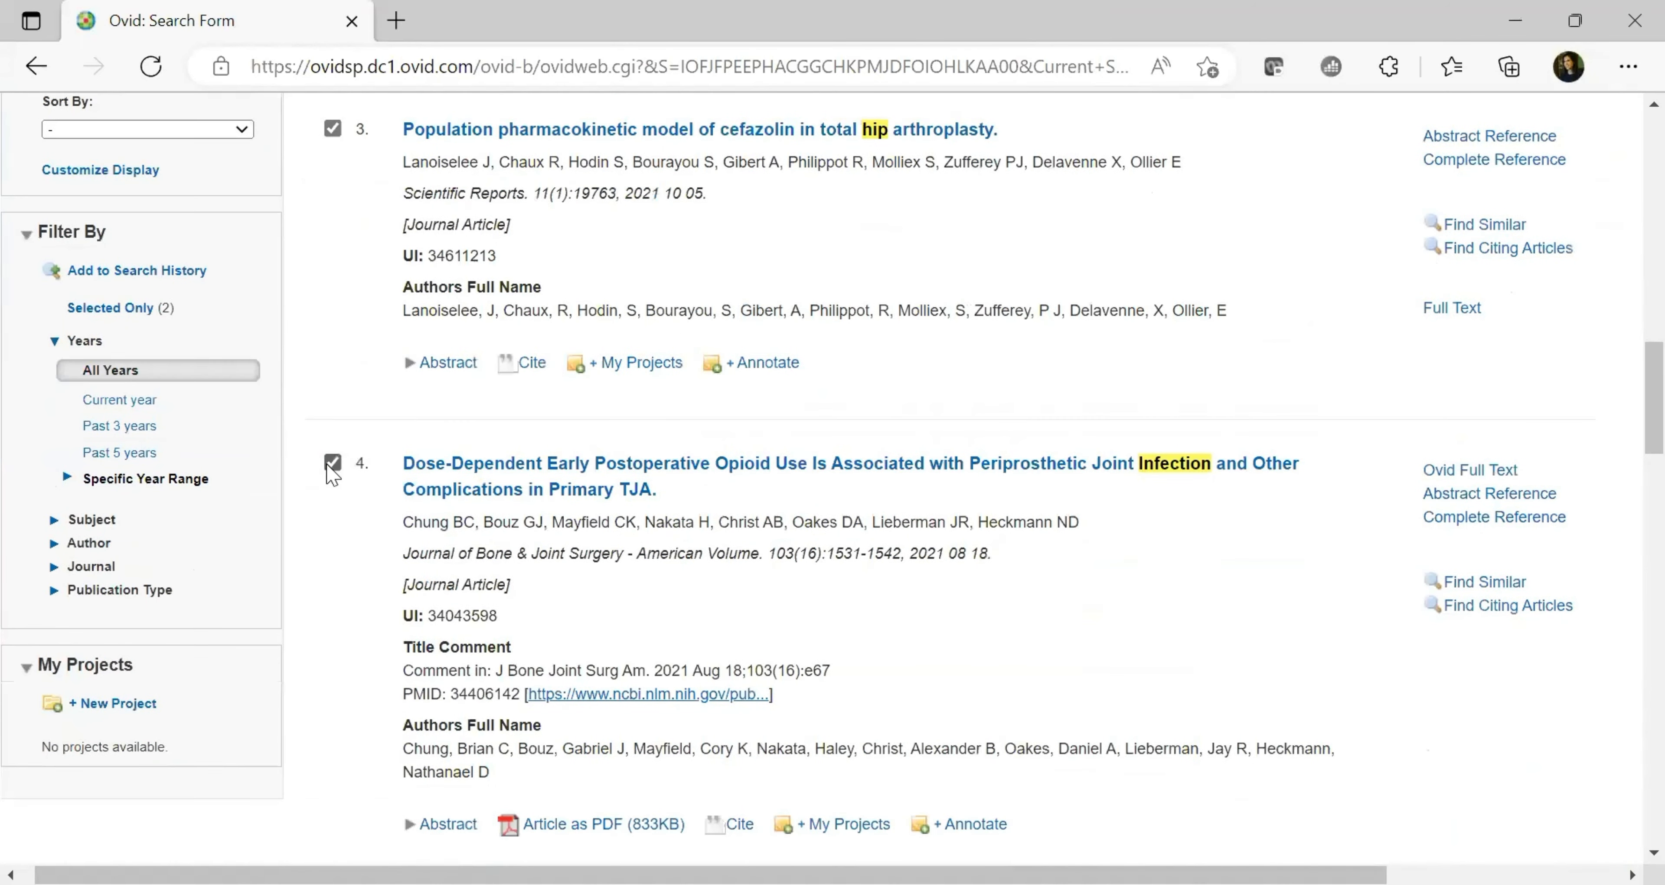
scroll(387, 590, down, 5)
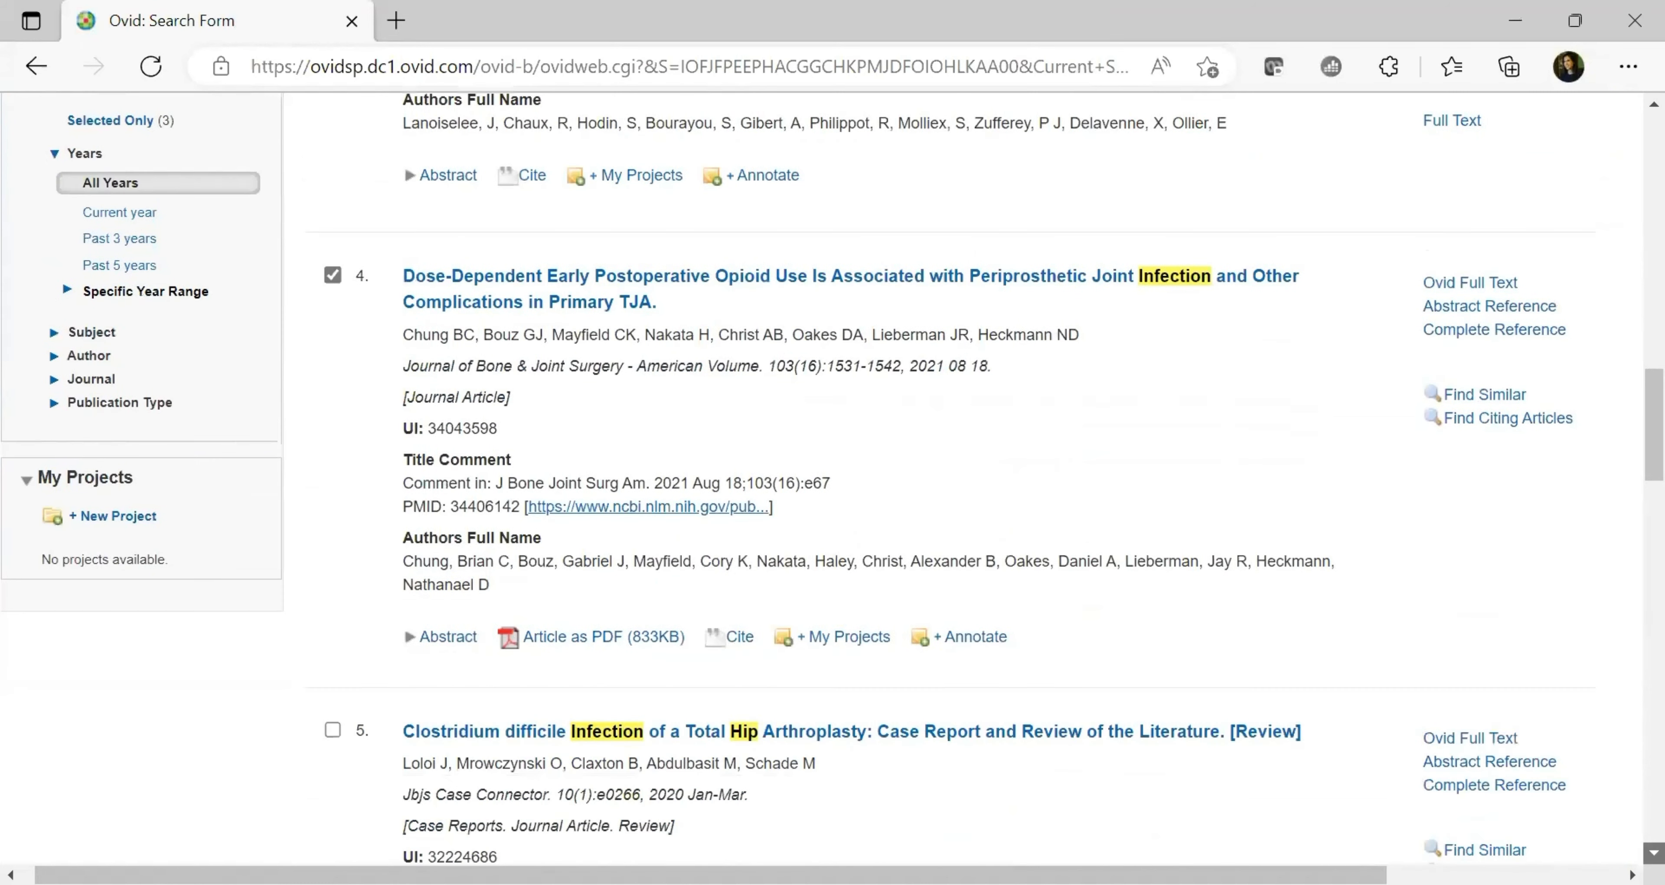
click(332, 531)
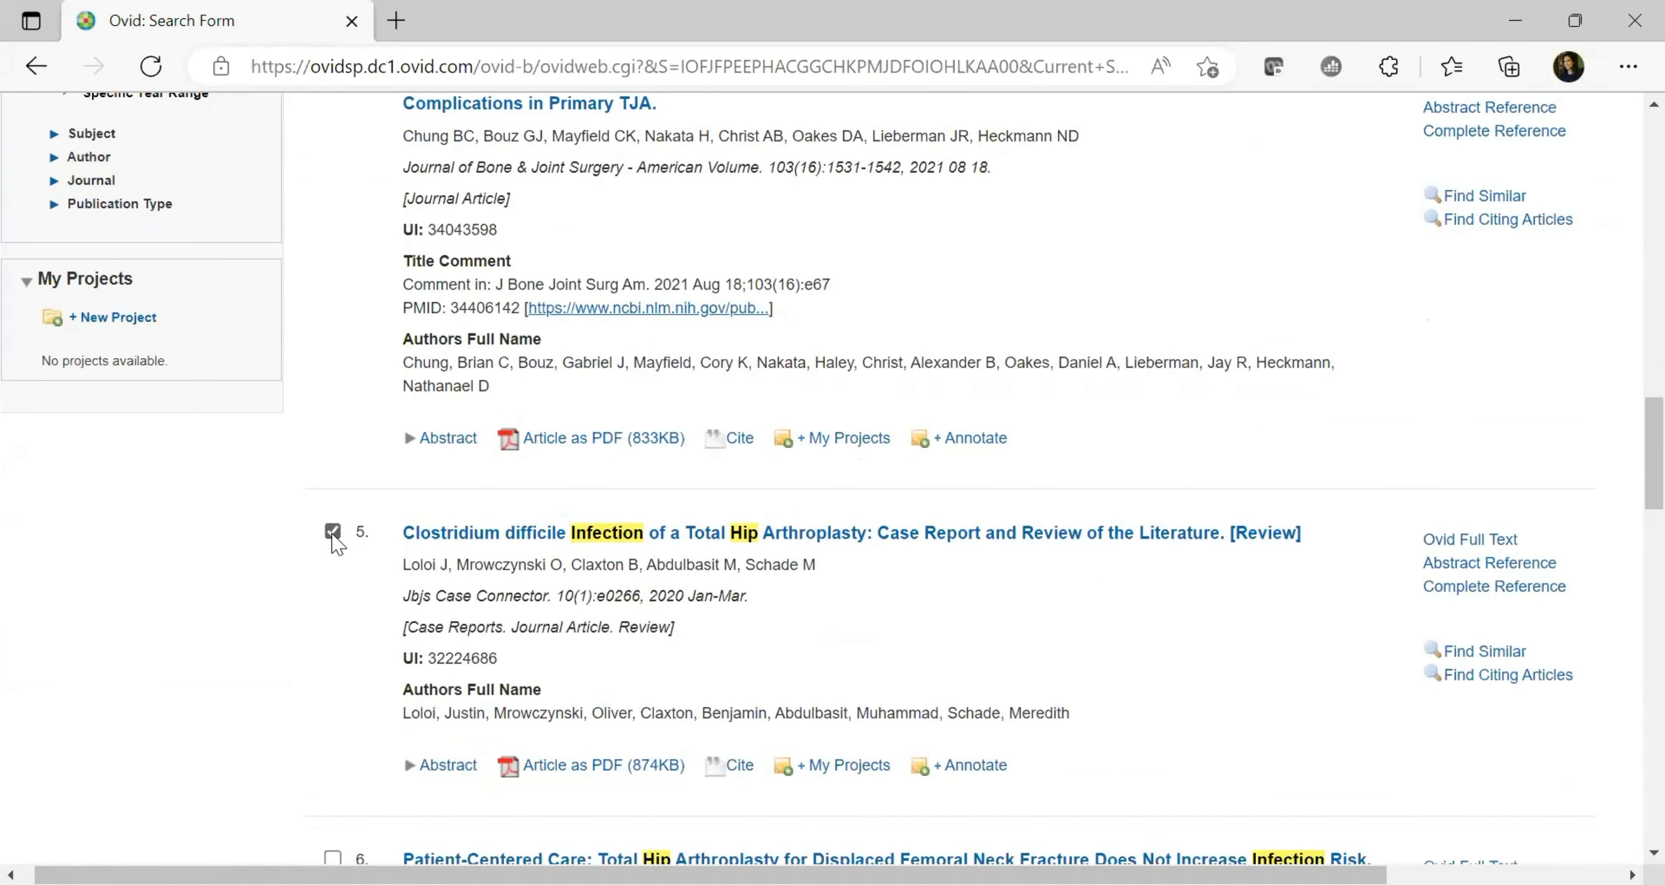
drag(1652, 447, 1653, 280)
scroll(1629, 291, up, 1)
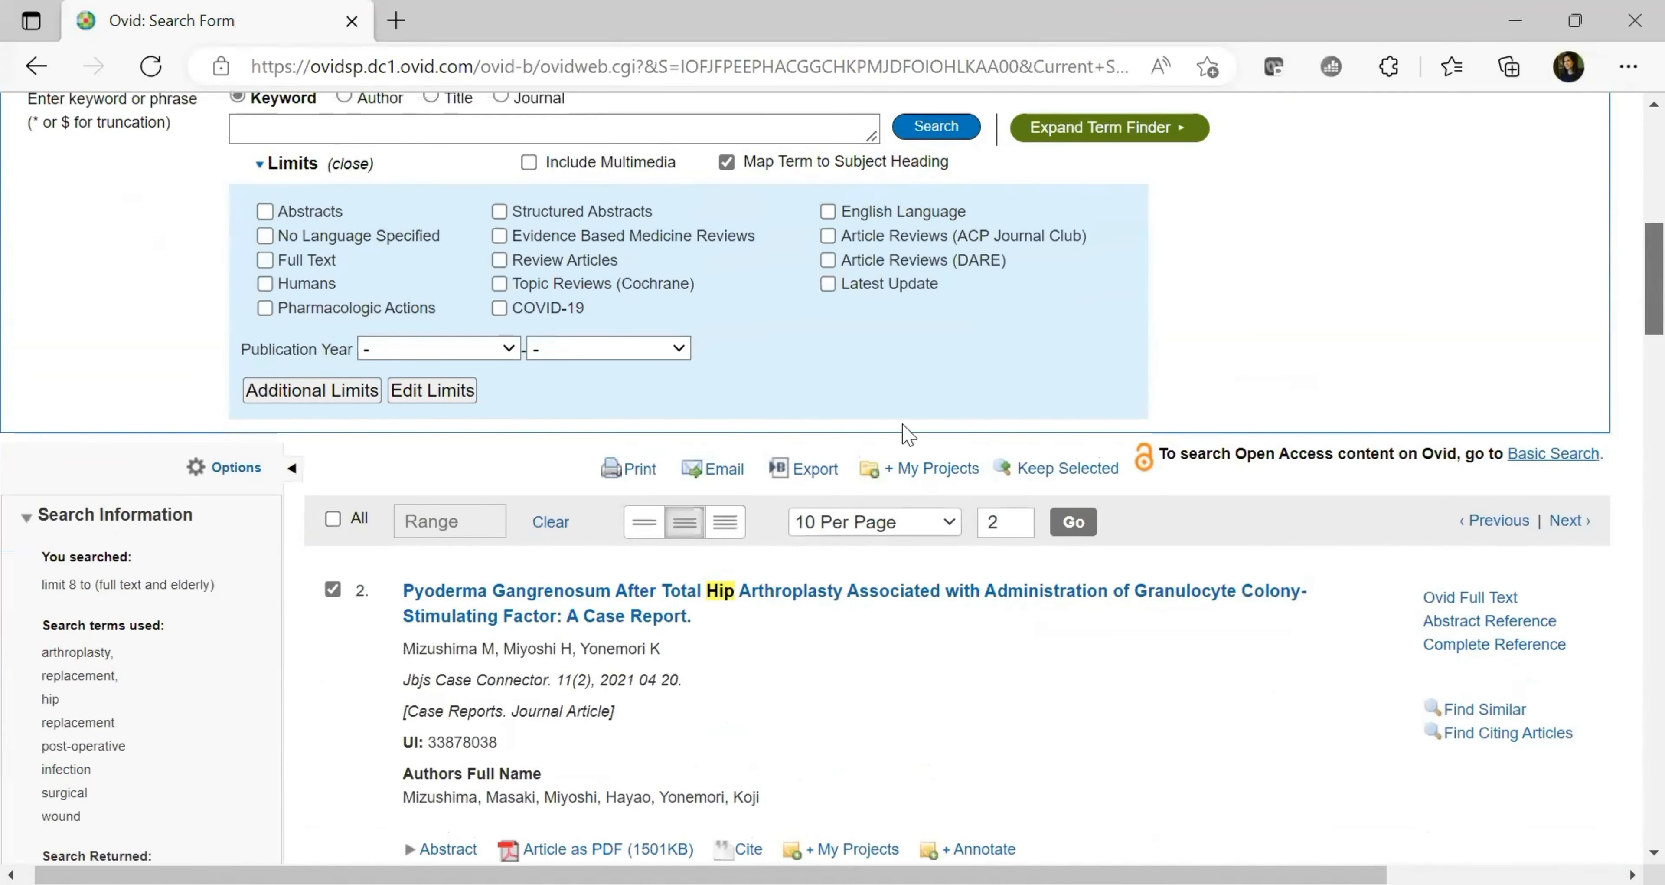
Start an export of the selected records with Microsoft Word as the format
click(812, 472)
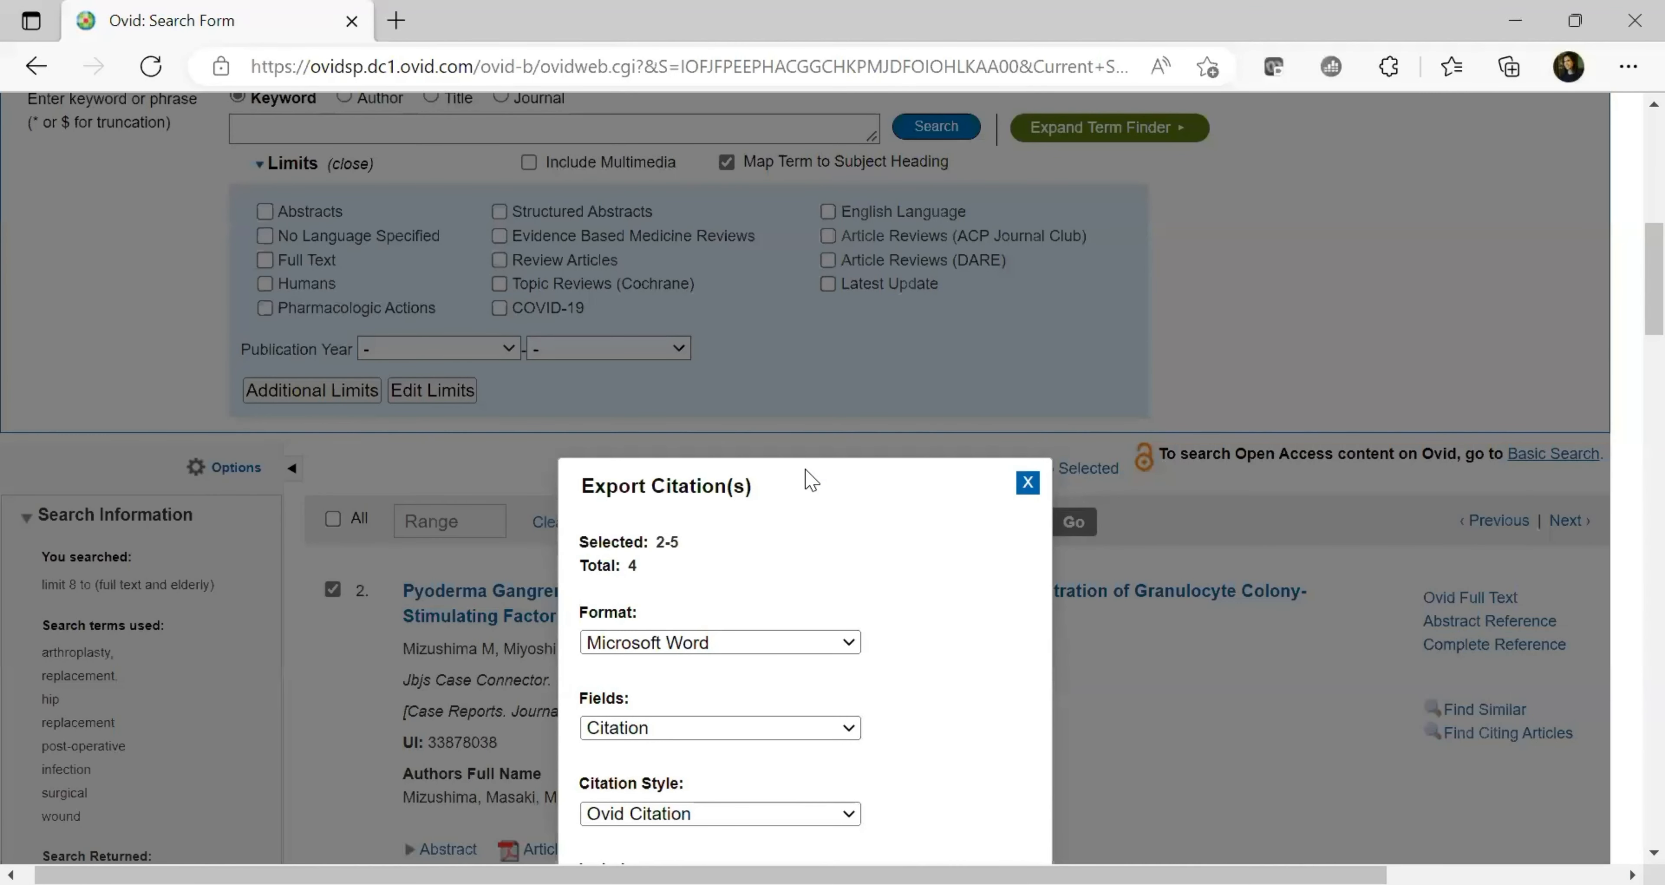
click(848, 643)
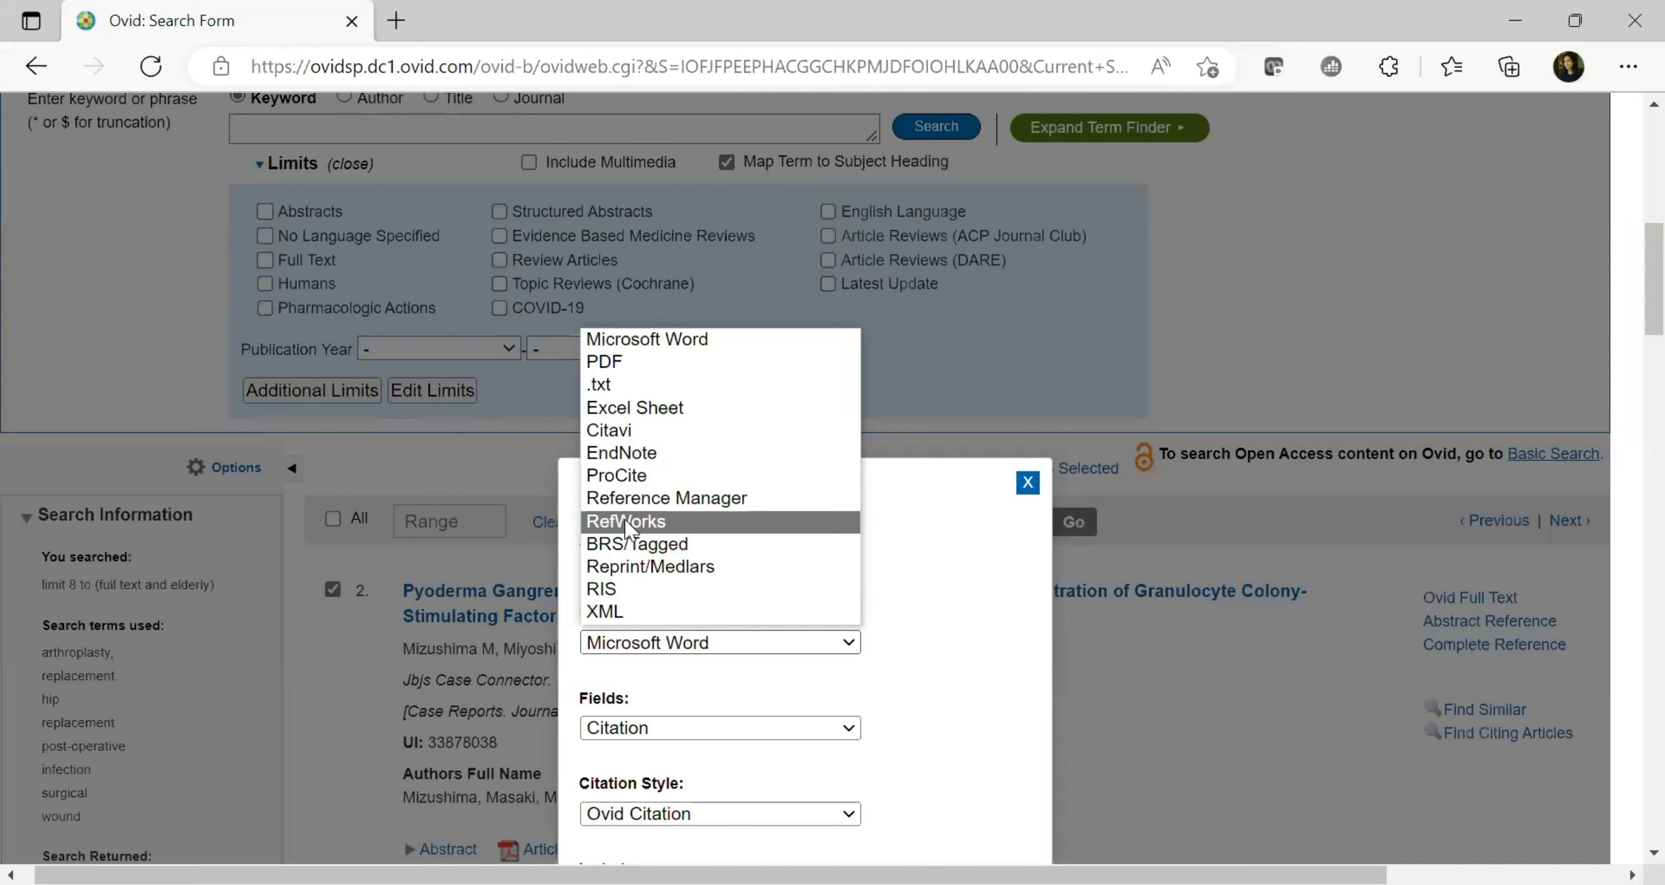
click(701, 348)
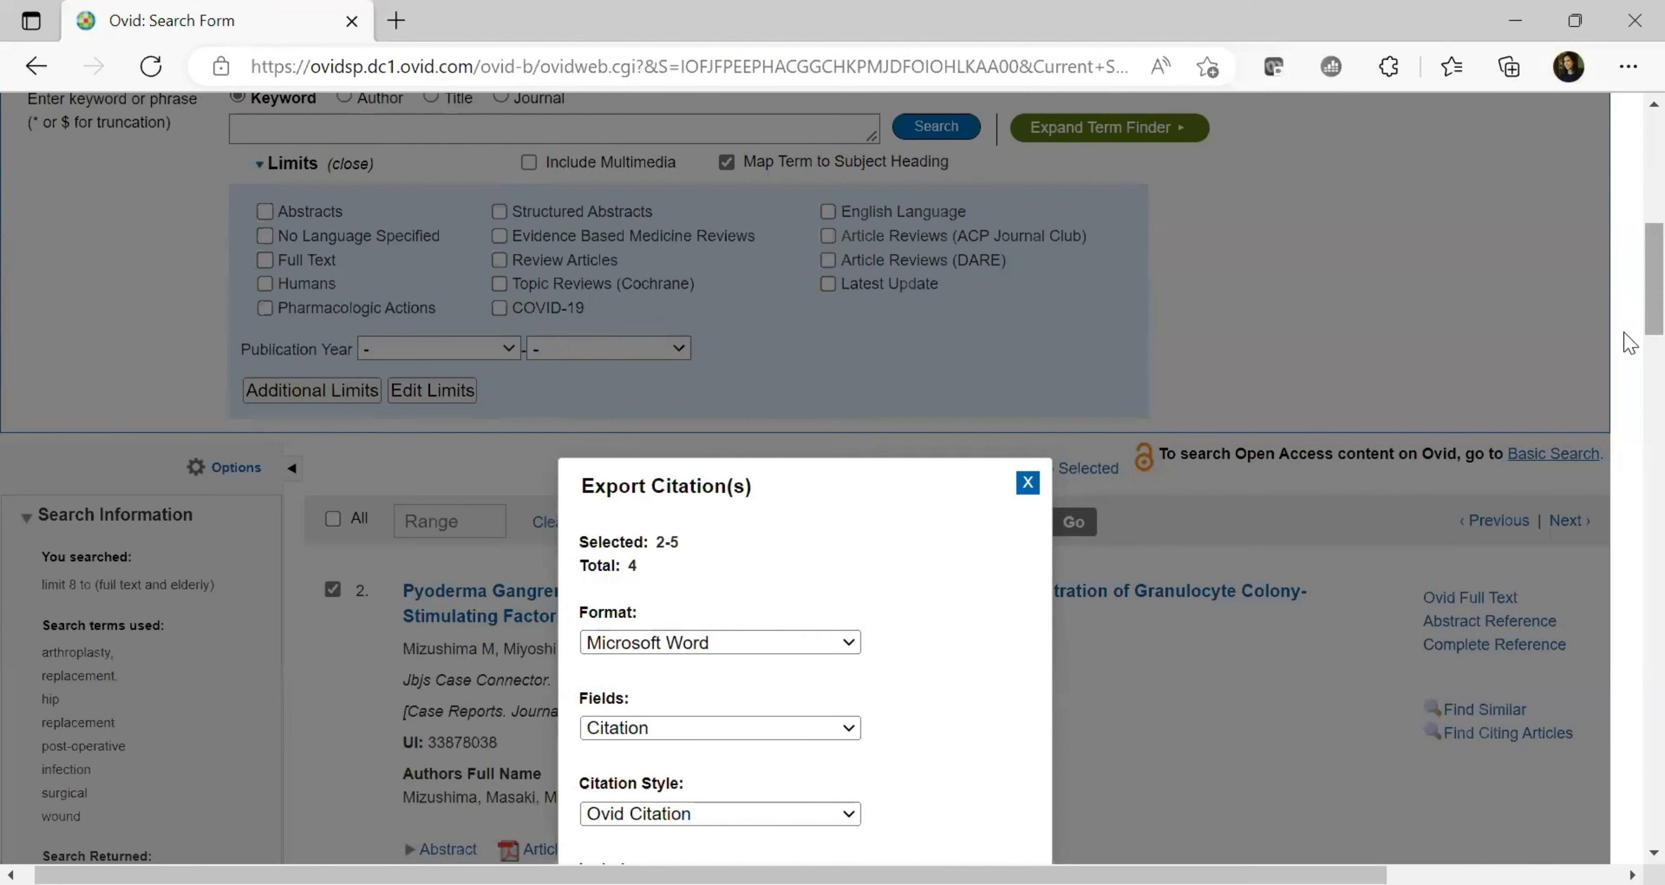
scroll(1626, 343, down, 4)
scroll(1630, 377, down, 1)
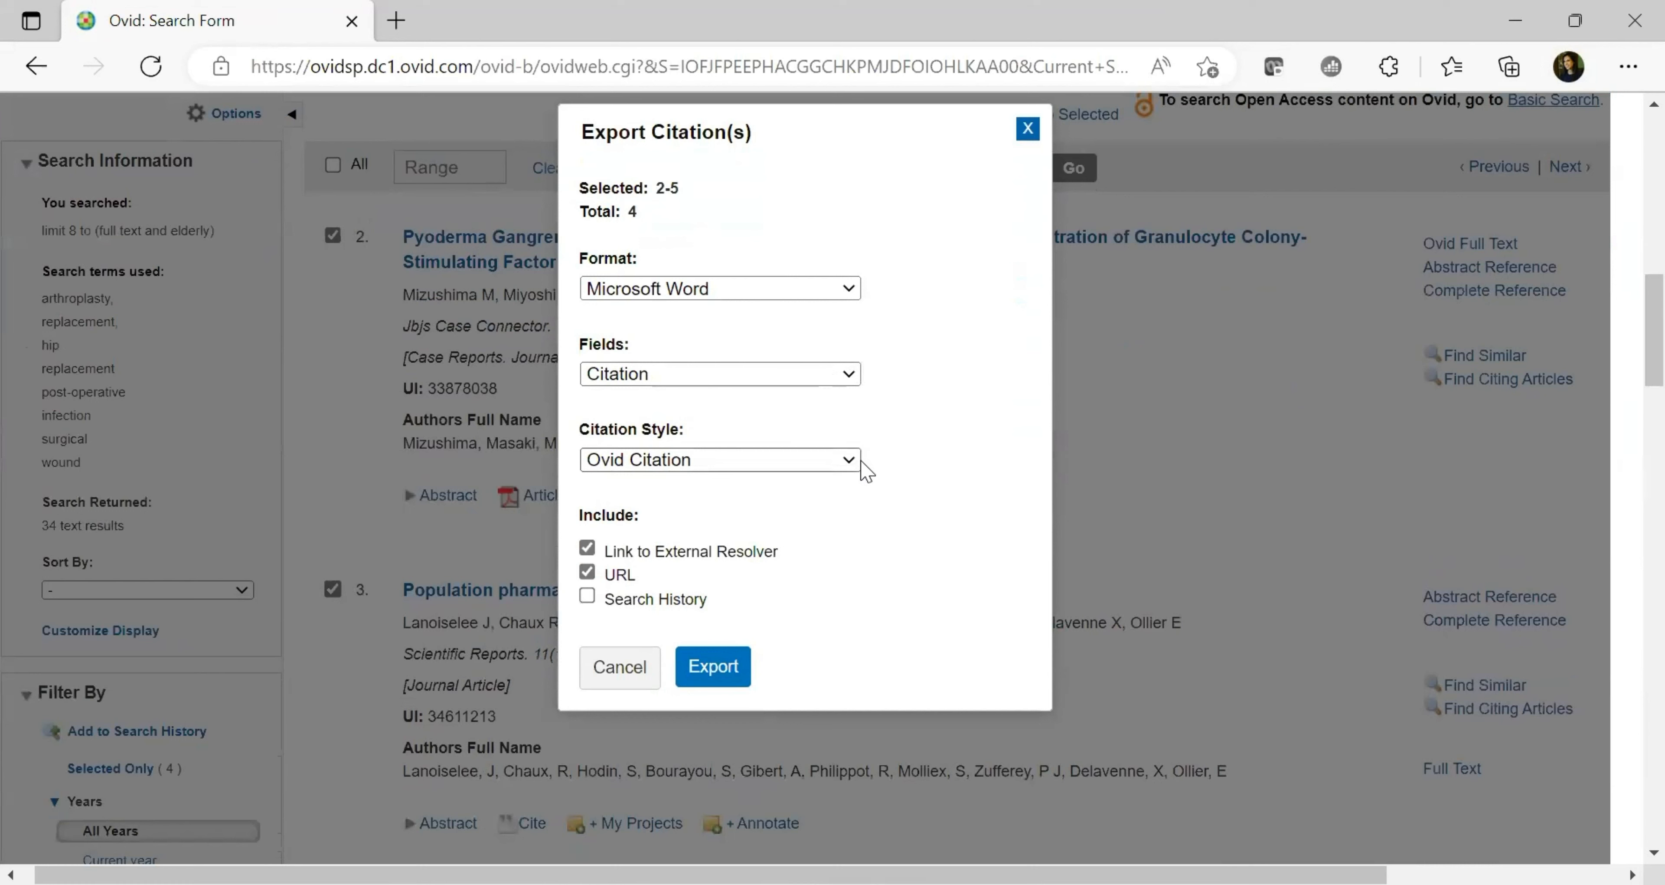
Choose APA citation style, untick URL and Link to External Resolver, and export
click(860, 462)
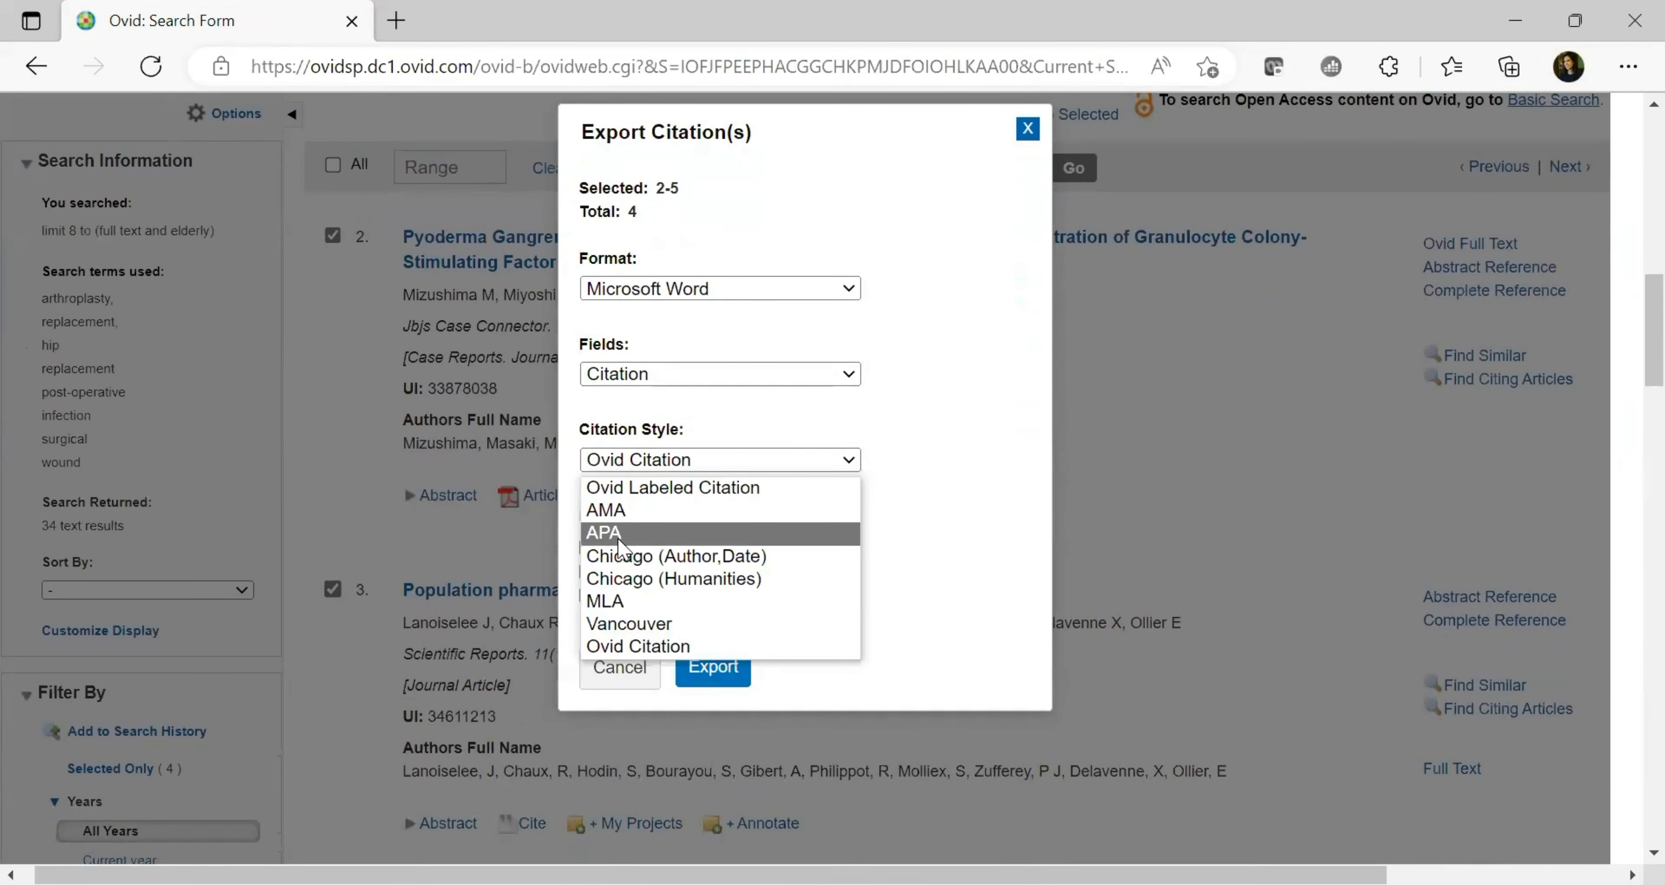
click(618, 539)
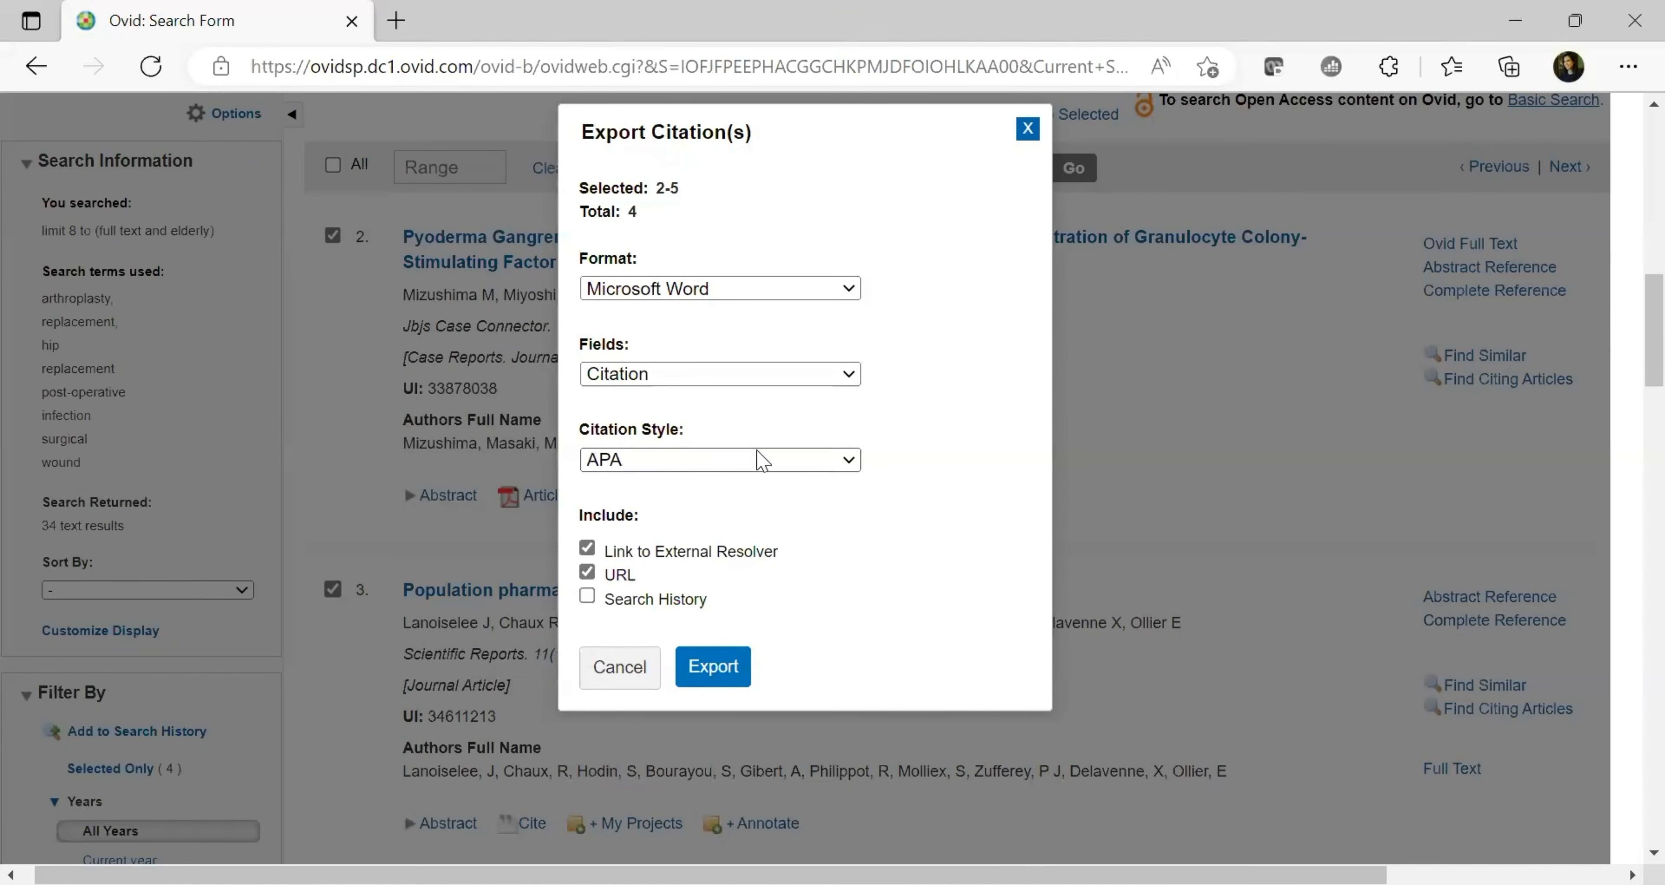
click(799, 467)
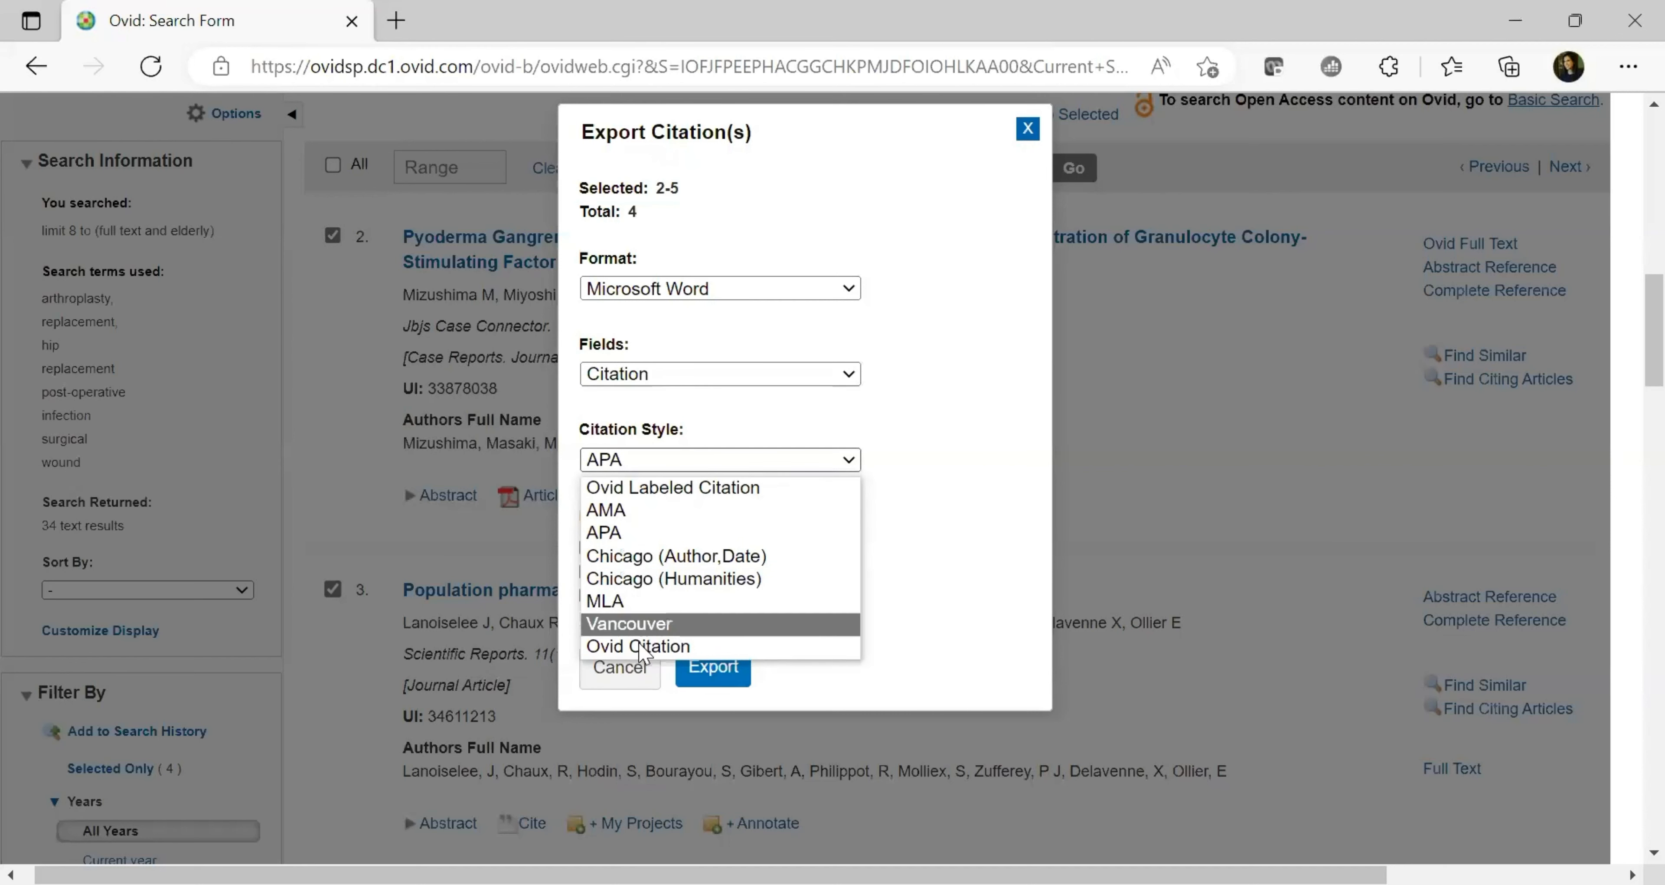
click(948, 506)
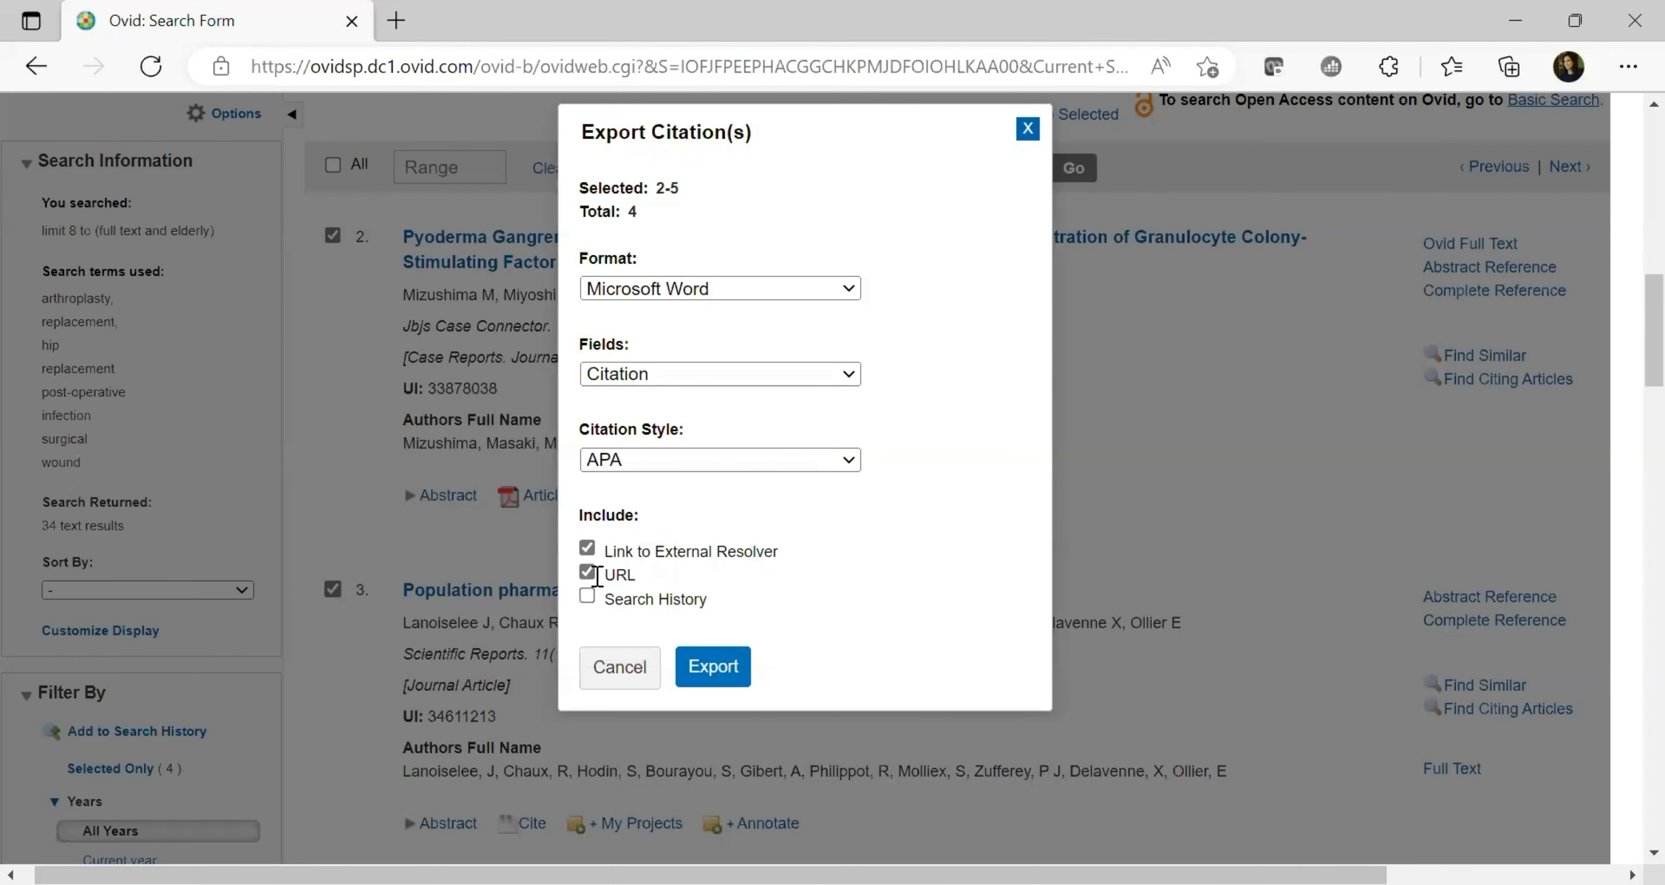
click(588, 572)
click(587, 548)
click(709, 678)
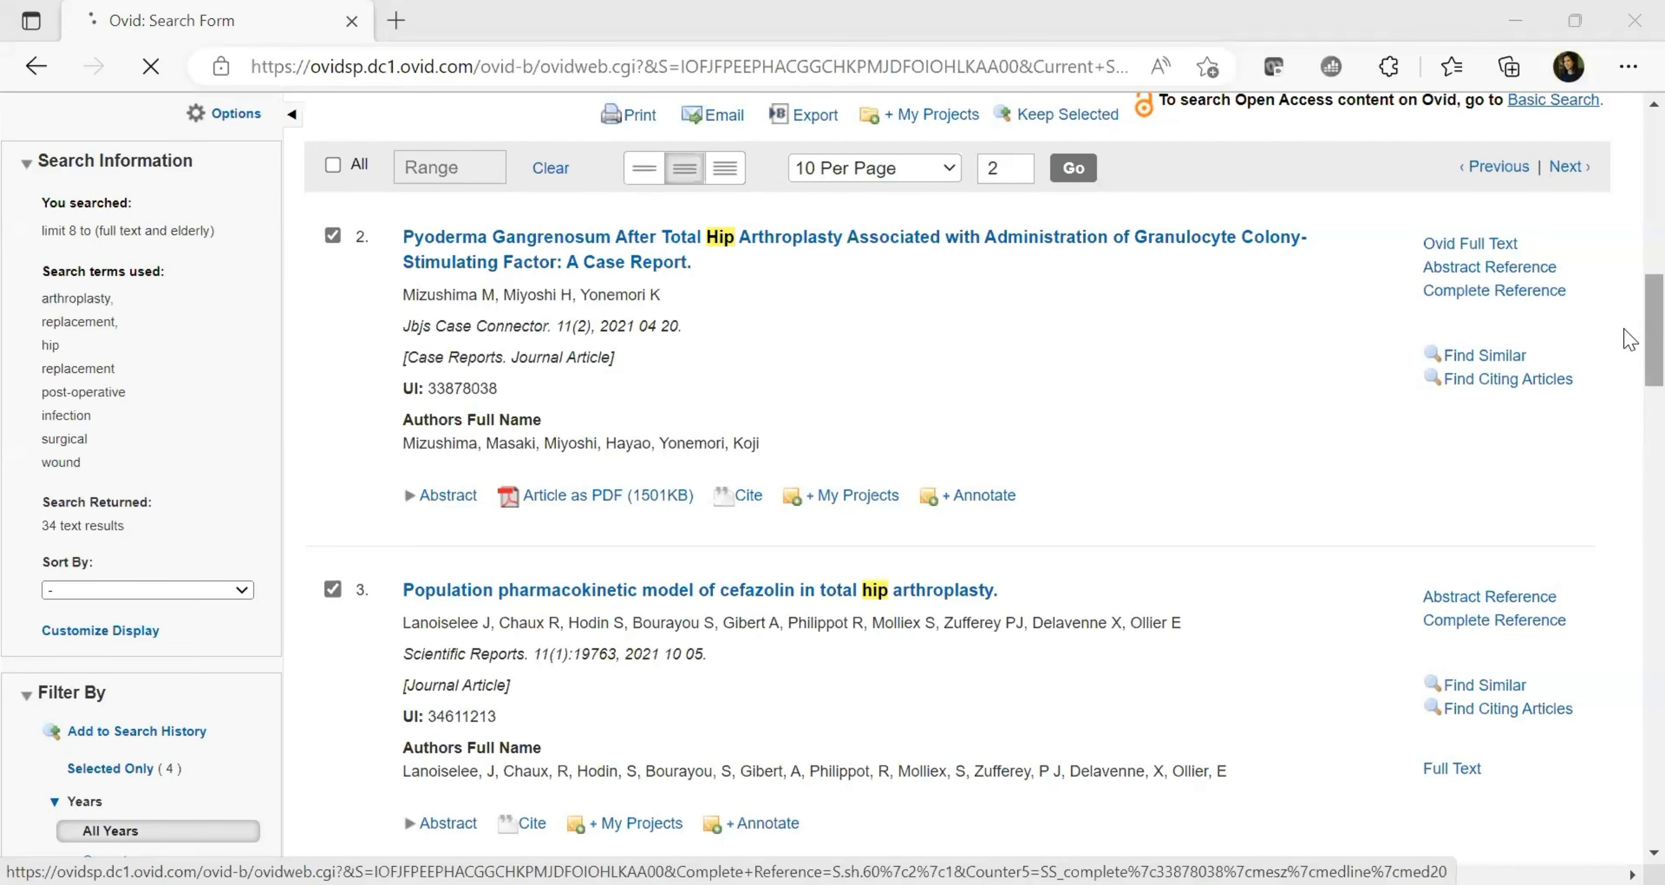
scroll(1629, 337, up, 5)
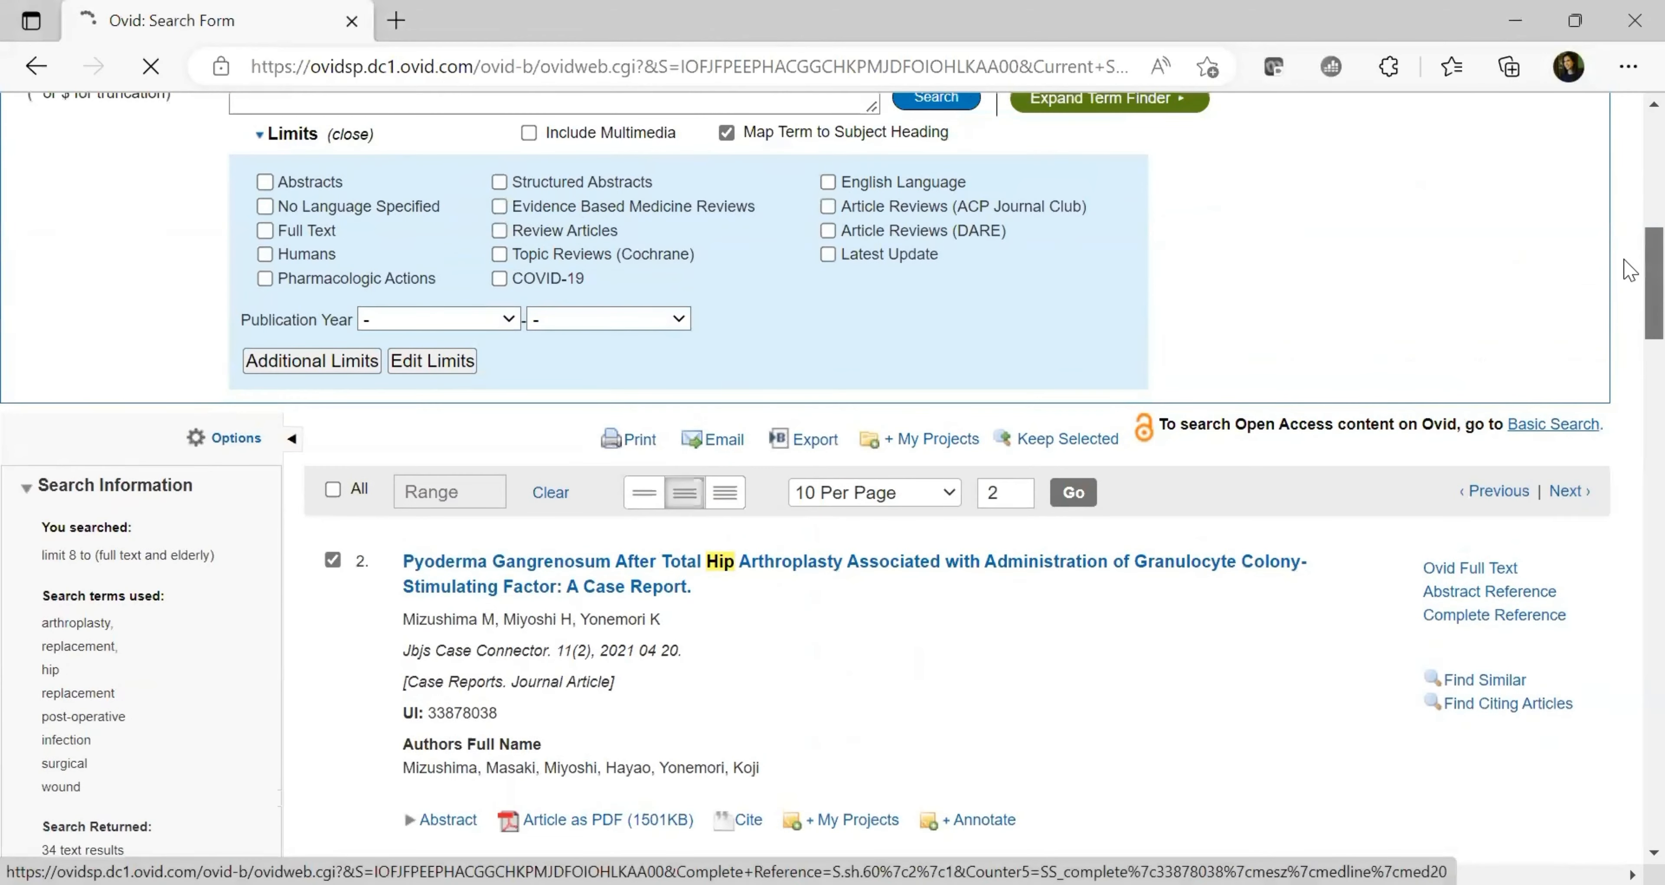
scroll(1629, 269, up, 12)
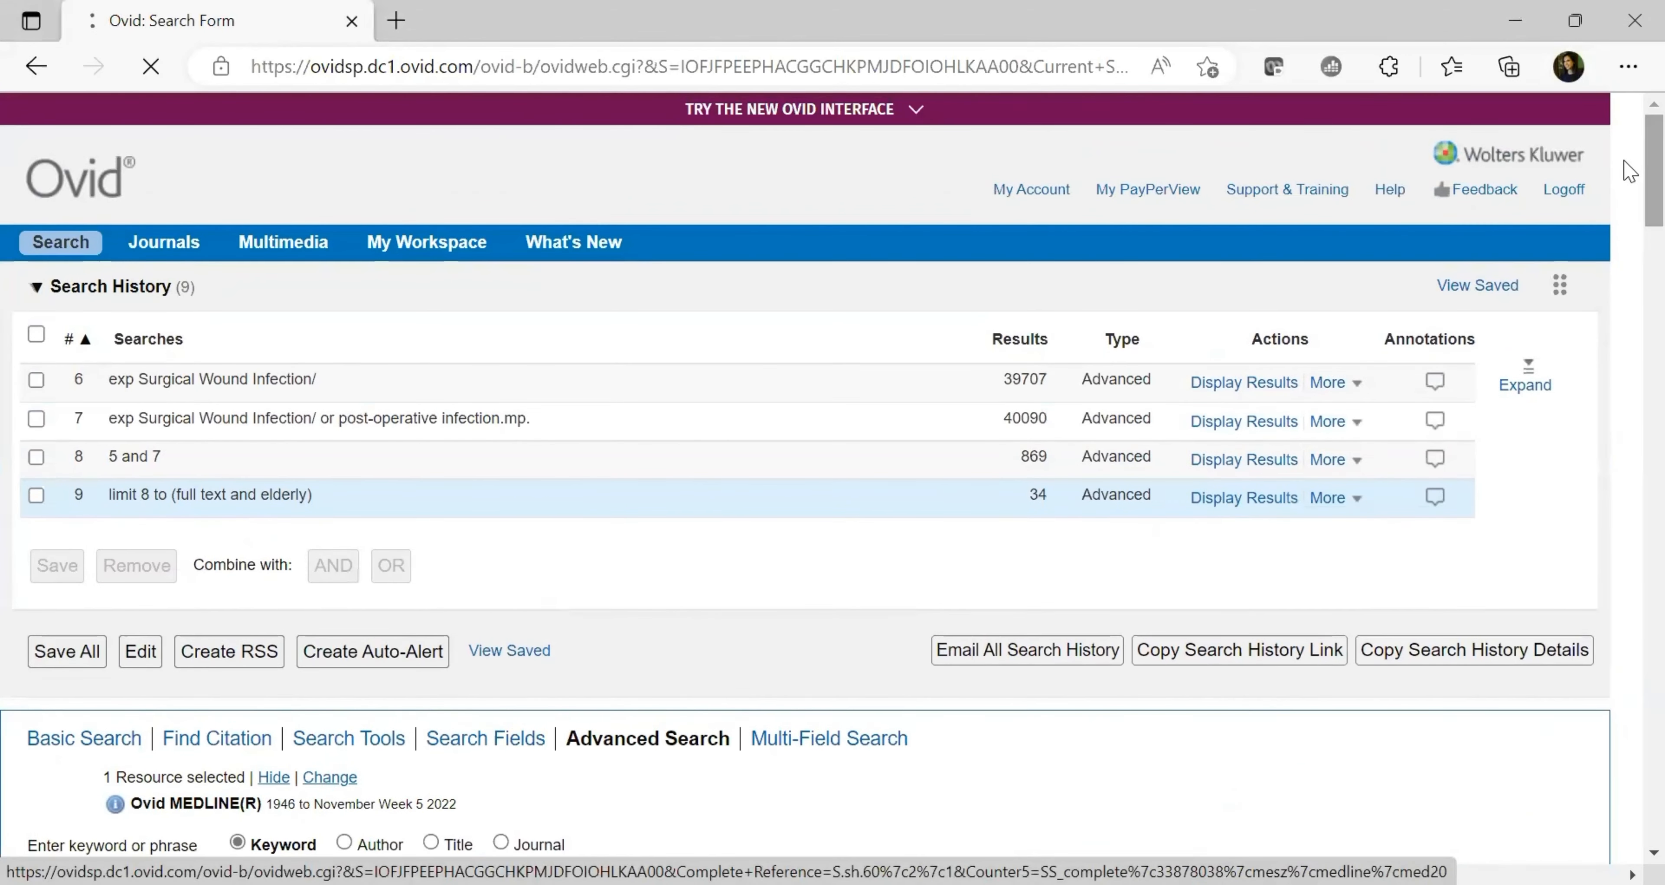
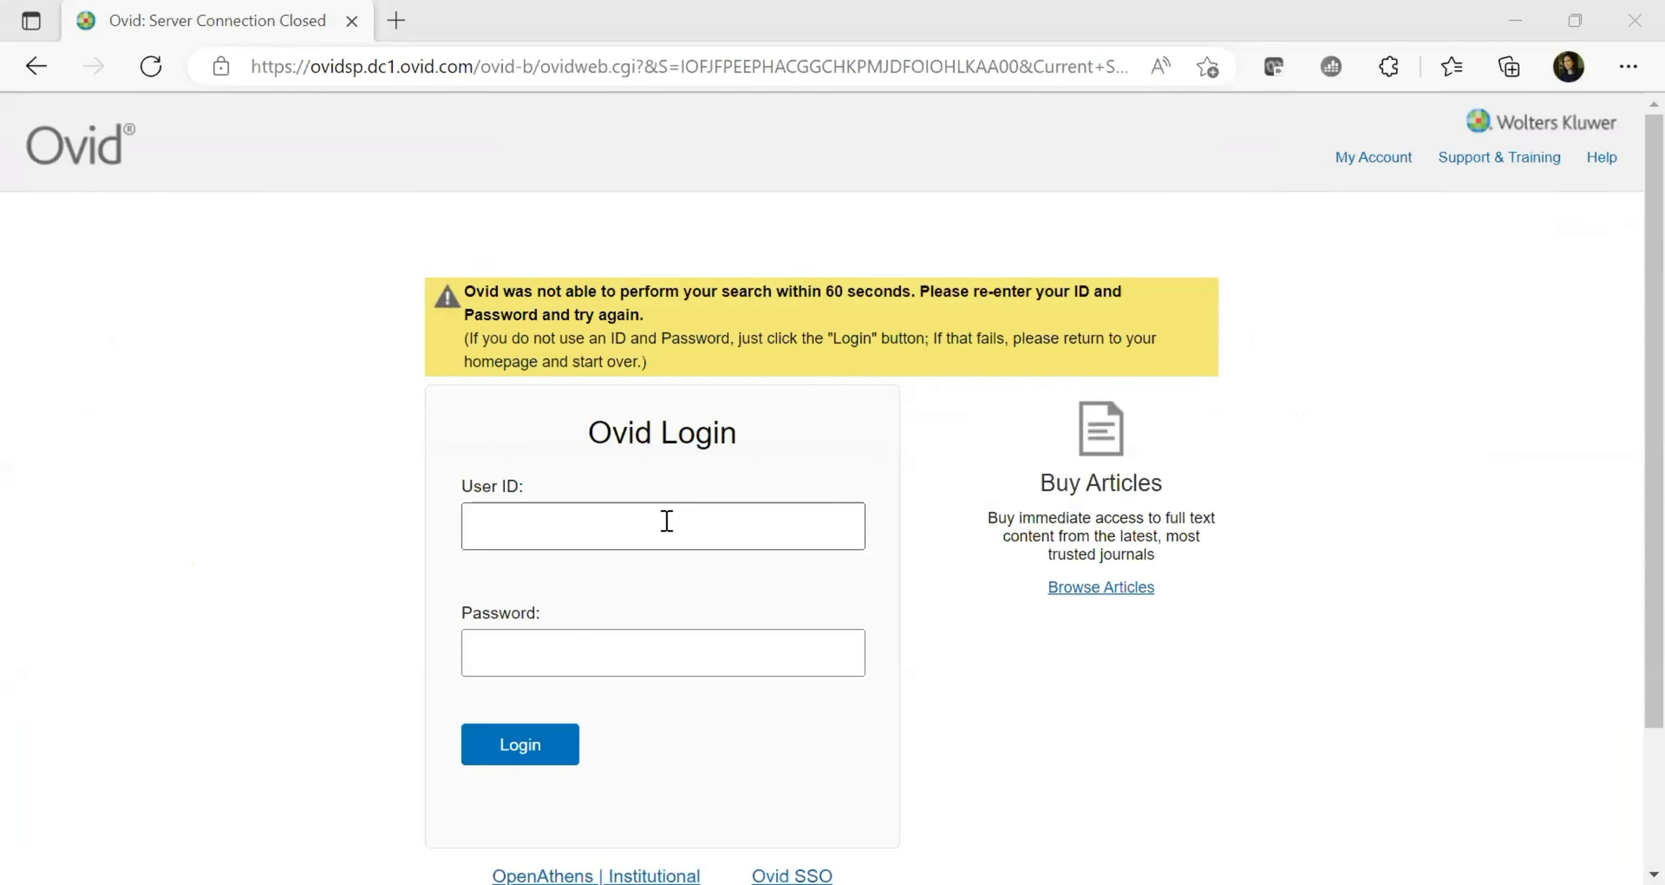
Log back in to Ovid using the autofilled saved user ID and the account password
click(666, 520)
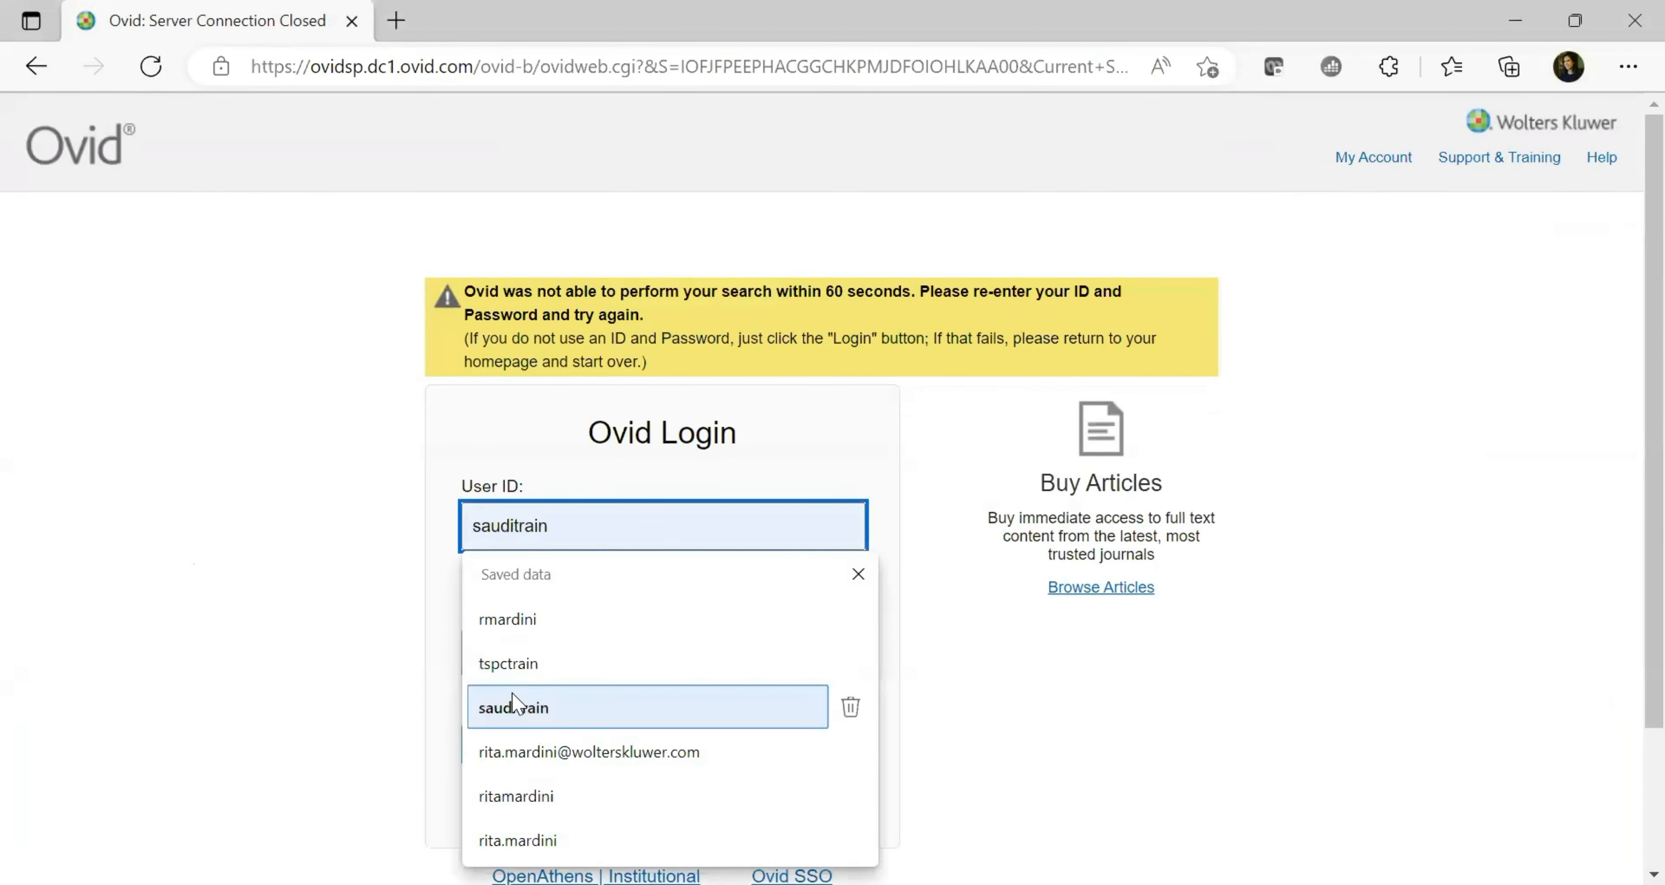
click(534, 711)
click(539, 661)
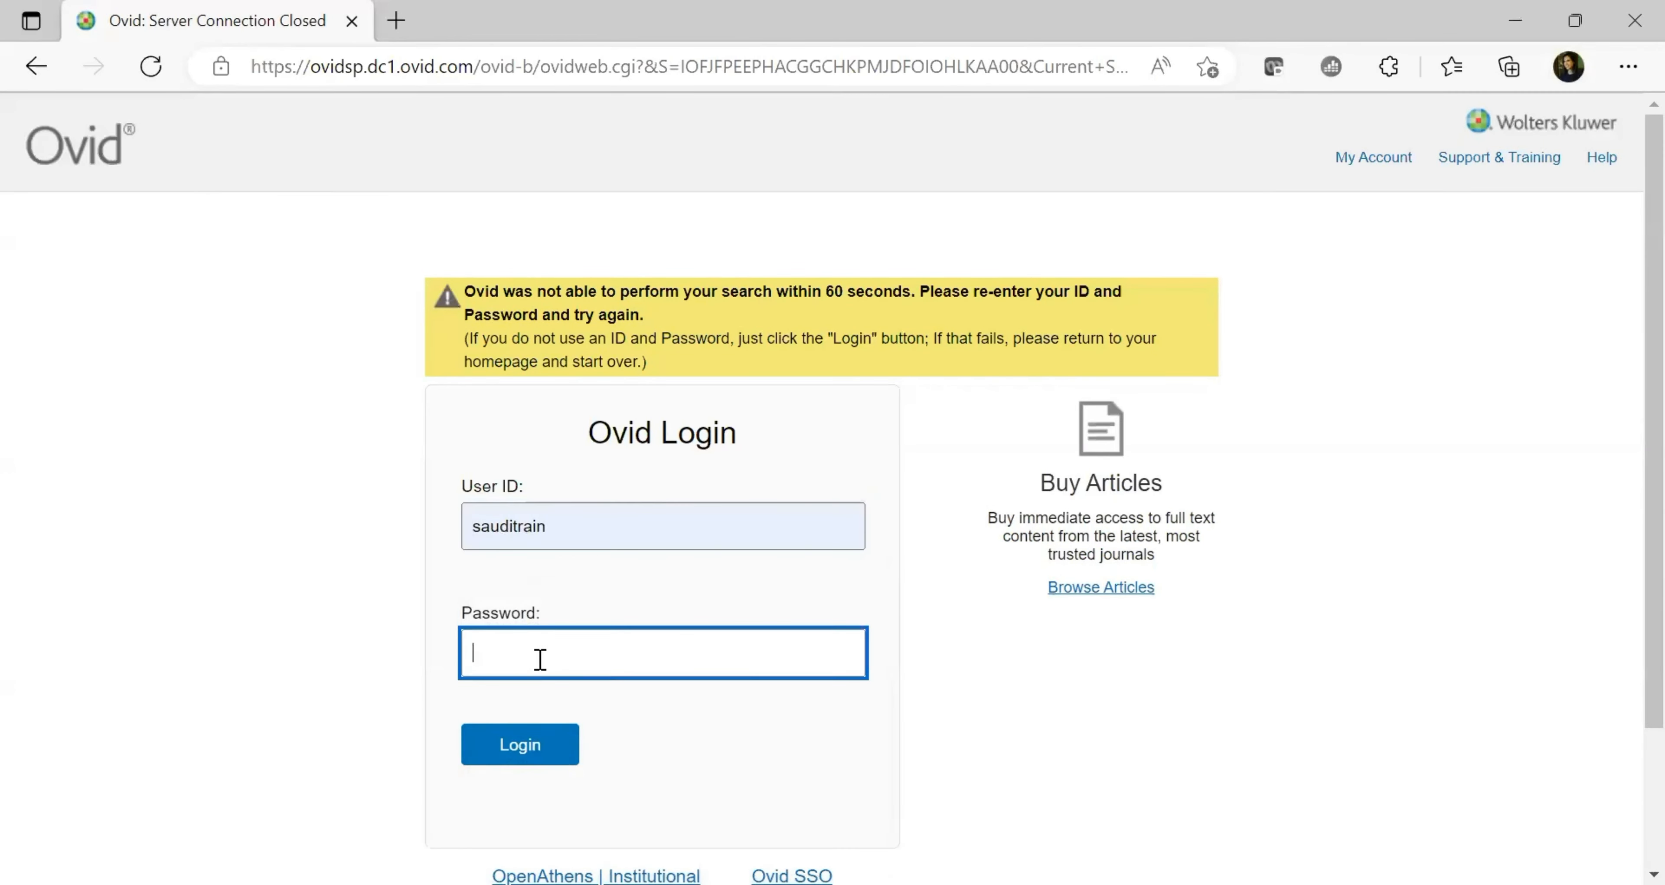
text(*******)
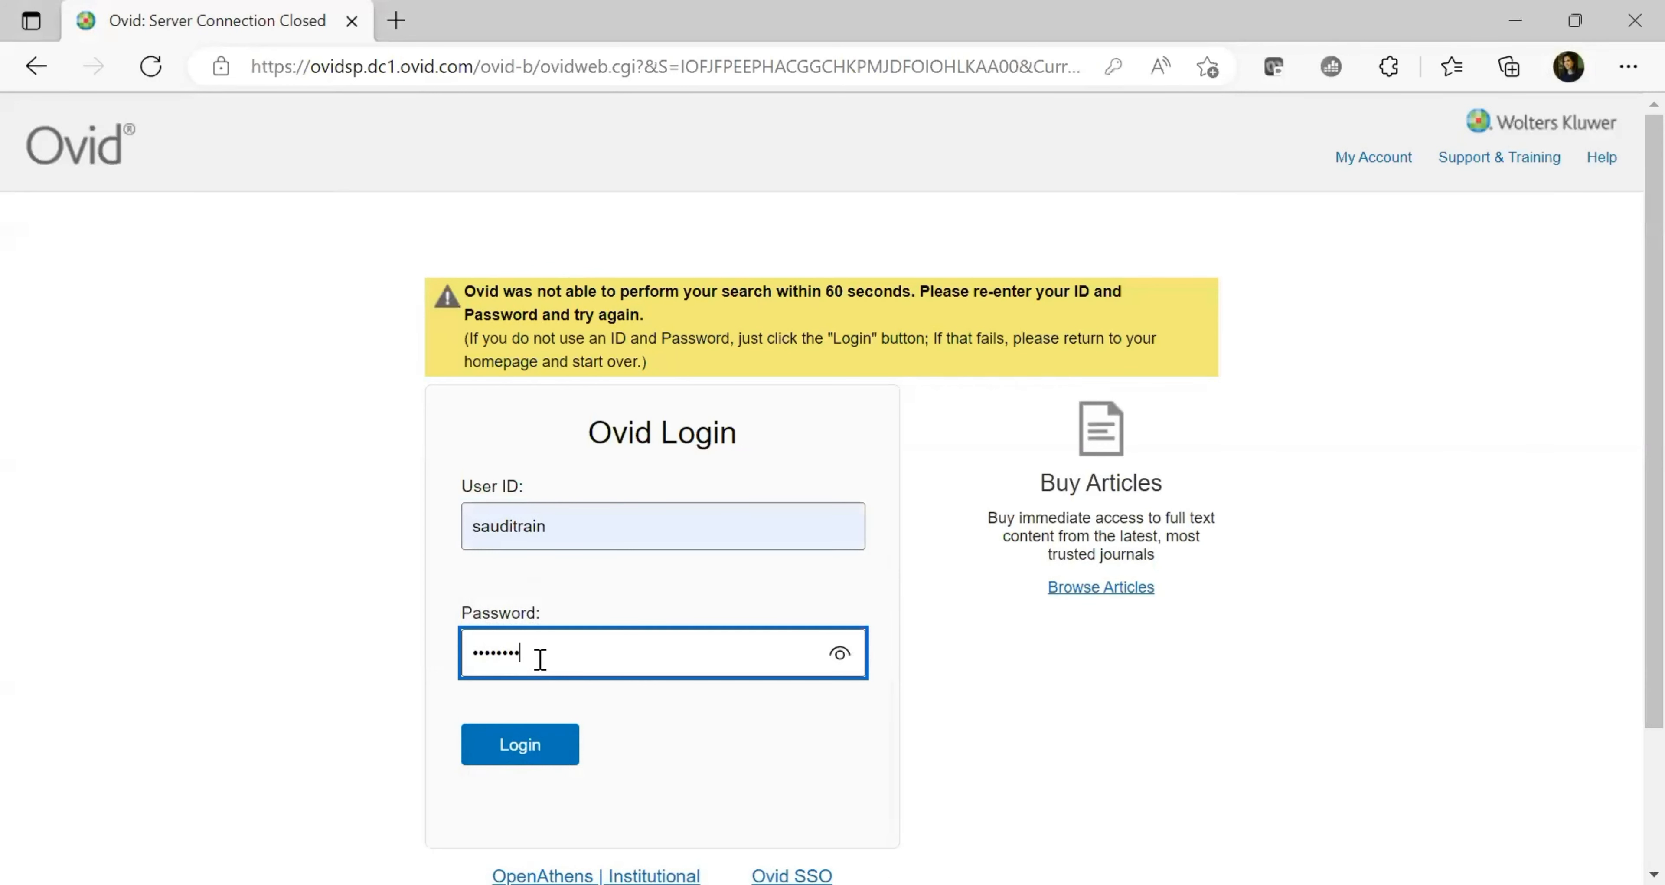
click(537, 746)
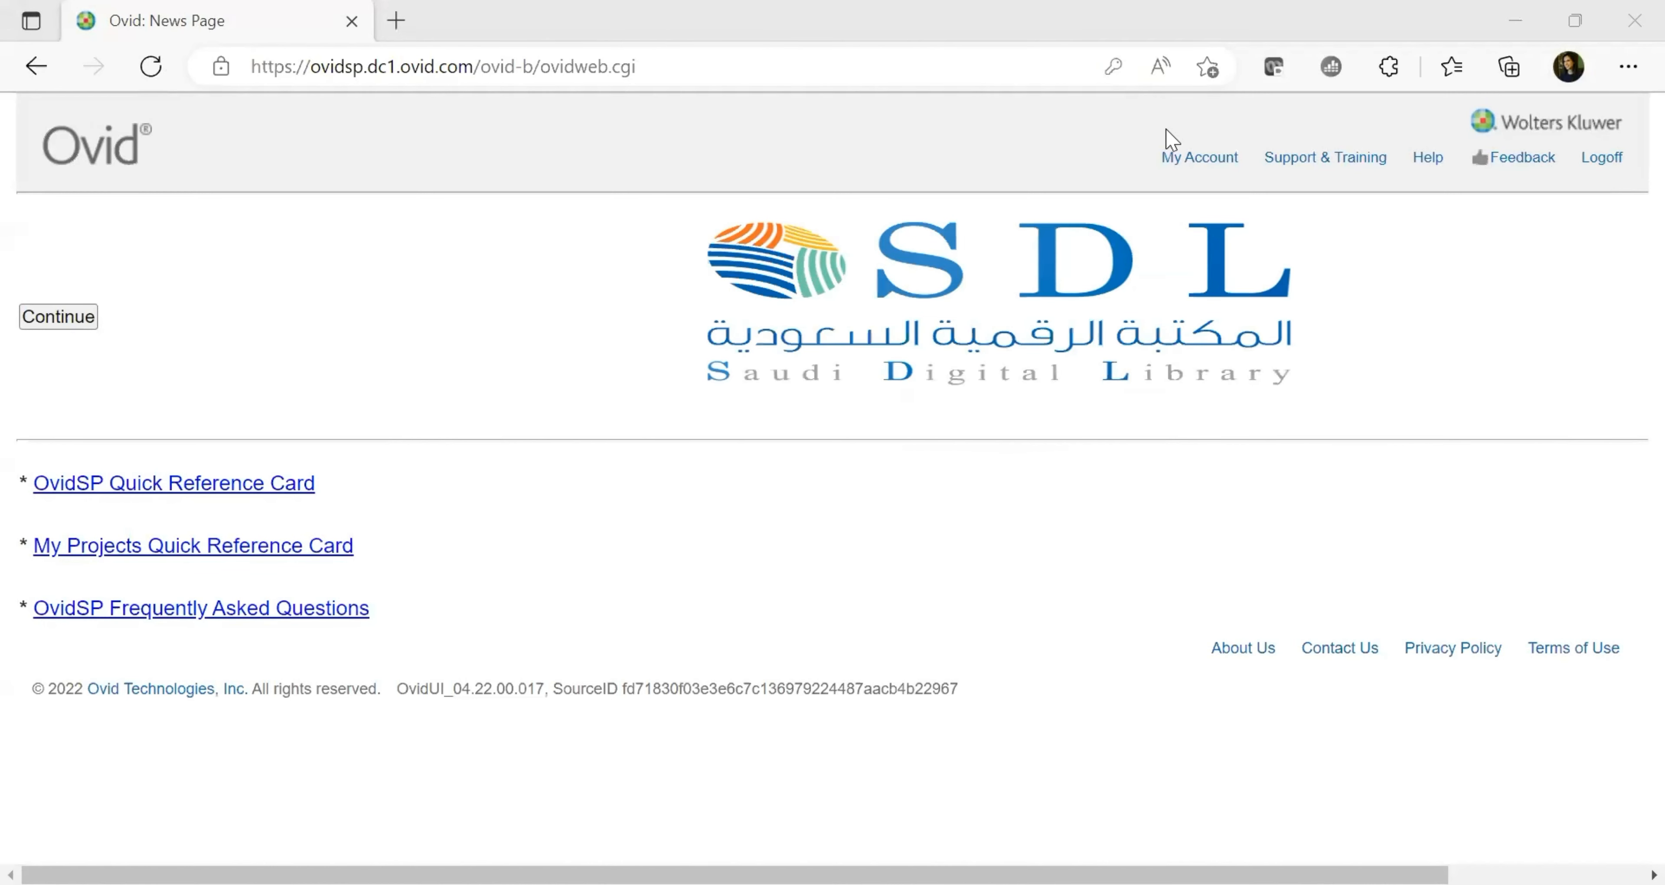
Continue to searching with Ovid MEDLINE(R) 1946 to November Week 5 2022 as the only resource
click(88, 323)
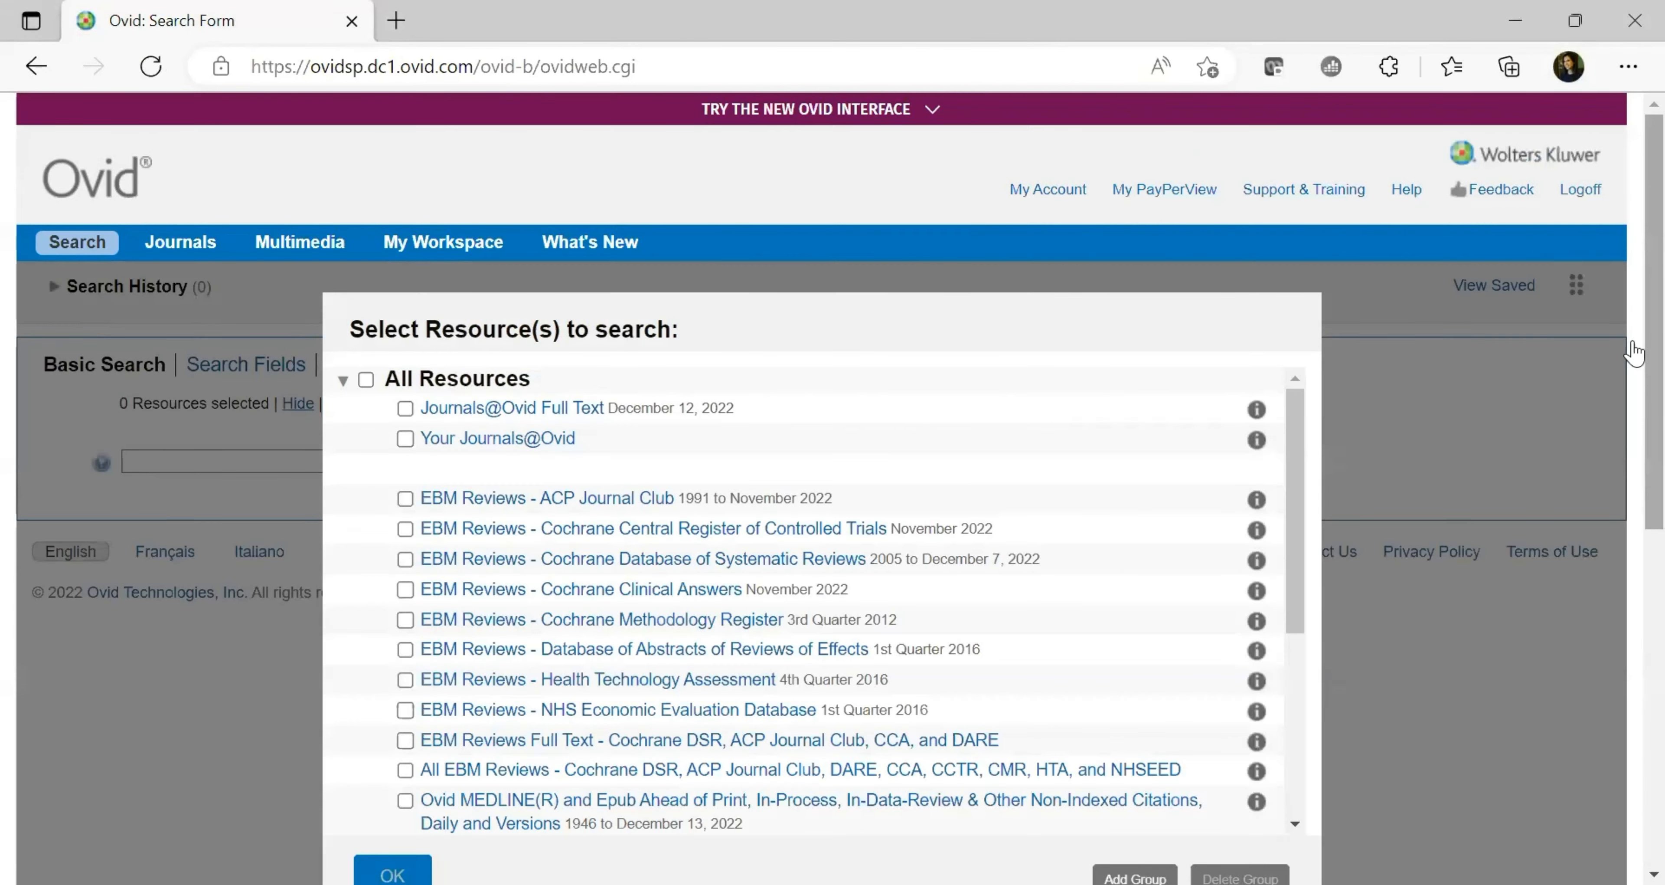
scroll(1636, 368, down, 2)
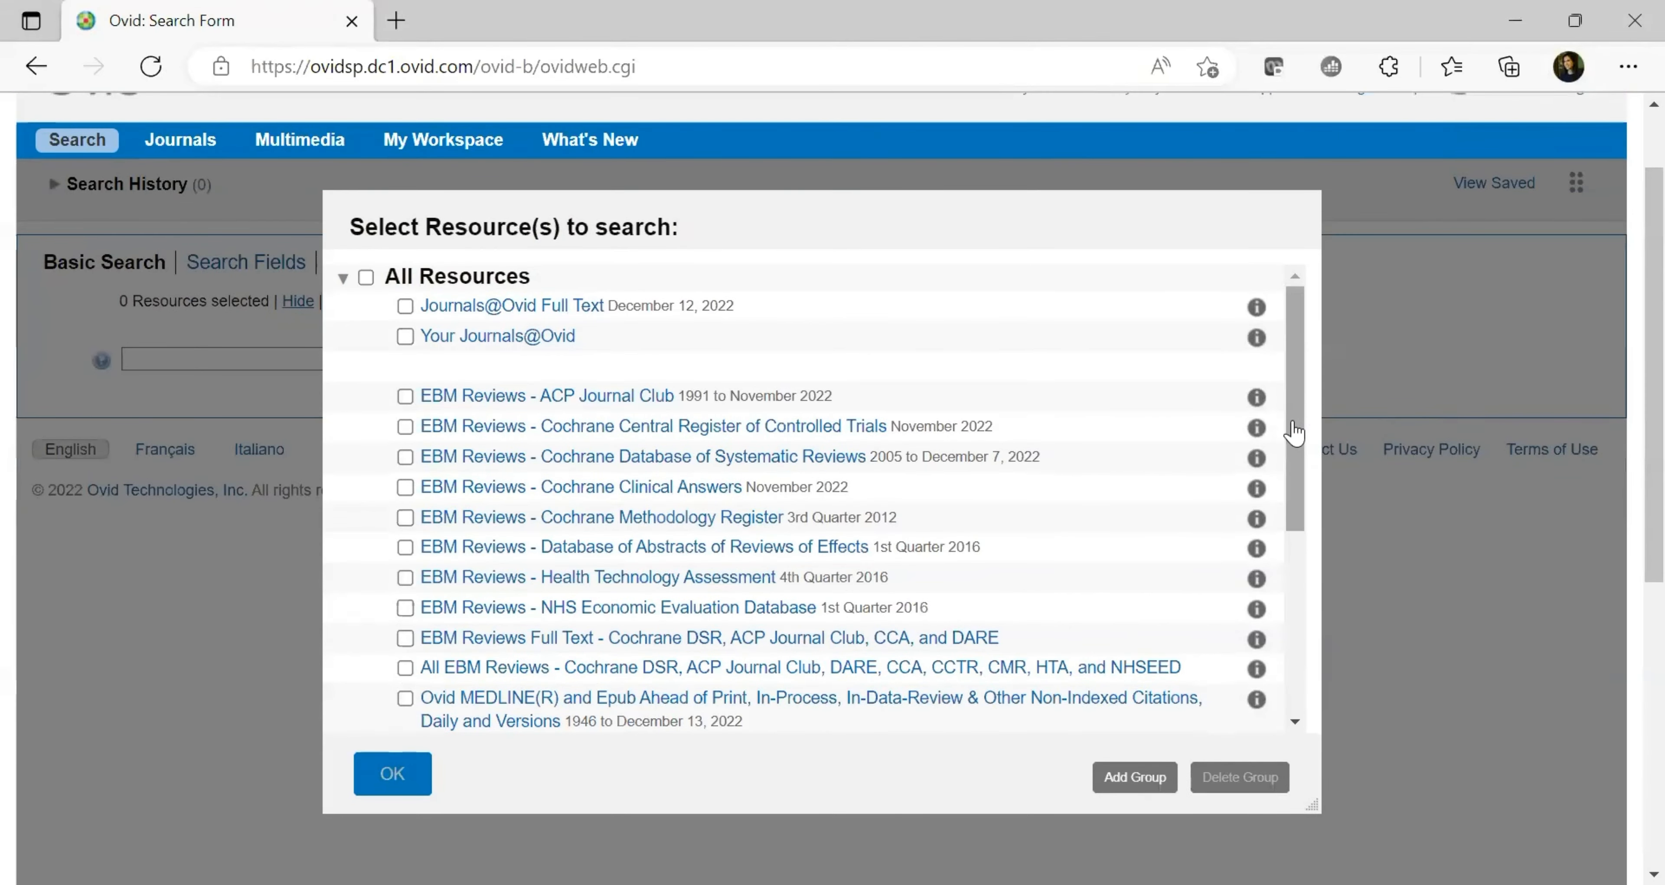
drag(1294, 432, 1264, 626)
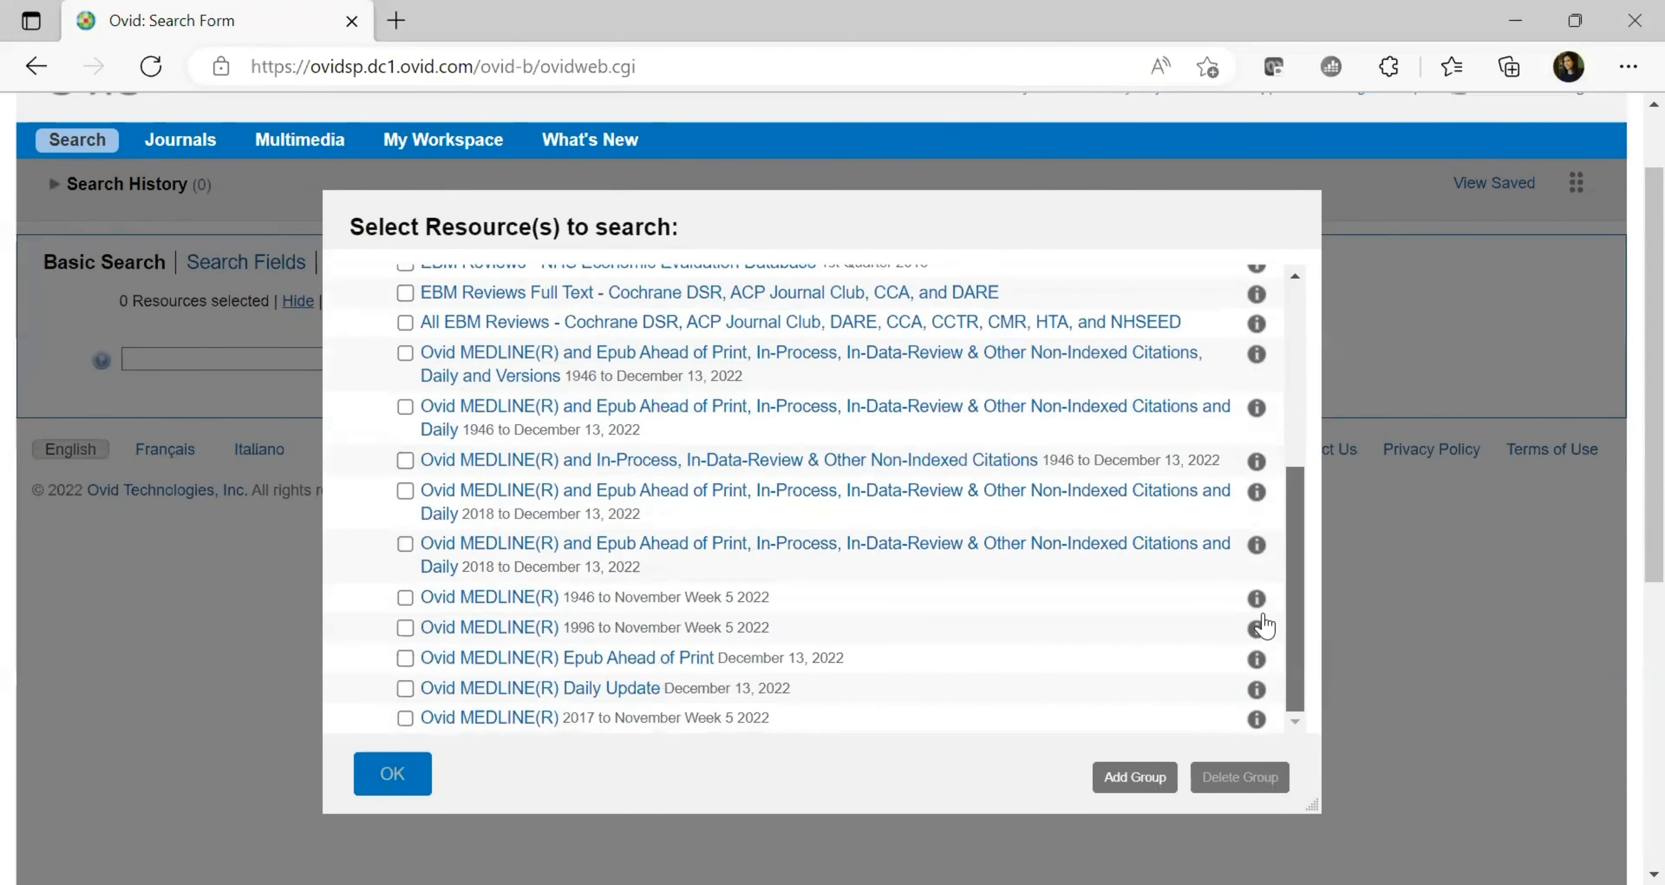
click(405, 598)
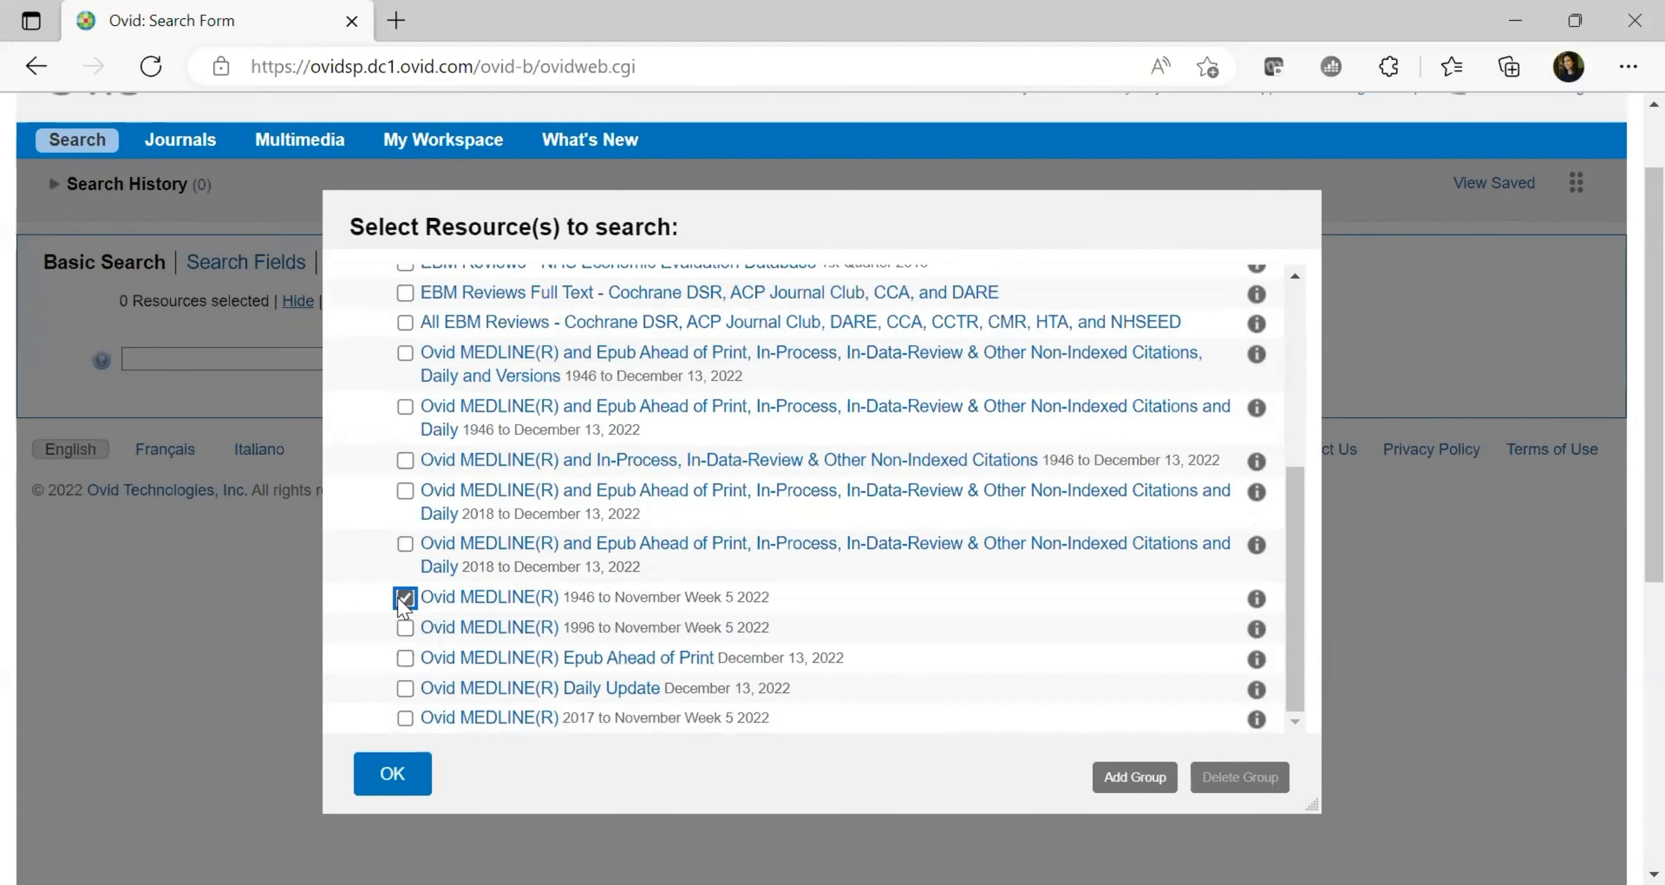
click(424, 780)
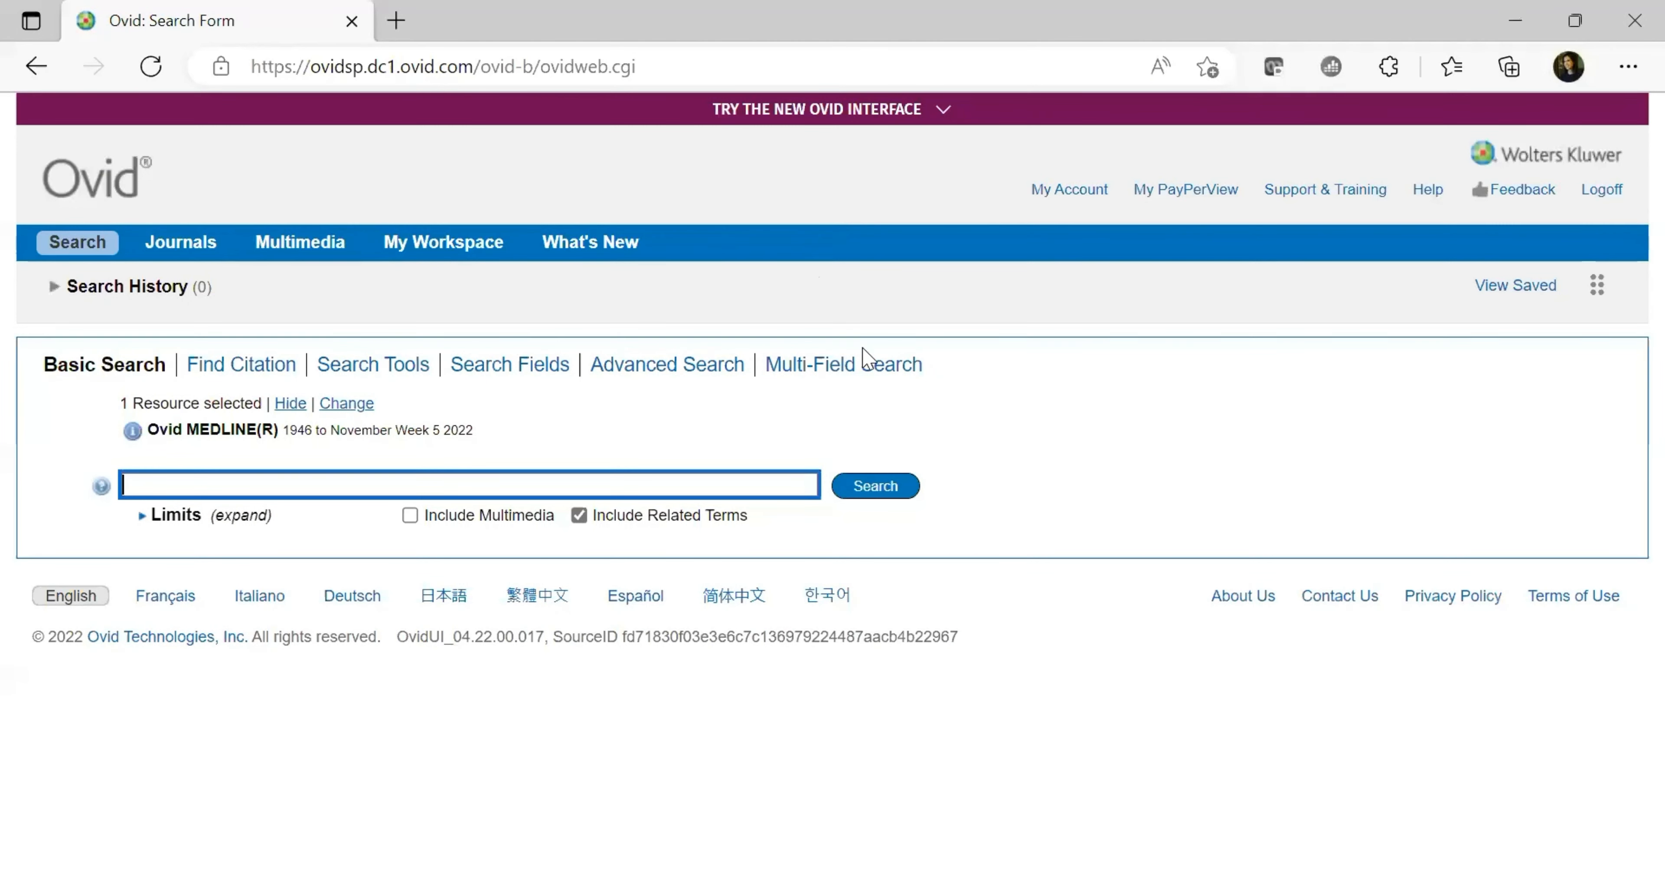
Paste the hip replacement post-operative infection recovery question into Basic Search and run it
click(257, 482)
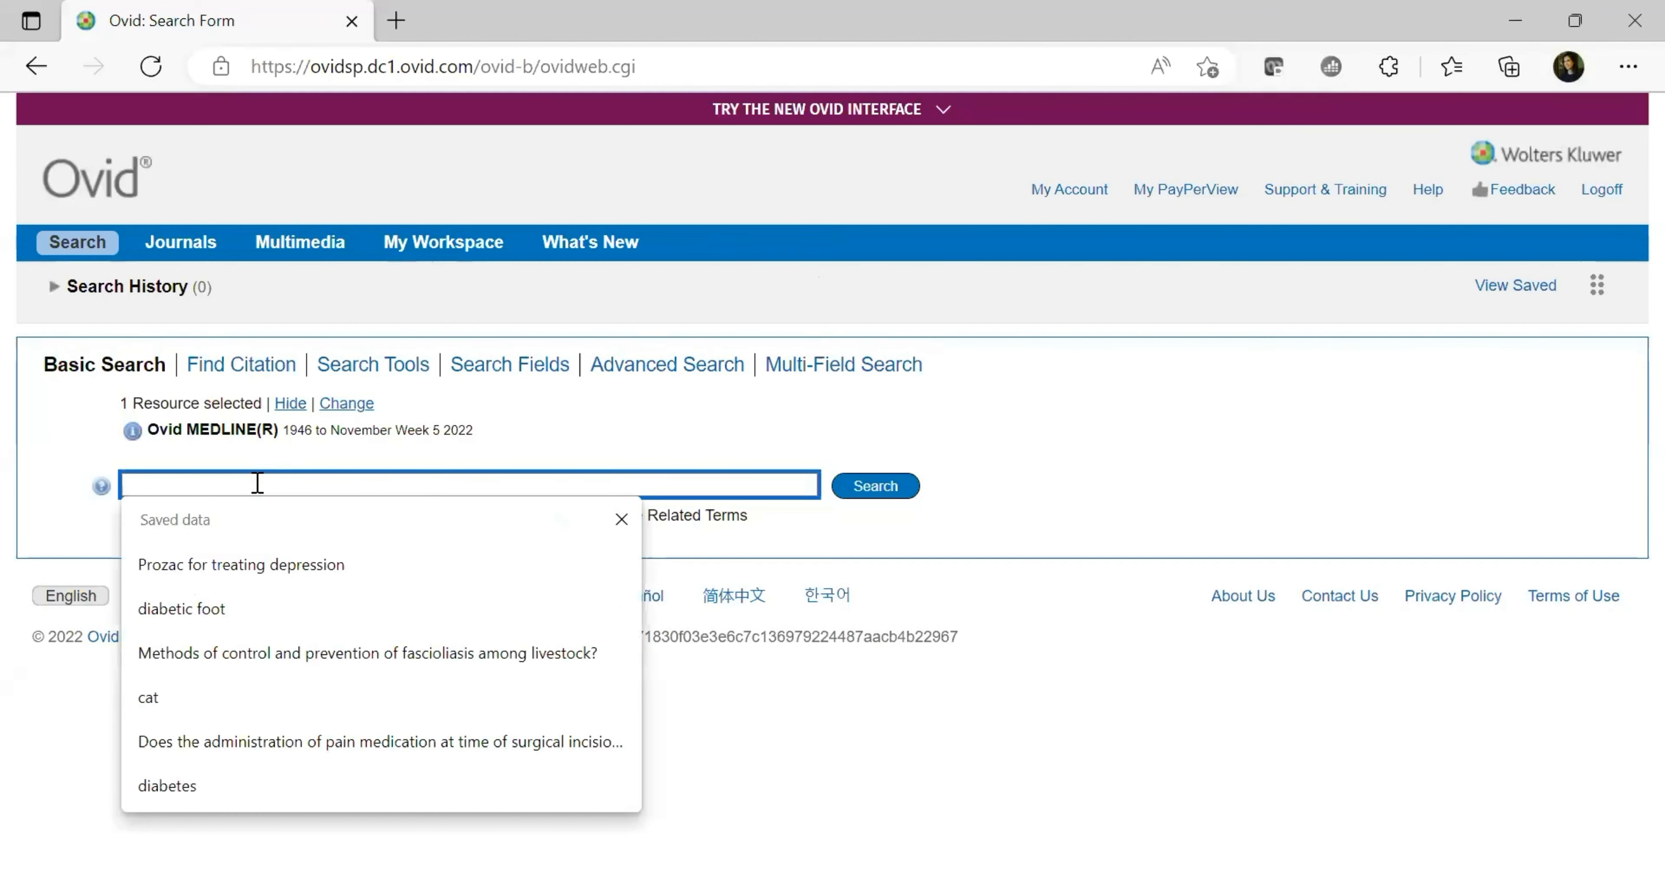
click(656, 138)
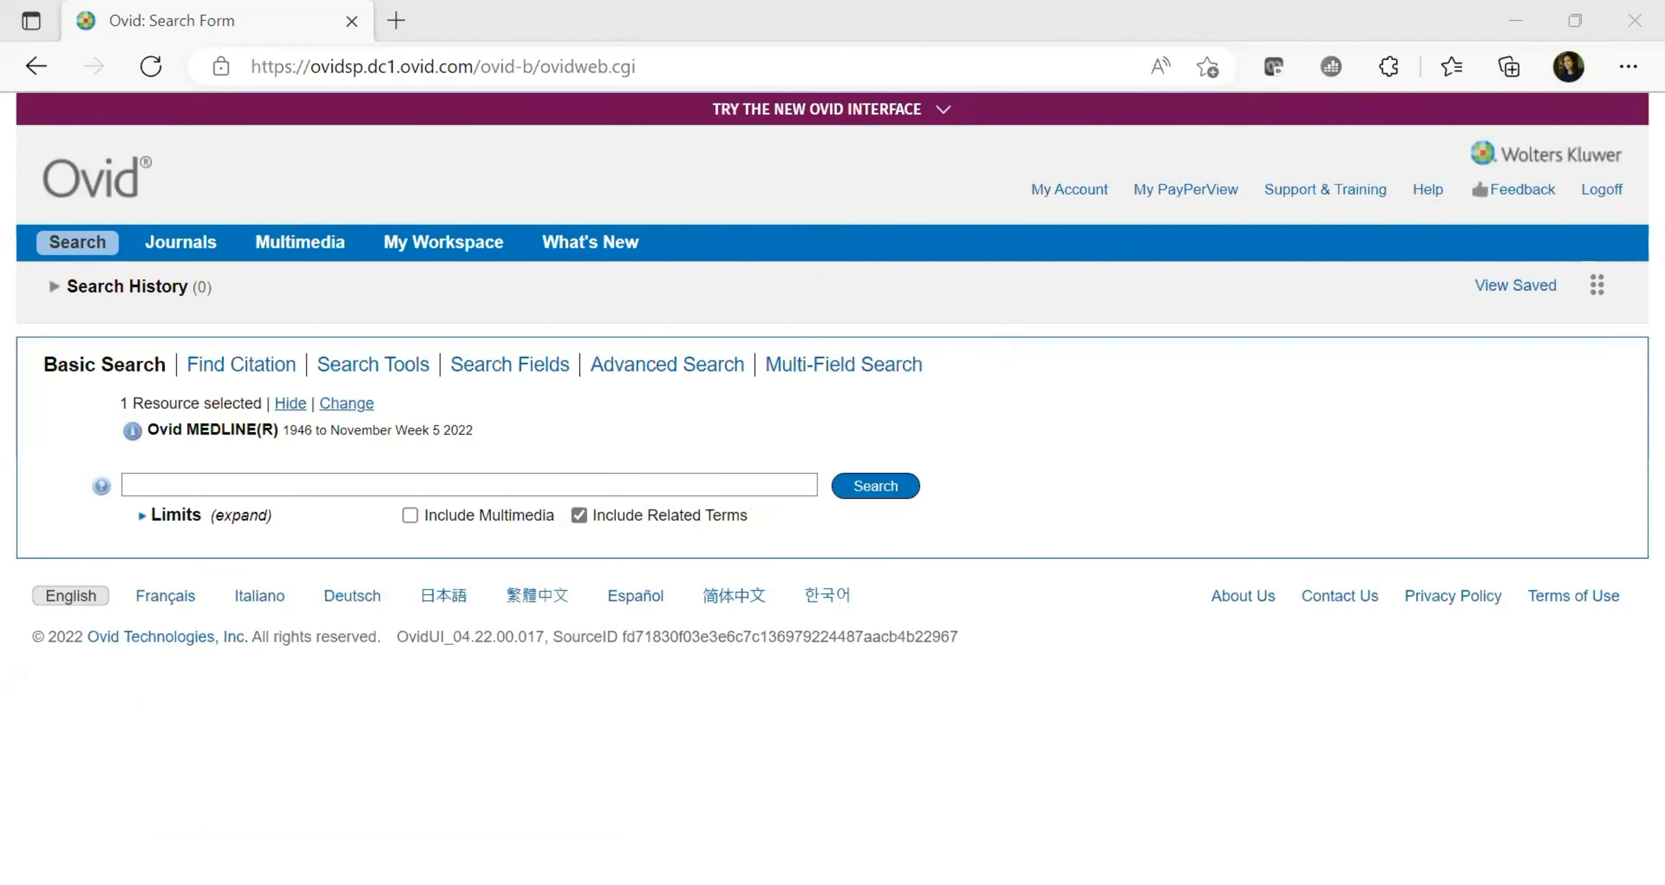
click(568, 606)
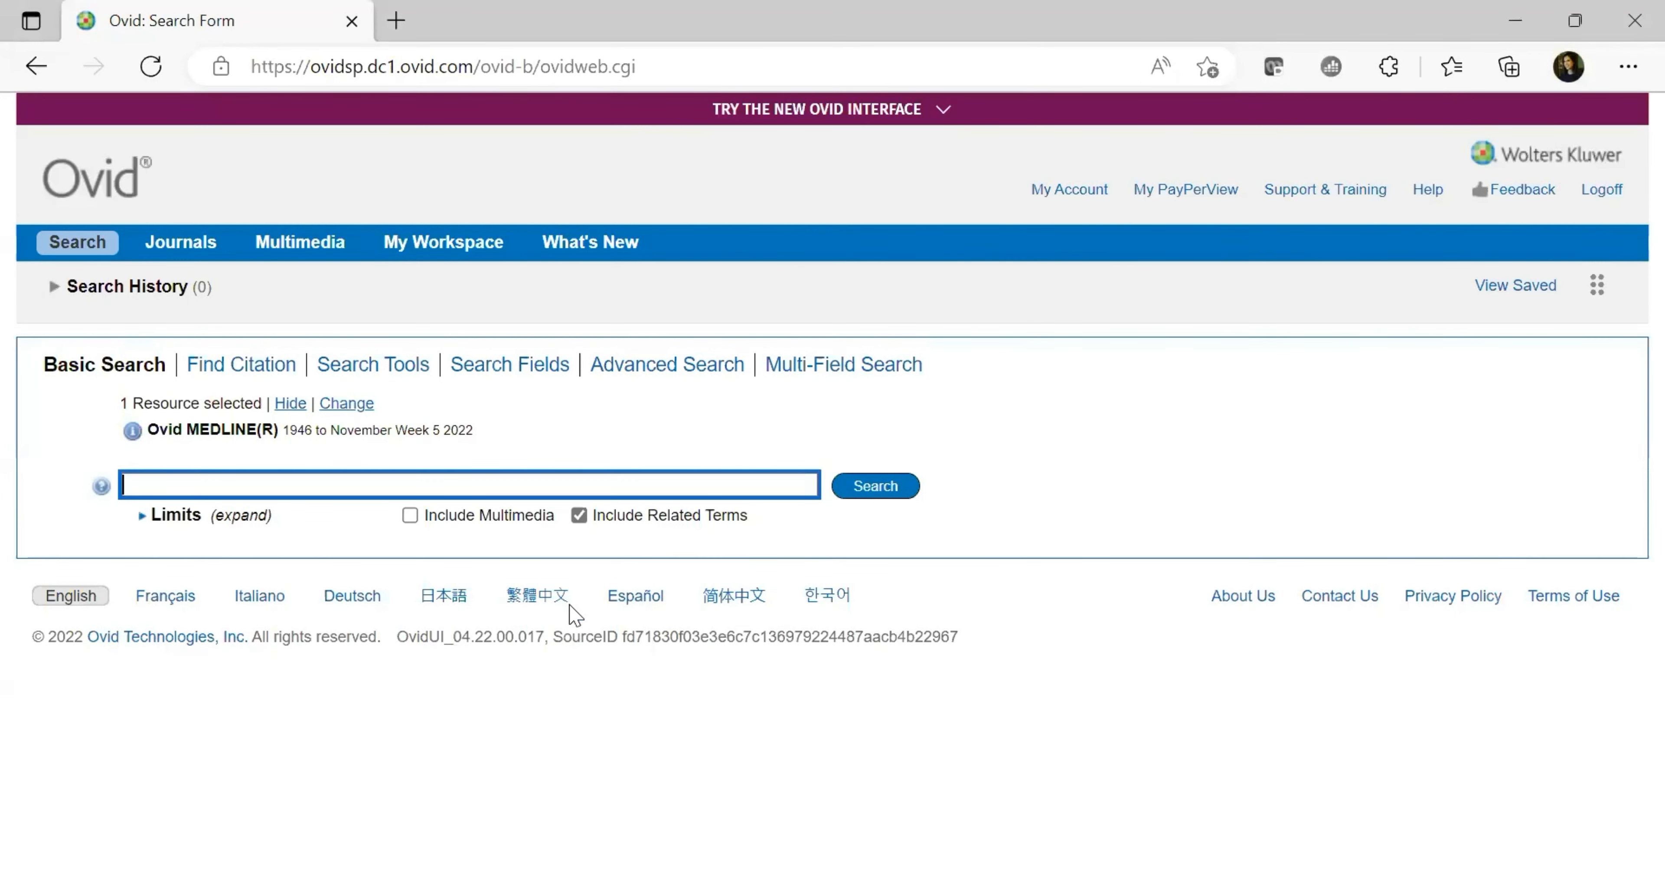
click(462, 479)
key(ctrl+v)
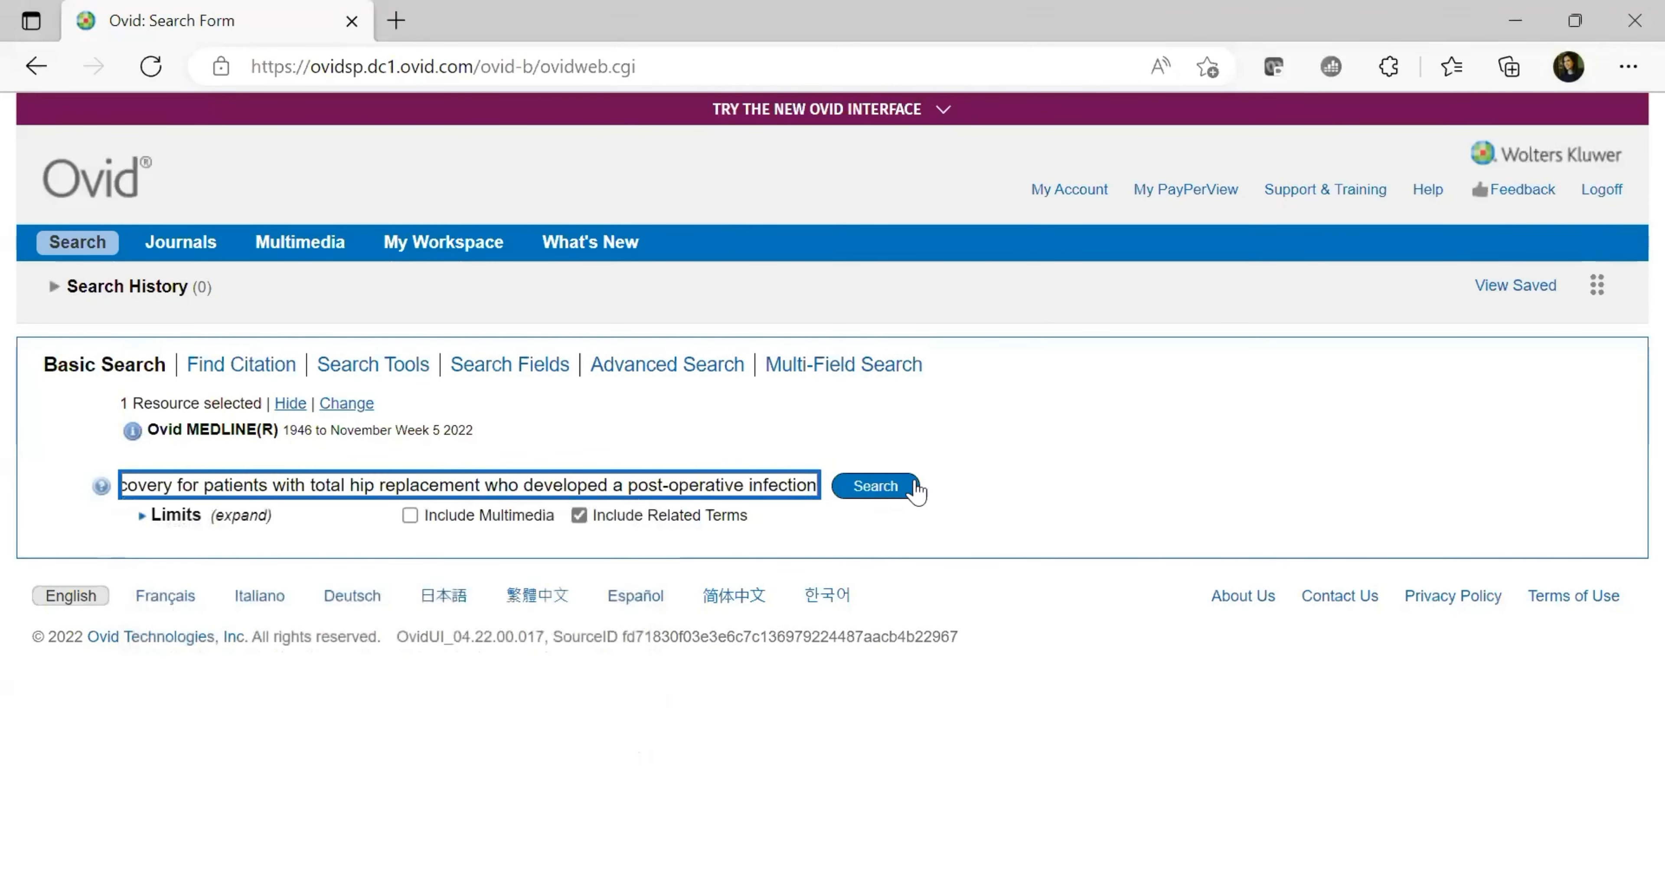
click(876, 486)
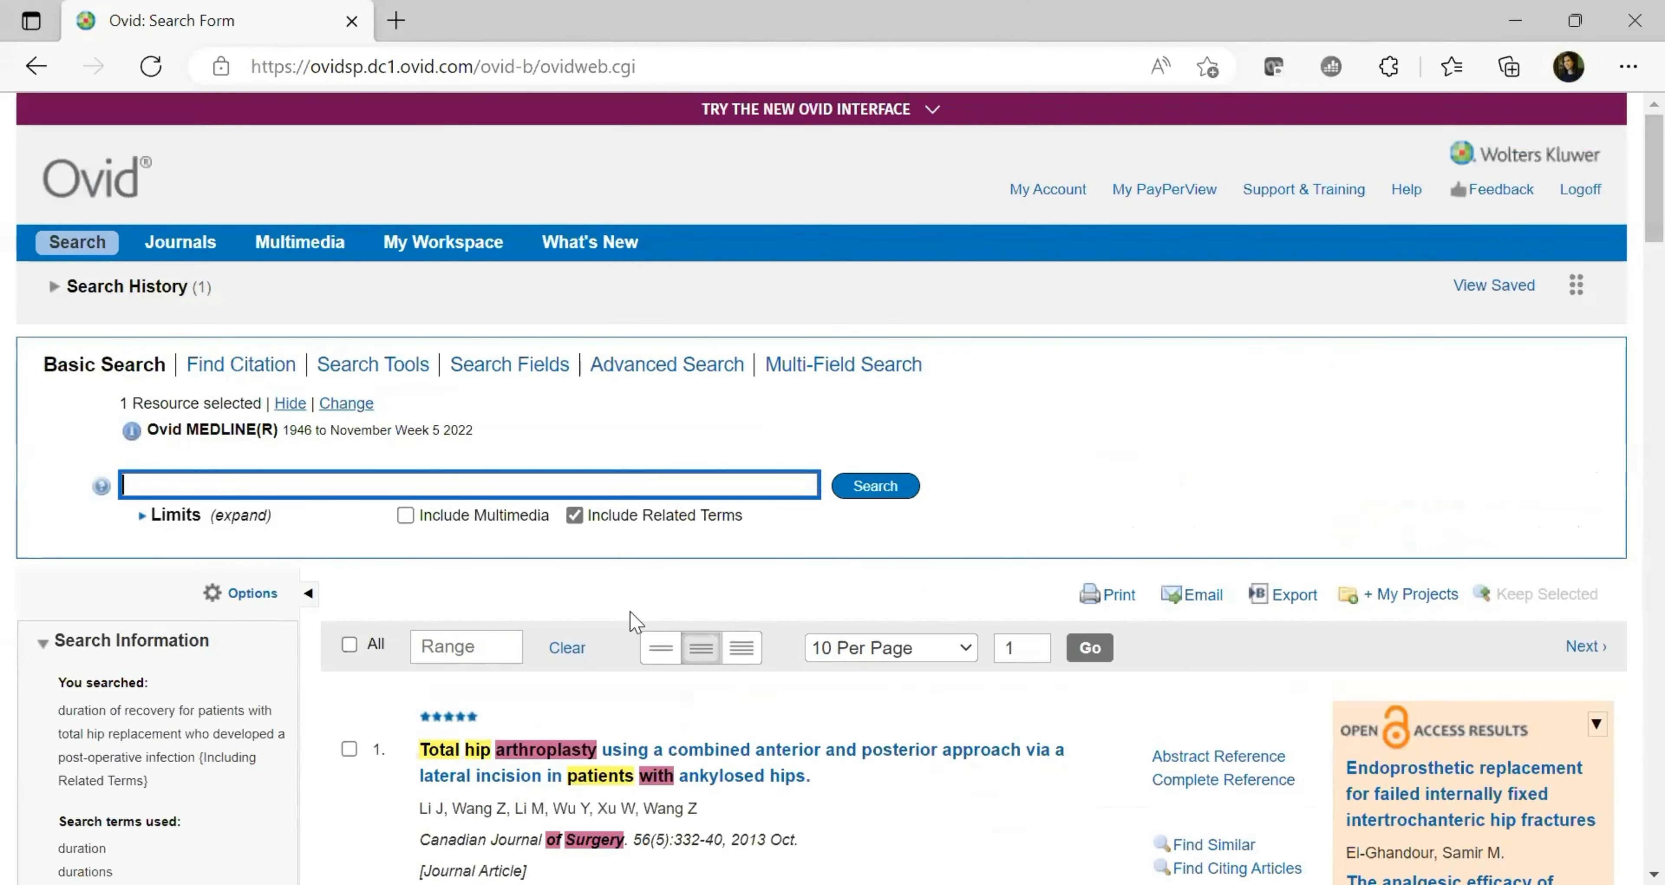
Tick results 1, 2 and 3, starting with the top total hip arthroplasty article
click(350, 645)
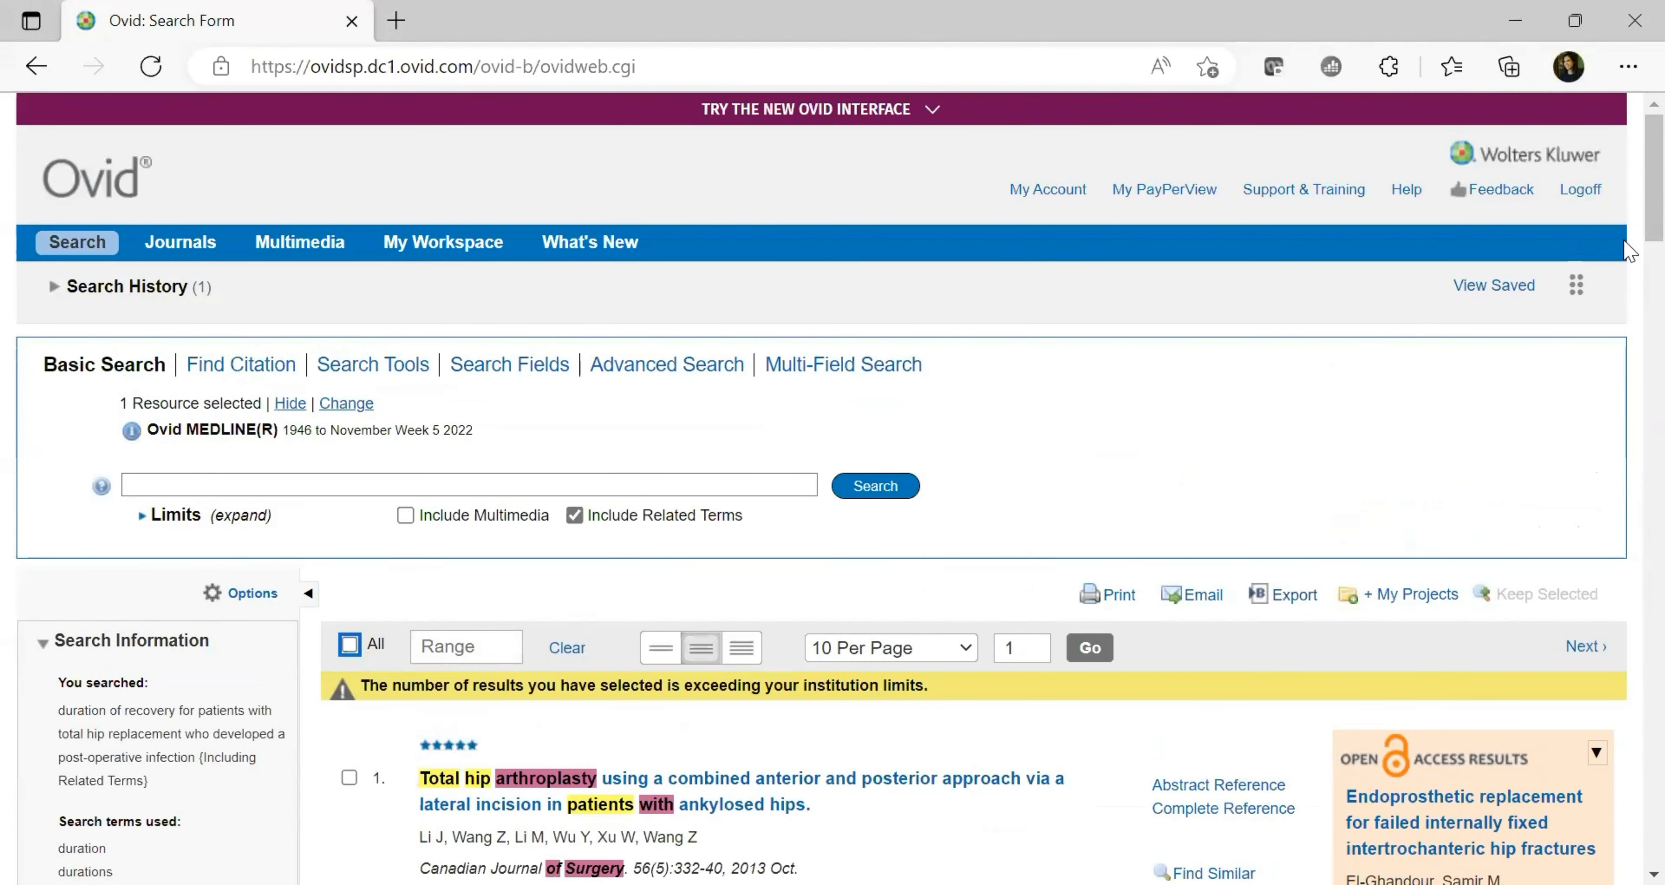
click(349, 777)
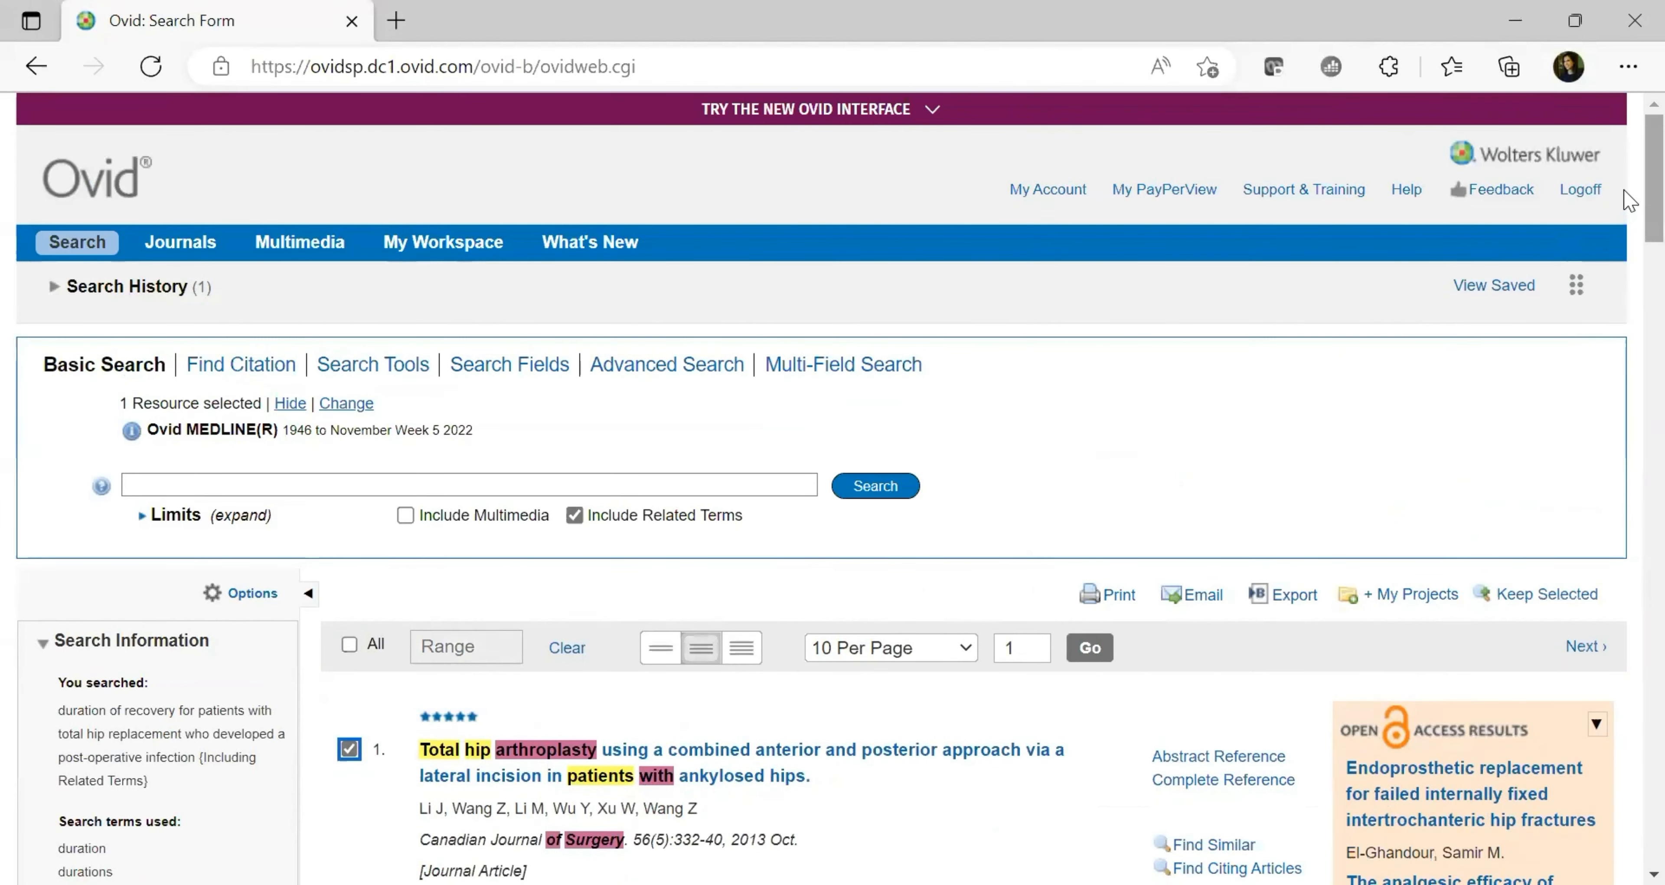
scroll(1319, 362, down, 5)
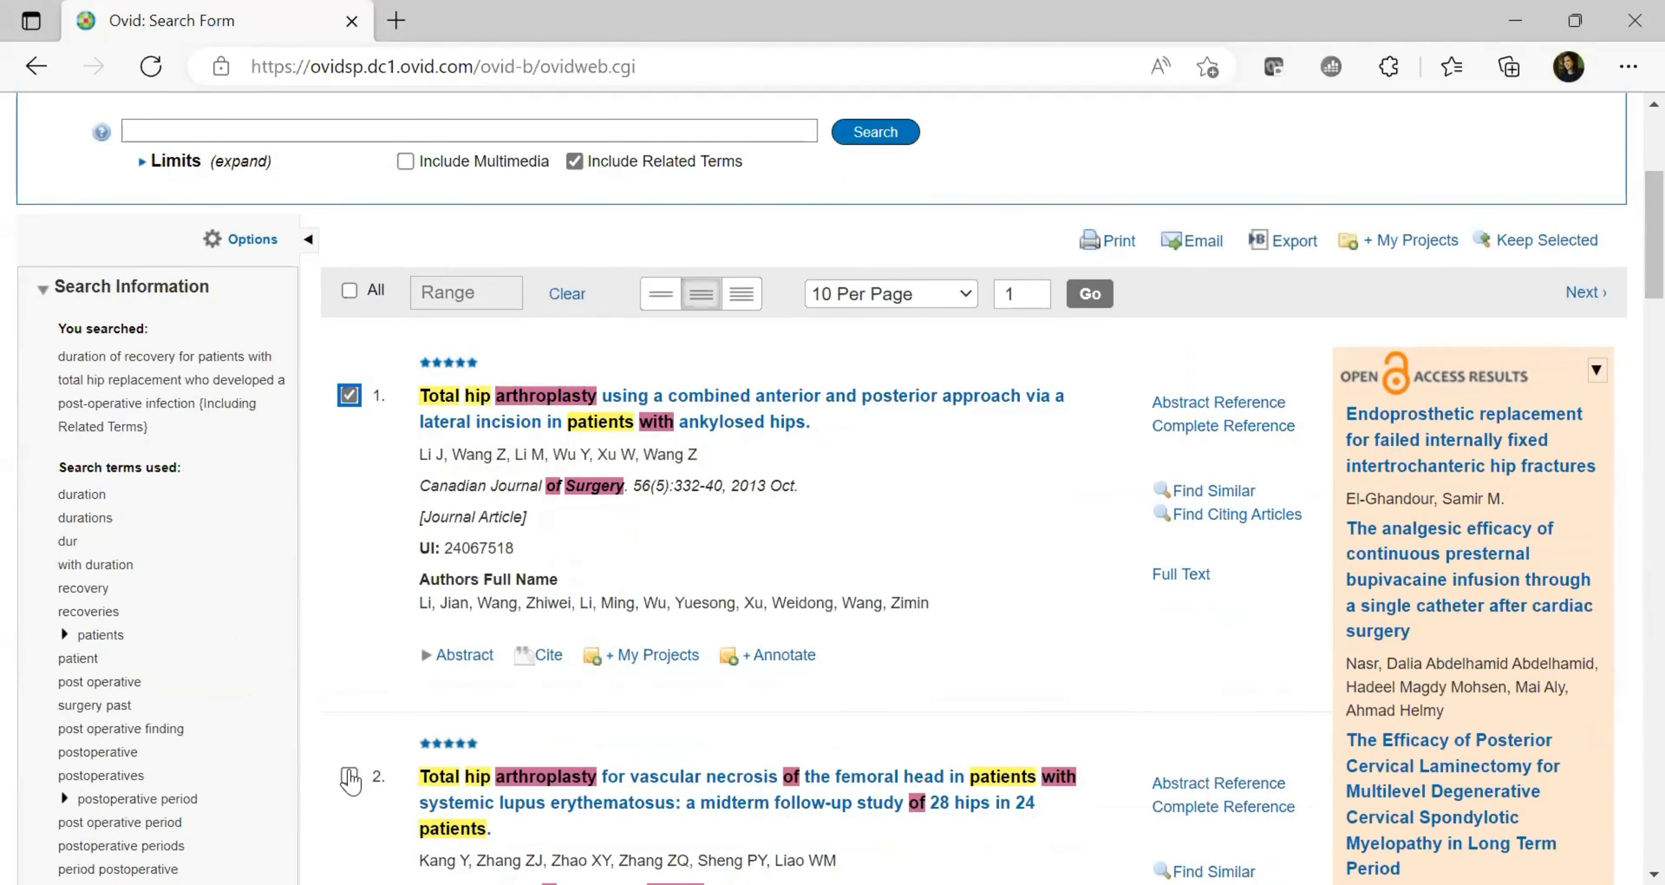
click(349, 775)
scroll(1629, 227, down, 9)
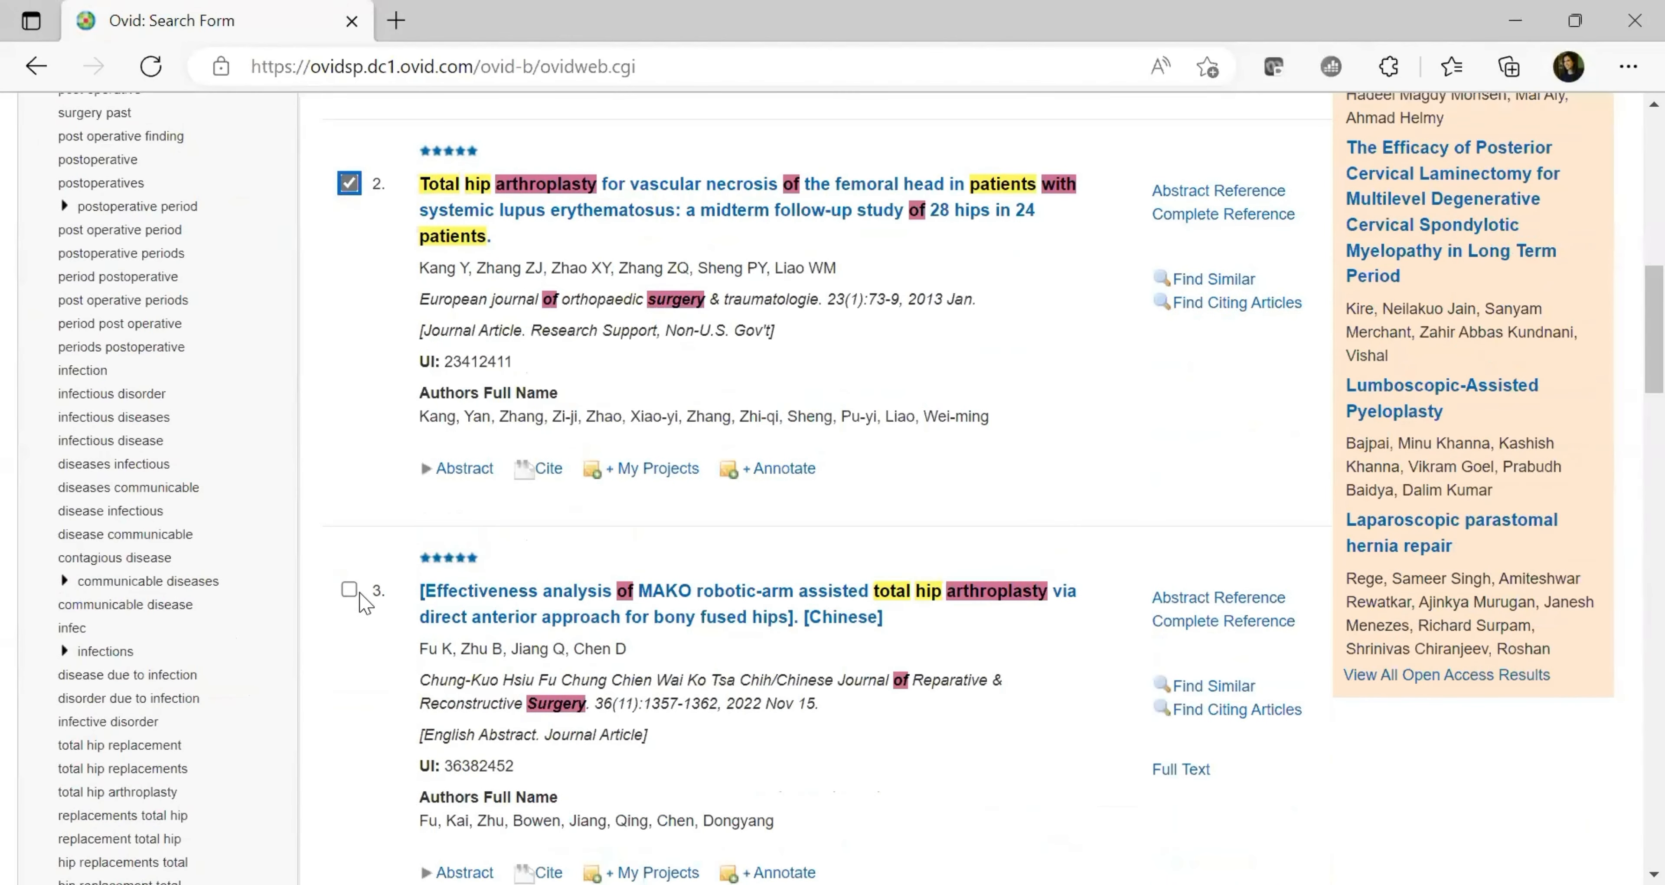
click(348, 590)
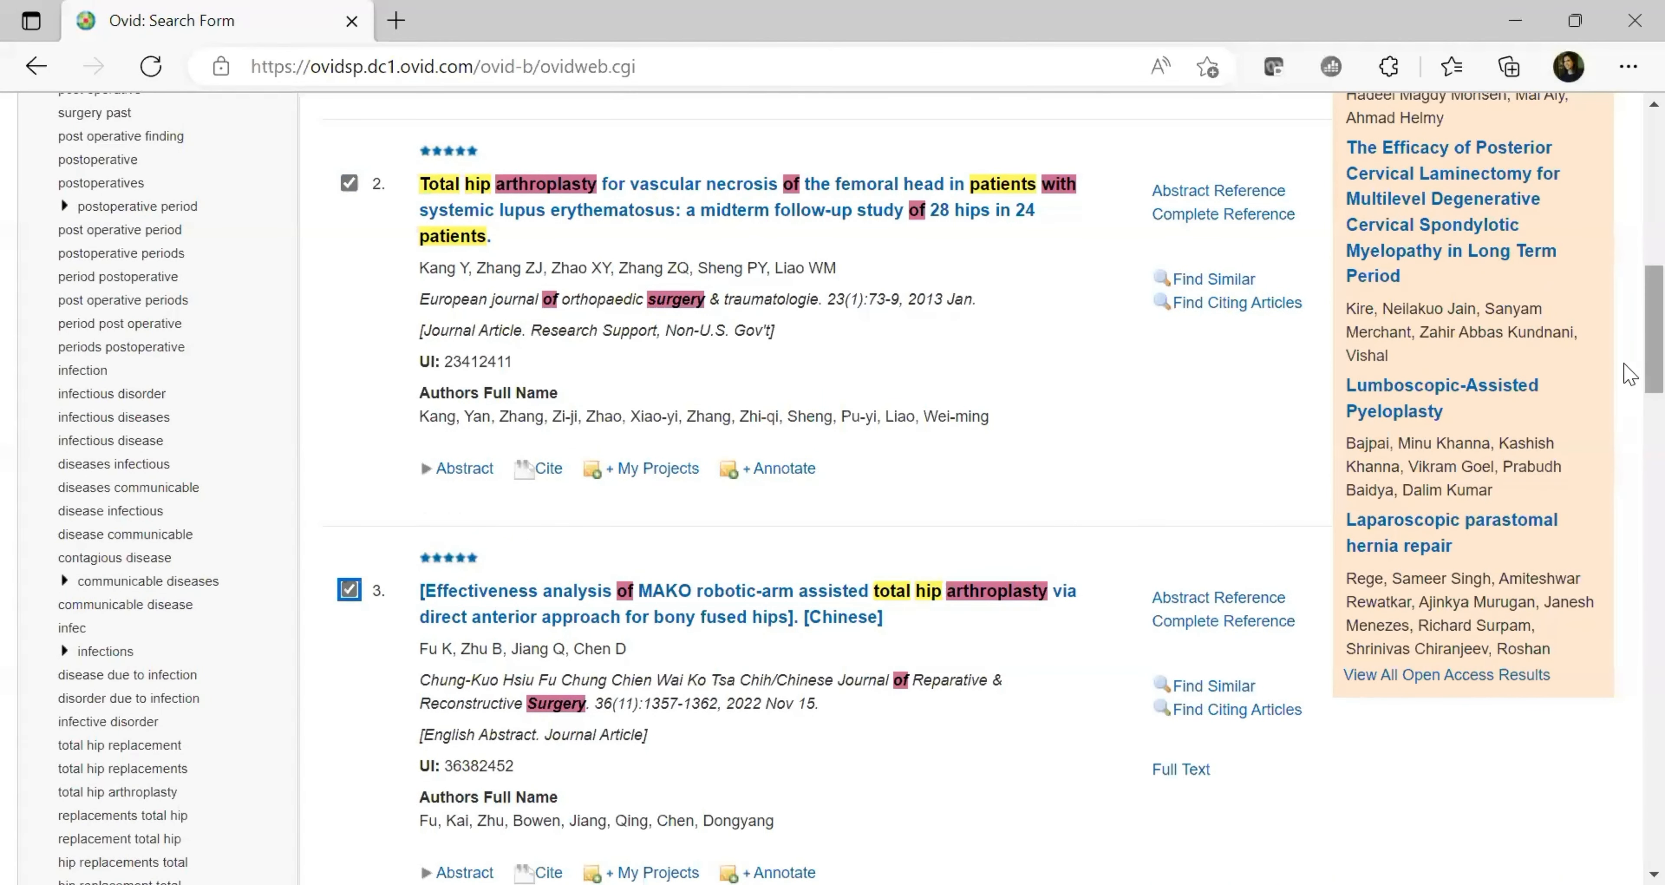
scroll(1629, 373, up, 15)
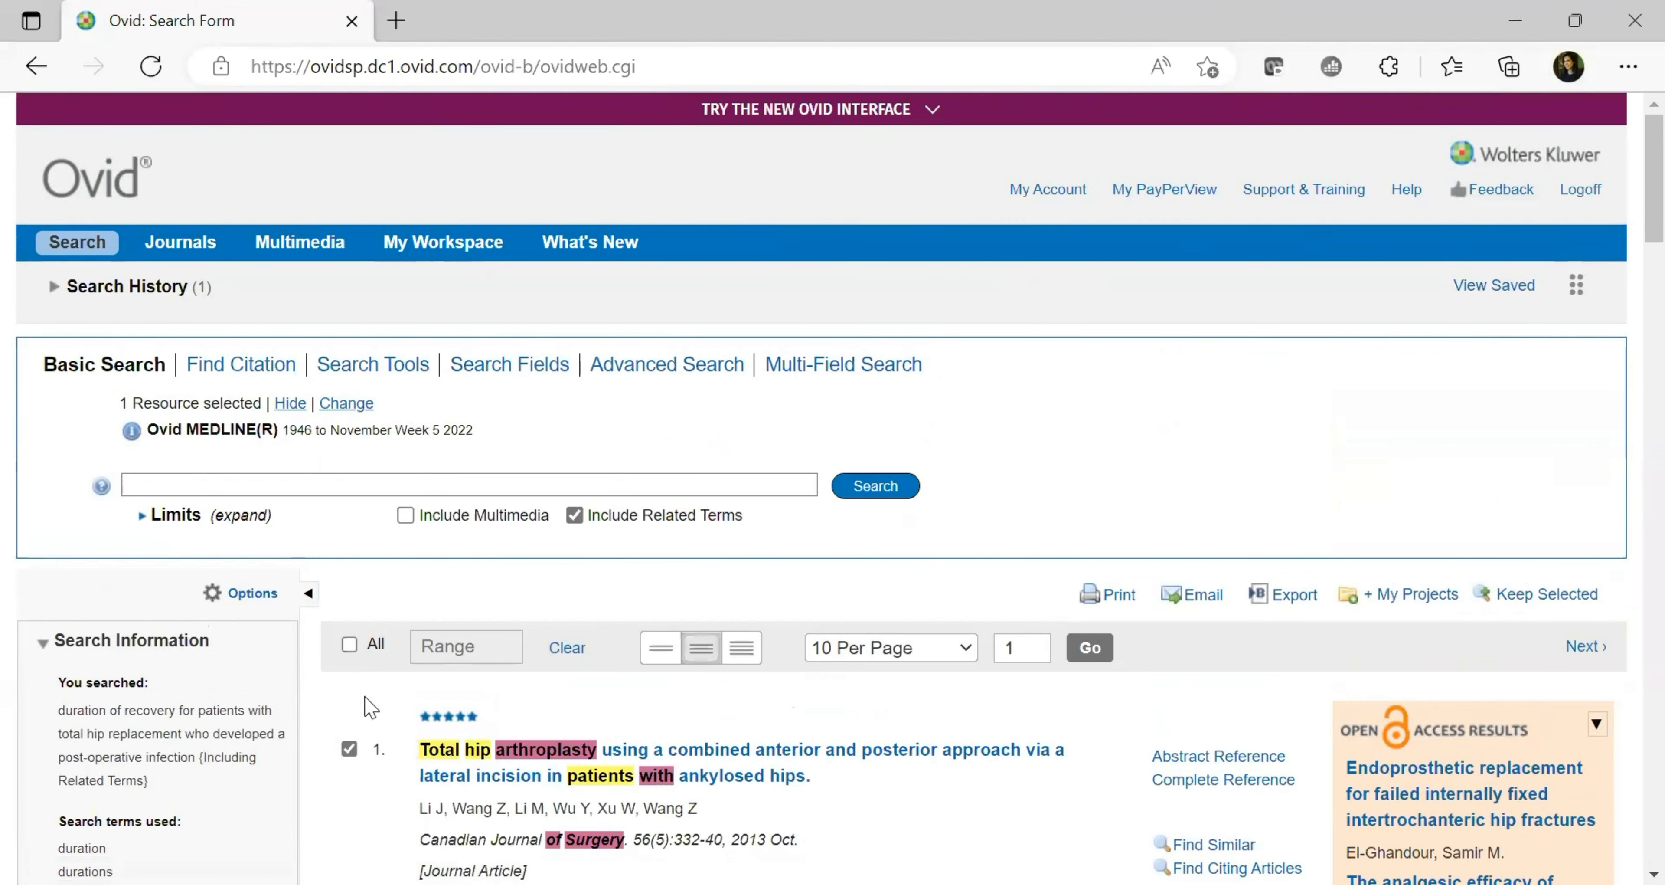
Clear the result marks, then go to My Account's Personal Account Login page
click(350, 645)
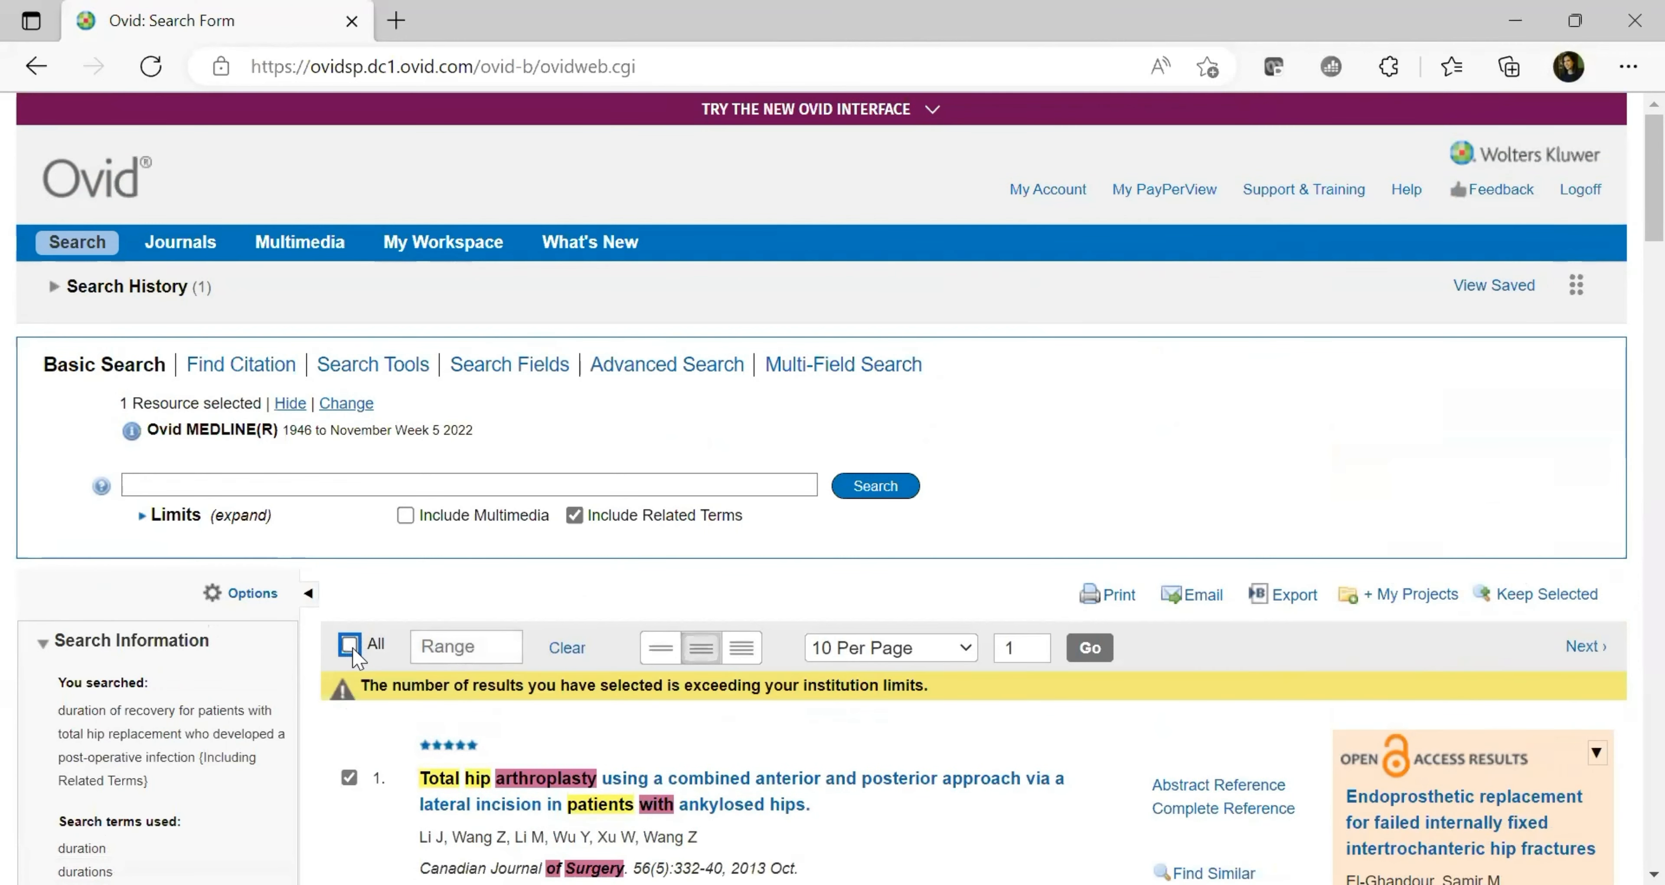
click(349, 777)
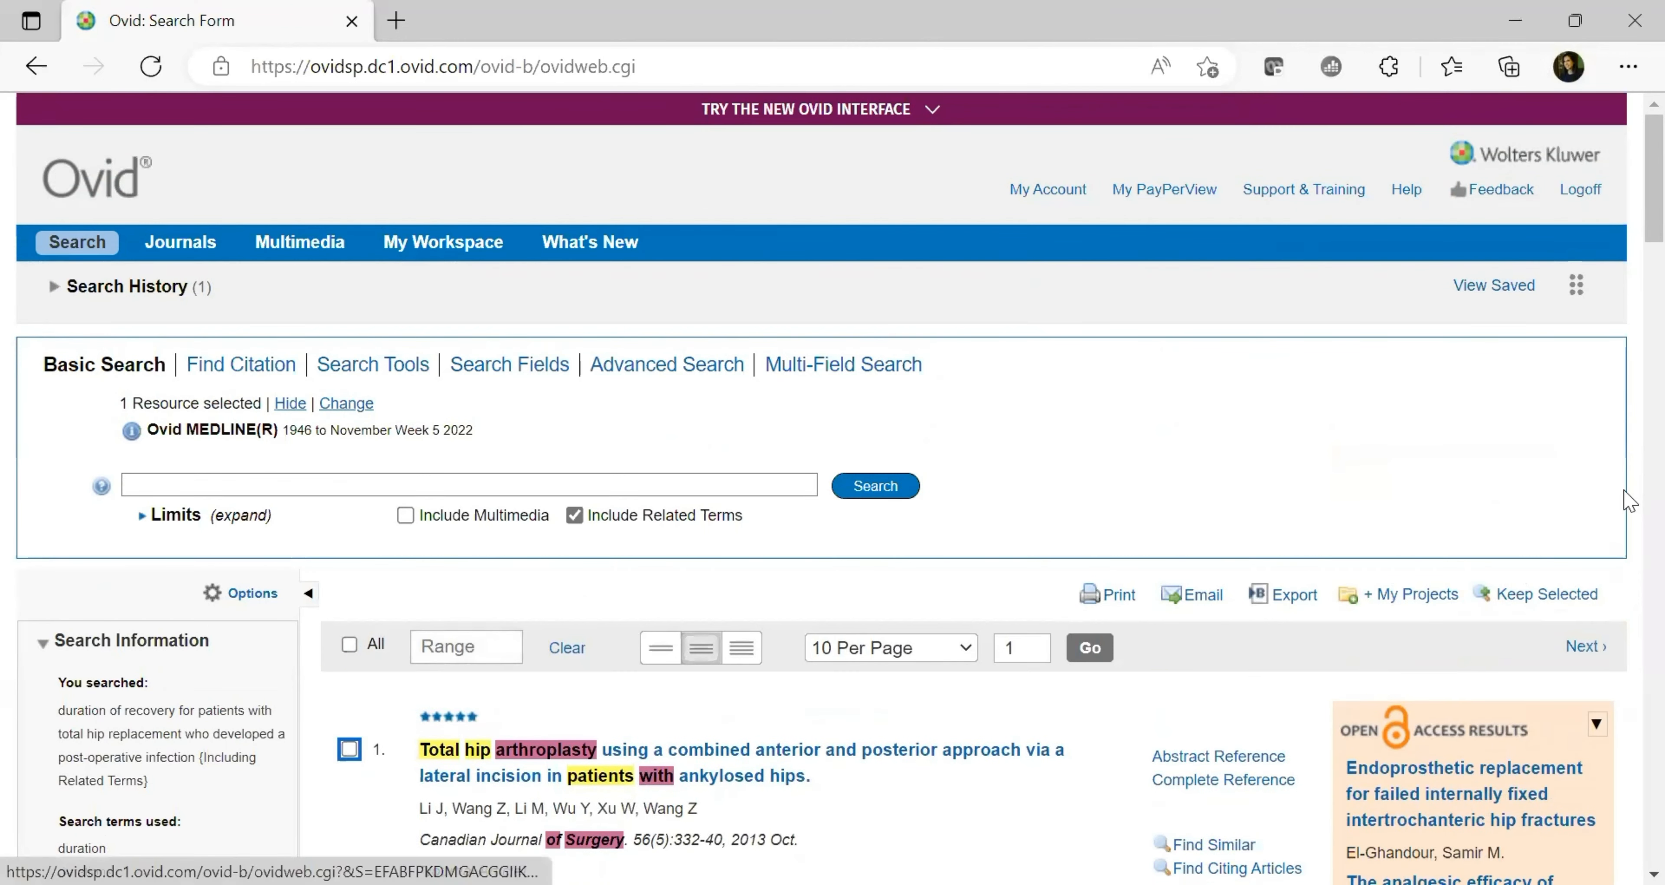
scroll(1626, 259, down, 10)
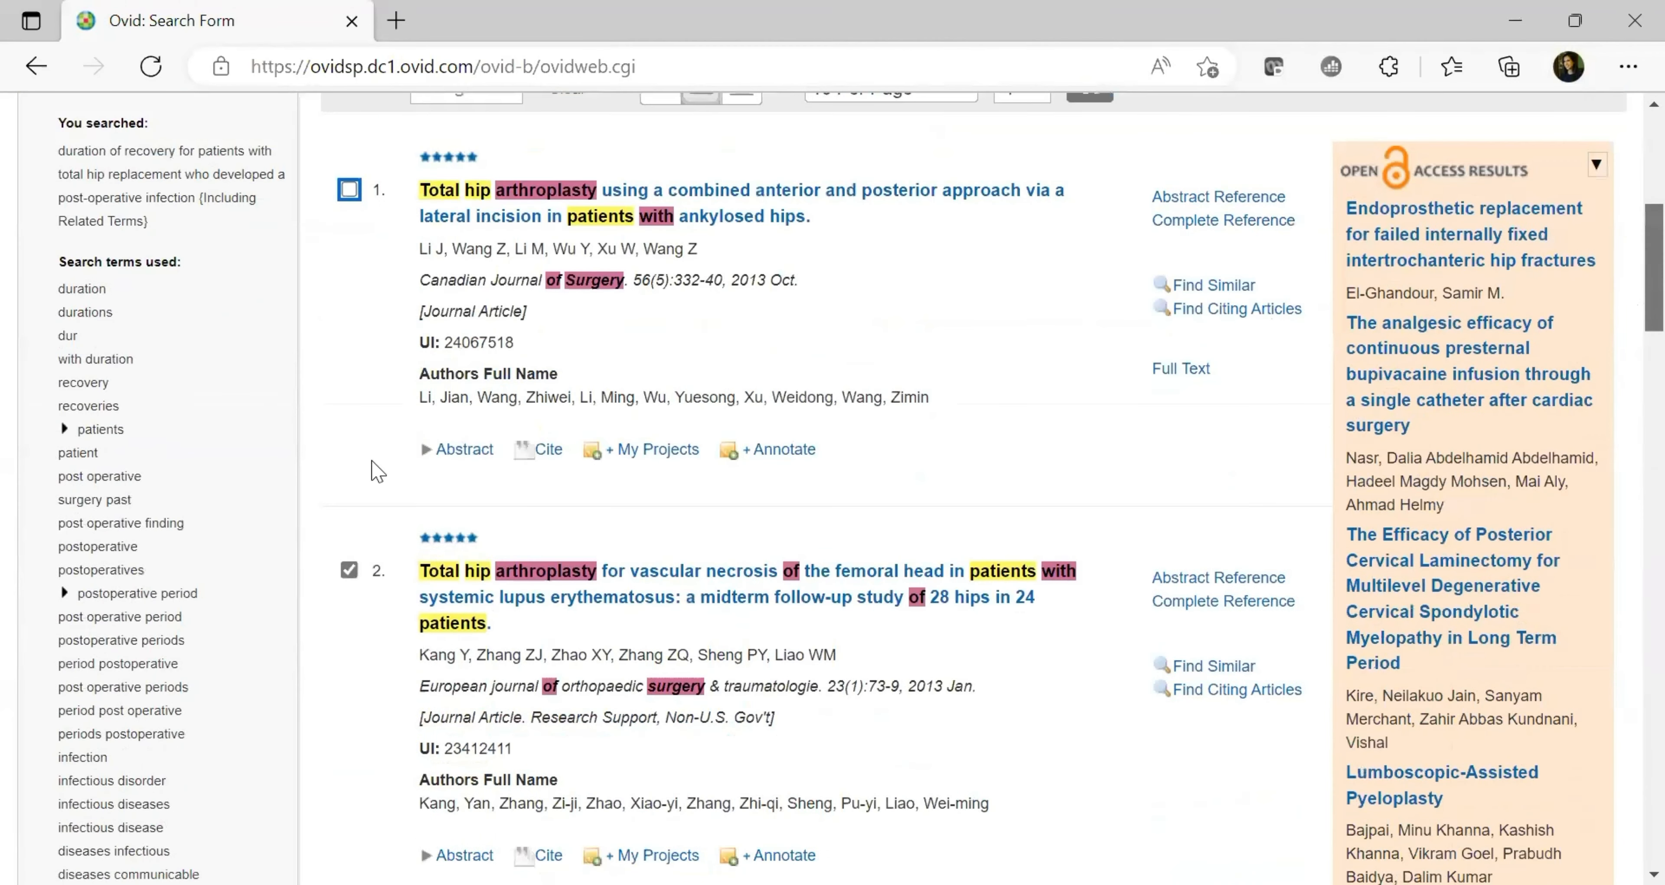
click(349, 474)
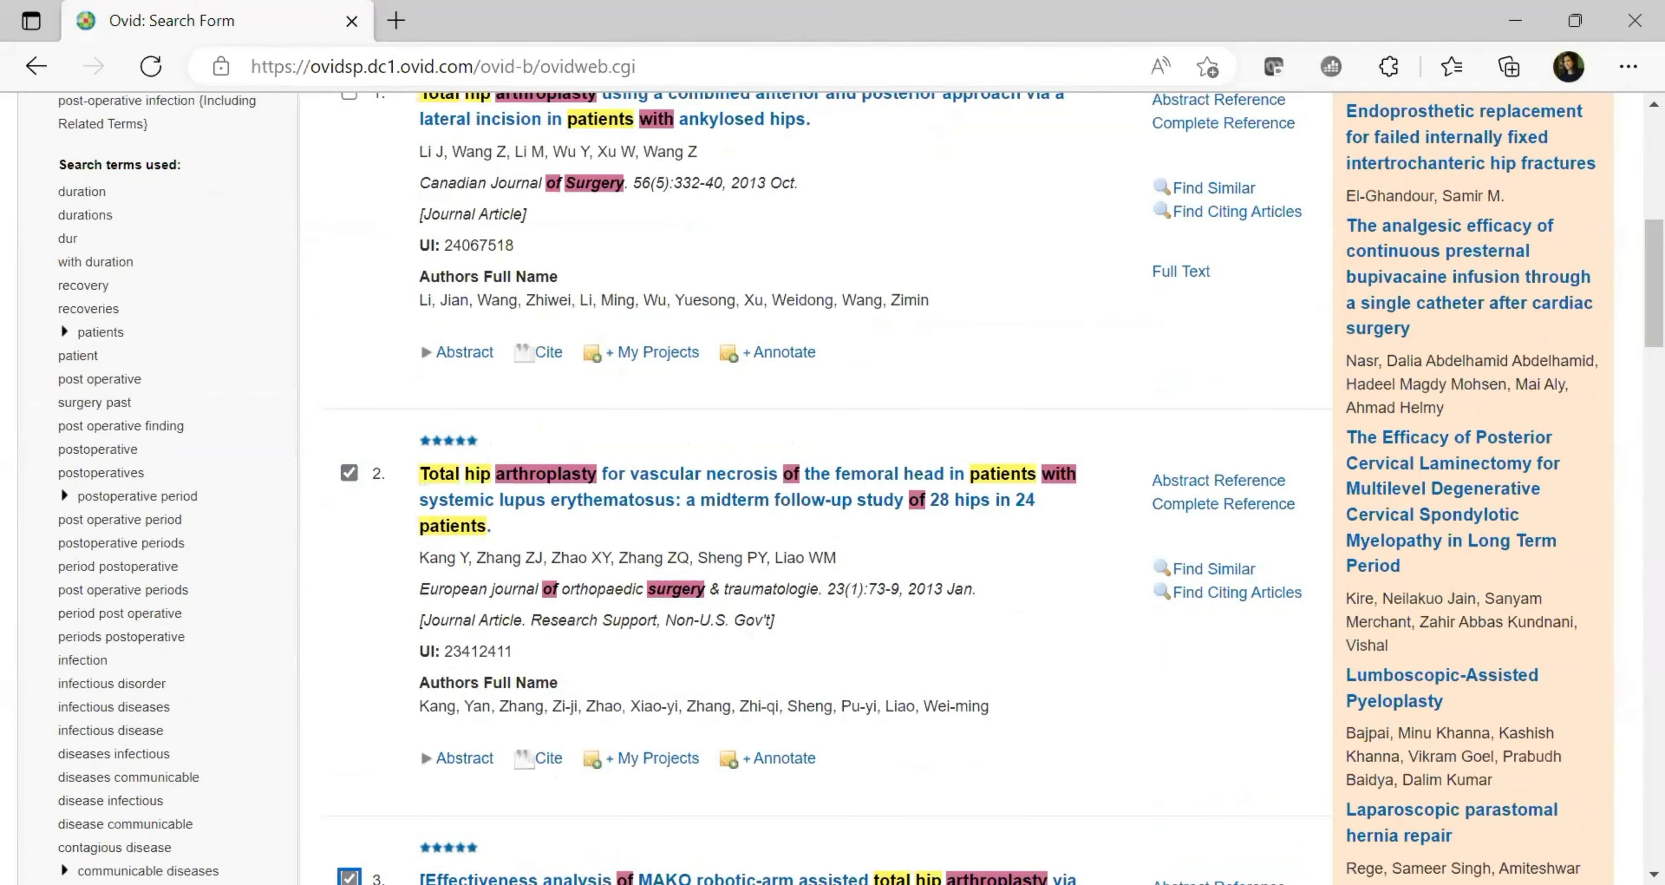
click(353, 474)
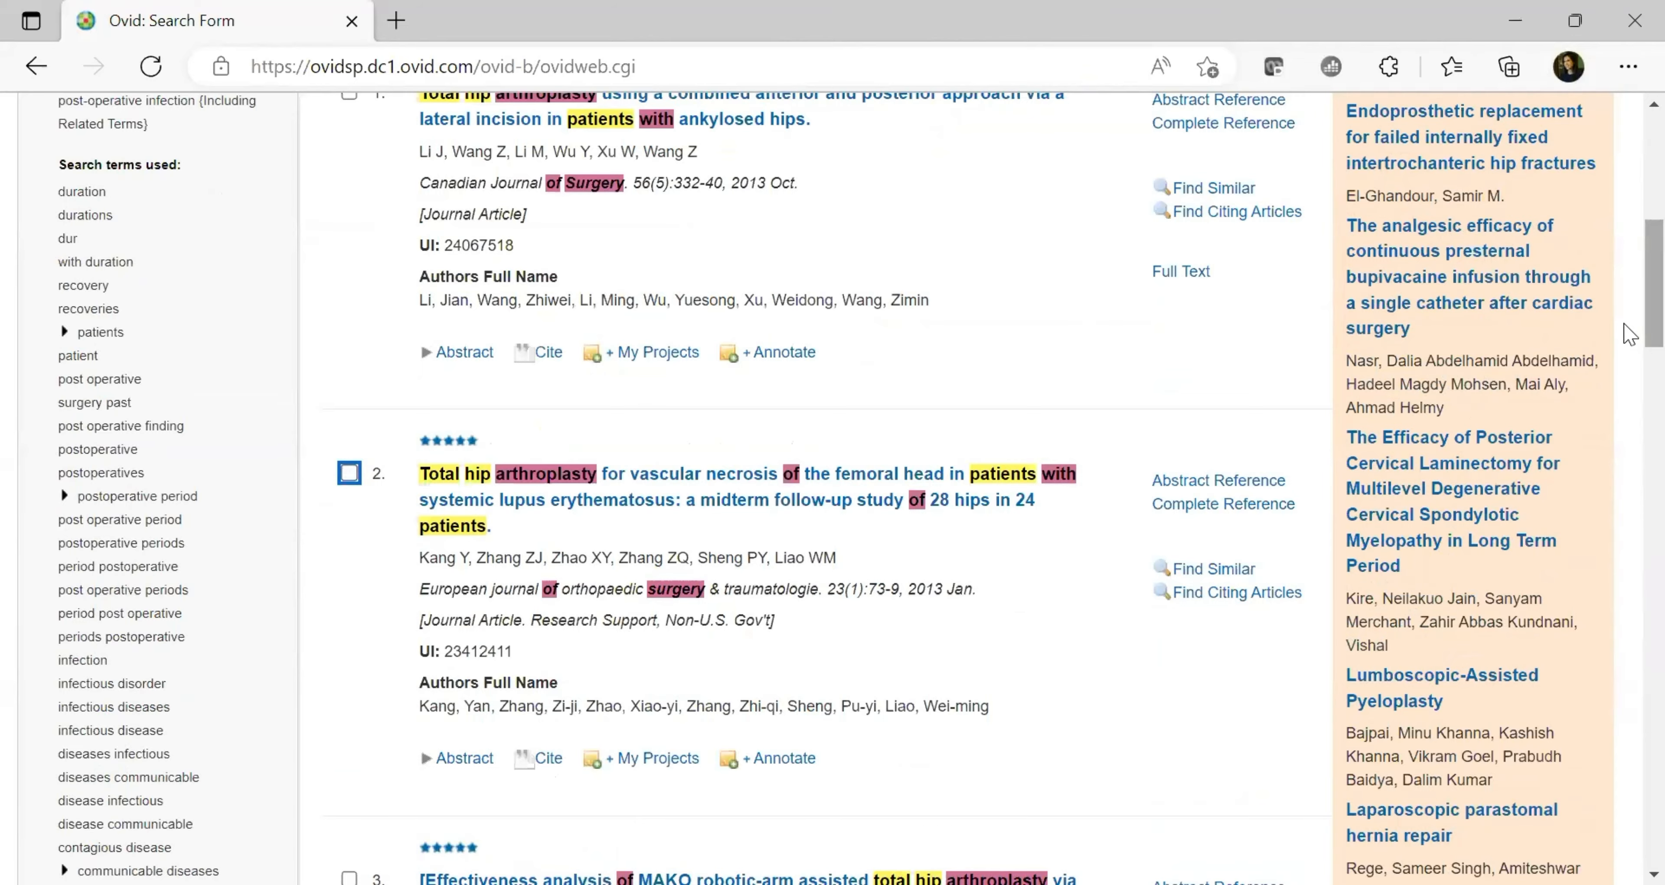
scroll(1623, 324, up, 10)
click(1058, 191)
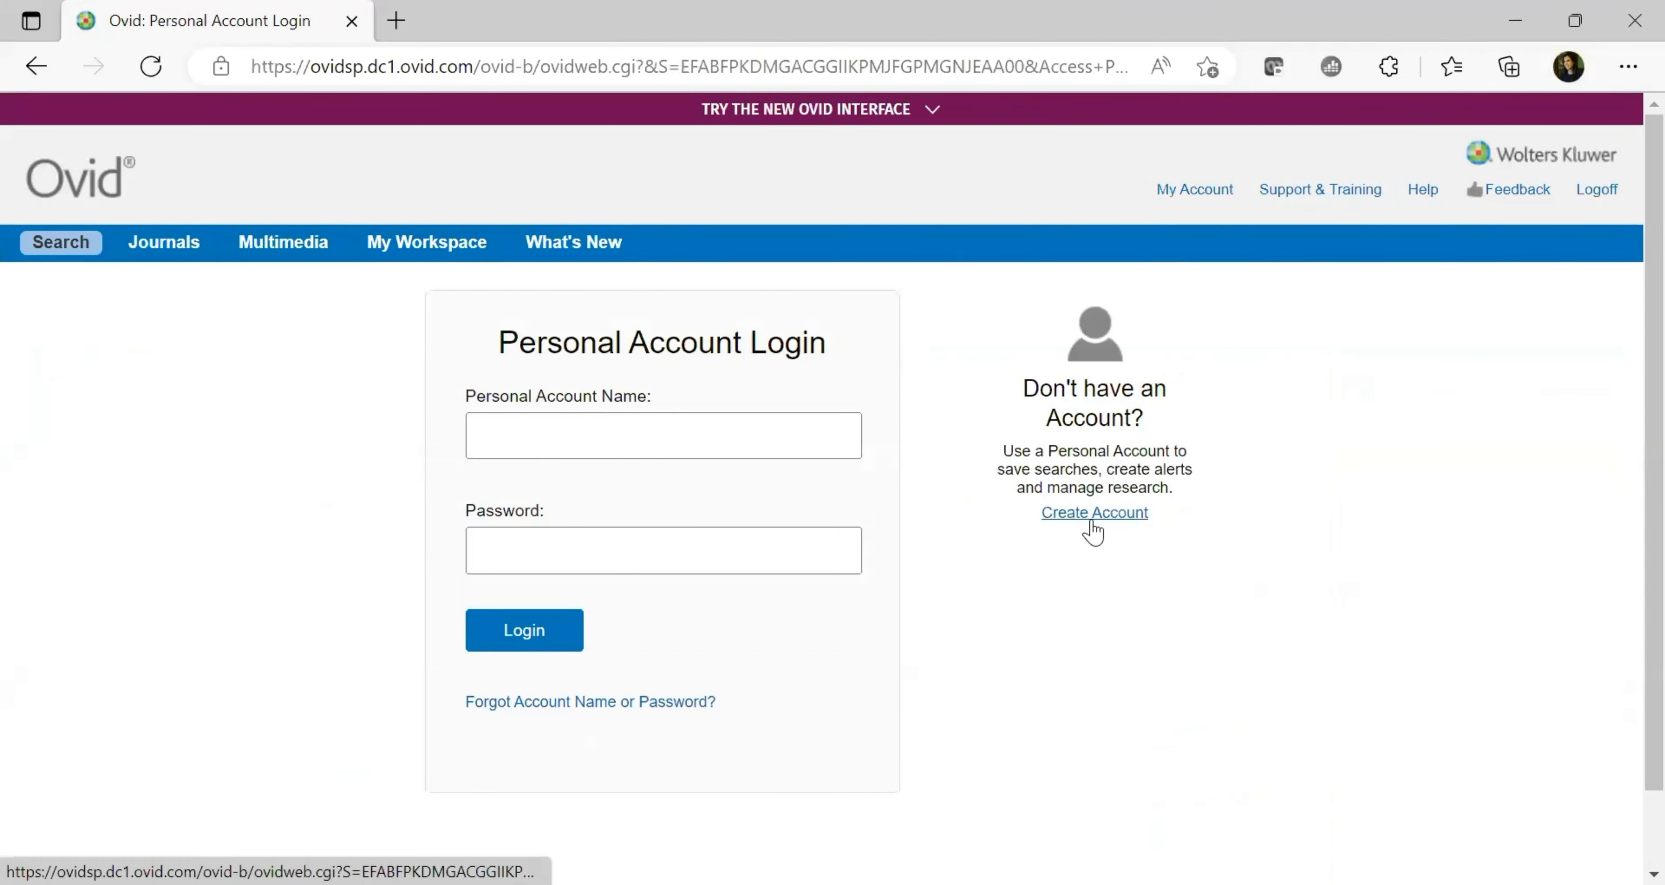
Start a new personal account, entering the account name, password and password confirmation
click(1114, 522)
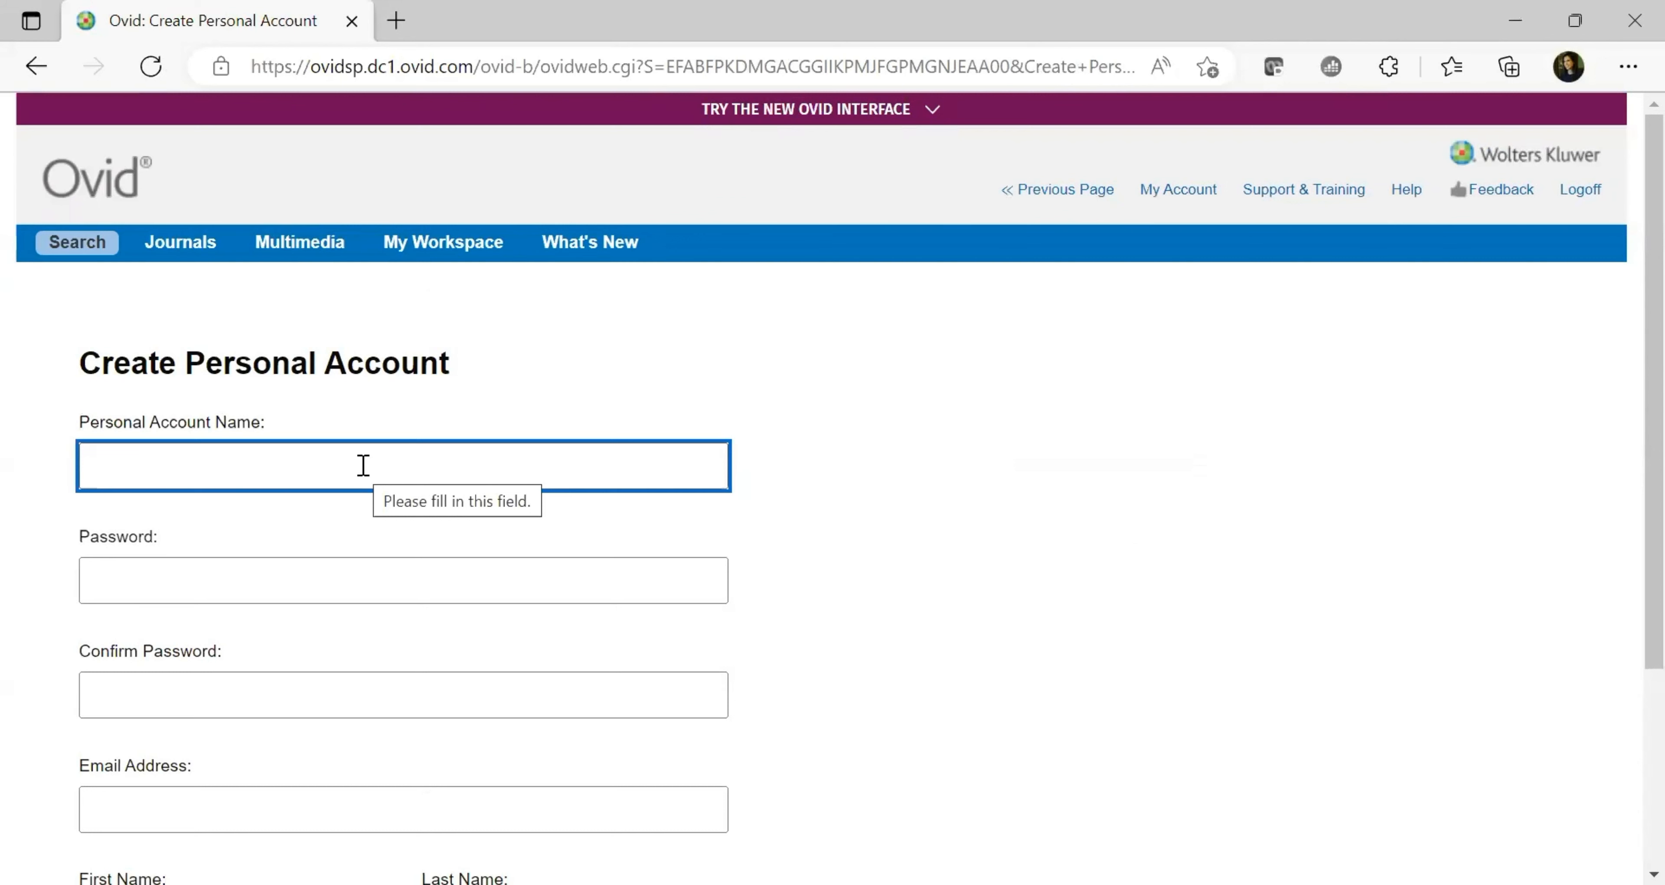
click(364, 465)
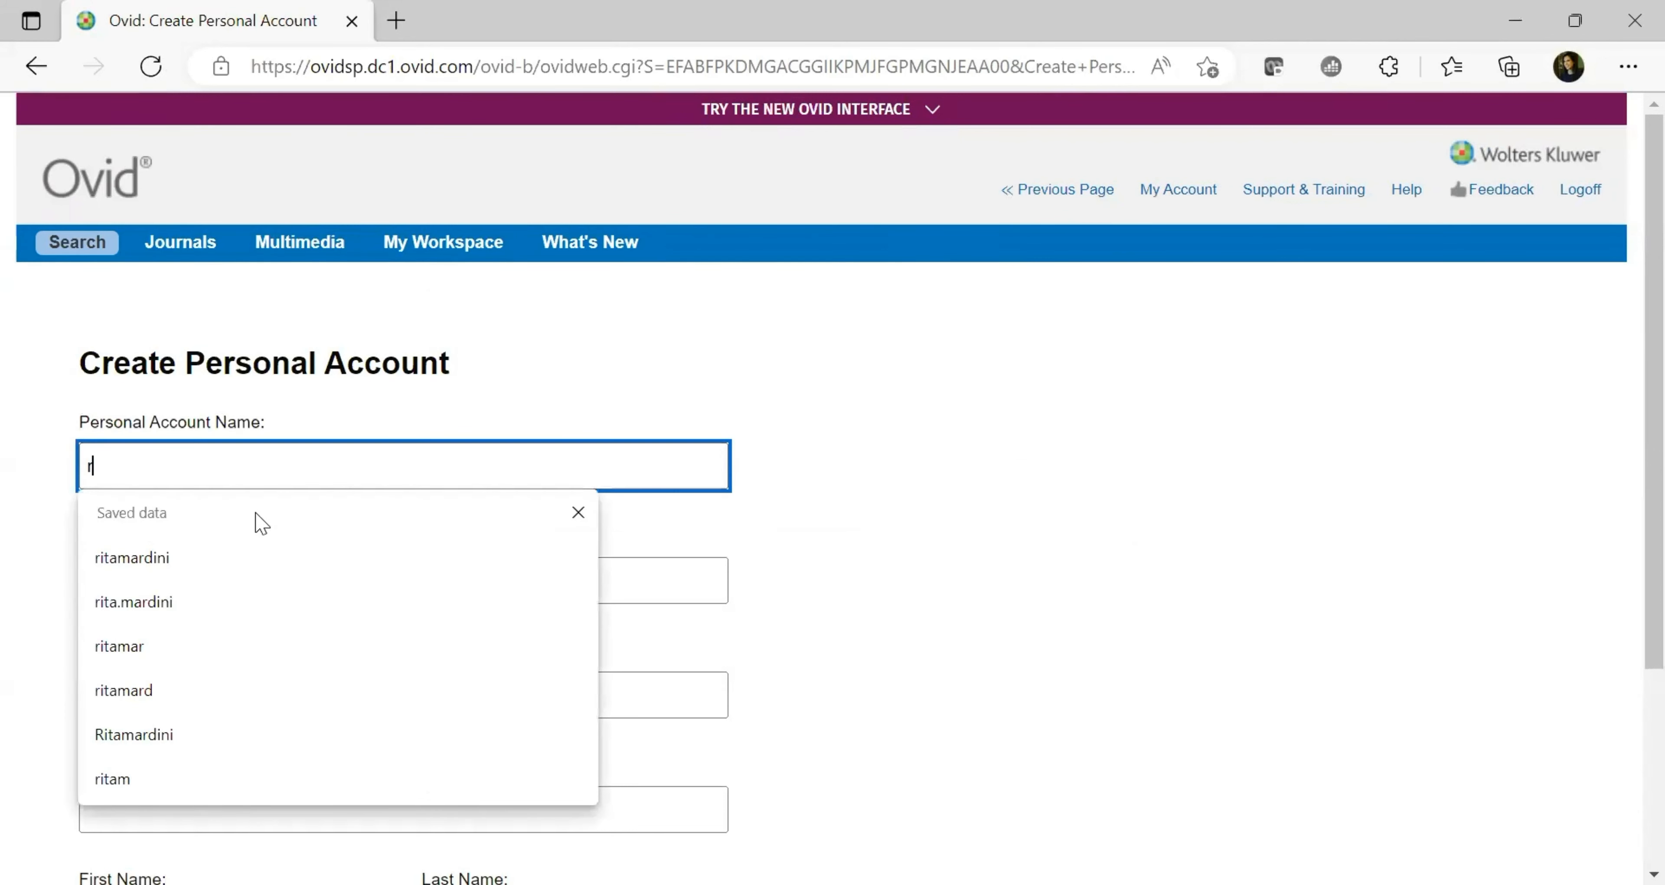
key(Escape)
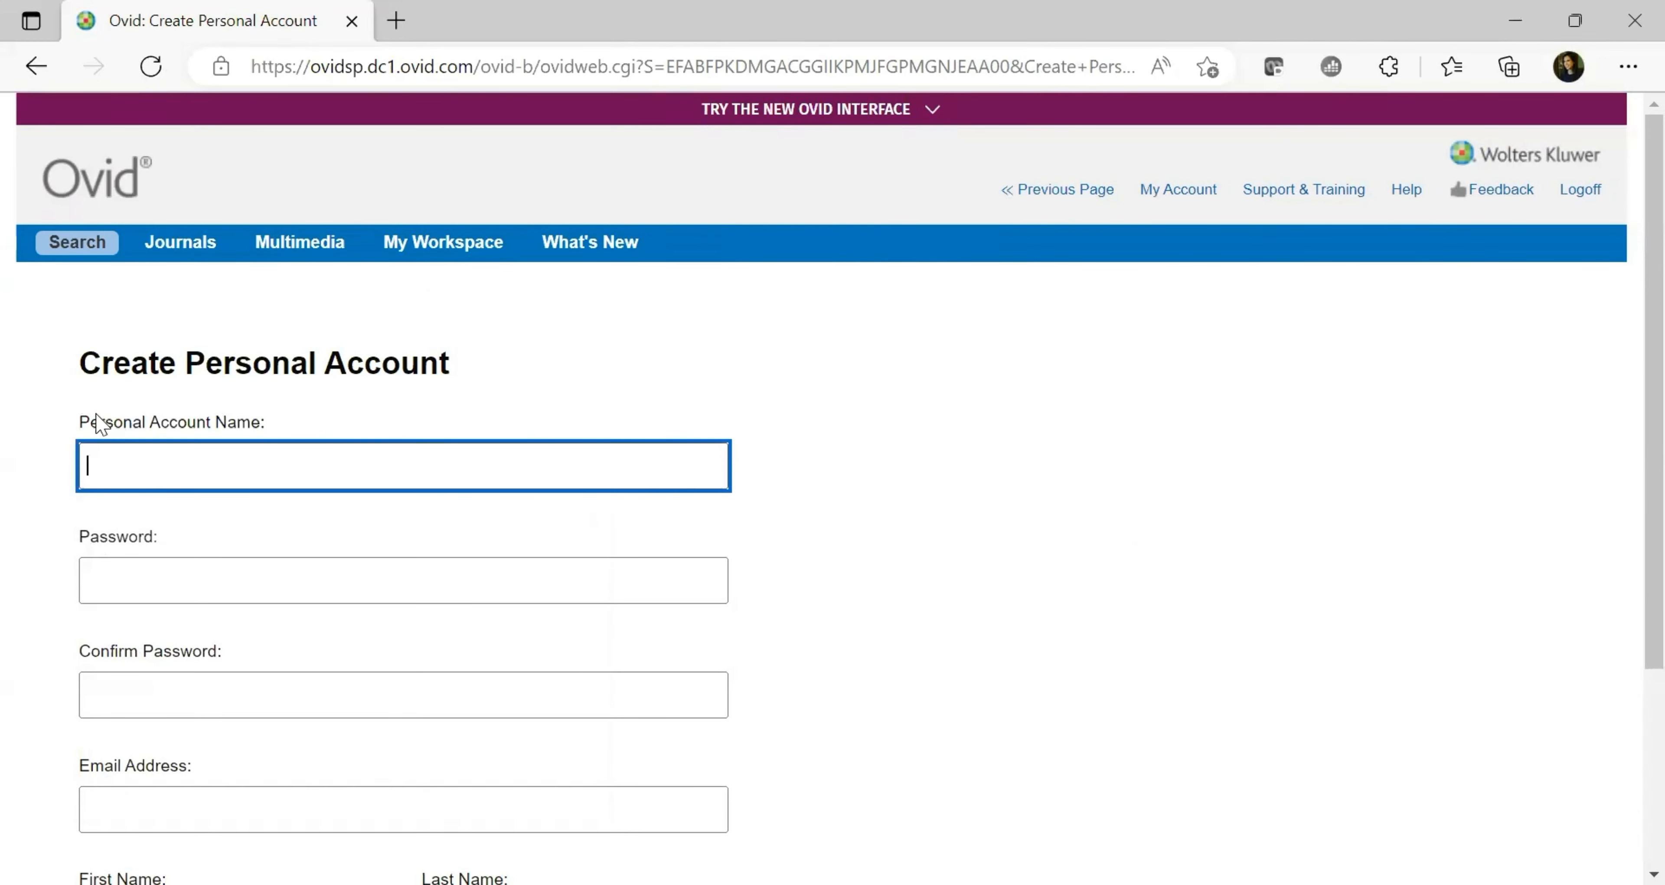
drag(78, 422, 267, 427)
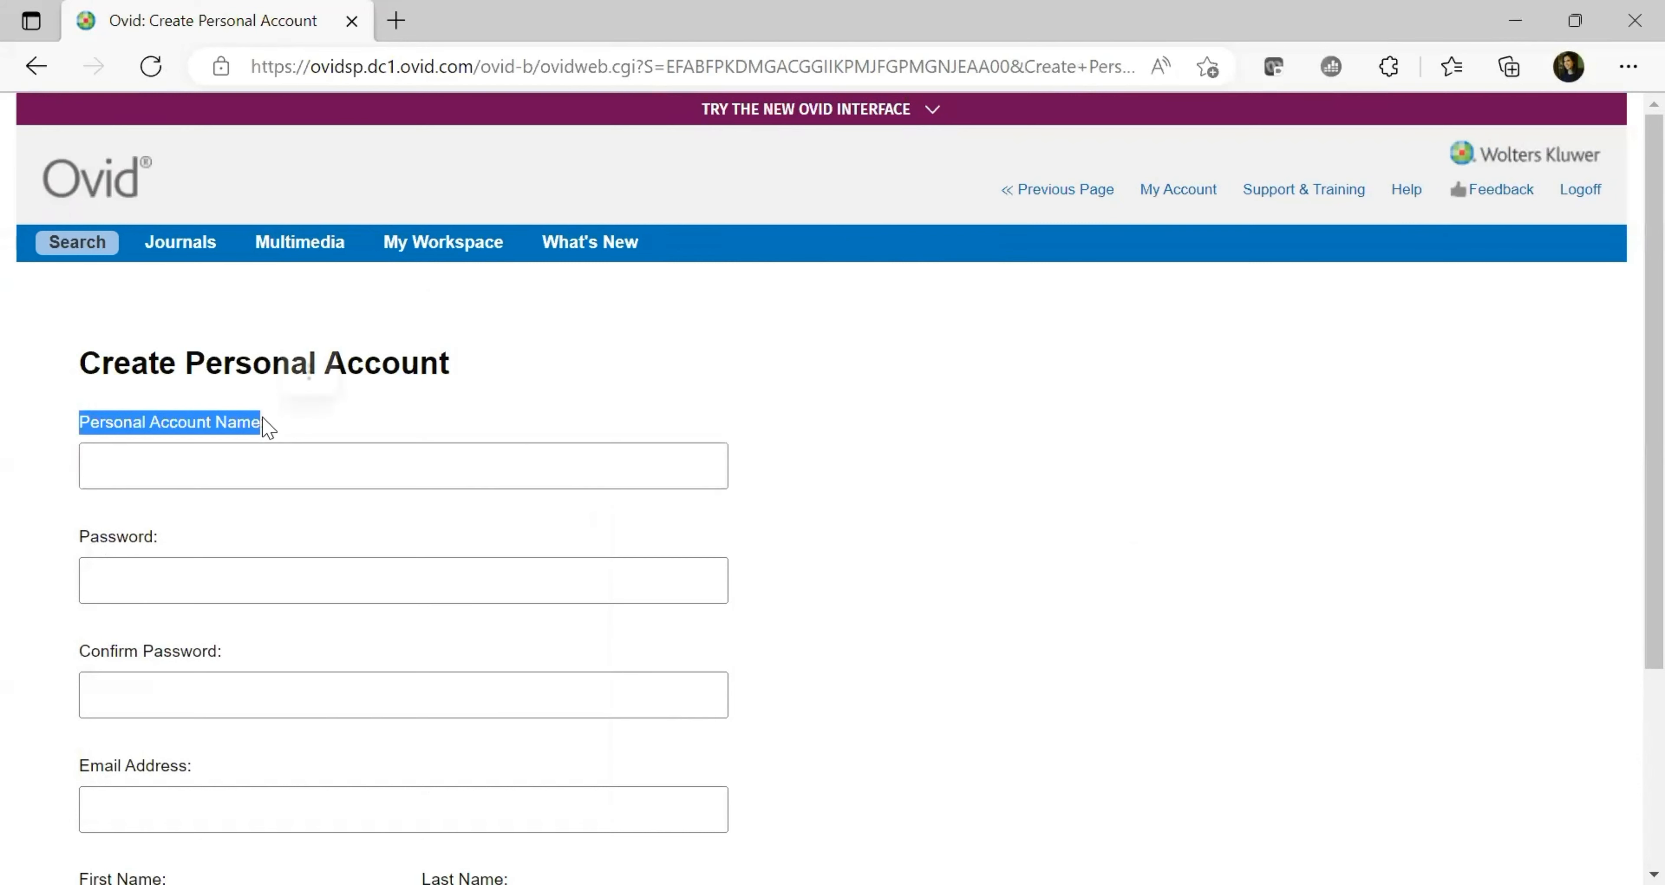
click(189, 471)
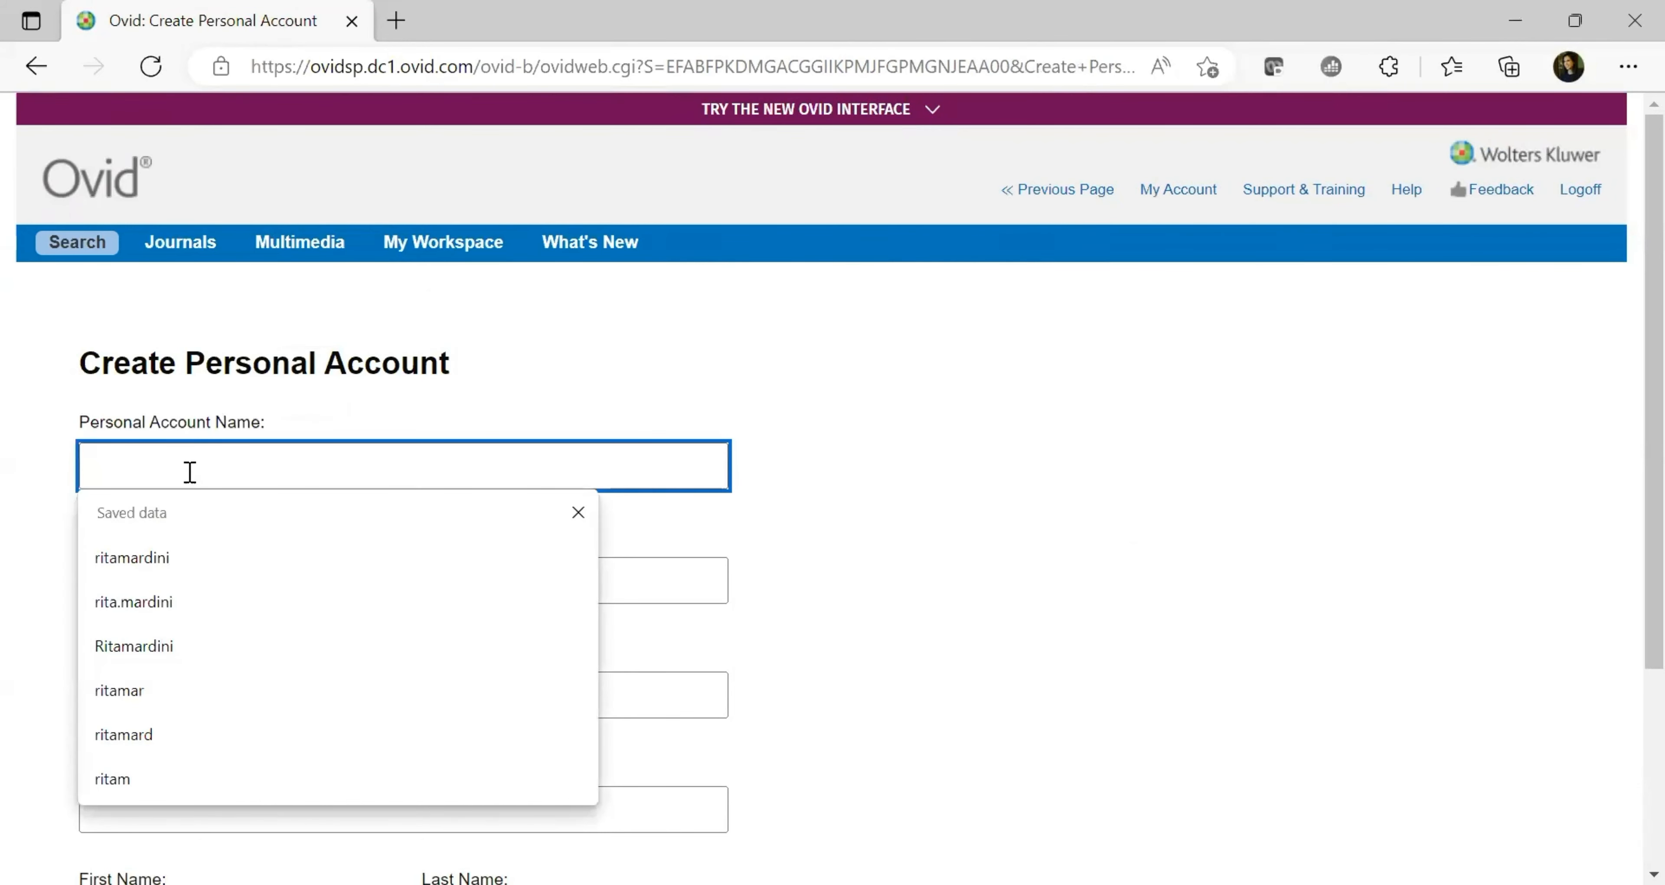
click(194, 557)
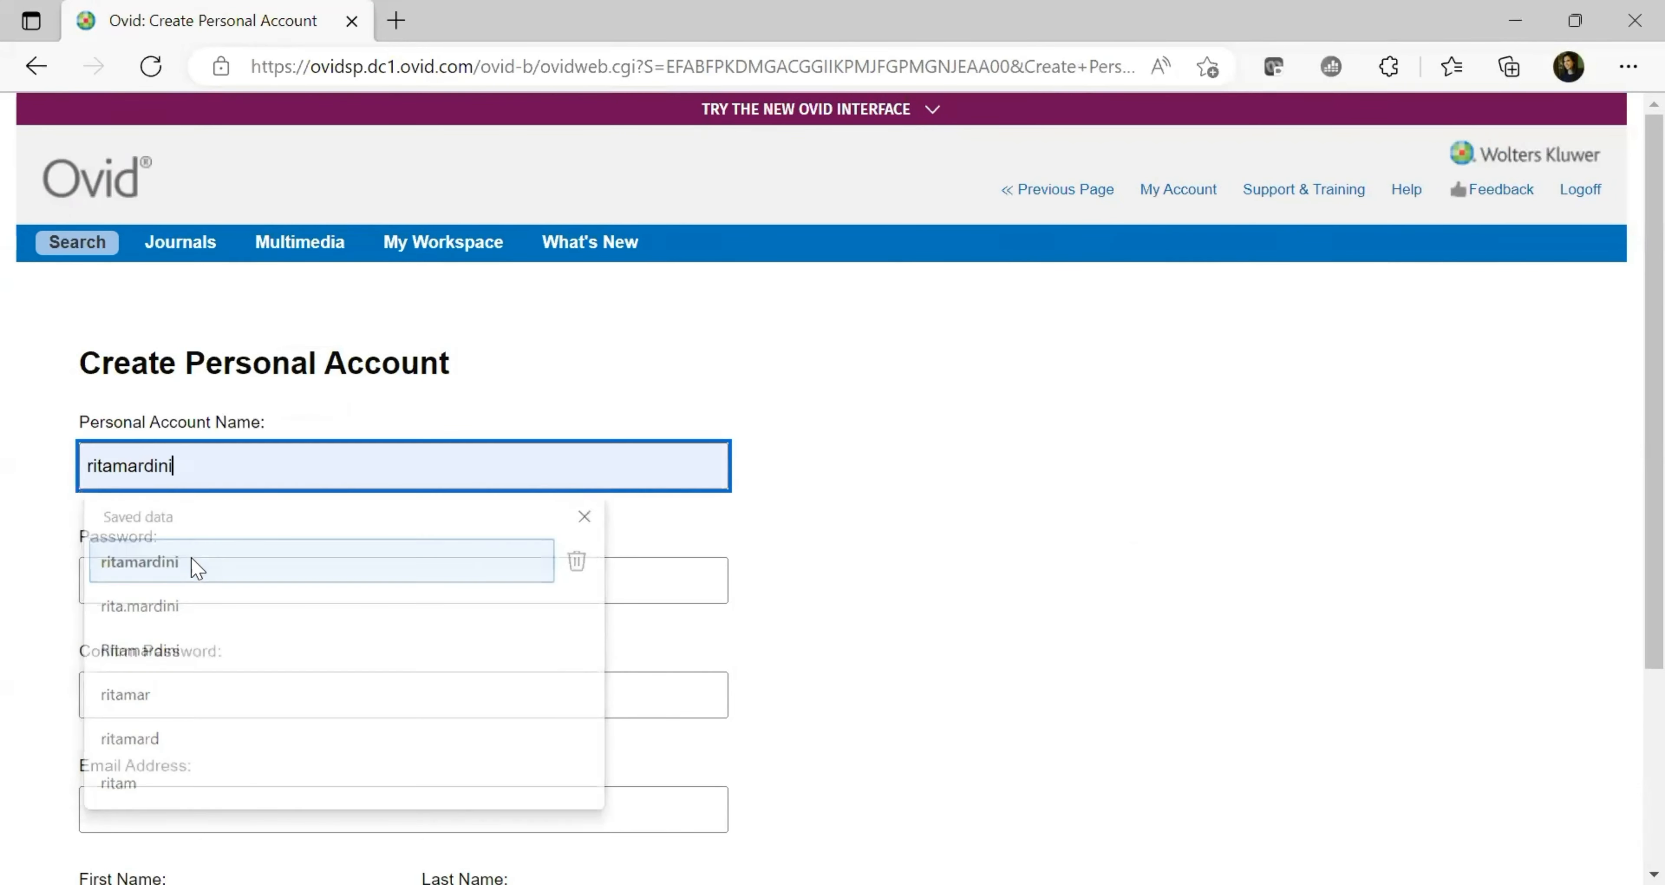
text(1234)
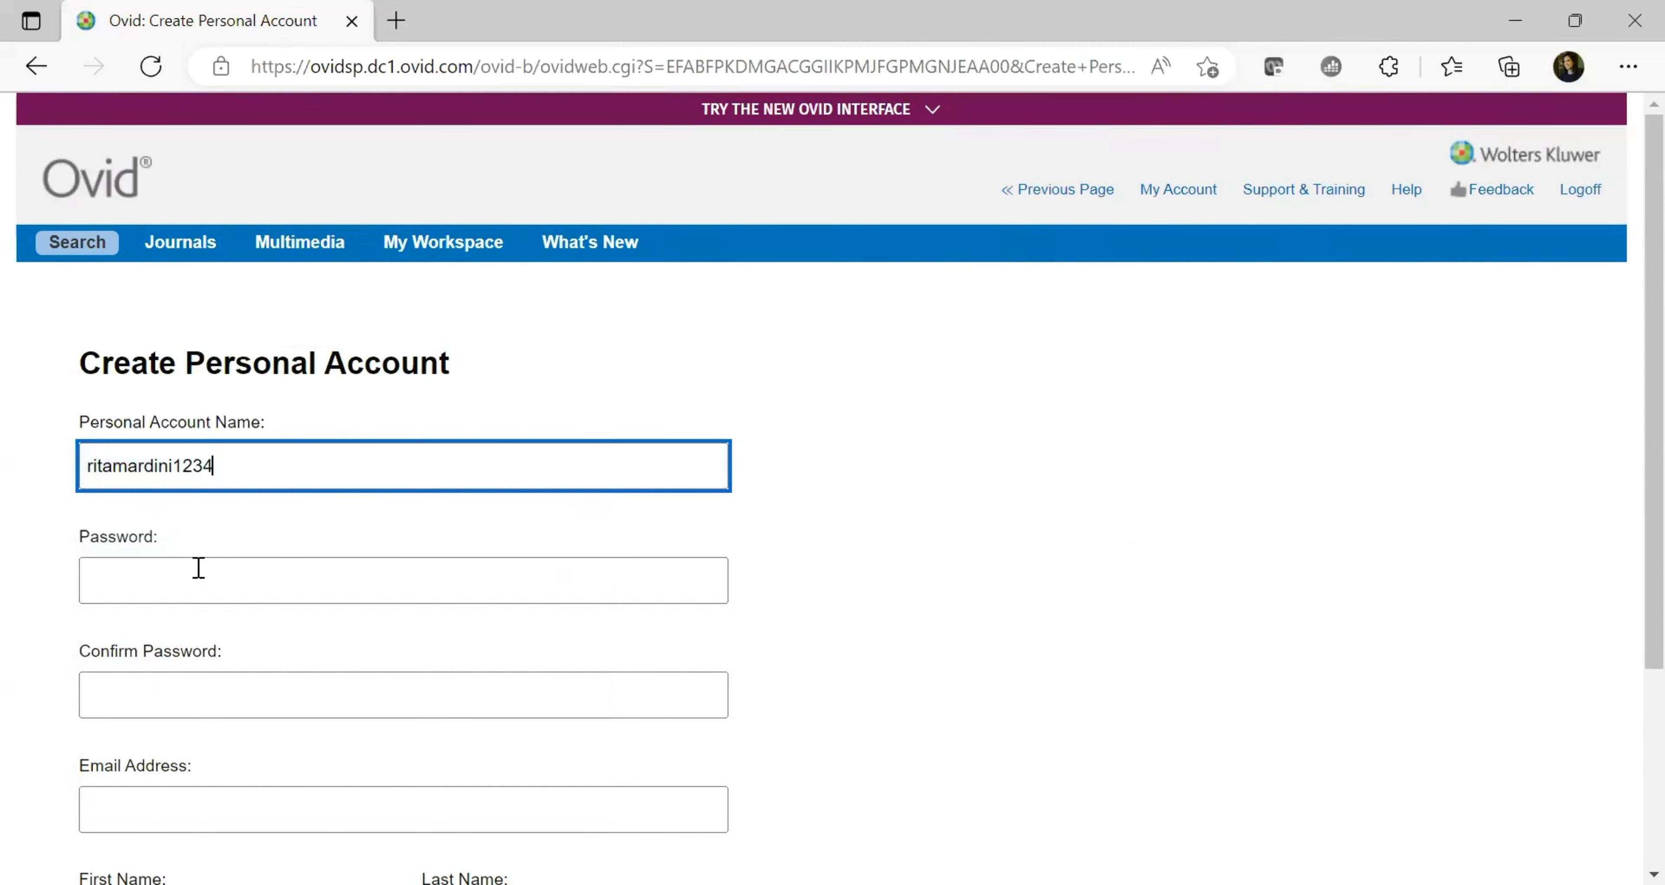
click(194, 575)
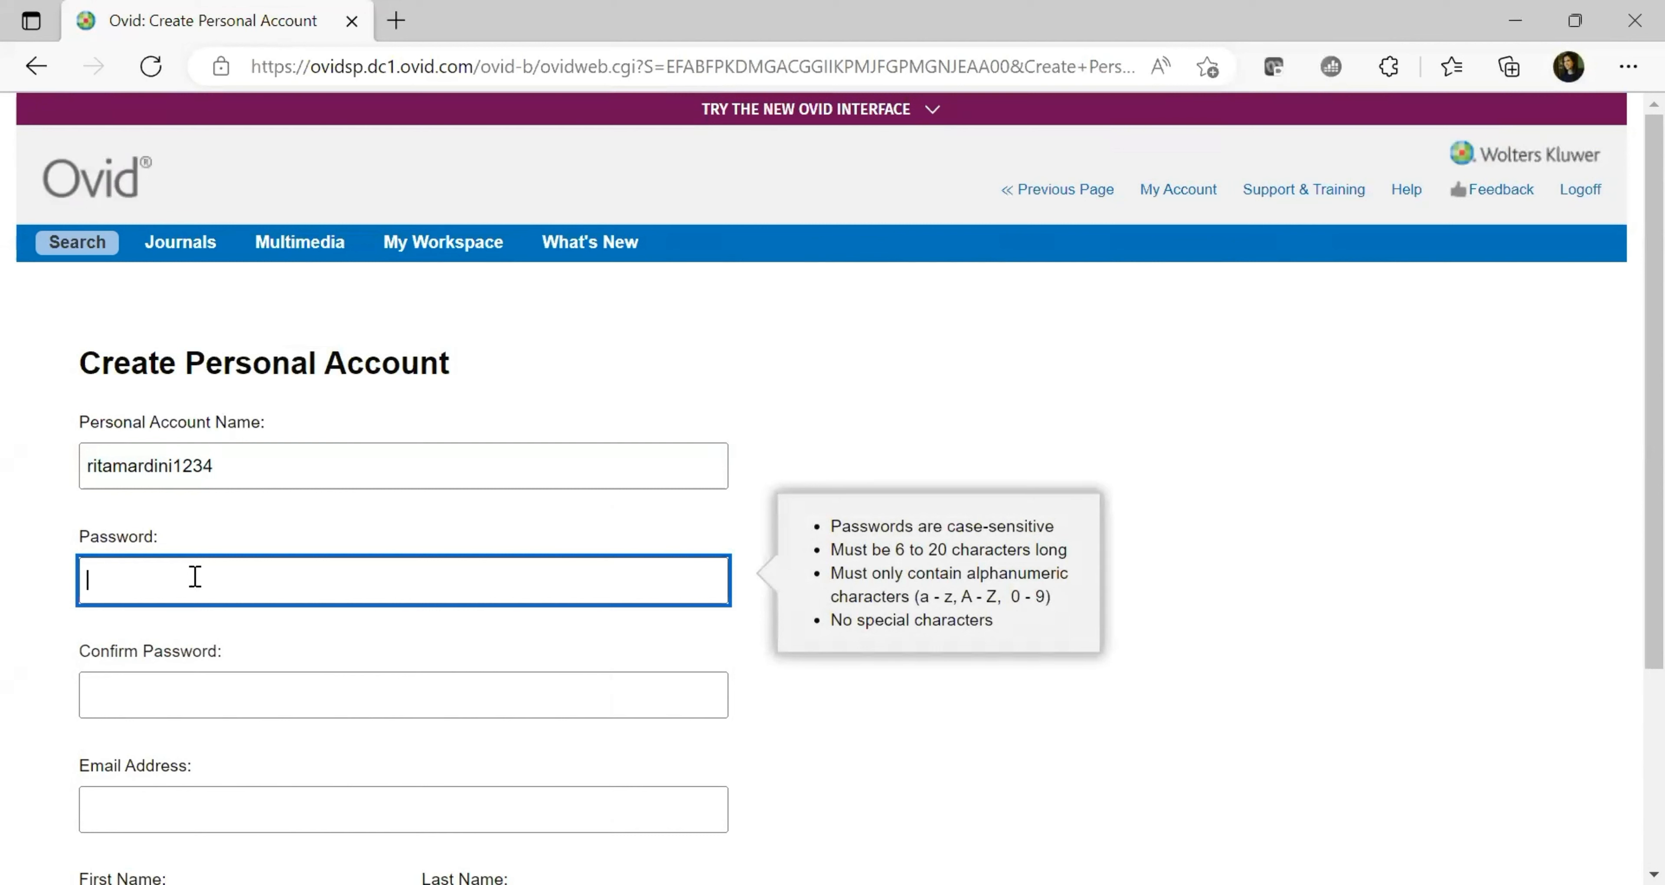
text(*********)
click(197, 684)
text(******)
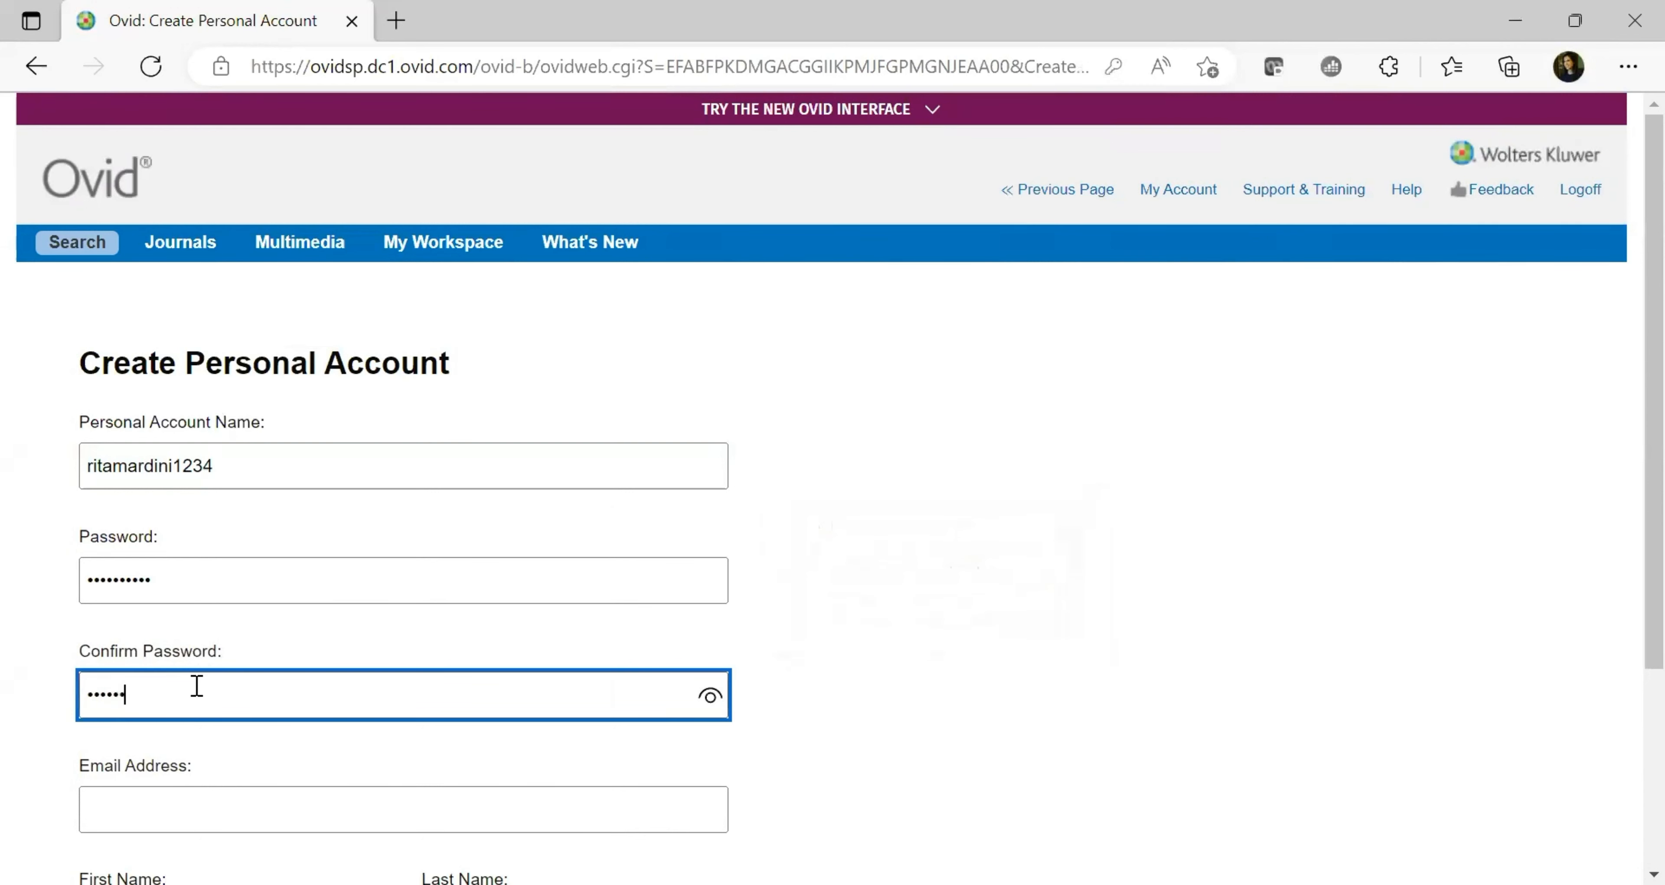
text(****)
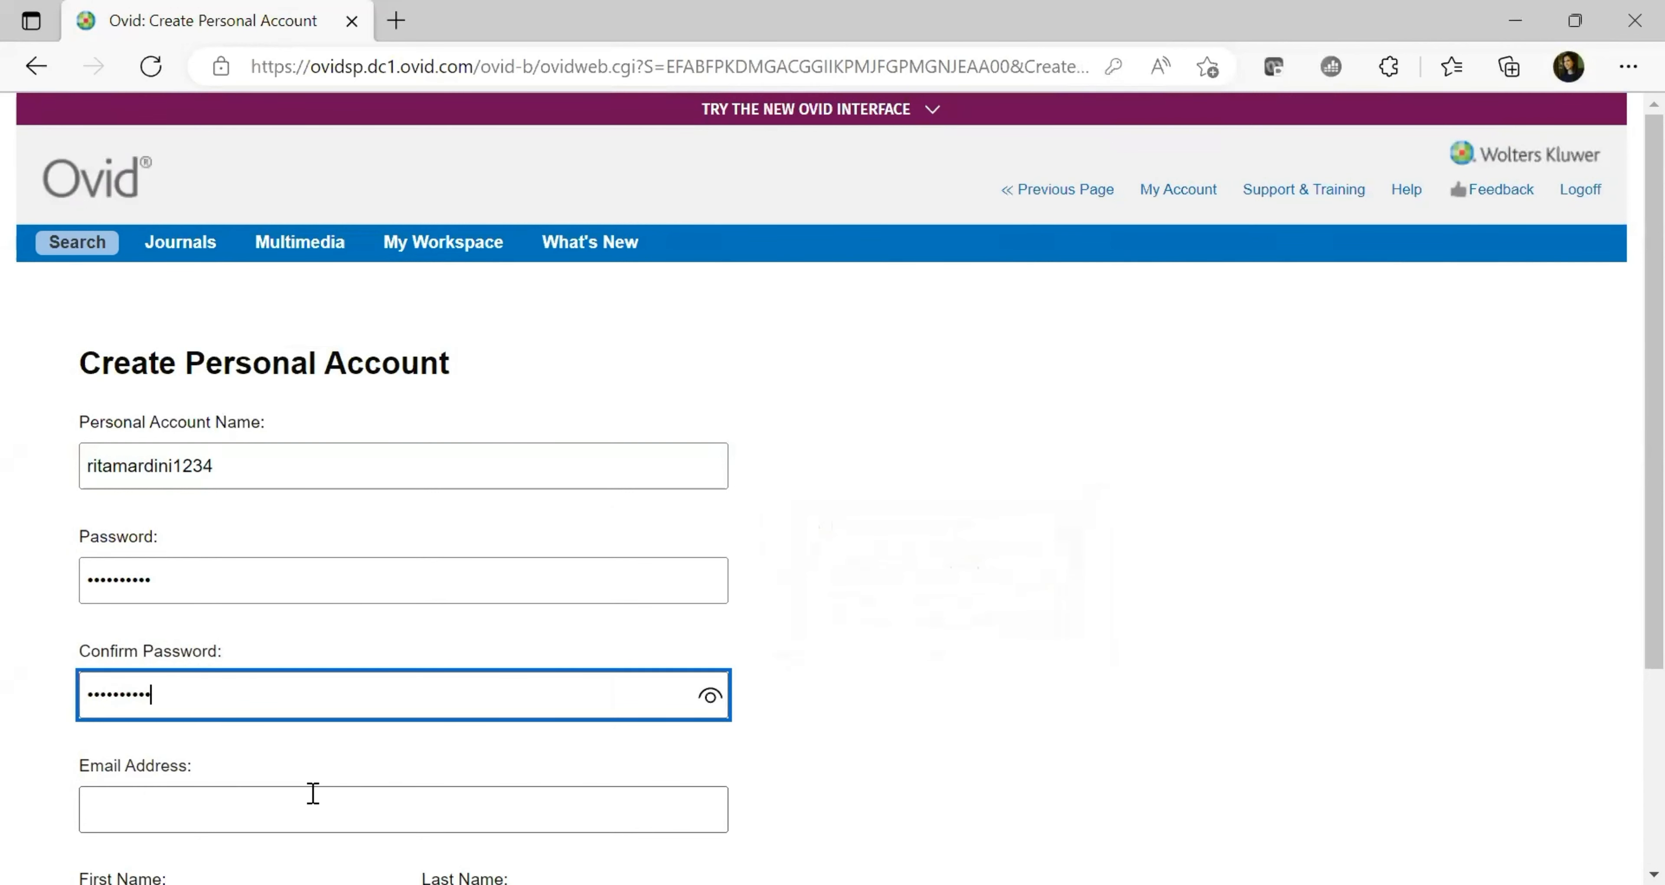
Autofill the e-mail and first and last names, accept the privacy policy, and submit
click(313, 792)
click(252, 420)
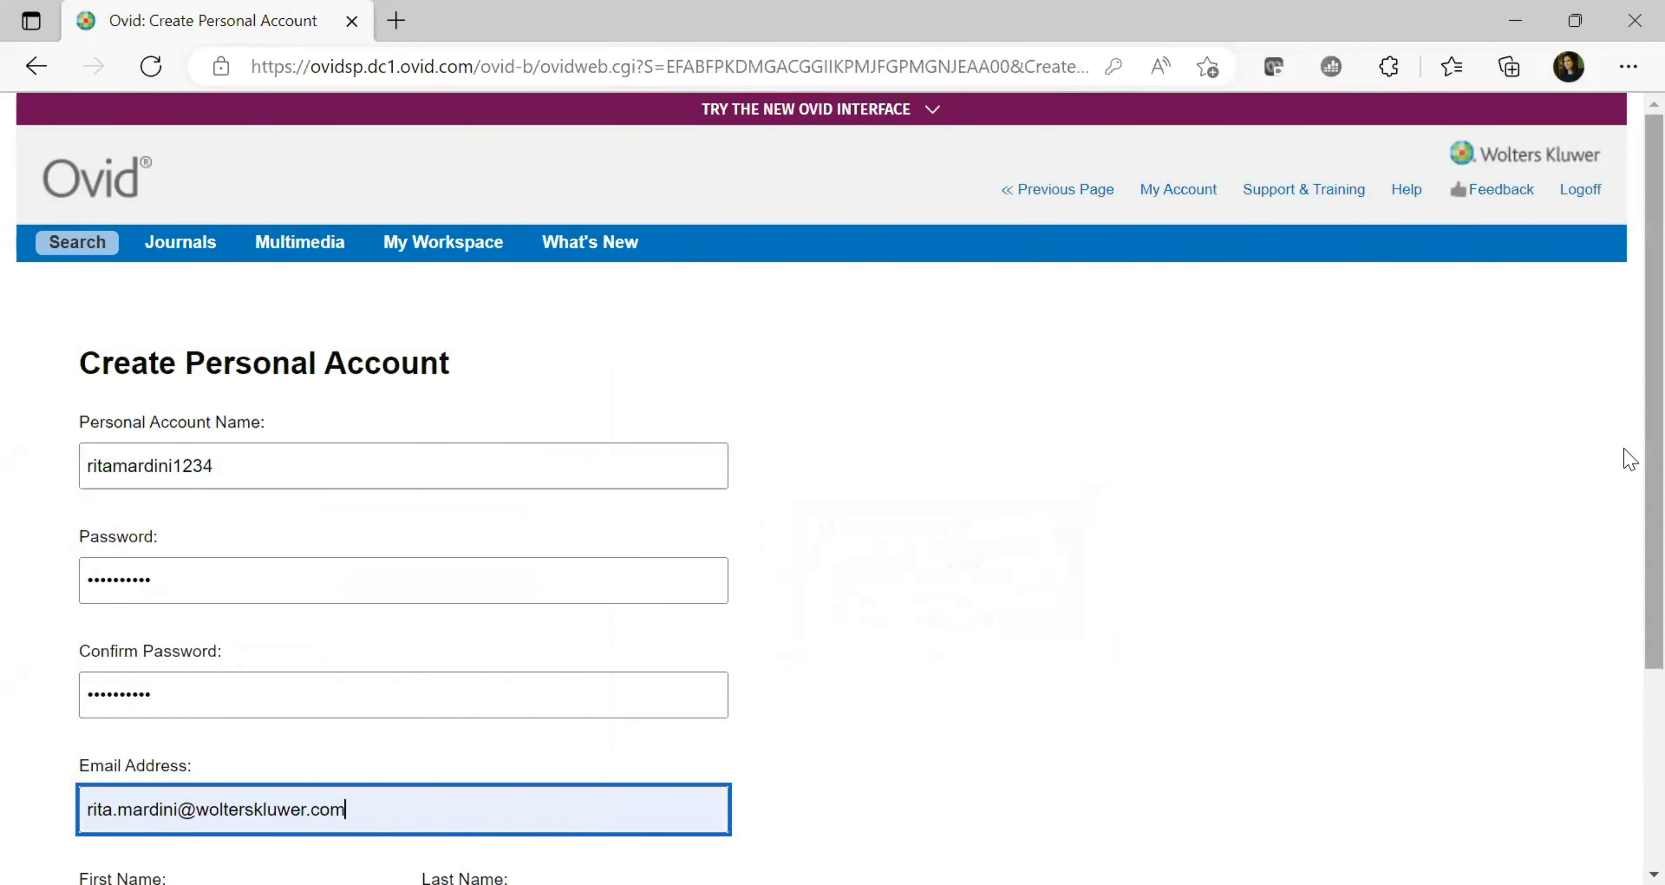
scroll(1626, 476, down, 2)
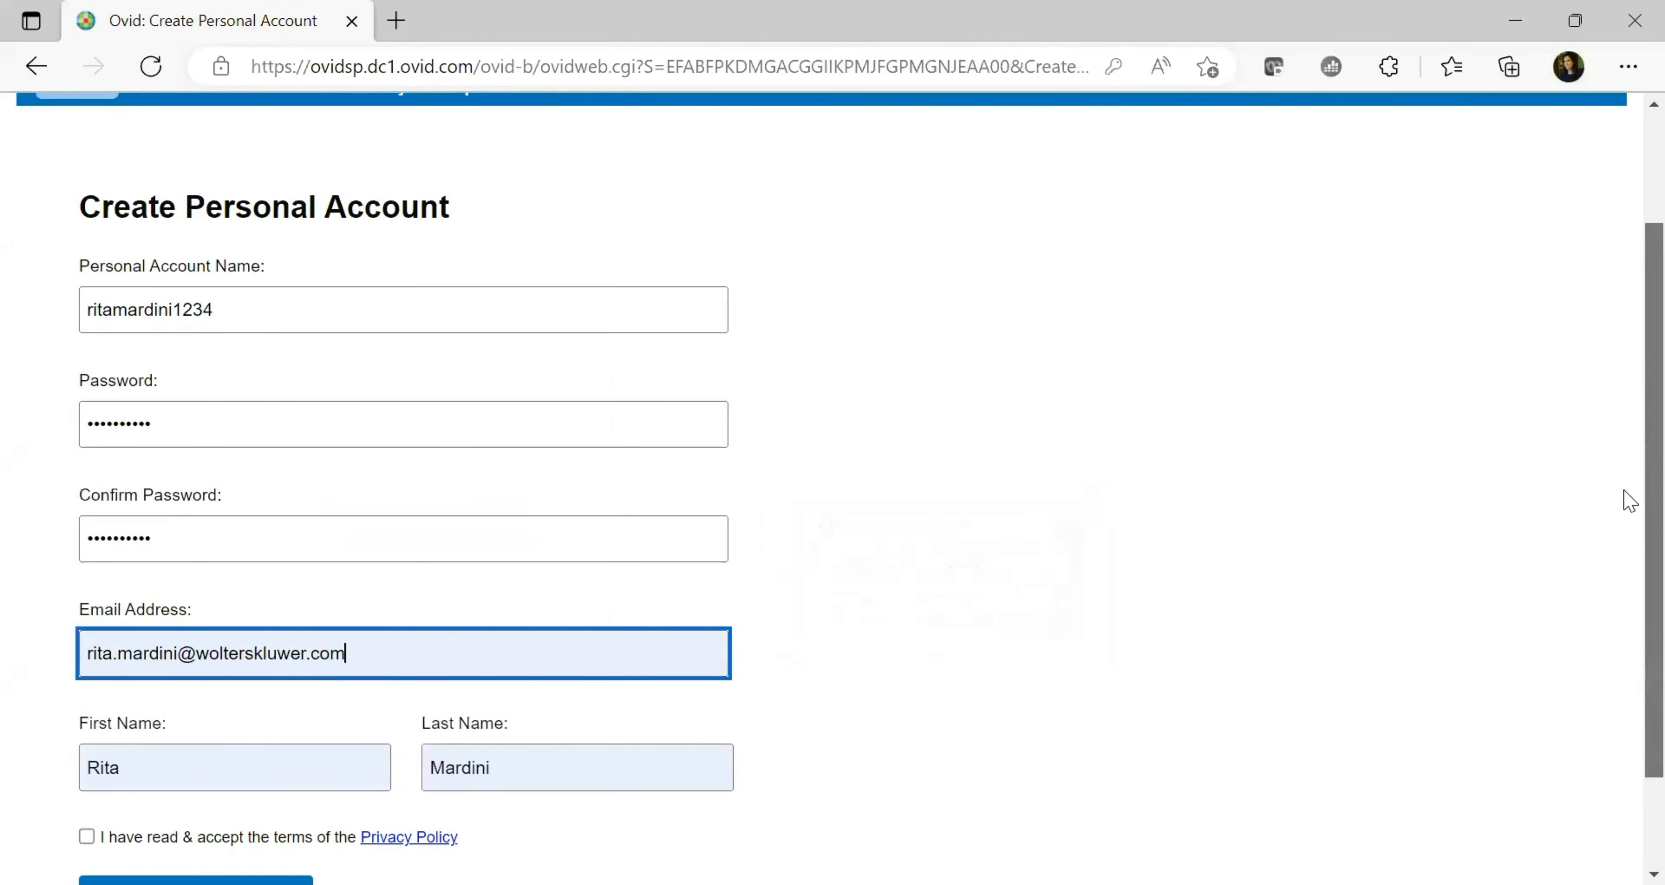
scroll(1626, 508, down, 1)
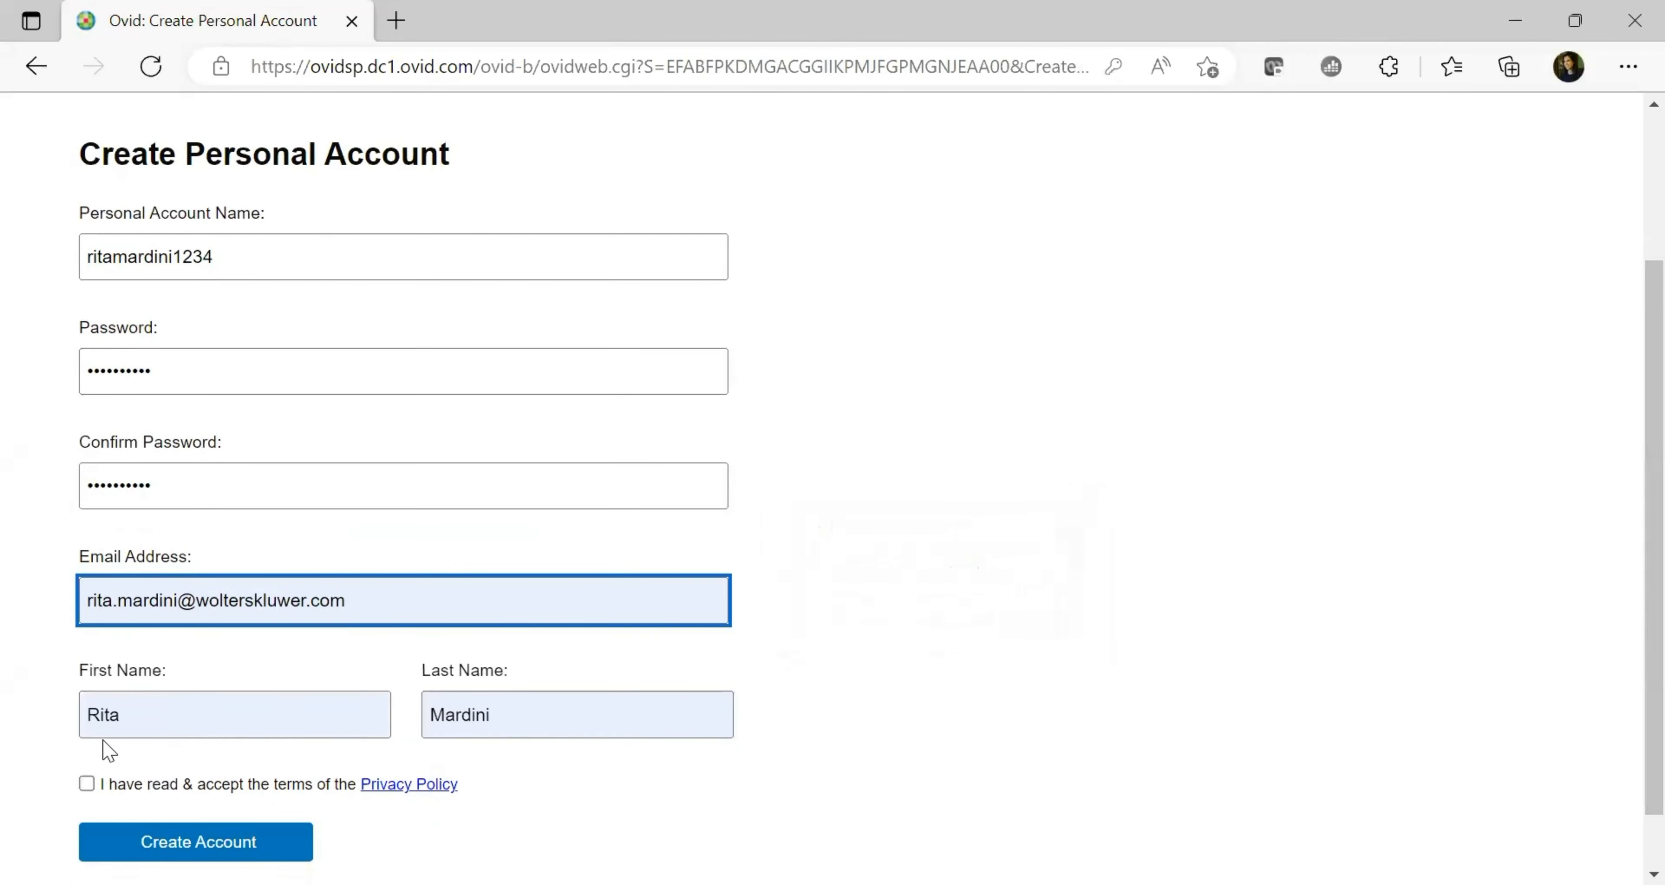
click(551, 709)
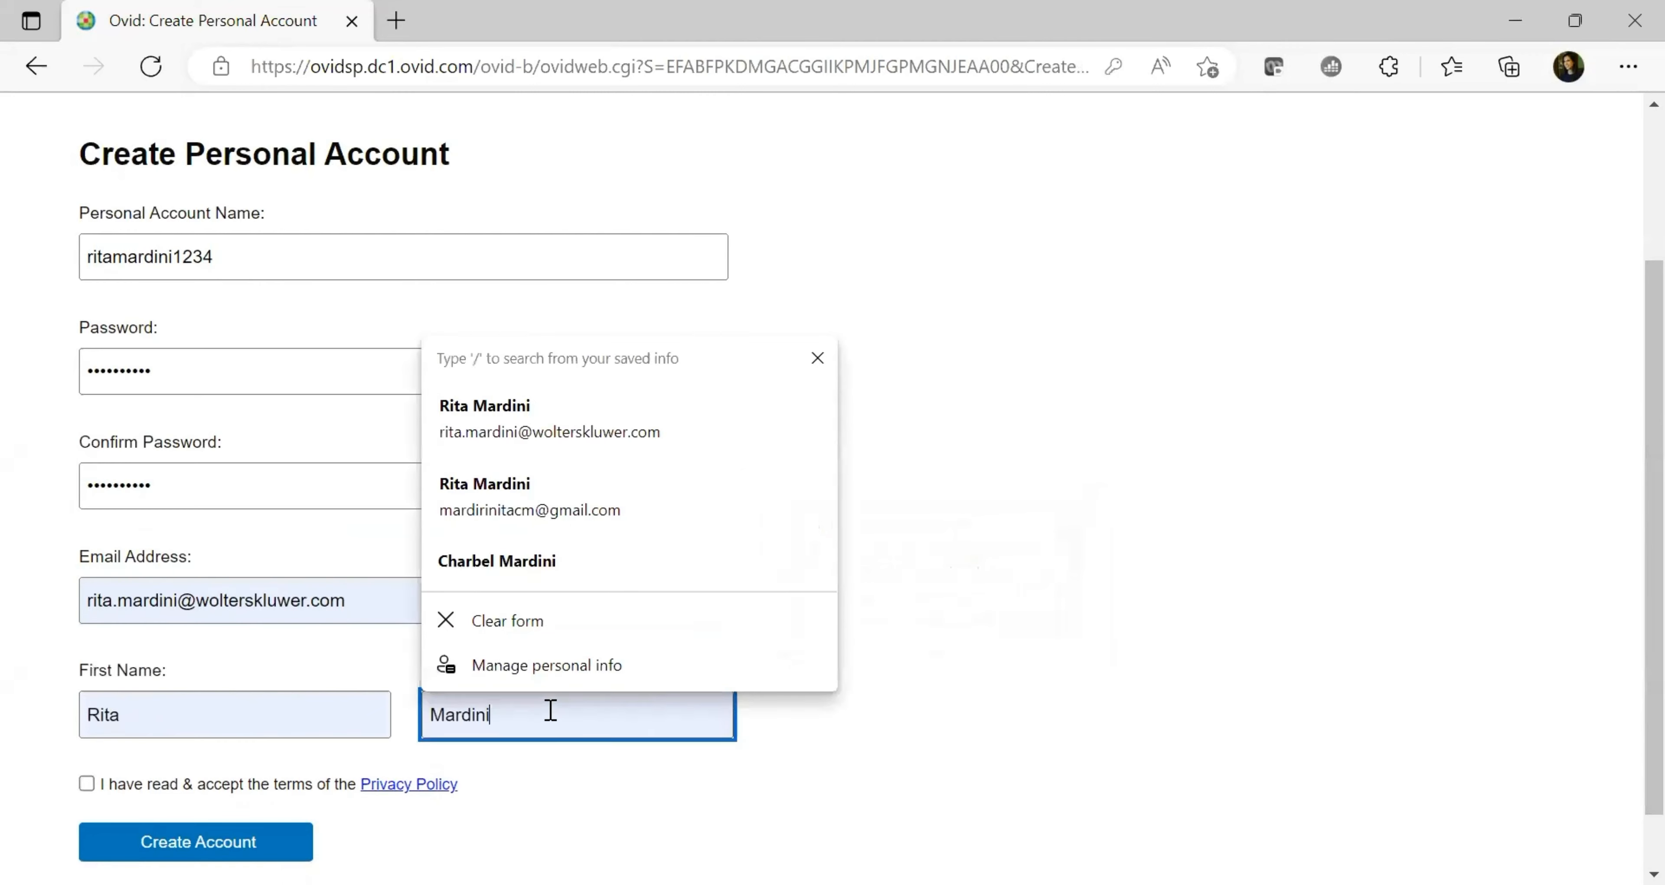
click(200, 699)
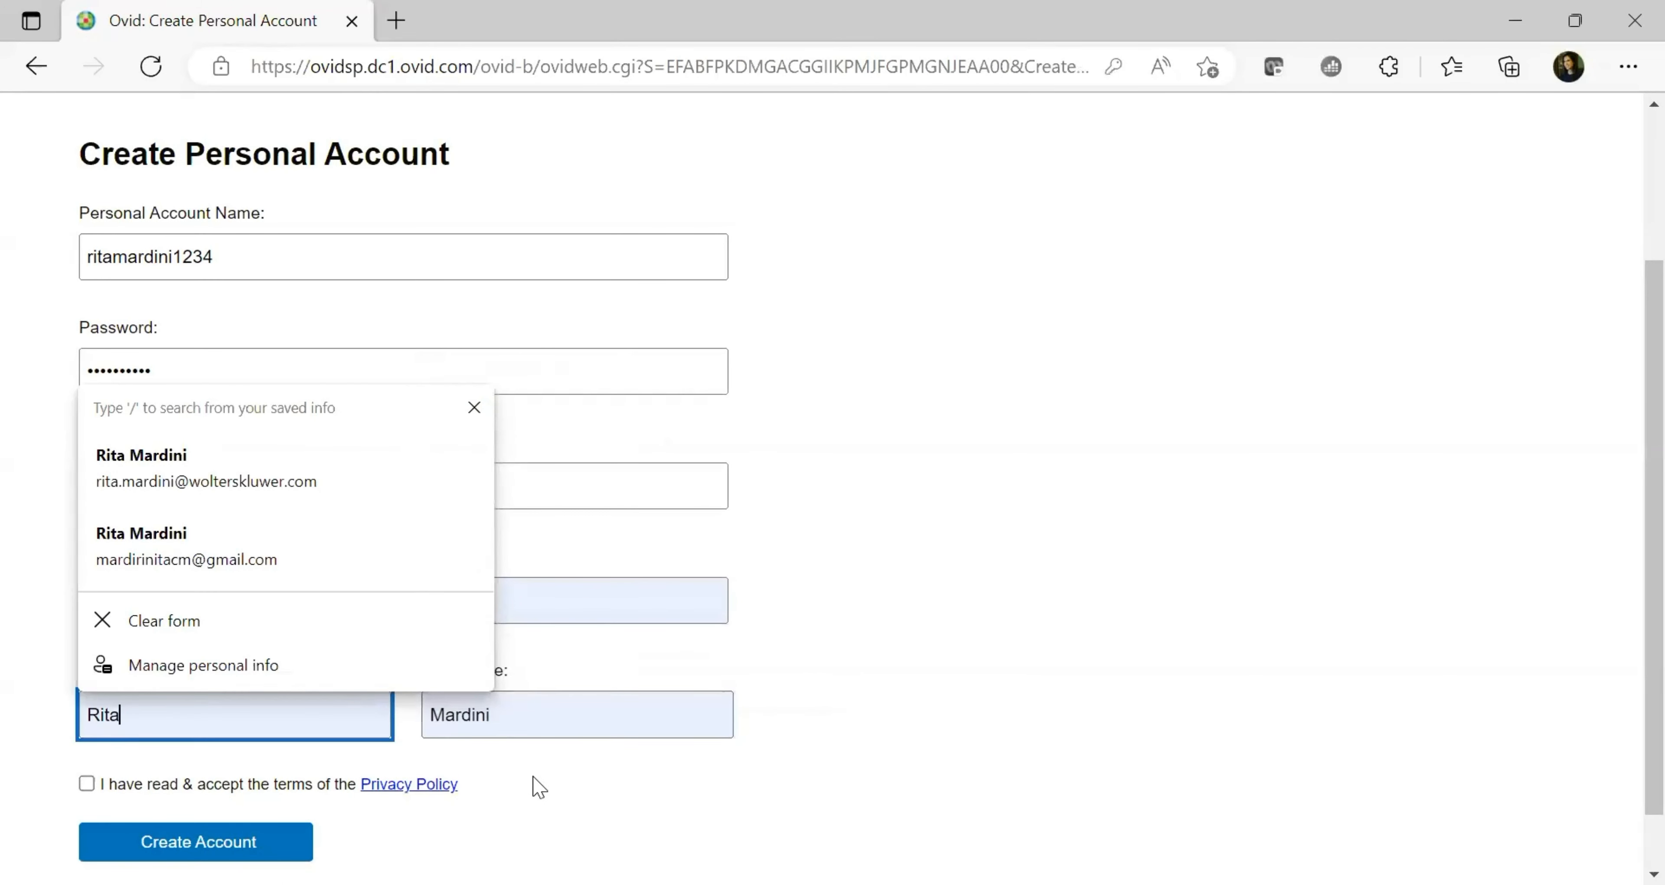
click(87, 784)
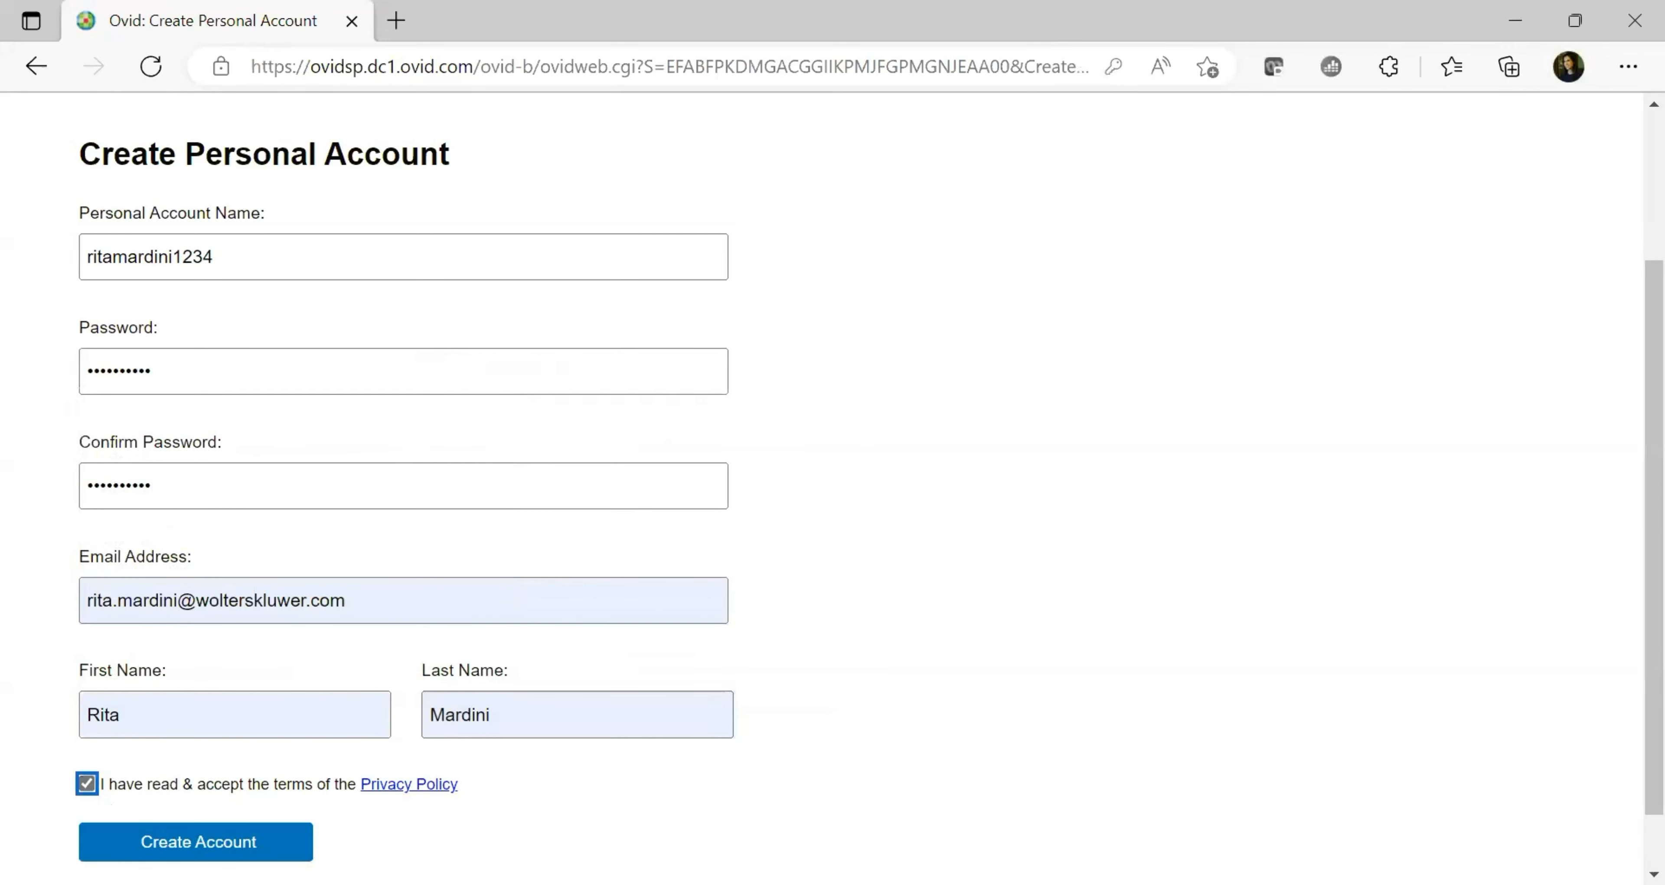
key(Tab)
key(Return)
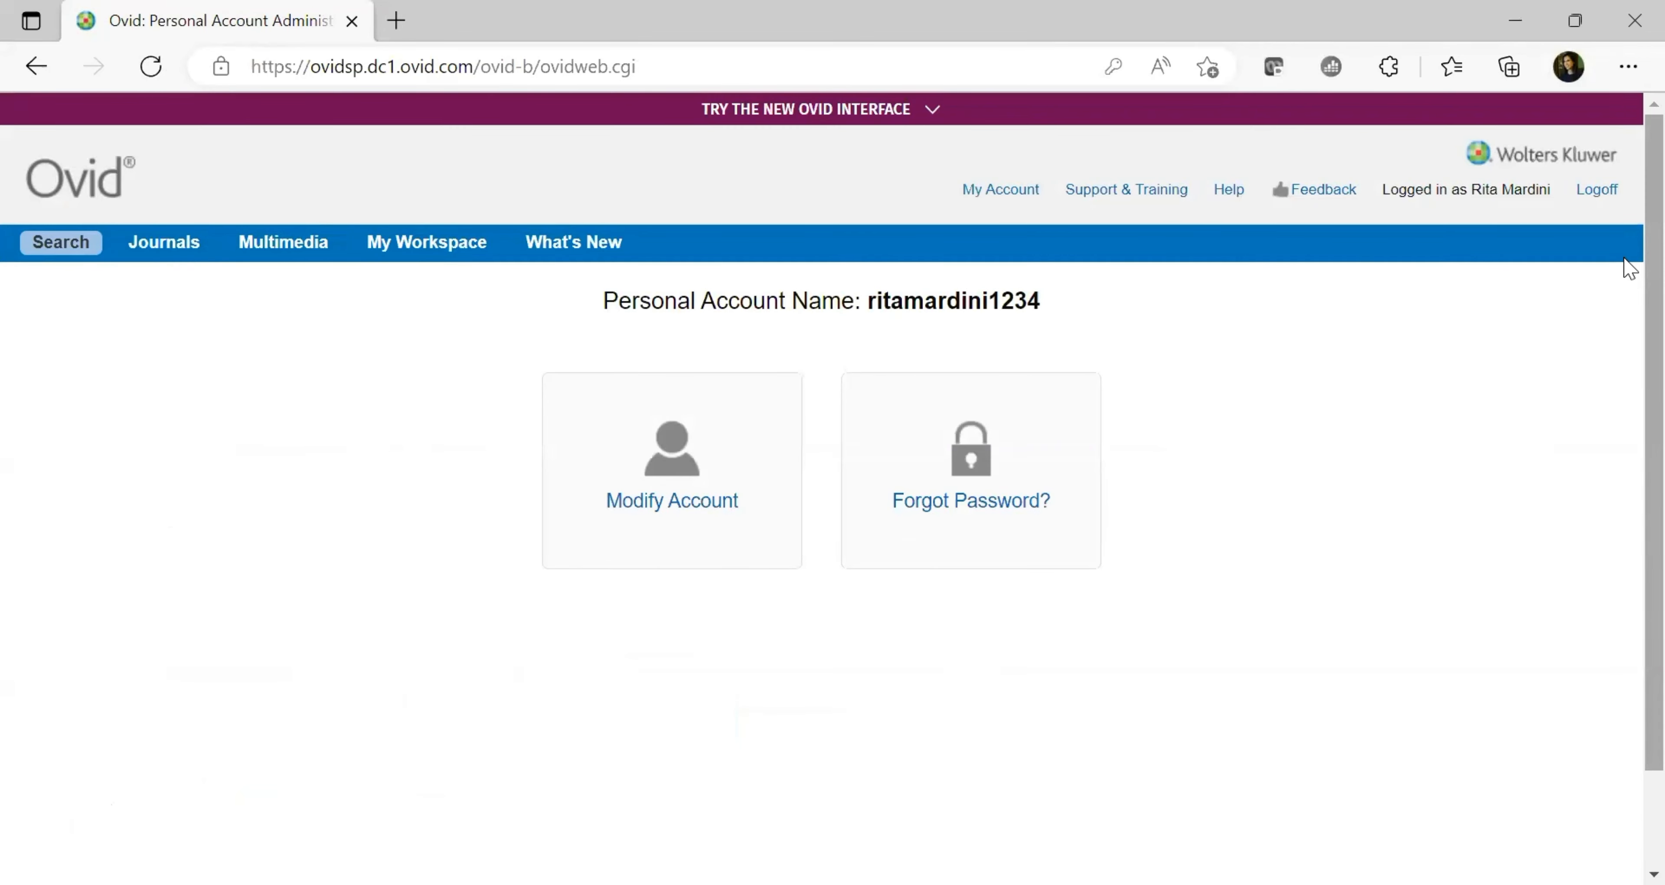
Leave Personal Account Administration for the Search tab showing the 10178-result search history
click(62, 244)
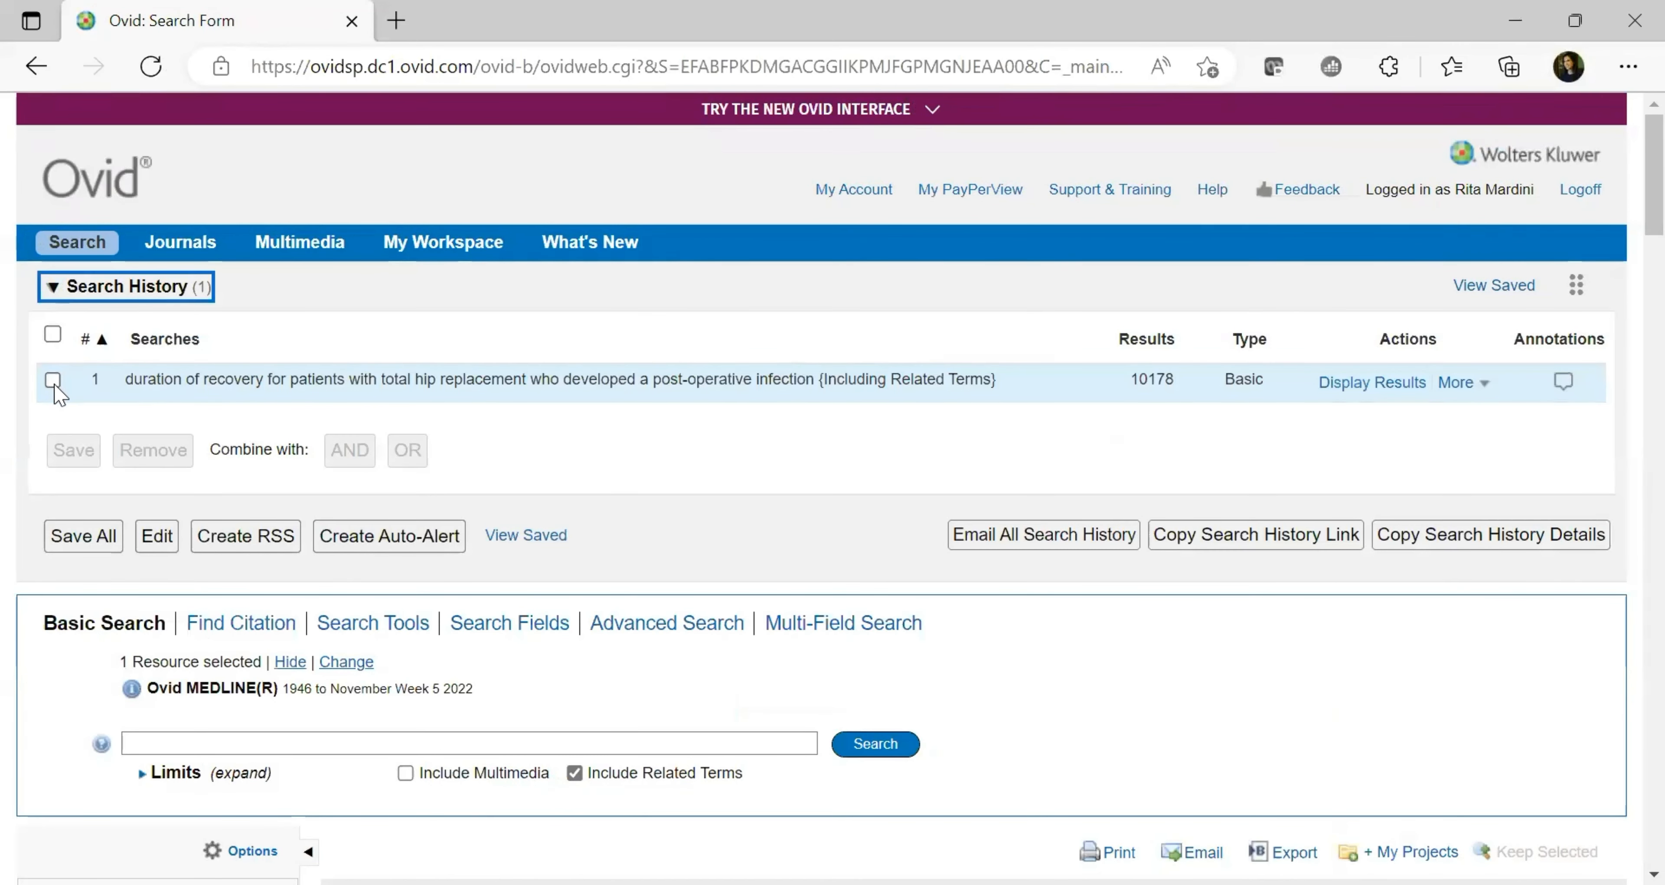
Save search history row 1 as a permanent search named 'hip replacement'
click(53, 380)
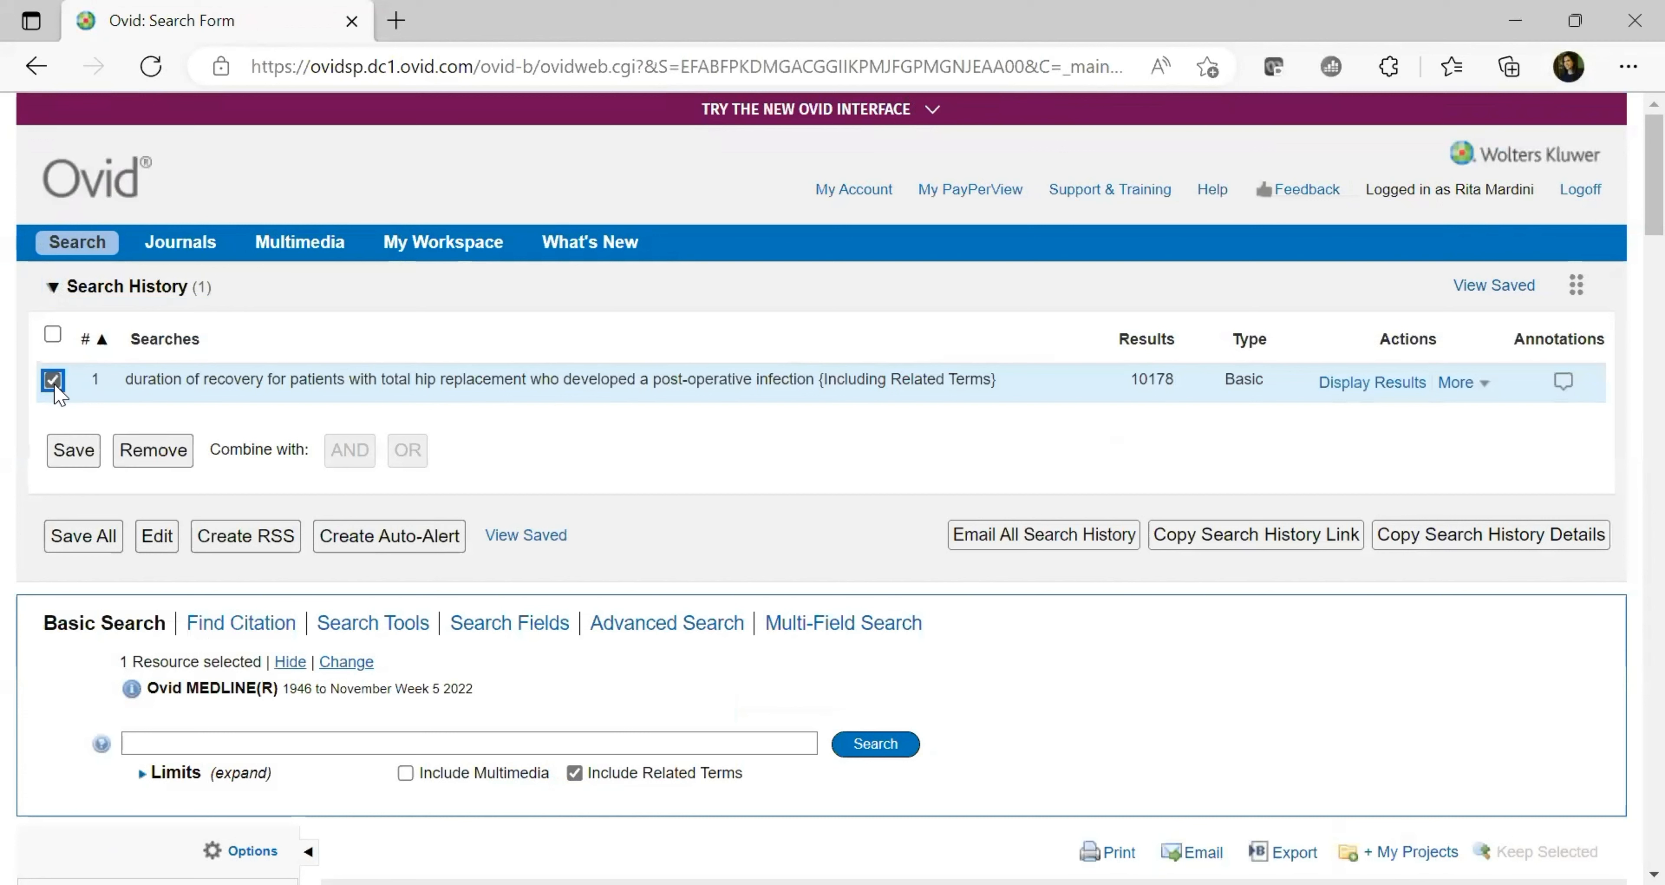
click(72, 453)
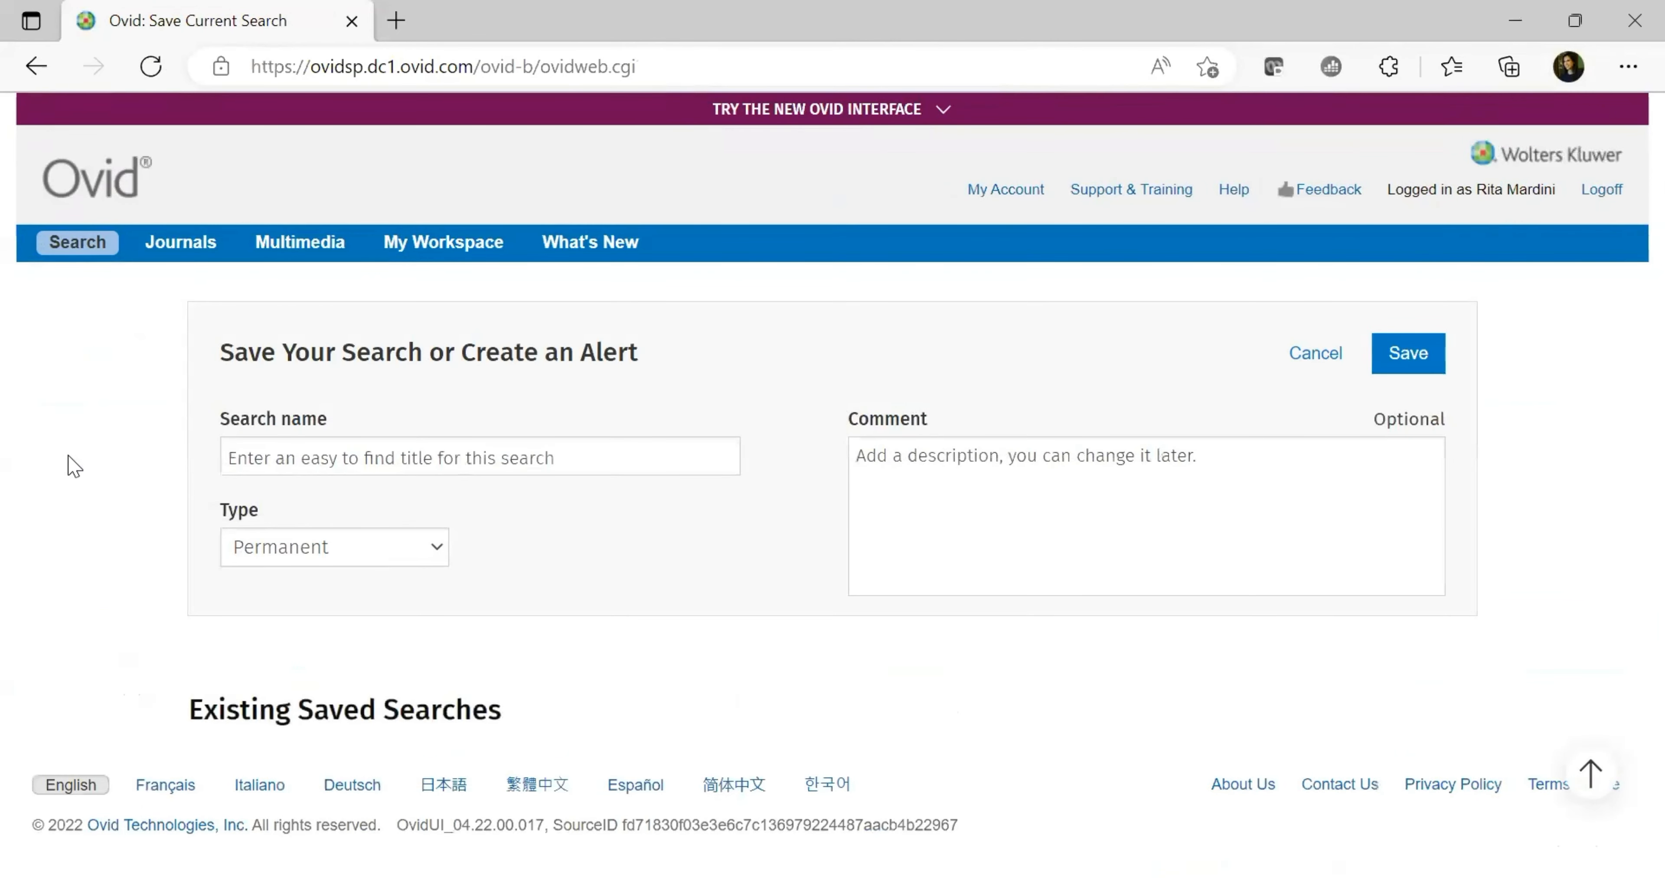
click(367, 460)
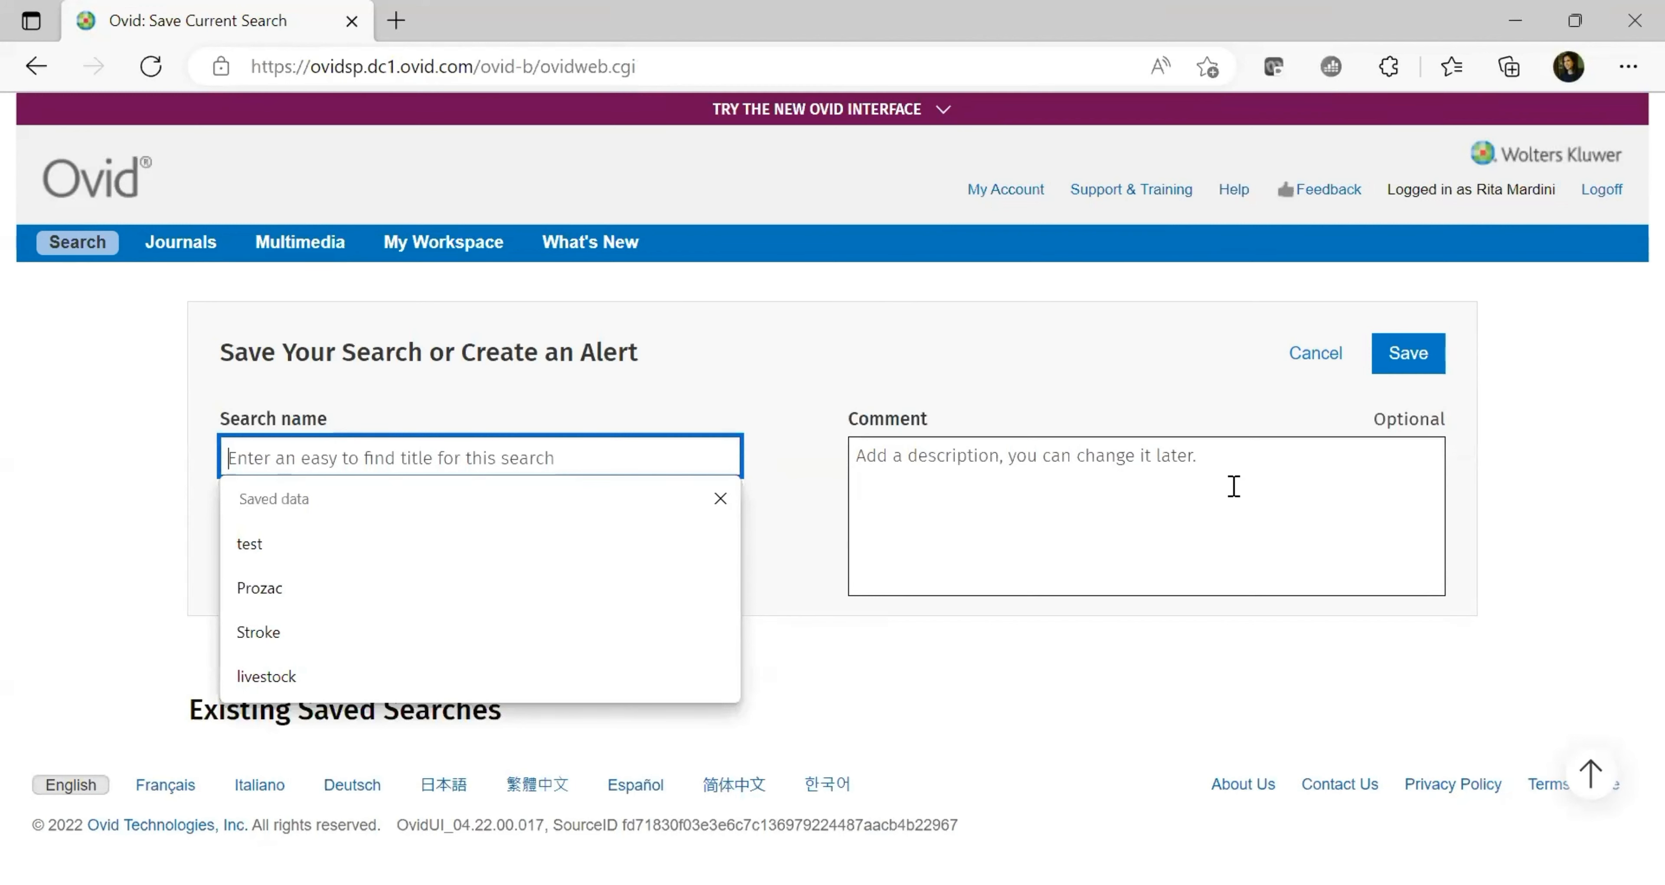
text(hip )
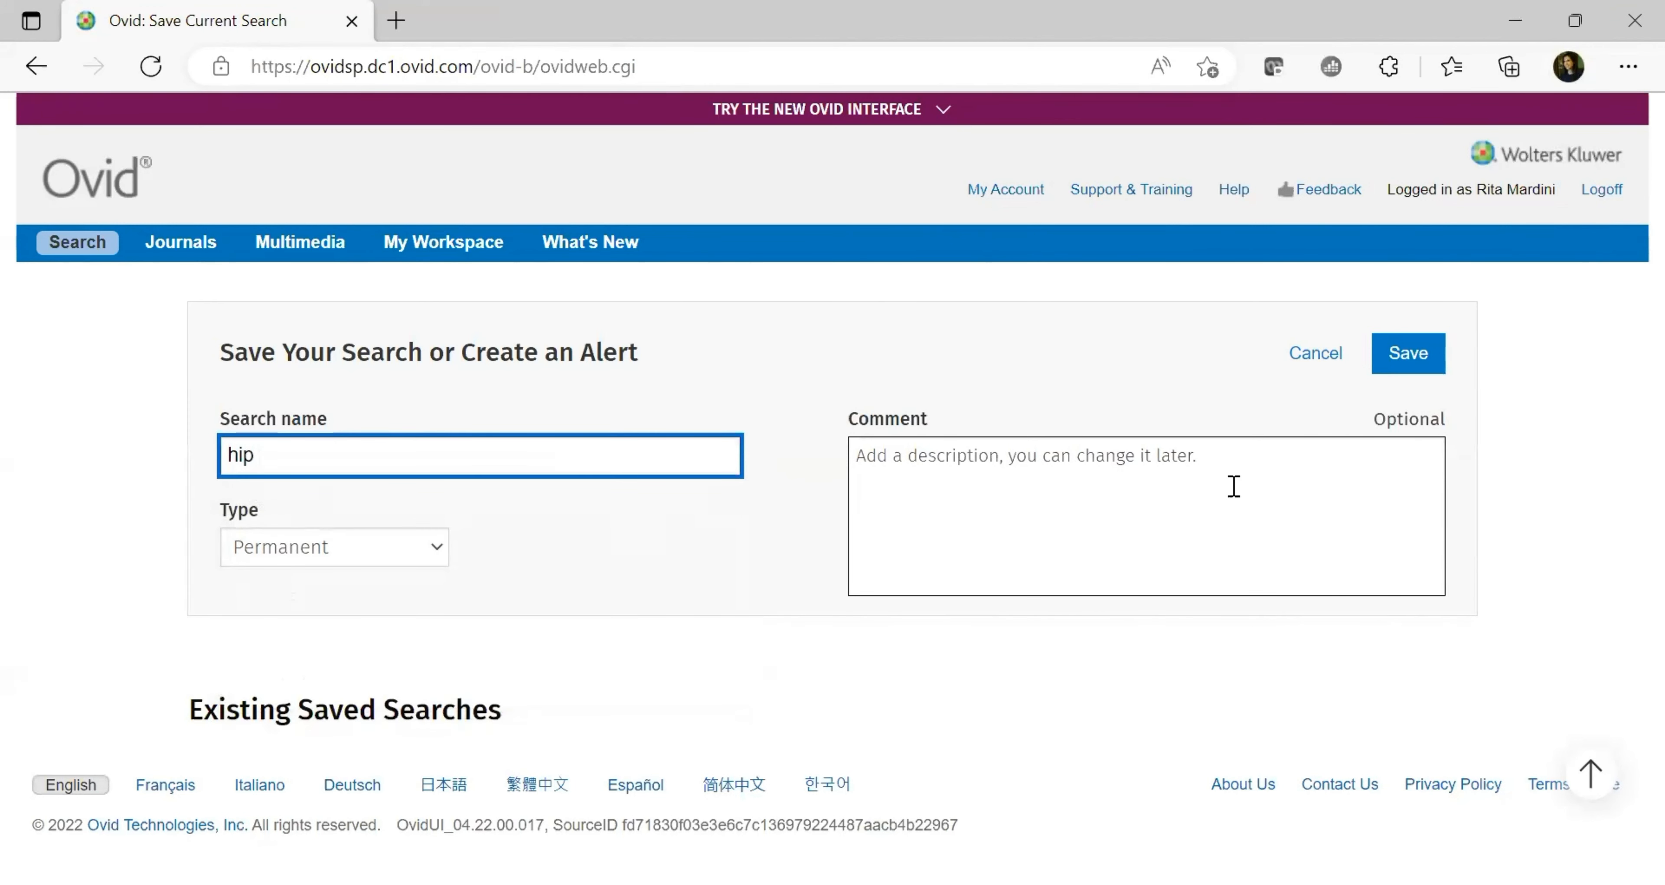
text(replacemenet)
key(BackSpace)
key(BackSpace)
text(t)
click(1415, 362)
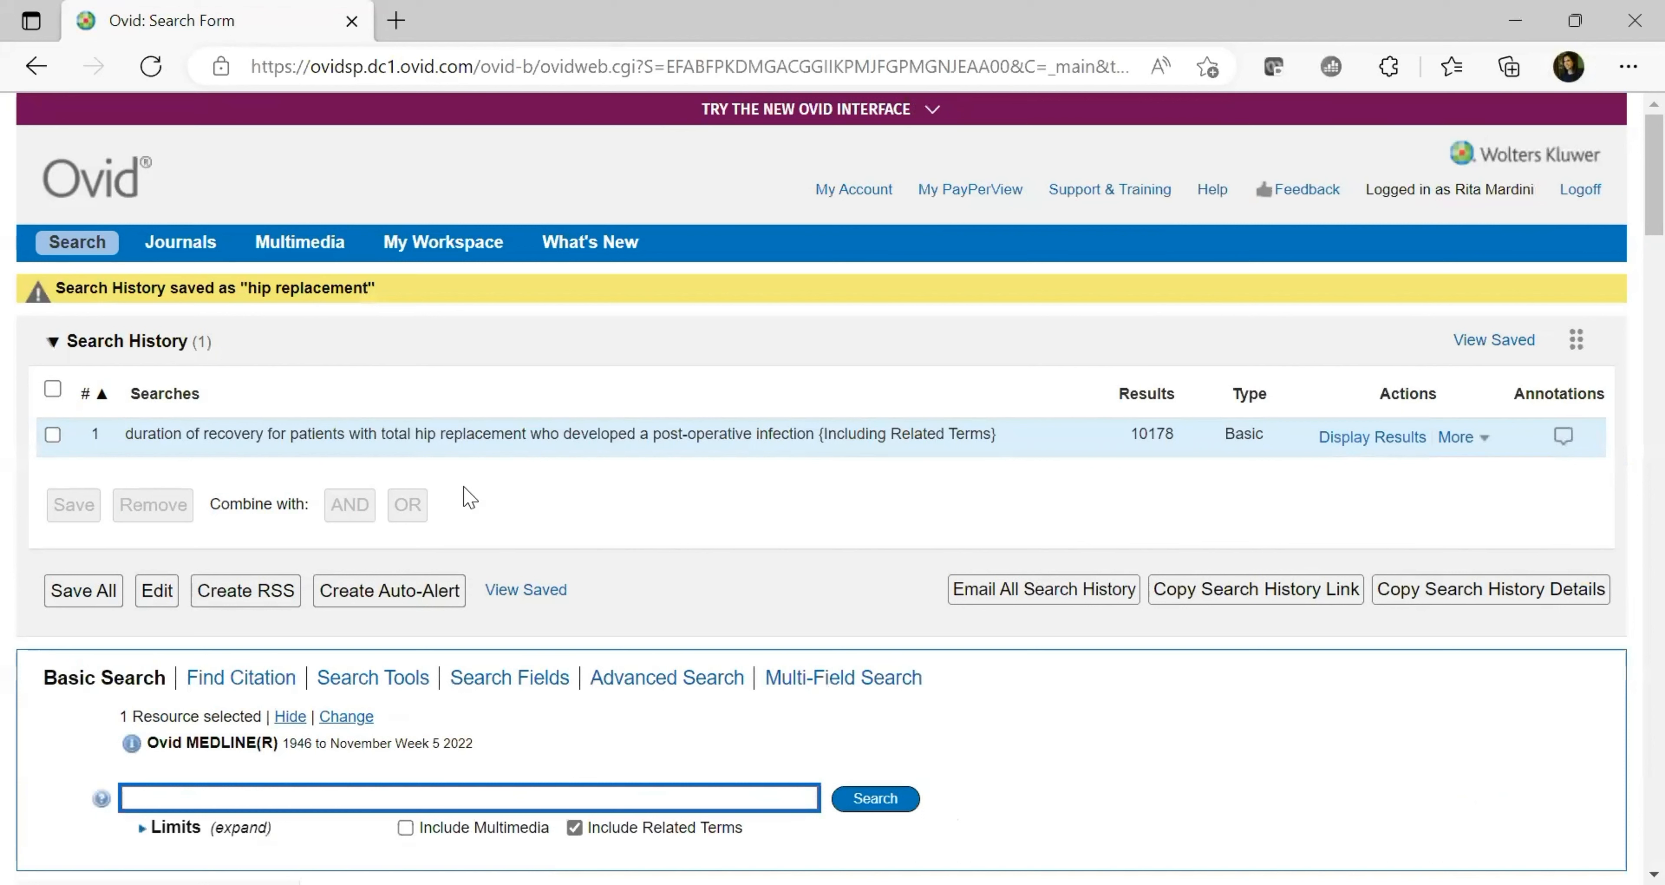
click(53, 434)
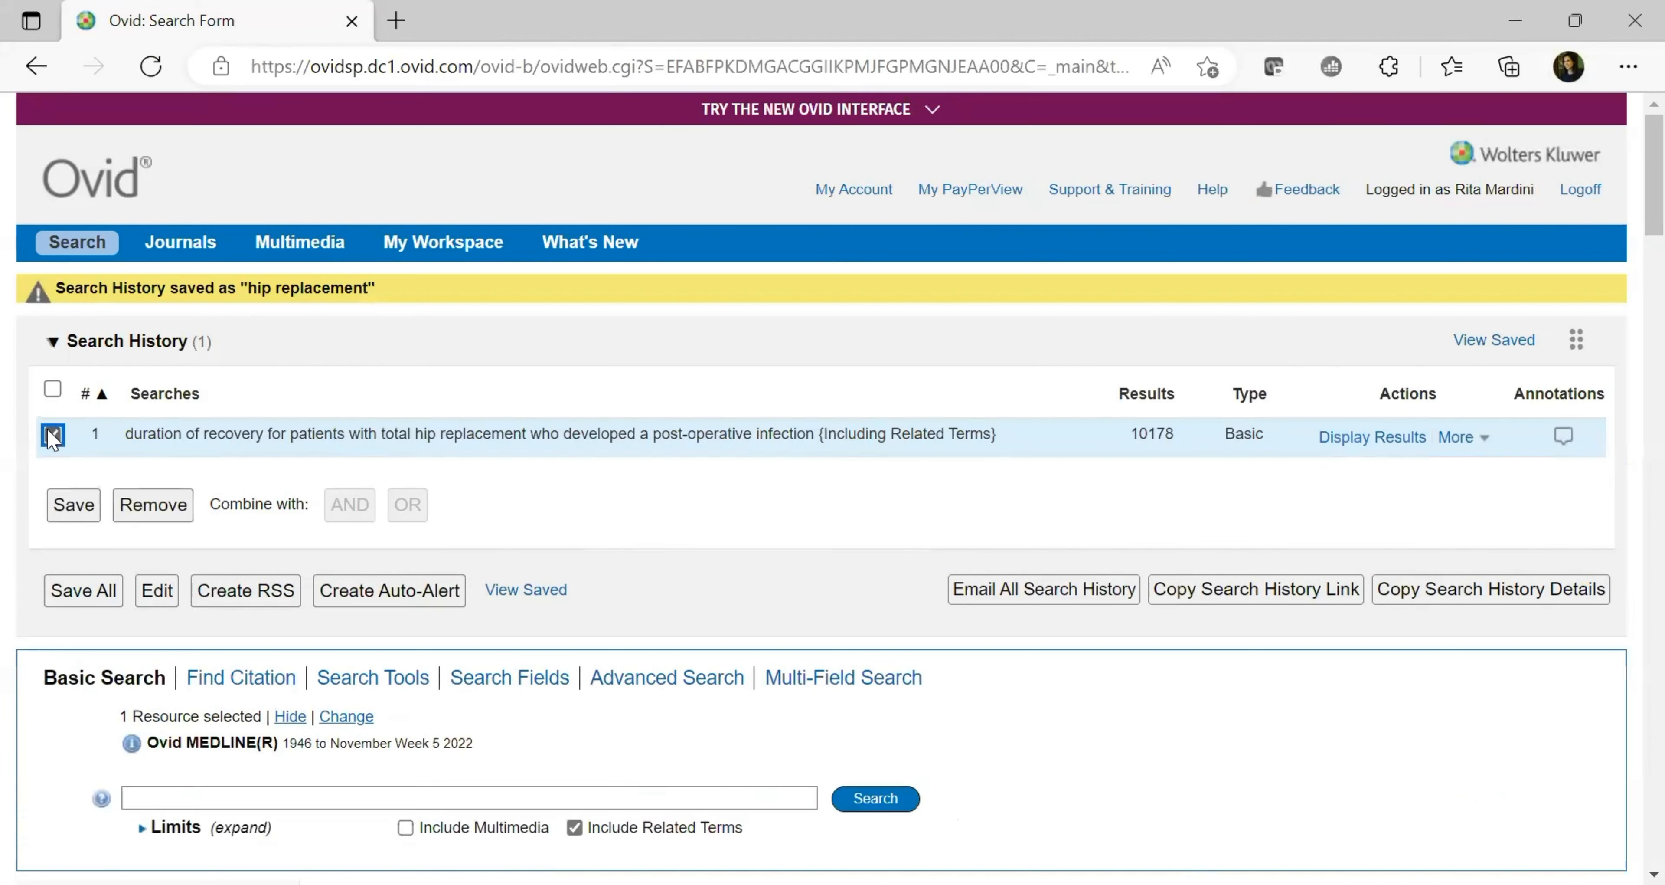
click(145, 508)
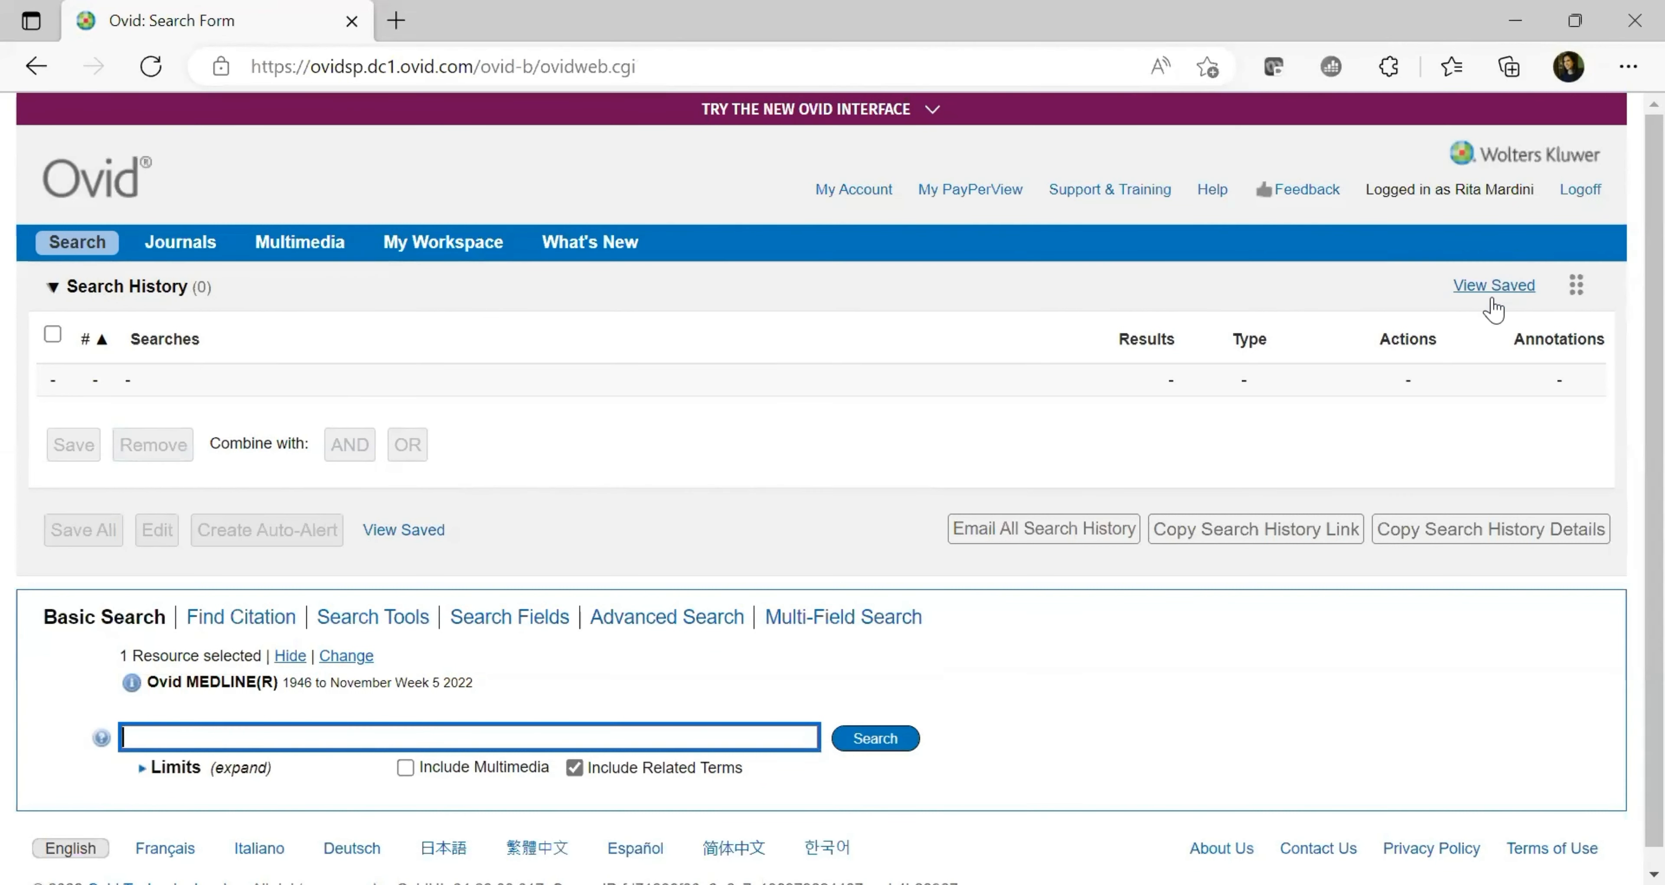
click(1481, 317)
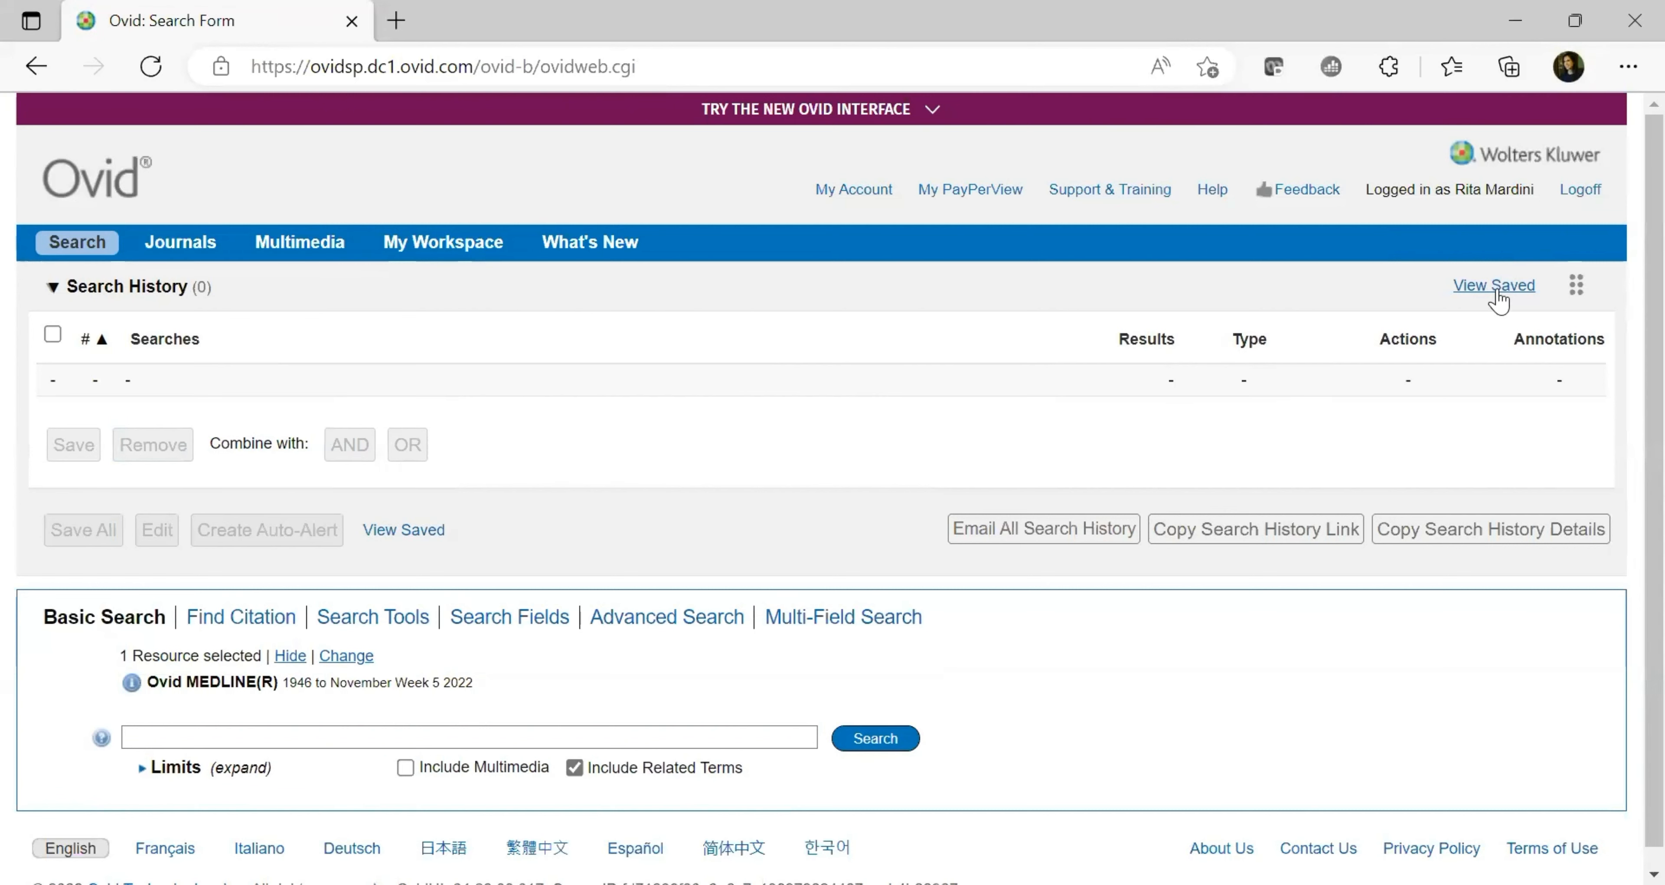
Rerun the 'hip replacement' search from the View Saved list
click(1511, 294)
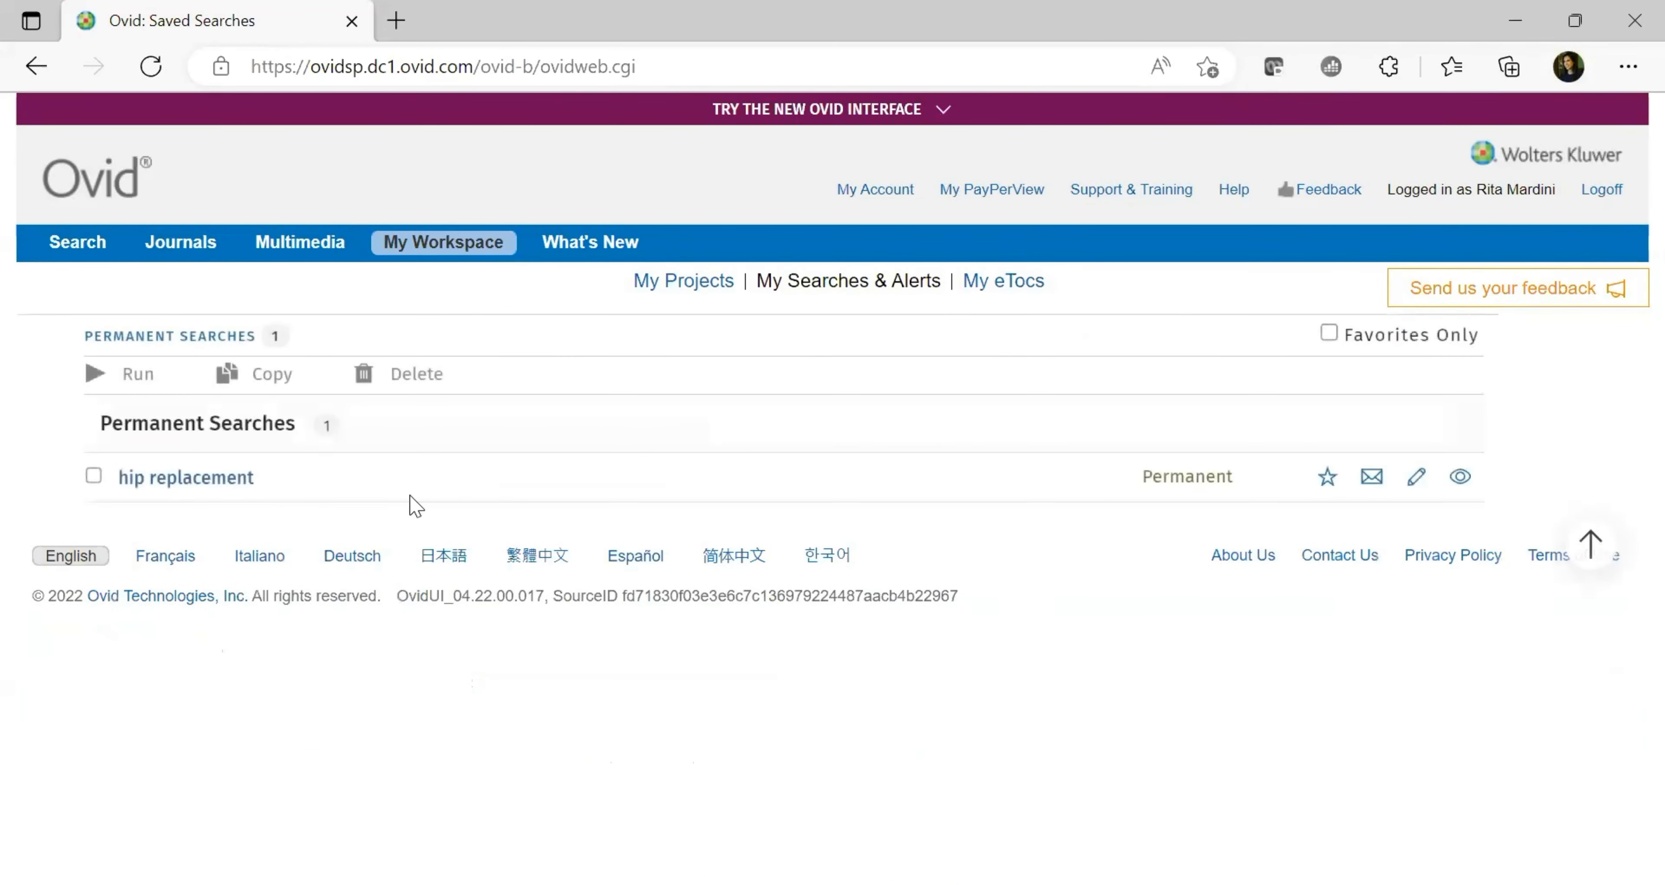
click(94, 477)
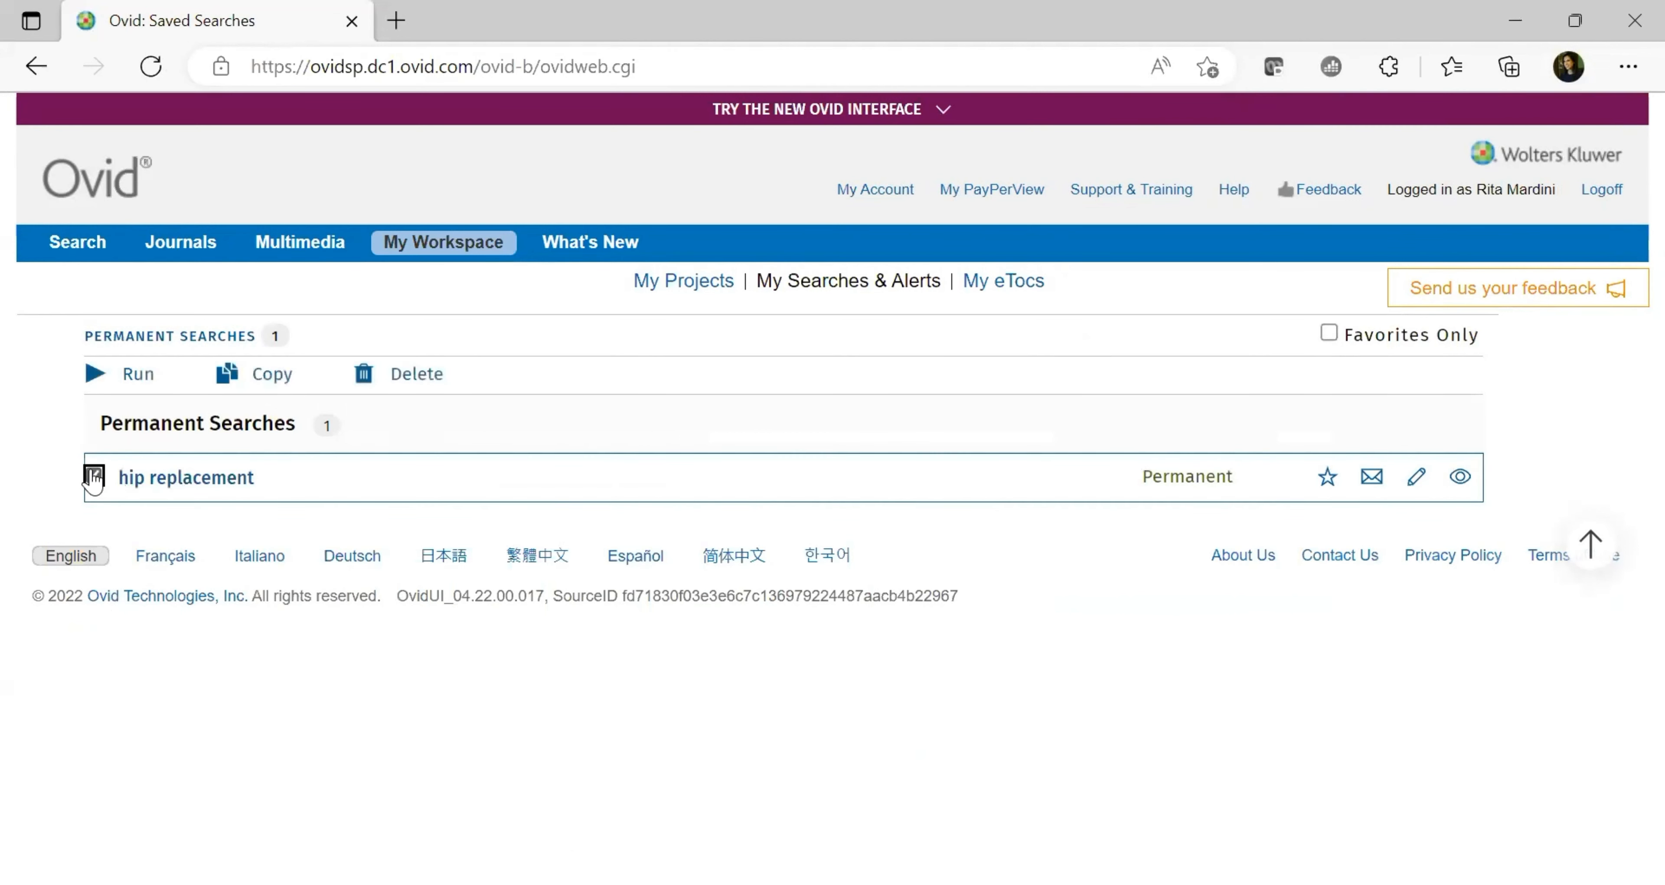
click(132, 382)
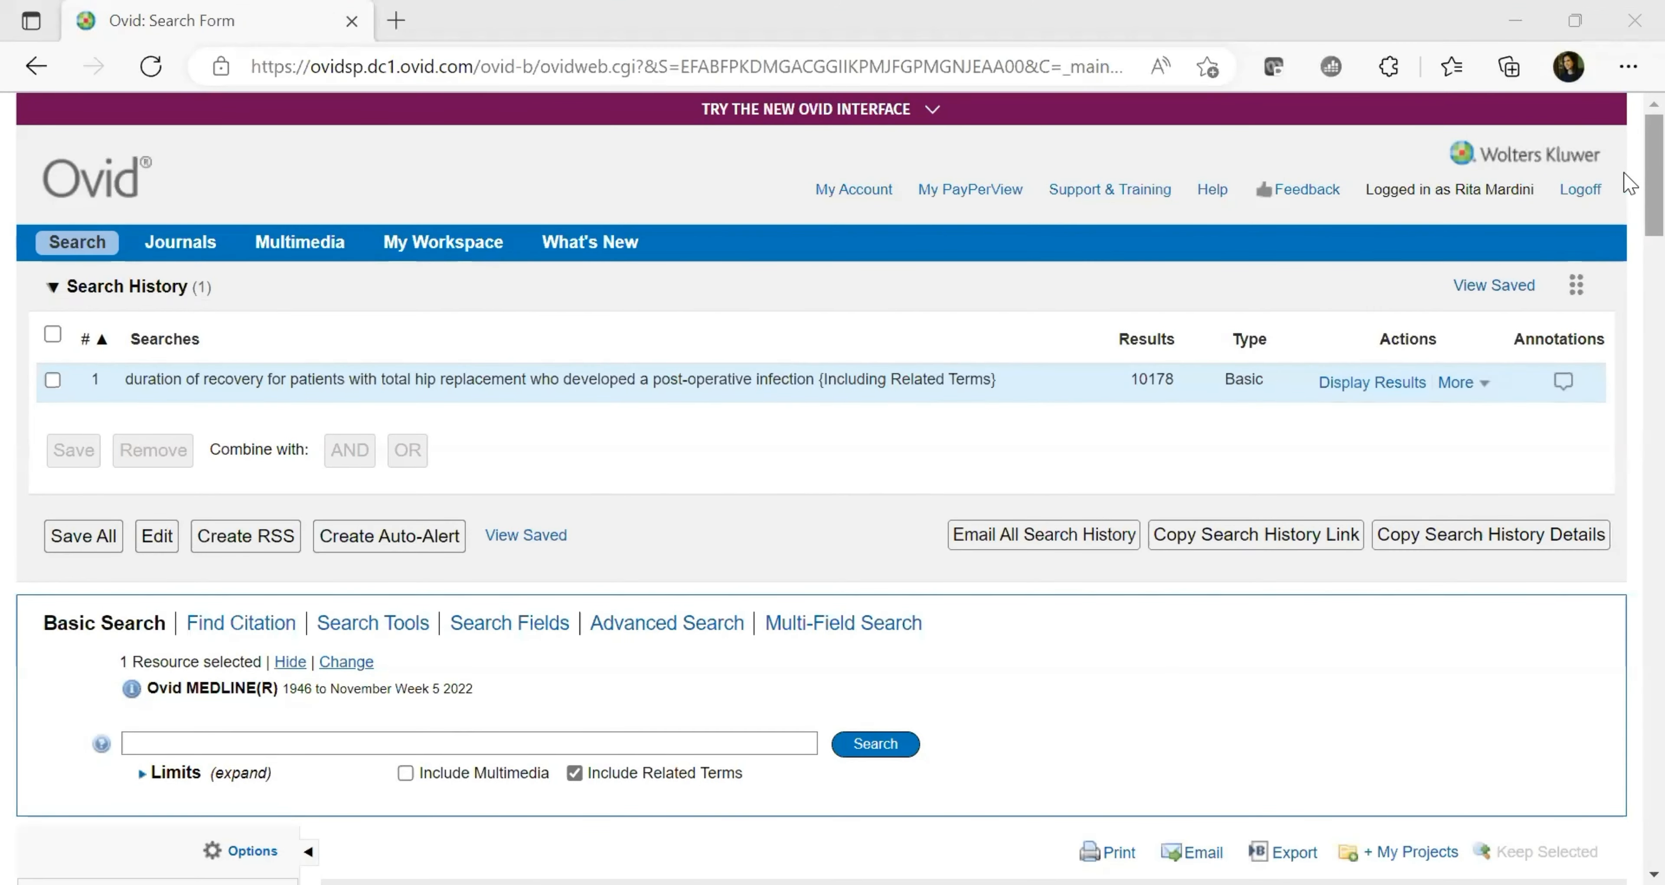
Tick results 1, 2 and 3 in the re-run total hip arthroplasty list
scroll(1629, 183, down, 5)
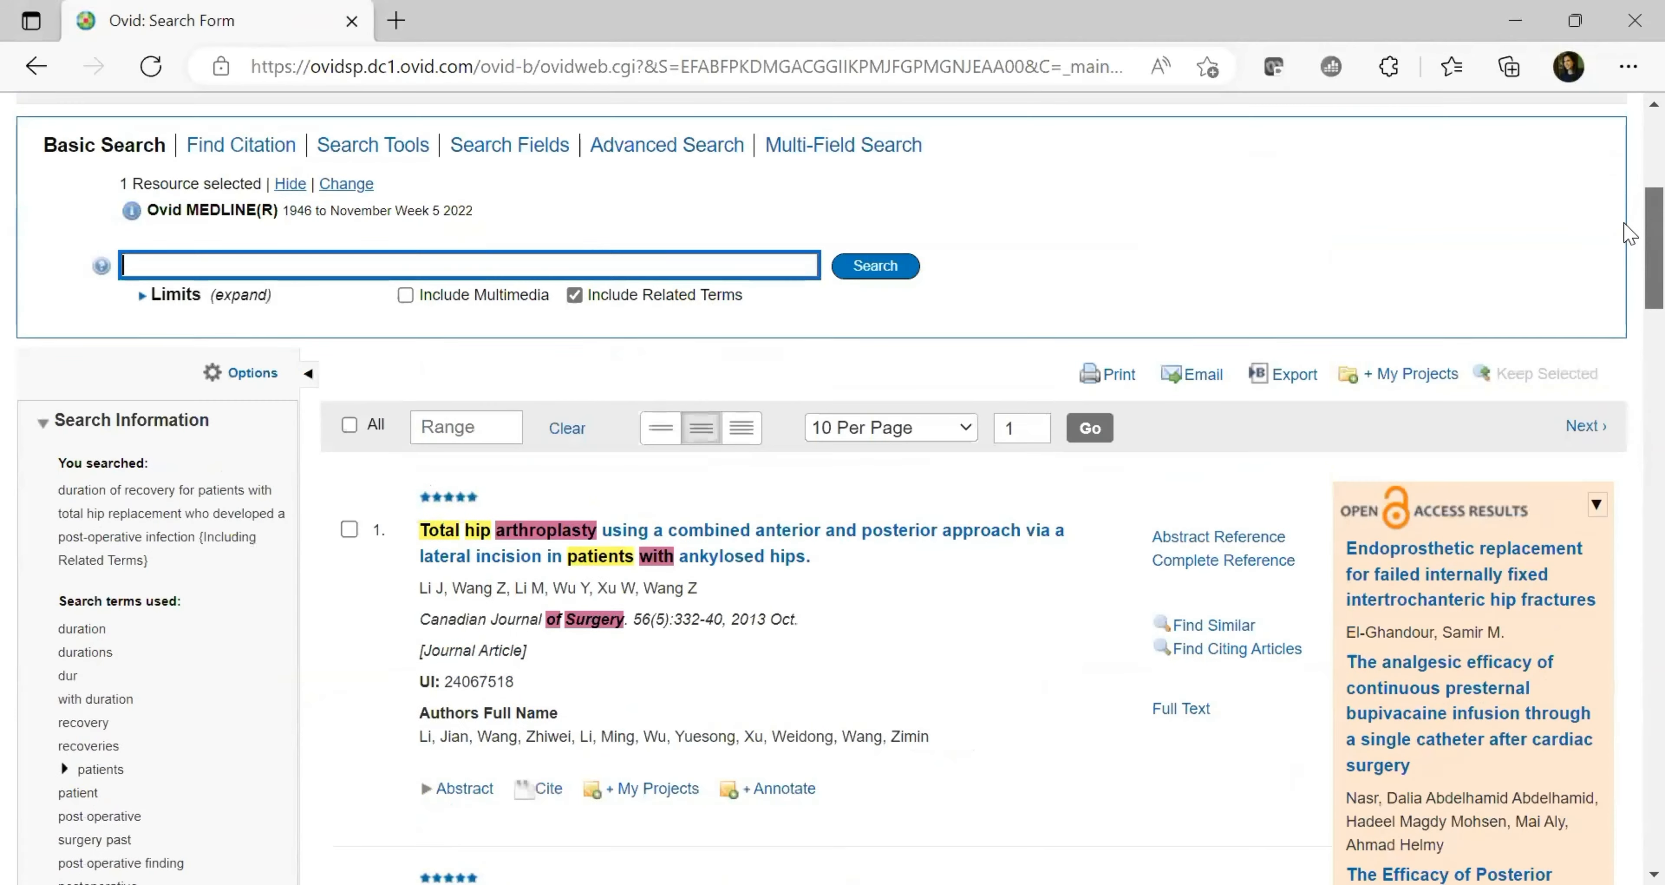
scroll(1629, 233, up, 5)
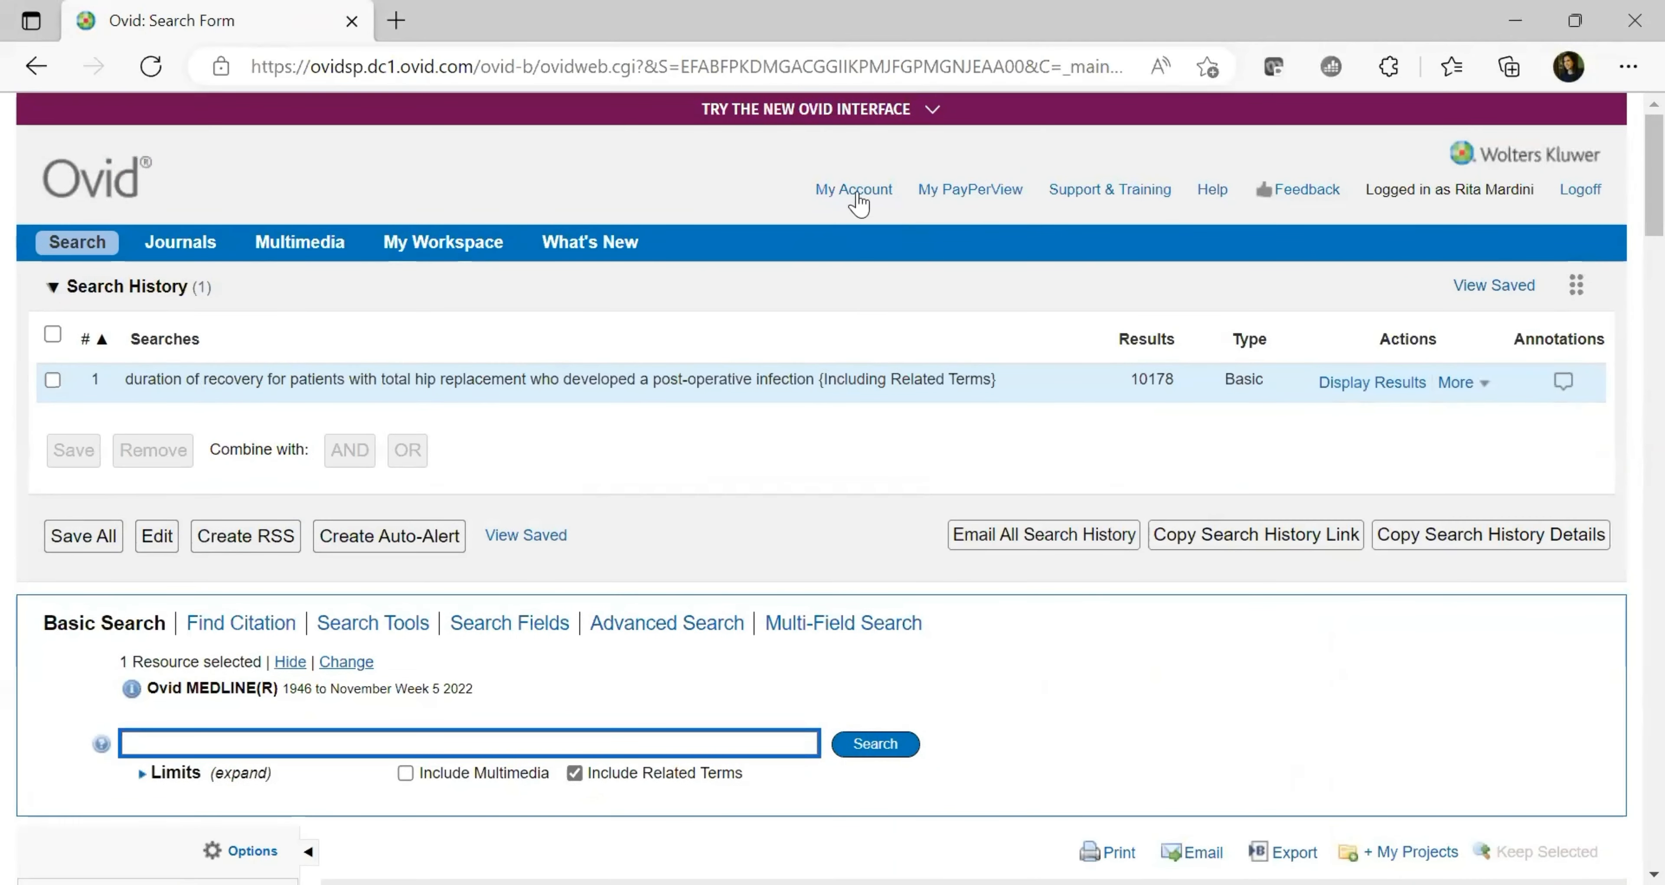
scroll(1631, 213, down, 4)
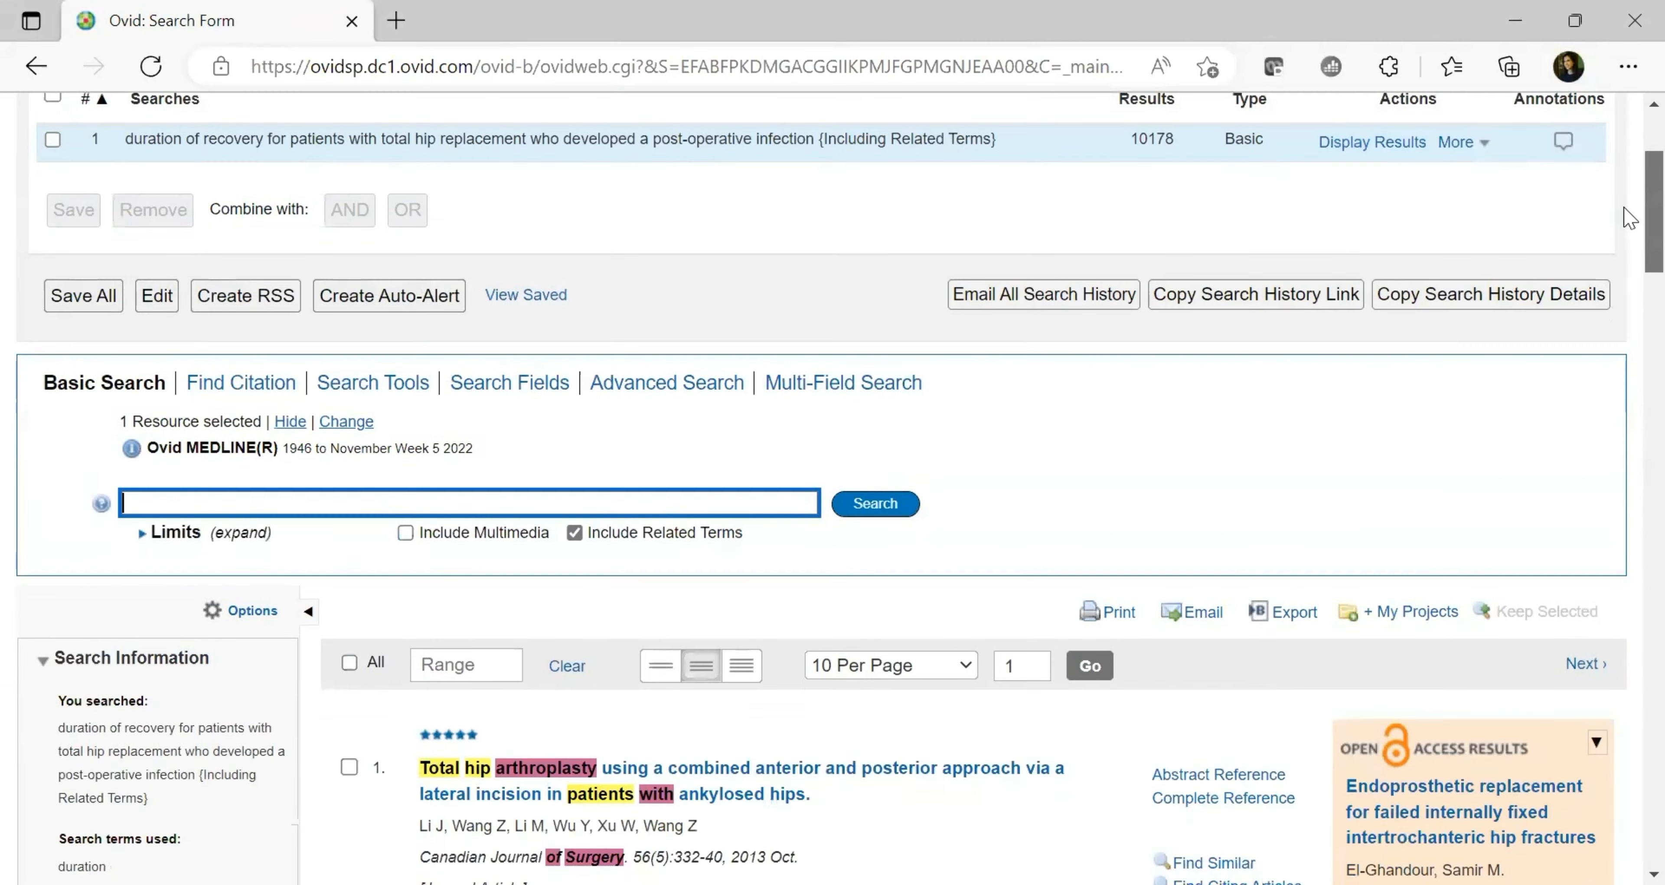
scroll(1629, 220, down, 8)
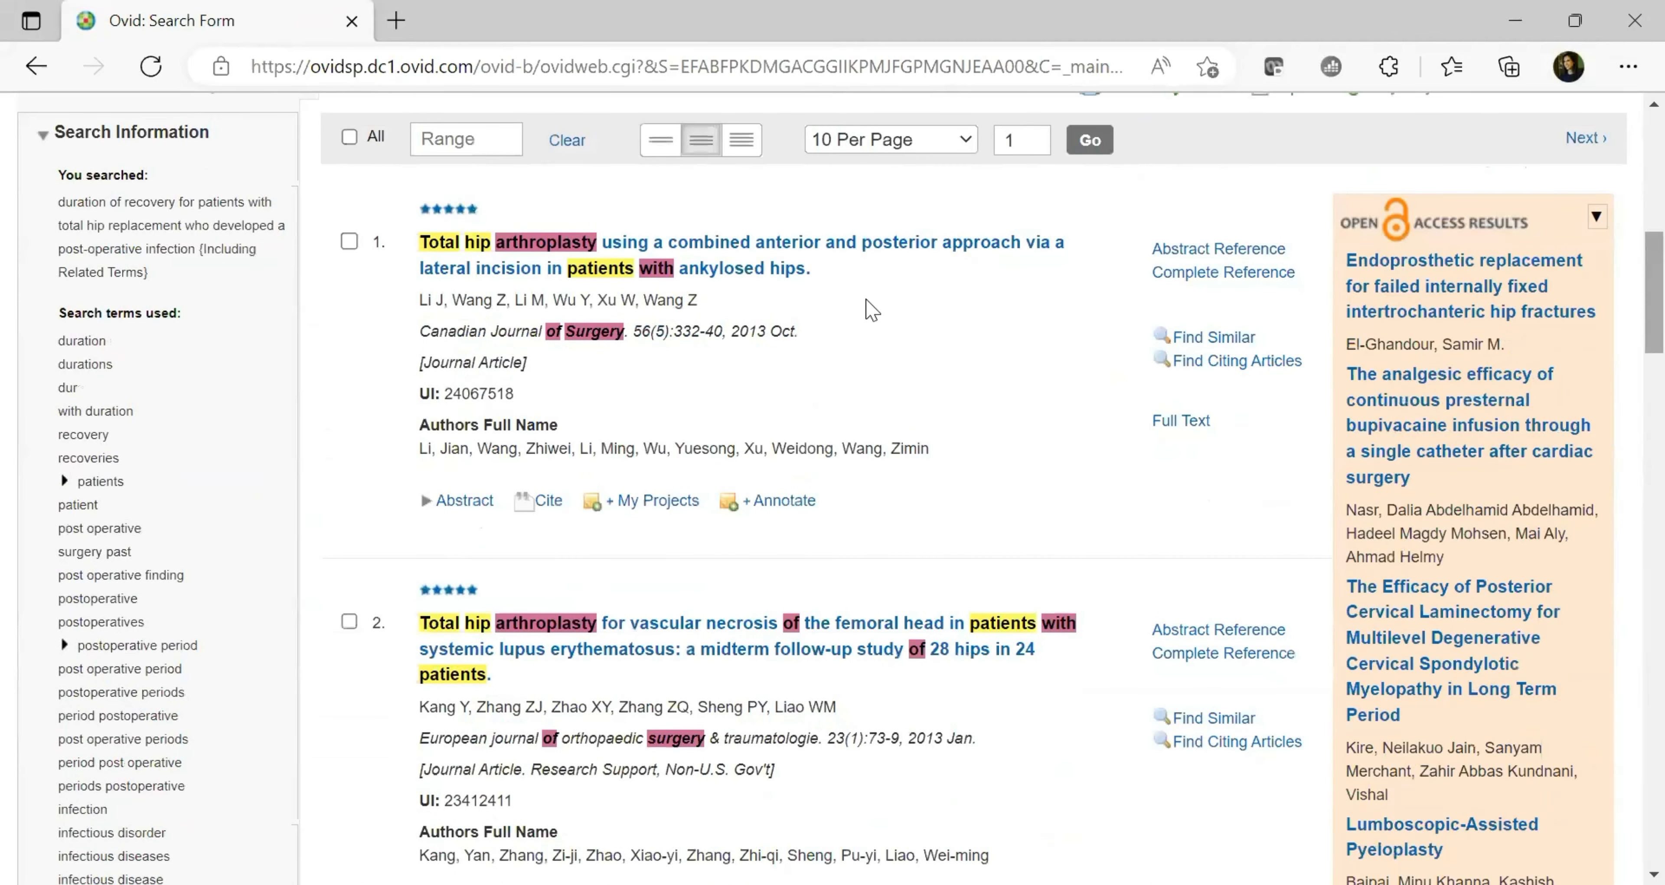
click(349, 241)
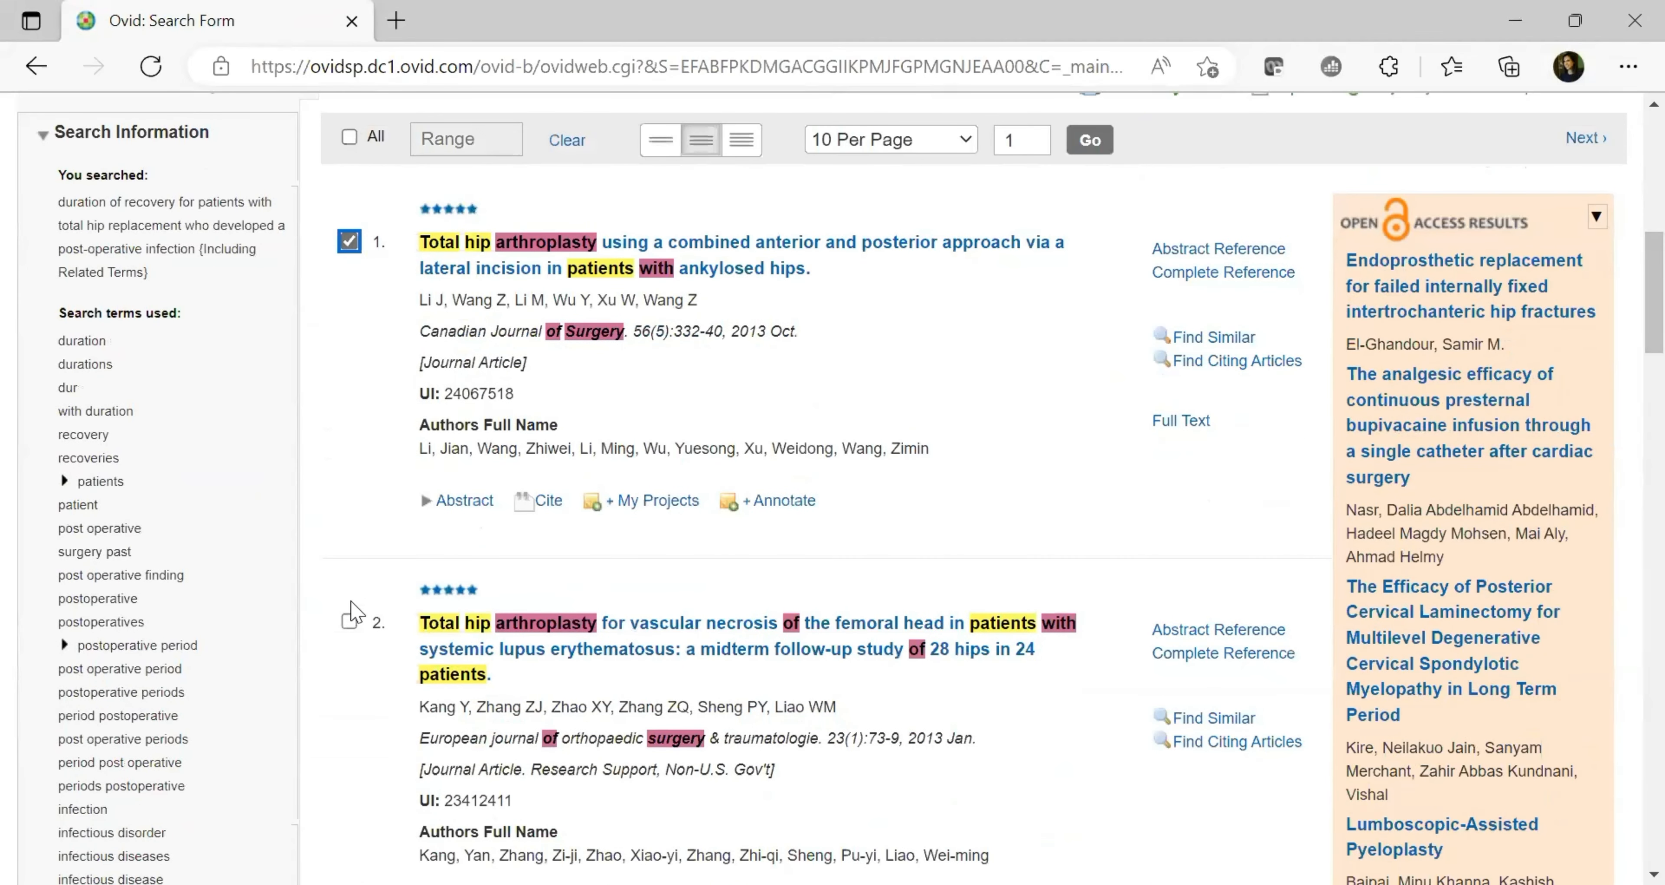
click(350, 619)
scroll(1629, 330, down, 1)
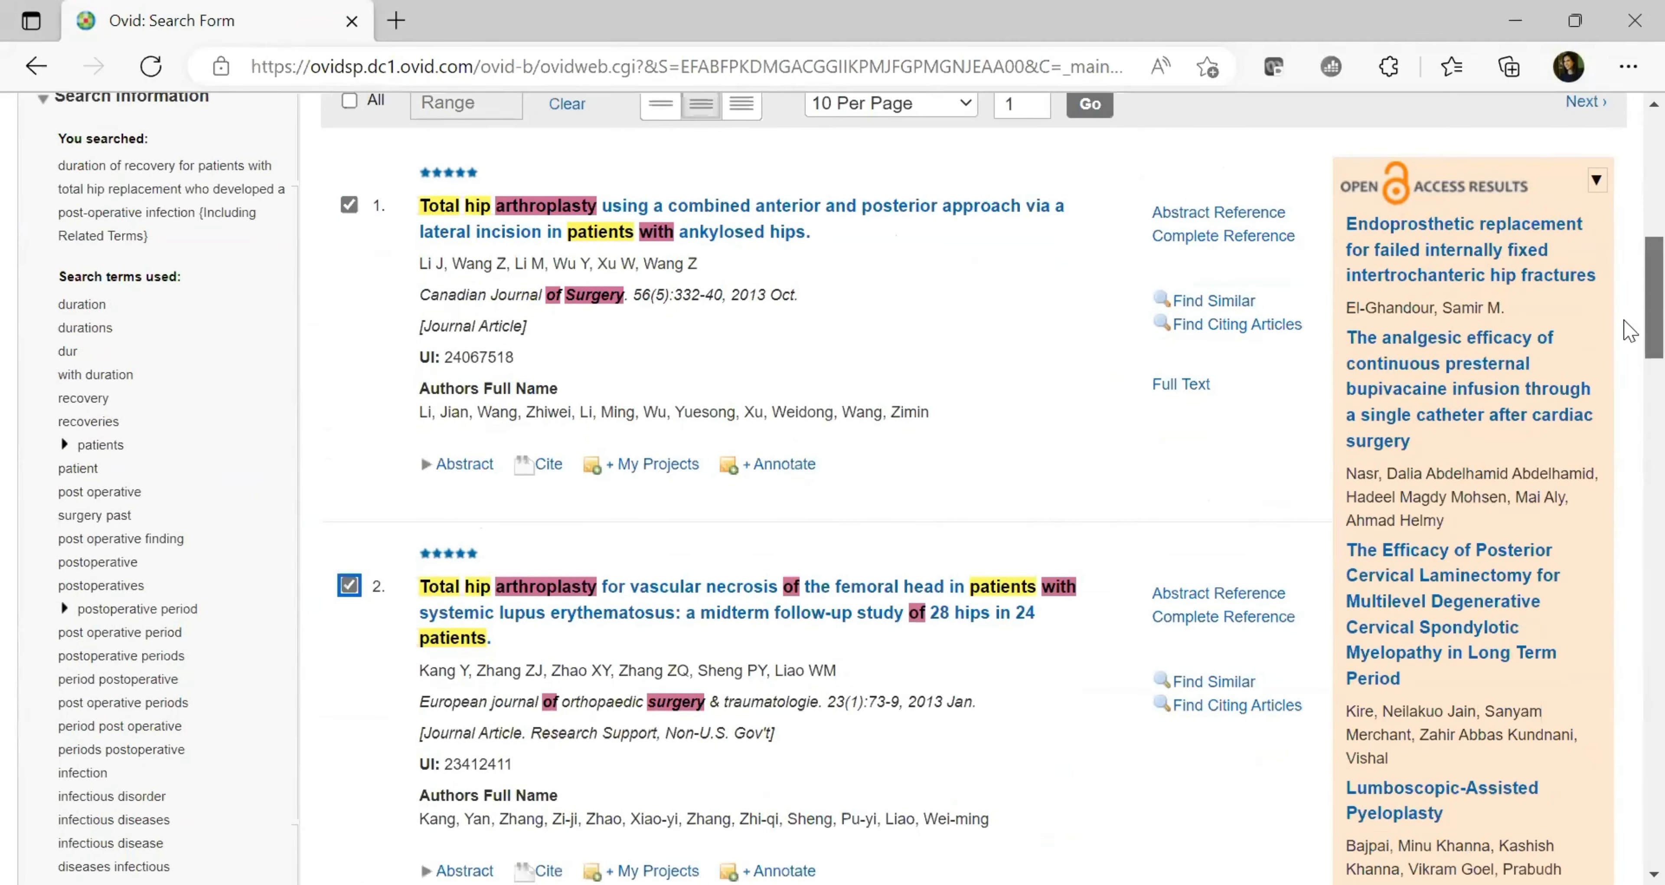
scroll(1629, 330, down, 7)
click(349, 511)
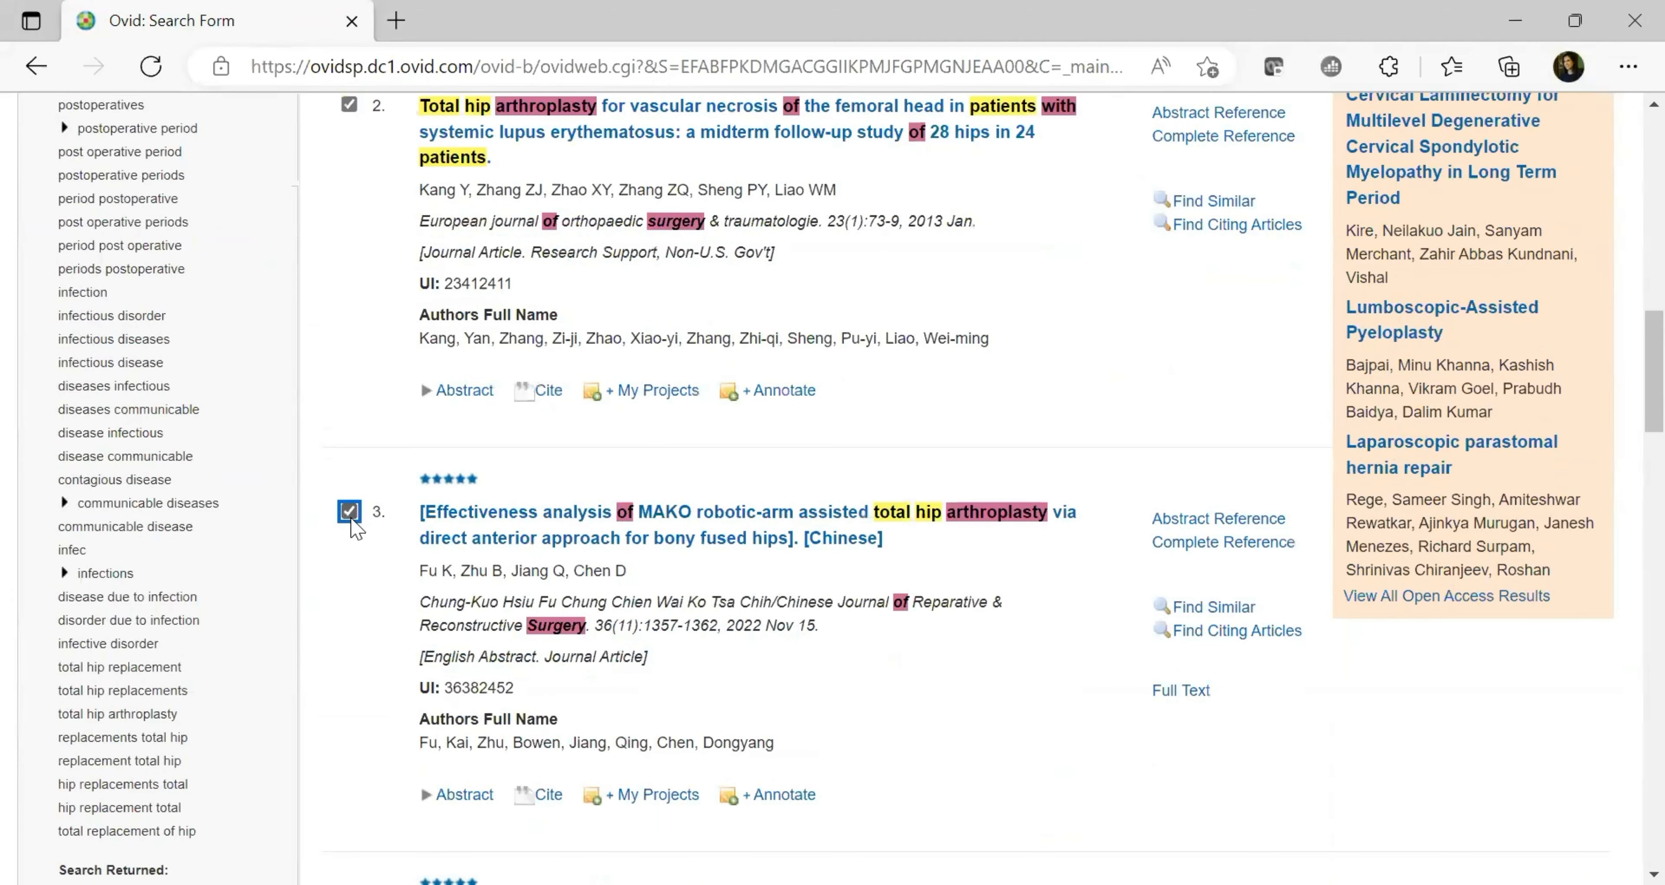
scroll(1629, 395, up, 10)
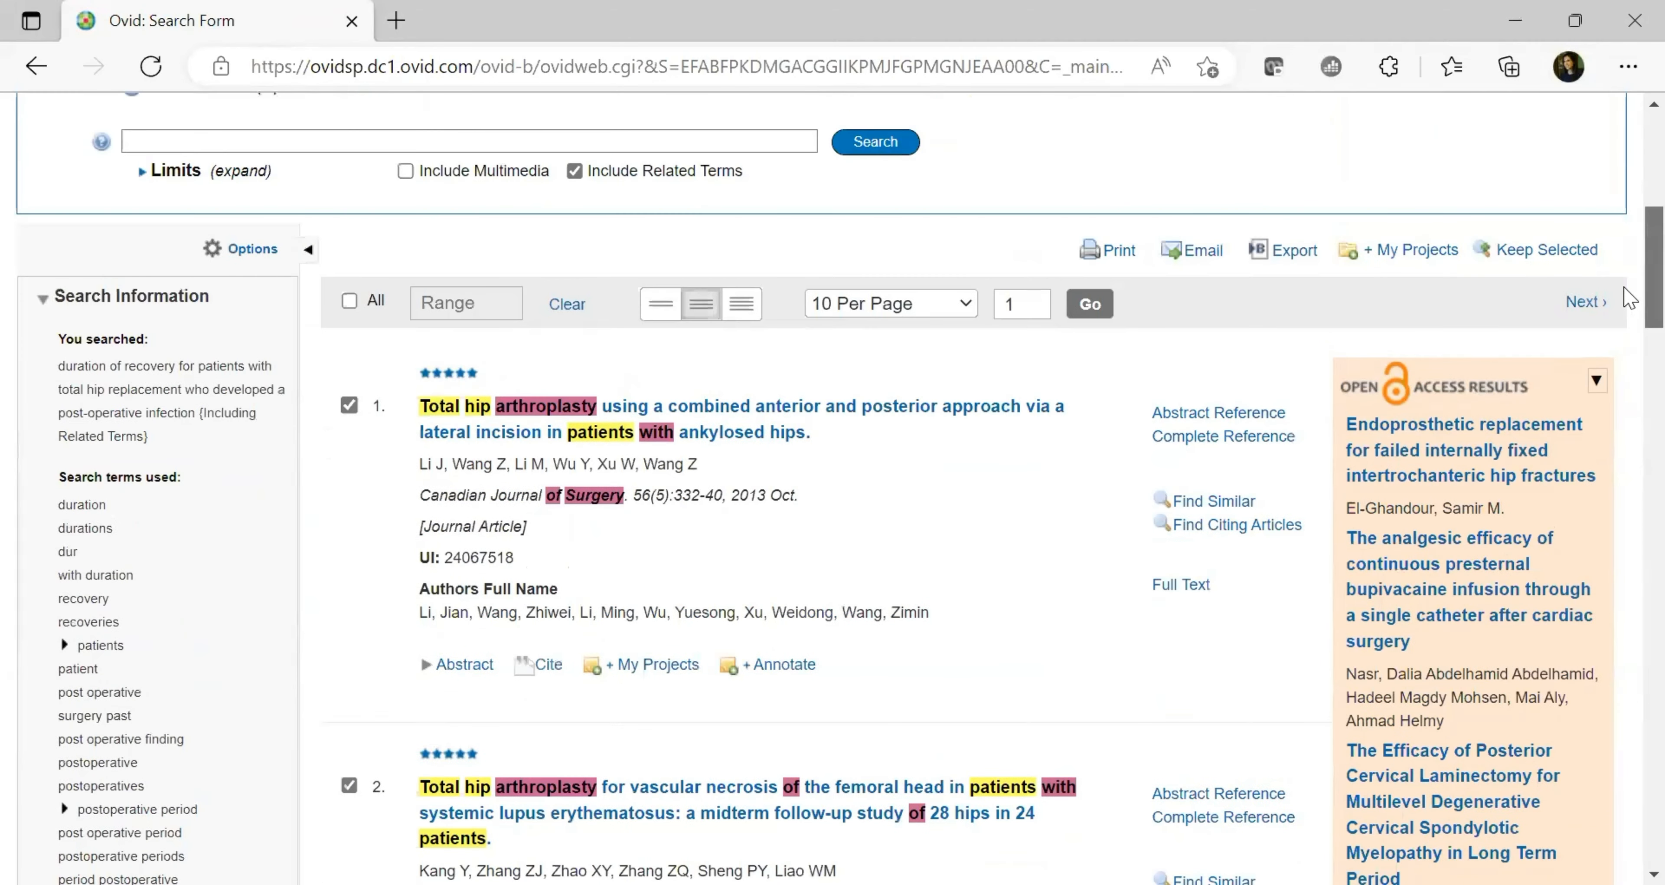
scroll(1629, 297, up, 5)
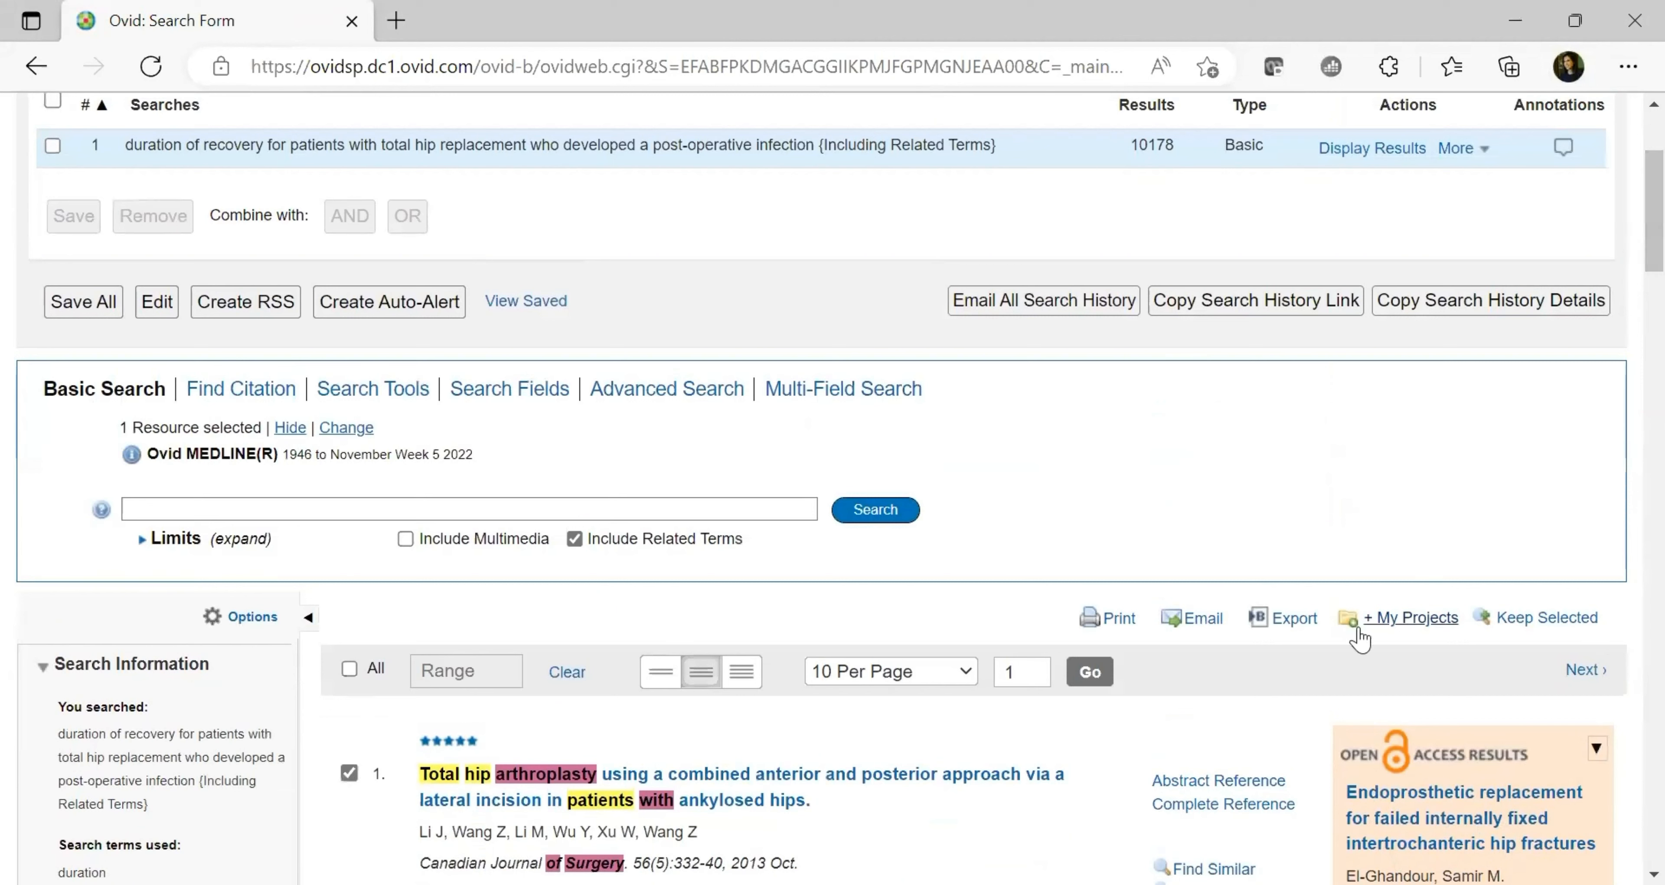
Add the three marked articles to a new project named 'hip replacement' and go to My Projects
click(1397, 630)
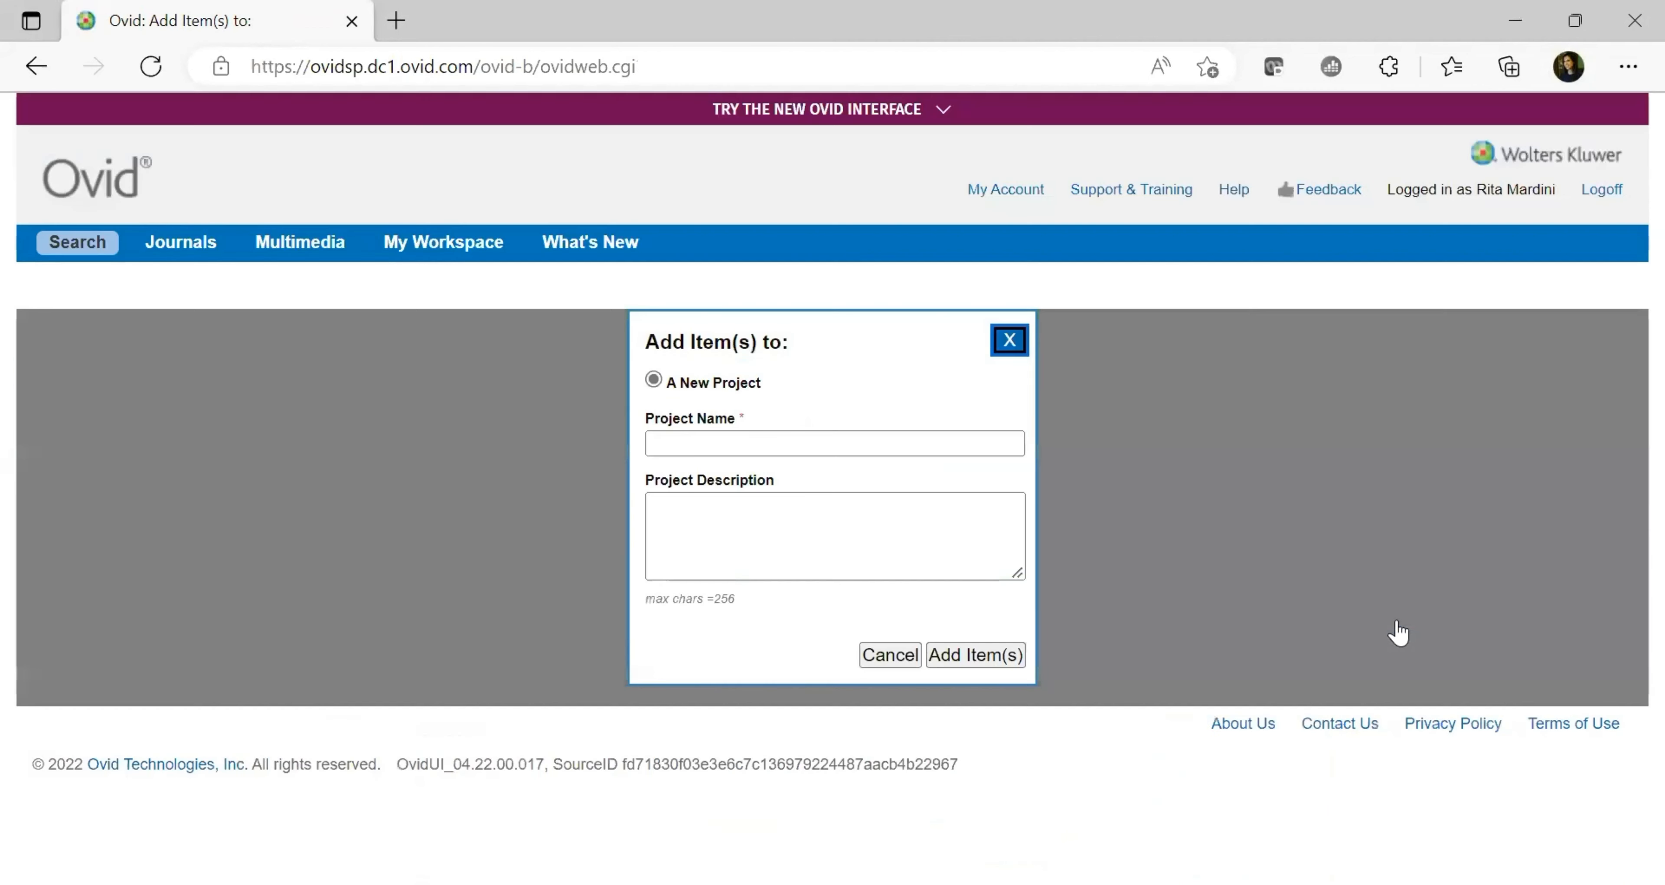
click(763, 440)
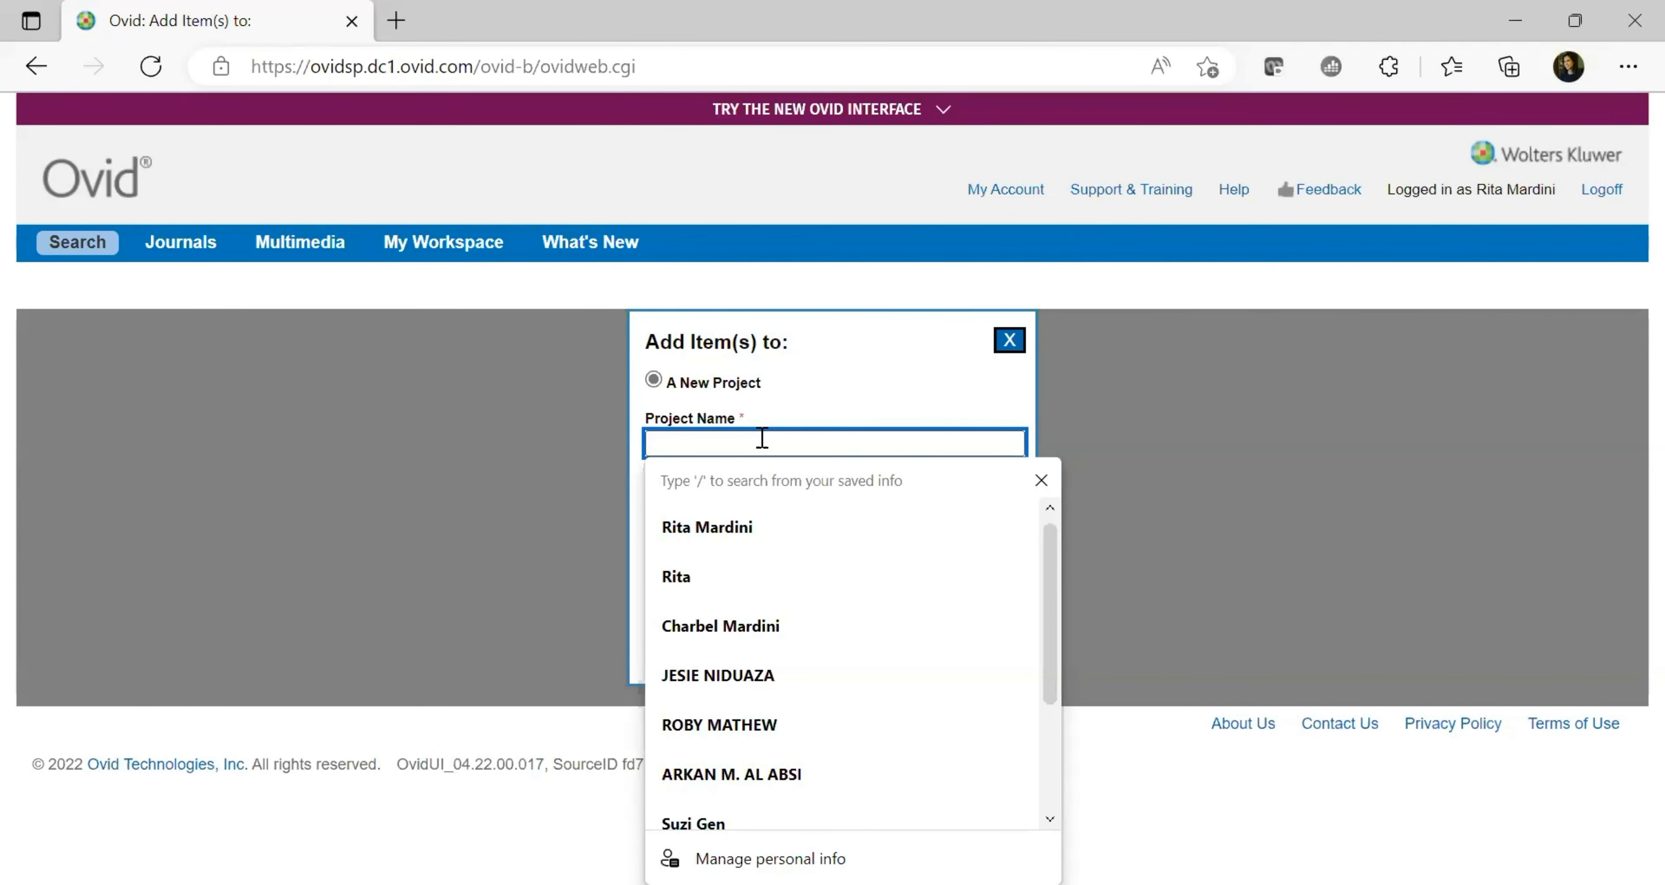
text(hip)
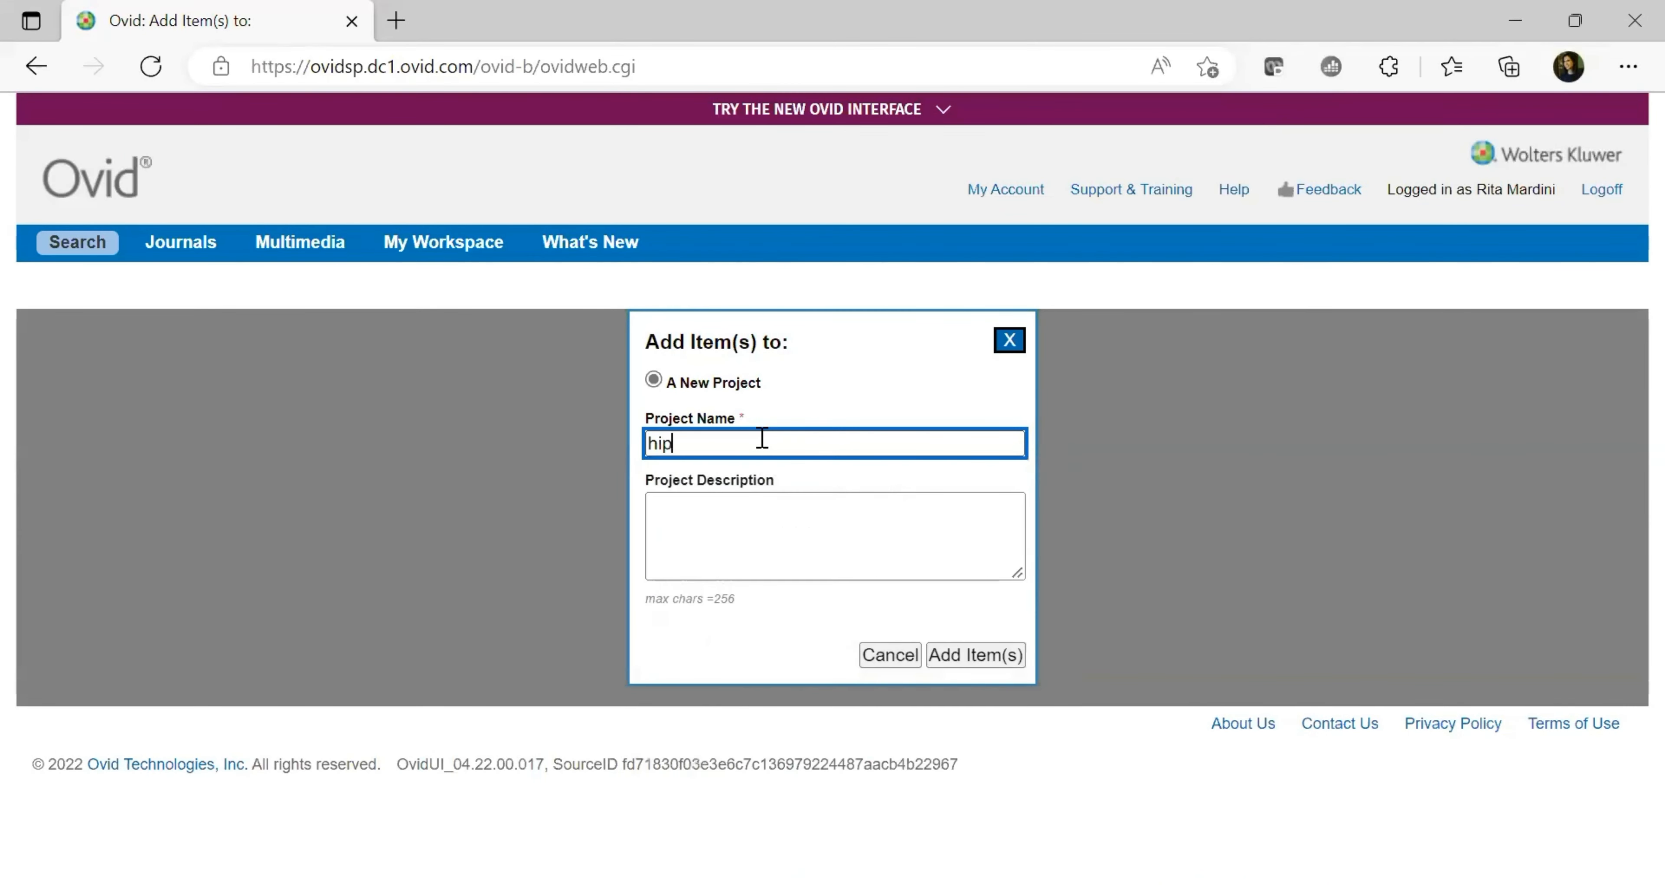
text( replacemene)
key(BackSpace)
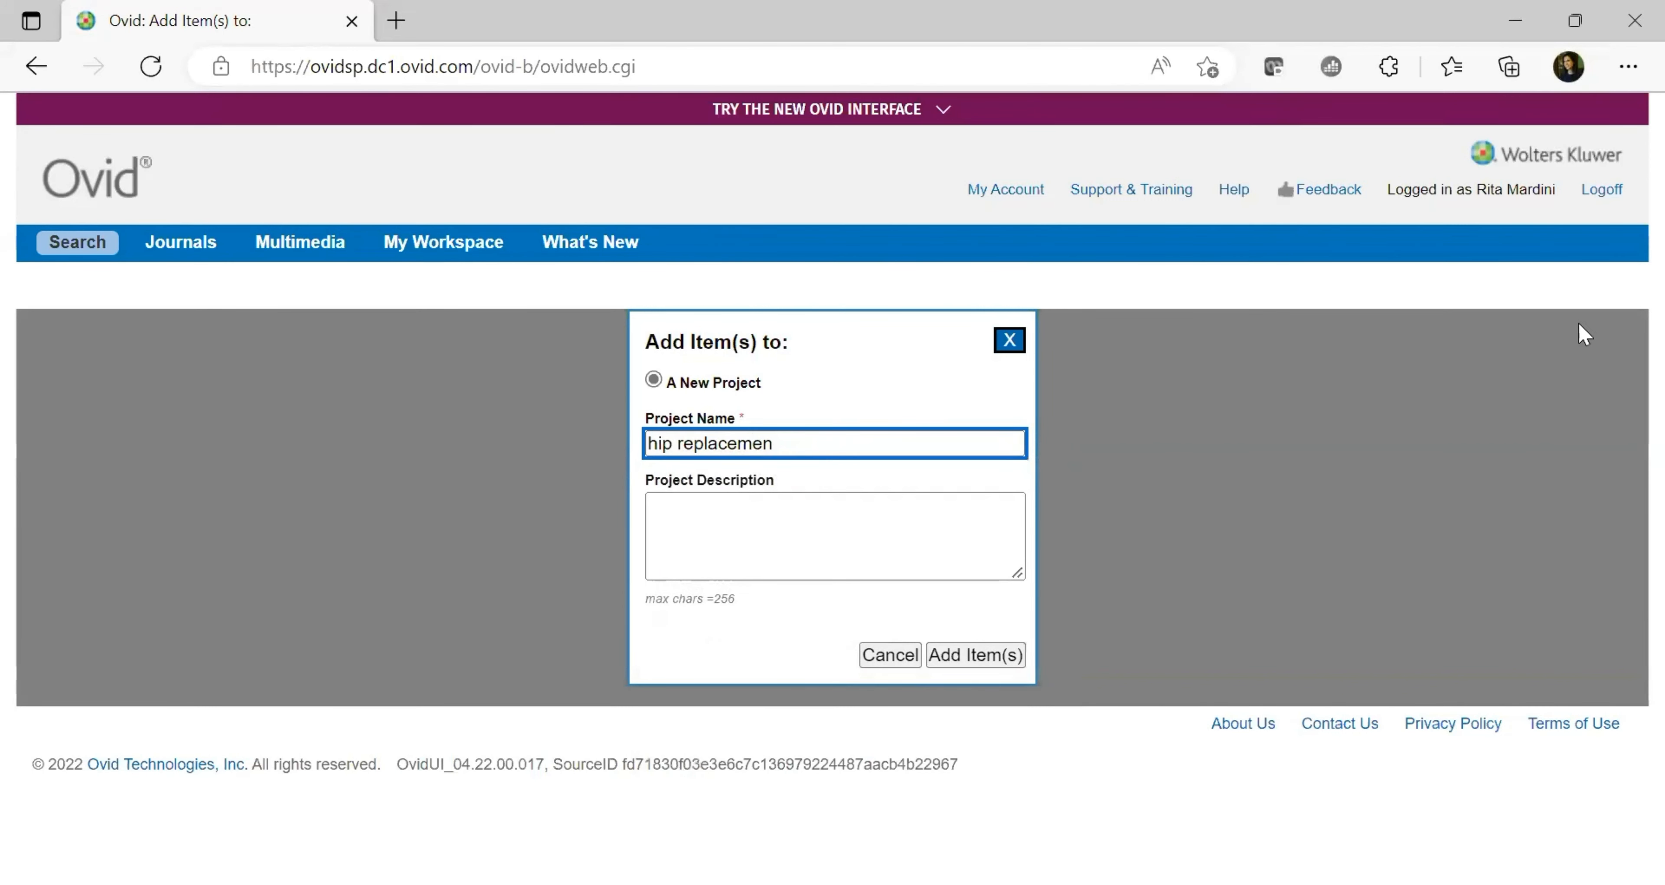
click(996, 664)
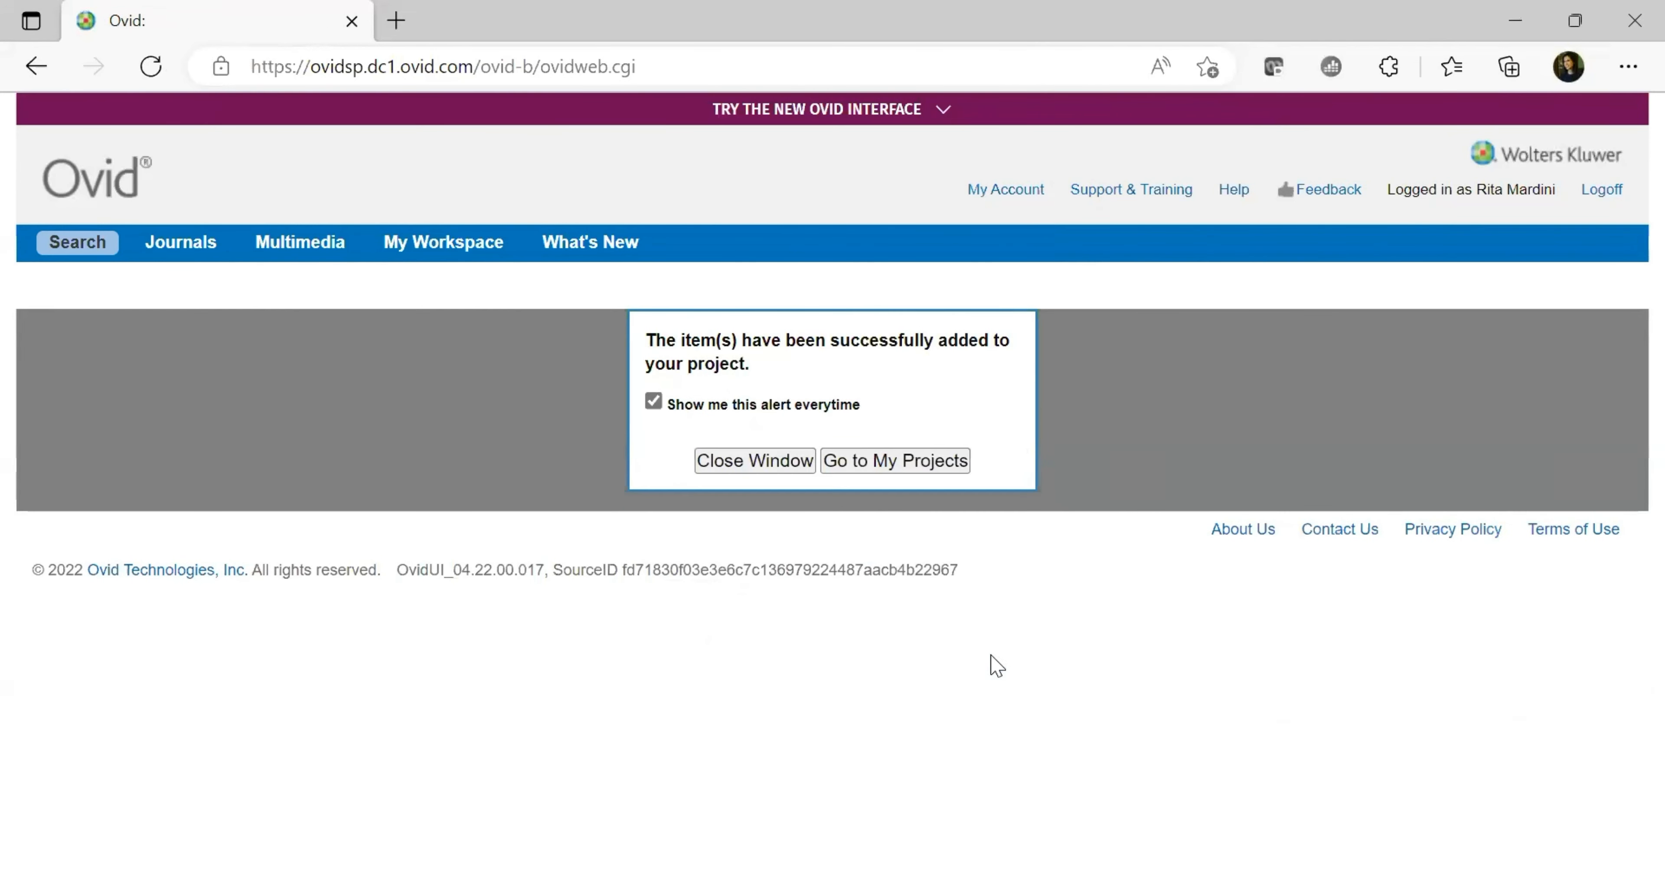
click(896, 460)
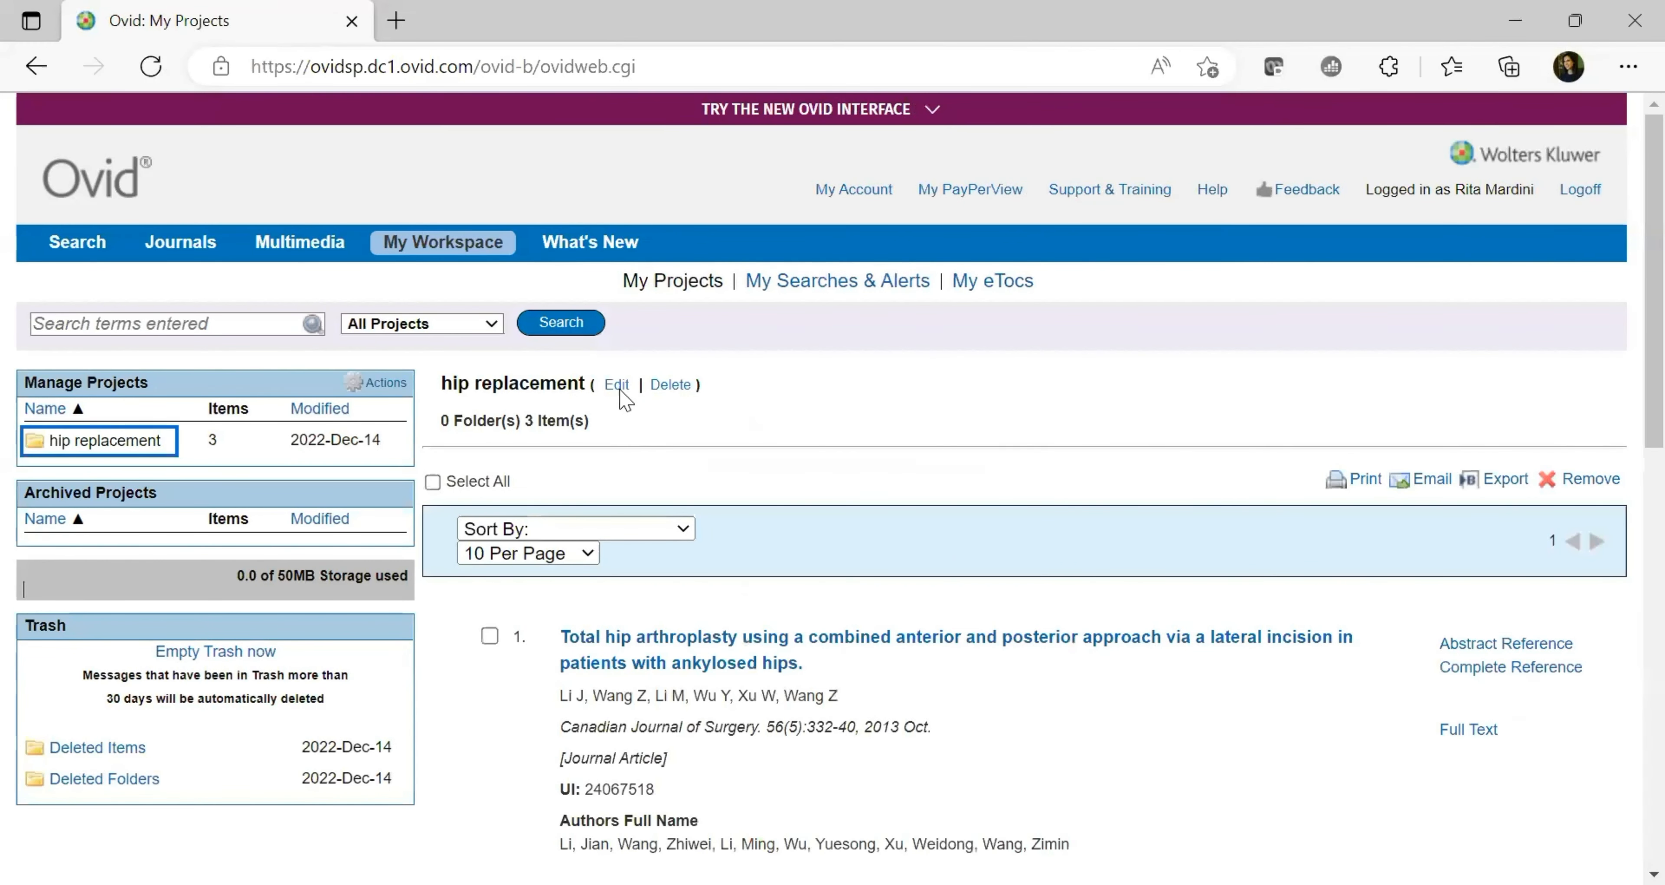
Open the 'hip replacement' project to review its three saved articles, ticking and unticking item 1
click(68, 251)
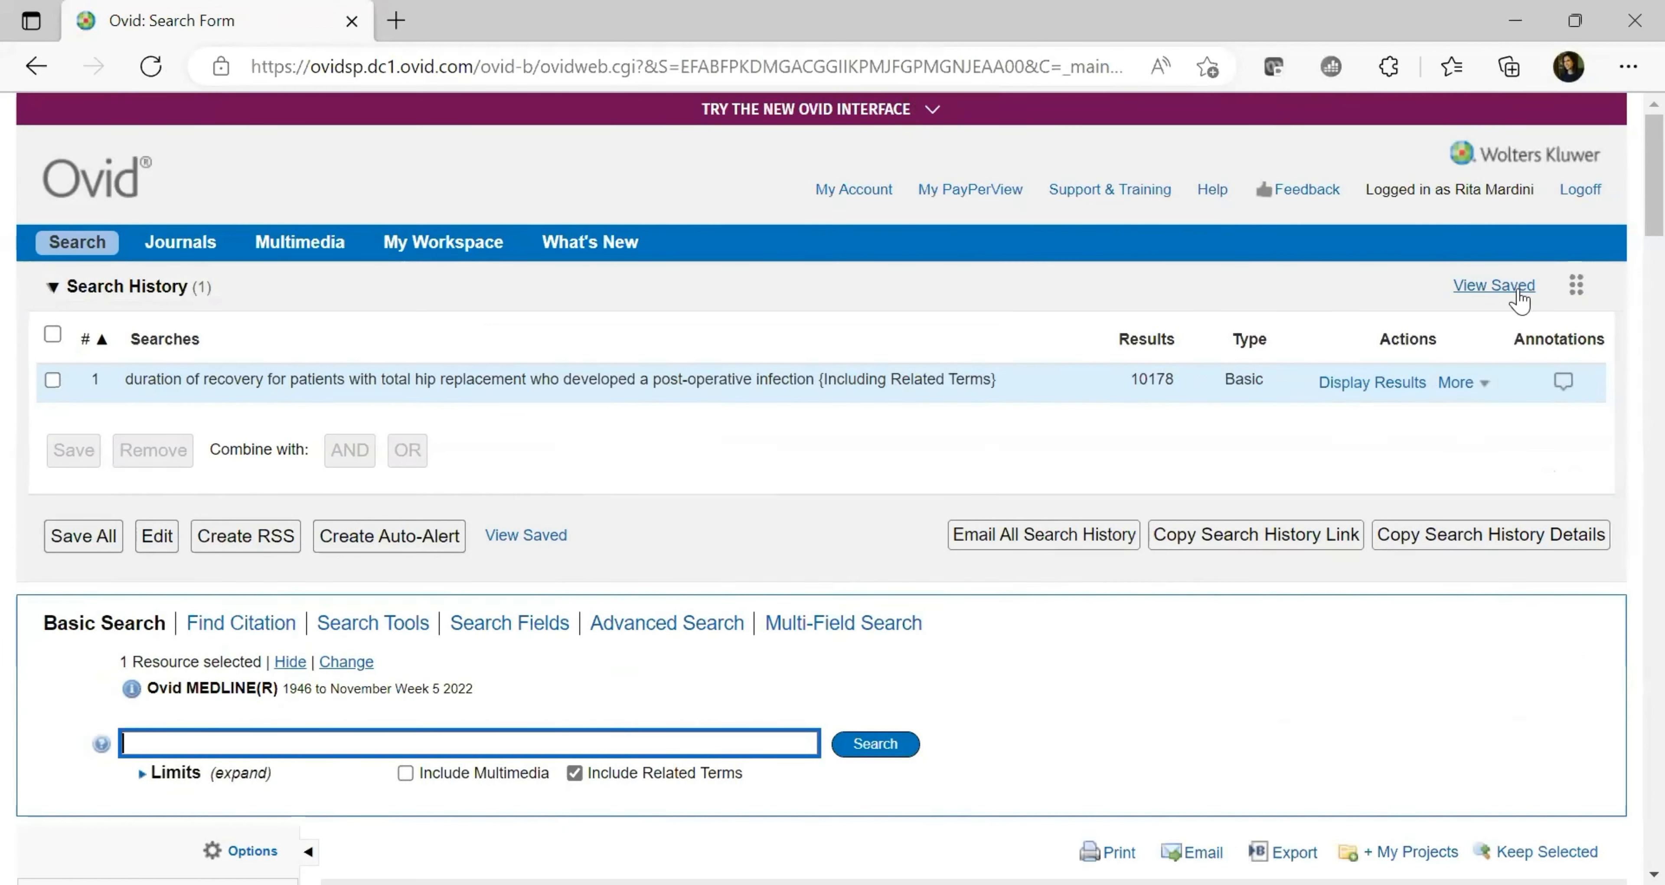
click(461, 262)
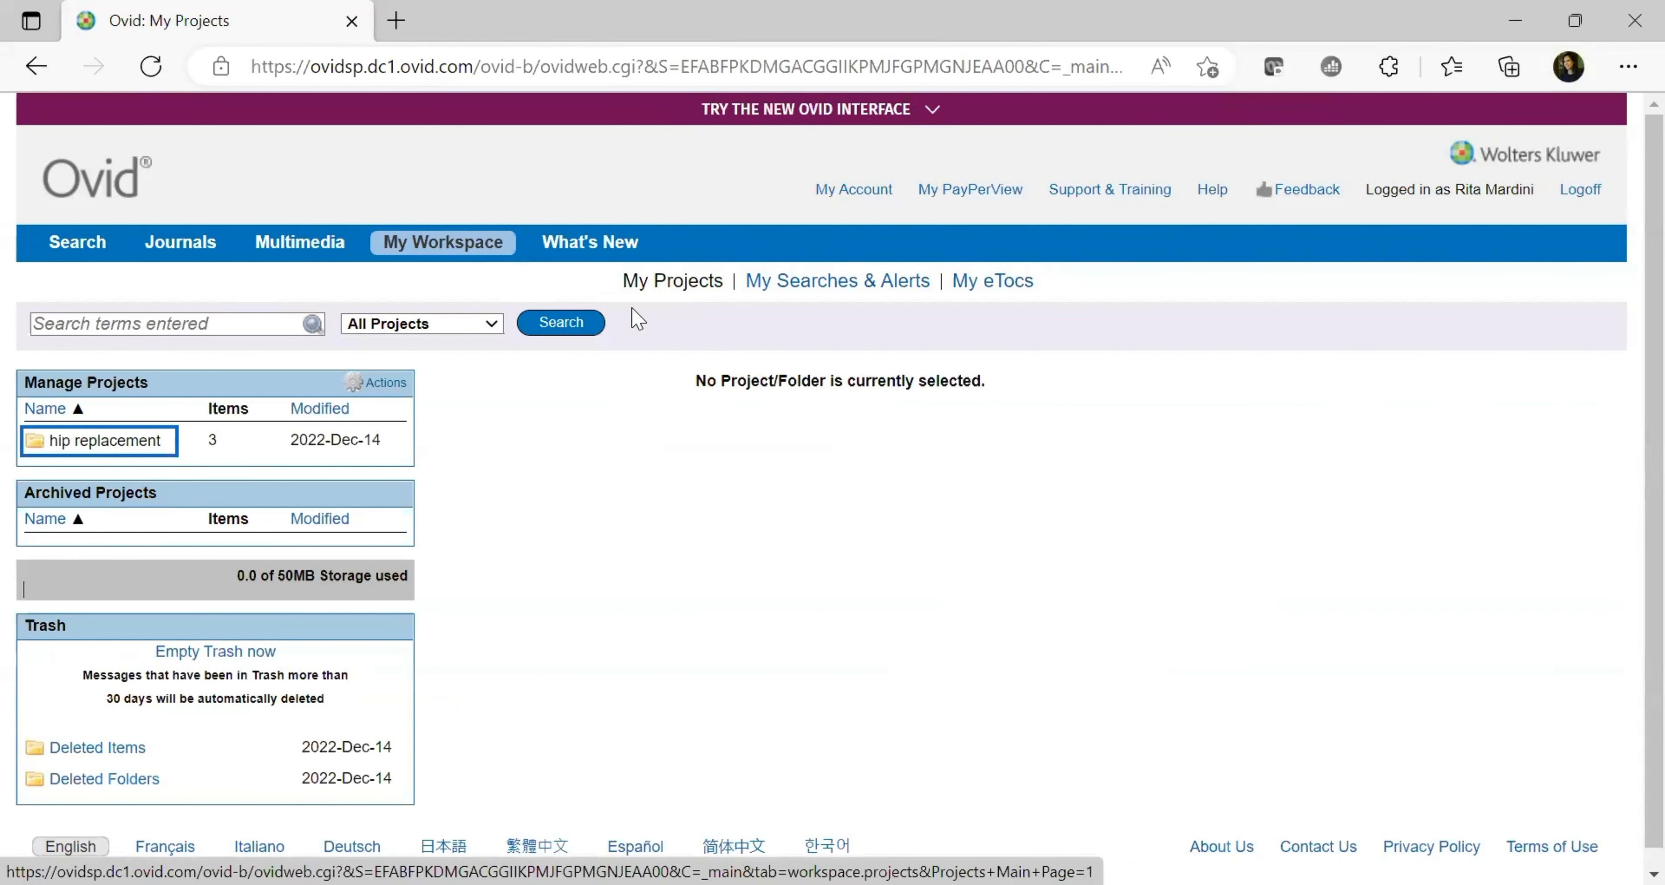
click(105, 442)
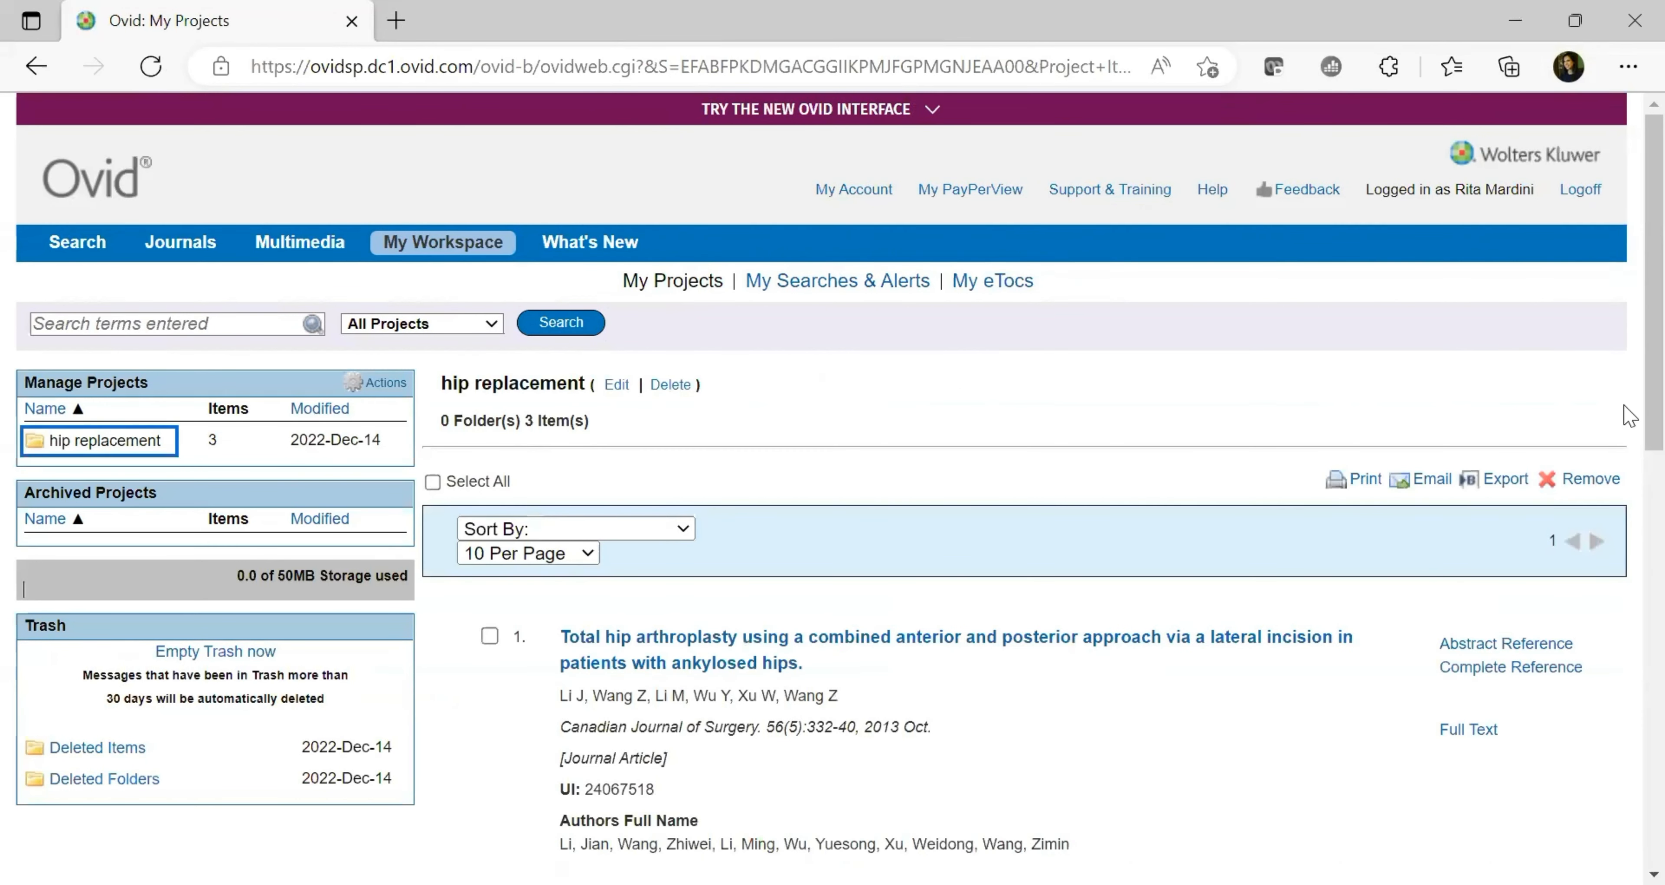
scroll(1625, 414, down, 5)
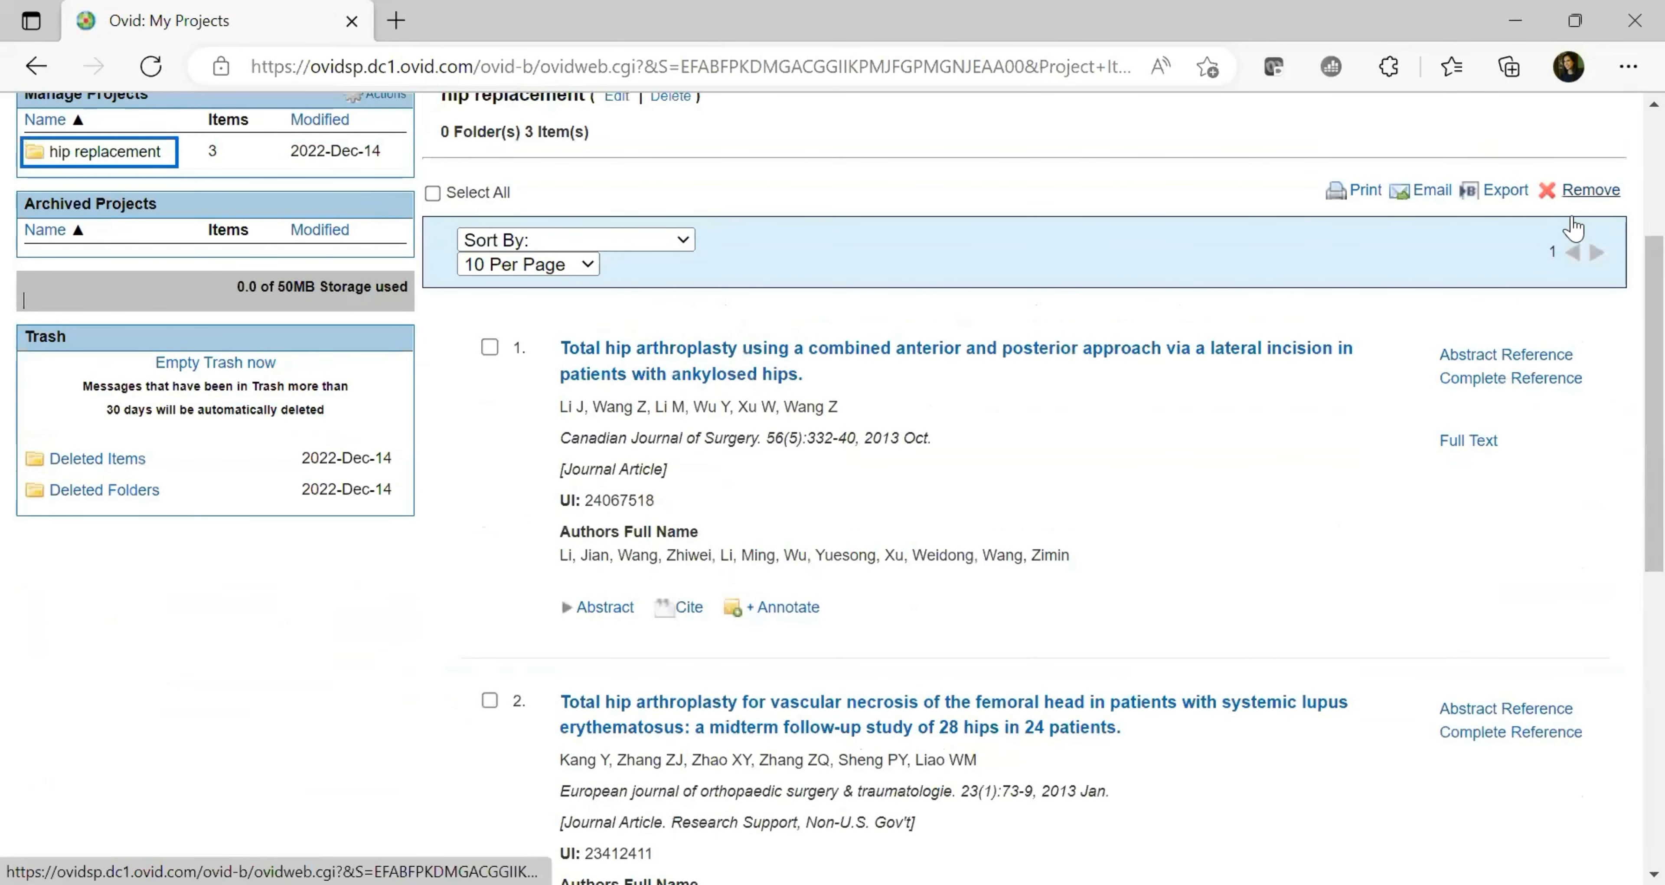
click(489, 347)
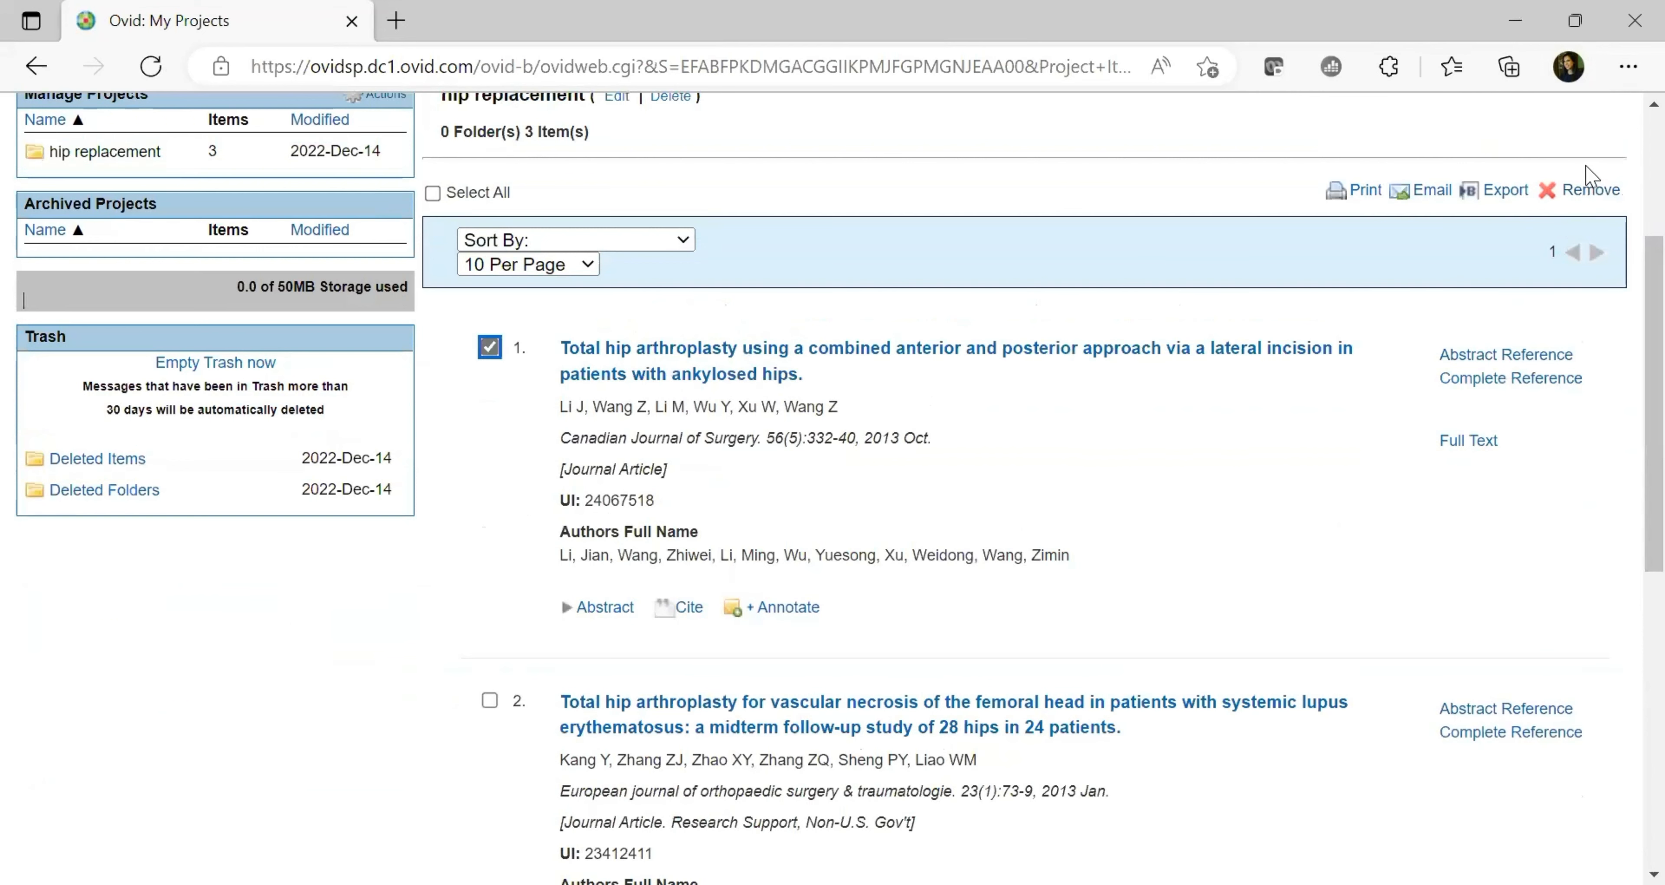
click(489, 347)
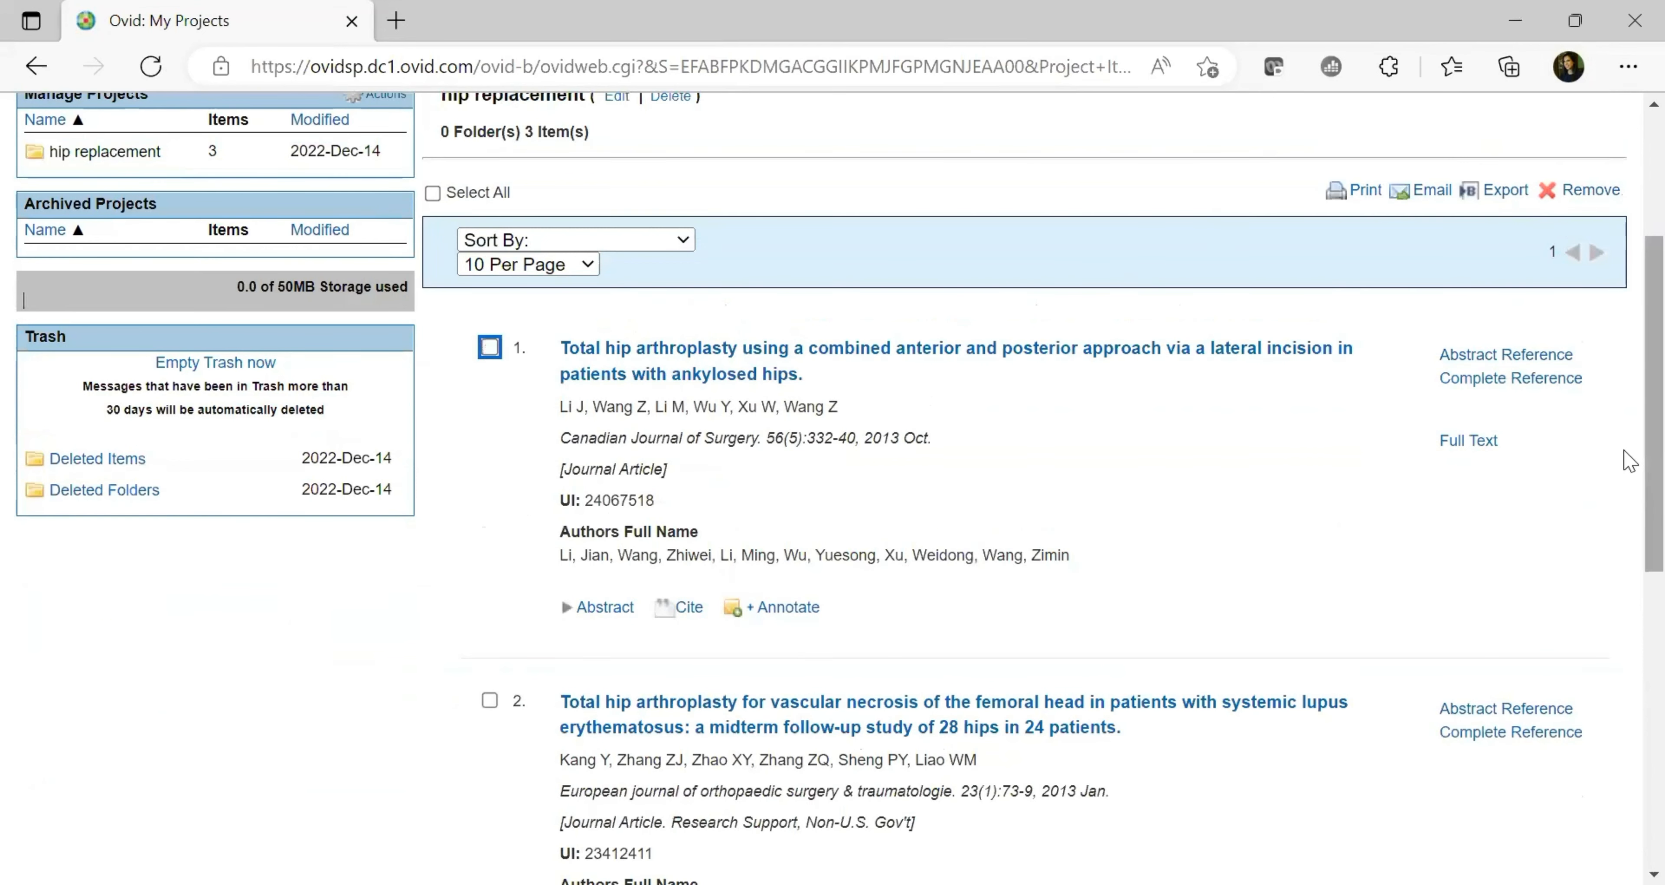
scroll(1629, 462, up, 4)
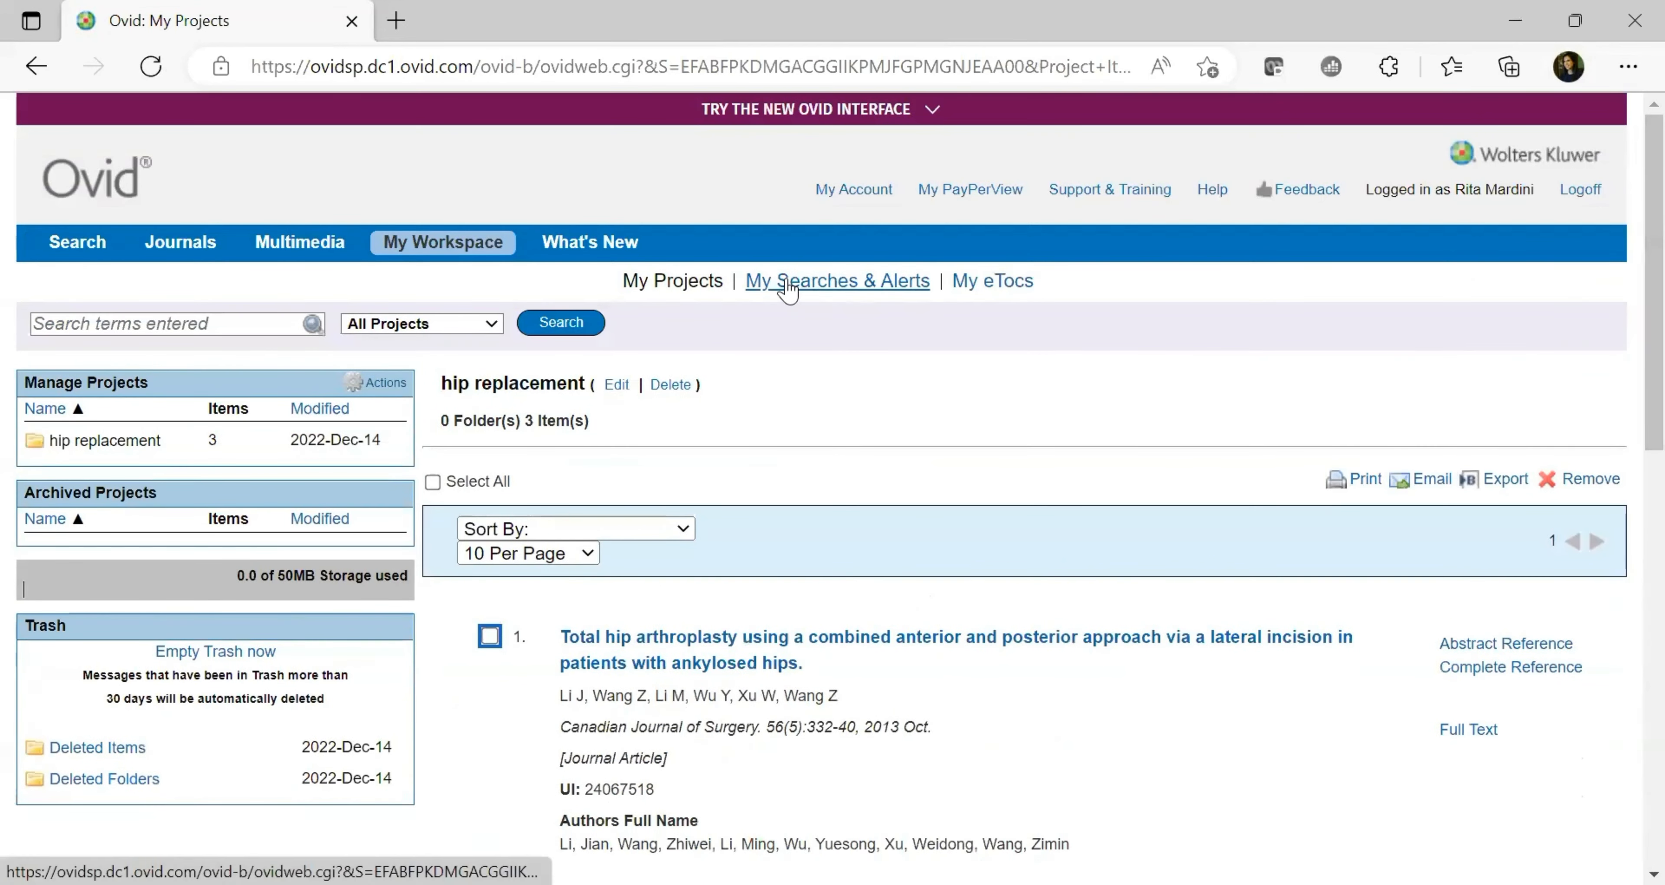
Mark the hip replacement saved search in Saved Searches, then return to the Search Form
click(826, 289)
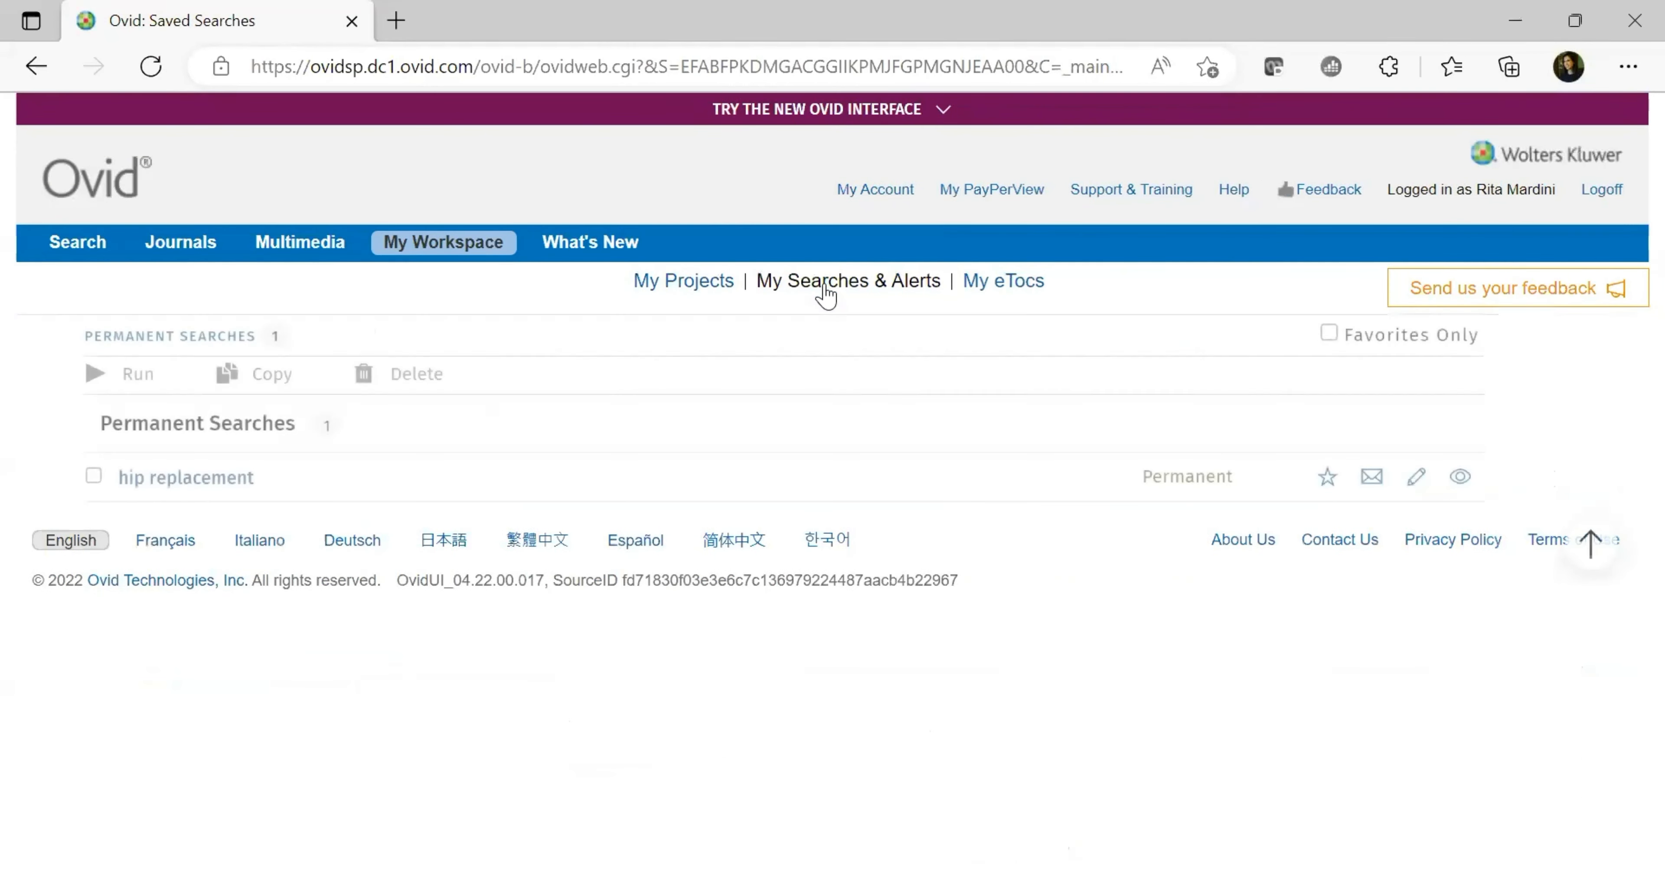
click(94, 478)
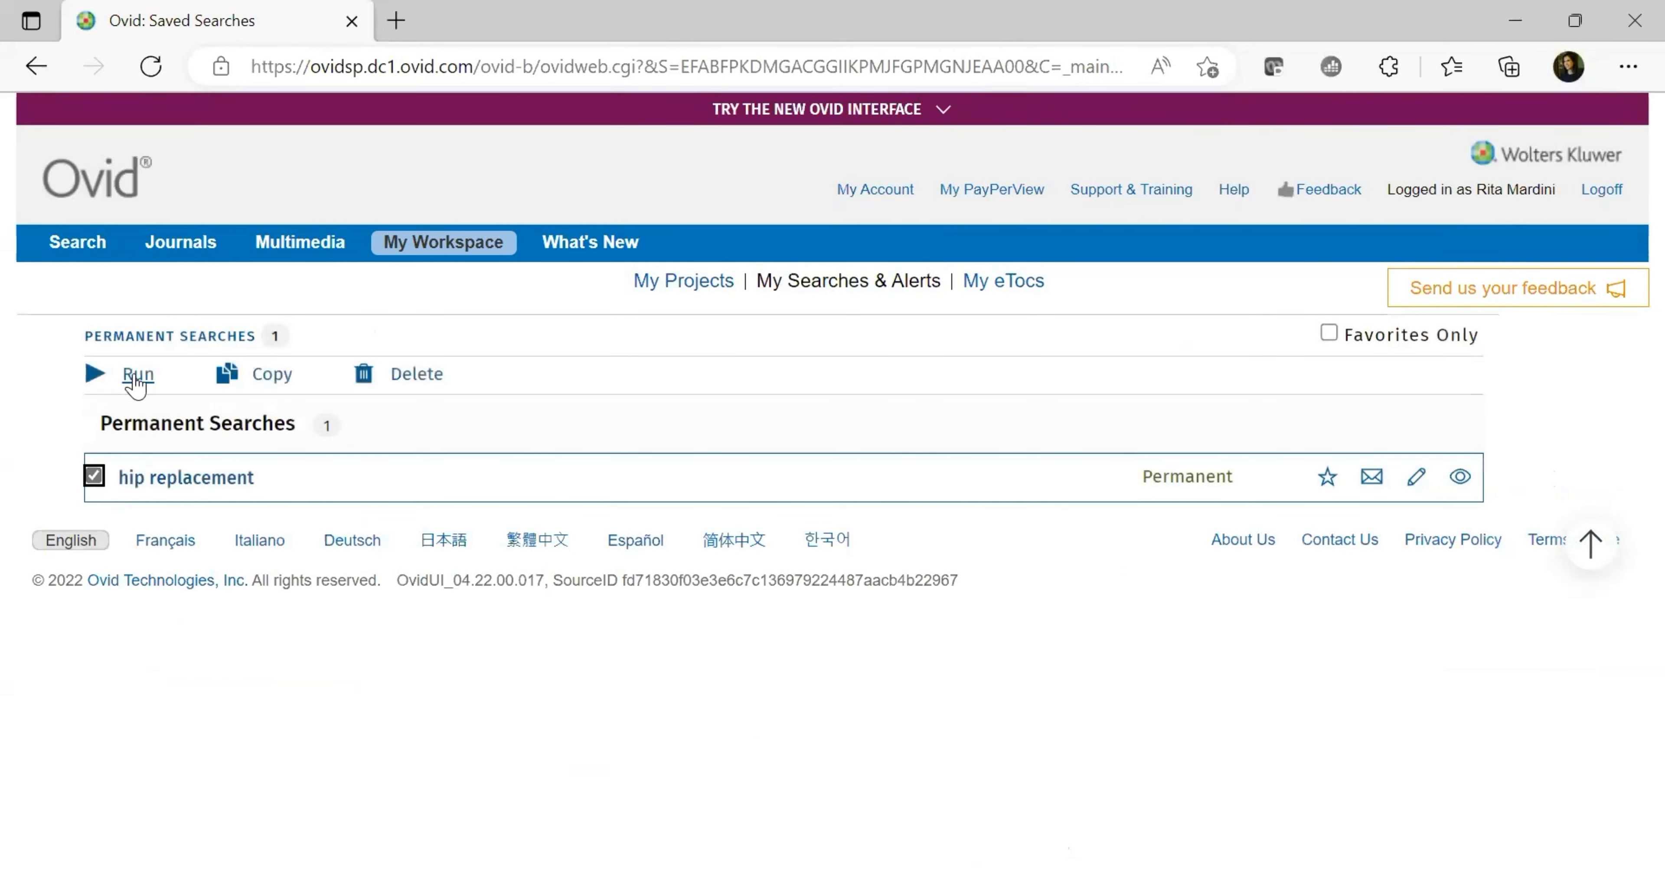
click(77, 255)
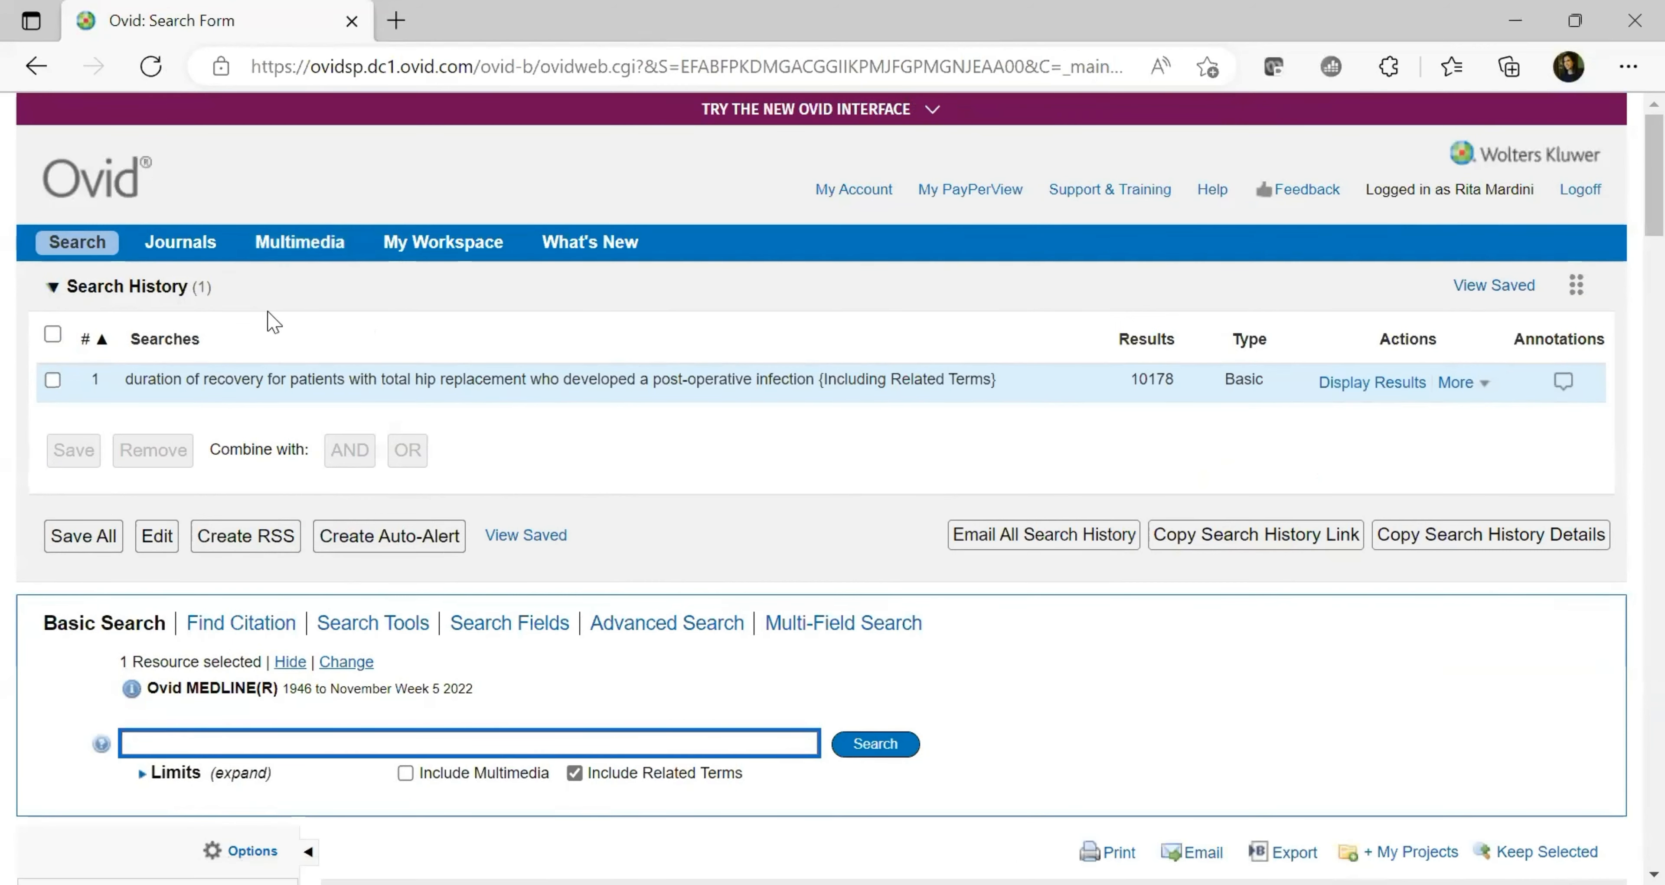
Select the hip replacement recovery search in Search History and copy its shareable link
scroll(1625, 253, down, 5)
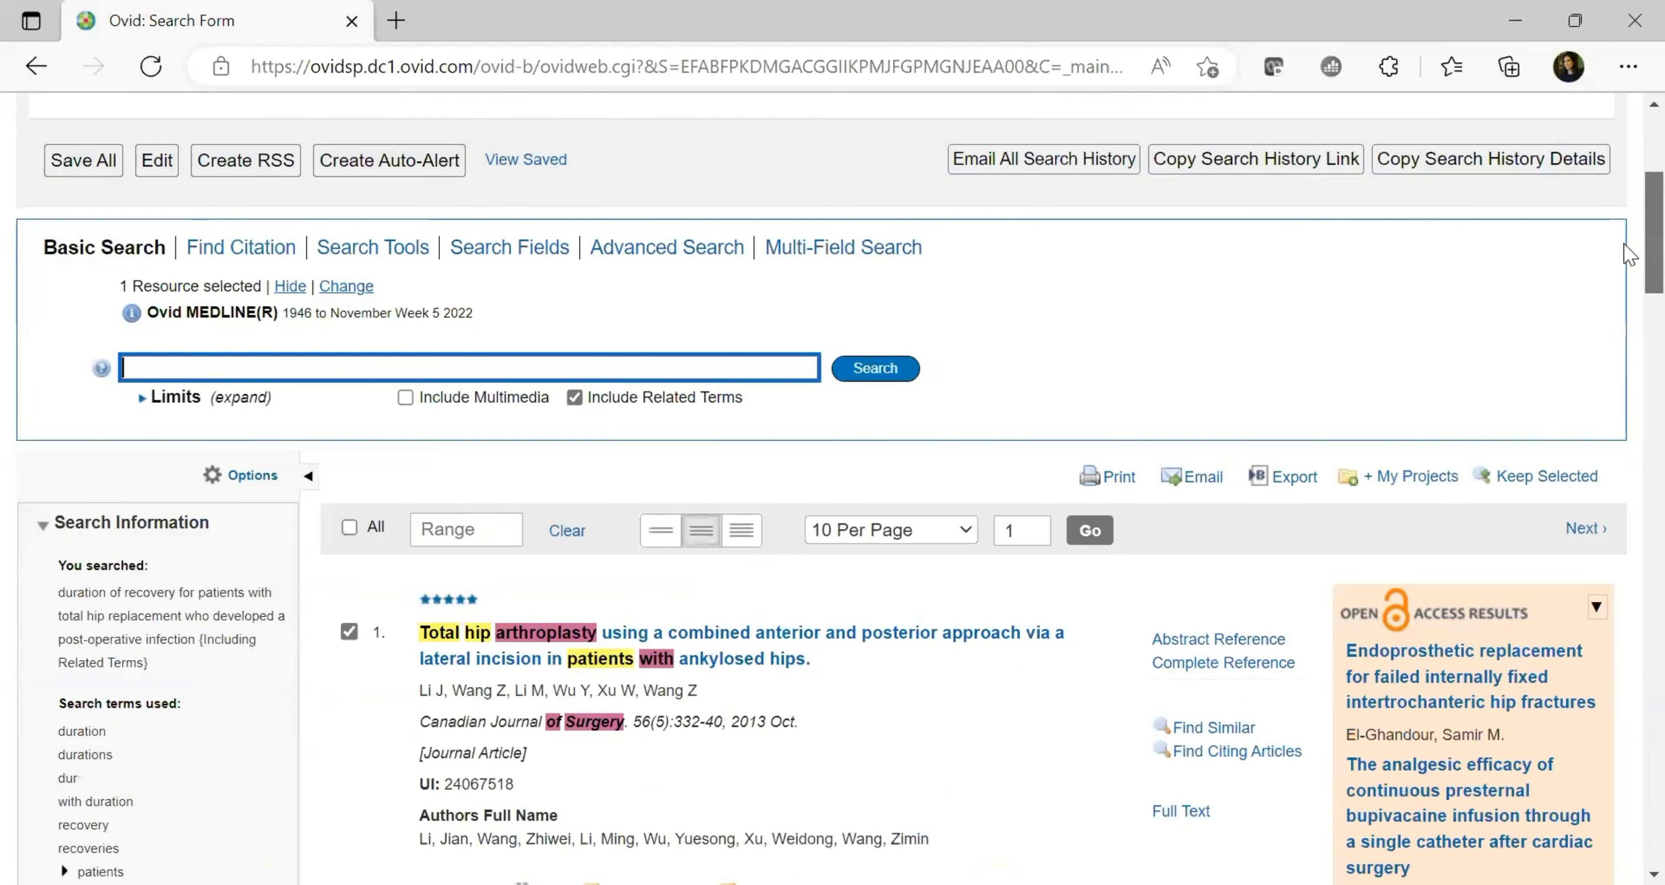
scroll(1630, 245, down, 3)
scroll(1629, 219, up, 7)
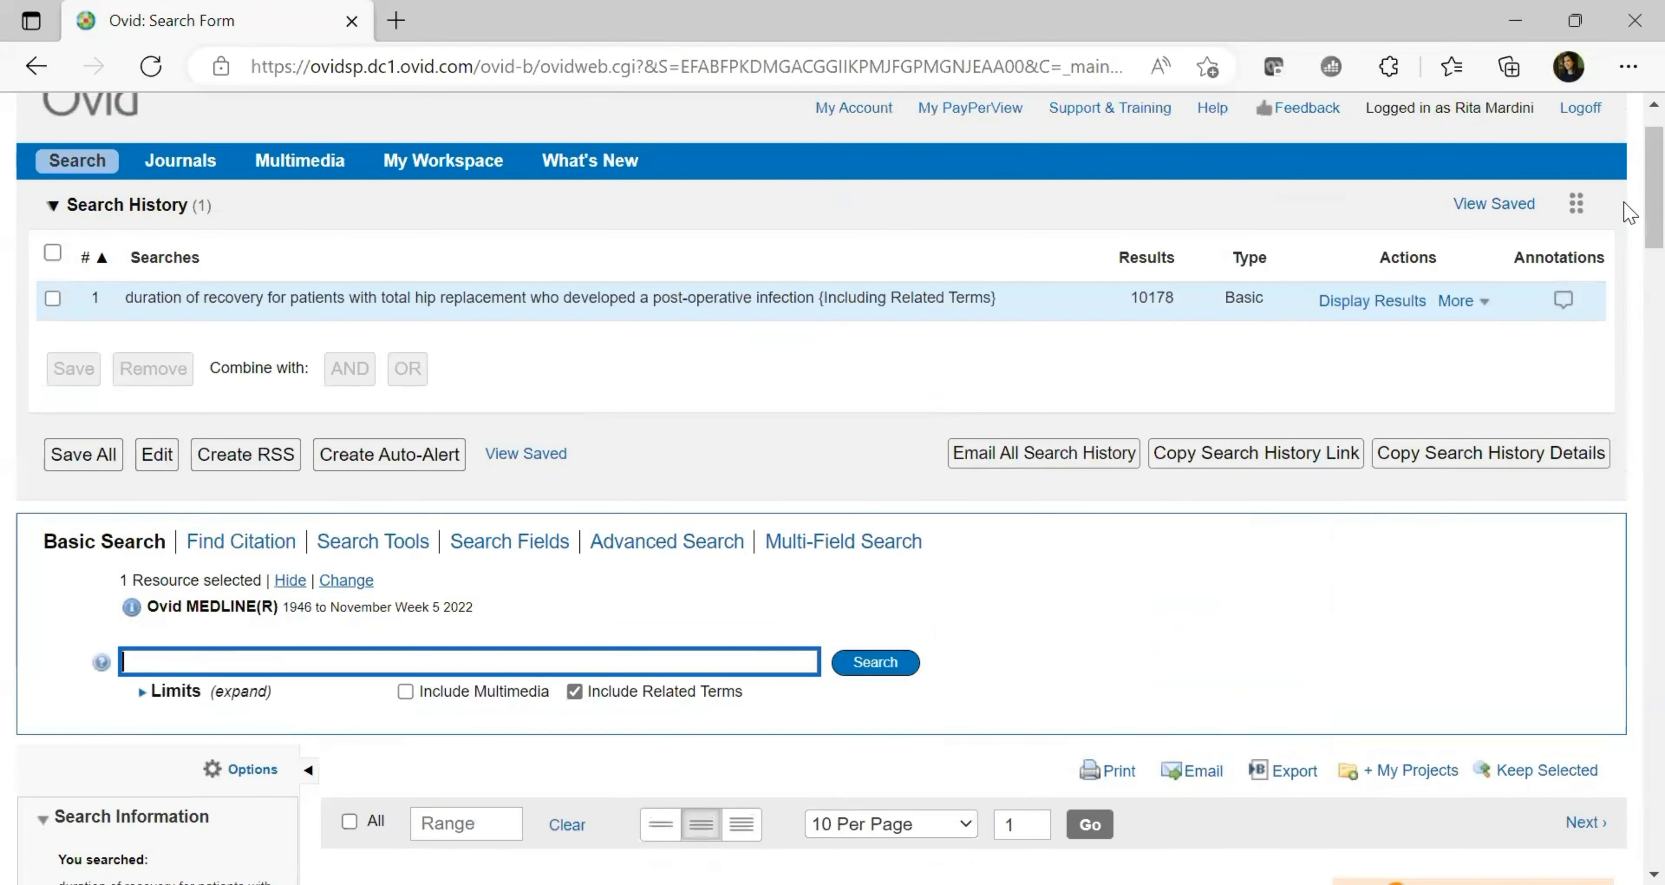
scroll(1629, 175, up, 1)
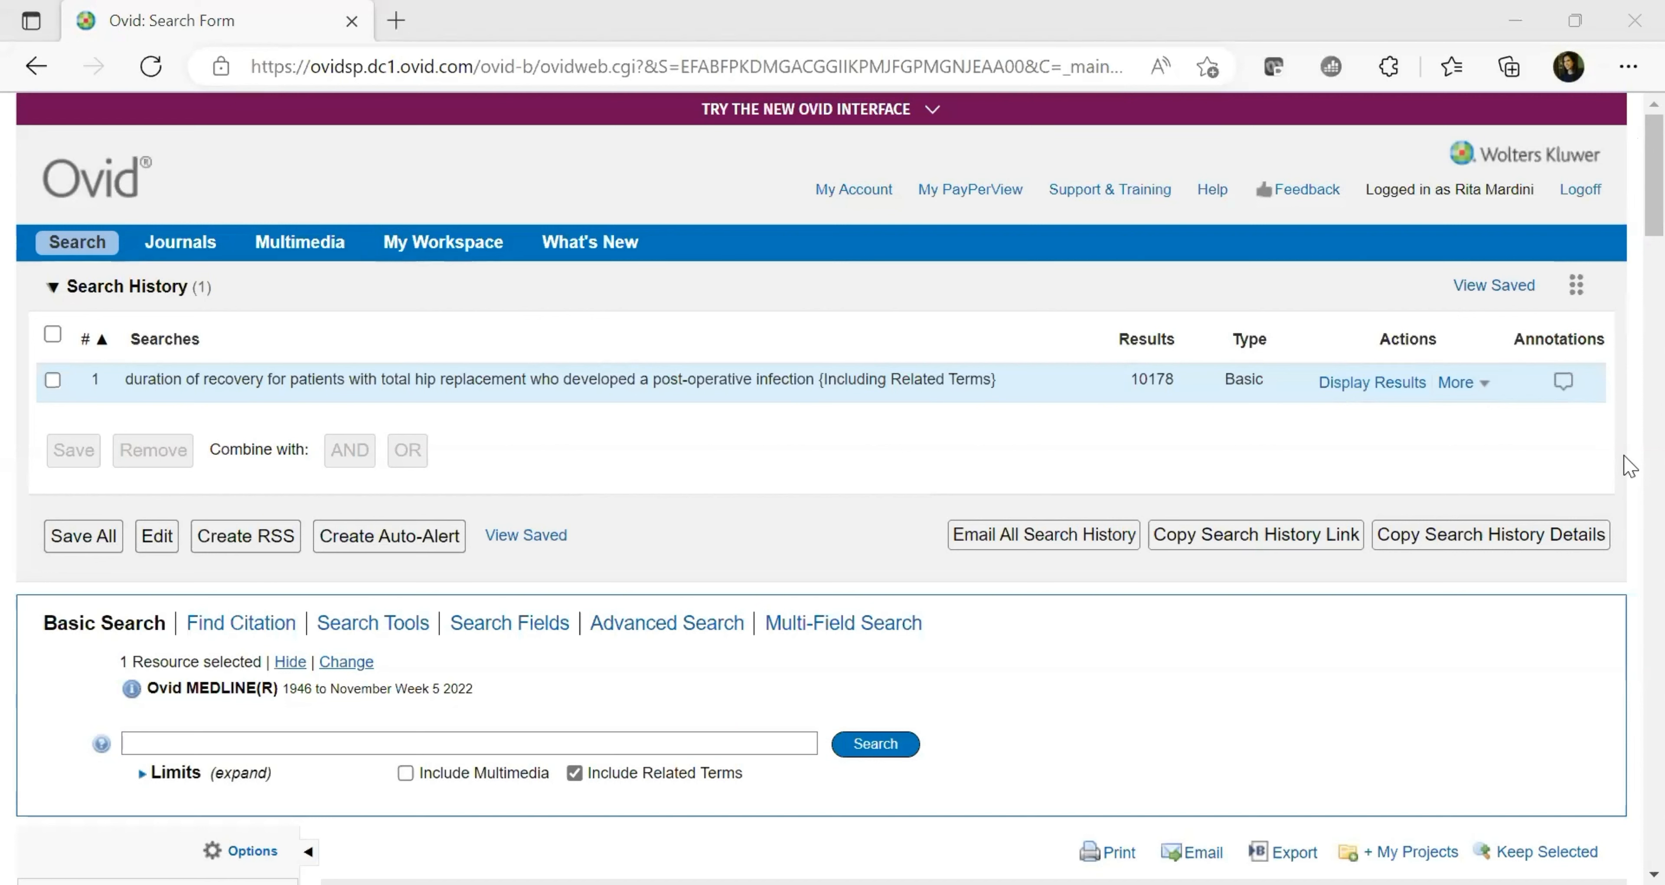
click(52, 379)
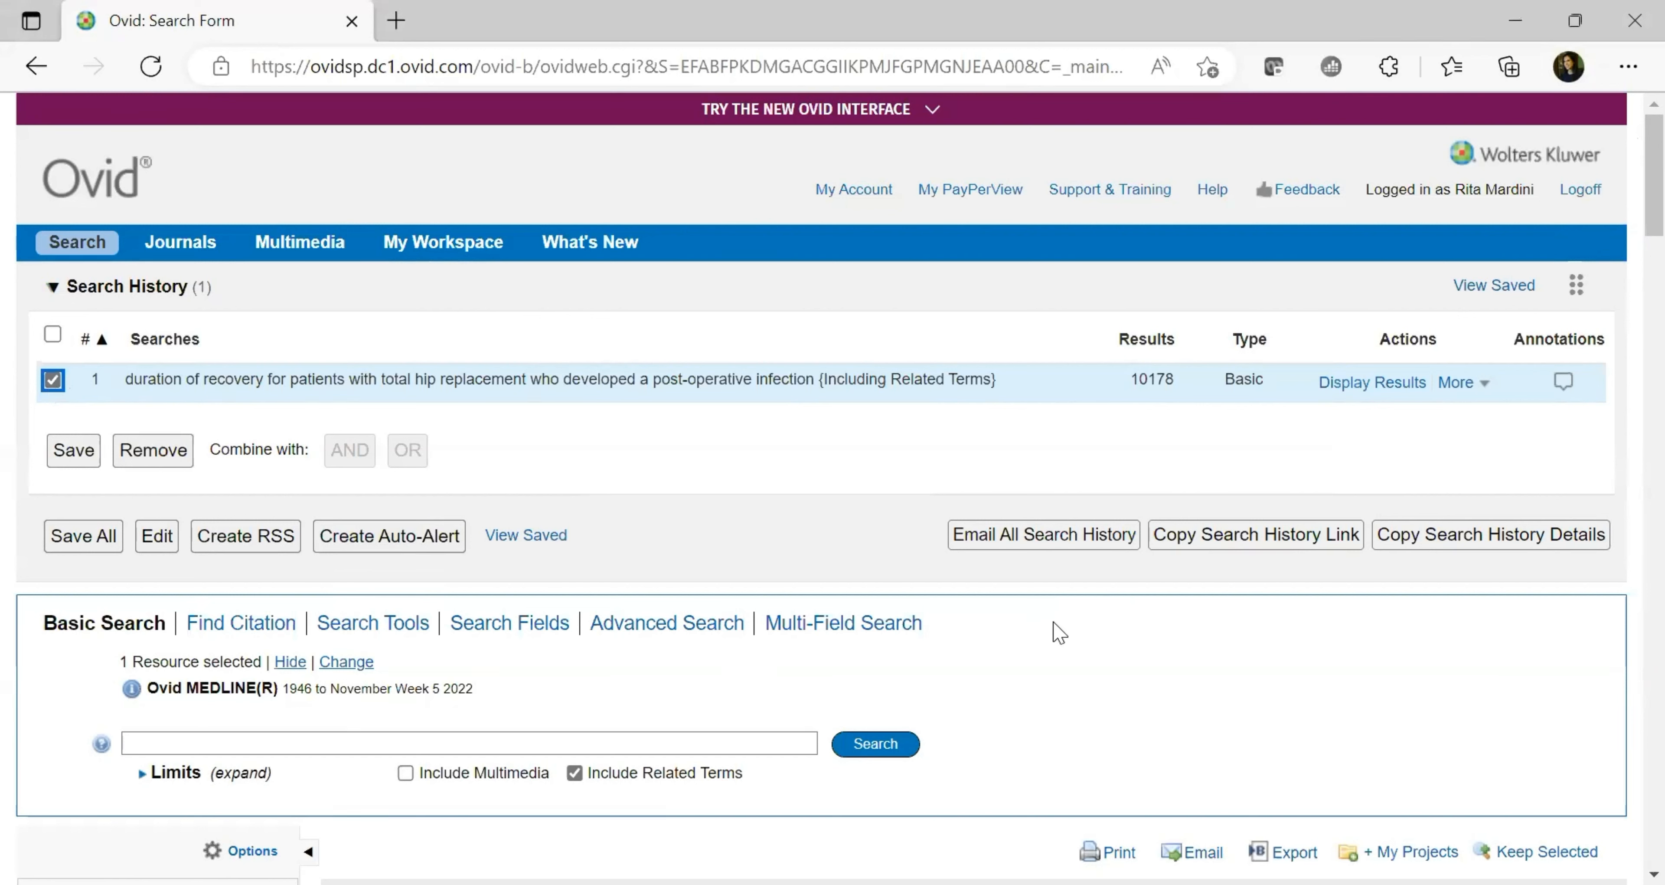
click(1271, 548)
click(1263, 542)
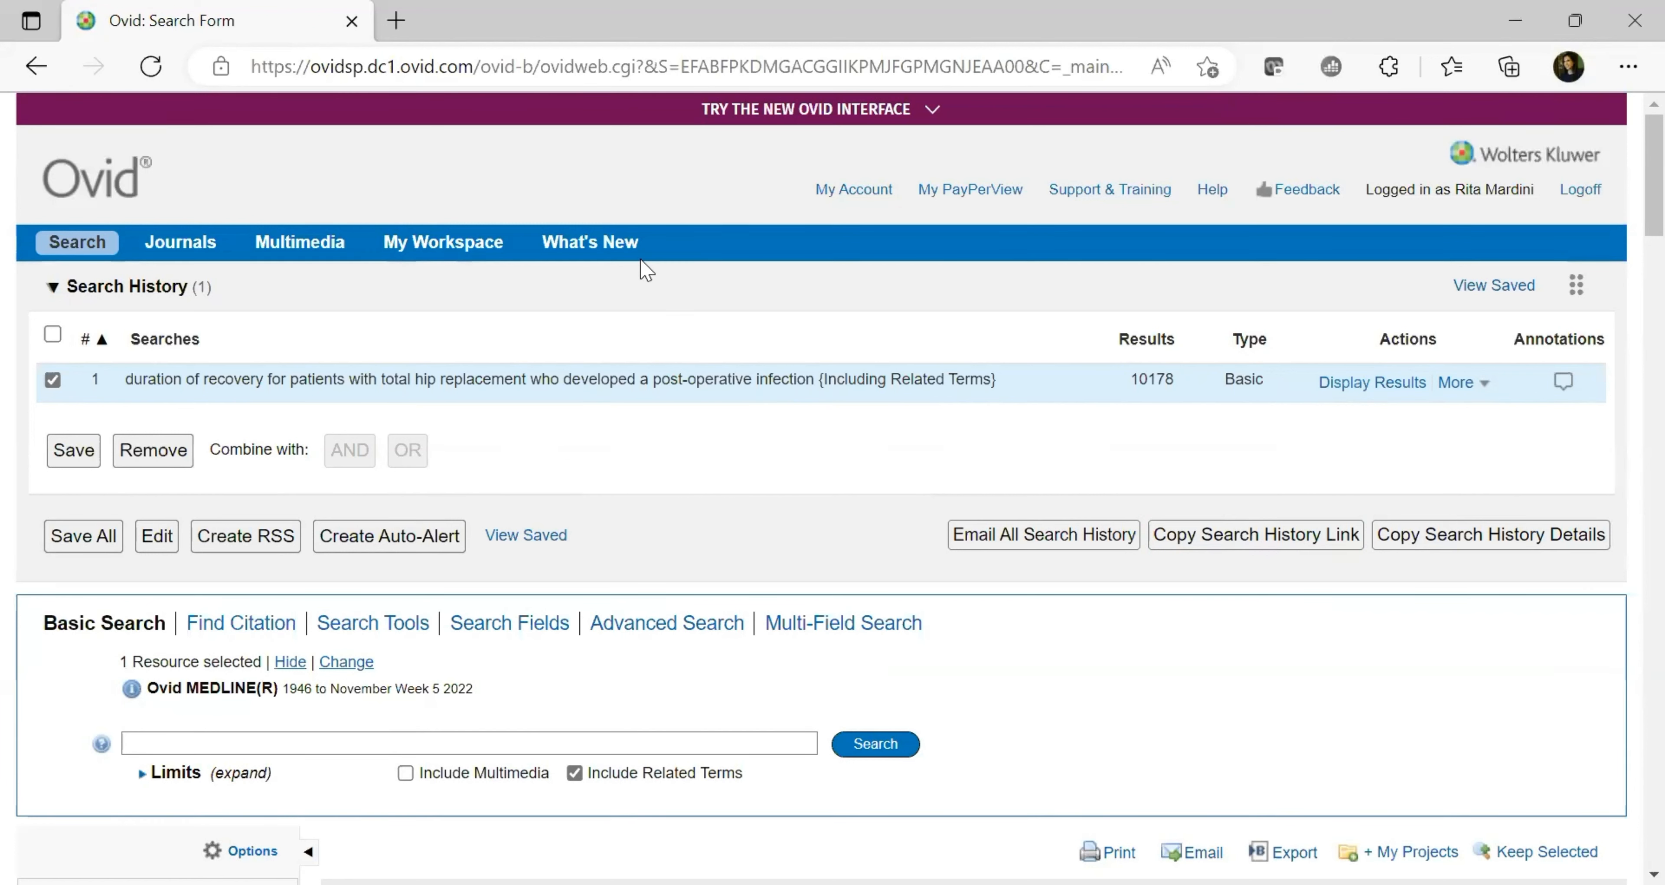
Expand the 'Try the new Ovid interface' offer and switch to the new interface
click(932, 111)
click(928, 120)
click(932, 113)
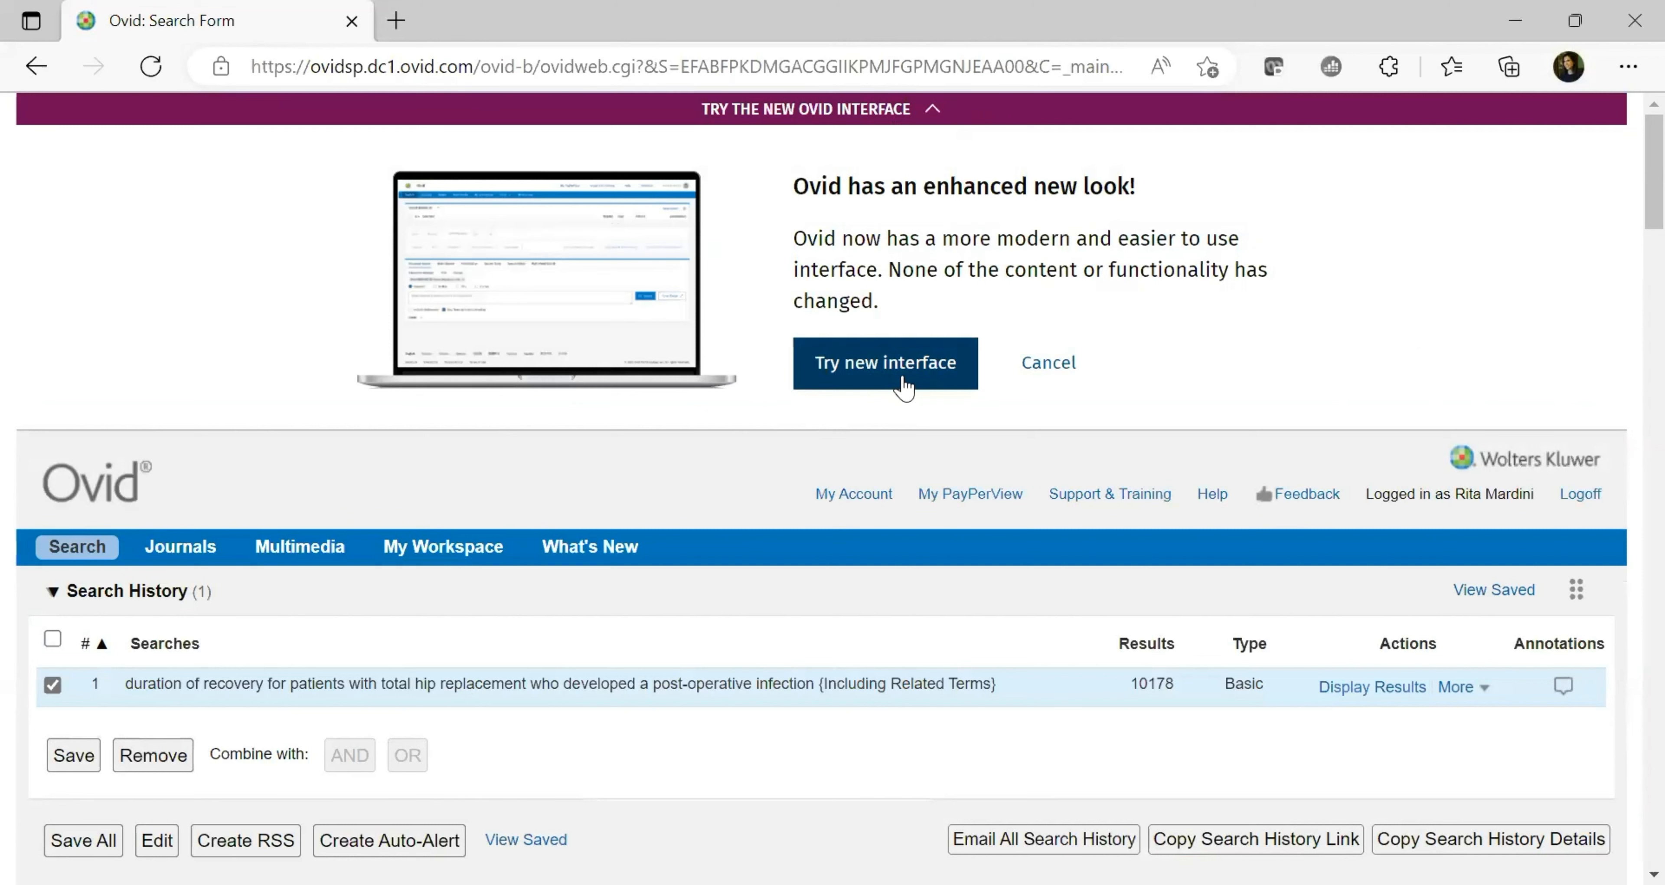
click(904, 387)
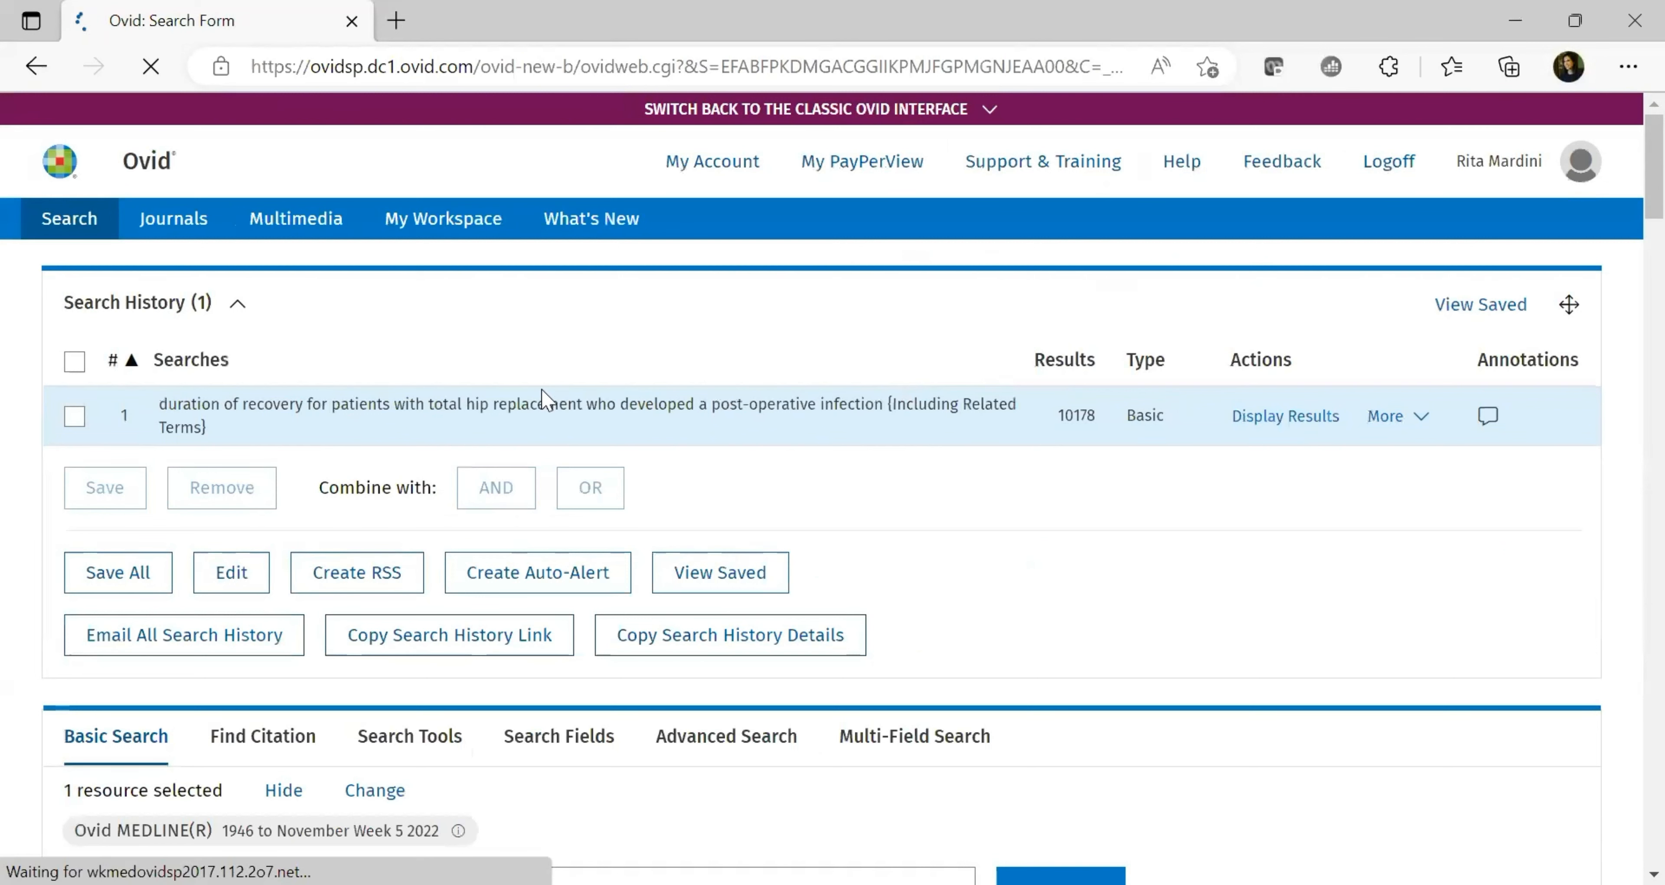
Highlight search 1's full query text and scroll through the history and results in the new layout
drag(208, 427, 154, 413)
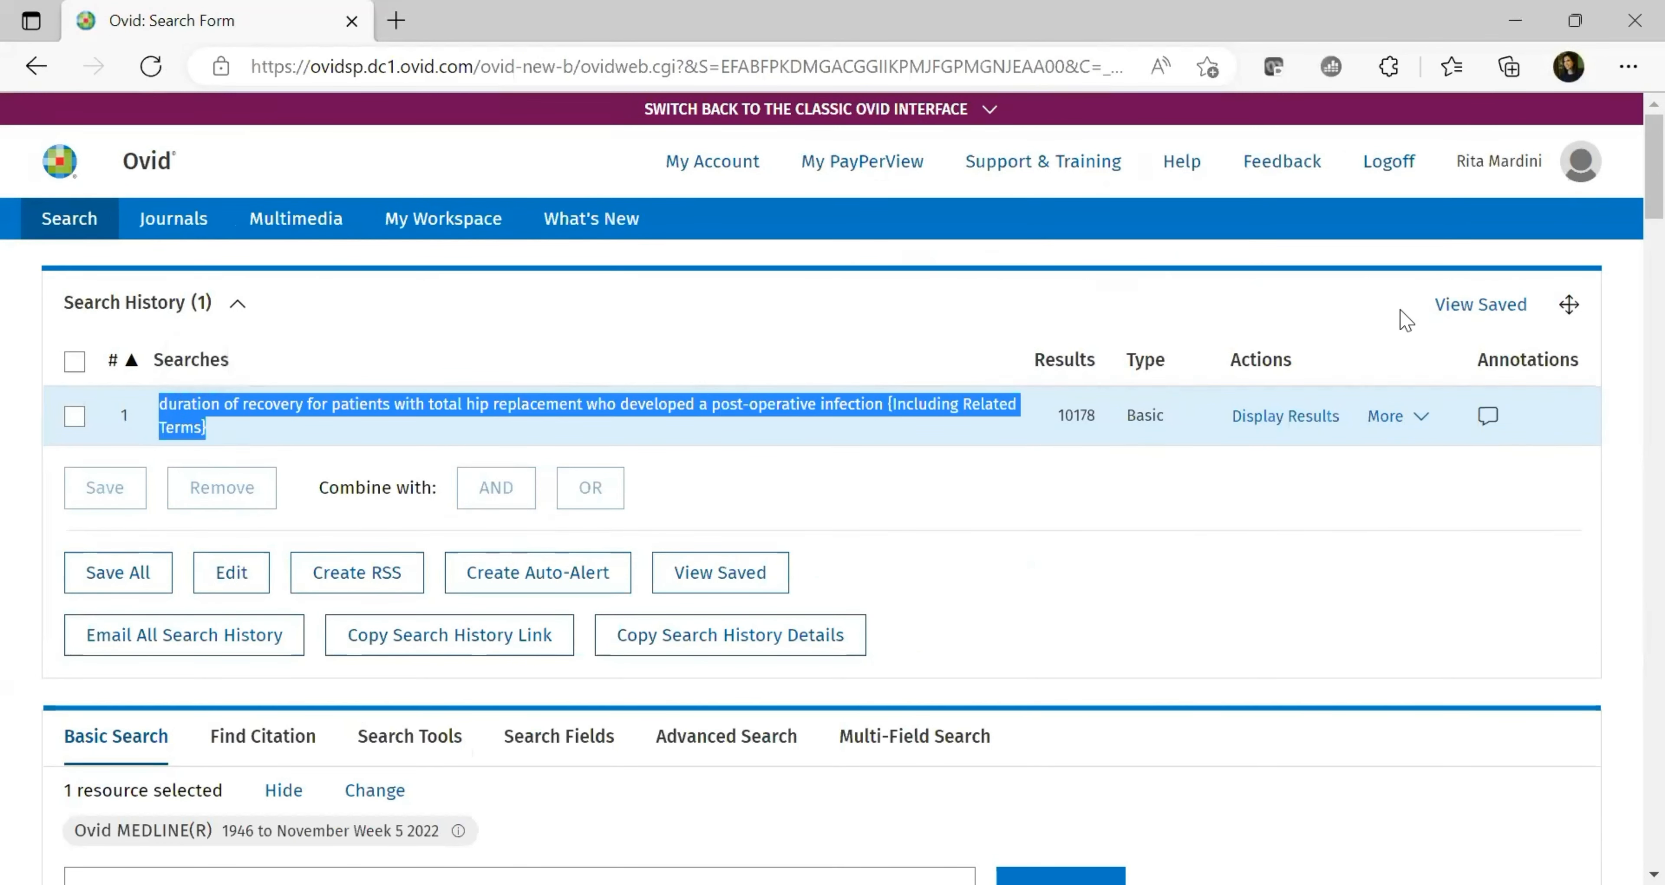
scroll(1628, 220, down, 6)
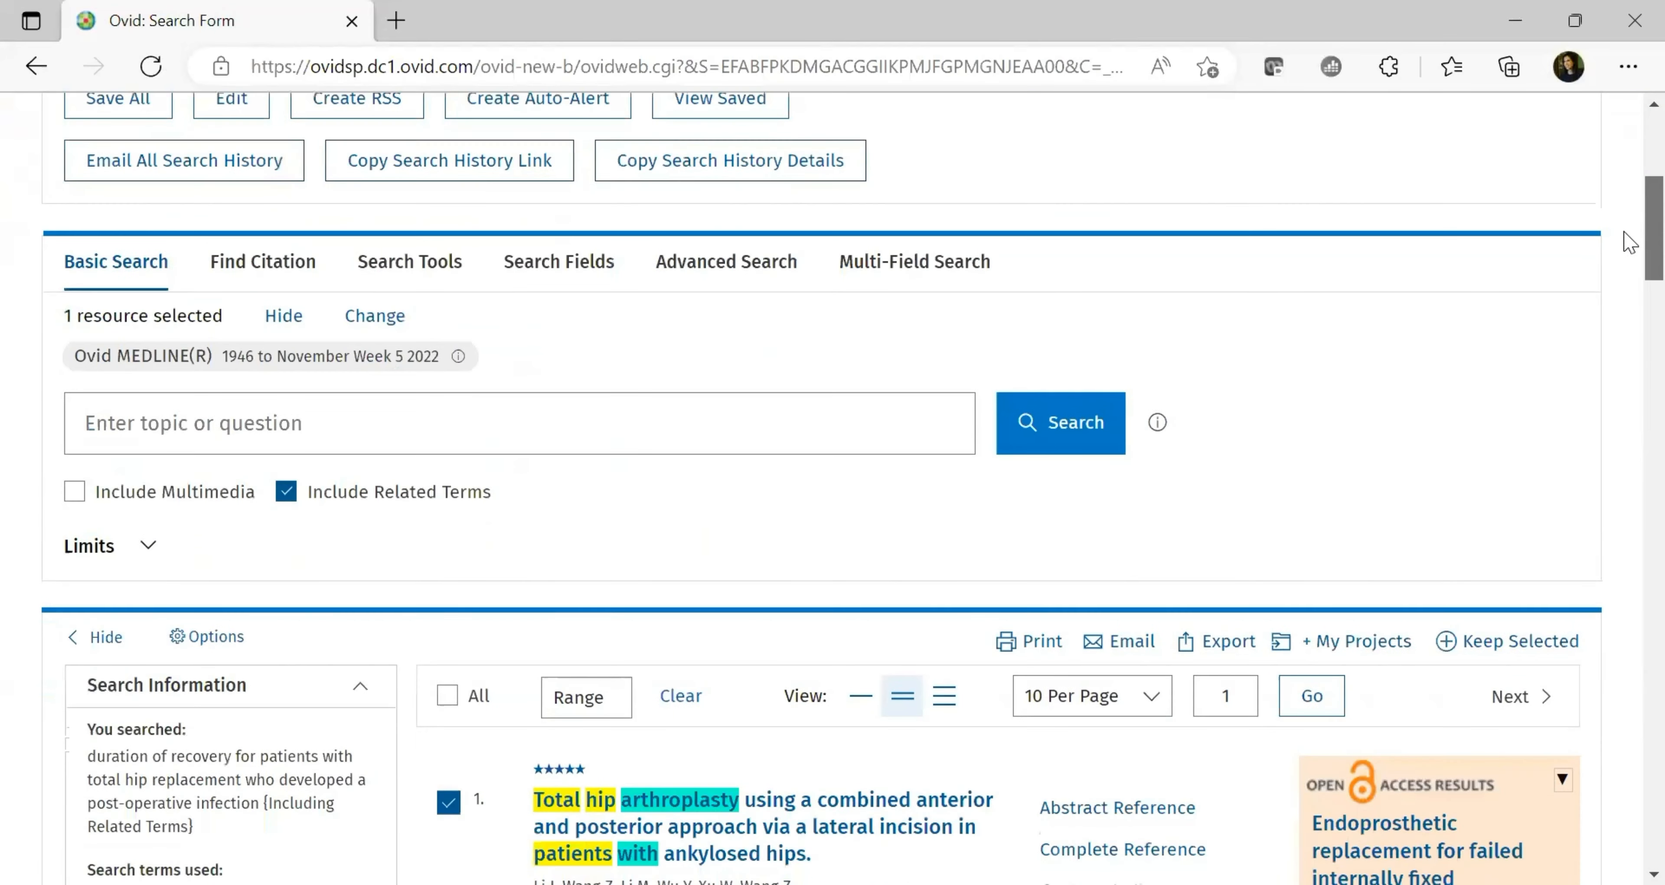
scroll(1628, 246, down, 2)
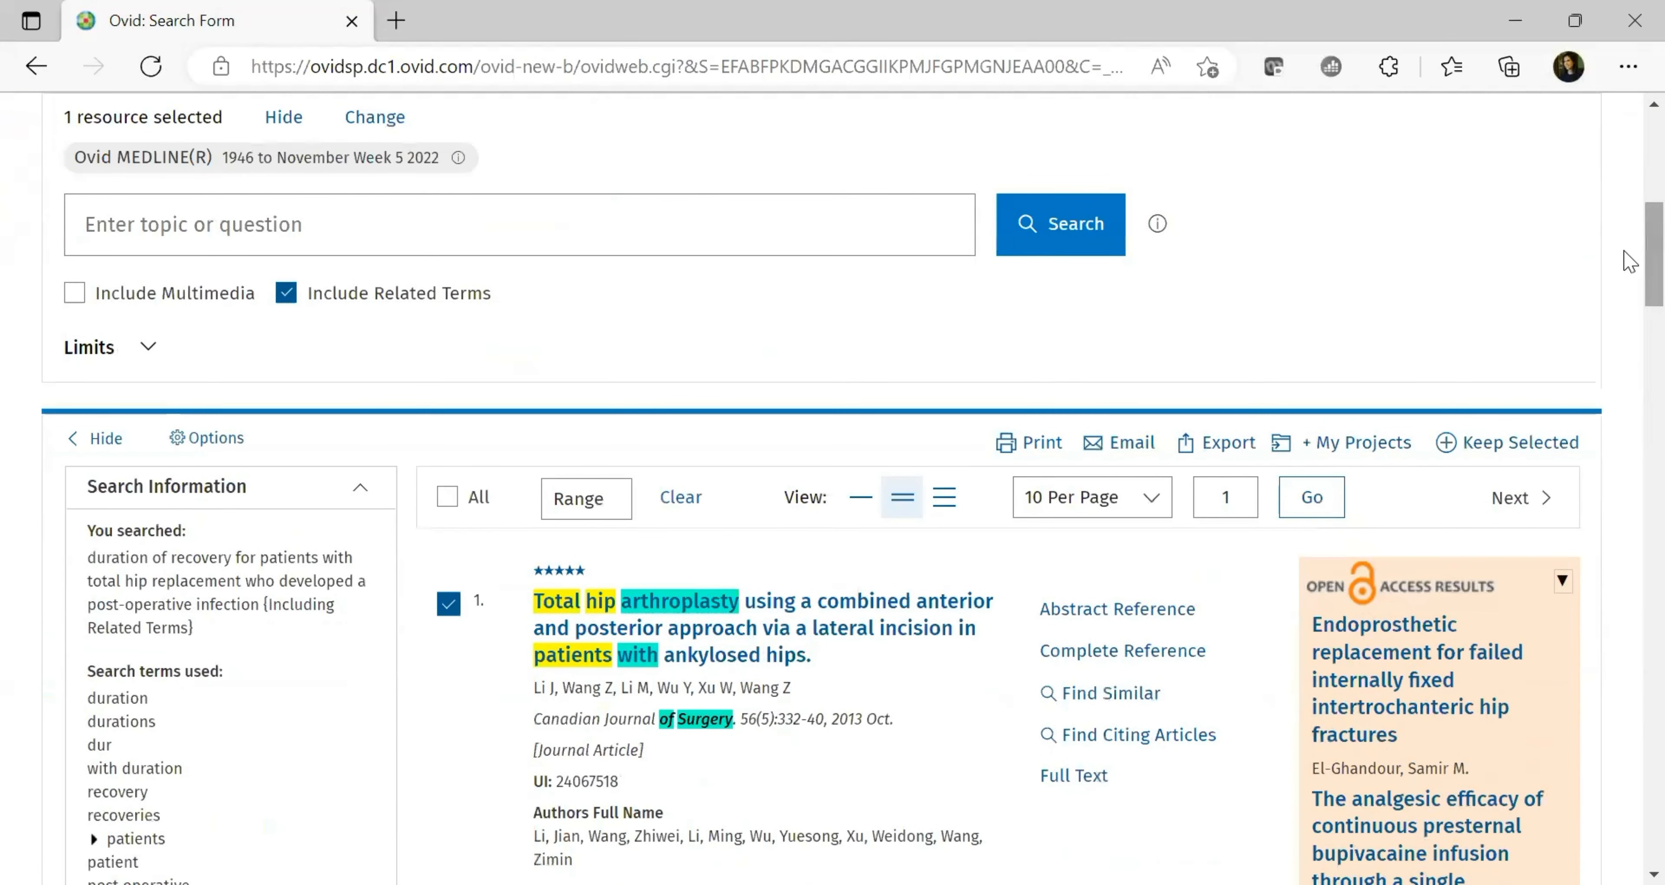
scroll(1629, 272, down, 3)
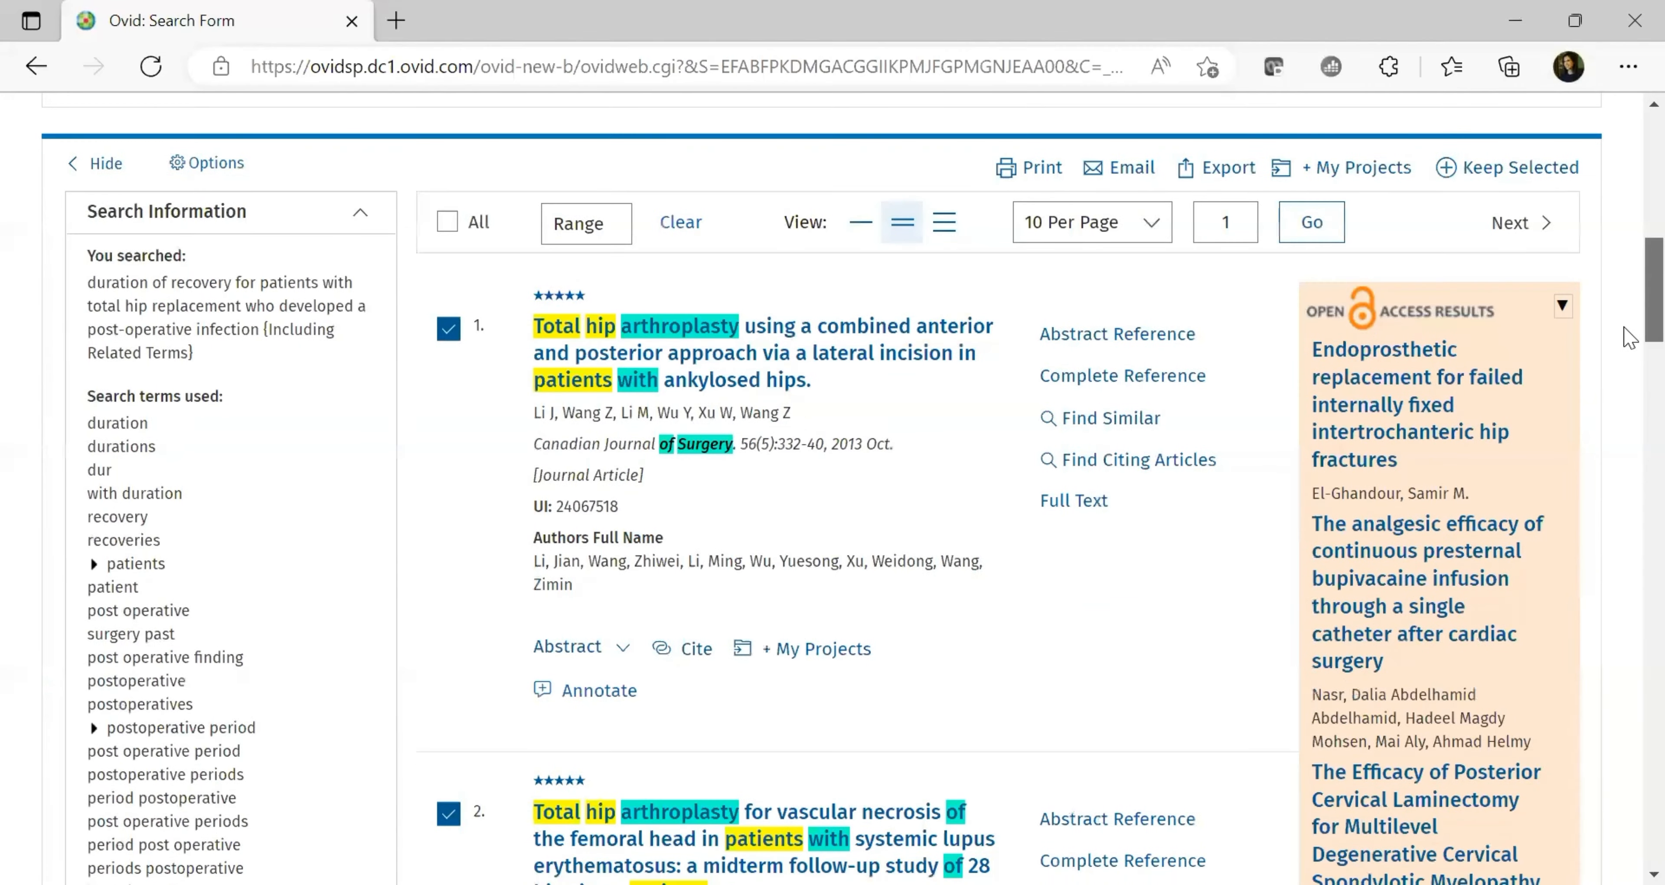
scroll(1630, 330, down, 3)
scroll(1626, 258, up, 7)
scroll(1630, 285, down, 4)
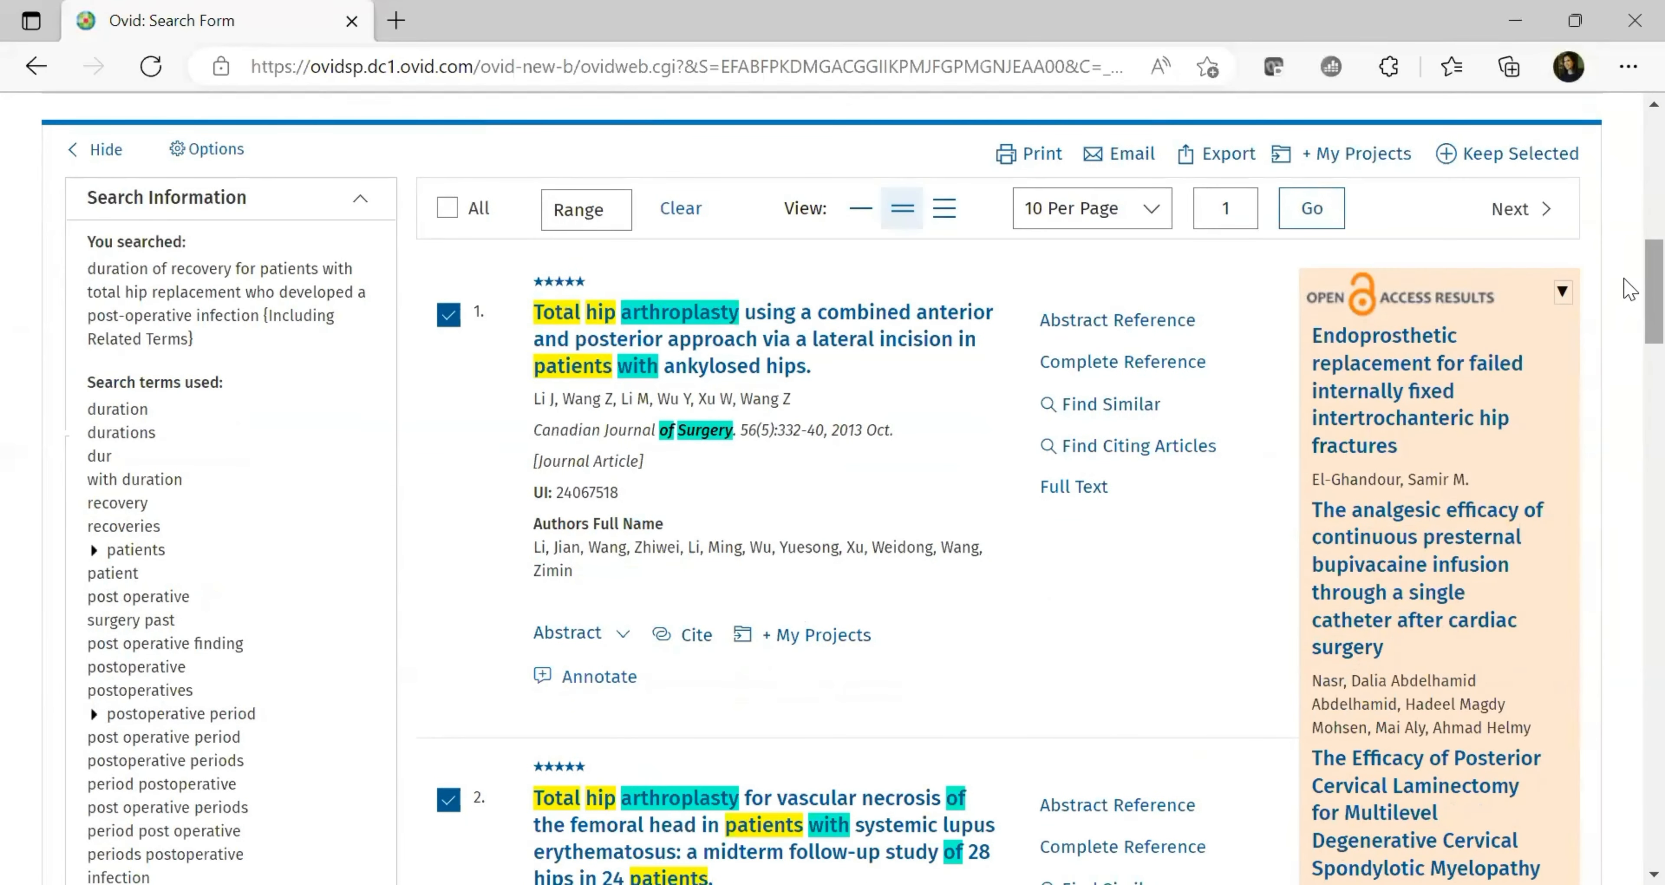
scroll(1629, 304, down, 6)
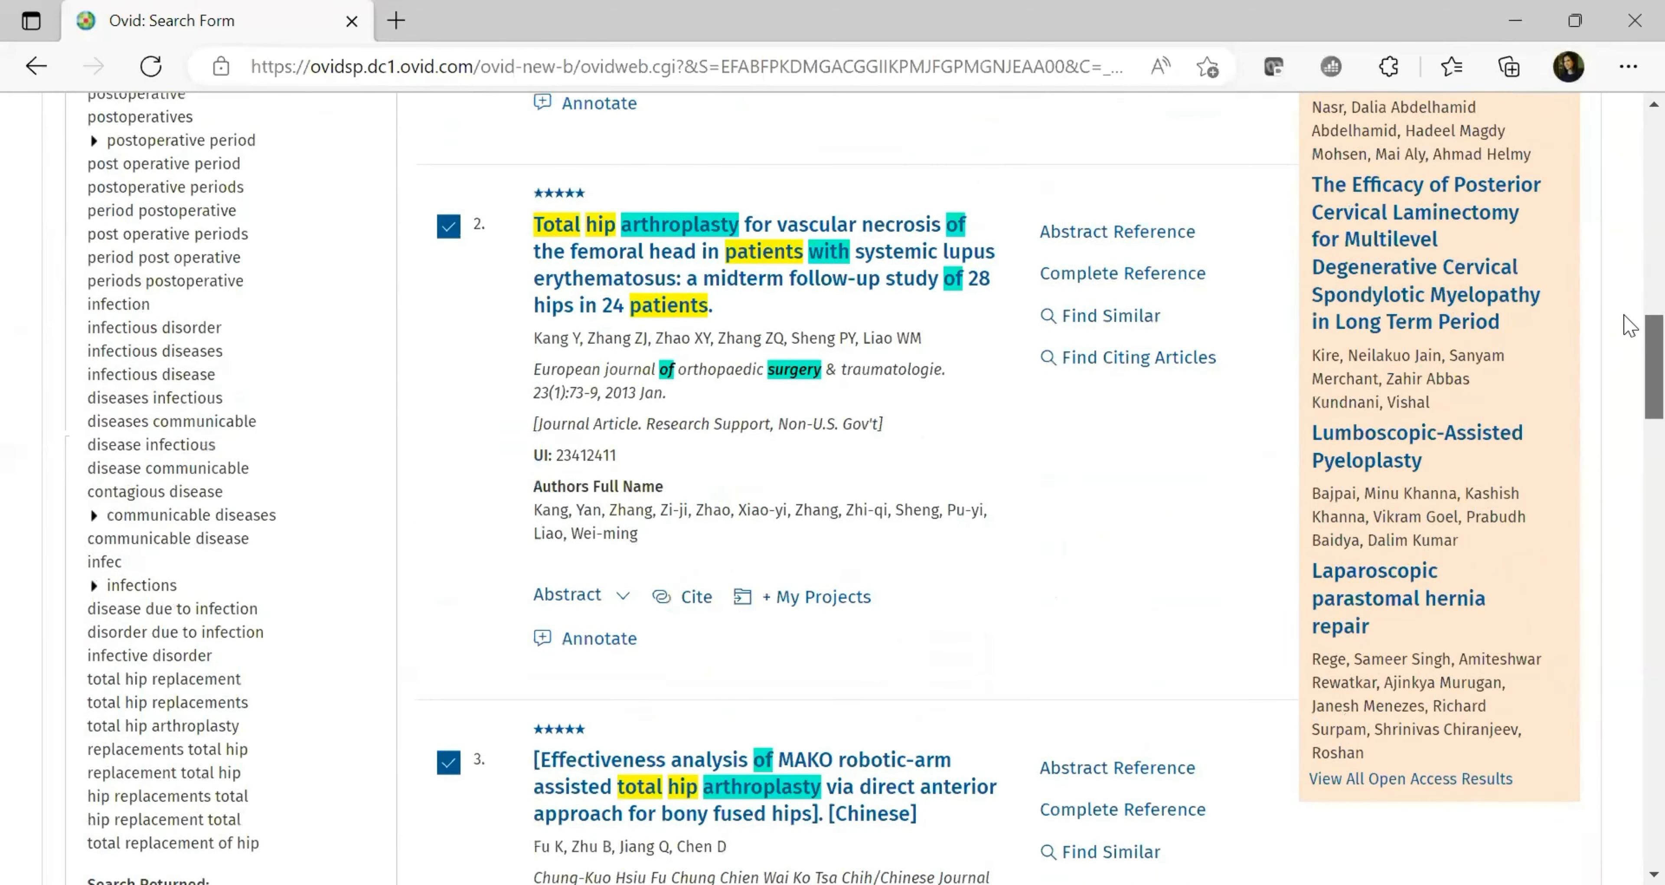
scroll(1630, 323, up, 5)
scroll(1629, 275, up, 5)
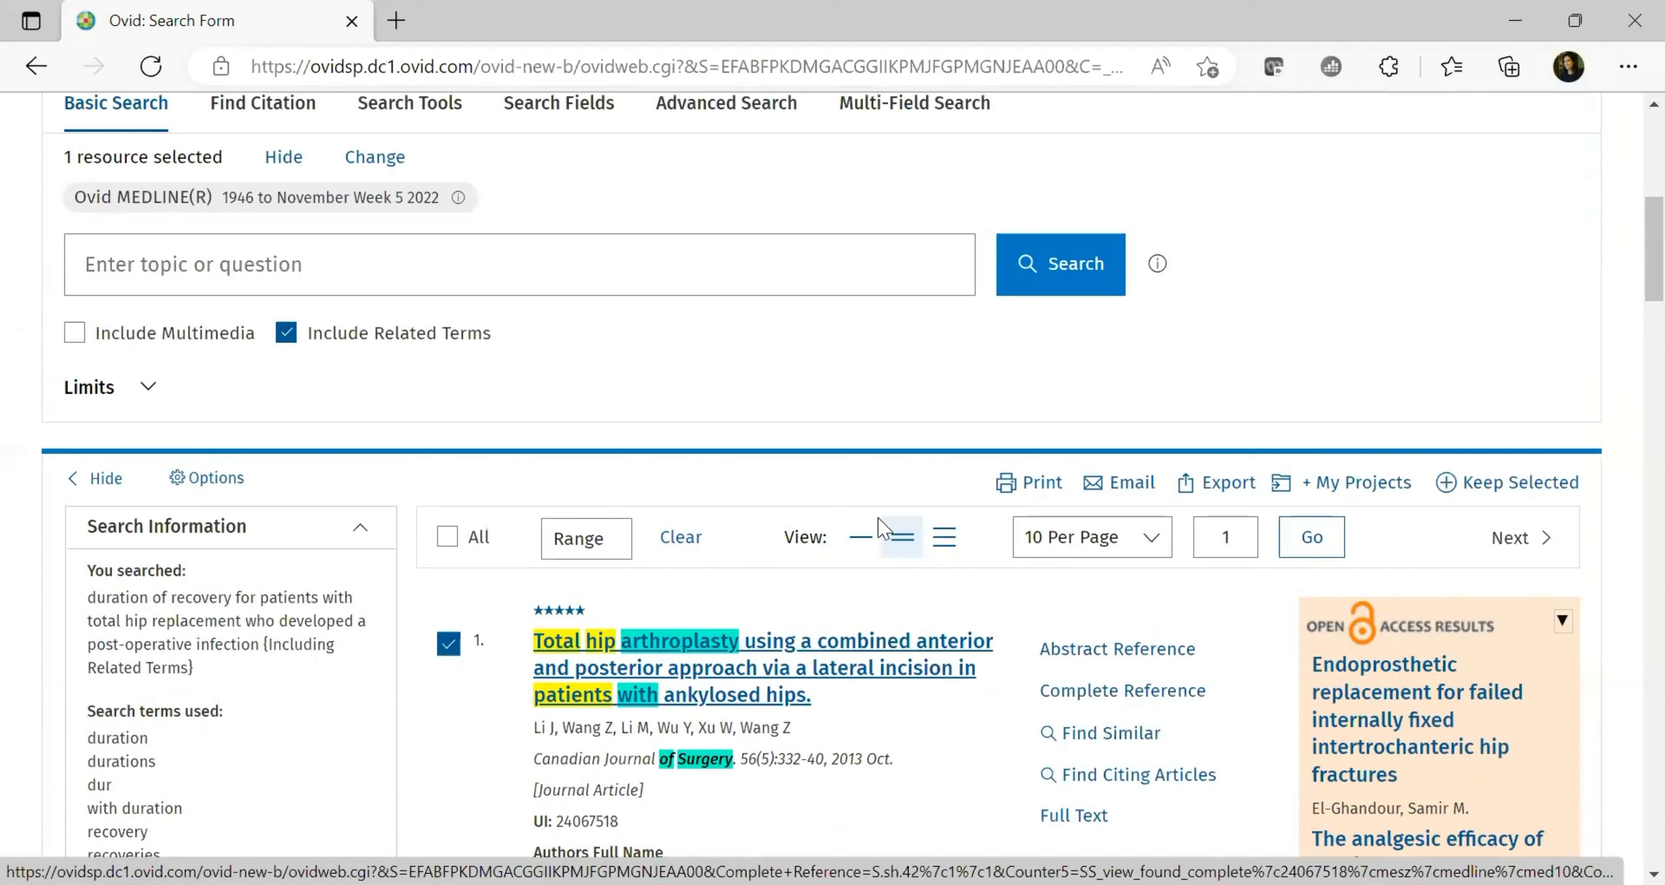
Highlight the 'Including Related Terms' part of the query and browse the 10178 MEDLINE results
drag(1652, 253, 1629, 173)
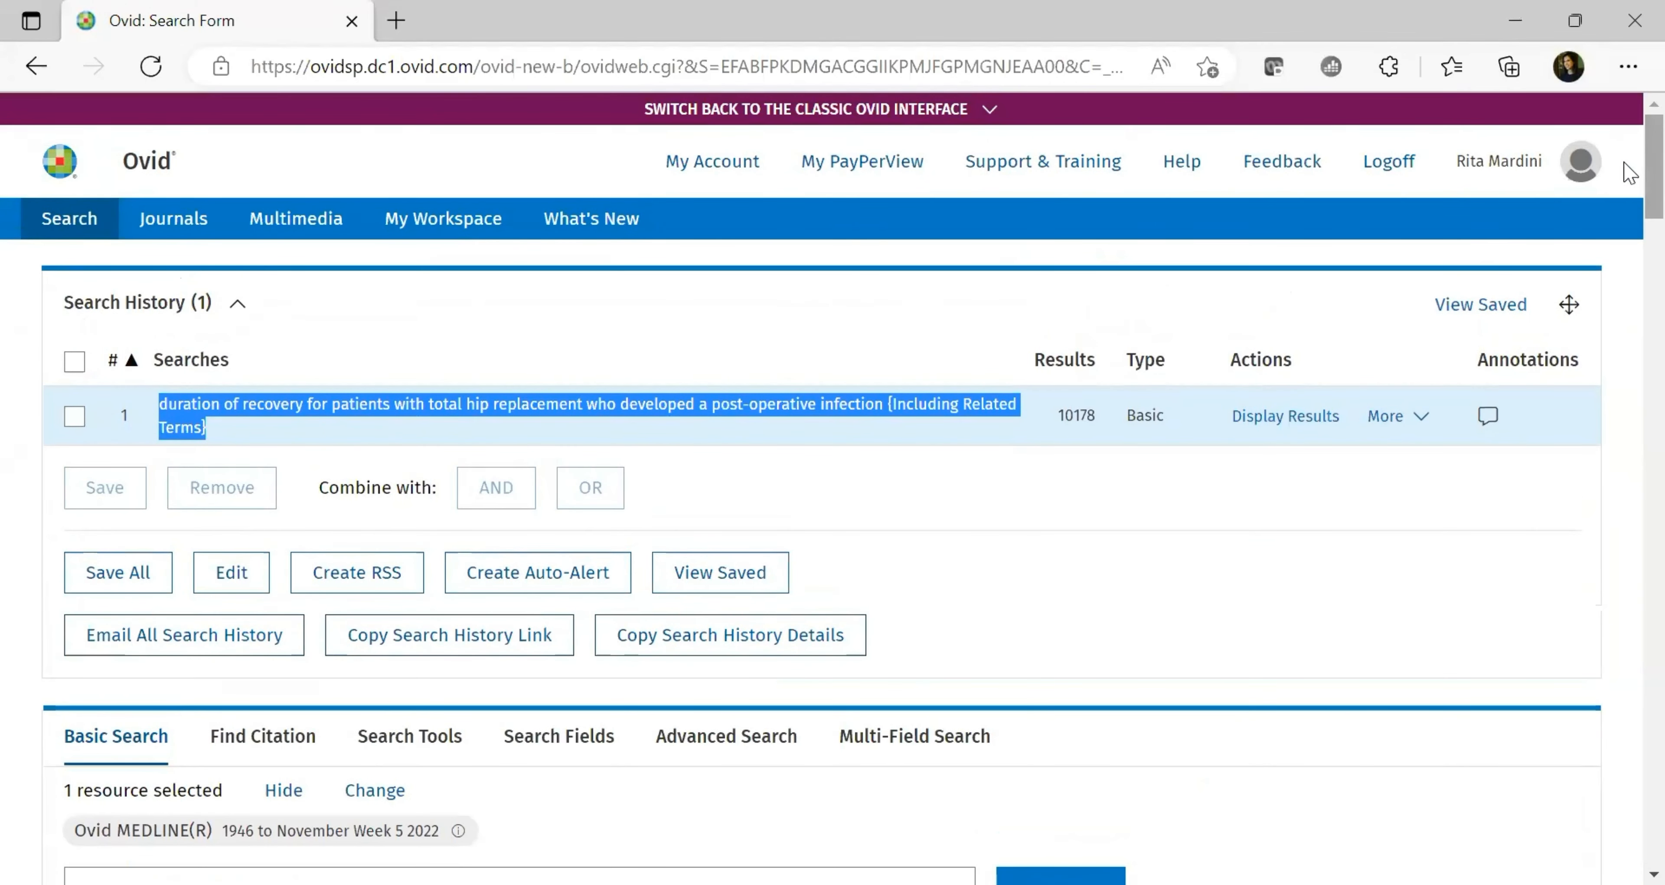
click(909, 407)
drag(896, 404, 989, 438)
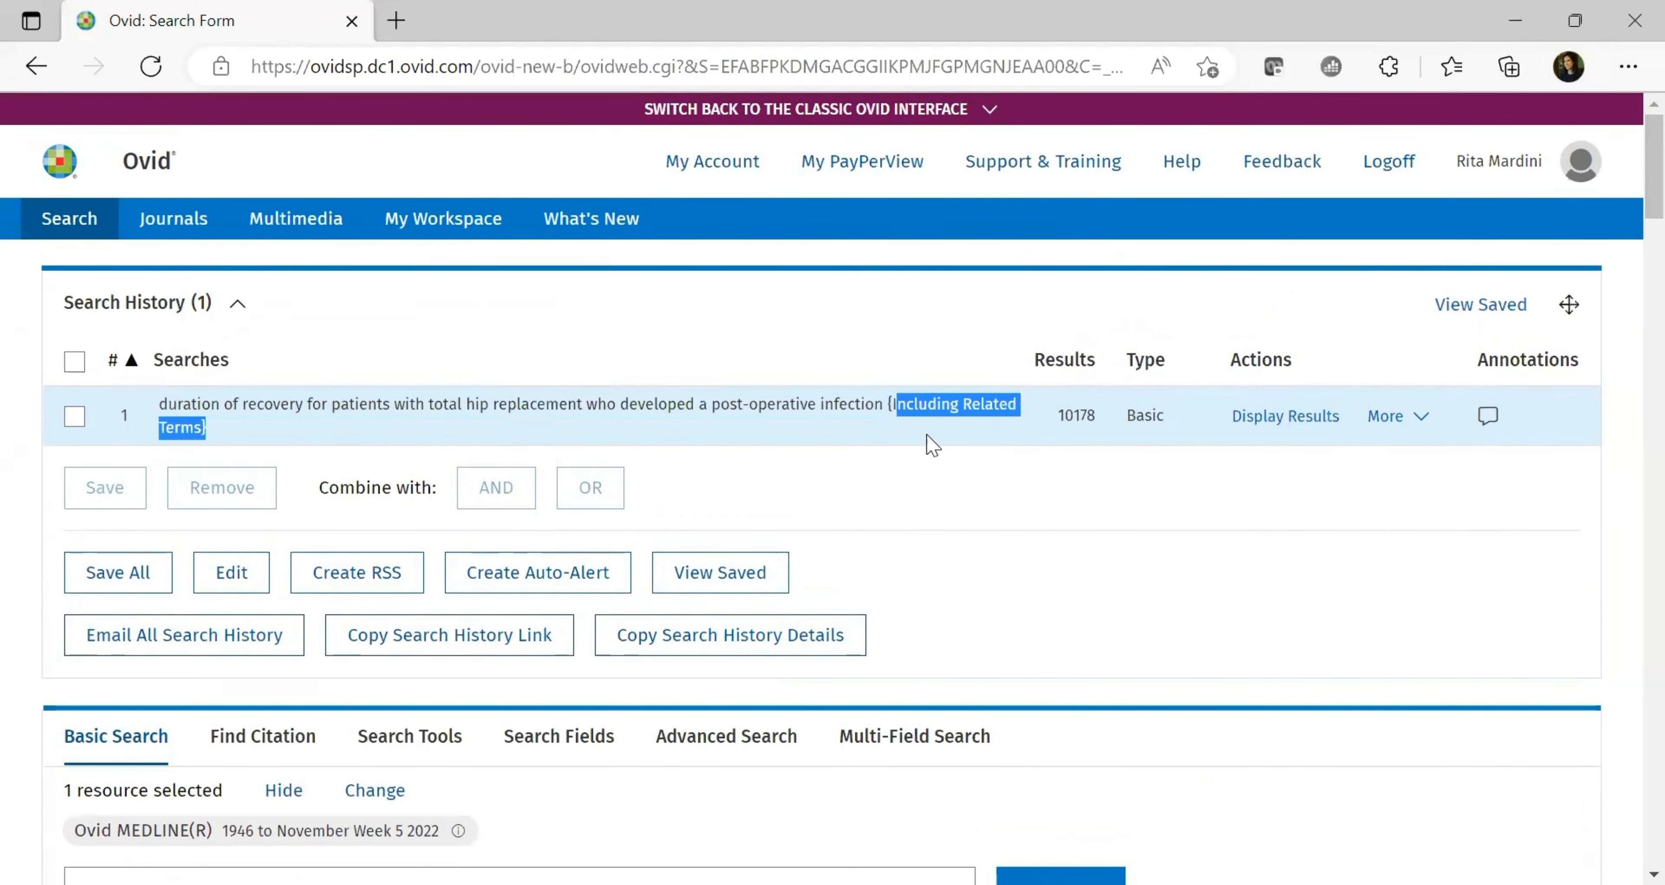
scroll(1629, 192, down, 2)
scroll(1628, 192, down, 15)
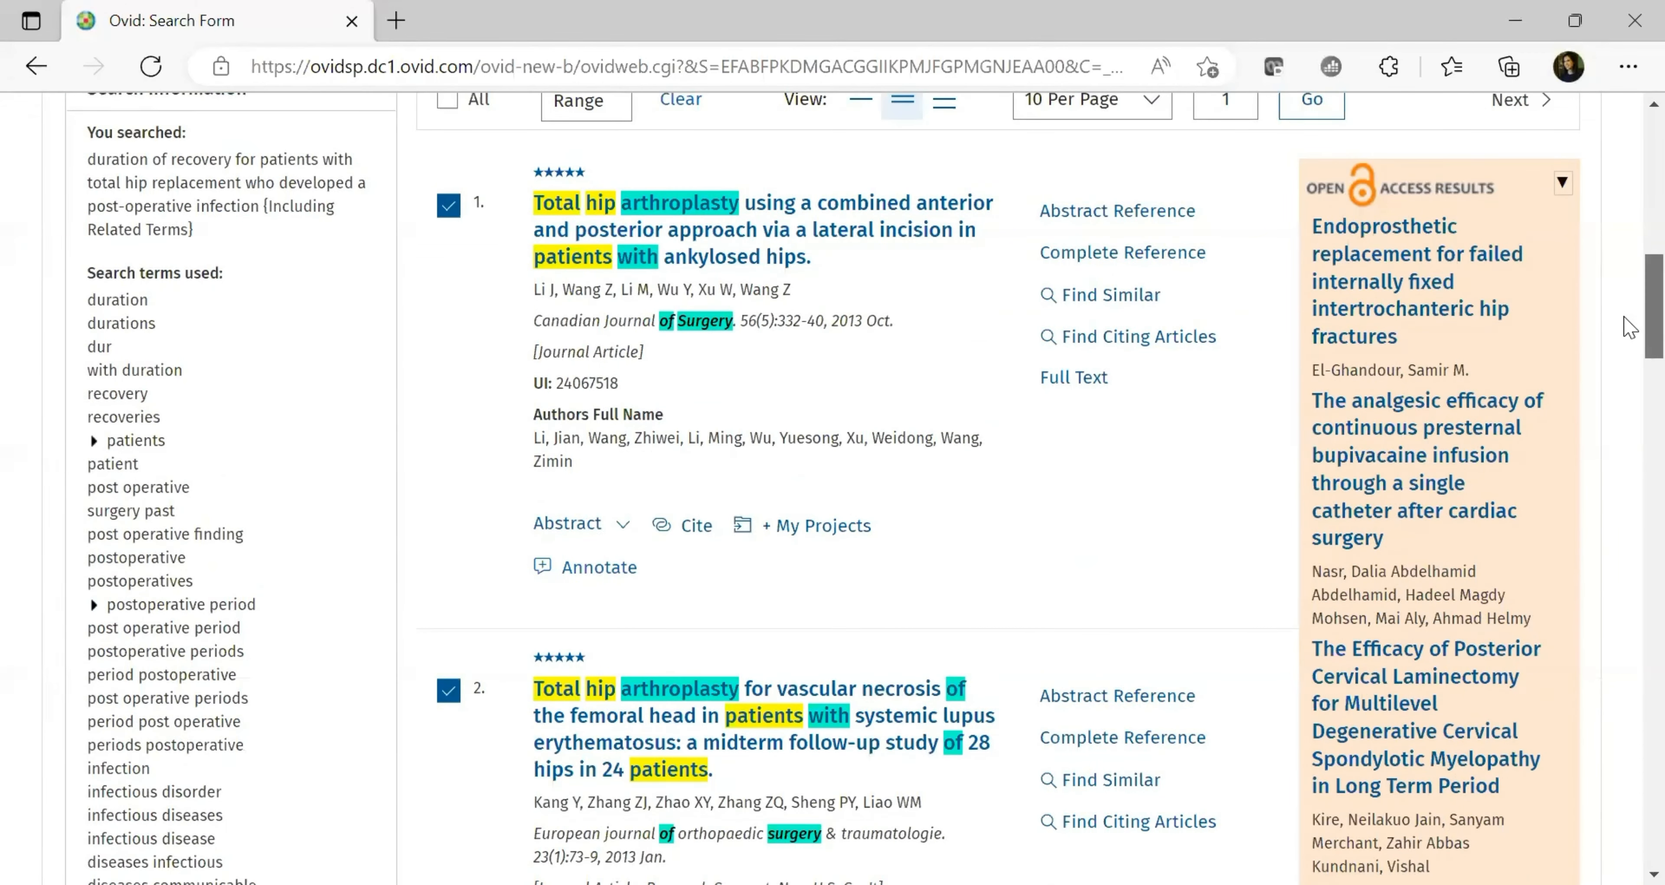
scroll(1629, 414, down, 15)
scroll(1629, 511, down, 2)
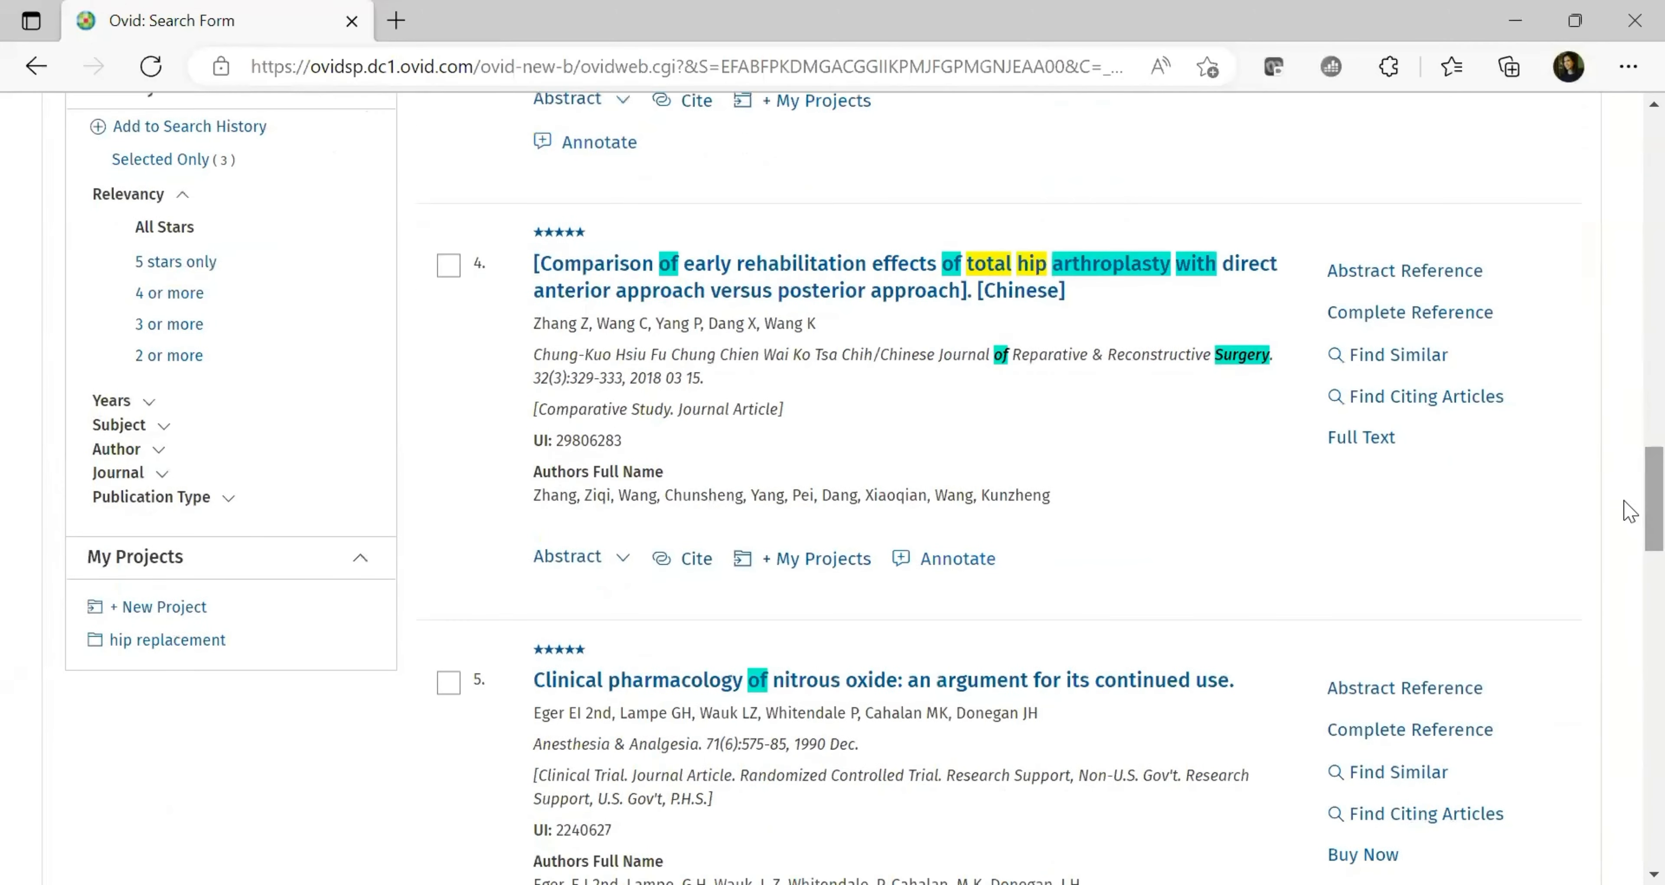
scroll(1628, 511, up, 20)
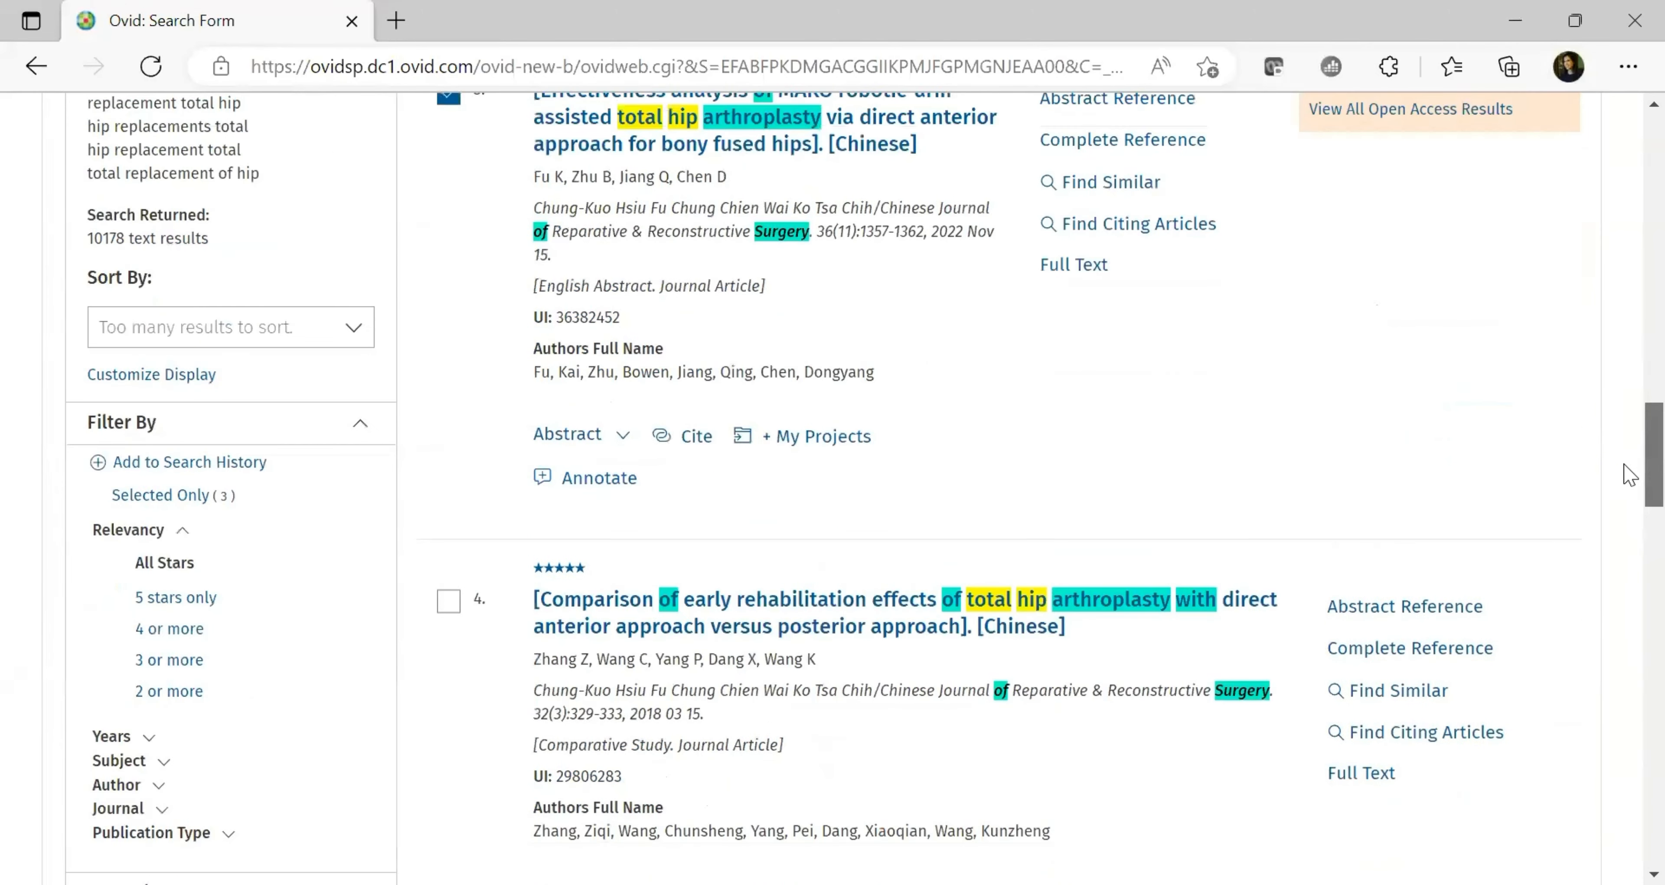